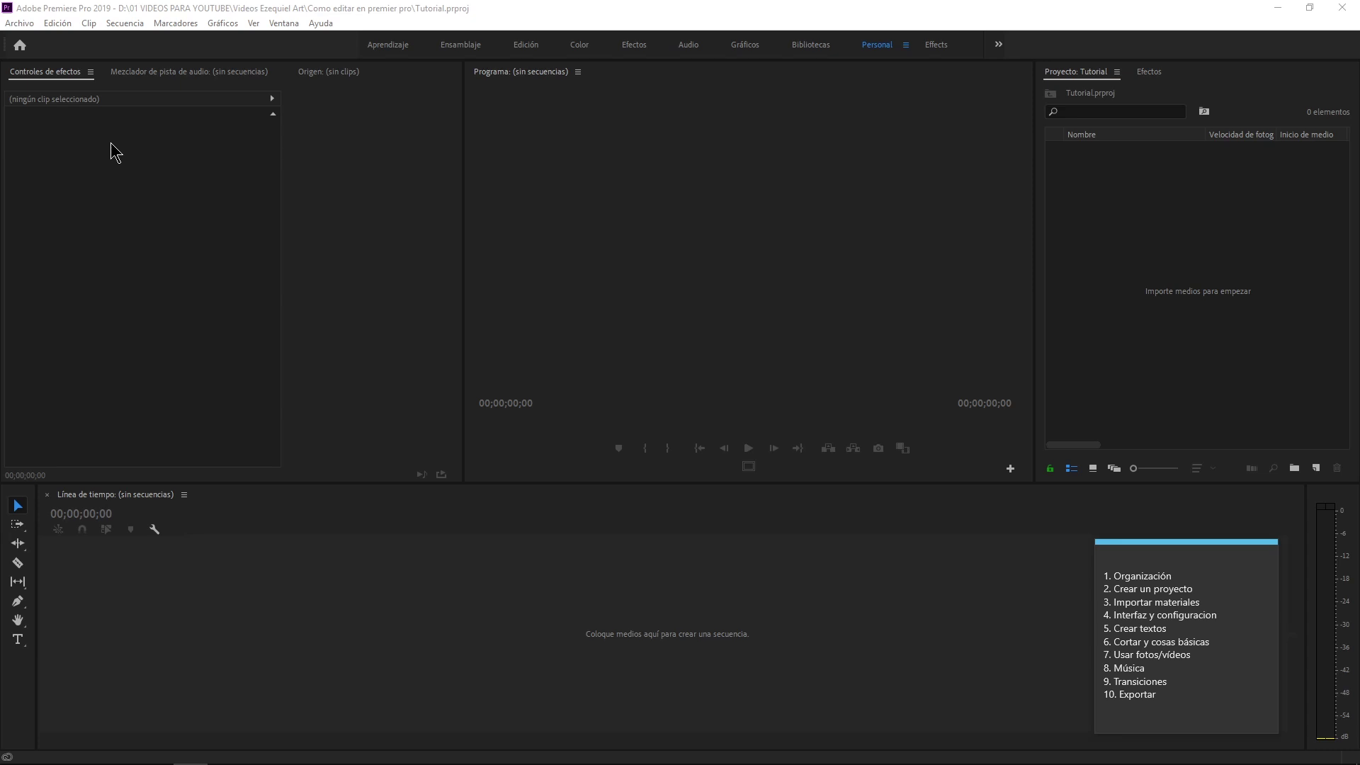
Reposition the chapter-list note and highlight item 2, Crear un proyecto.
mouse_move(1185, 545)
left_mouse_down()
mouse_move(880, 418)
mouse_move(652, 148)
left_mouse_up()
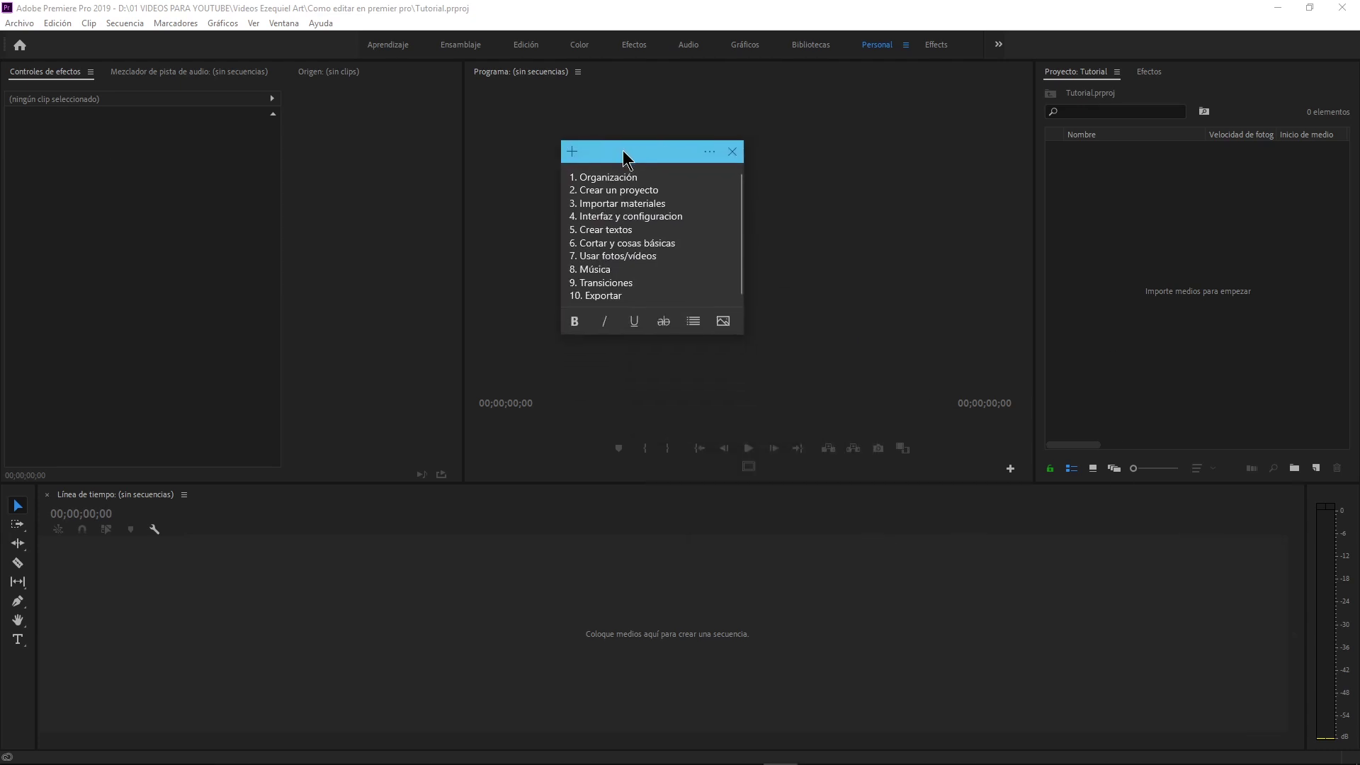
left_click_drag(579, 177, 641, 179)
left_click(672, 256)
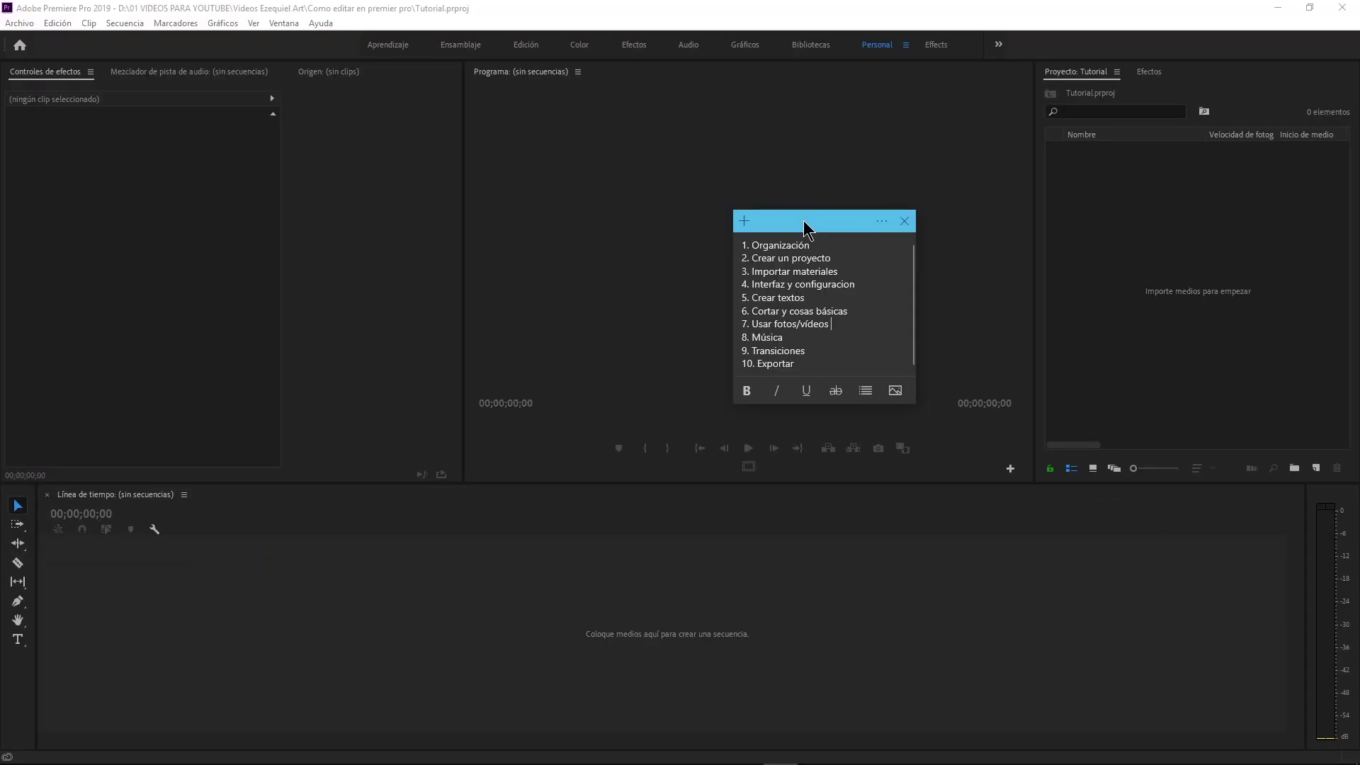
left_click_drag(804, 221, 1083, 534)
left_click(647, 112)
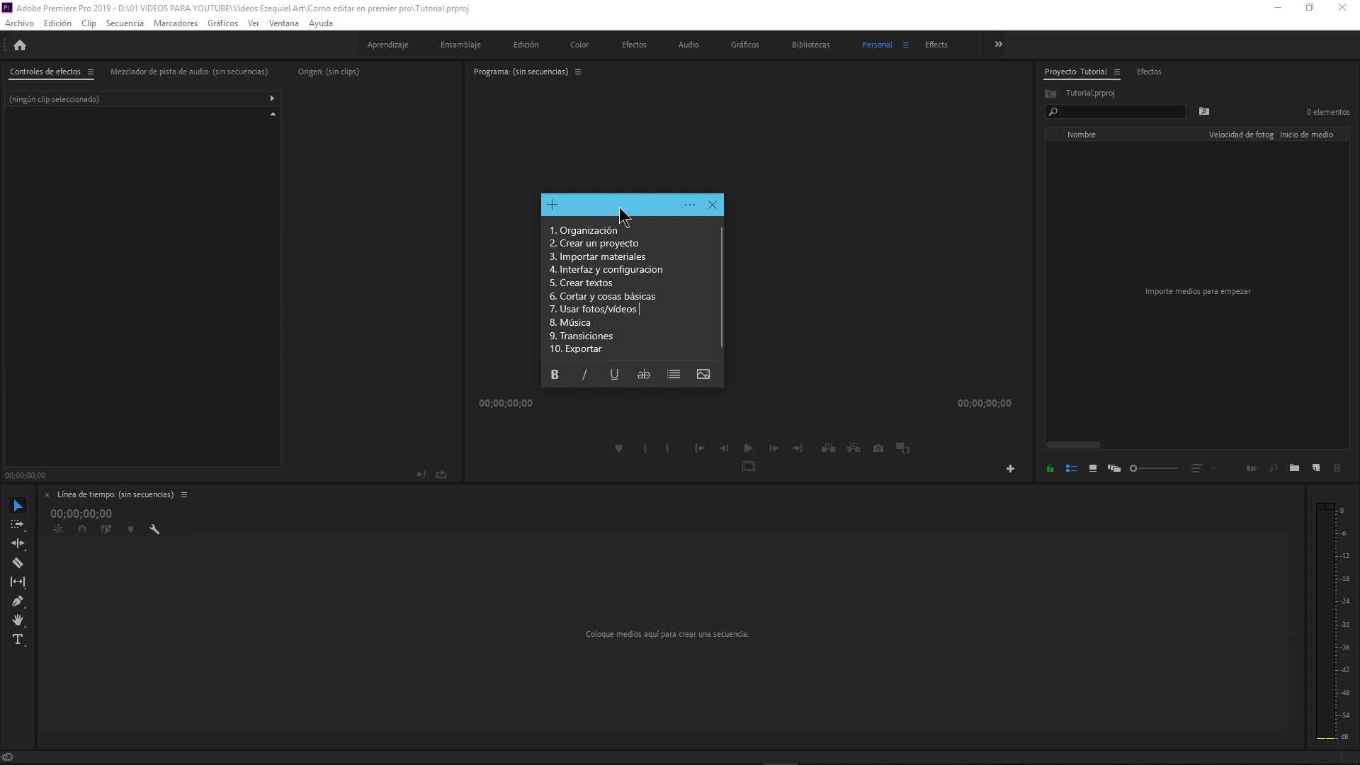
left_click_drag(617, 210, 701, 188)
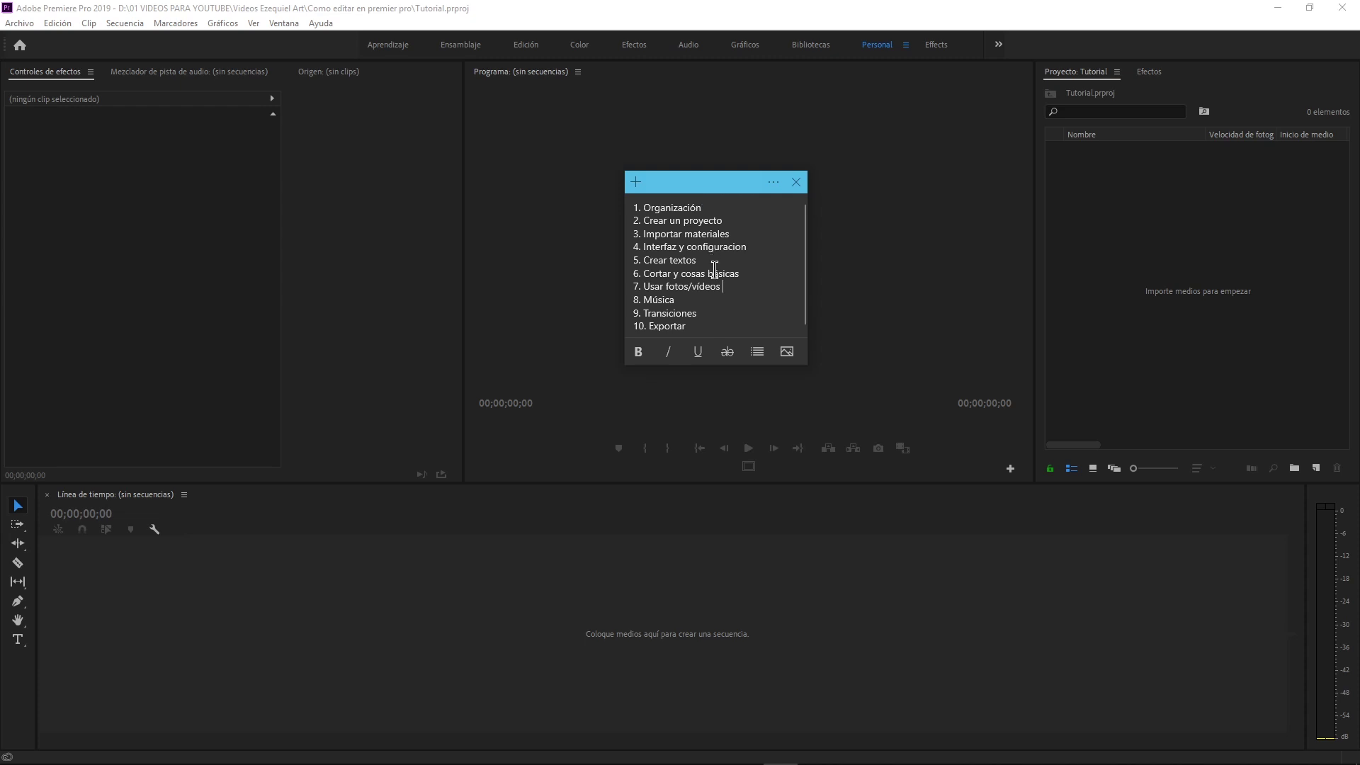
triple_click(710, 207)
left_click(722, 220)
Minimize Premiere and create a new desktop folder, Nueva carpeta, placed further left.
left_click(1278, 7)
right_click(394, 197)
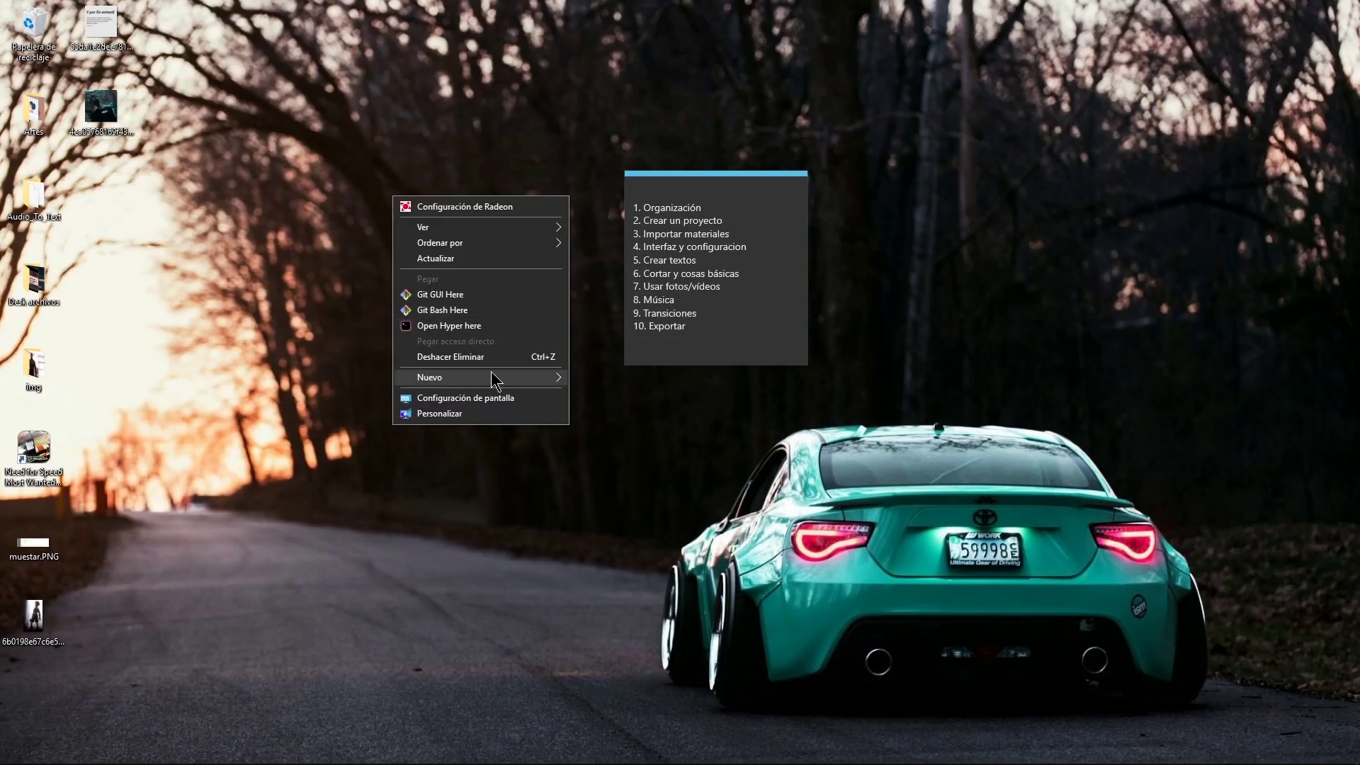
mouse_move(508, 377)
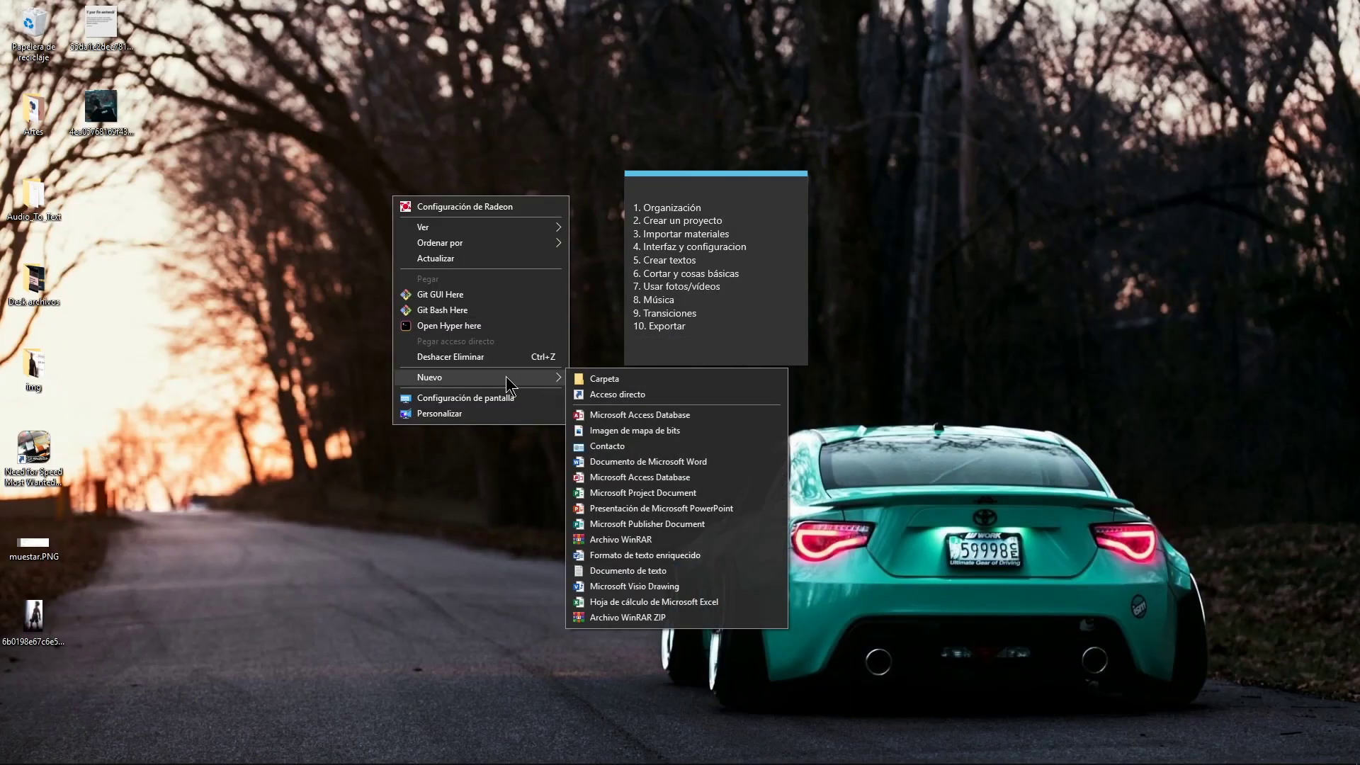
left_click(653, 379)
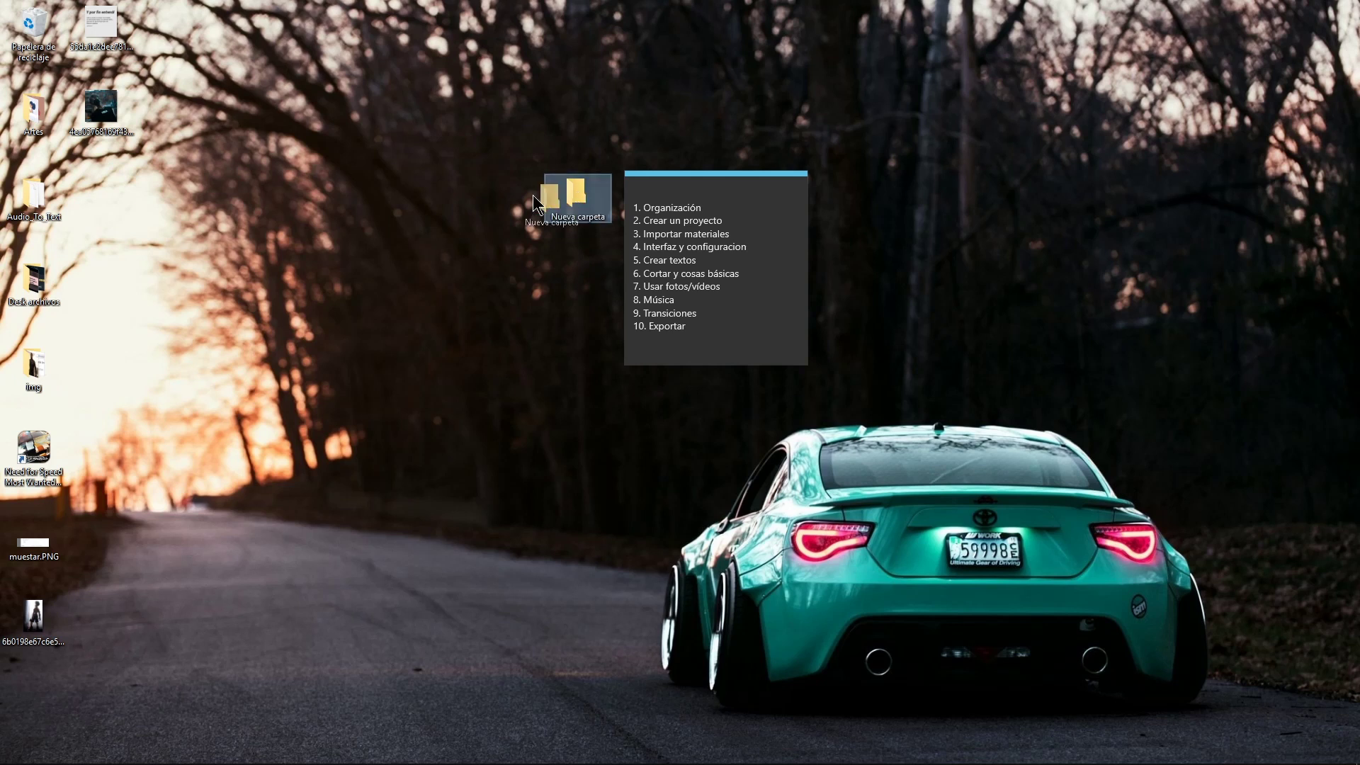
left_click_drag(575, 192, 441, 191)
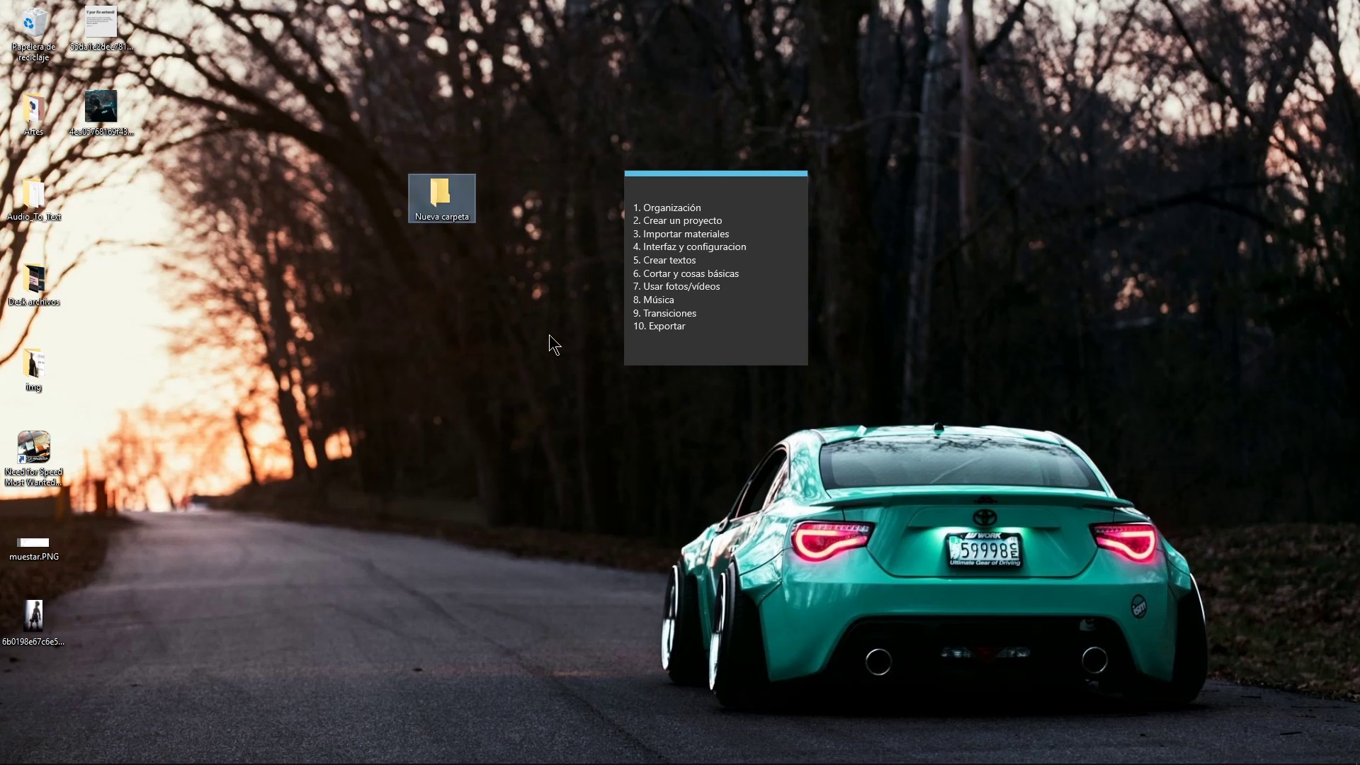
Copy the Call of Duty Modern Warfare video from Carpeta de descargas.
mouse_move(763, 758)
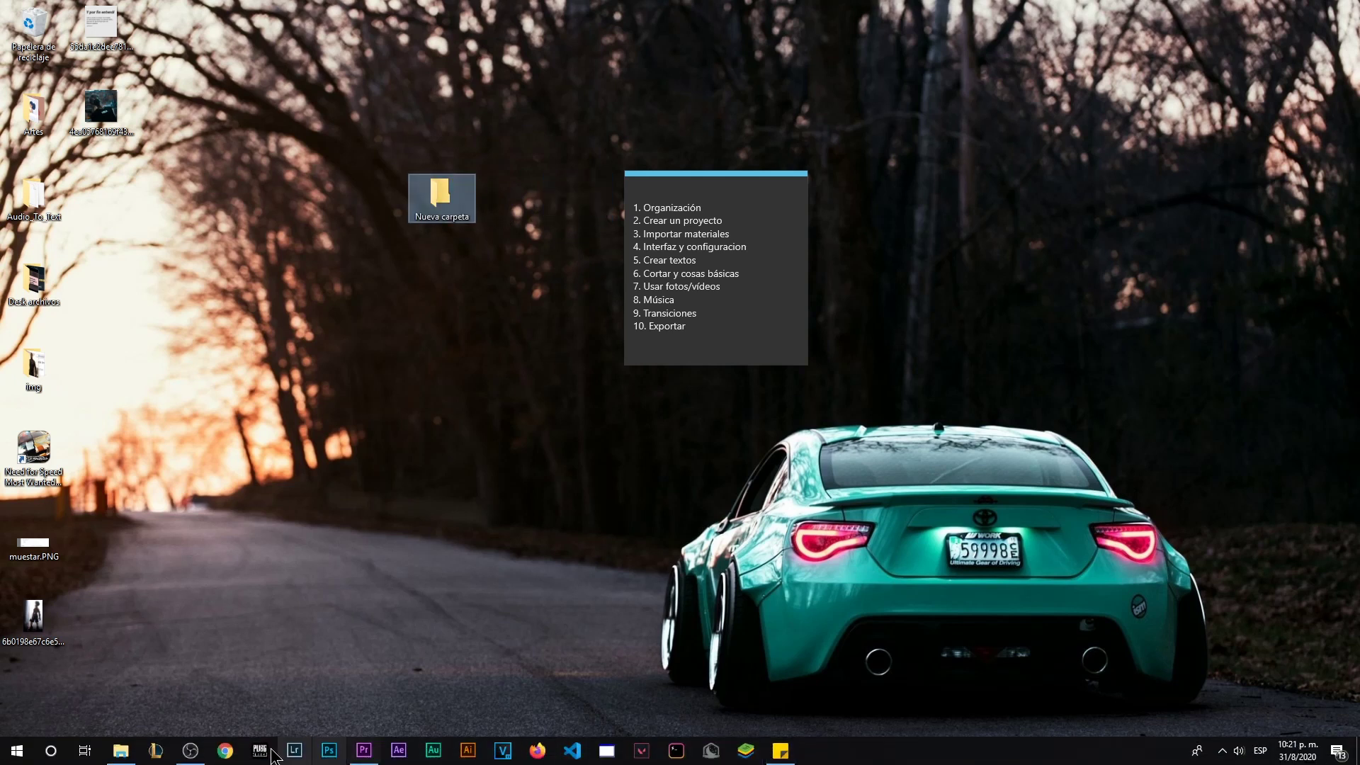
left_click(122, 717)
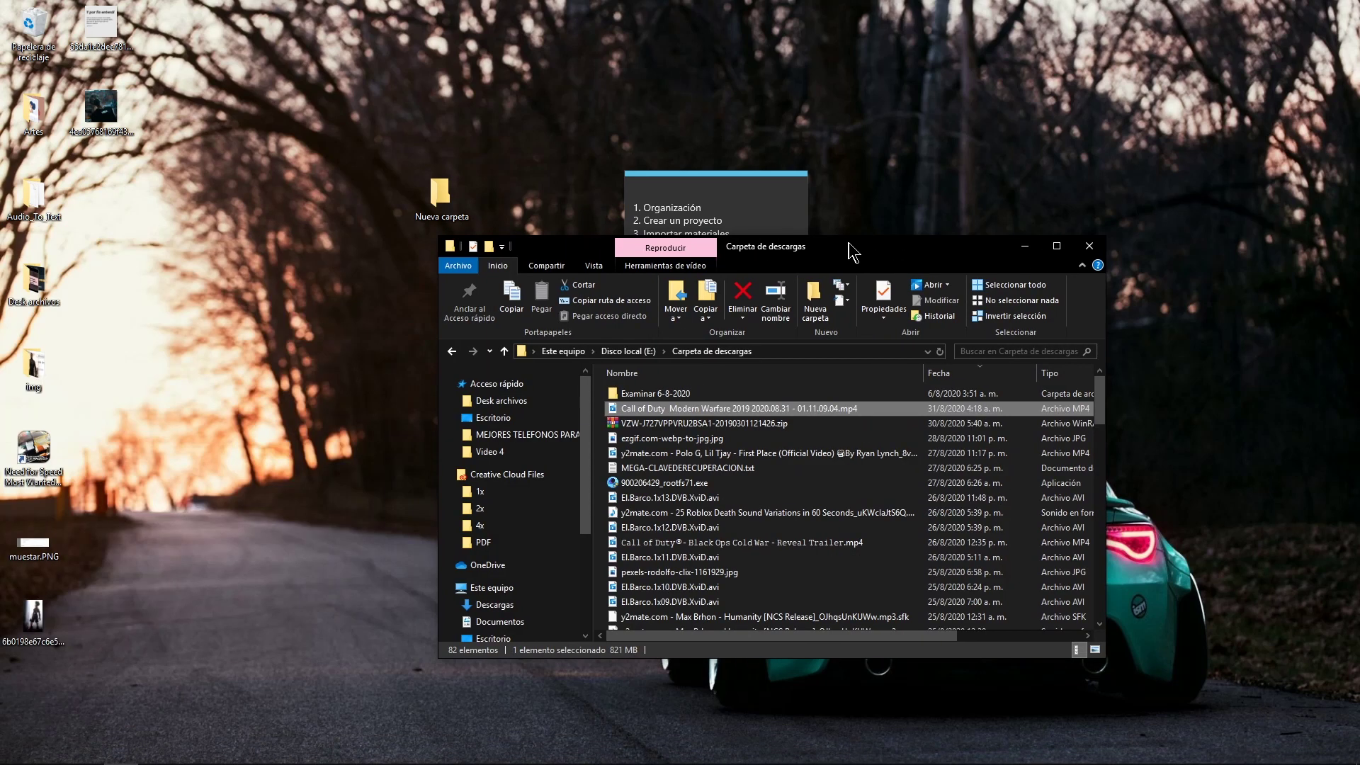
left_click_drag(852, 252, 895, 252)
right_click(721, 410)
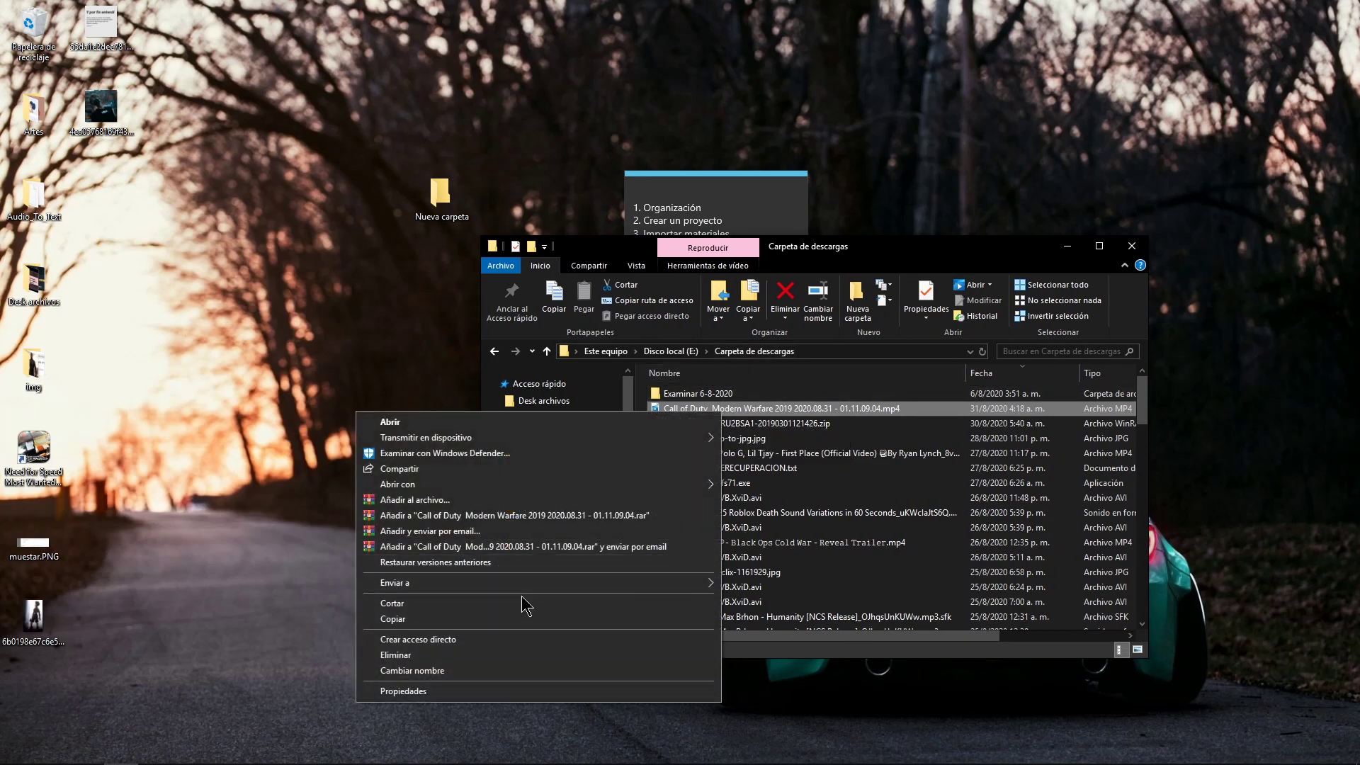
left_click(461, 618)
Paste the Call of Duty video into Nueva carpeta, then close that window.
left_click(439, 195)
double_click(440, 195)
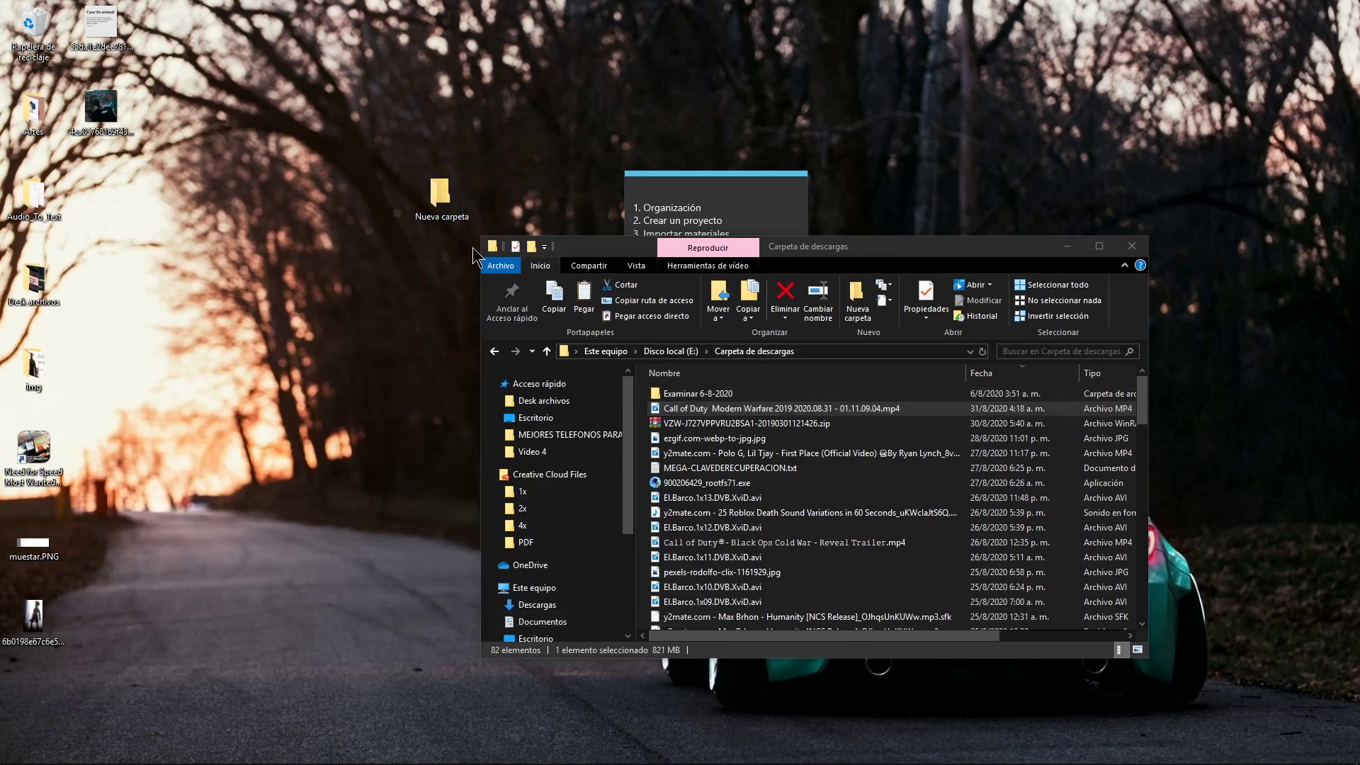
right_click(765, 516)
left_click(608, 539)
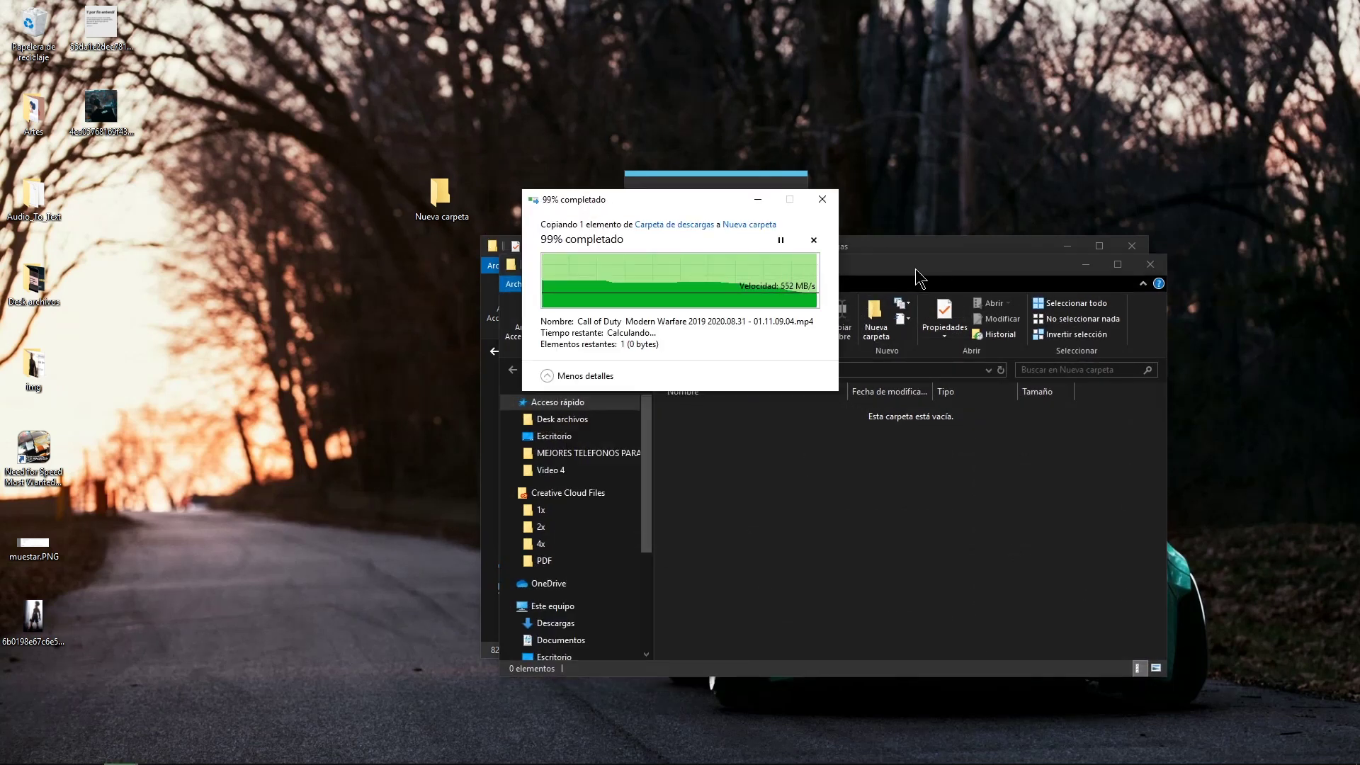
left_click_drag(917, 266, 478, 163)
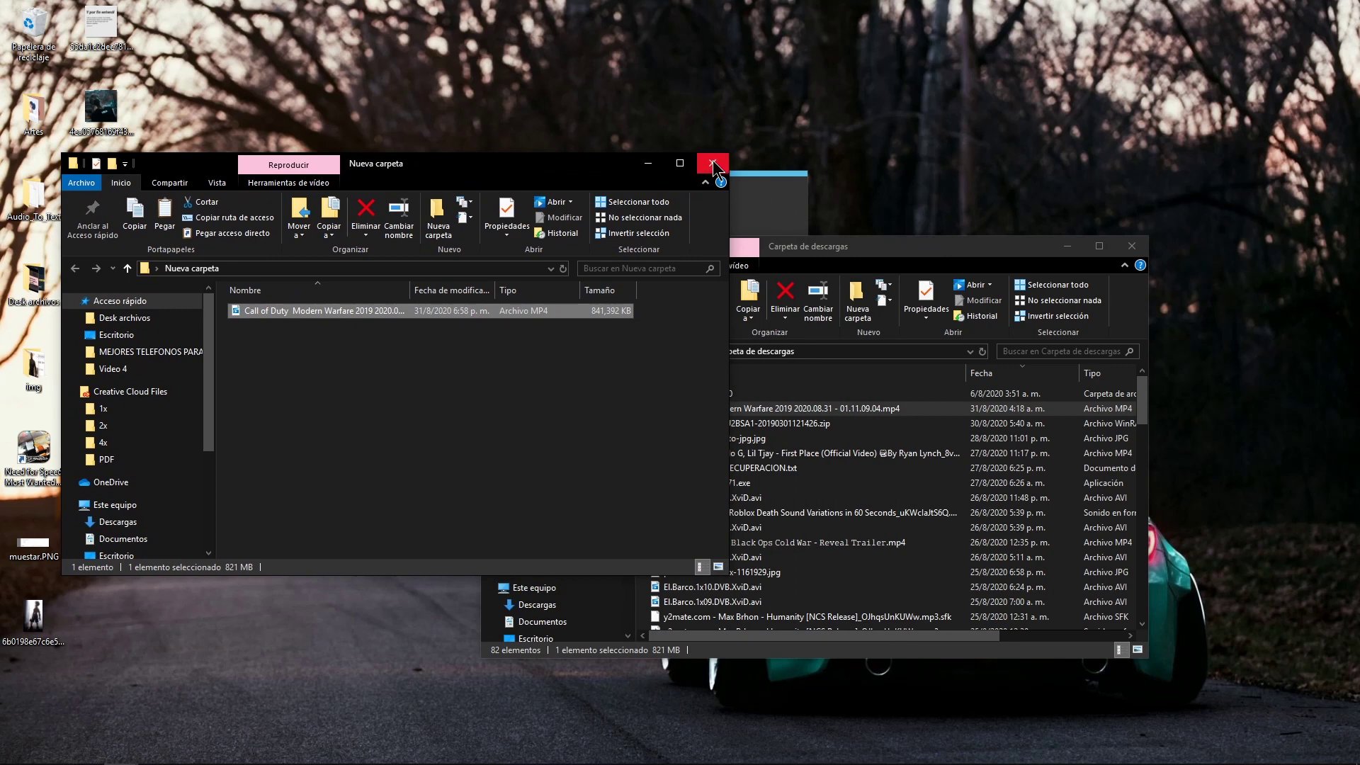
left_click(712, 163)
Copy the three pexels JPGs and the MP3 into Nueva carpeta and close the downloads window.
left_click(700, 514)
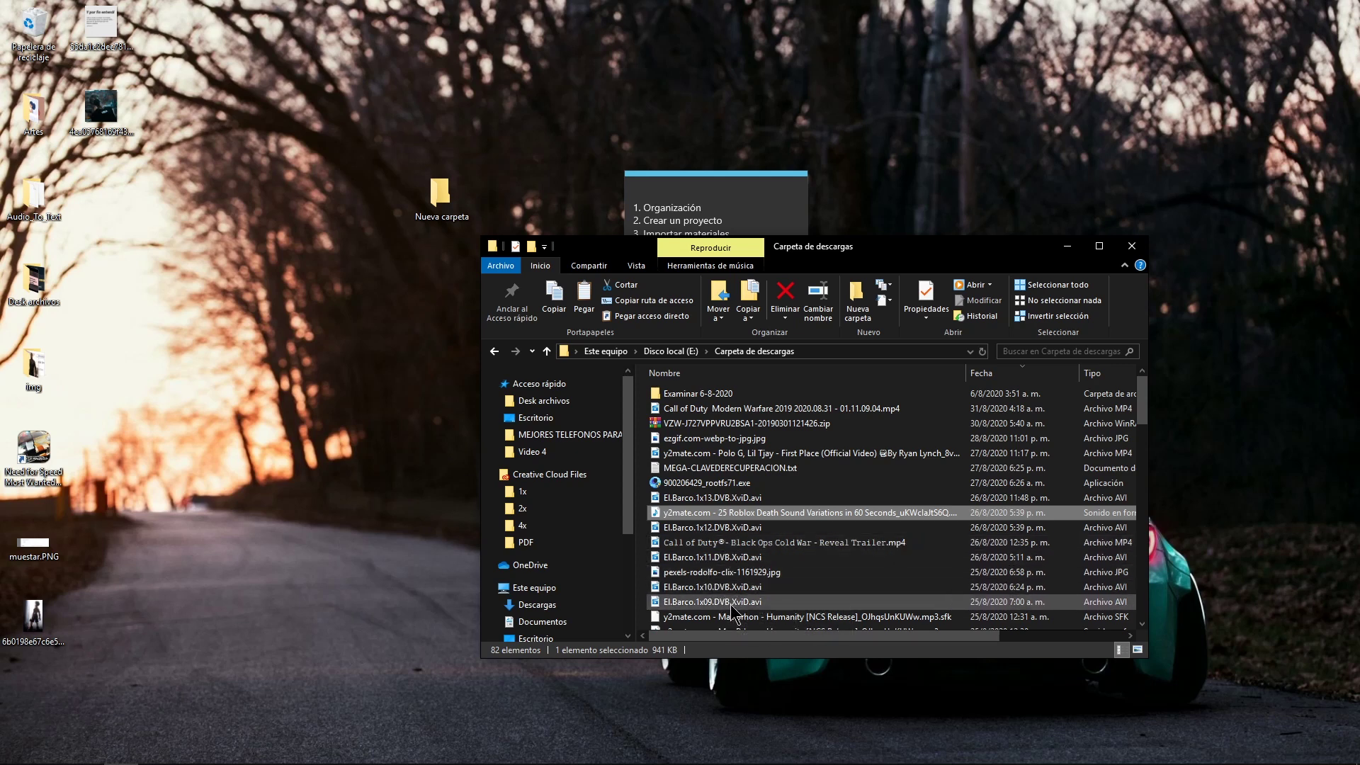
scroll(722, 509, "down", 4)
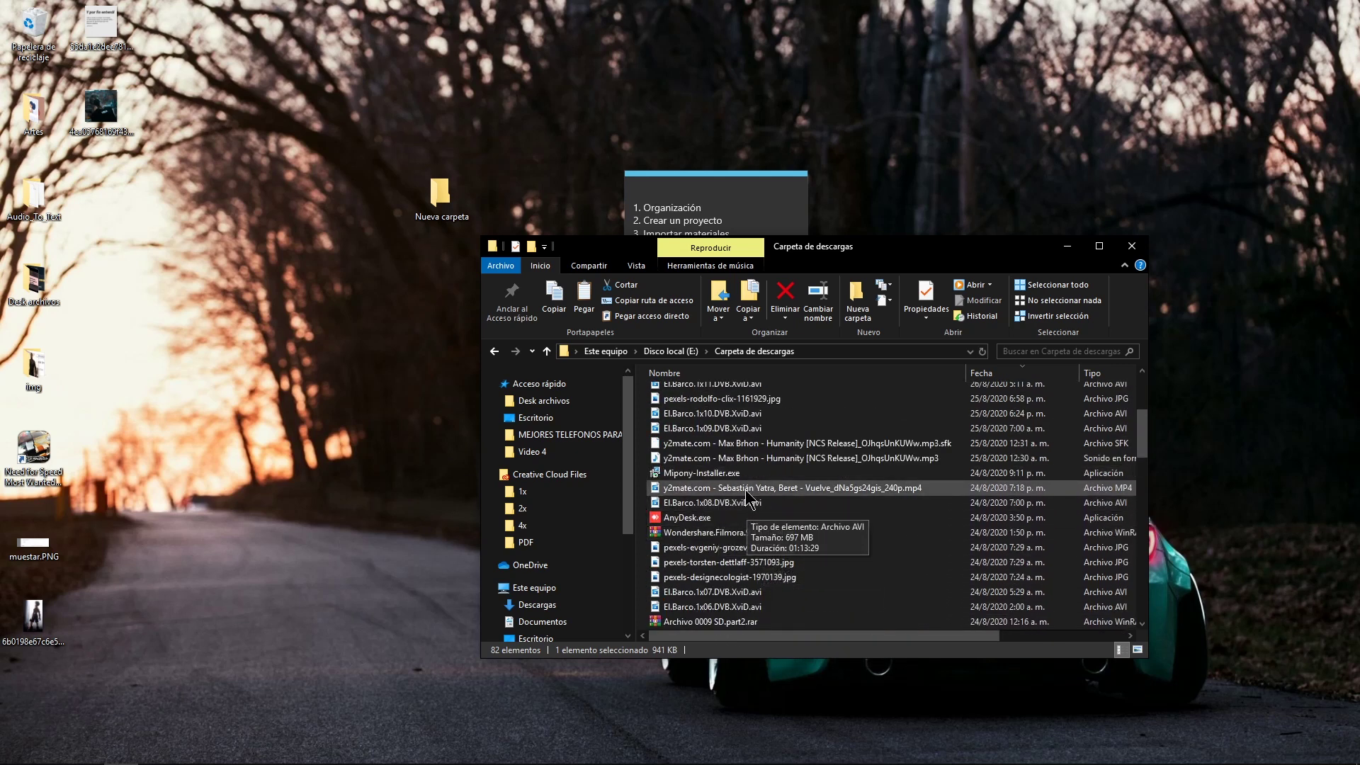
left_click(721, 487)
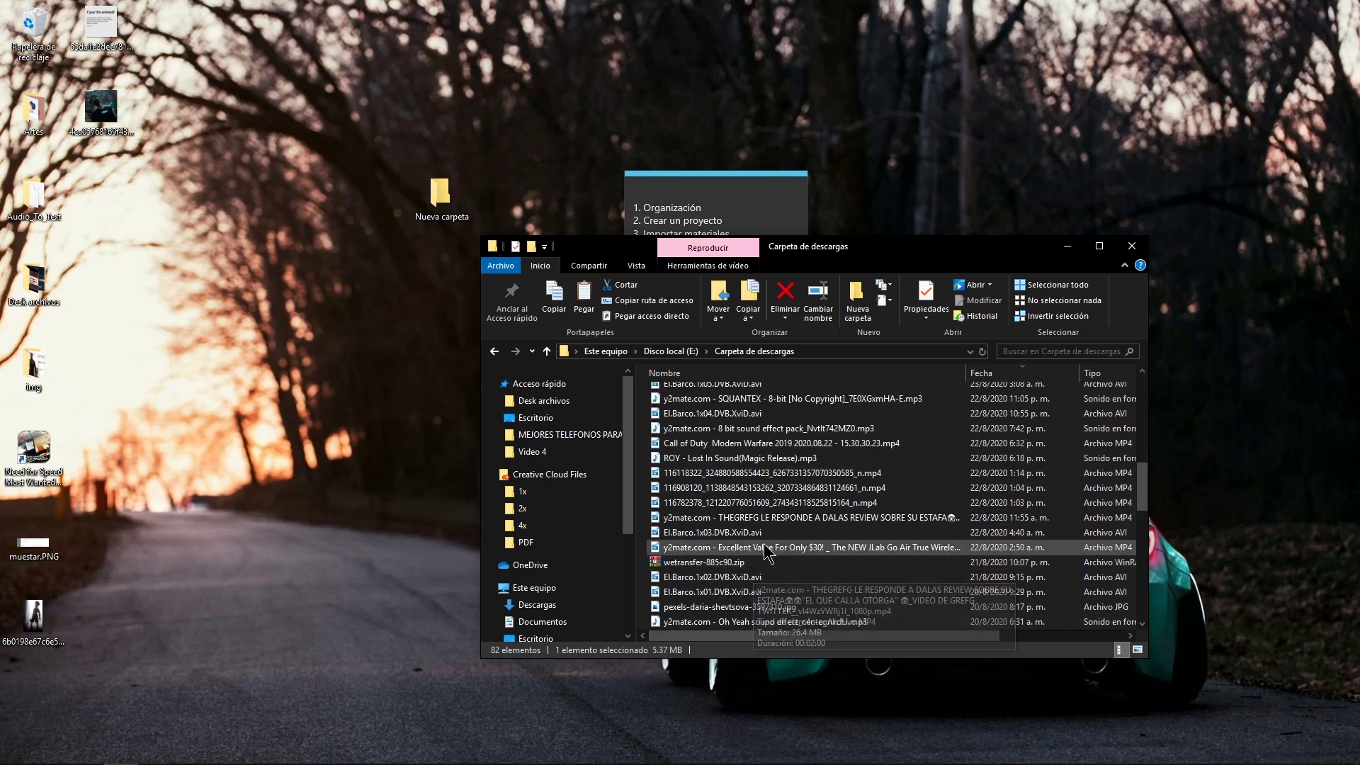
right_click(489, 443)
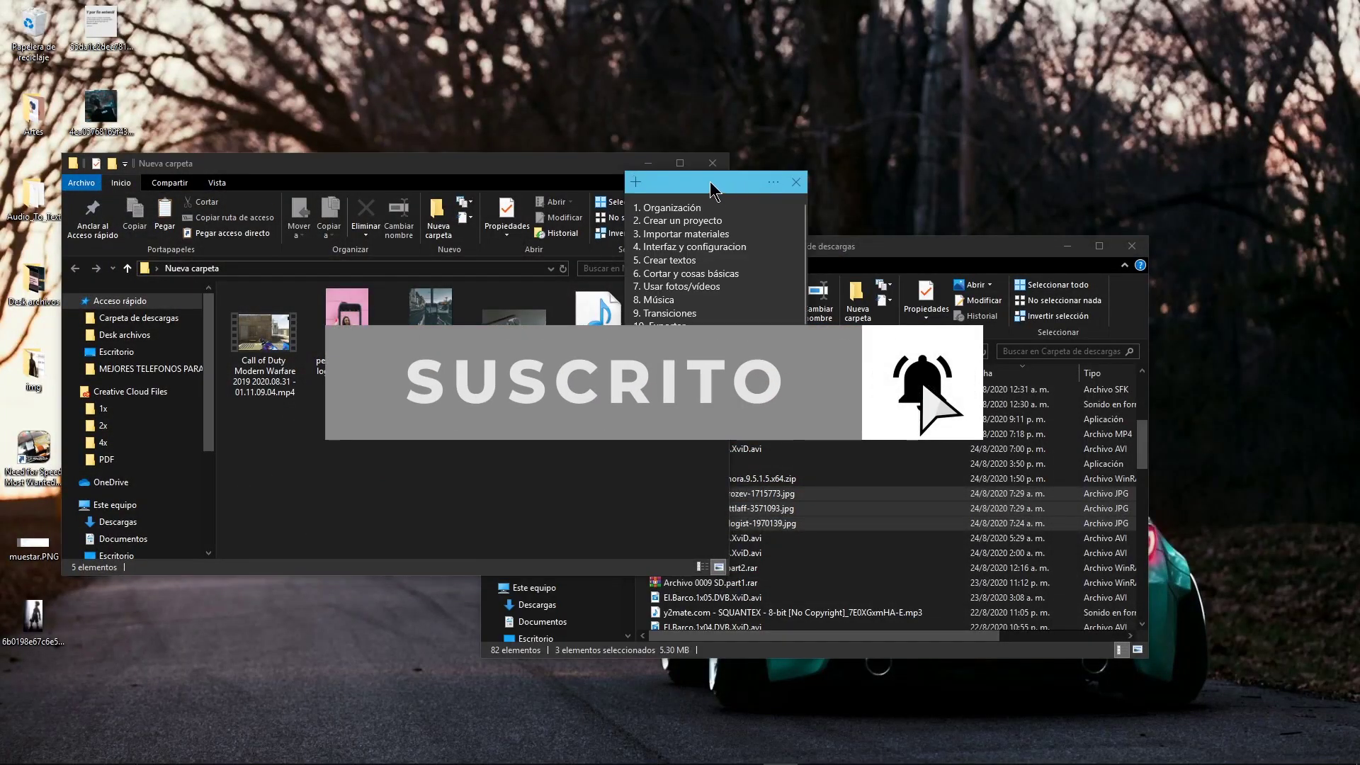
left_click(1131, 251)
left_click(1133, 252)
left_click_drag(497, 164, 541, 143)
right_click(541, 396)
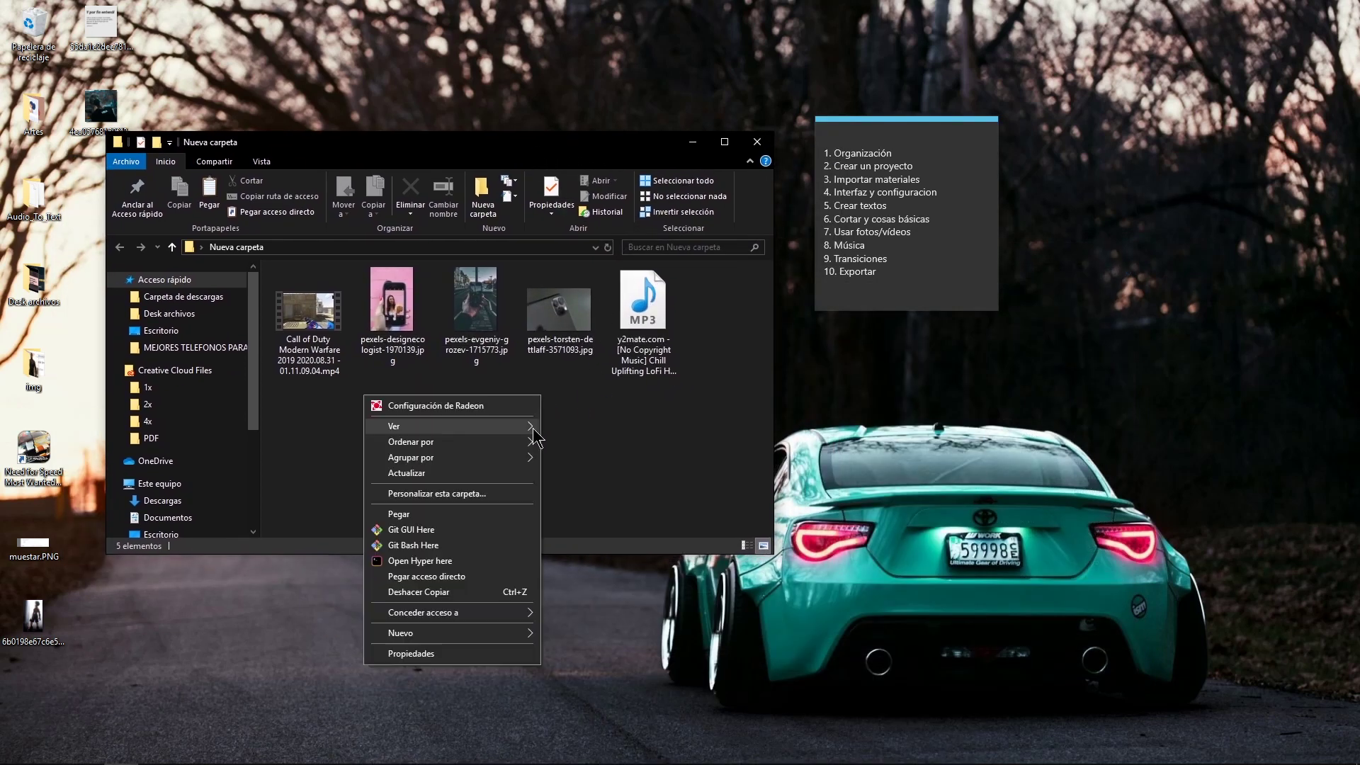
left_click(474, 474)
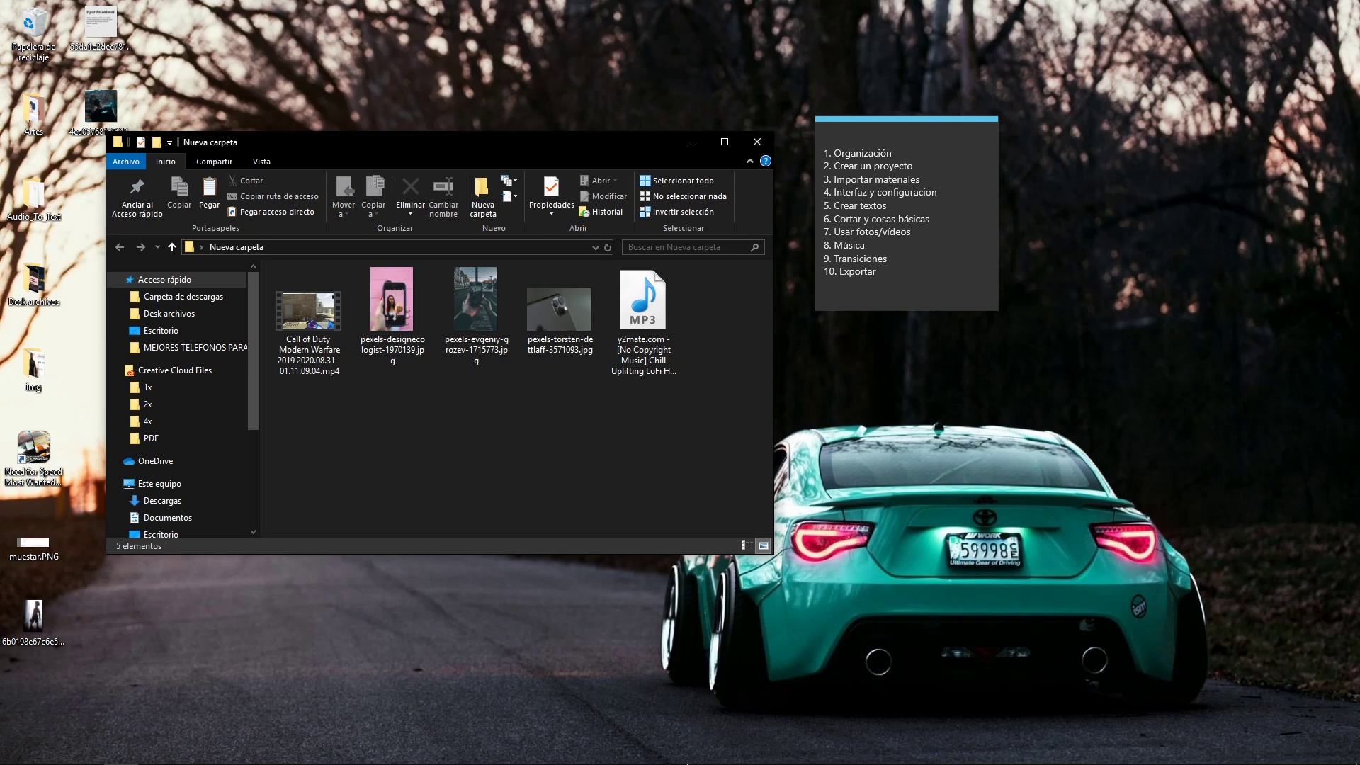
Highlight Crear un proyecto in the chapter-list note.
mouse_move(690, 754)
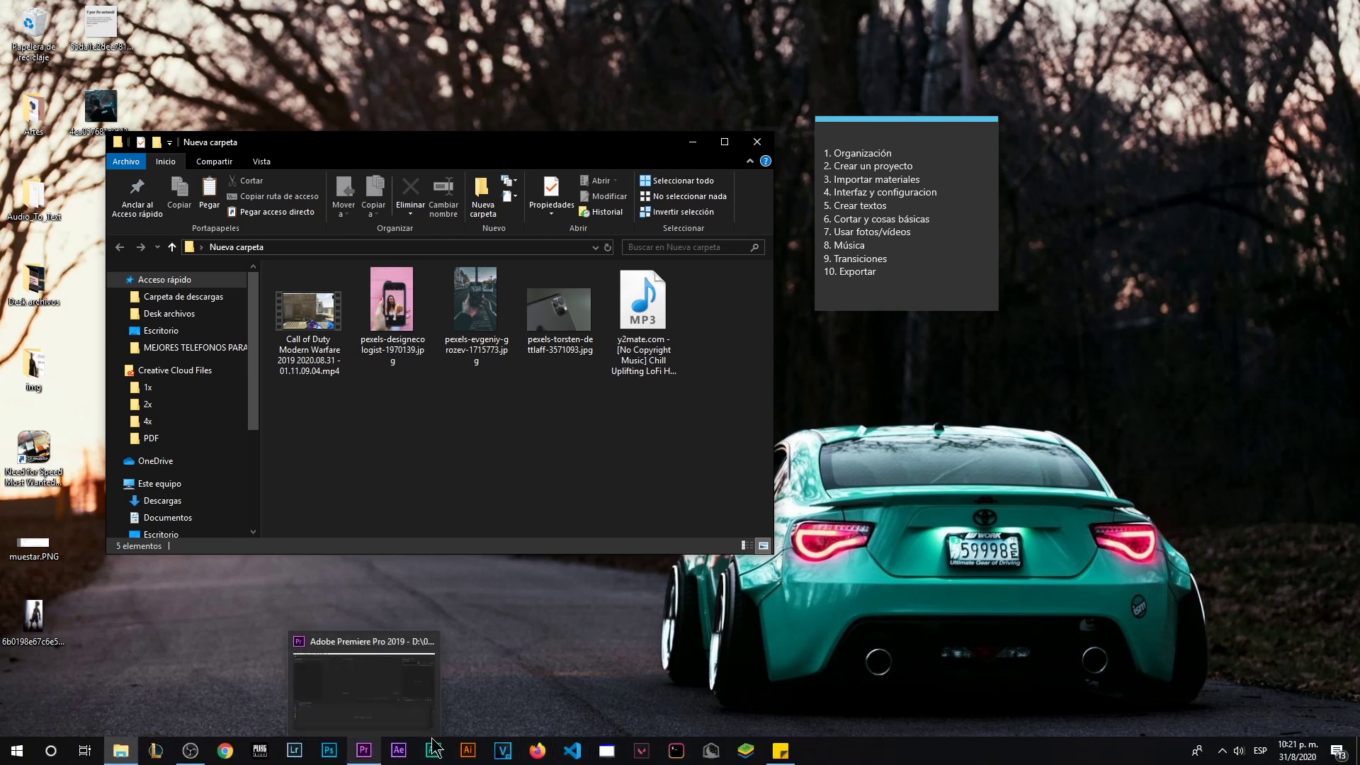
mouse_move(779, 751)
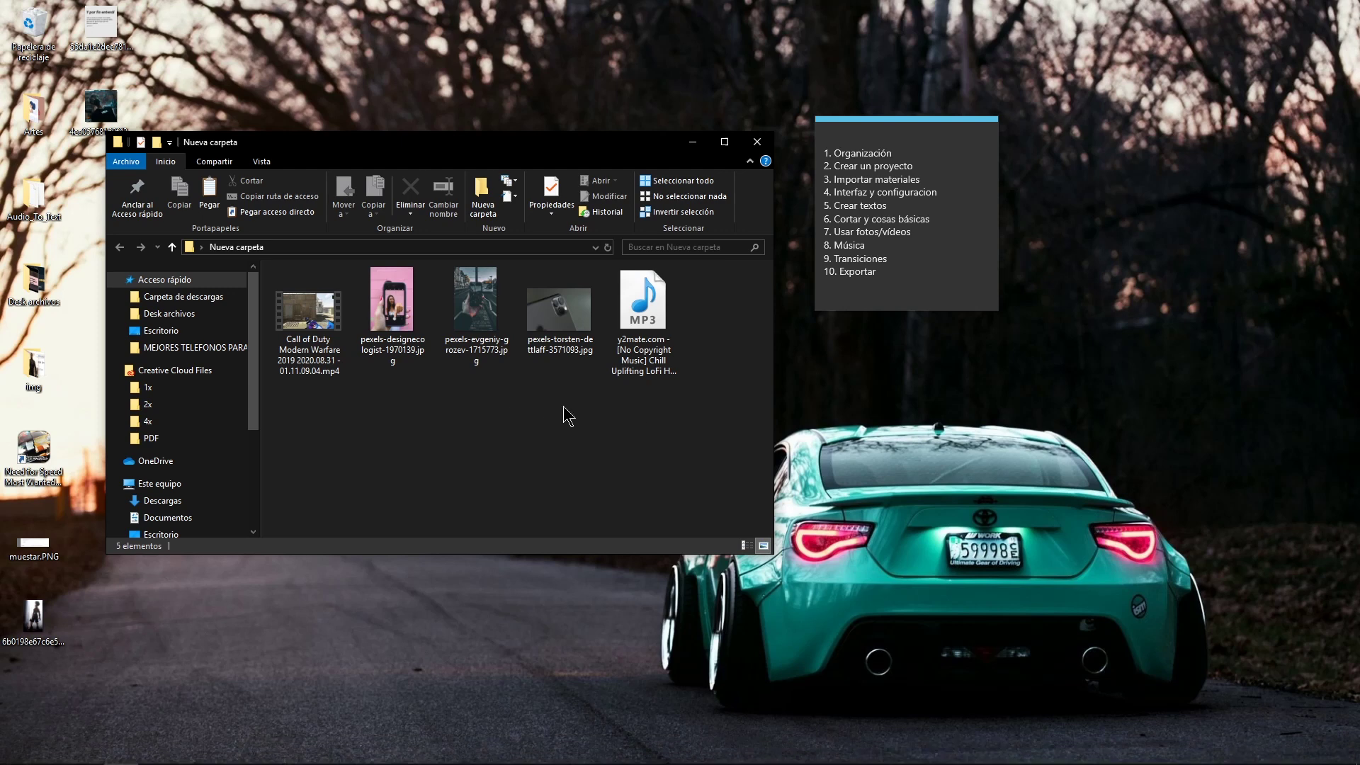
left_click_drag(913, 167, 837, 170)
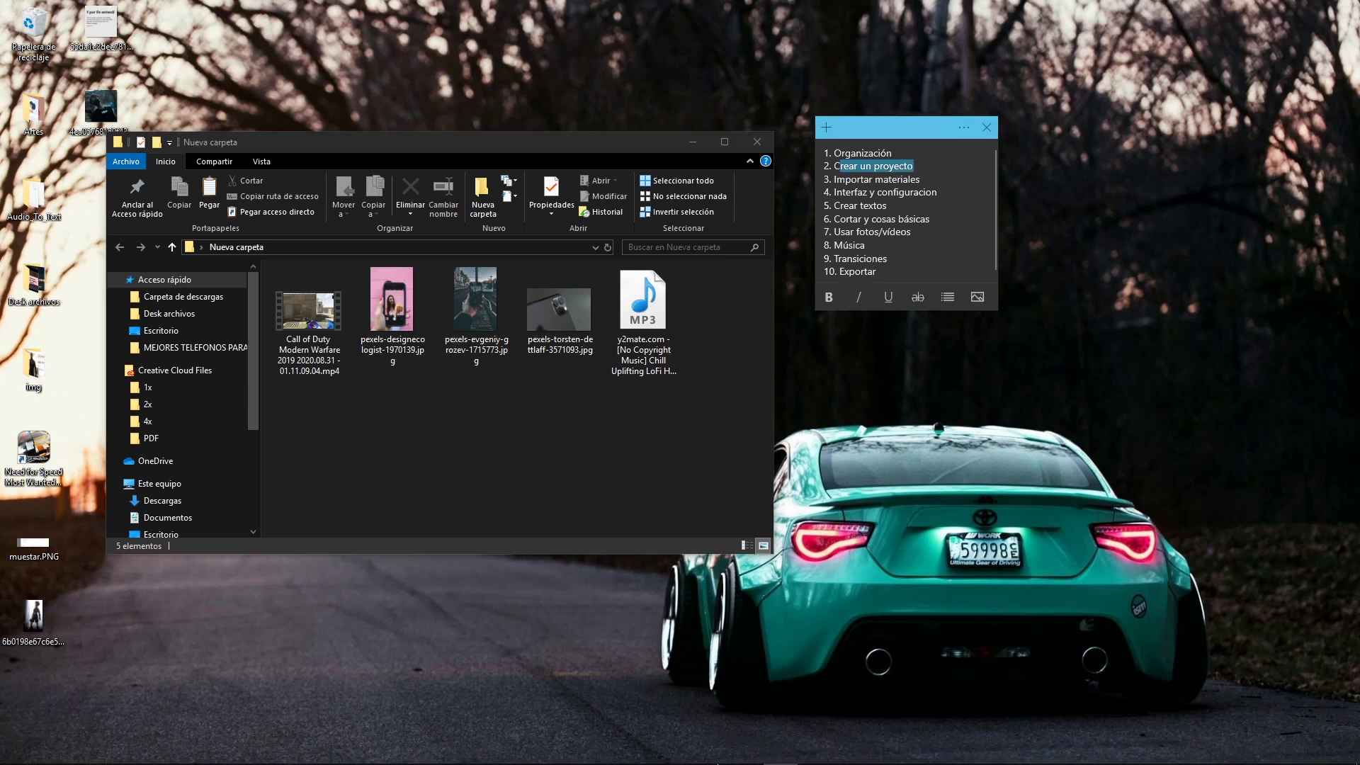
Bring Premiere Pro forward and close the current project.
left_click(375, 752)
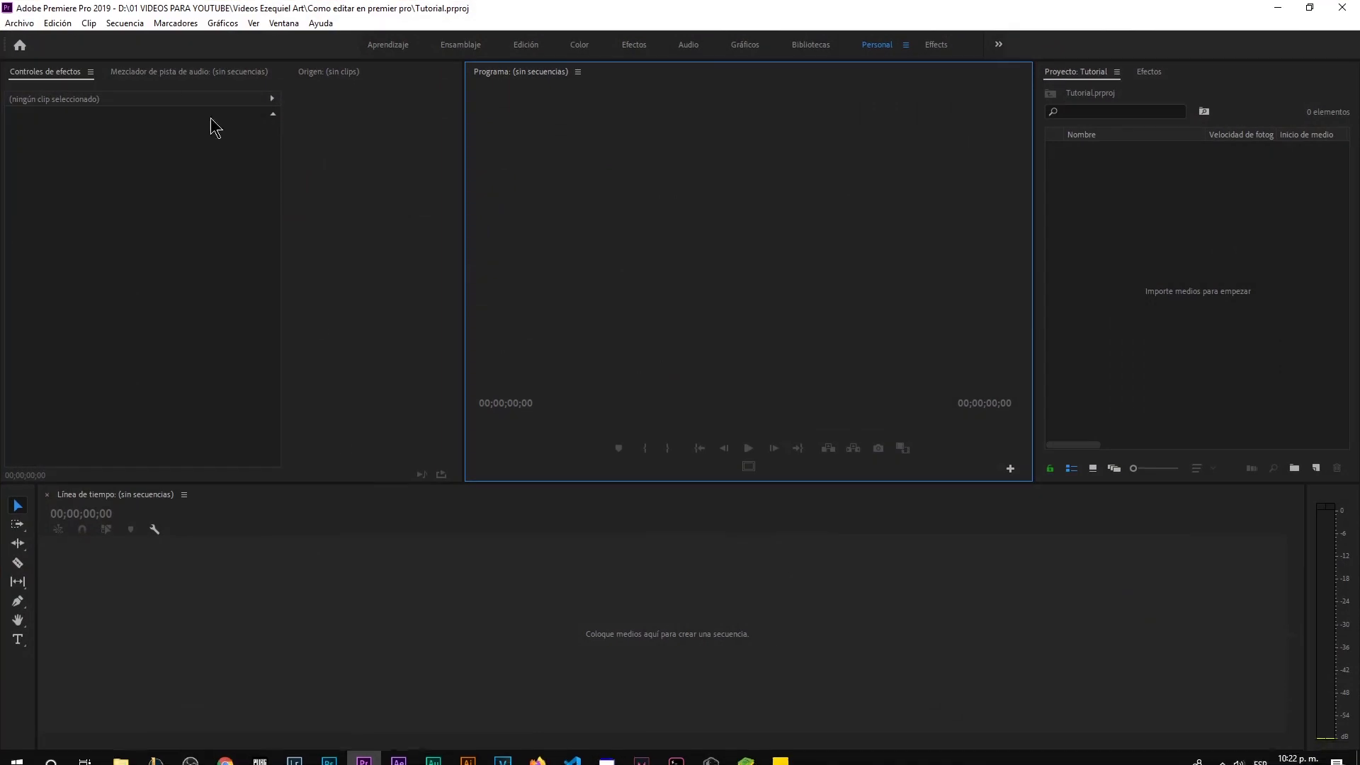
left_click(19, 22)
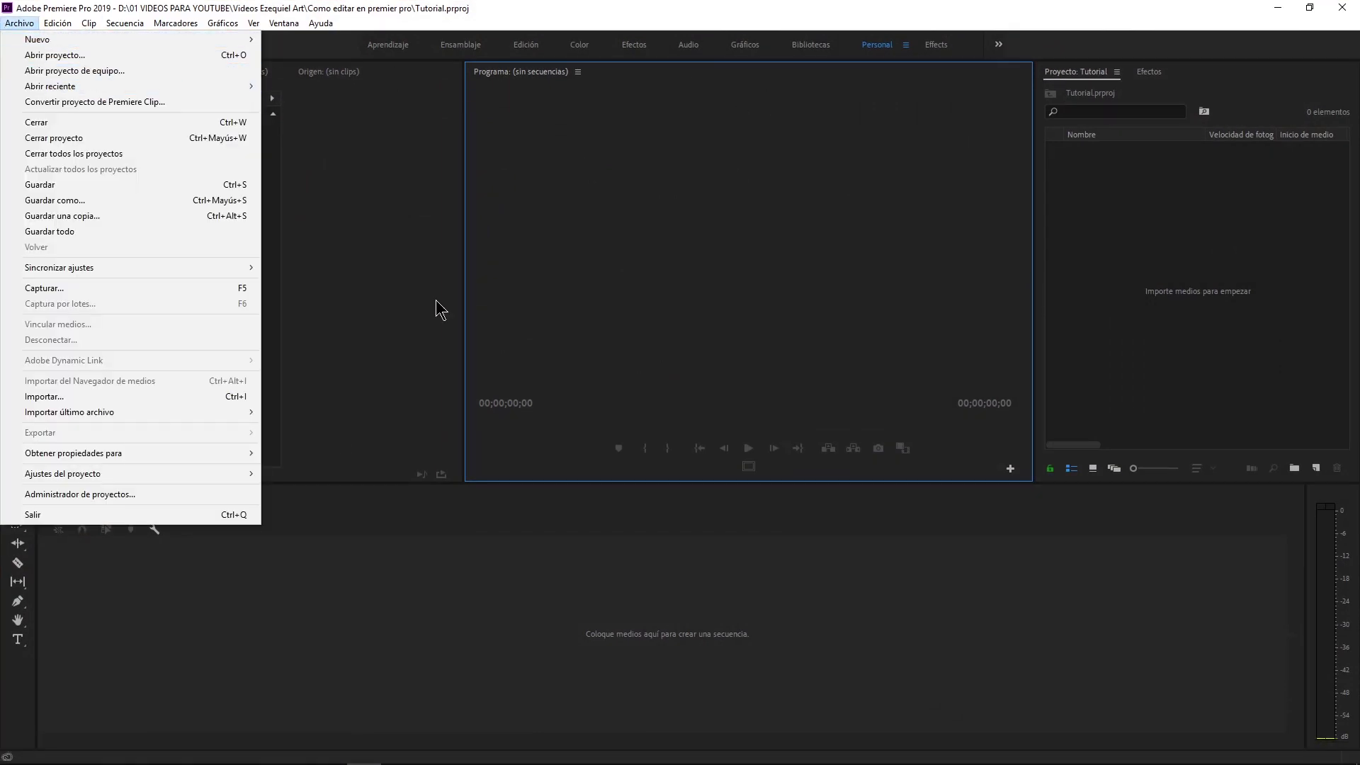
left_click(486, 385)
left_click(26, 21)
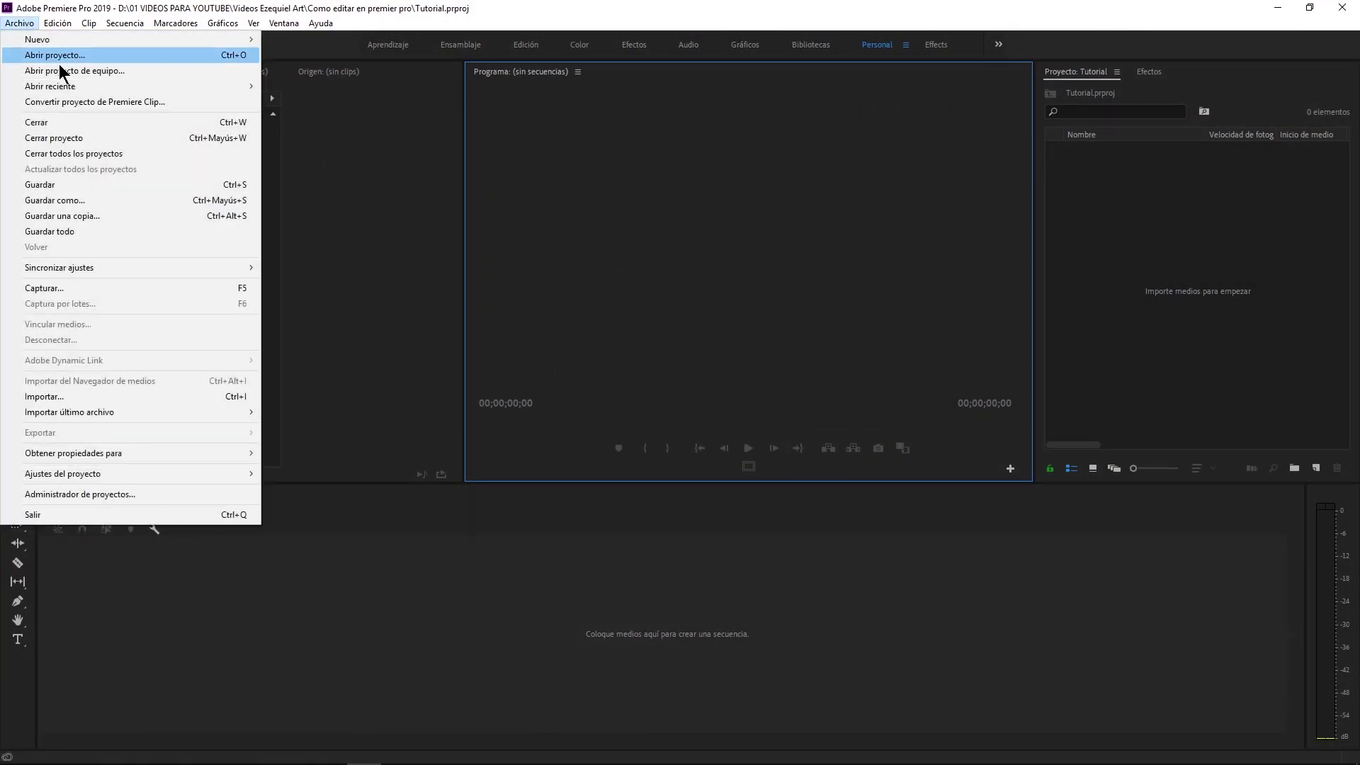
left_click(159, 139)
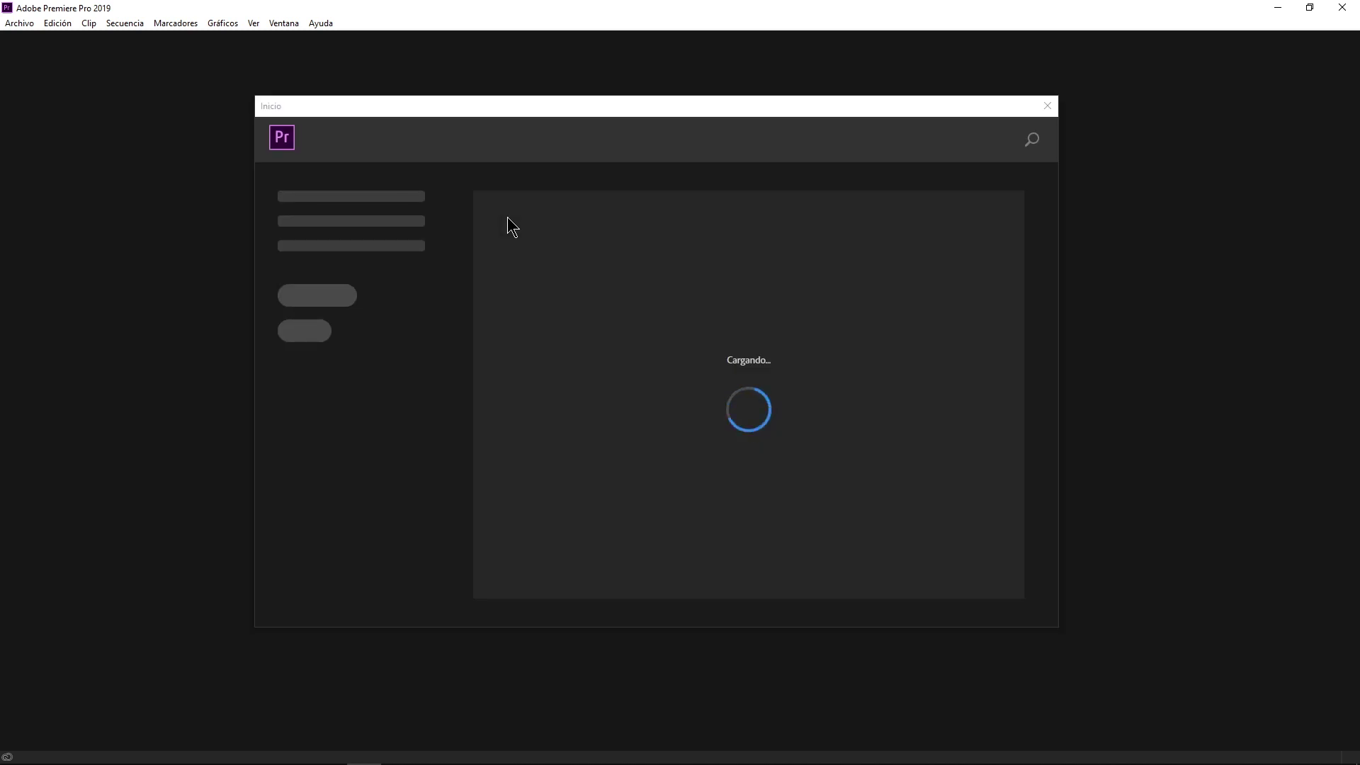
left_click(341, 262)
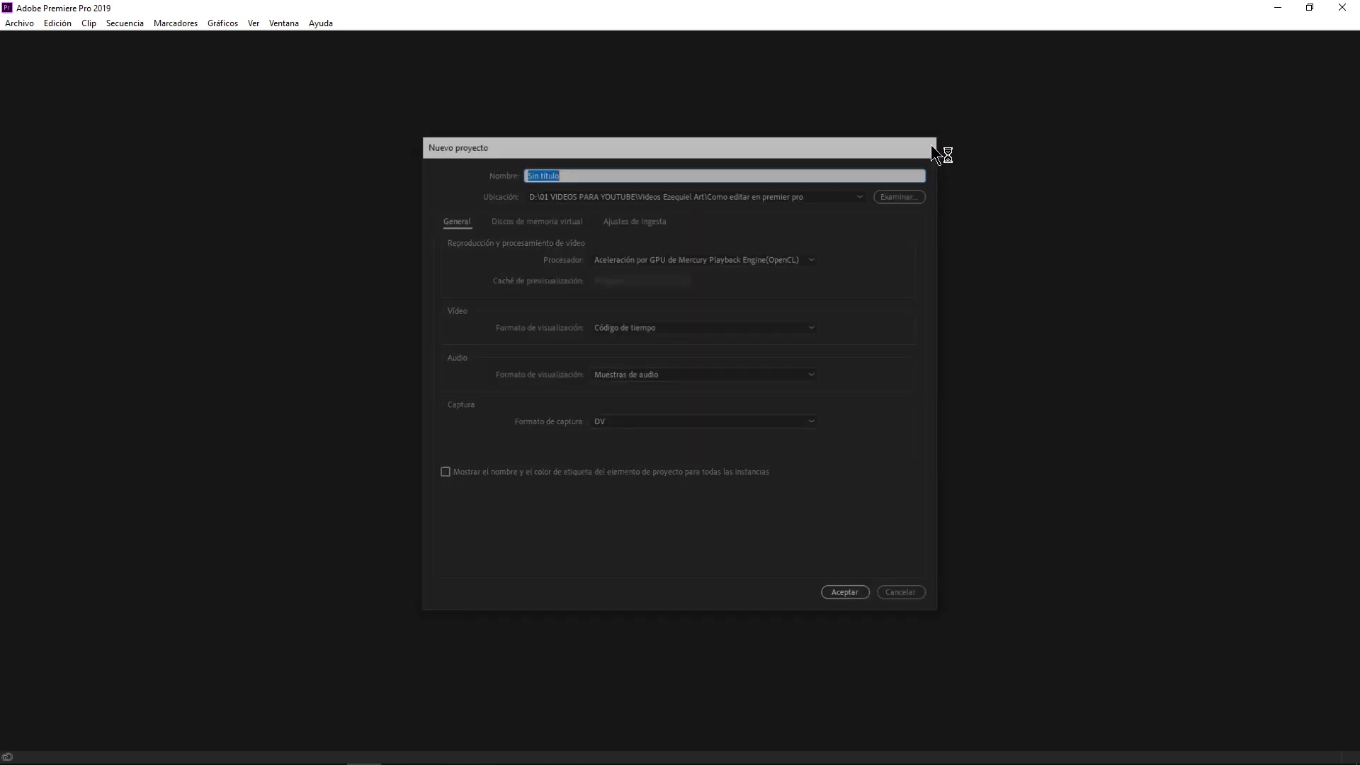
Start a new project via Archivo > Nuevo > Proyecto and browse for its location.
left_click(19, 24)
left_click(42, 54)
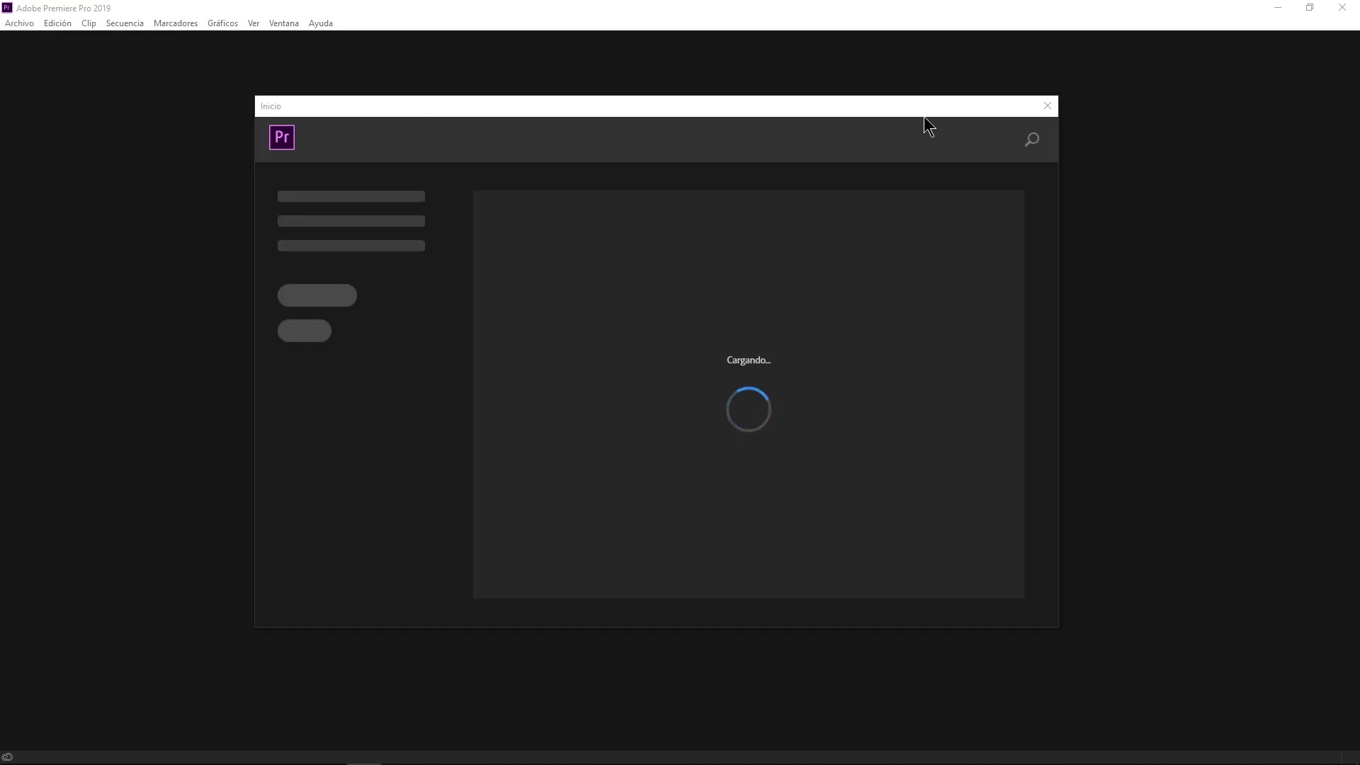
left_click(1047, 106)
left_click(10, 25)
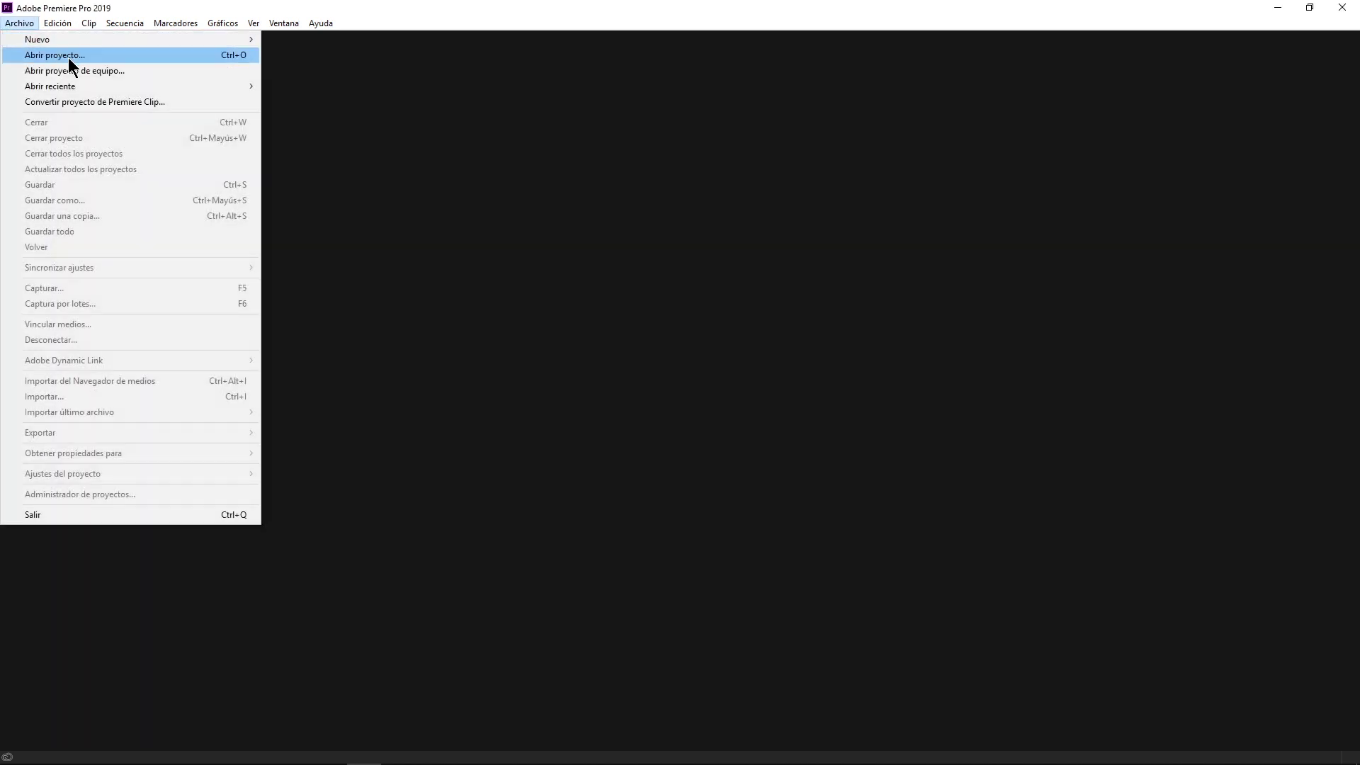
mouse_move(175, 41)
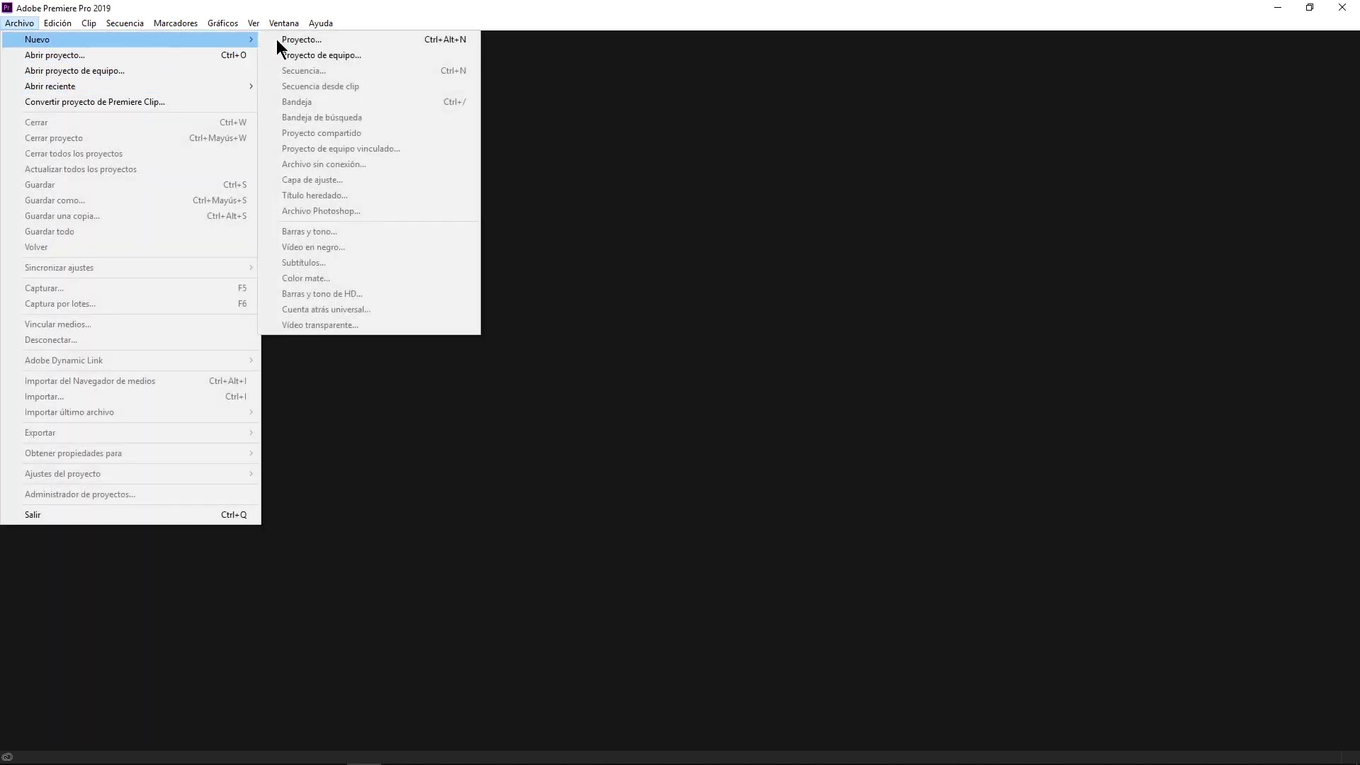
left_click(360, 40)
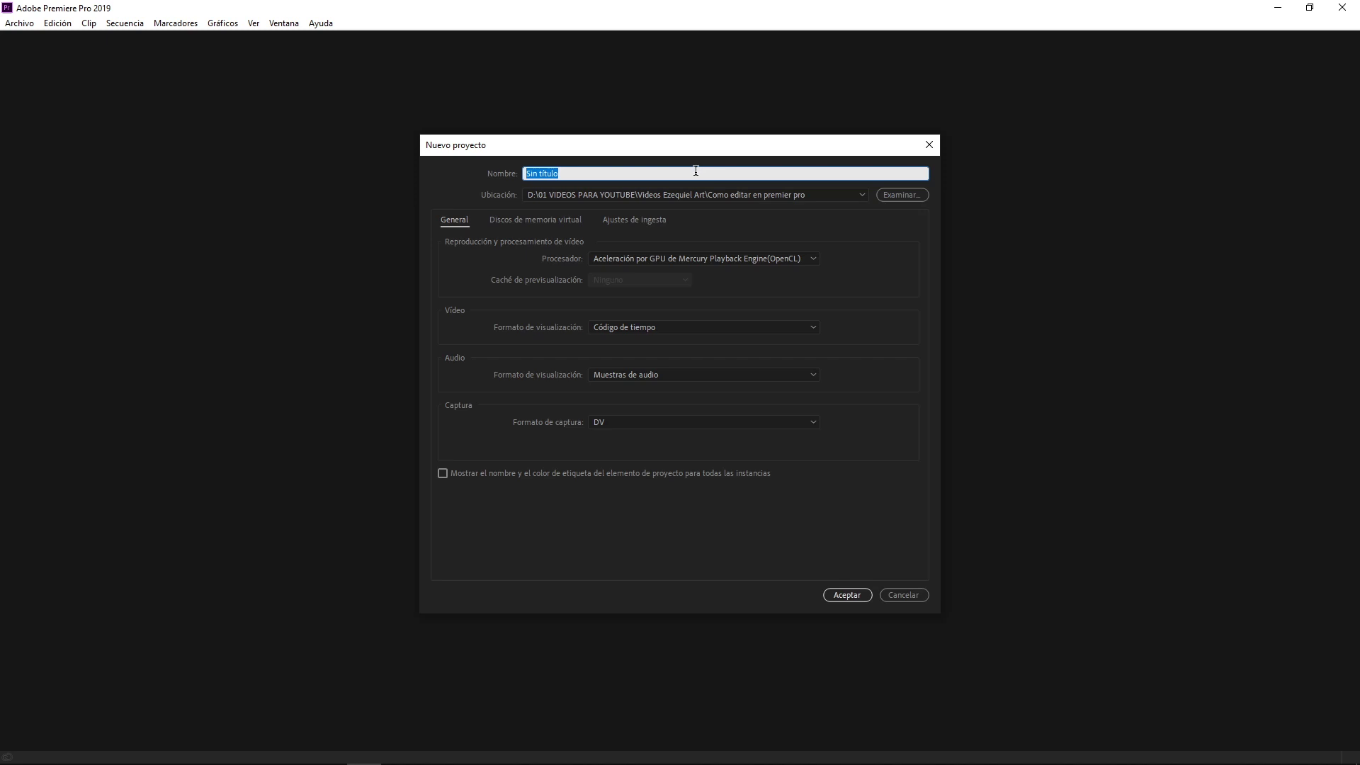
left_click(901, 195)
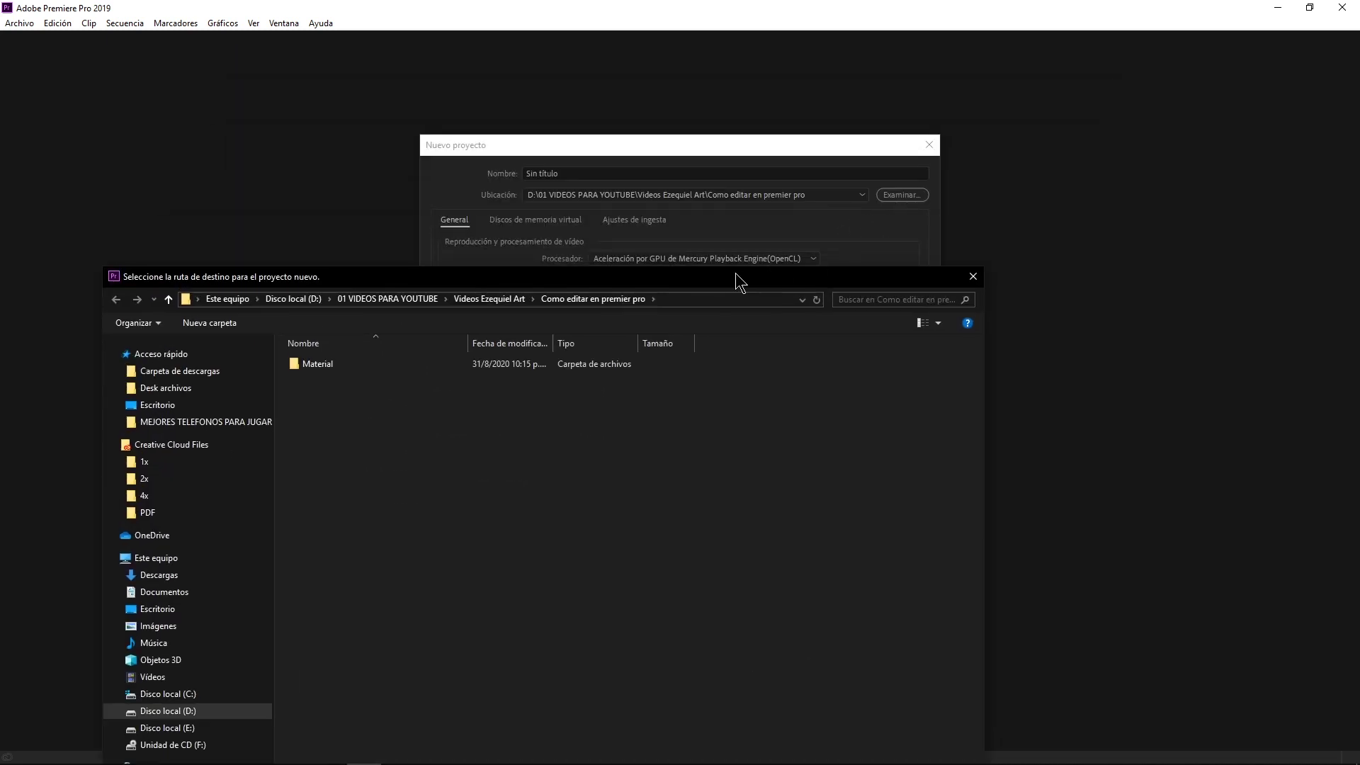
Create a folder named Pr inside Como editar en premier pro and set it as the project location.
left_click_drag(723, 275, 796, 170)
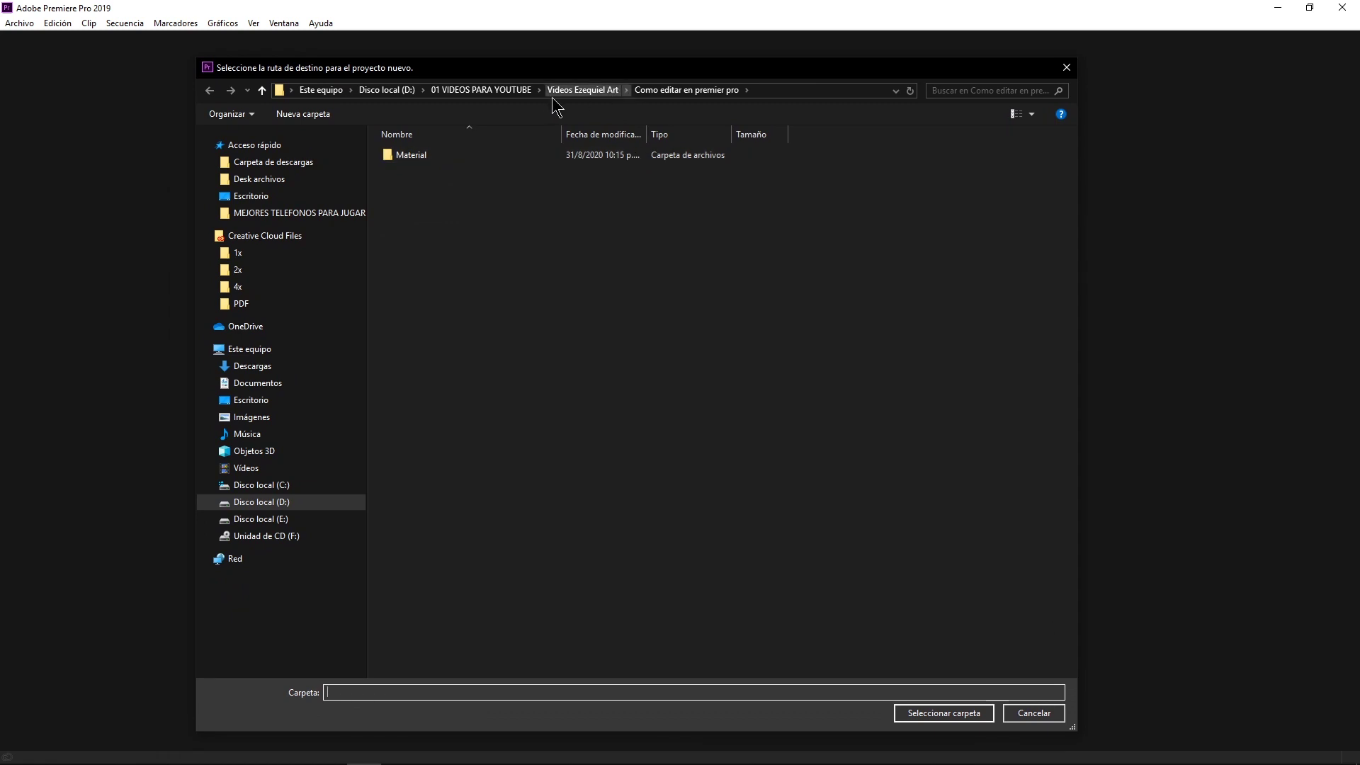
right_click(497, 223)
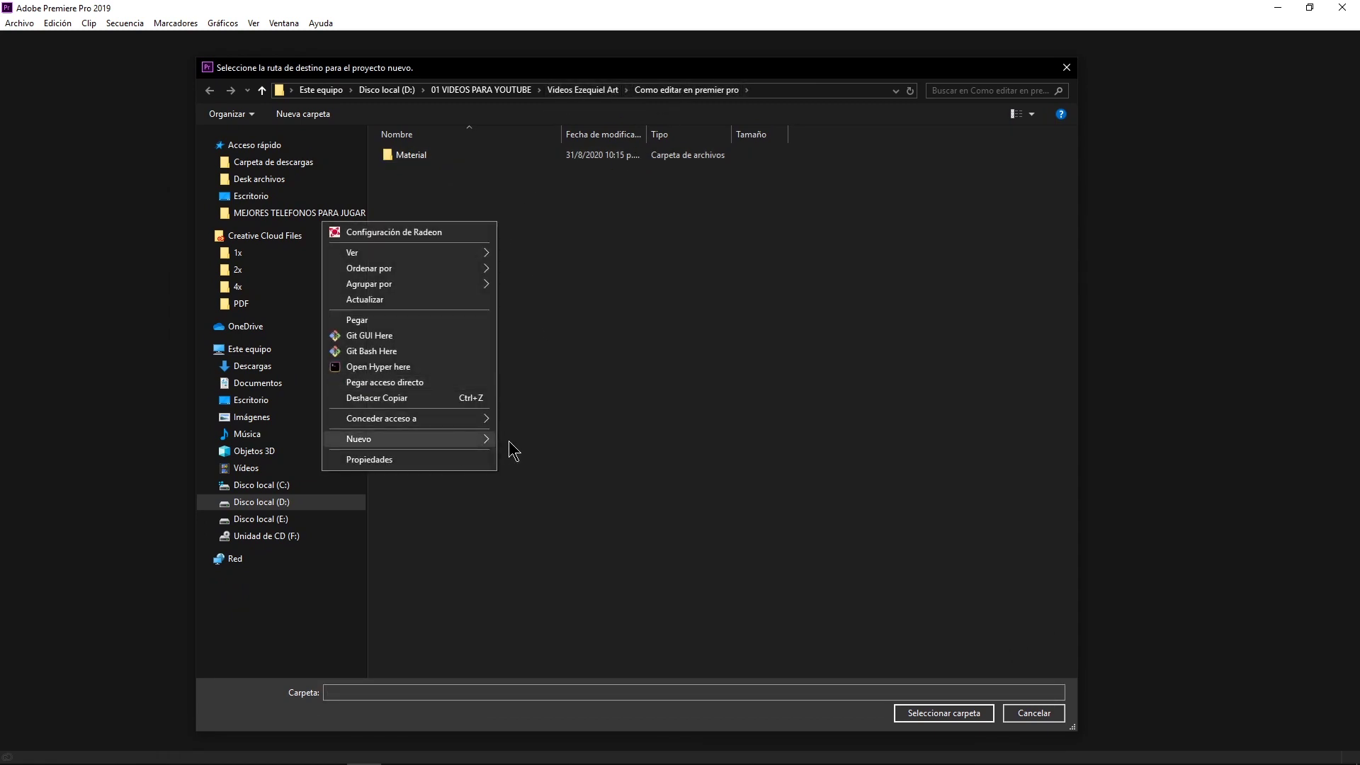
left_click(537, 444)
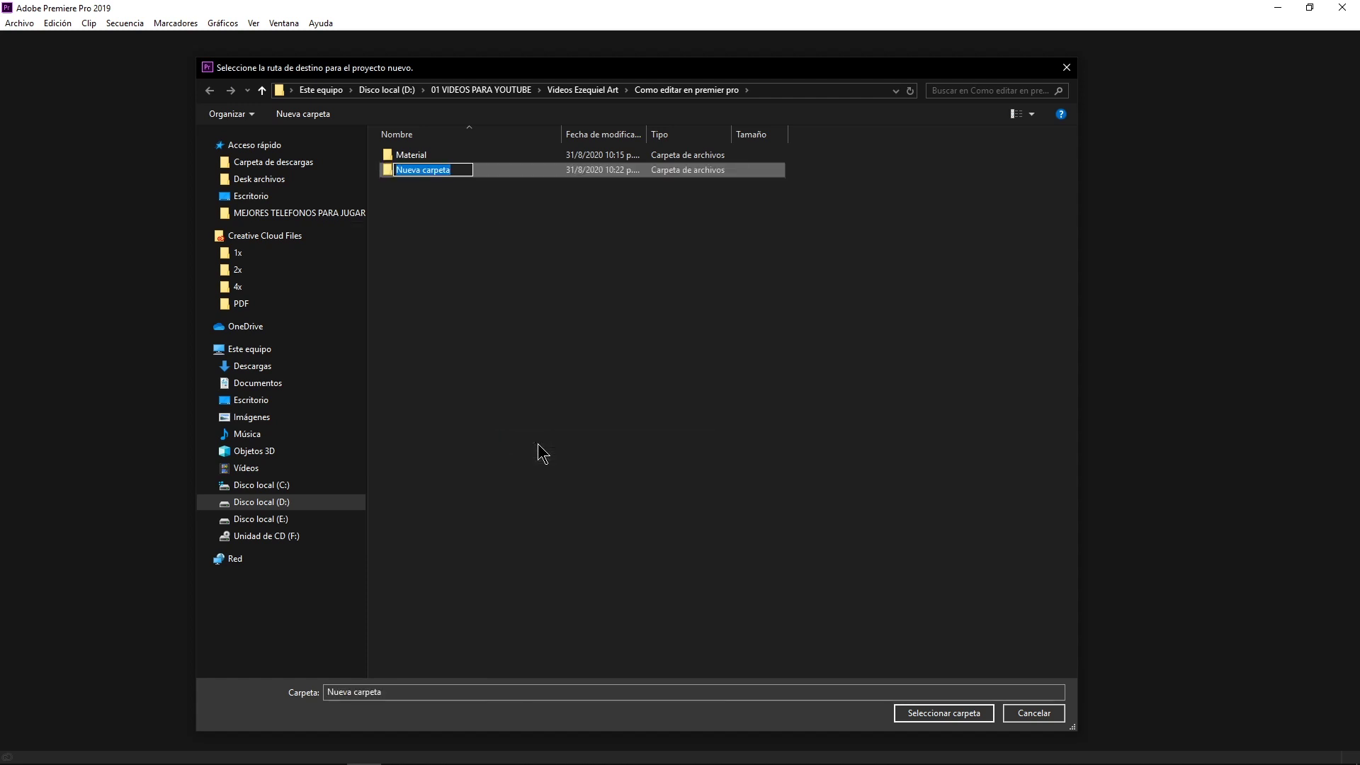
type("P")
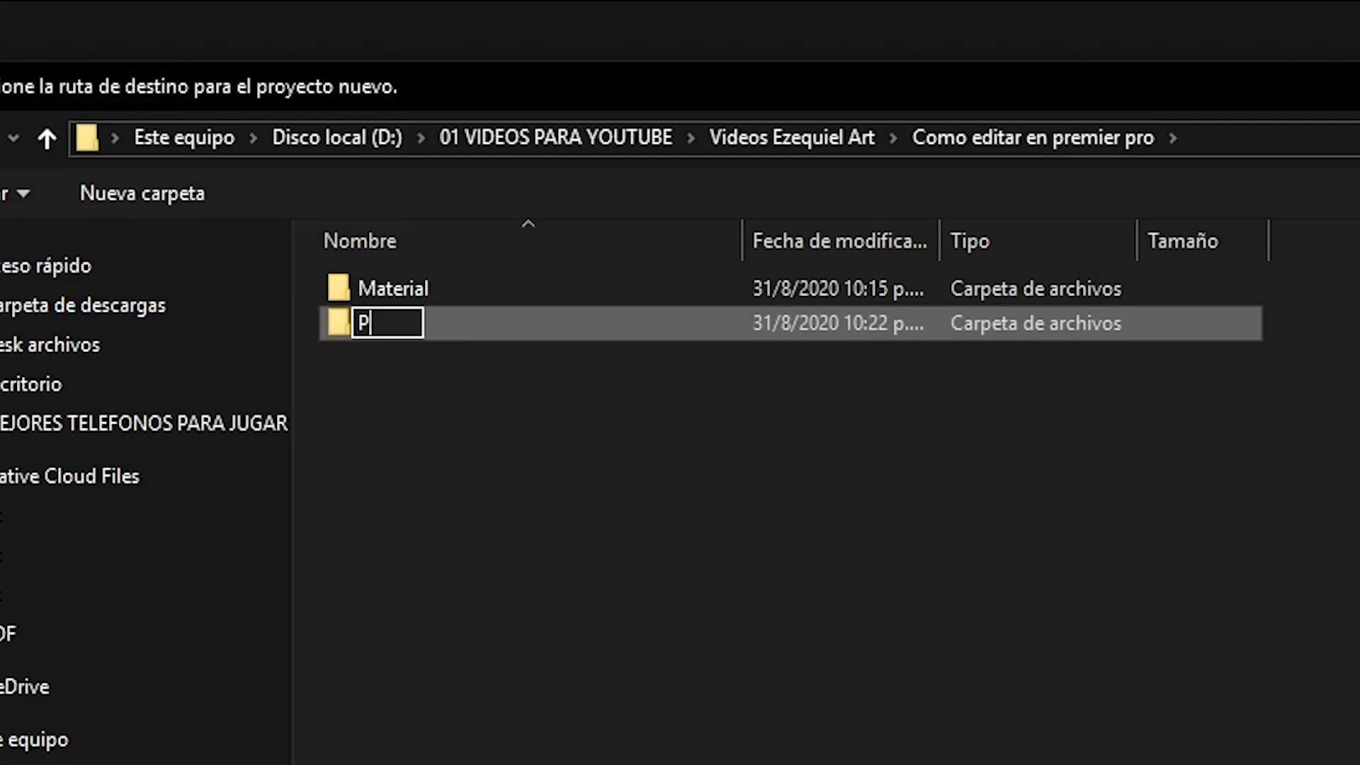
type("r")
key("Return")
left_click(963, 712)
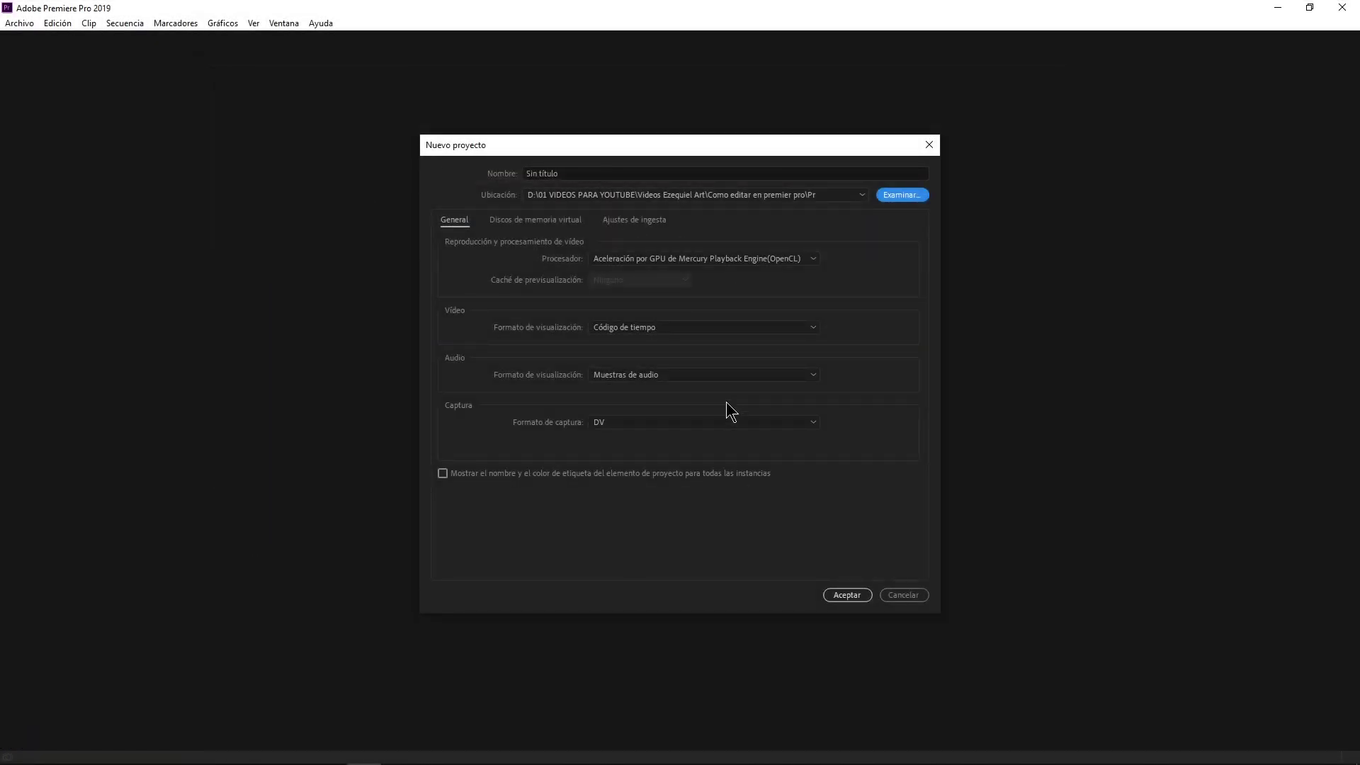
left_click(581, 174)
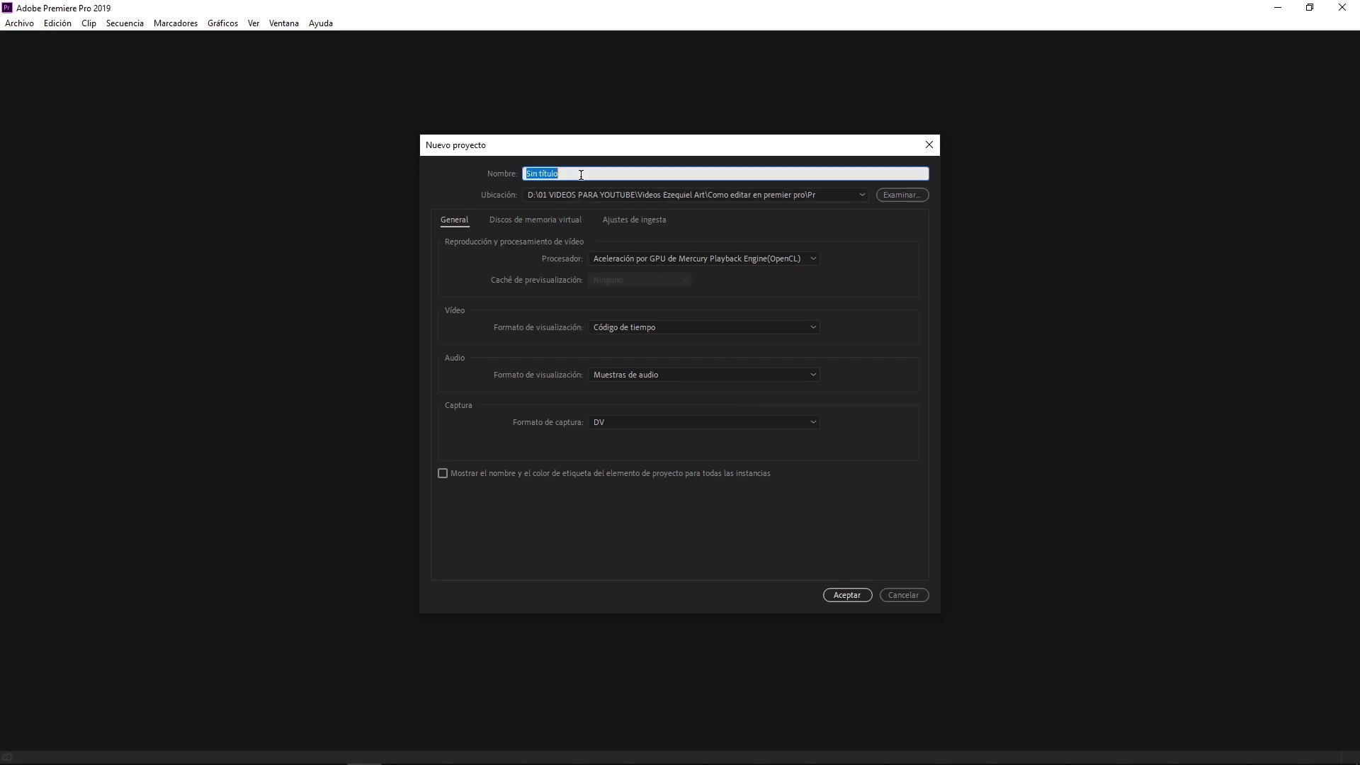
Name the project 'Tutorial no olvide suscribirte para mas' and create it in the Pr folder.
type("T")
type("irte")
type("ra mas")
left_click(847, 596)
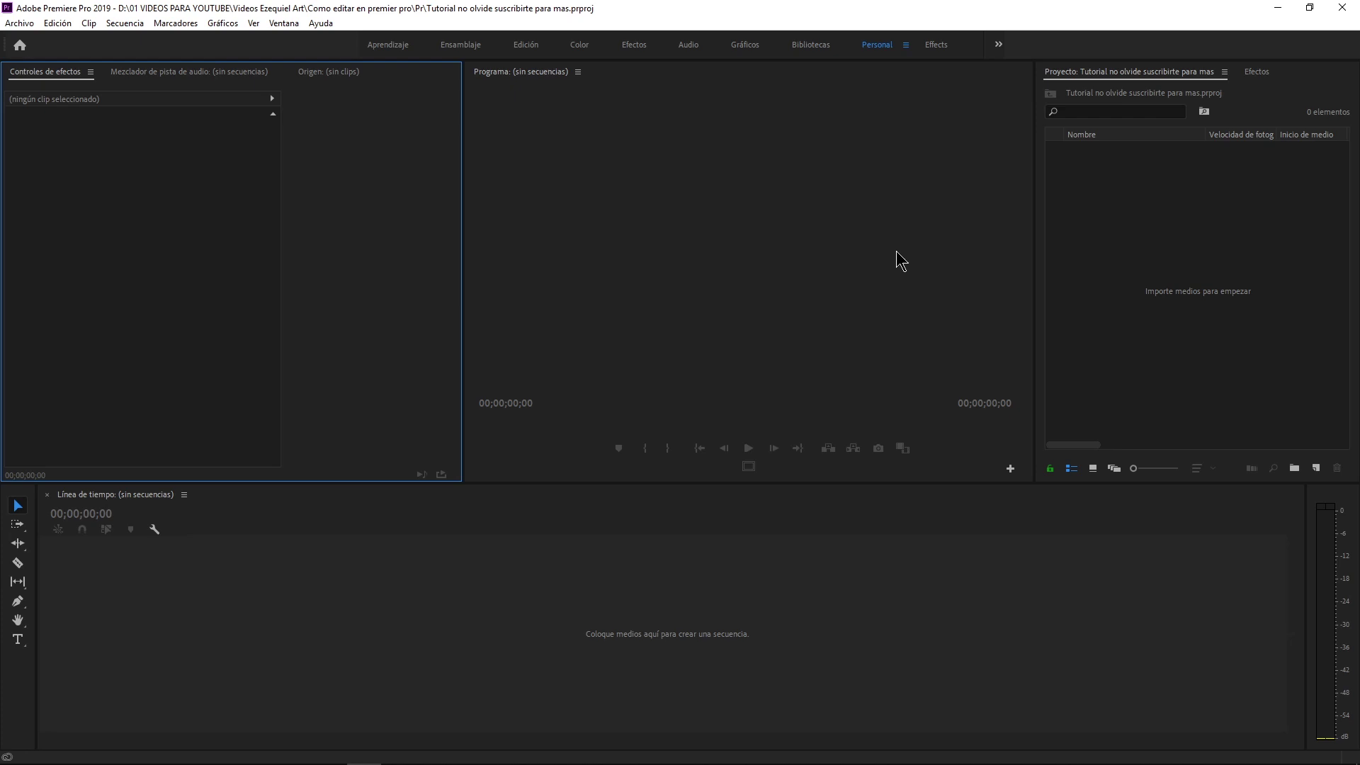
left_click(884, 266)
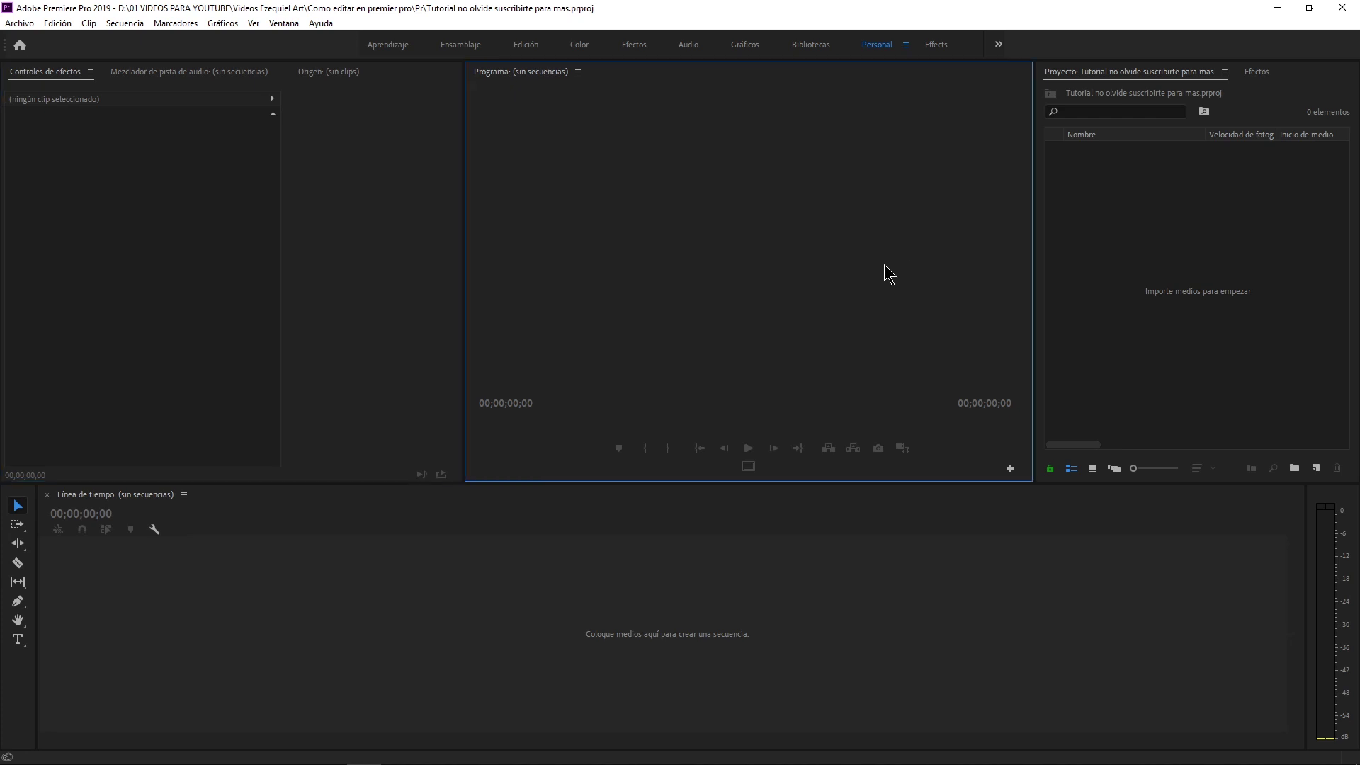
Reset to the Edición workspace, then resize the monitors, project list, timeline and audio meter.
left_click(410, 646)
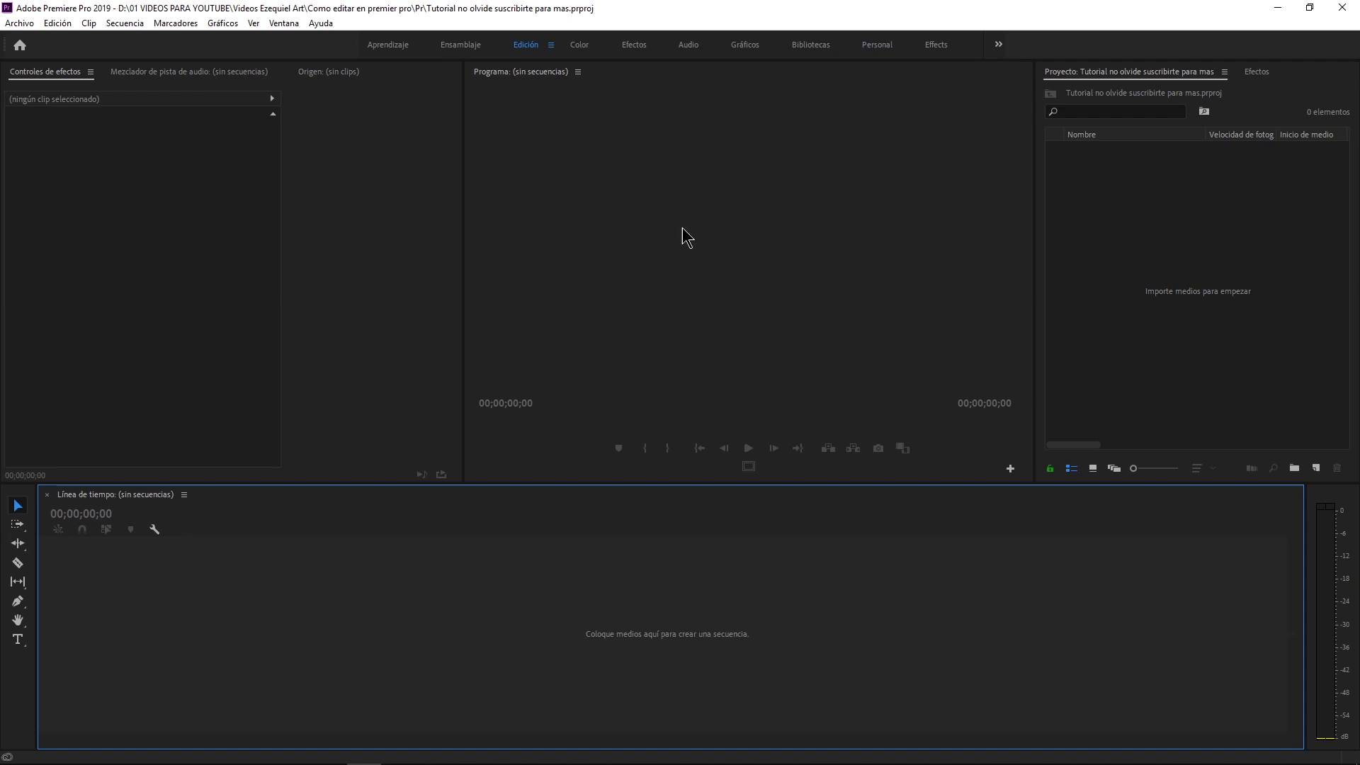
key("alt+shift+0")
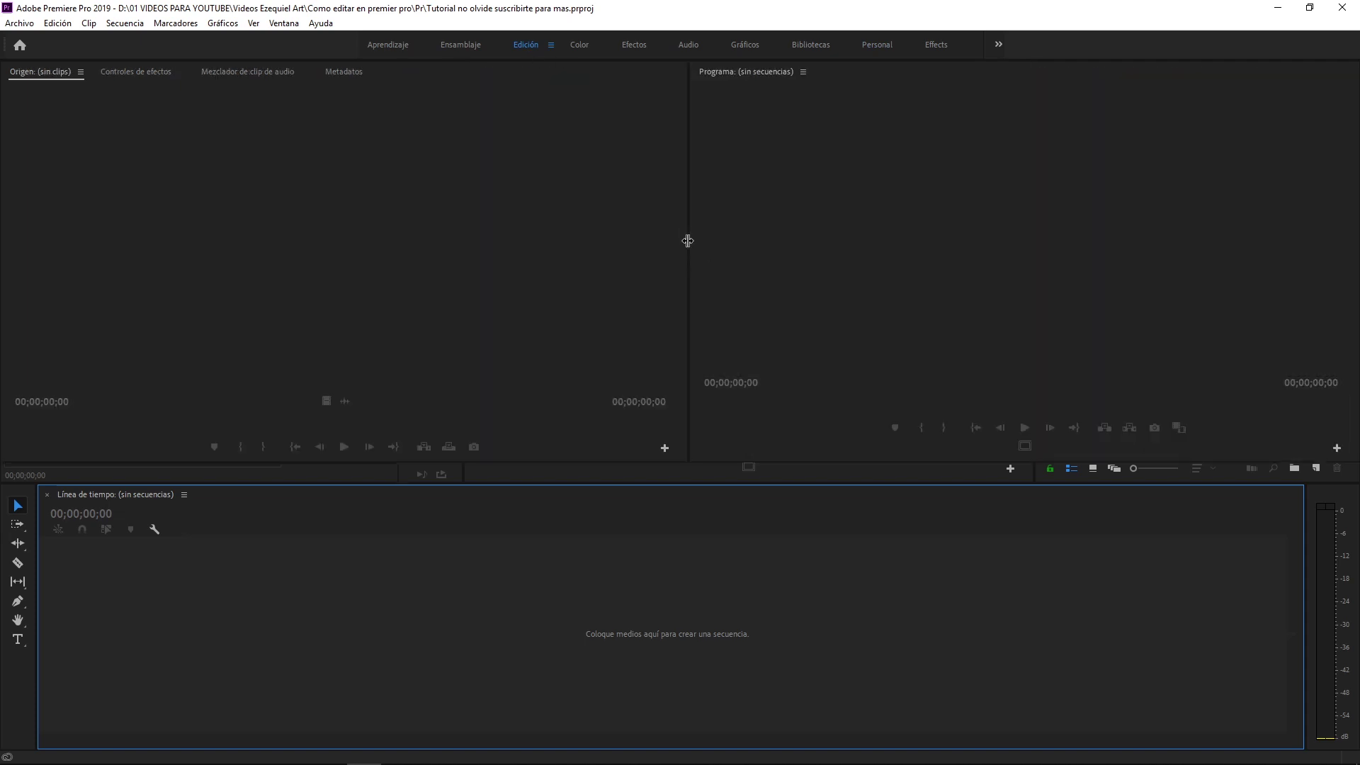
left_click_drag(684, 463, 687, 466)
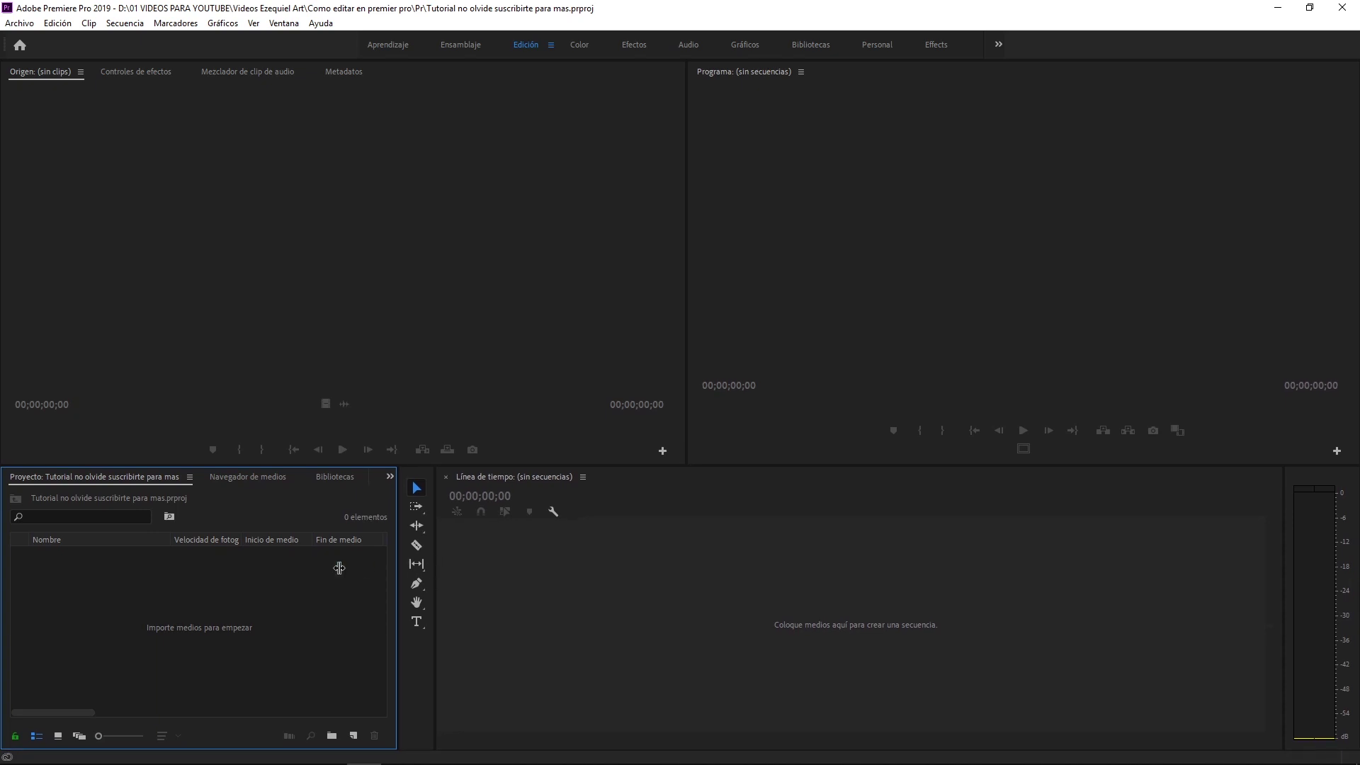
left_click_drag(434, 569, 273, 564)
left_click(687, 467)
left_click_drag(689, 466, 689, 490)
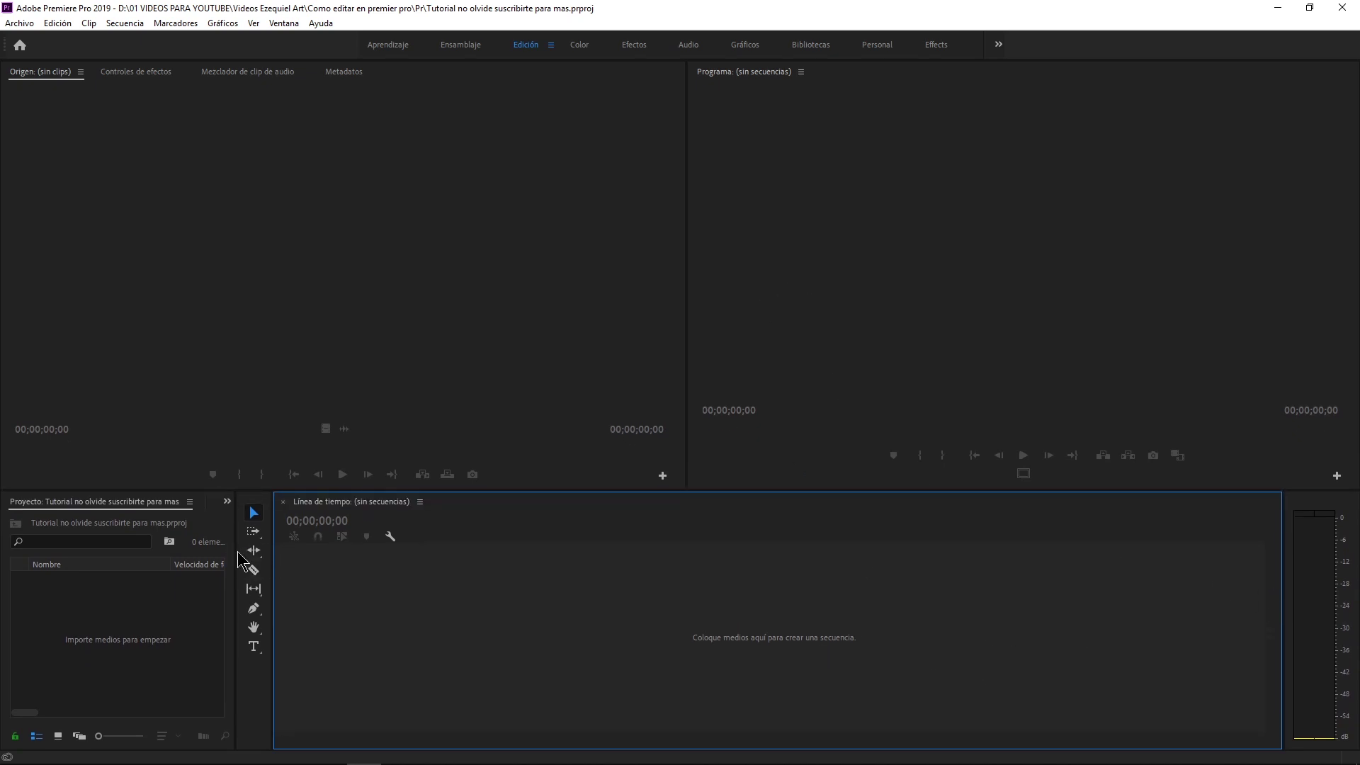
left_click_drag(235, 552, 281, 552)
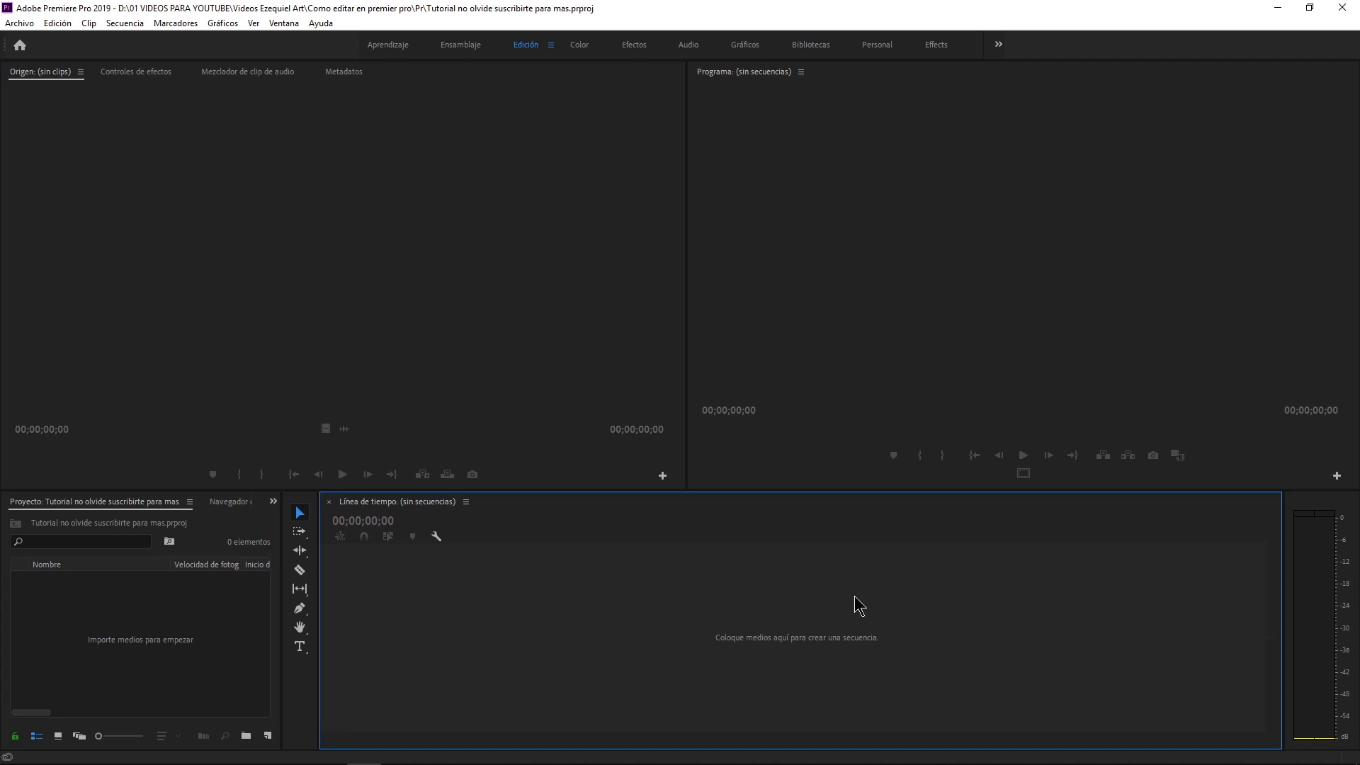
left_click_drag(1285, 607, 1326, 607)
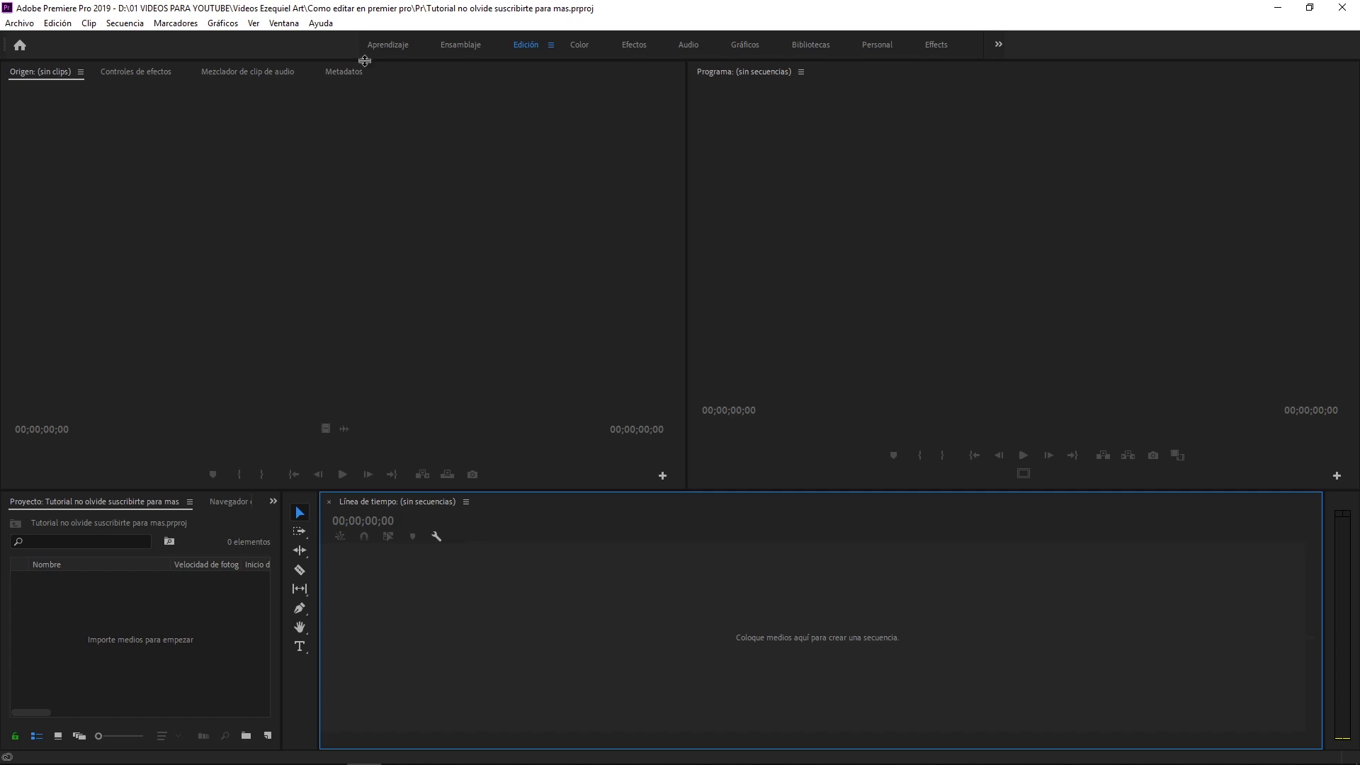
left_click(284, 22)
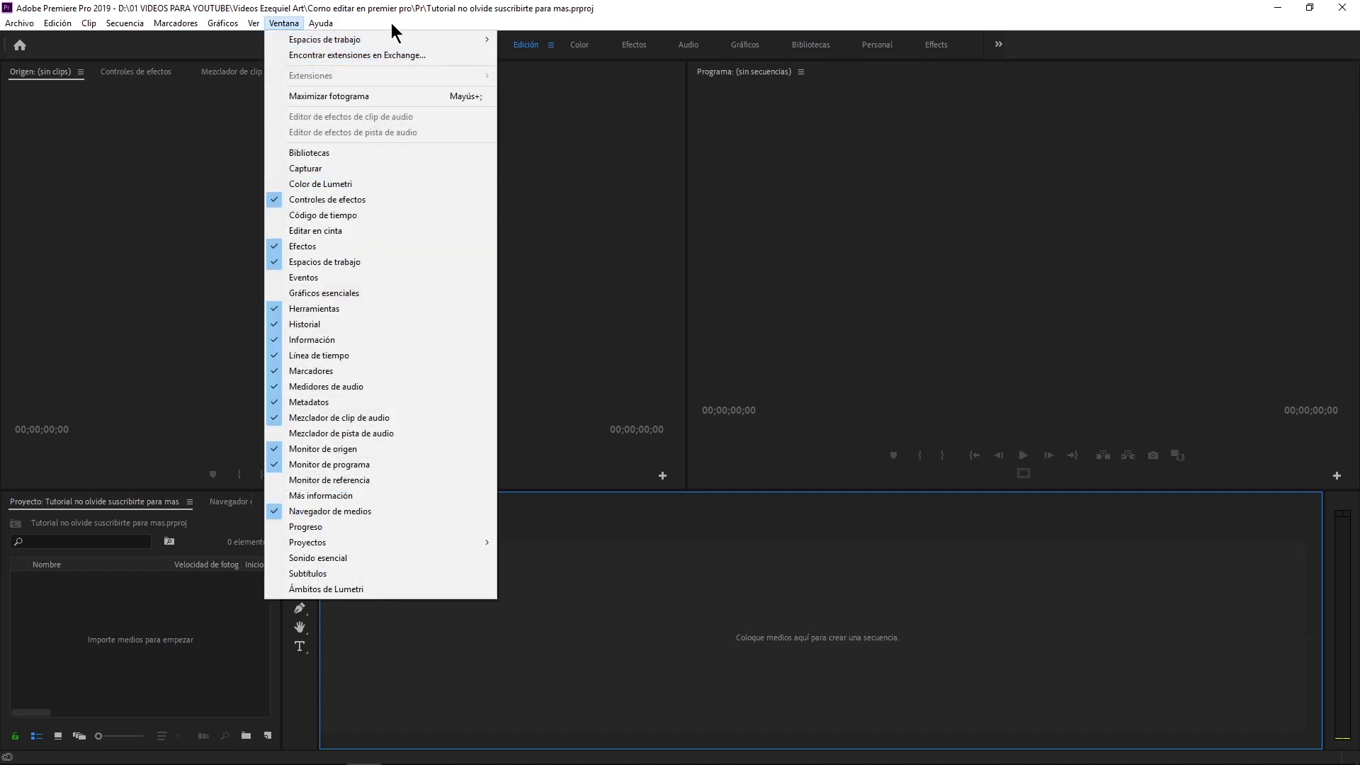
mouse_move(391, 40)
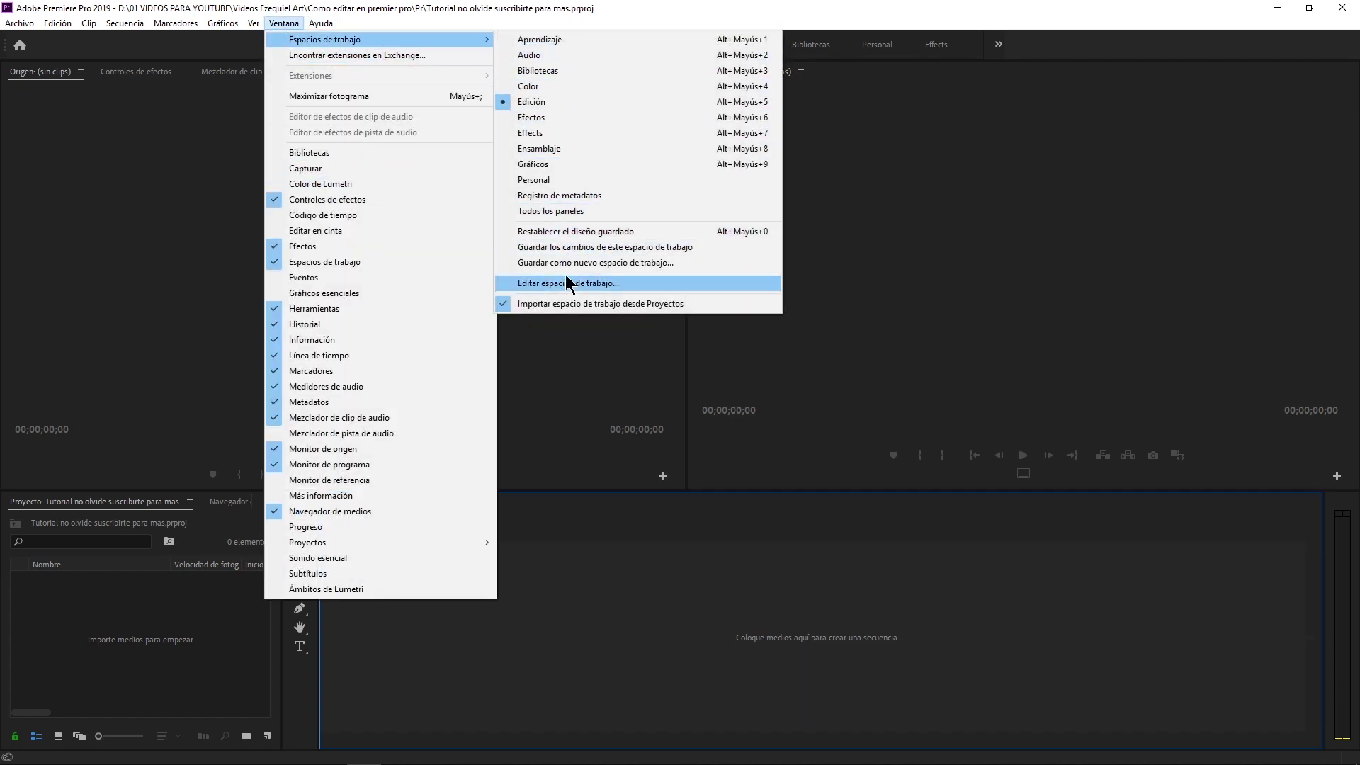
left_click(556, 65)
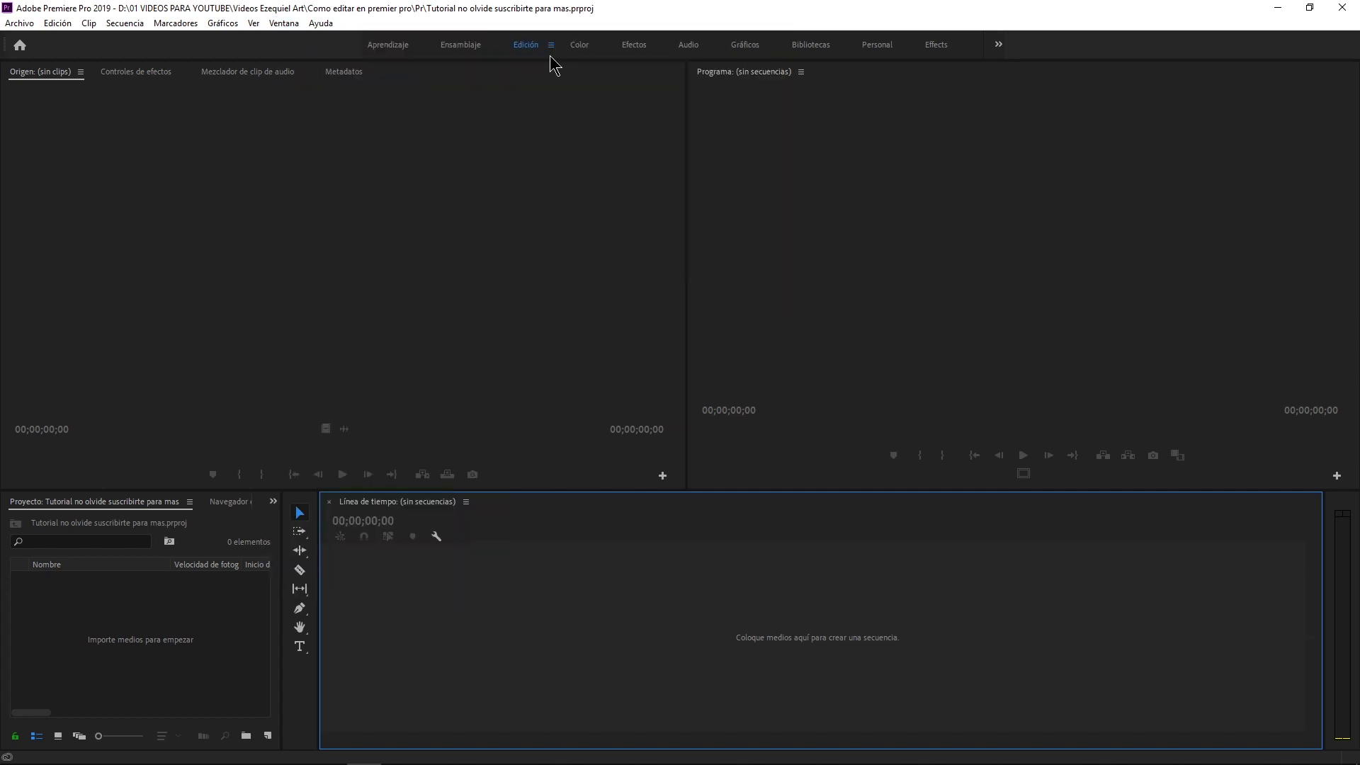
left_click(284, 23)
mouse_move(470, 47)
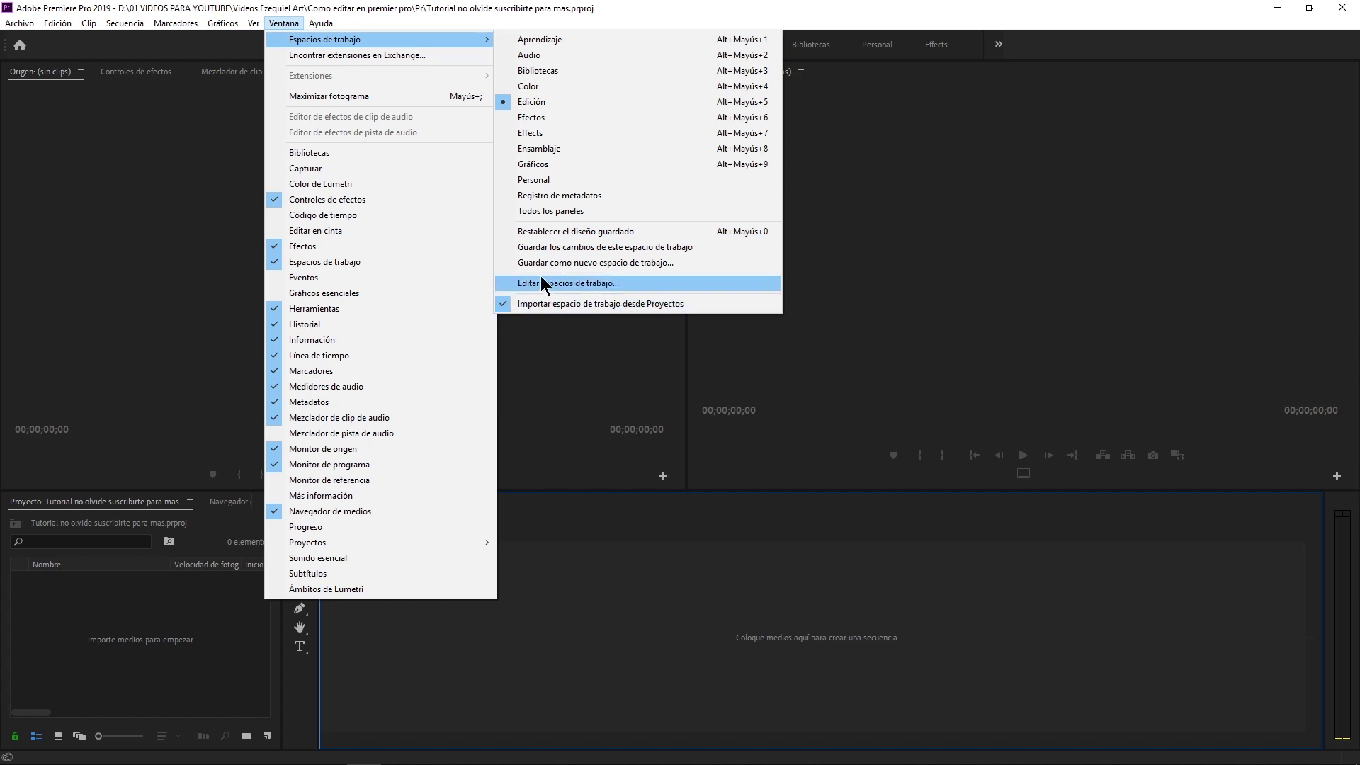
left_click(837, 10)
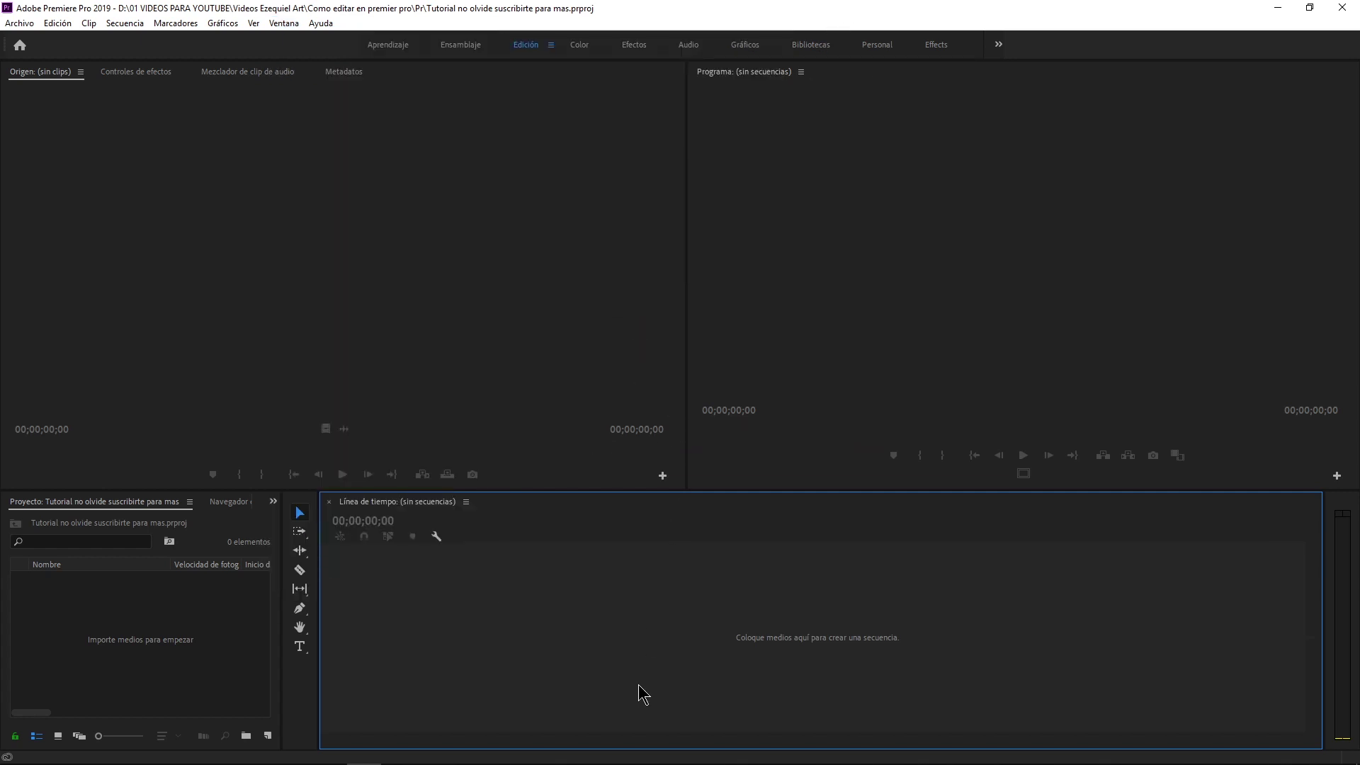
Highlight Importar materiales in the outline, move Nueva carpeta aside, and widen Premiere's project list.
mouse_move(632, 756)
mouse_move(864, 756)
left_click(780, 751)
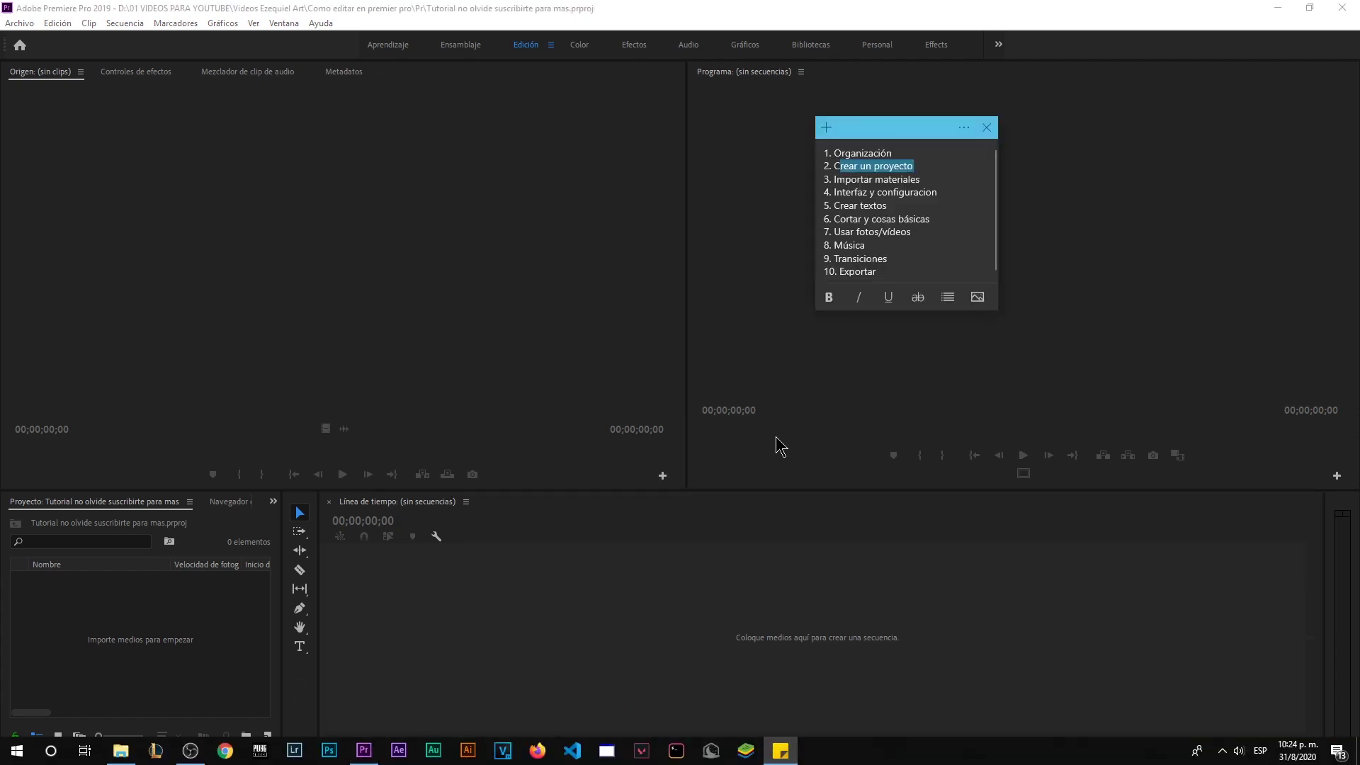
left_click_drag(931, 180, 833, 178)
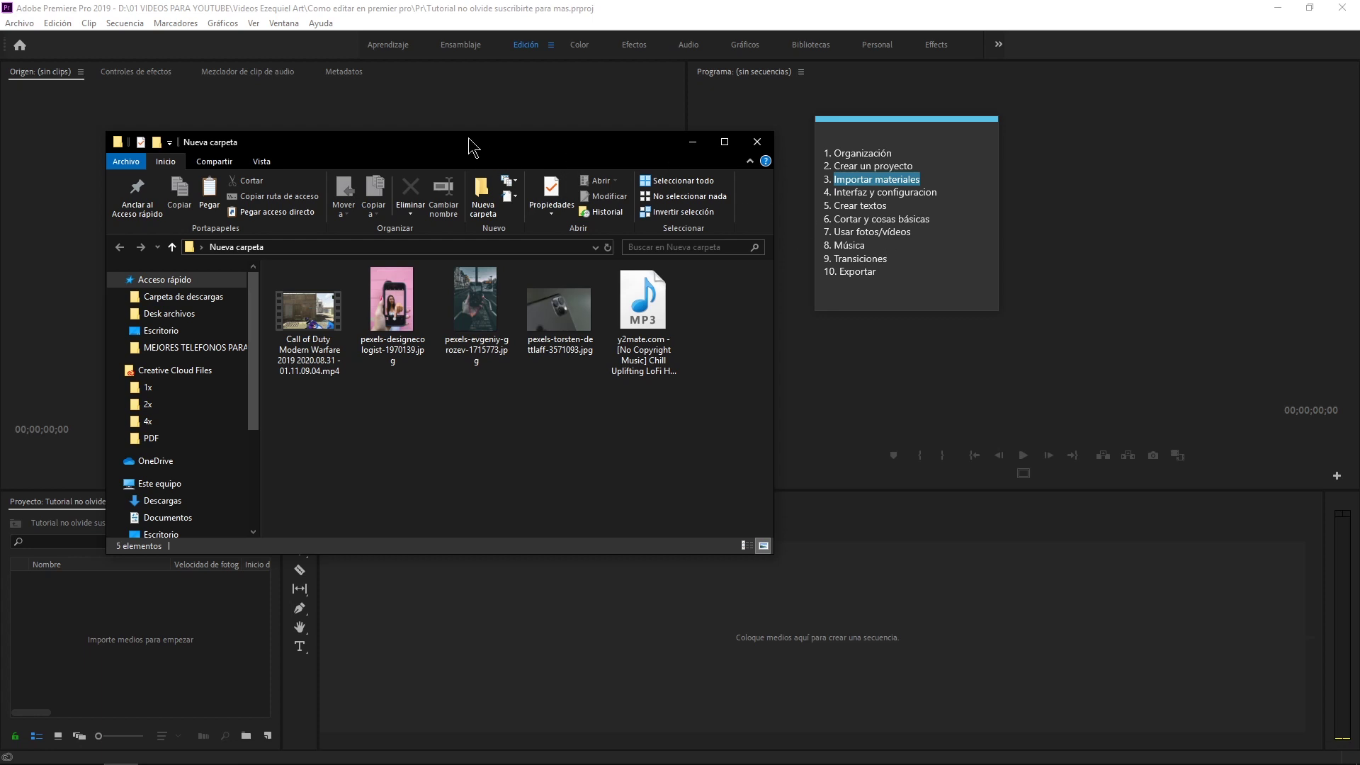
left_click_drag(470, 142, 915, 274)
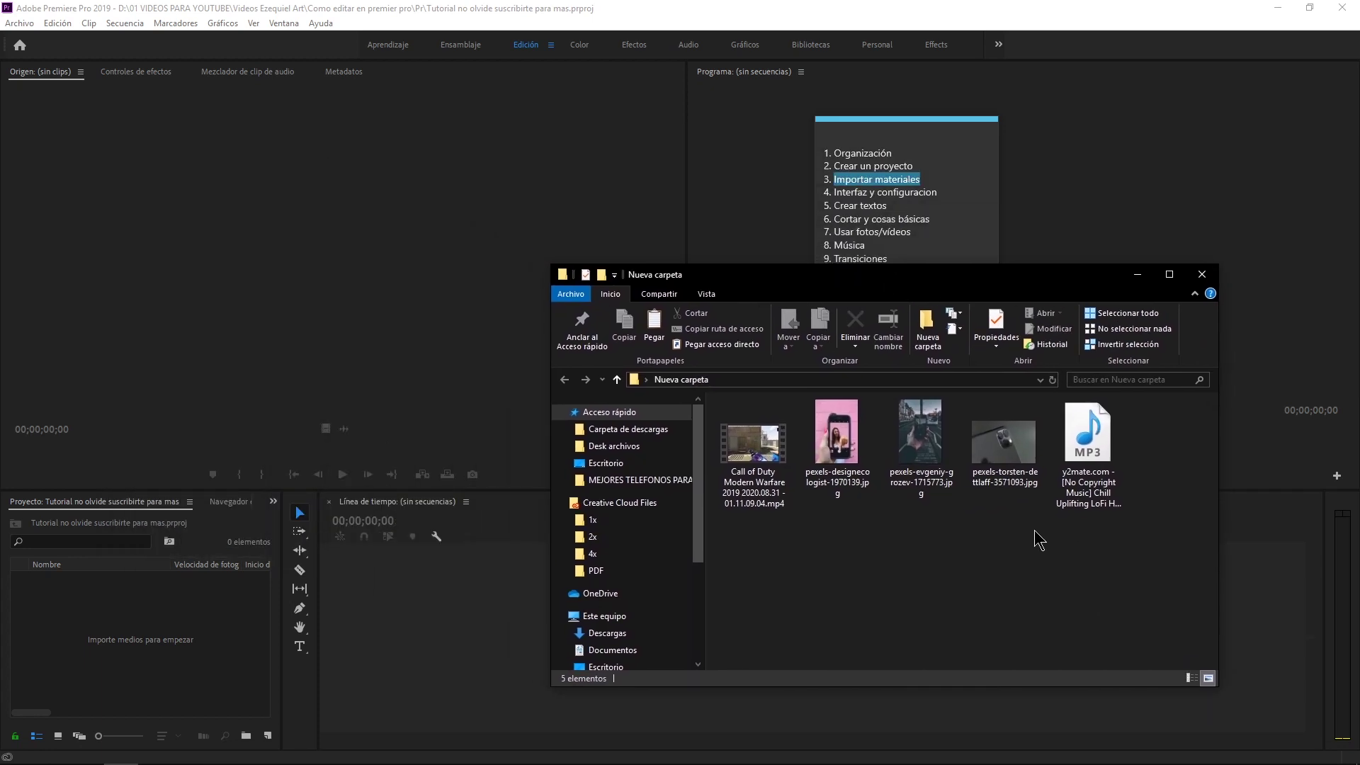
left_click(206, 610)
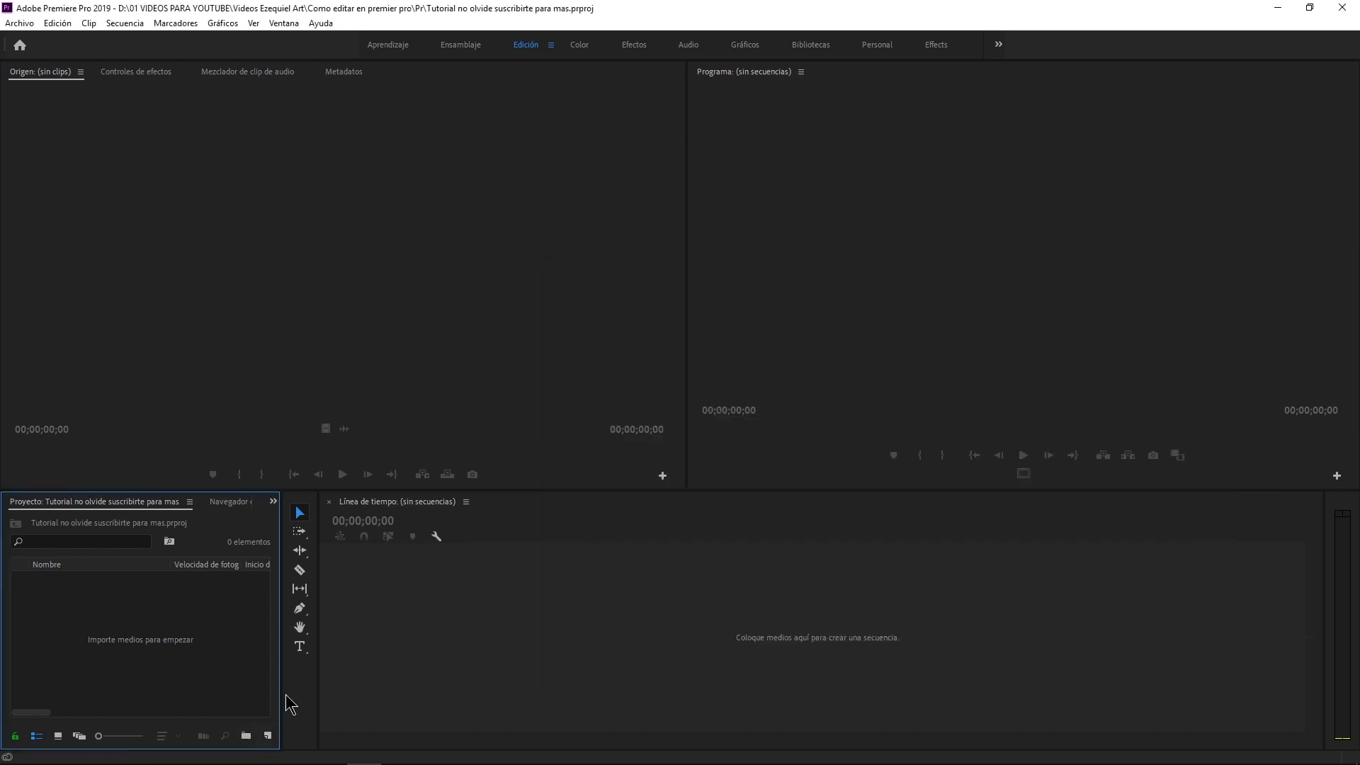
left_click_drag(296, 686, 330, 686)
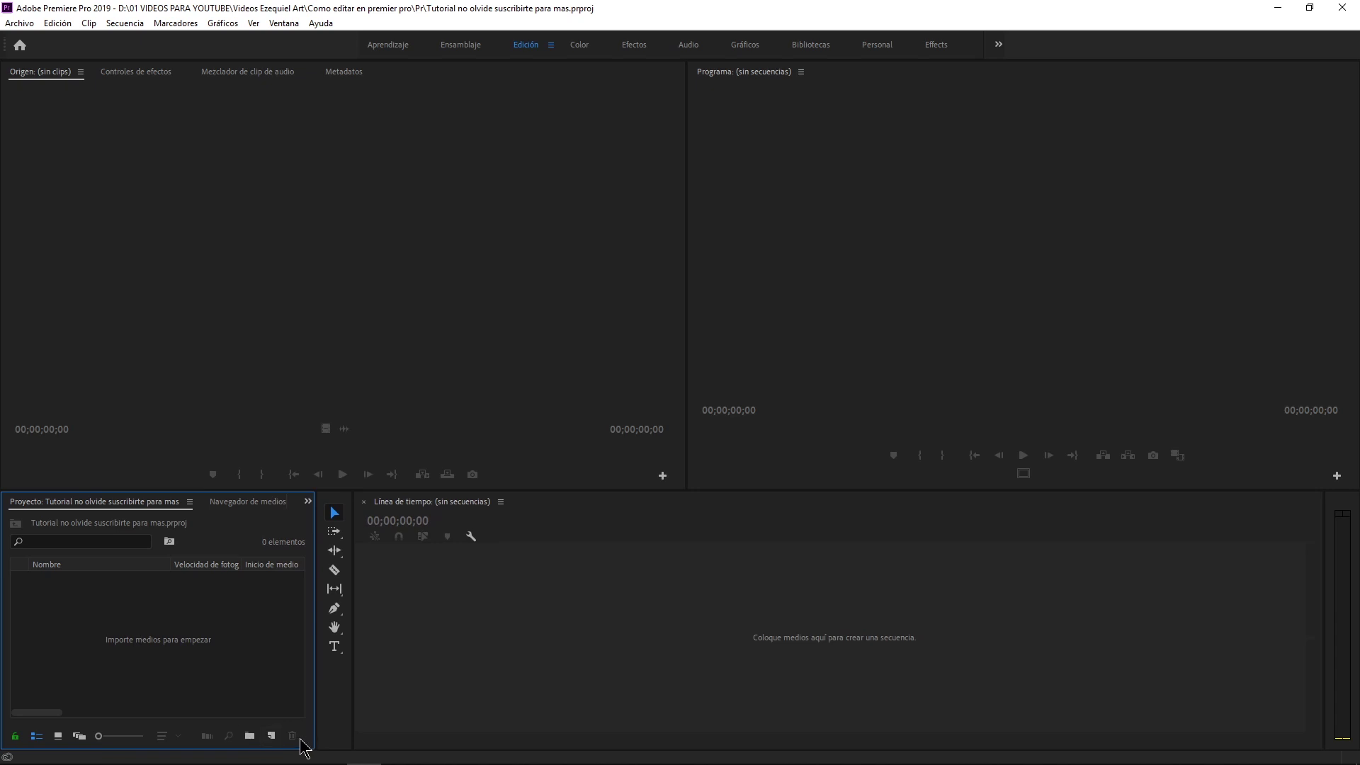
Create an IMG bin with a nested bin named audio.
left_click(526, 701)
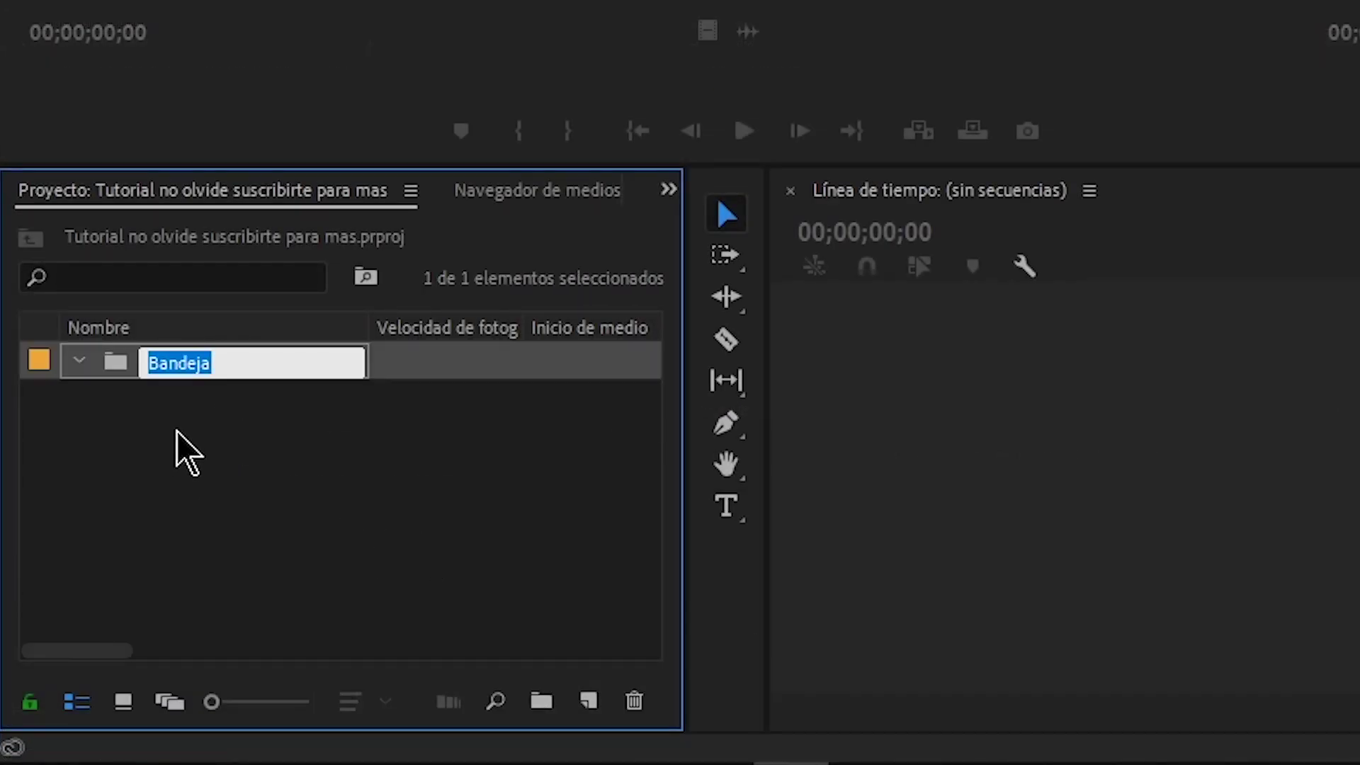
type("IMG")
key("Return")
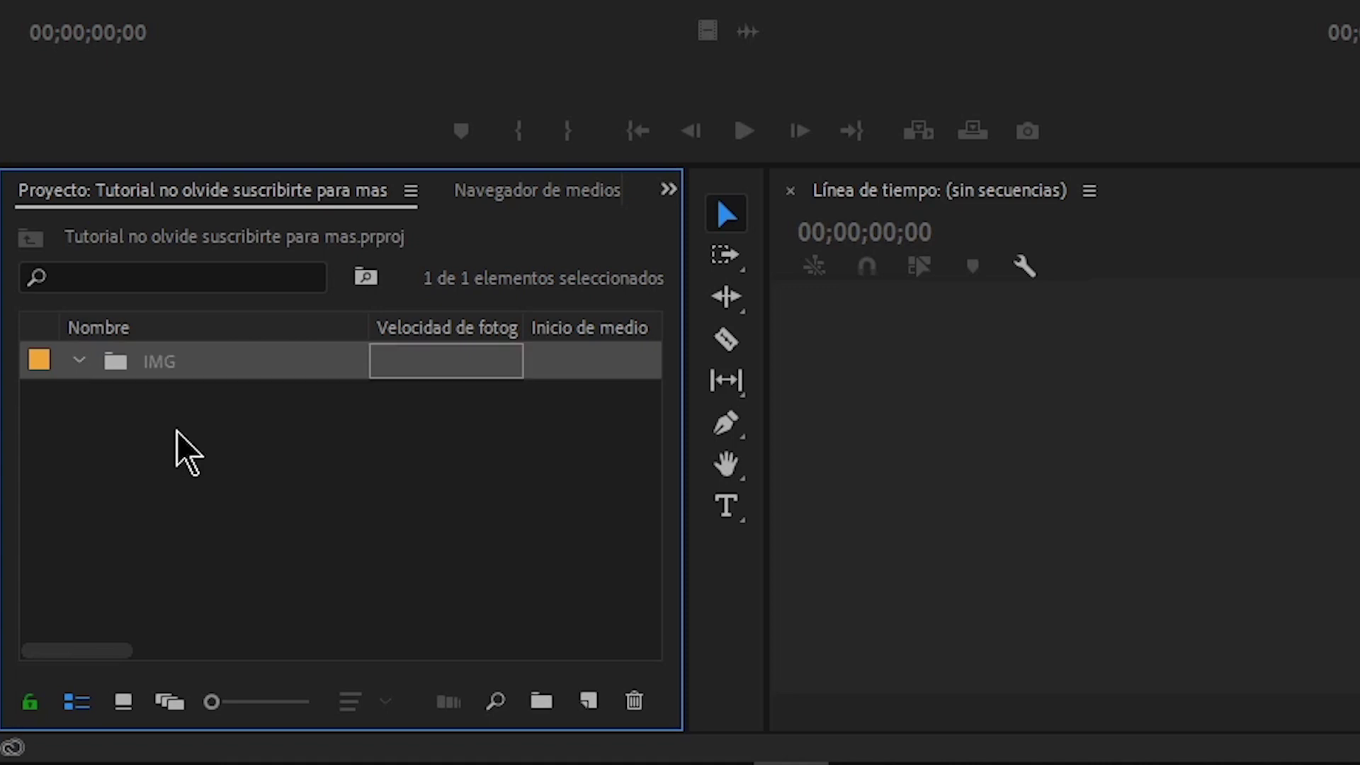
left_click(542, 691)
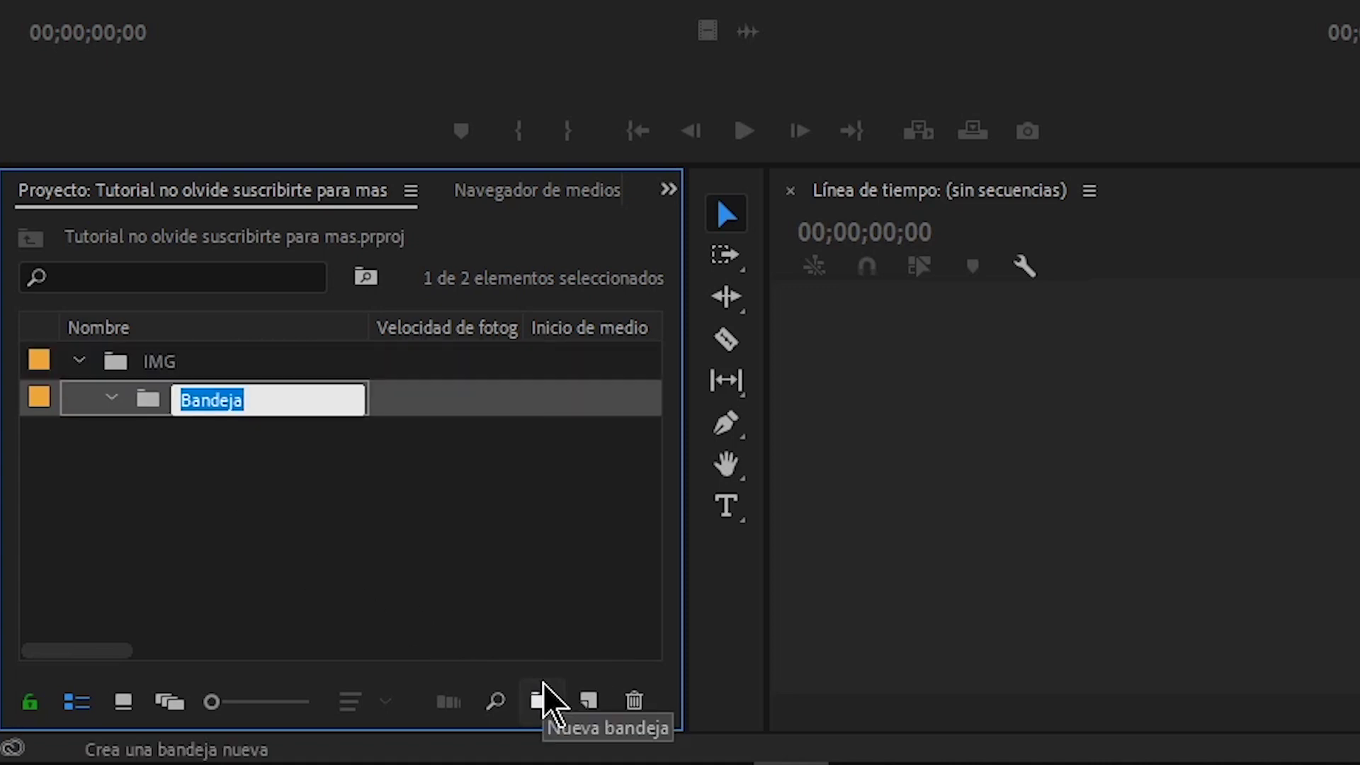
type("audio")
key("Return")
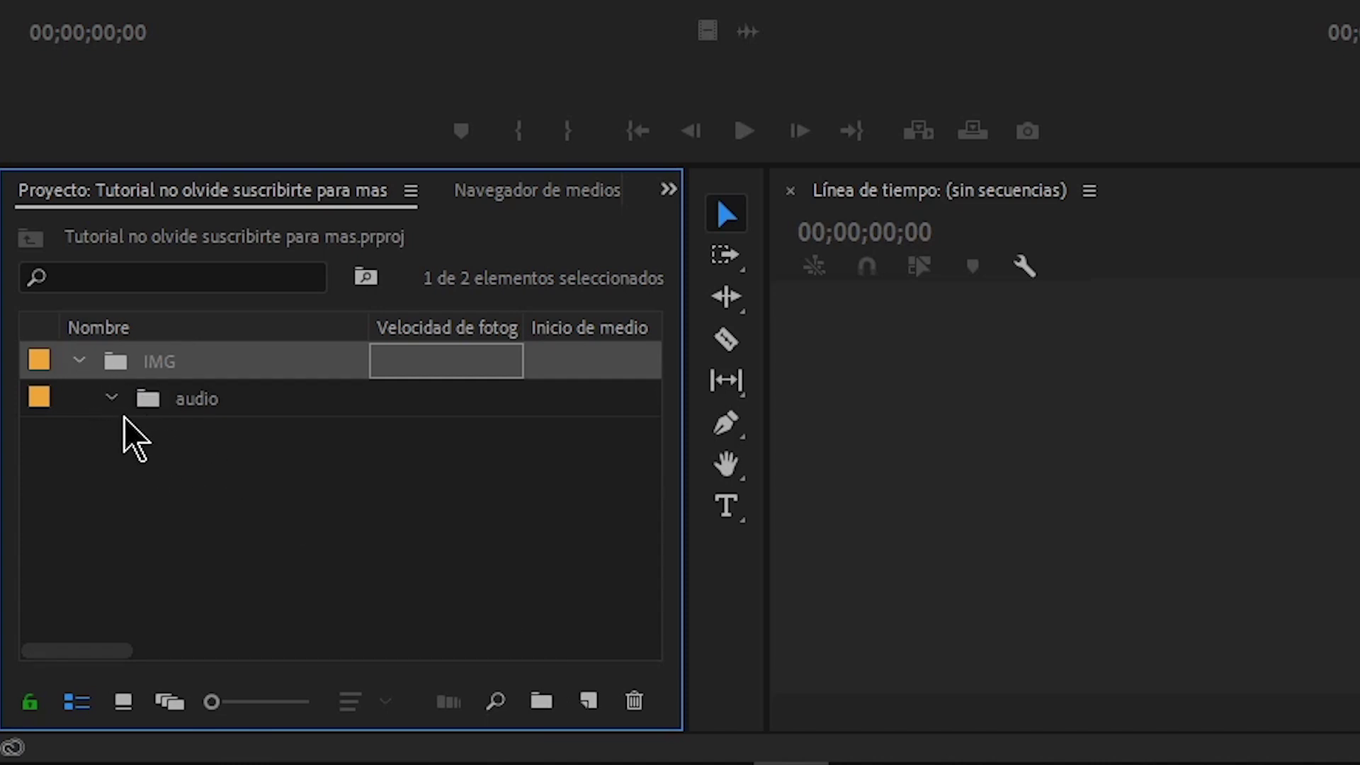
Move the audio bin out of IMG to the project's top level.
left_click(79, 361)
left_click(113, 382)
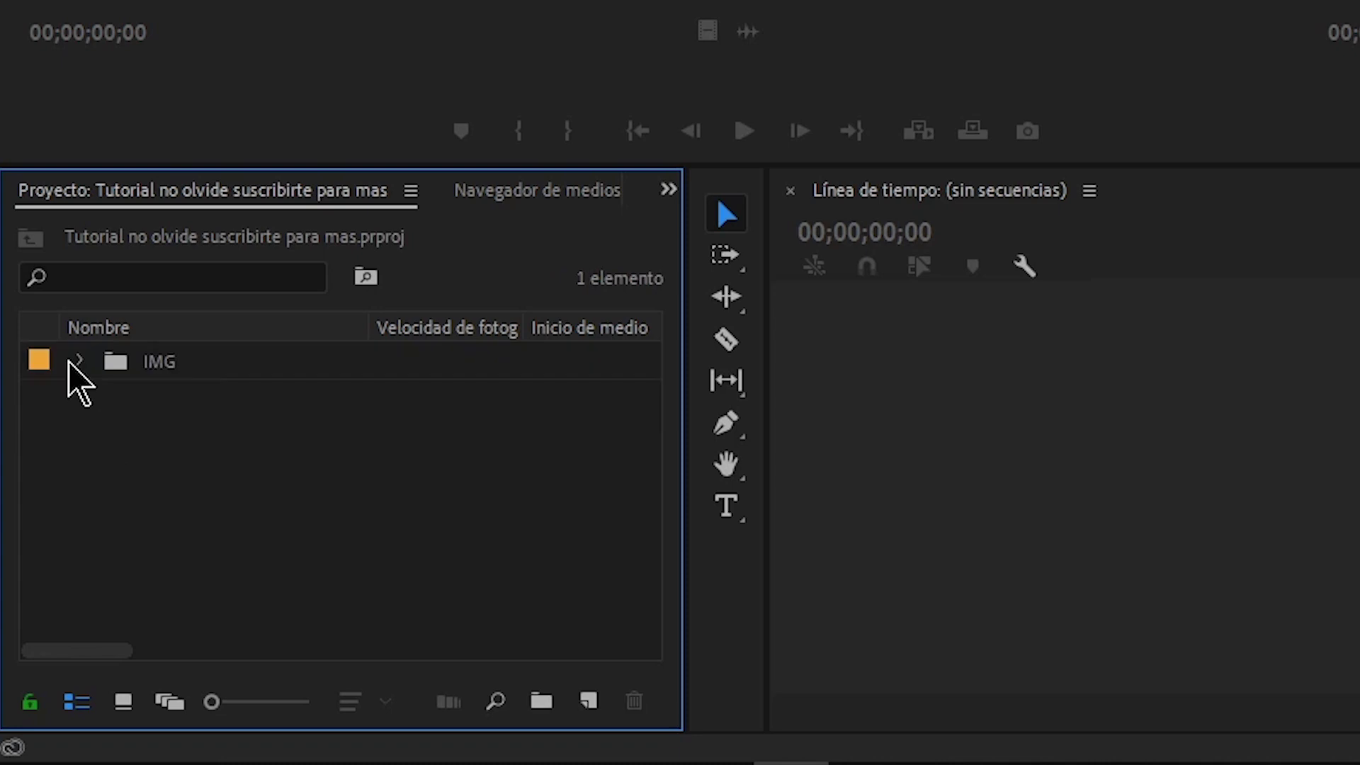
left_click(80, 361)
left_click_drag(170, 400, 187, 479)
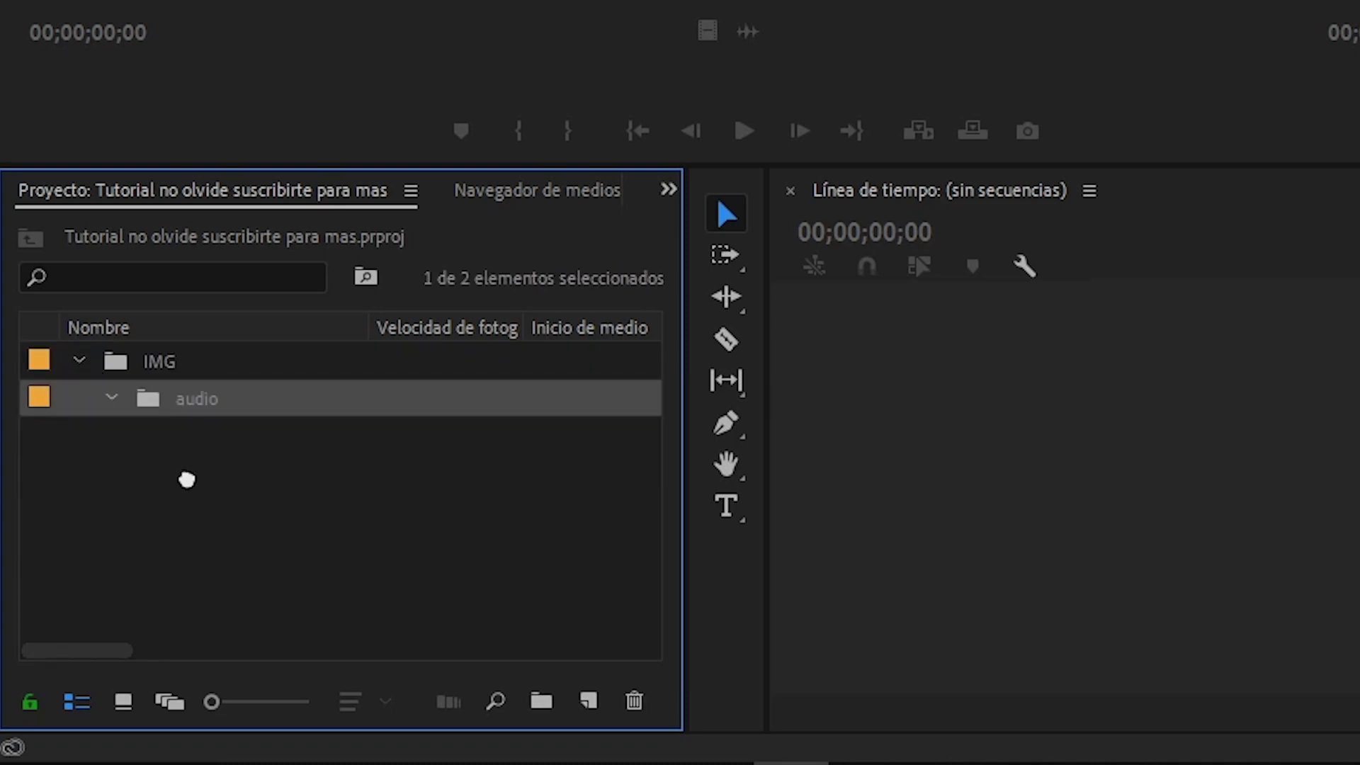
left_click_drag(186, 479, 172, 456)
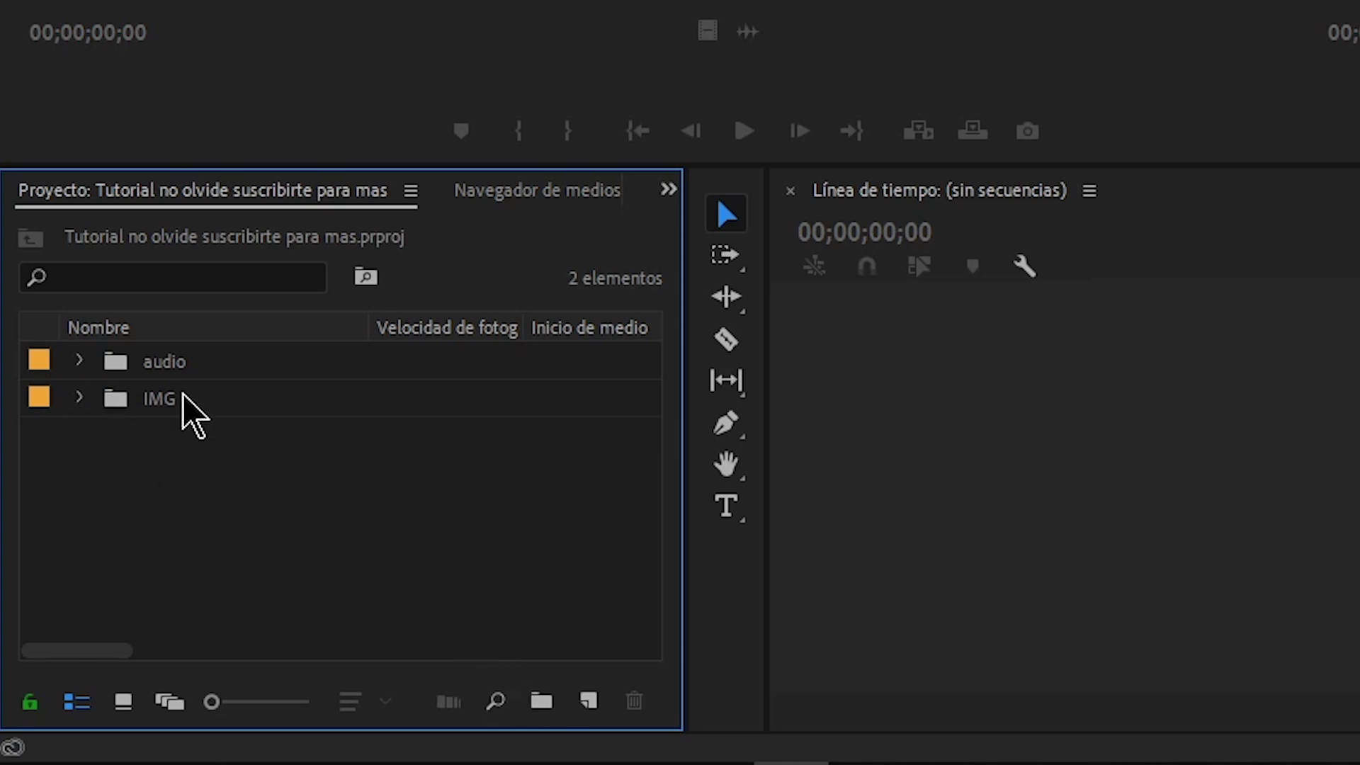
Add a new bin named crudos and open the media folder in File Explorer.
left_click(544, 701)
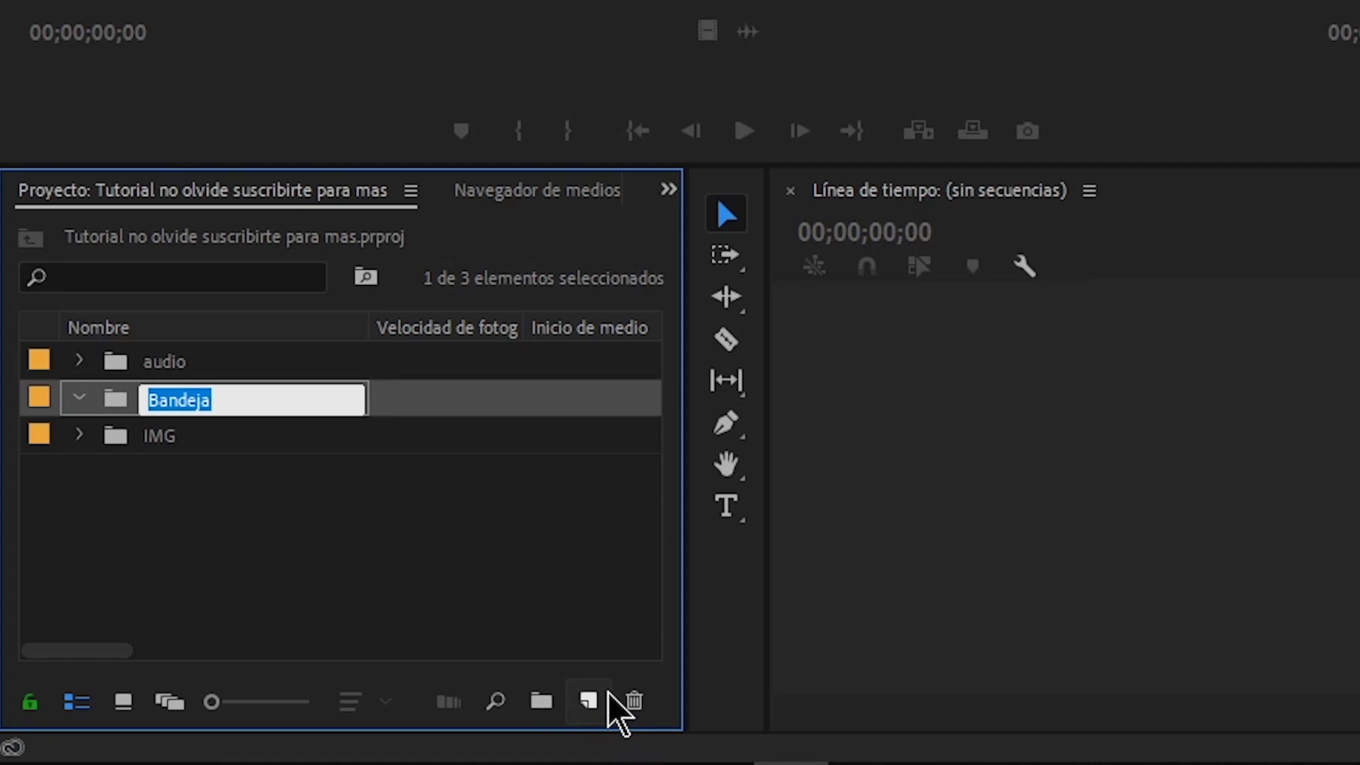
type("crudos")
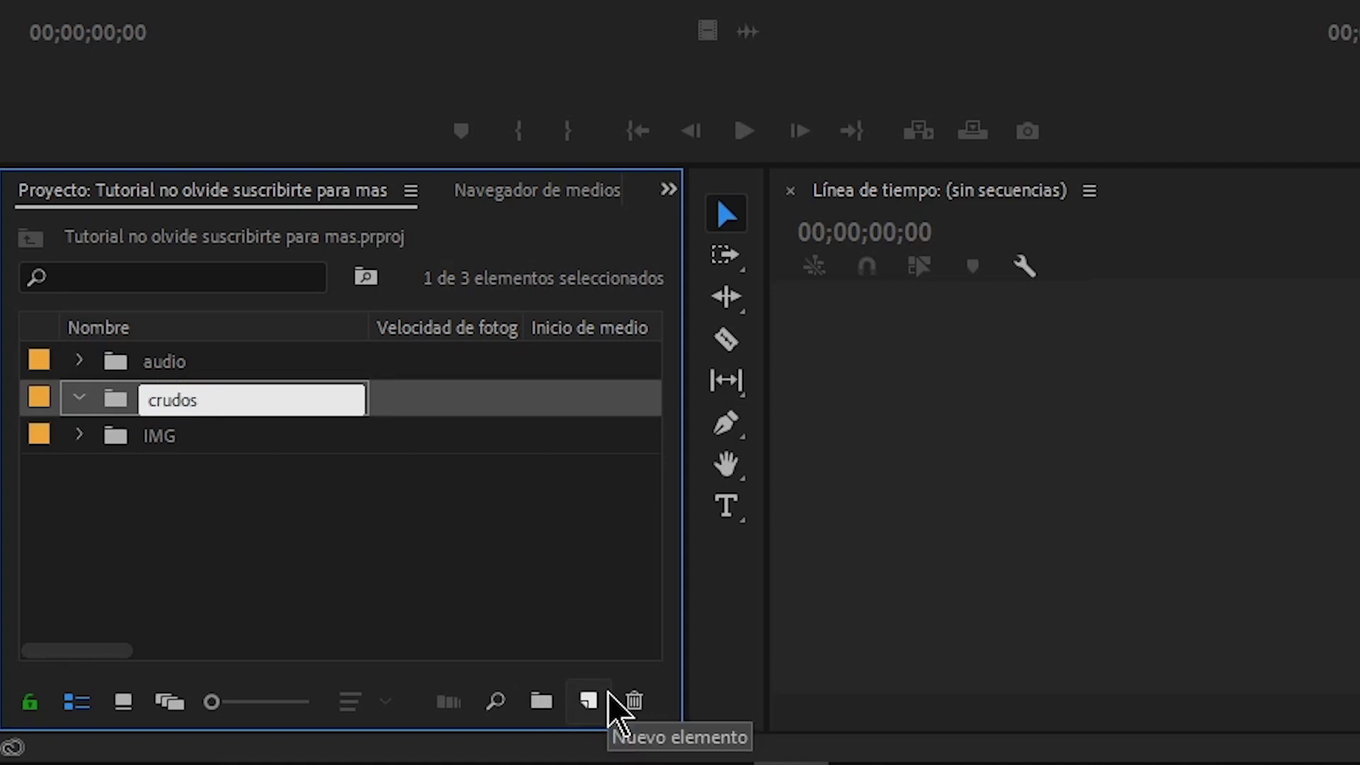
key("Tab")
left_click(201, 686)
left_click(121, 751)
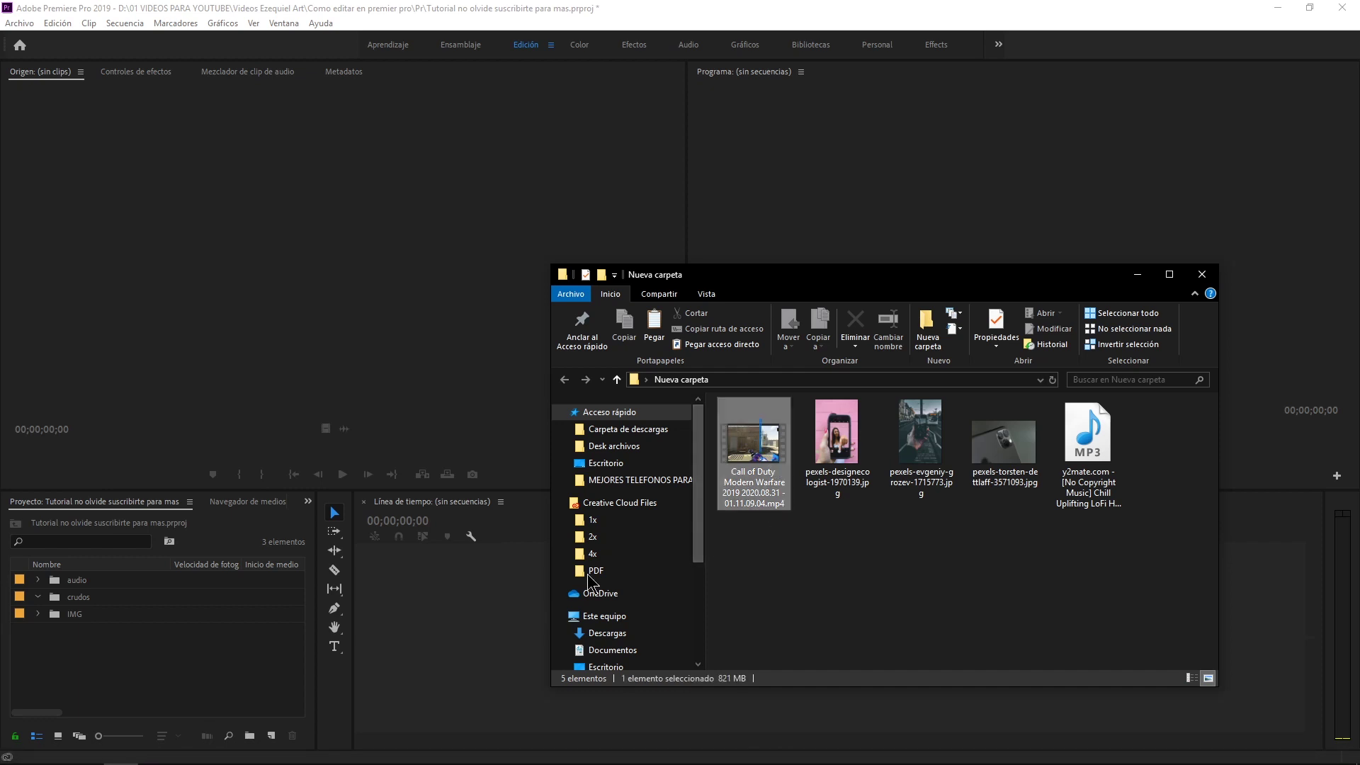
Drag the Call of Duty gameplay video from Explorer into the crudos bin.
left_click_drag(760, 418, 696, 585)
left_click(756, 561)
mouse_move(772, 544)
left_mouse_down()
mouse_move(766, 499)
mouse_move(751, 567)
mouse_move(306, 605)
left_mouse_up()
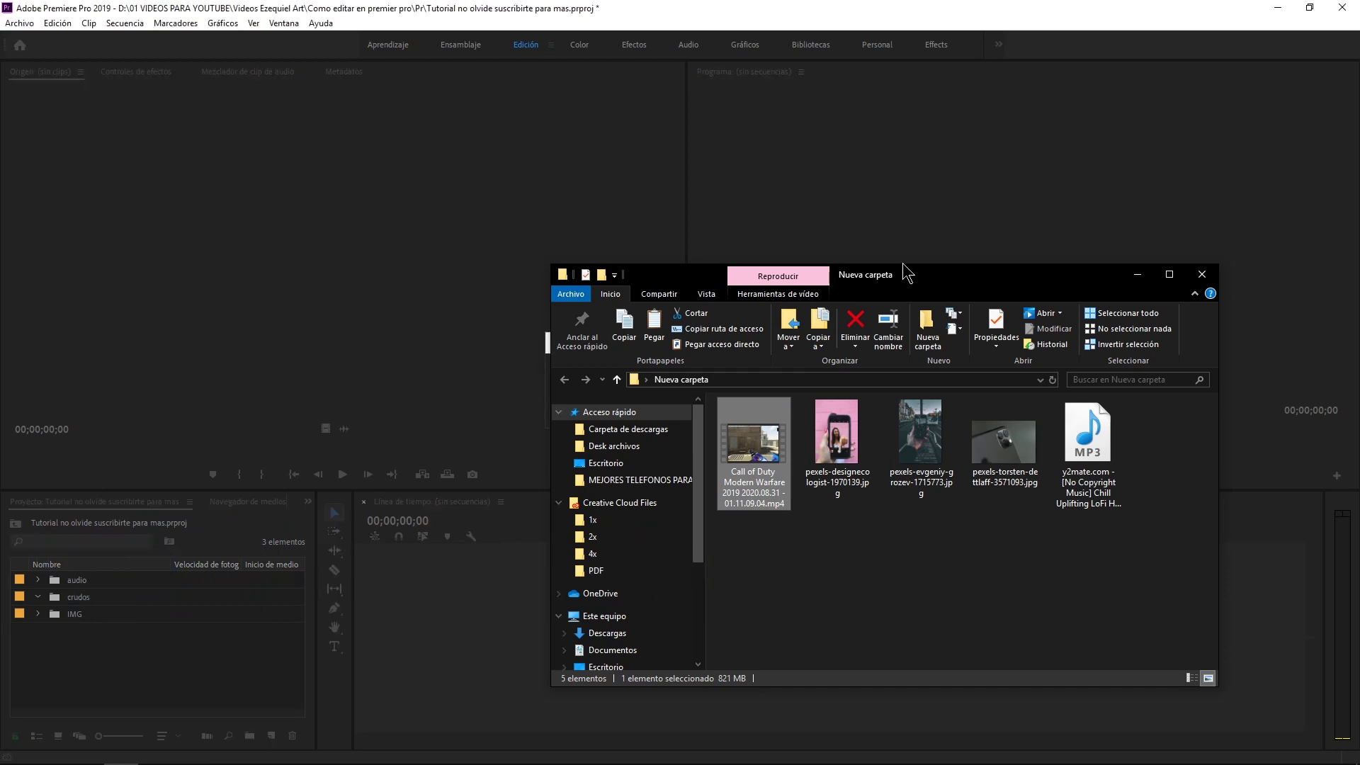
left_click_drag(898, 274, 893, 458)
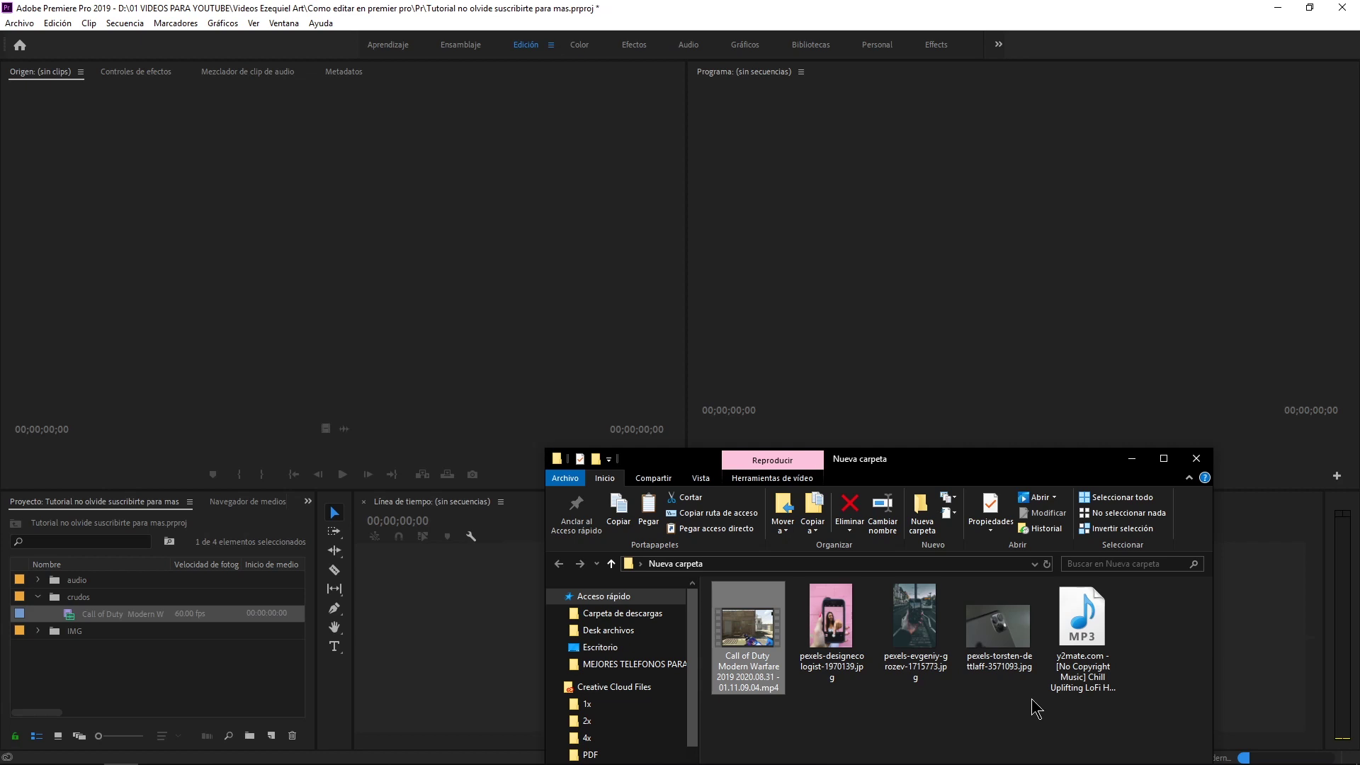
Import the three JPG images and the MP3 track, then close File Explorer.
mouse_move(1032, 720)
left_mouse_down()
mouse_move(814, 595)
mouse_move(183, 655)
mouse_move(71, 636)
left_mouse_up()
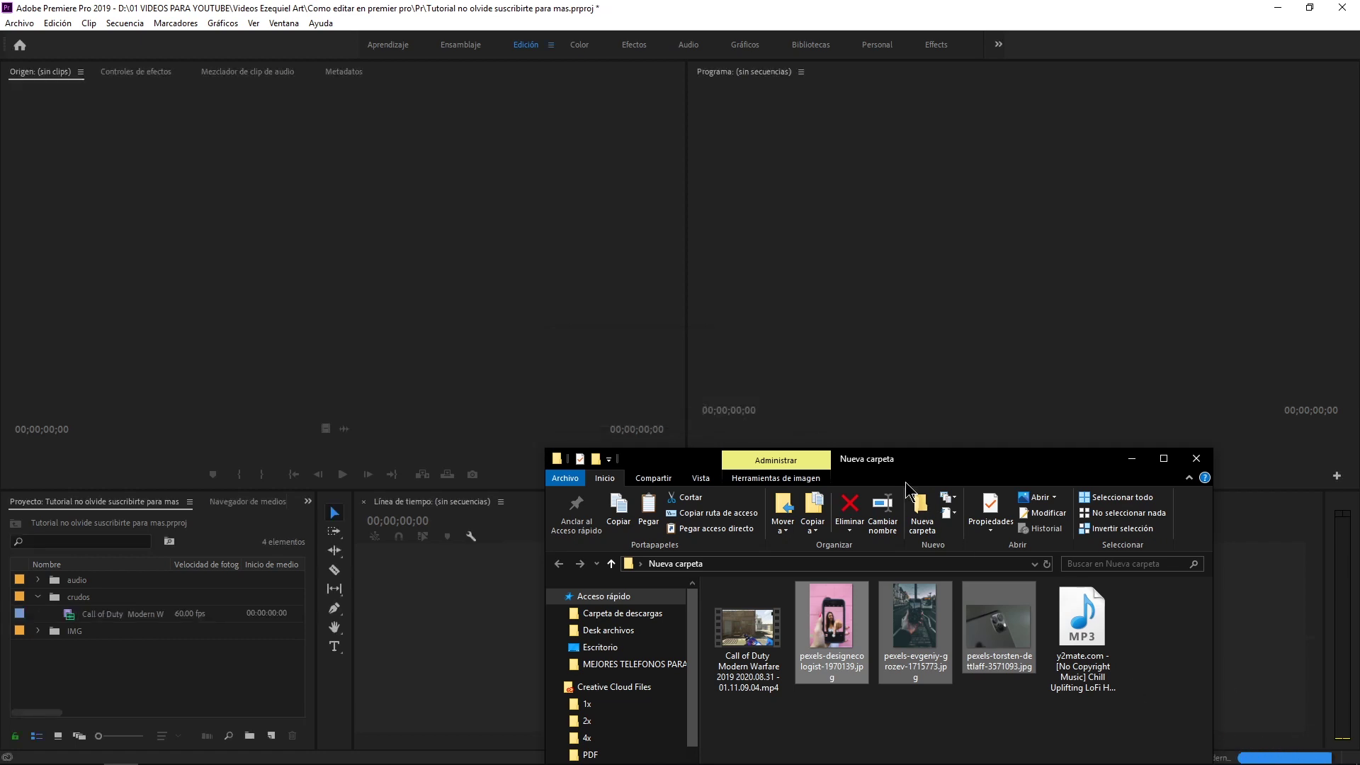
left_click_drag(930, 467, 887, 285)
left_click_drag(1038, 442, 61, 580)
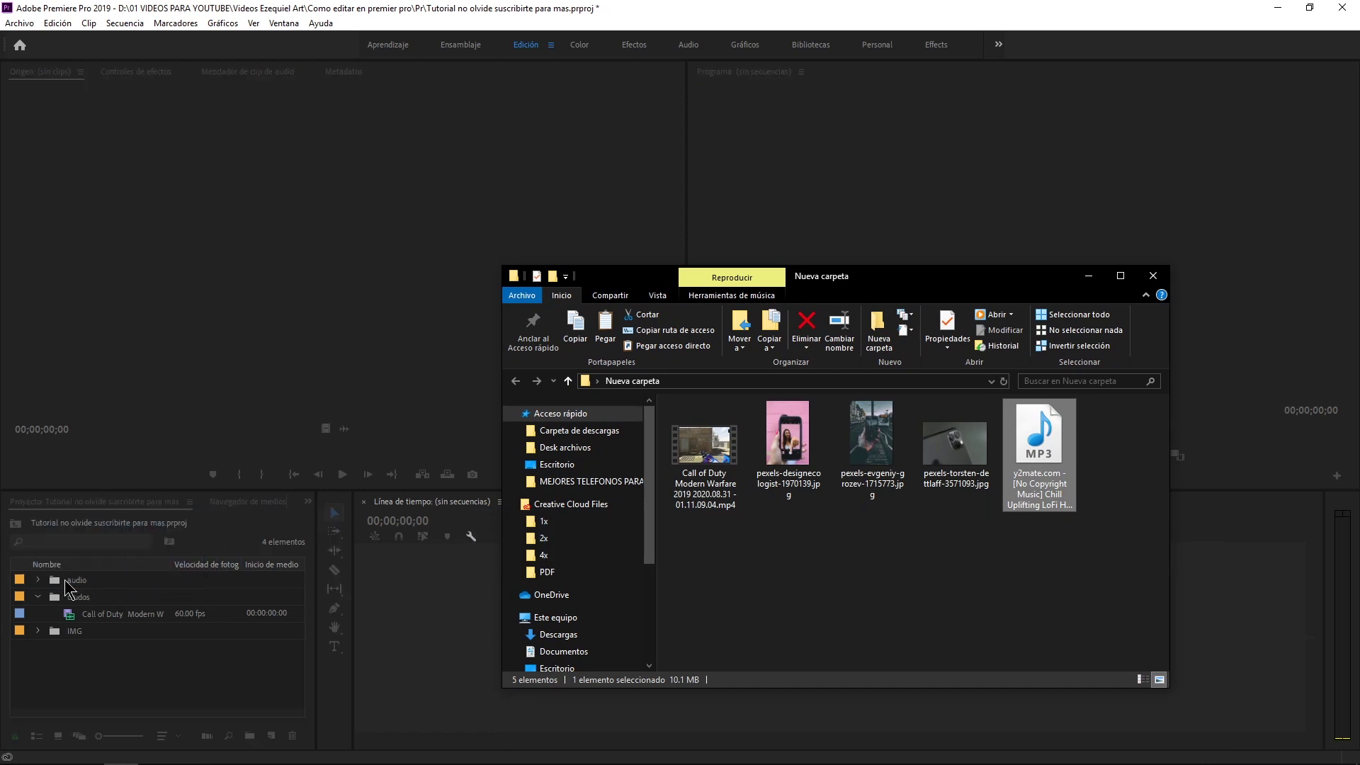
left_click(1153, 276)
left_click(783, 755)
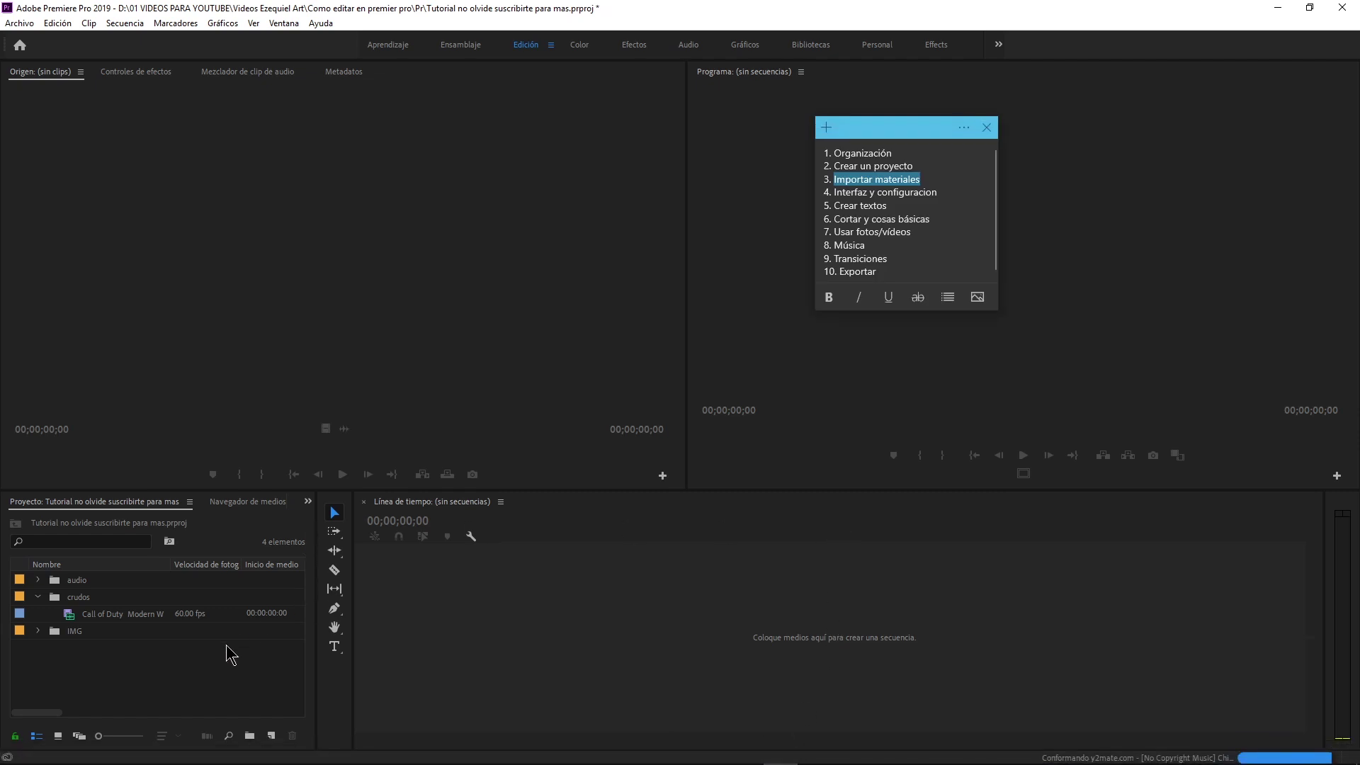
left_click(170, 541)
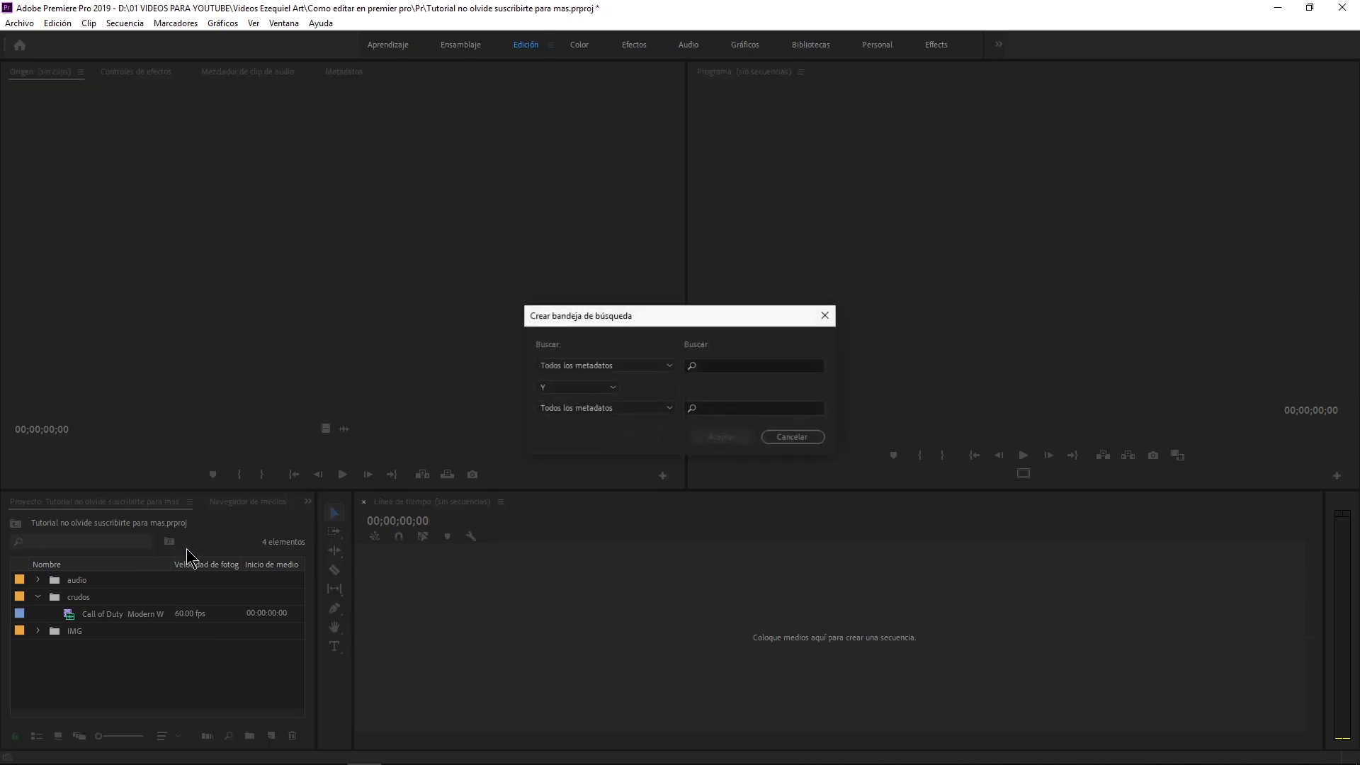
left_click(798, 438)
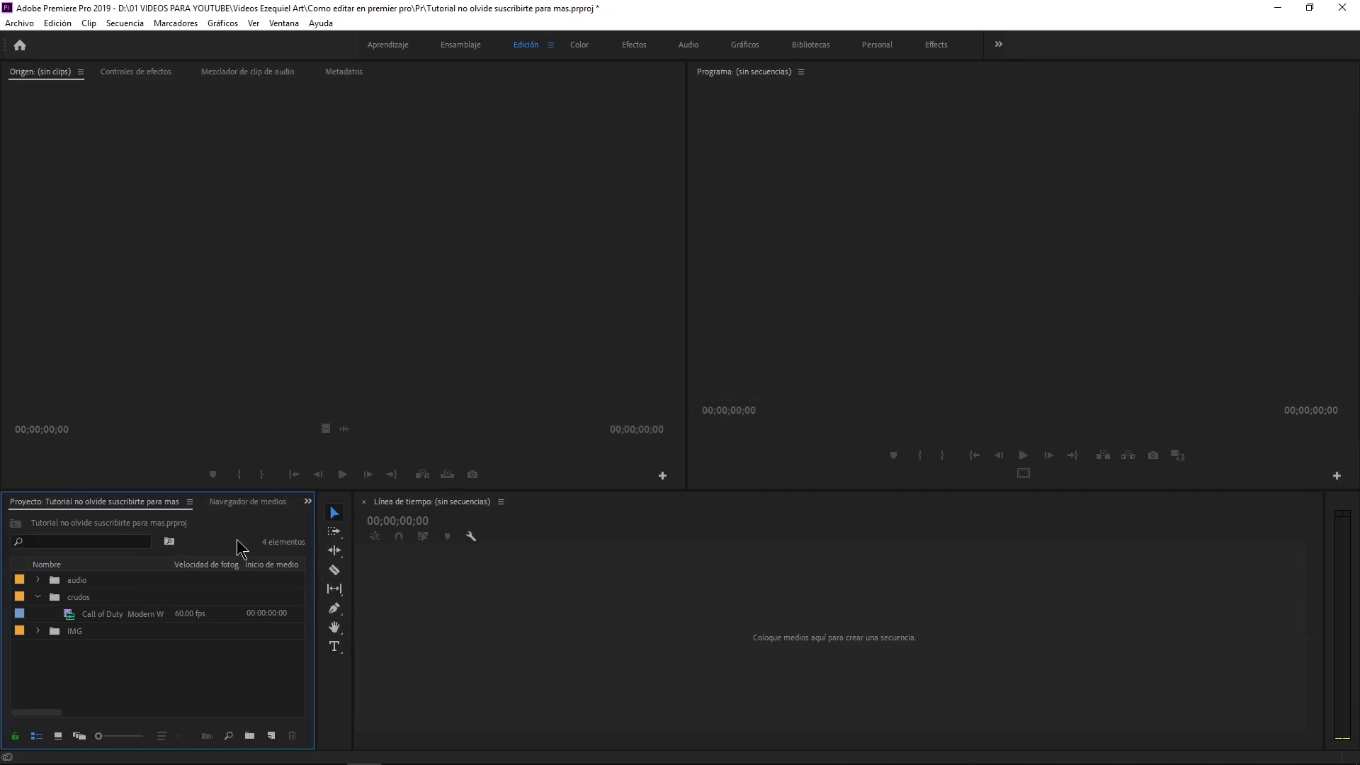
double_click(247, 648)
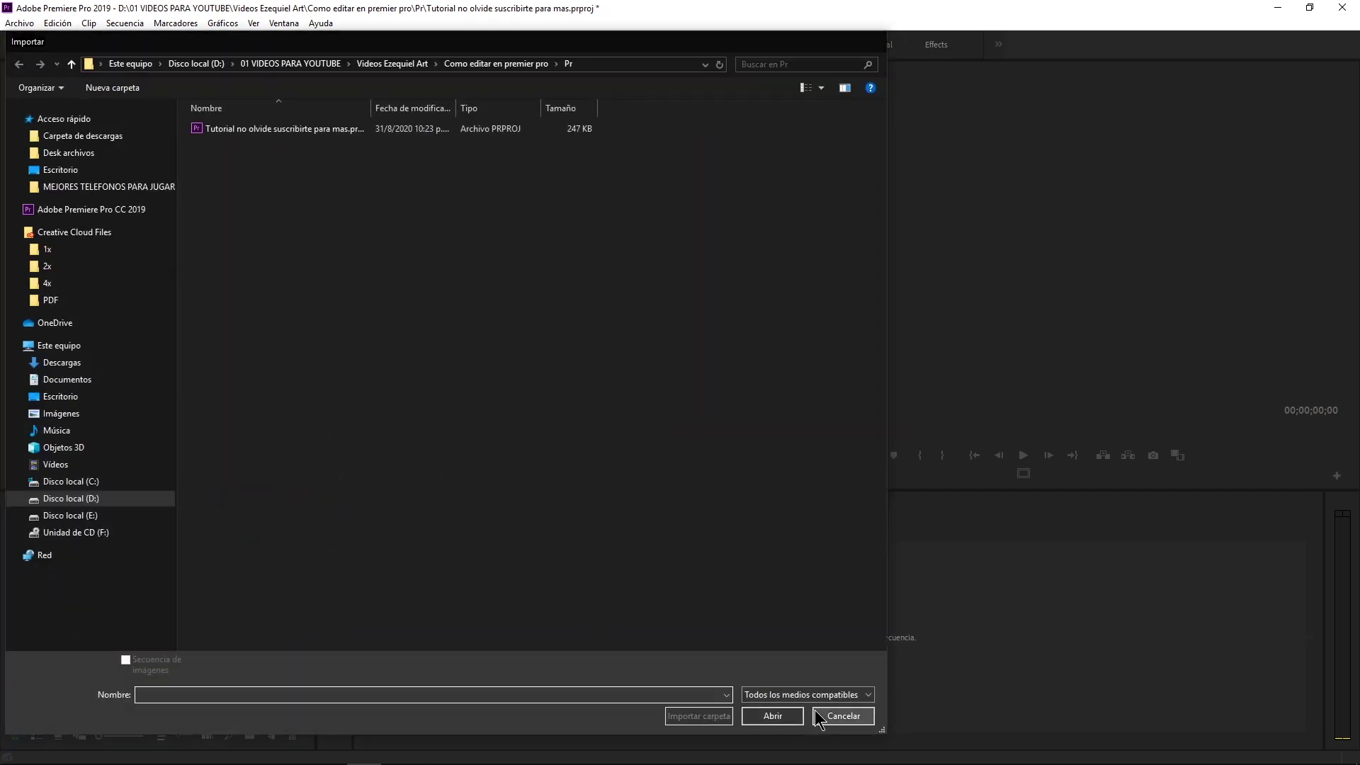
left_click(816, 714)
double_click(225, 688)
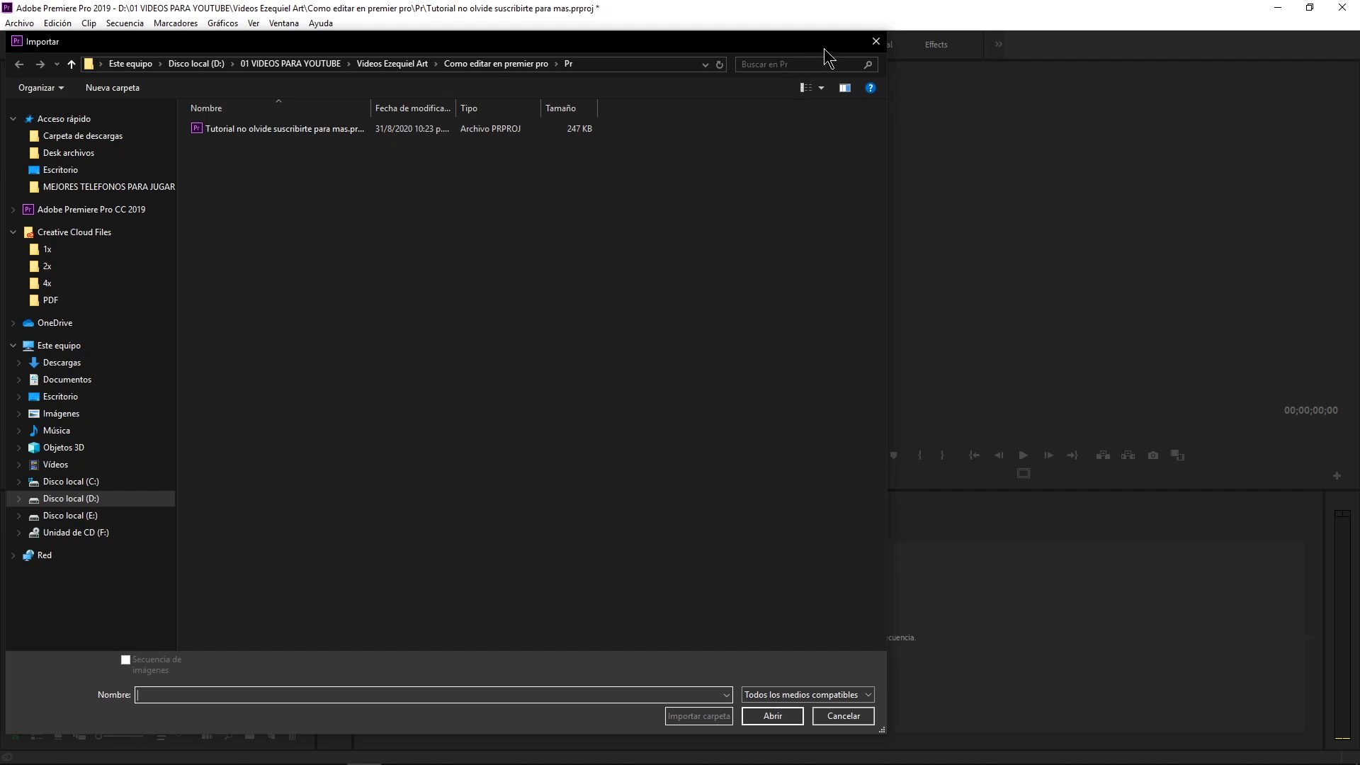
left_click(876, 41)
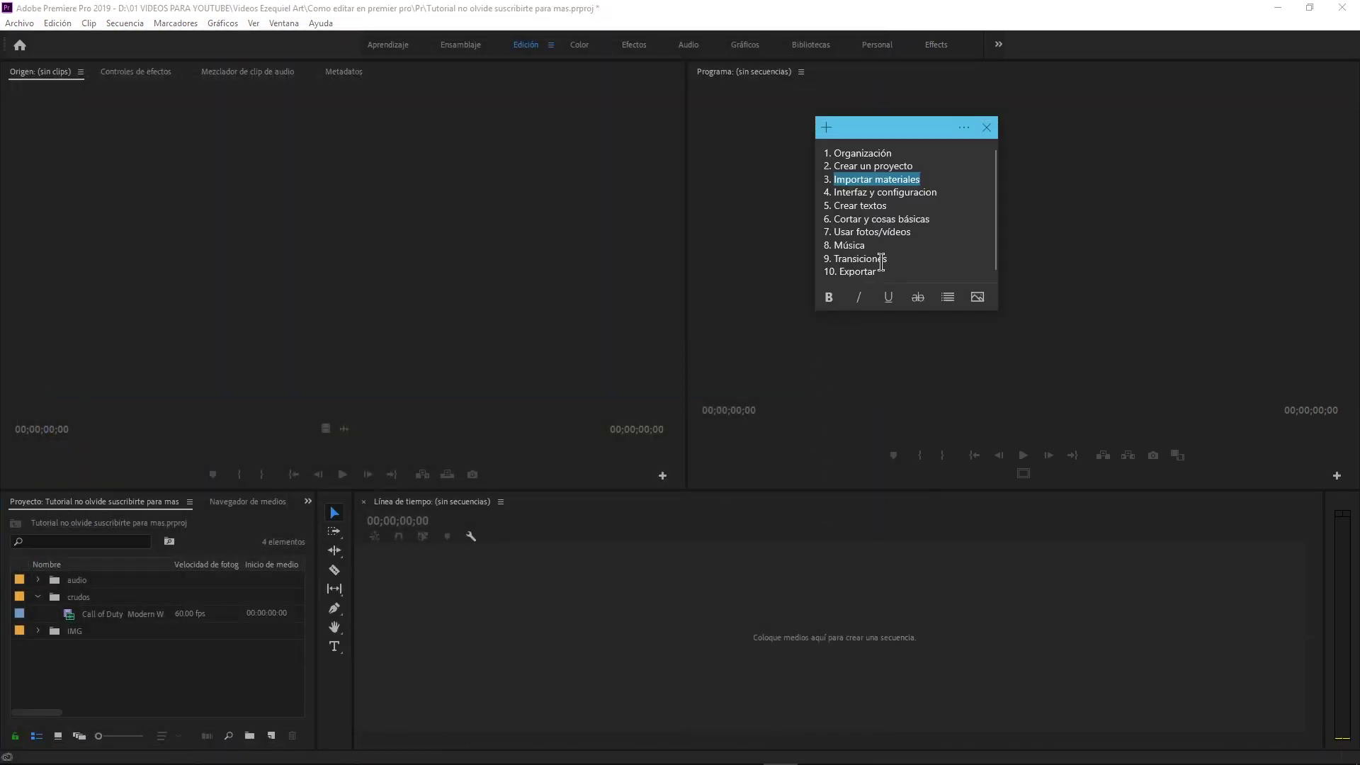
left_click(960, 194)
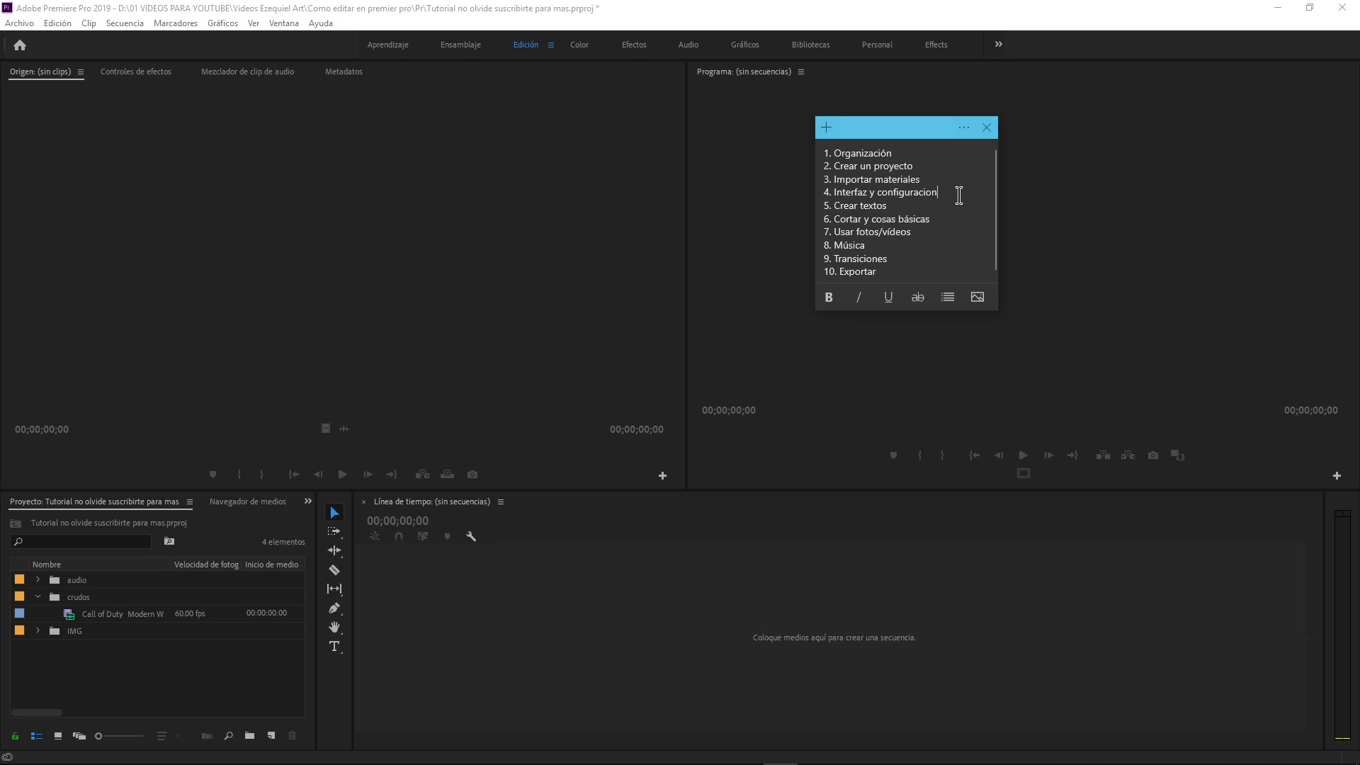
left_click(667, 10)
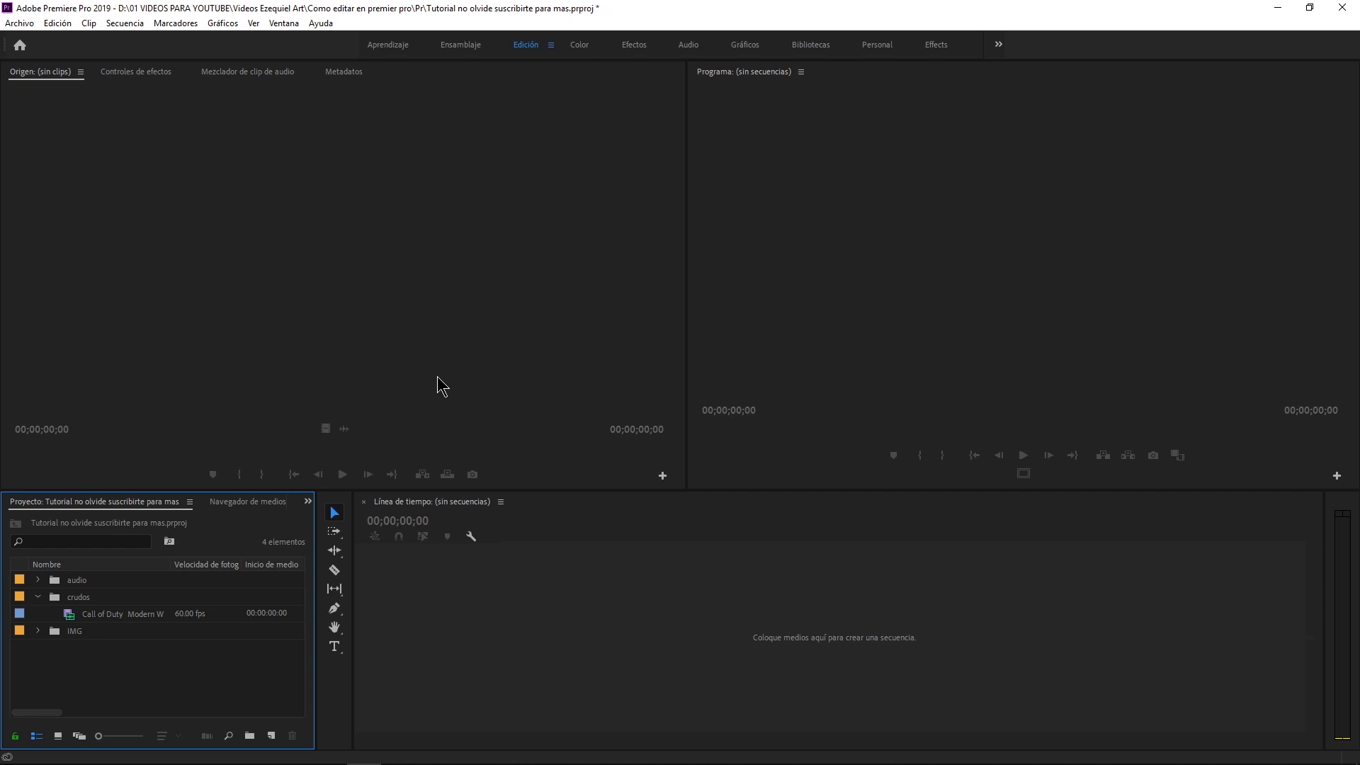
Save the project with Ctrl+S and make the monitor panels slightly taller.
key("ctrl+s")
left_click_drag(547, 490, 539, 508)
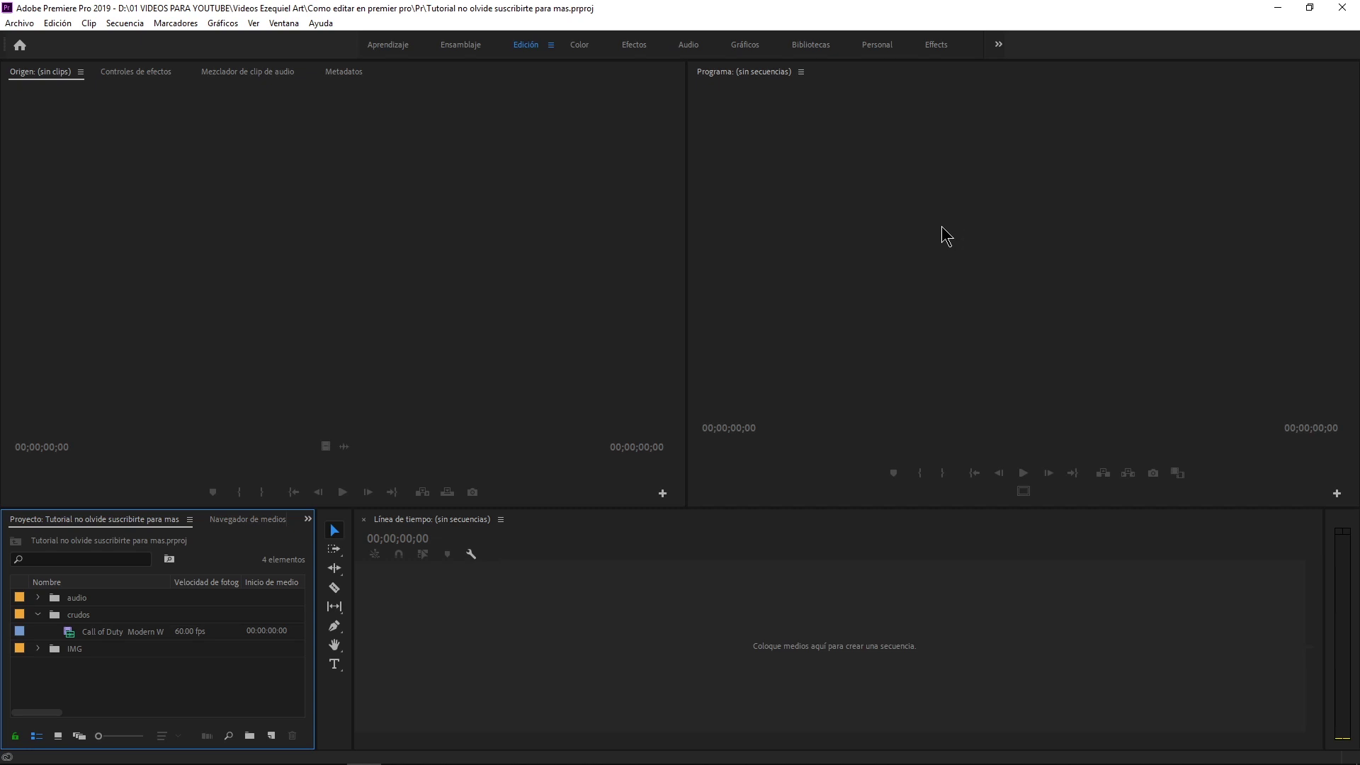
left_click(495, 637)
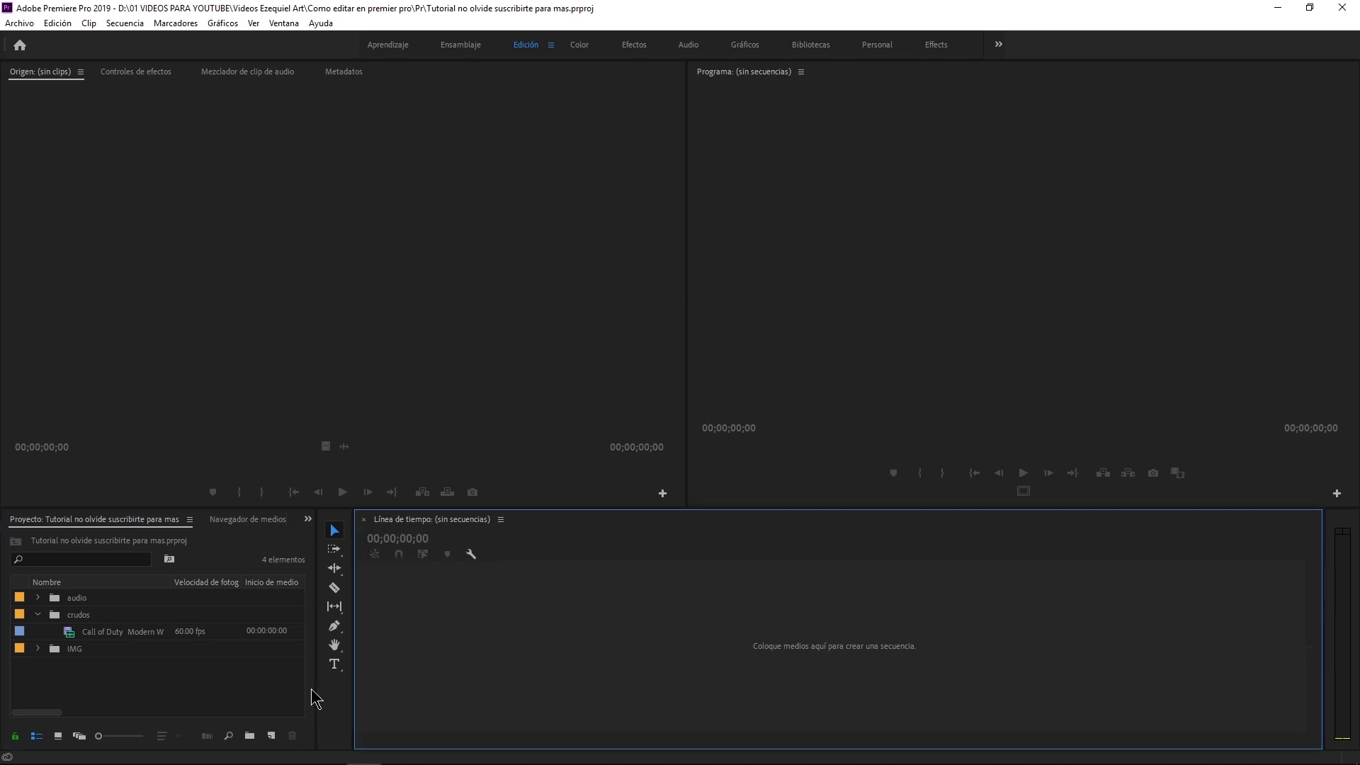
left_click(241, 686)
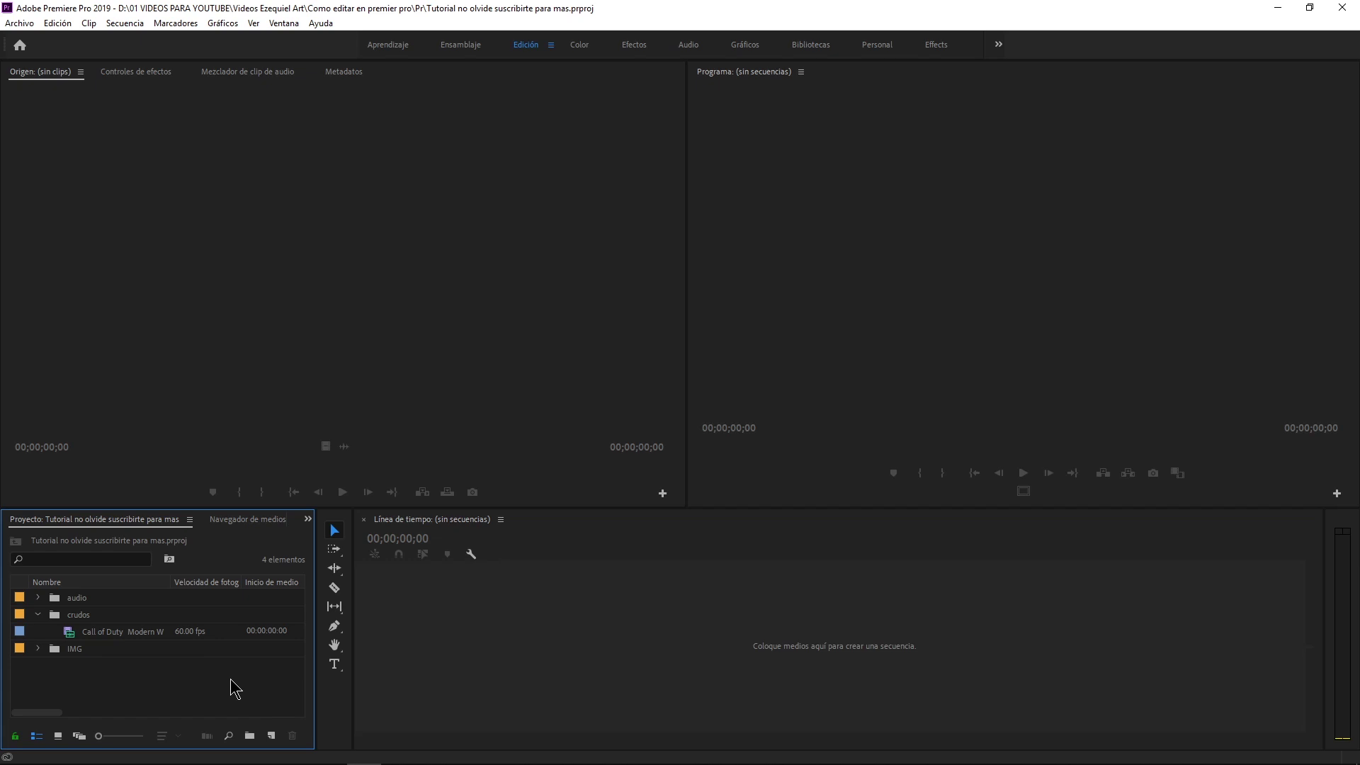
Collapse crudos, then expand audio to show its y2mate music clip and collapse it.
left_click(38, 614)
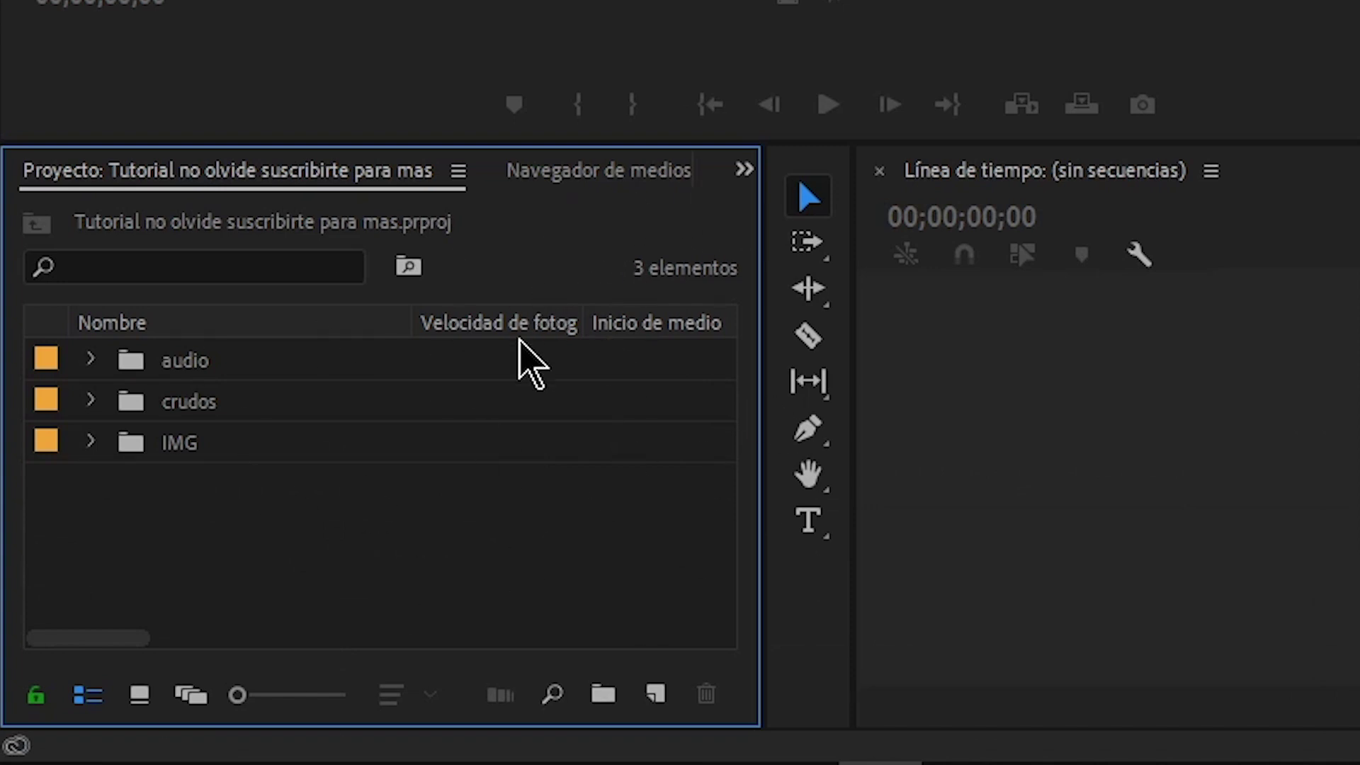
left_click(91, 359)
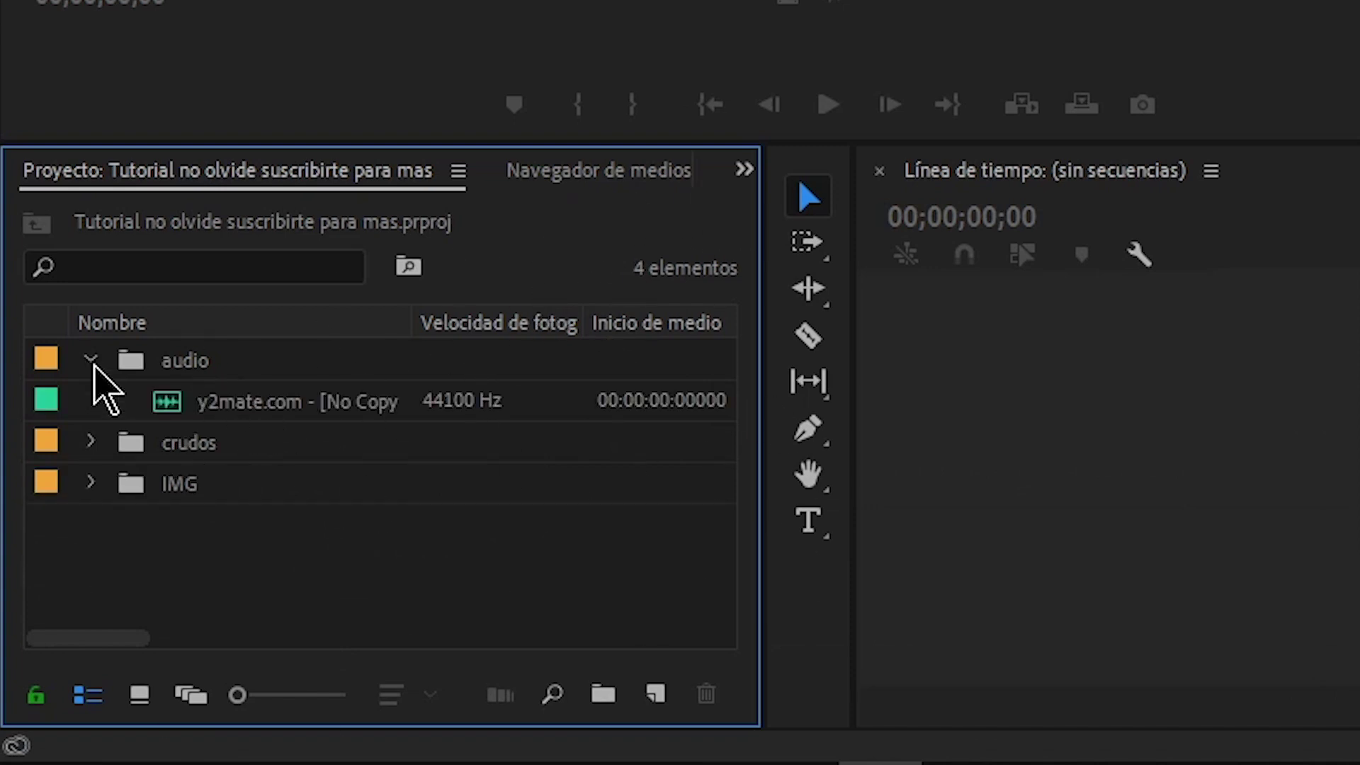
left_click(206, 398)
left_click(91, 360)
Show crudos' Call of Duty clip and IMG's three images, then switch the bins to icon view.
left_click(91, 400)
left_click(229, 441)
left_click(91, 401)
left_click(91, 442)
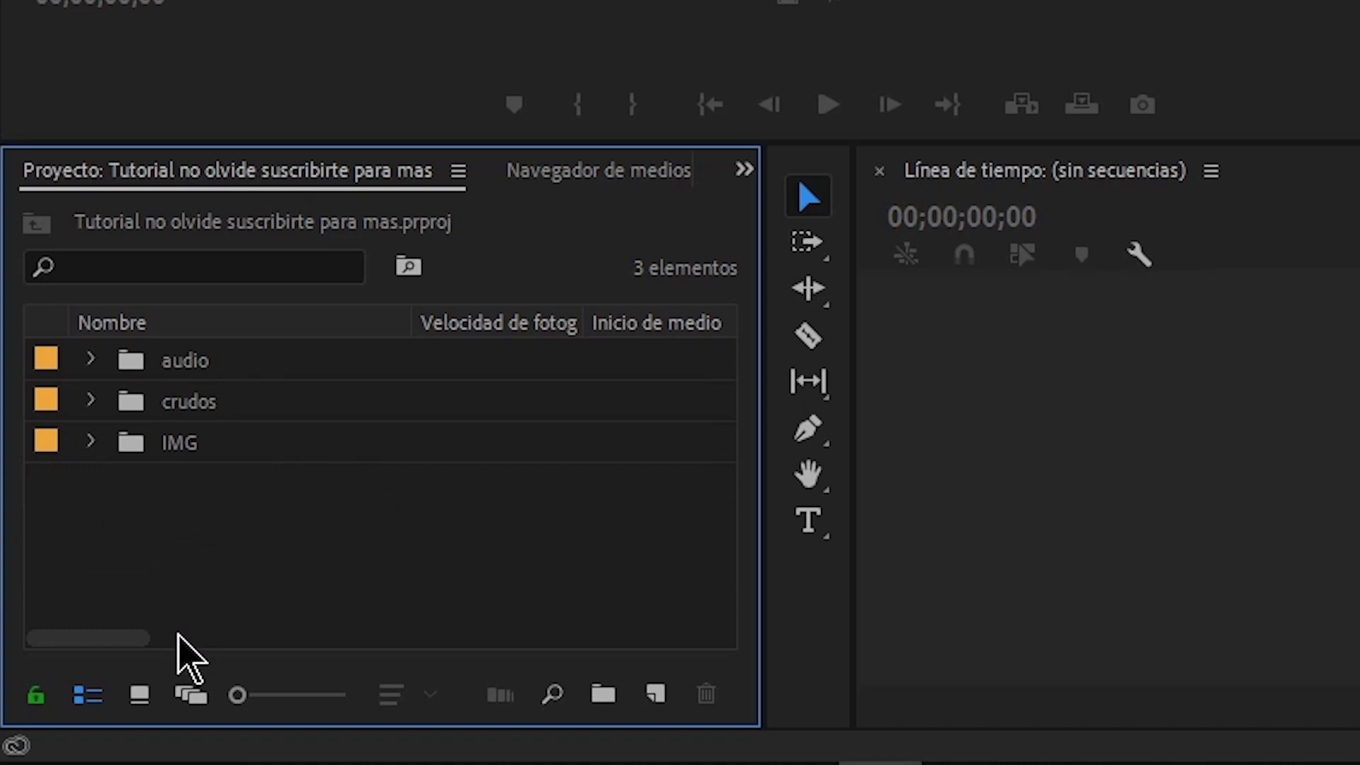
left_click(134, 692)
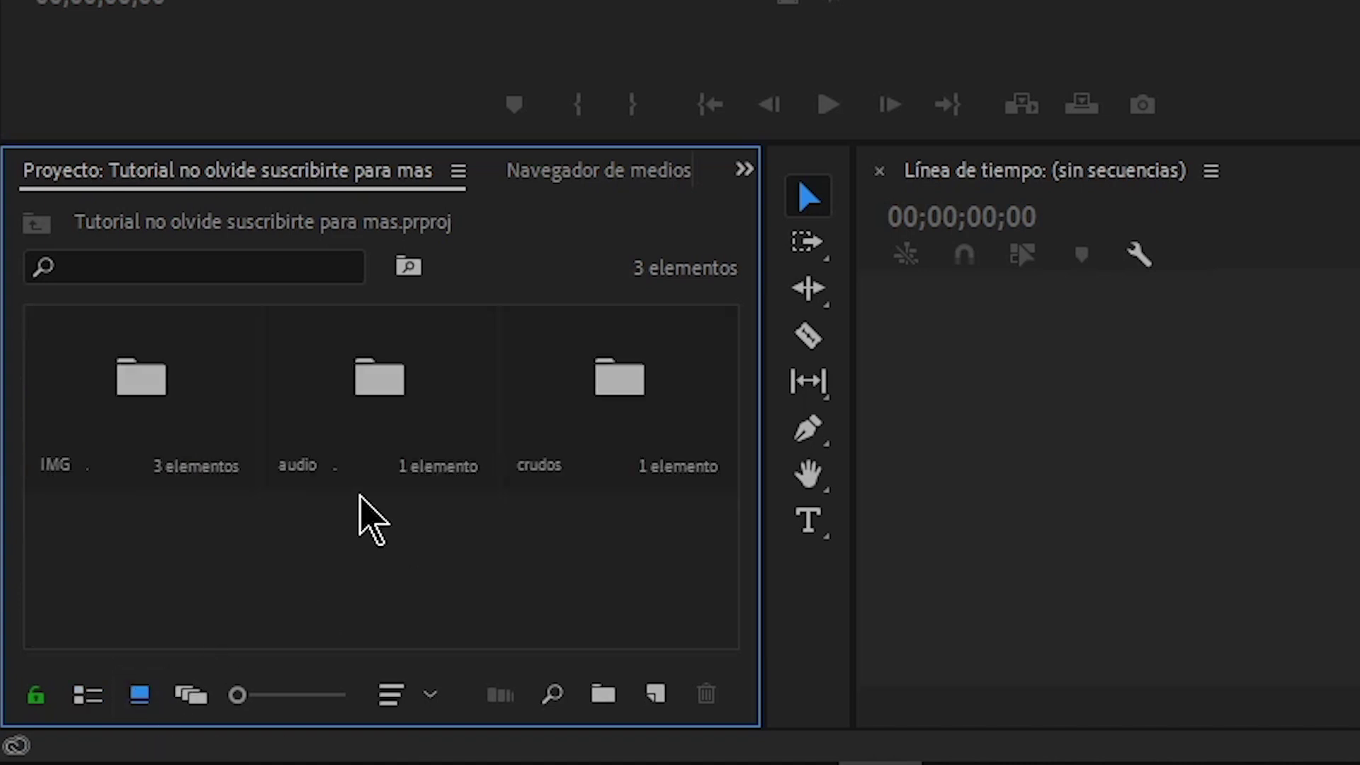
Select the IMG, audio and crudos bins and try freeform, icon and list views.
left_click(111, 391)
left_click(397, 410)
left_click(556, 425)
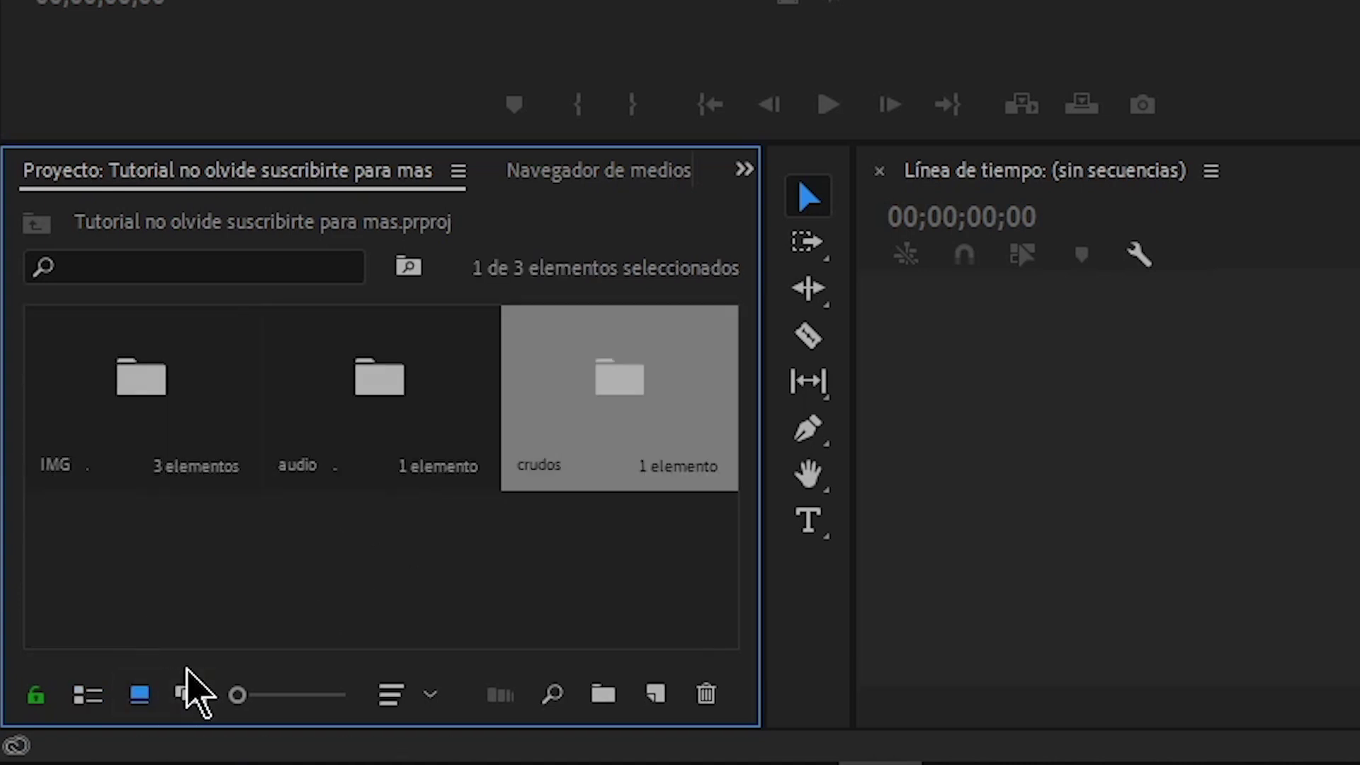
left_click(190, 694)
scroll(322, 489, "down", 5)
scroll(330, 508, "up", 5)
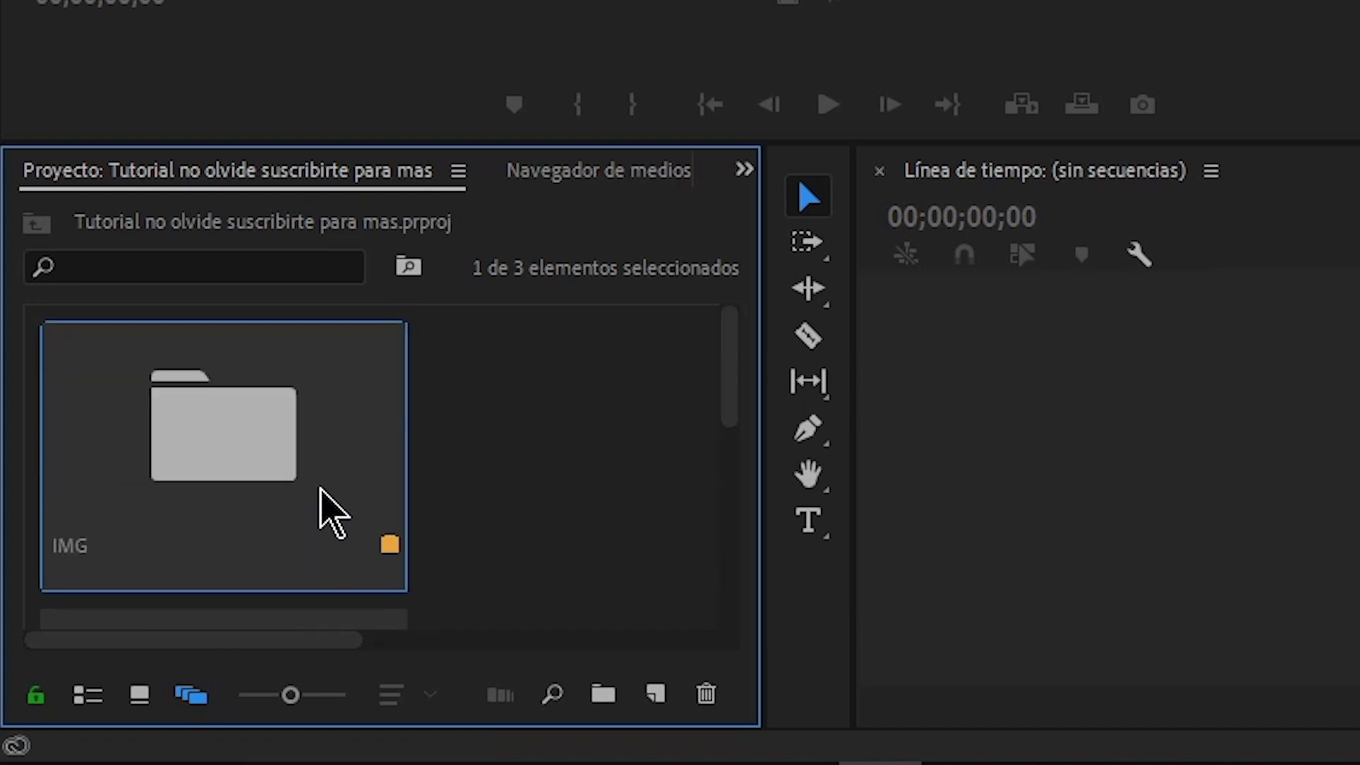
left_click(141, 693)
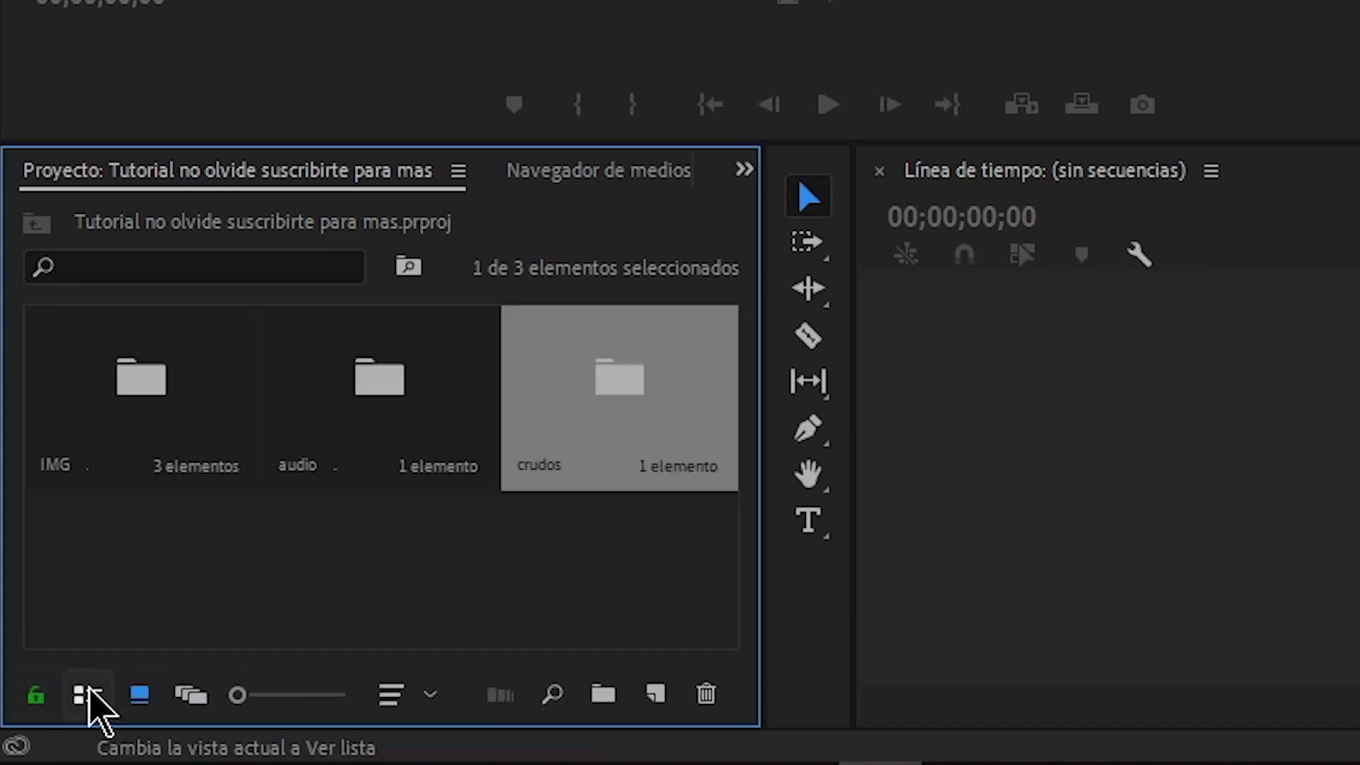
left_click(87, 694)
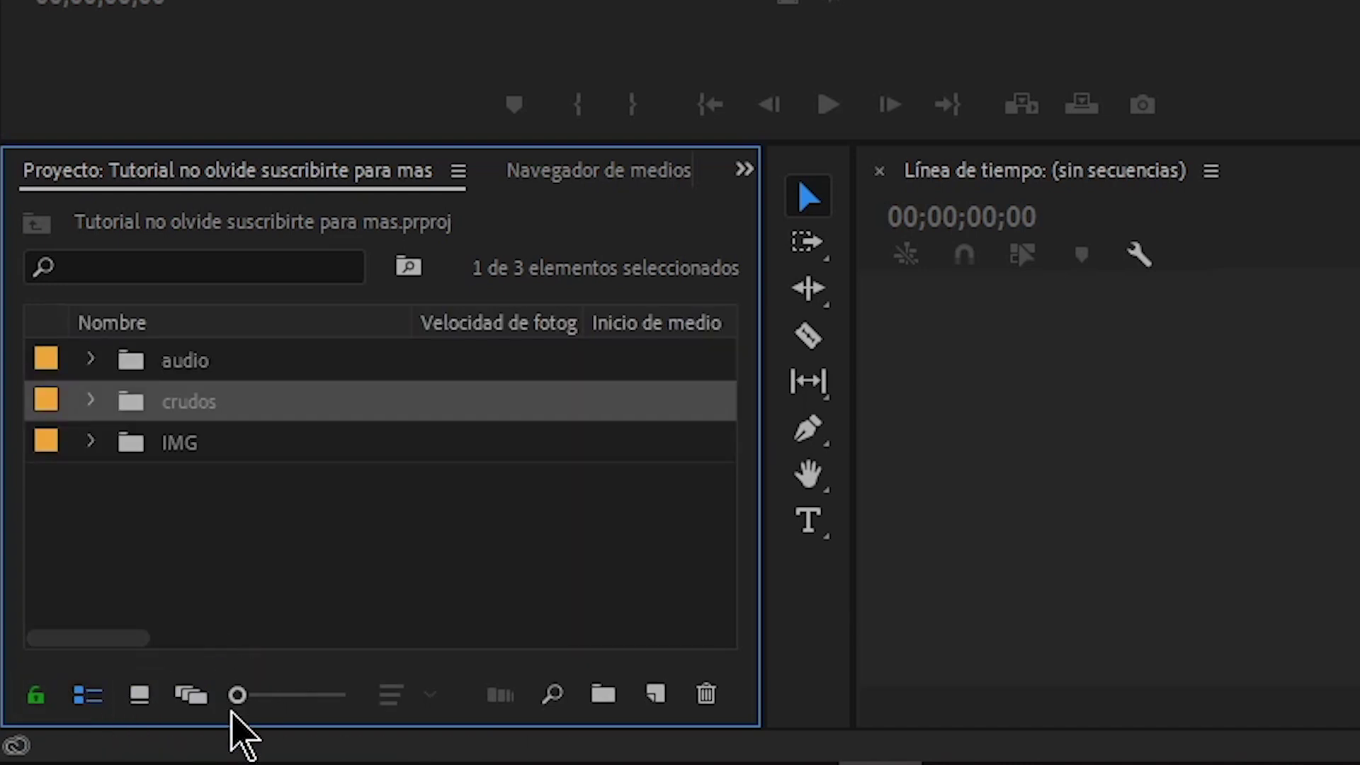
Enlarge the folder thumbnails in icon view and make the project panel taller.
mouse_move(236, 696)
left_mouse_down()
mouse_move(326, 701)
mouse_move(237, 697)
left_mouse_up()
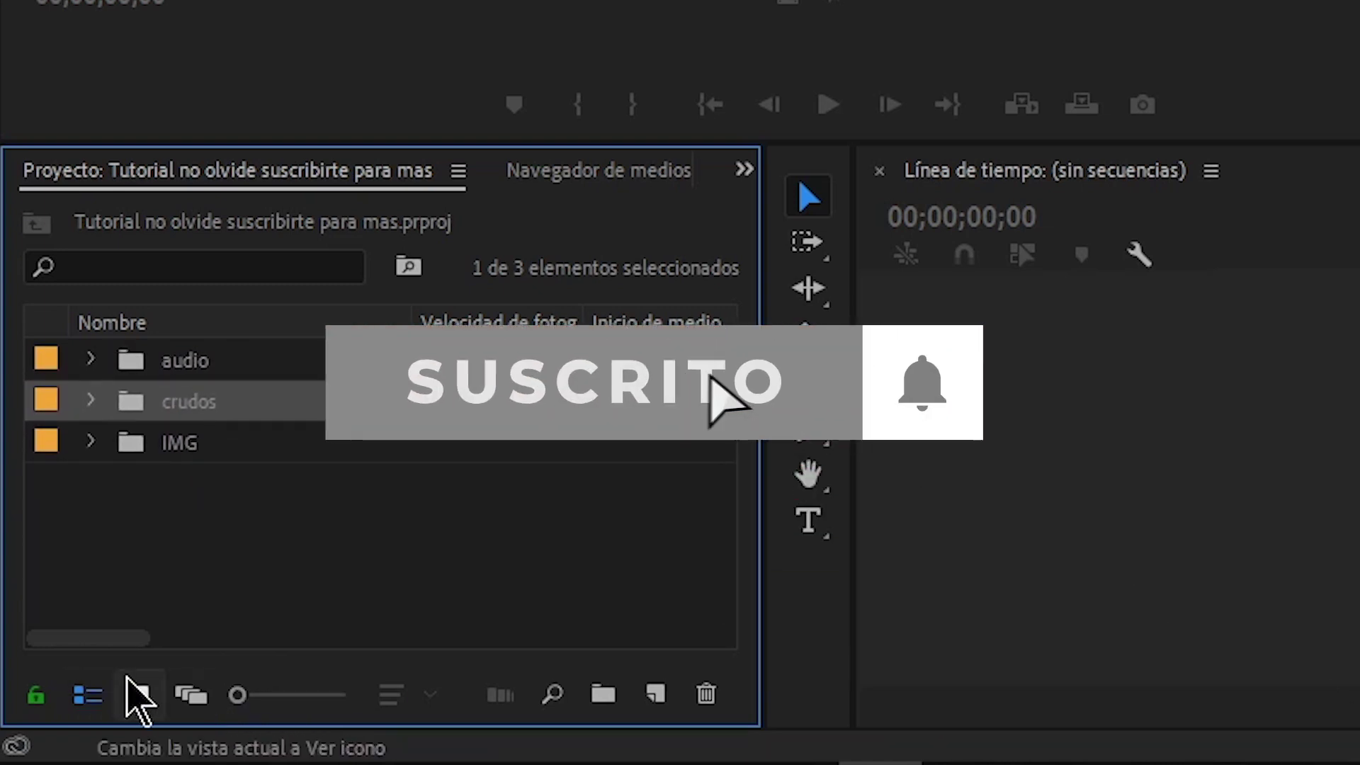
left_click(140, 694)
mouse_move(237, 696)
left_mouse_down()
mouse_move(354, 690)
mouse_move(243, 695)
left_mouse_up()
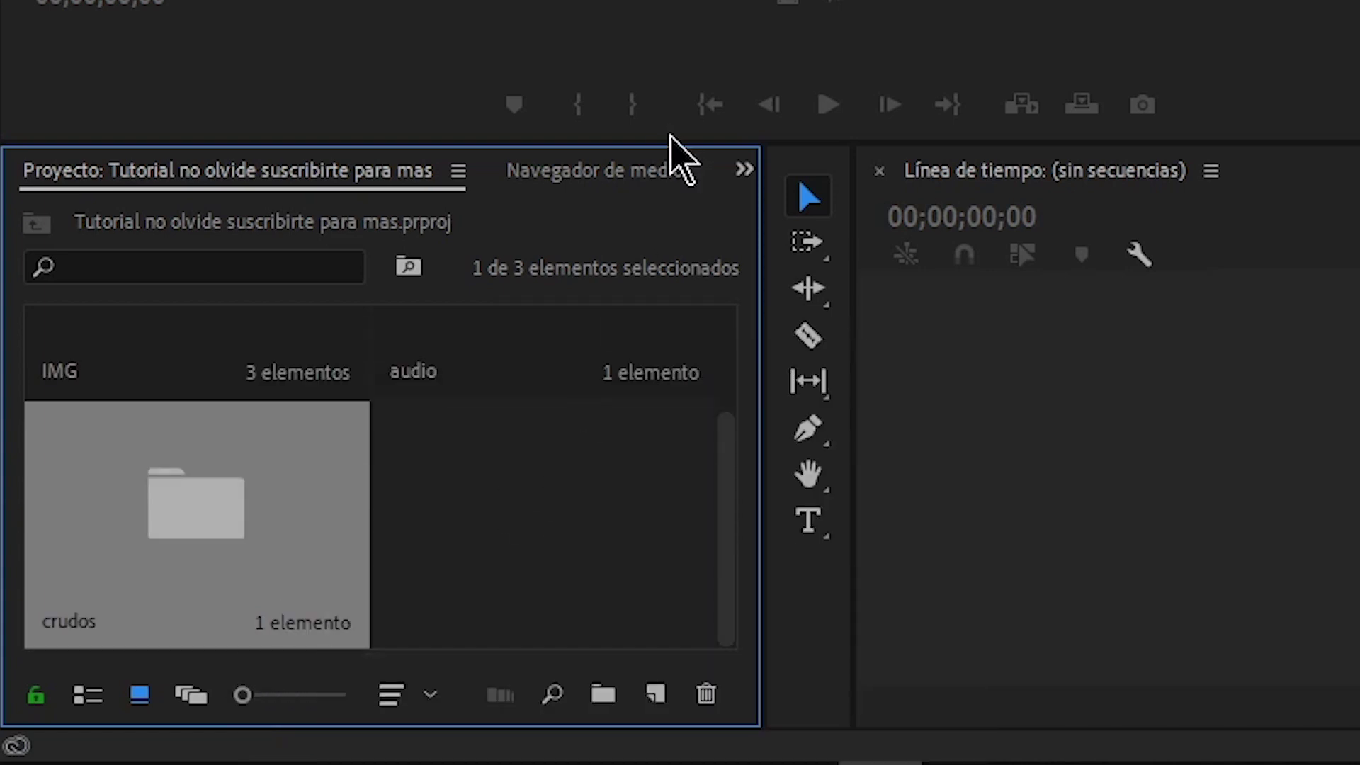
left_click_drag(674, 143, 673, 0)
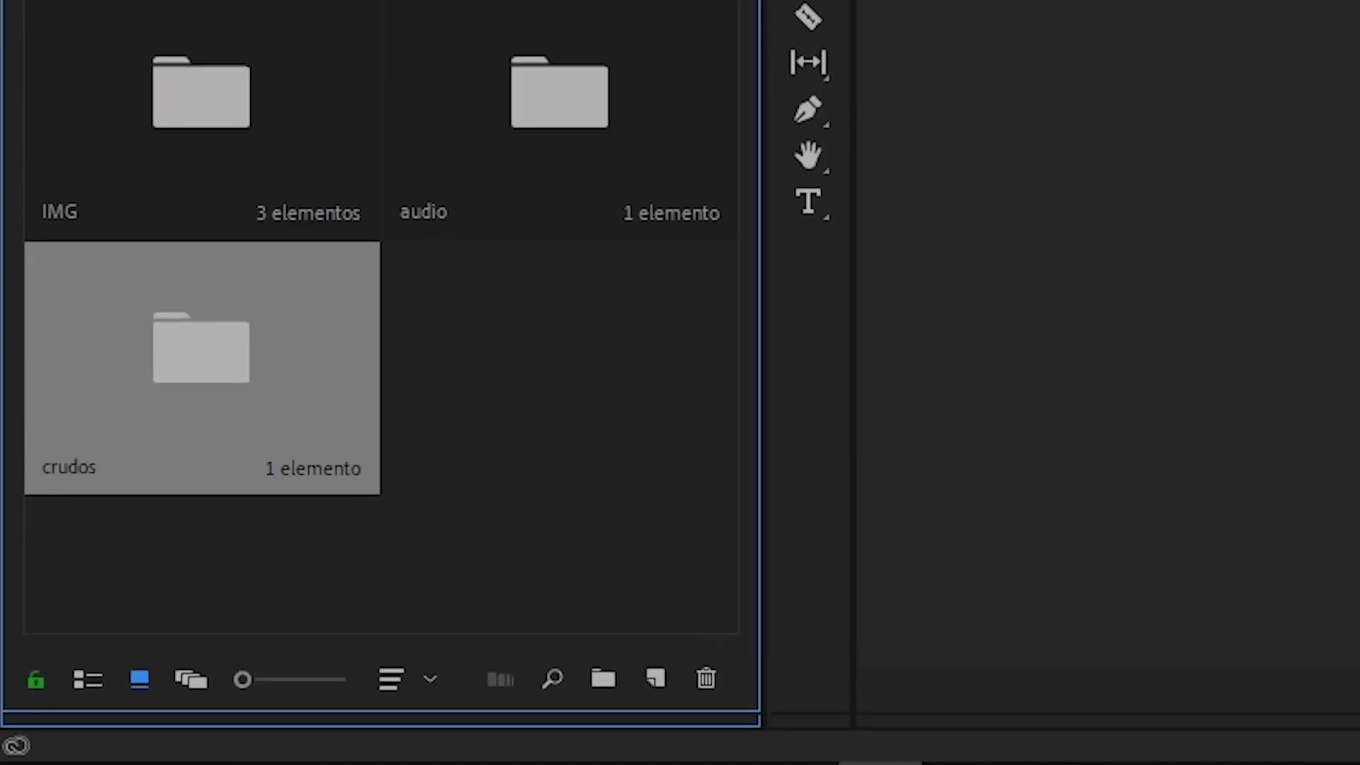
Open the IMG bin, browse its pexels image thumbnails, and list them by name.
left_click(333, 120)
double_click(333, 119)
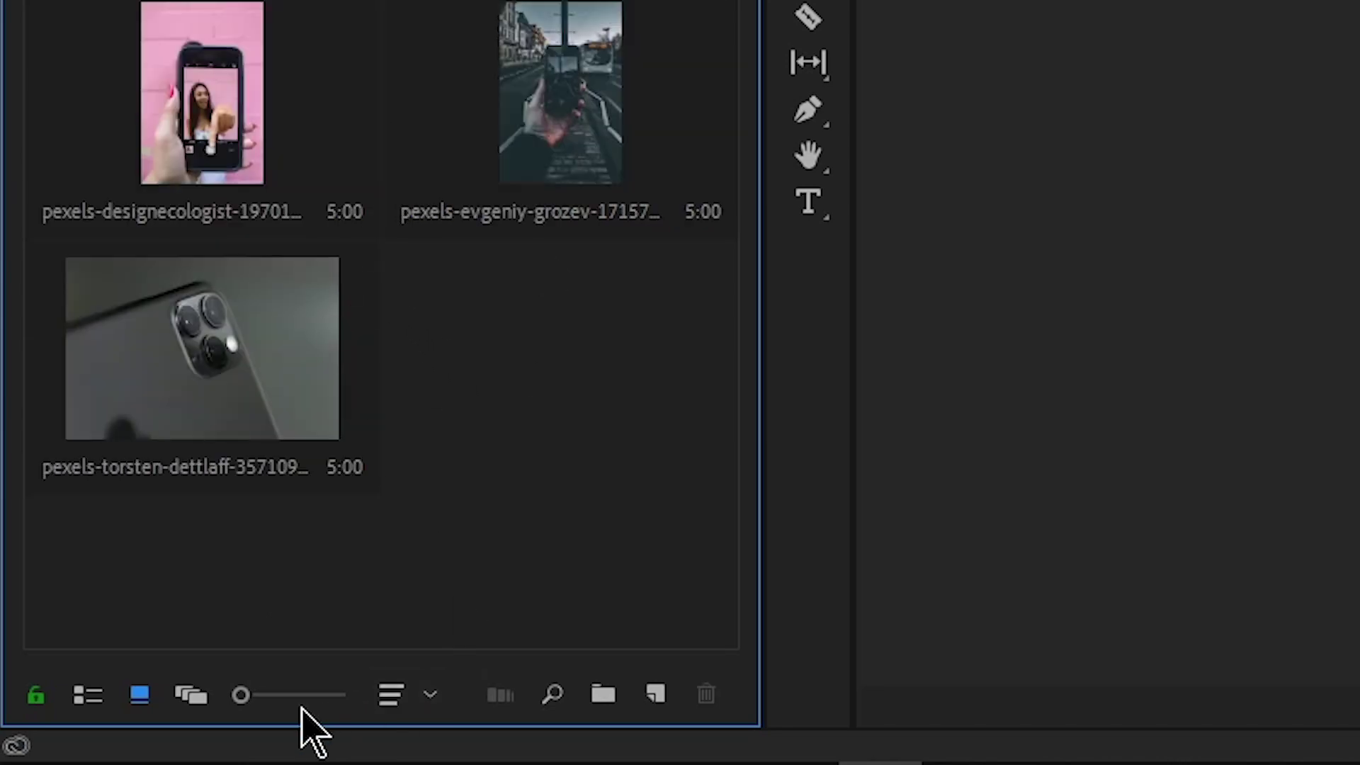
left_click_drag(245, 694, 297, 694)
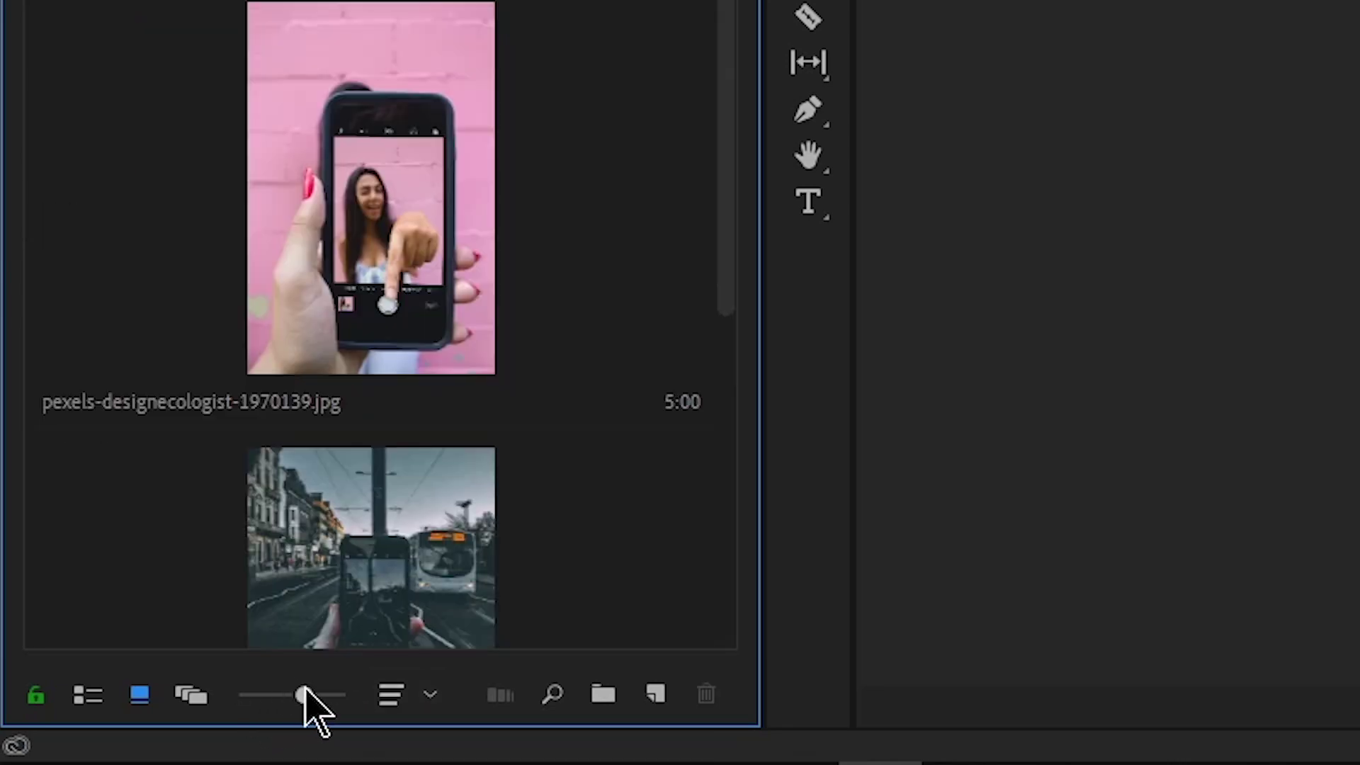
scroll(443, 257, "down", 8)
left_click(387, 469)
scroll(449, 415, "up", 12)
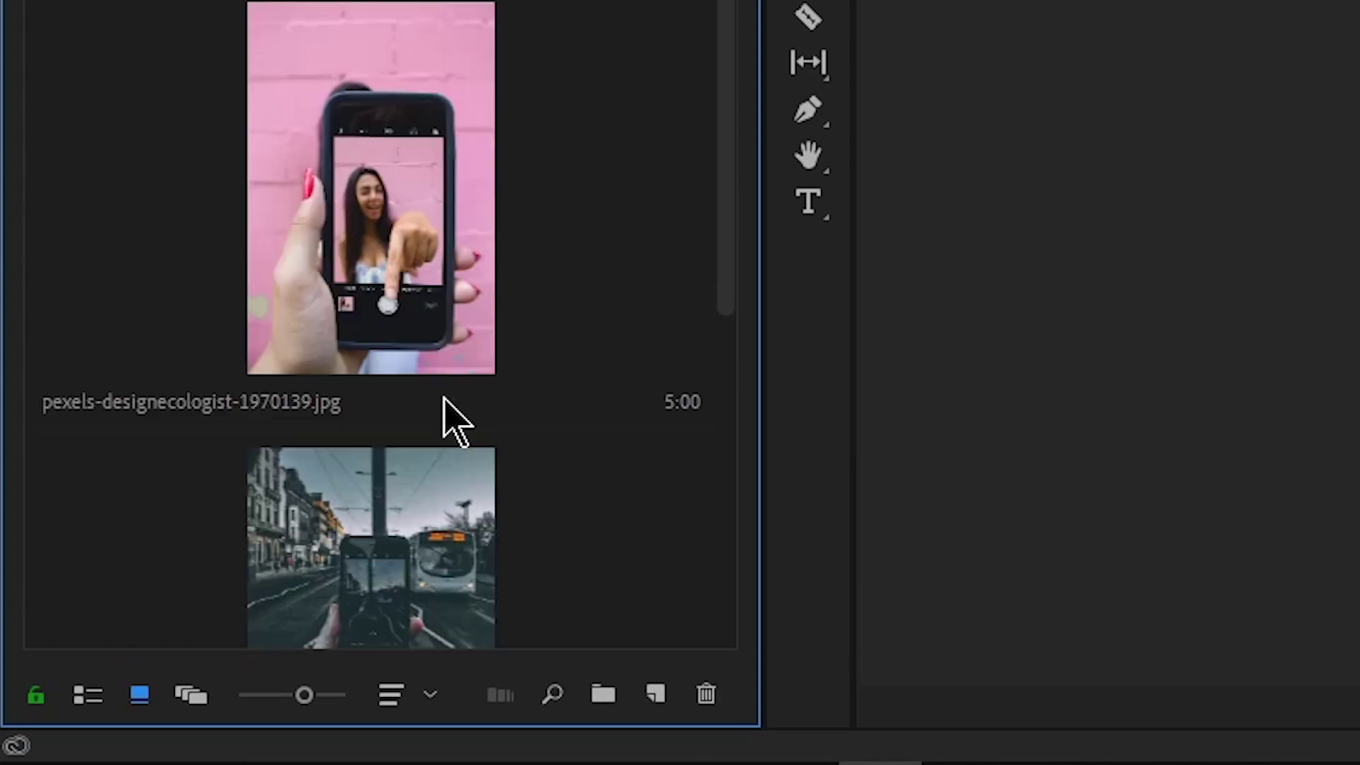
left_click(401, 241)
left_click_drag(285, 696, 260, 695)
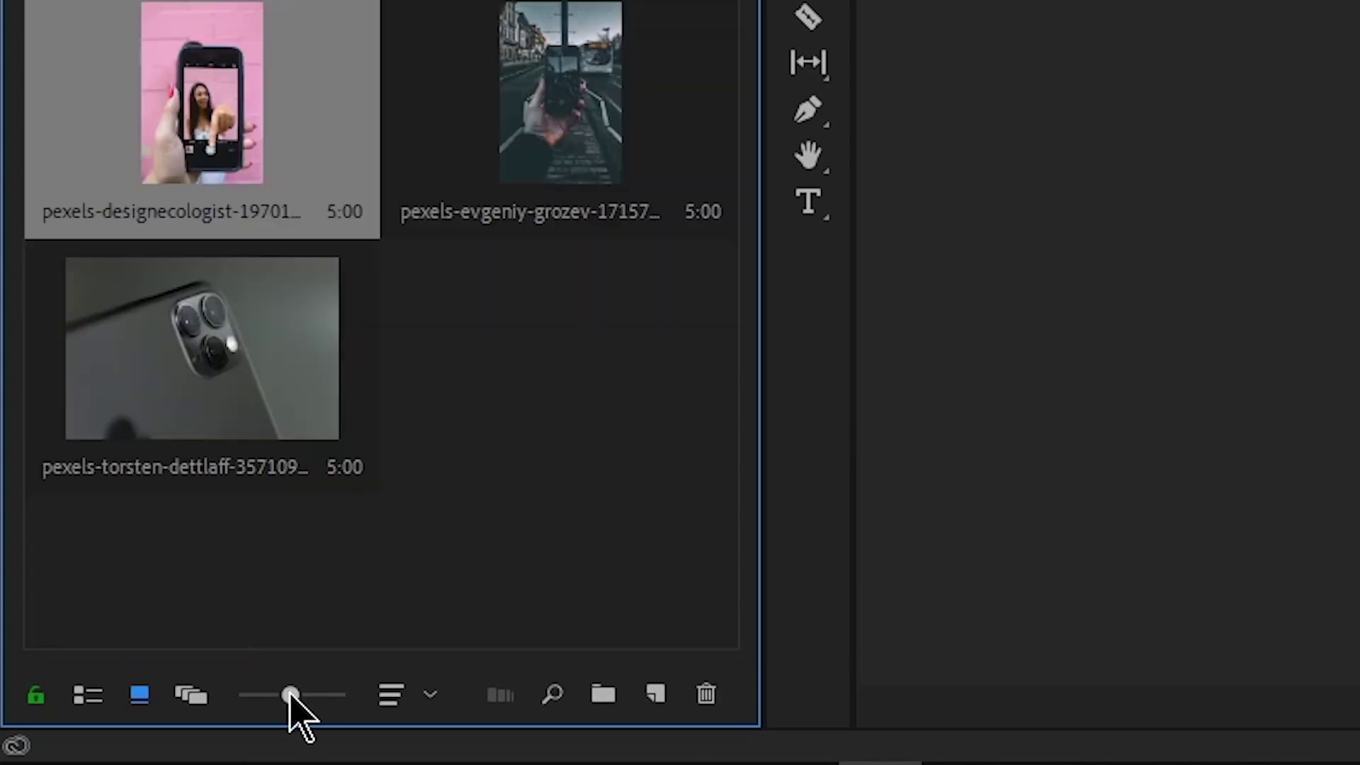
left_click(81, 679)
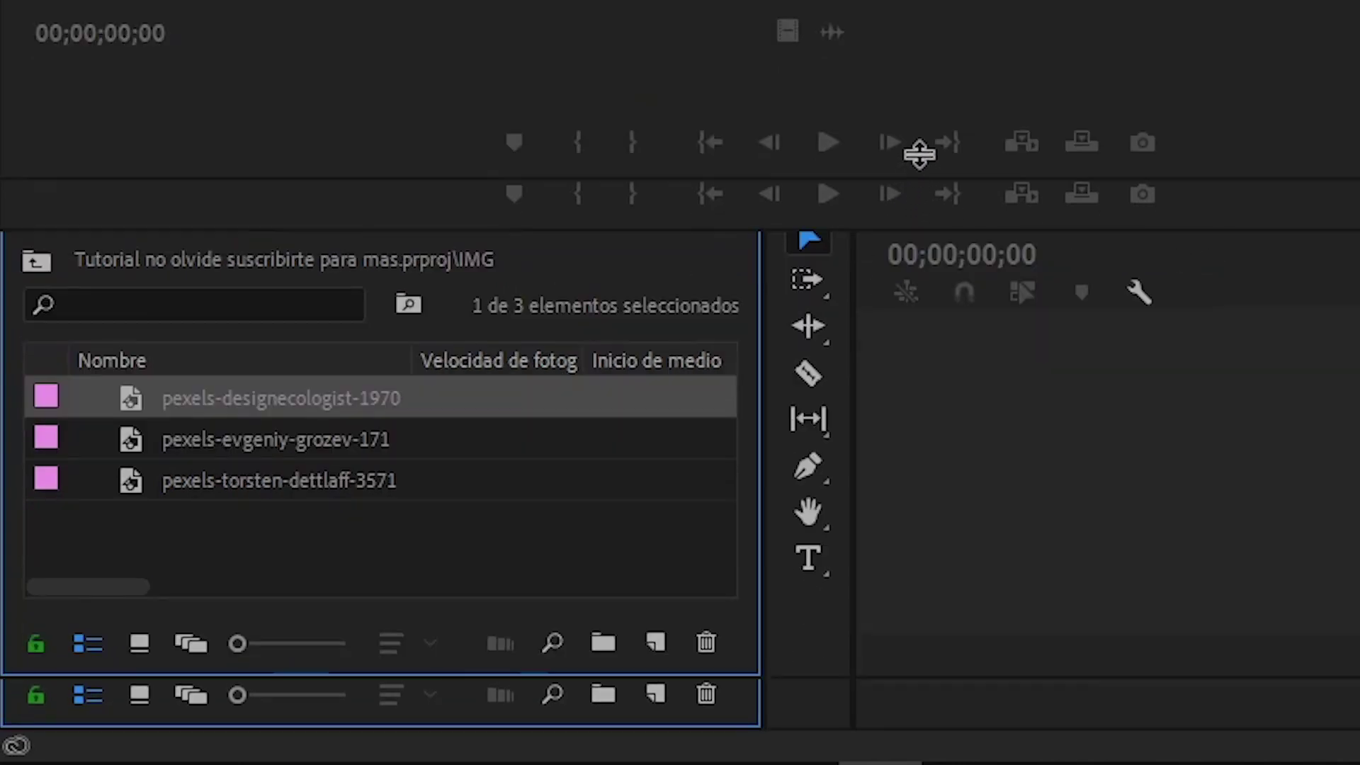
Go up to the project's top level and list the audio, crudos and IMG folders.
left_click(990, 417)
left_click(31, 191)
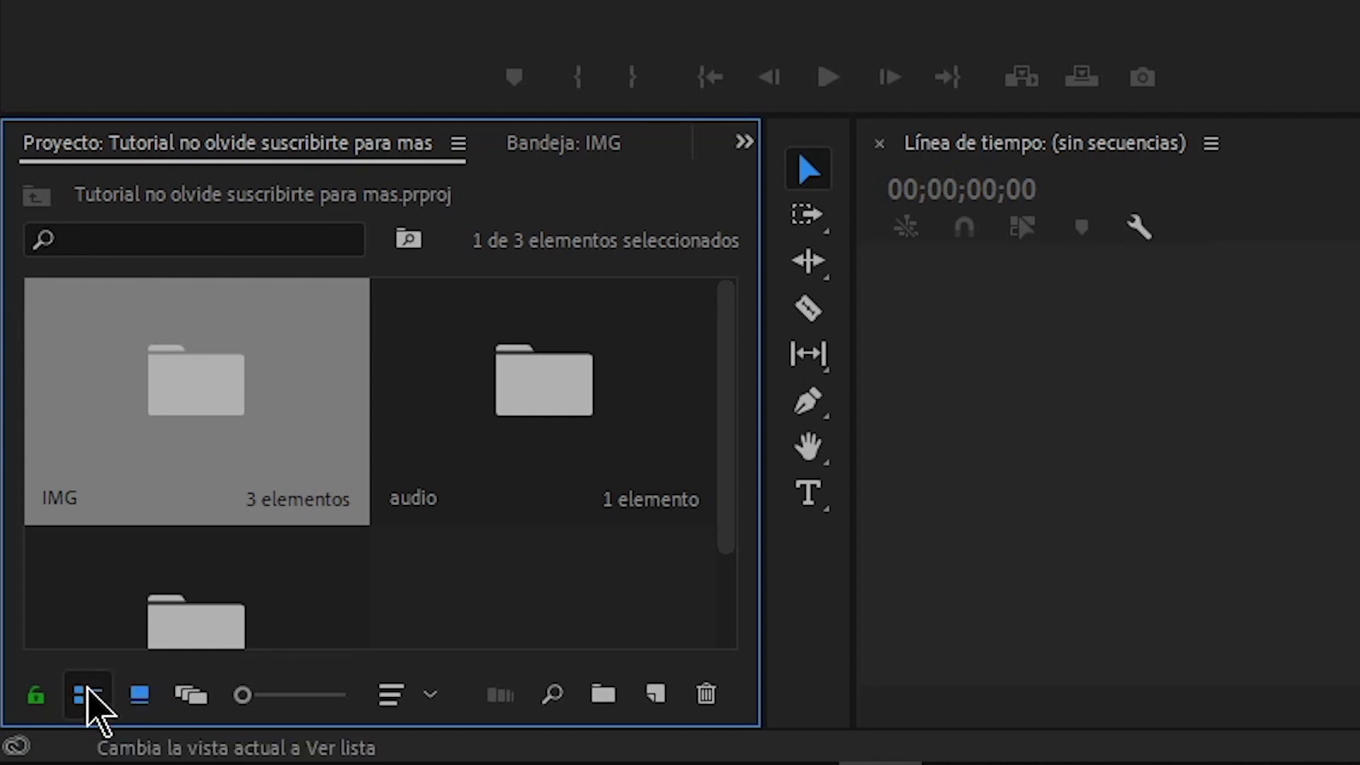
left_click(88, 696)
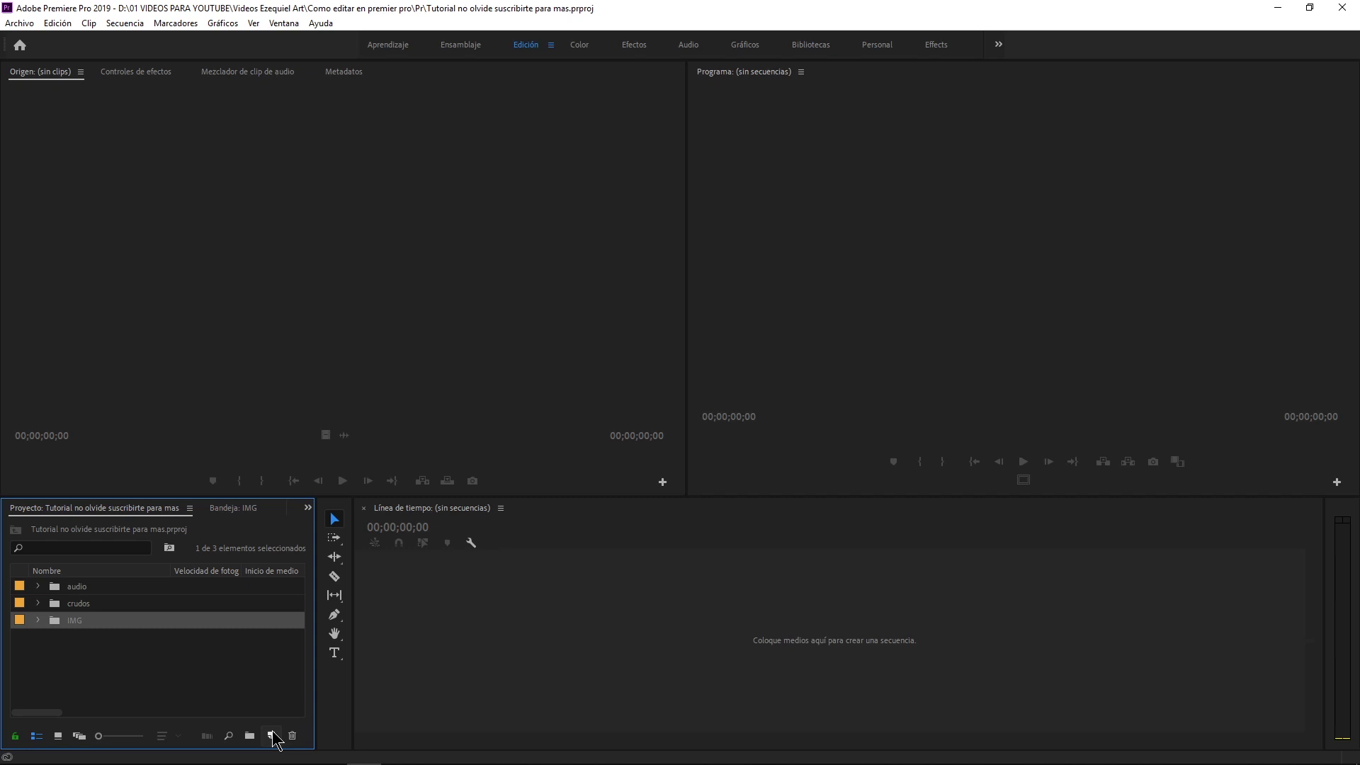
left_click(496, 680)
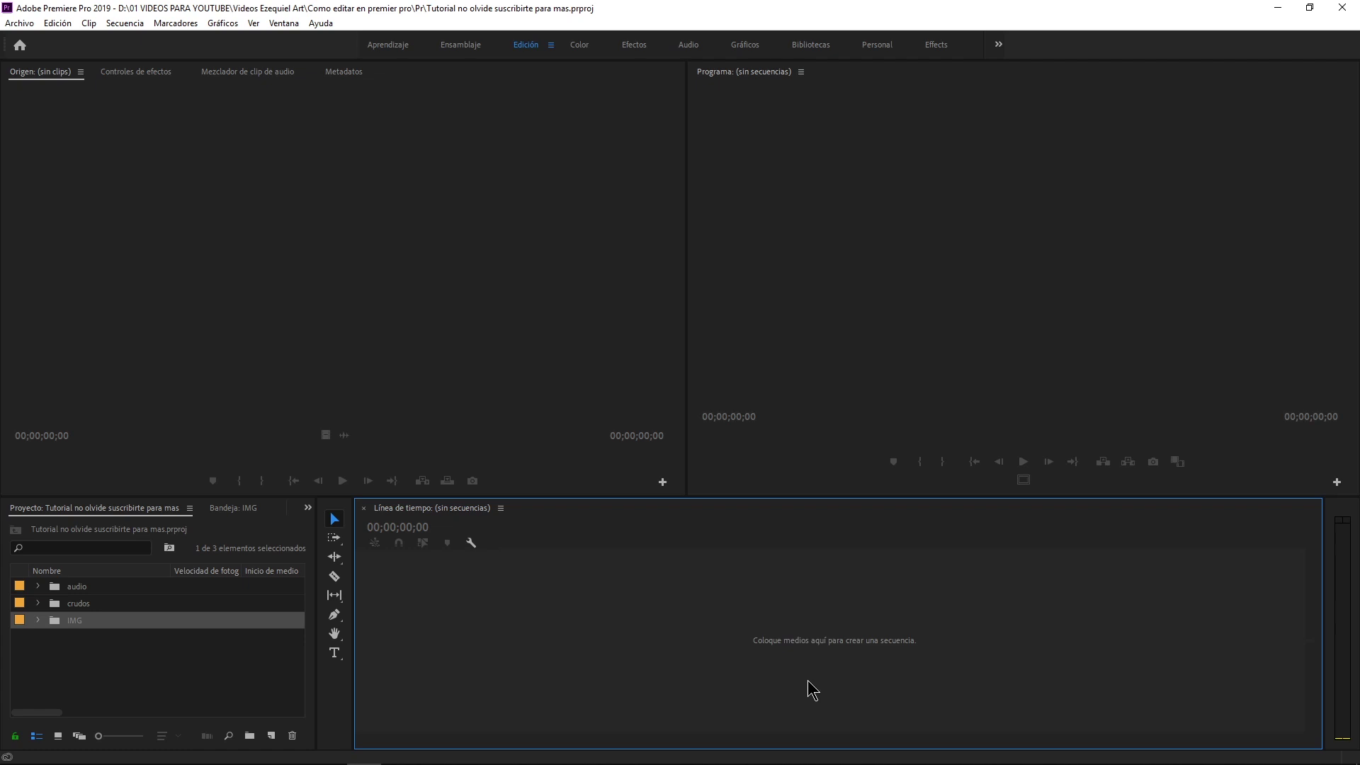
left_click(967, 291)
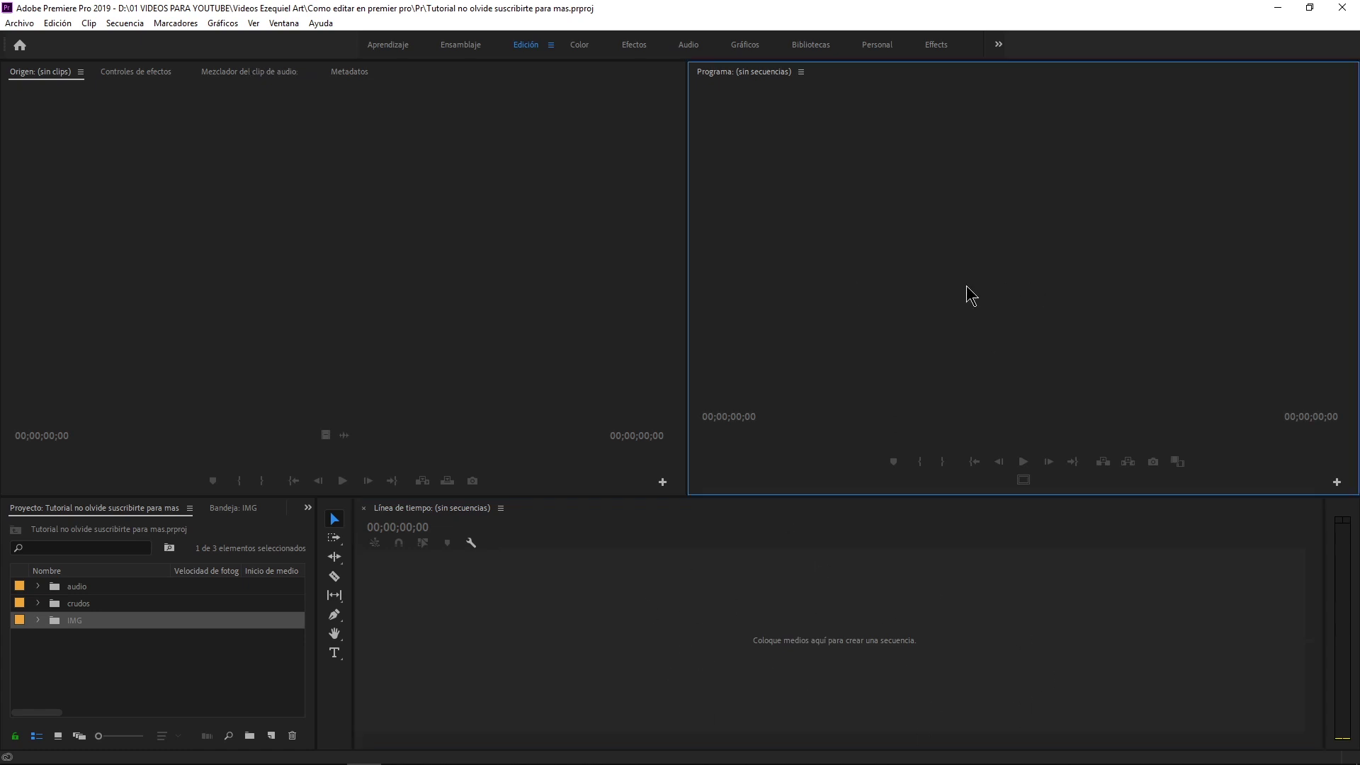
Check the Effect Controls panel, then start a new sequence from the Project panel's New Item menu.
left_click(542, 293)
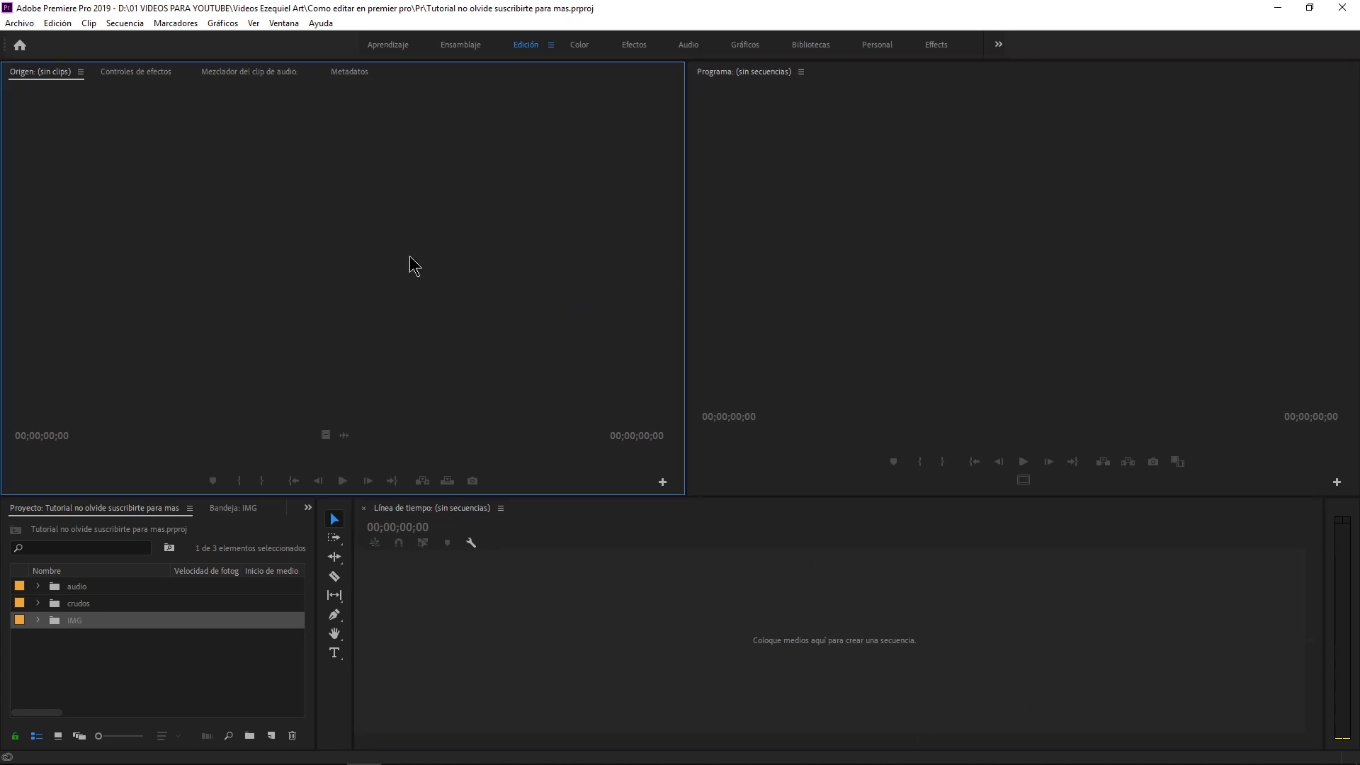
left_click(138, 72)
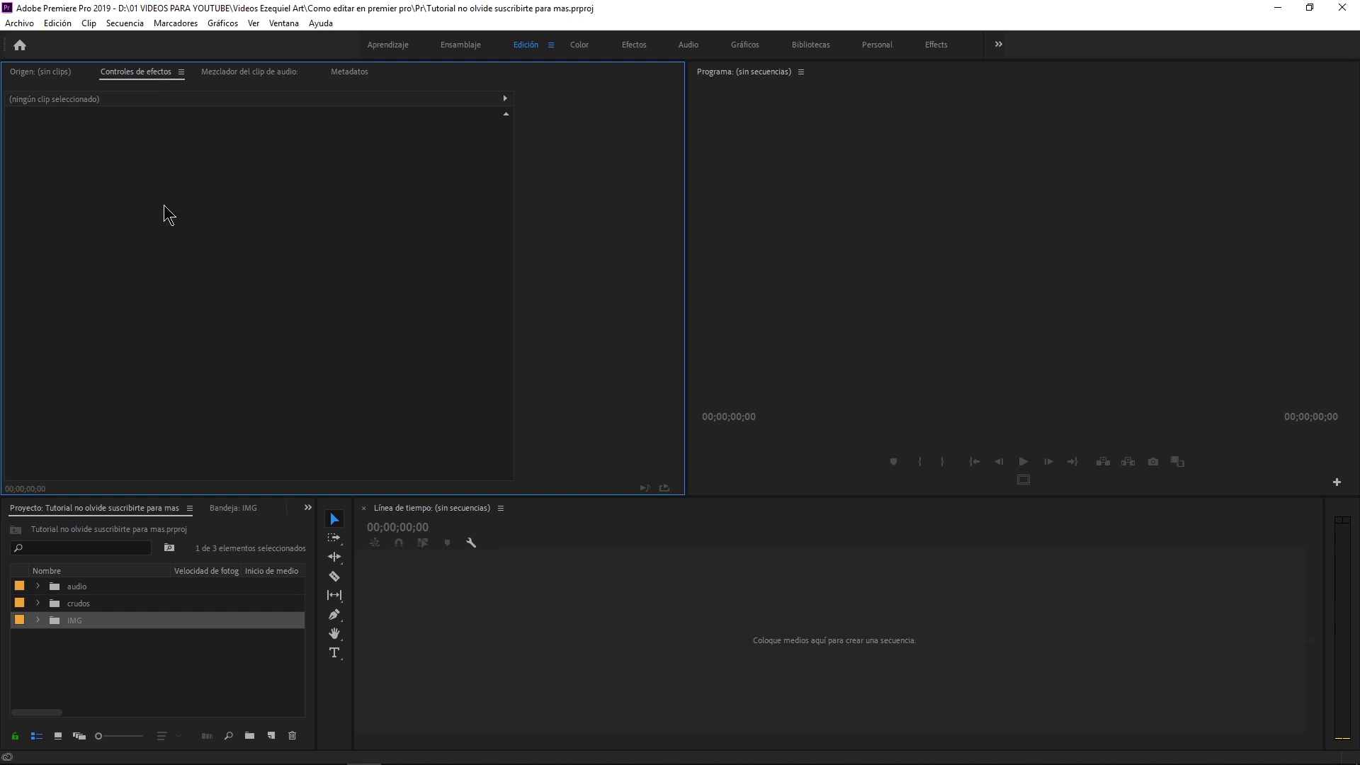
left_click(41, 72)
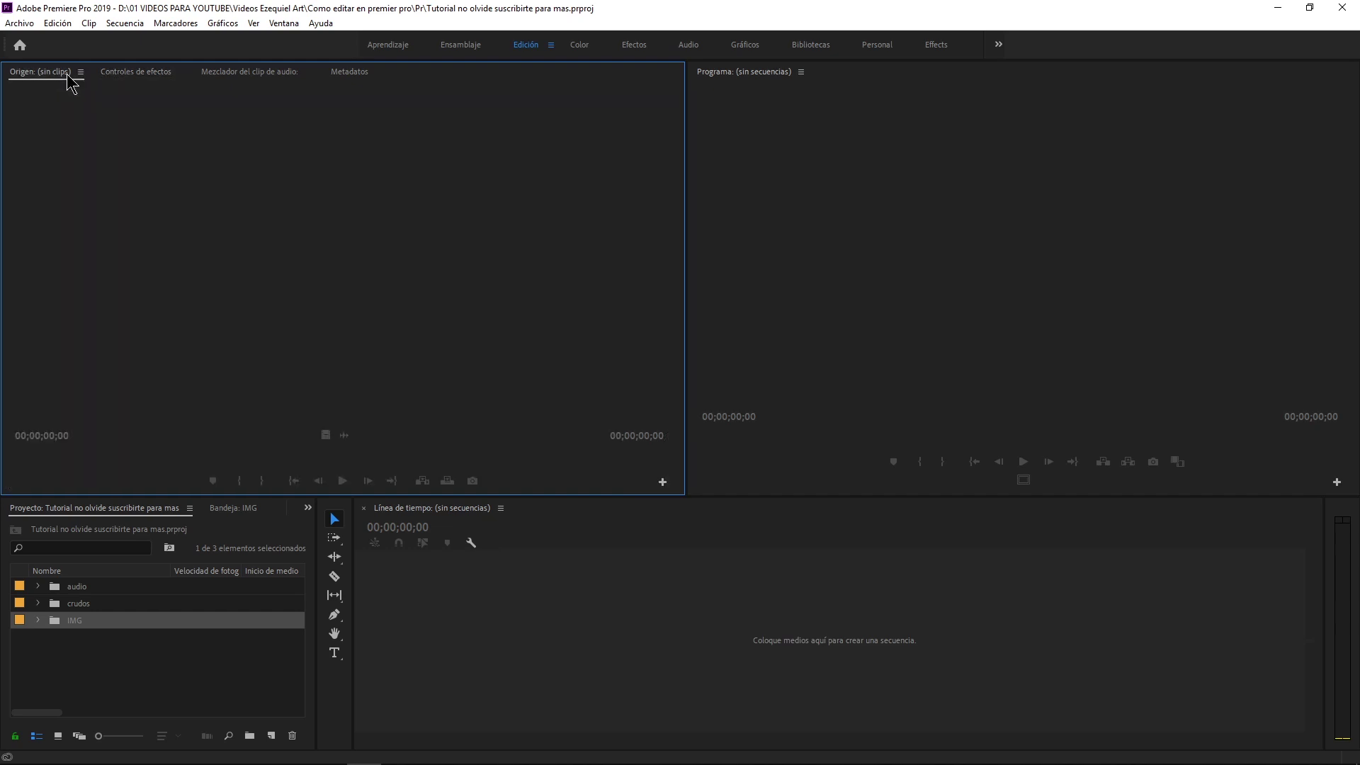
right_click(218, 648)
left_click(280, 705)
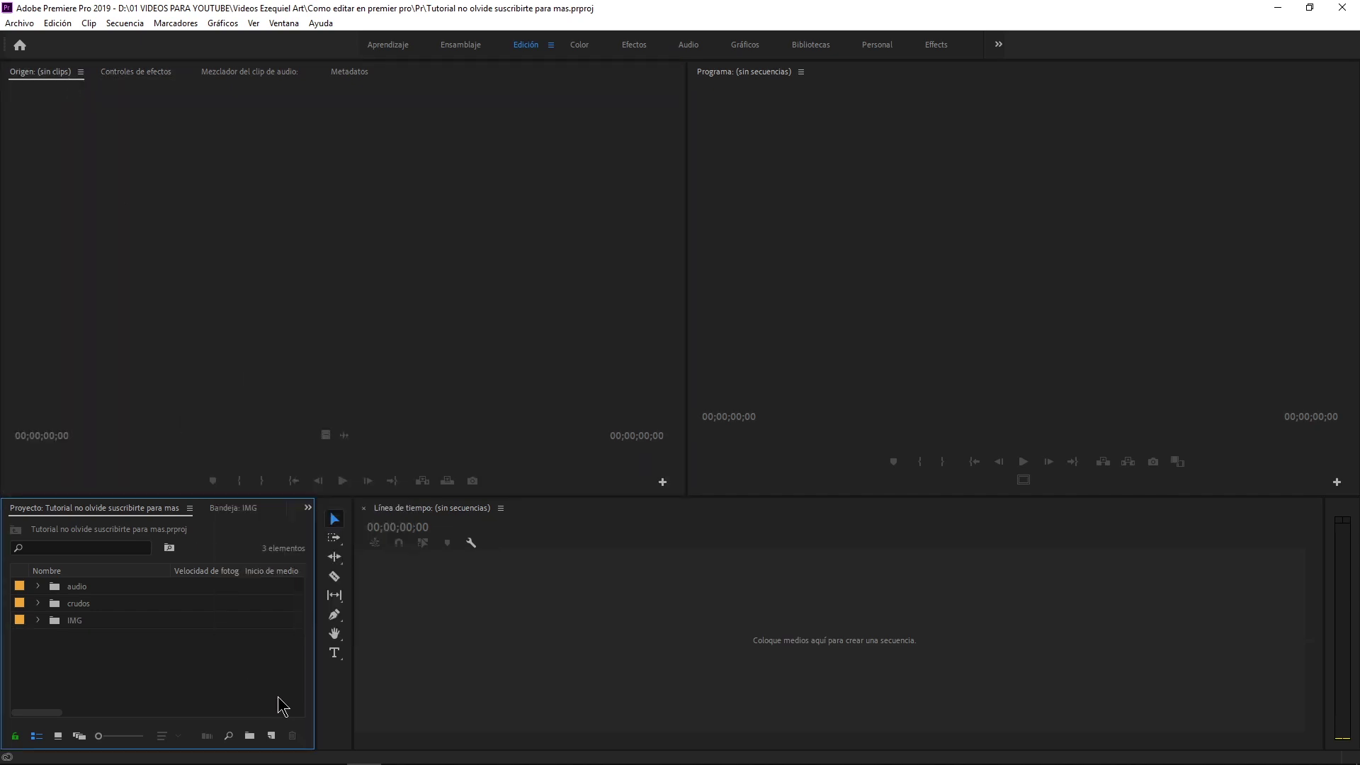
left_click(272, 735)
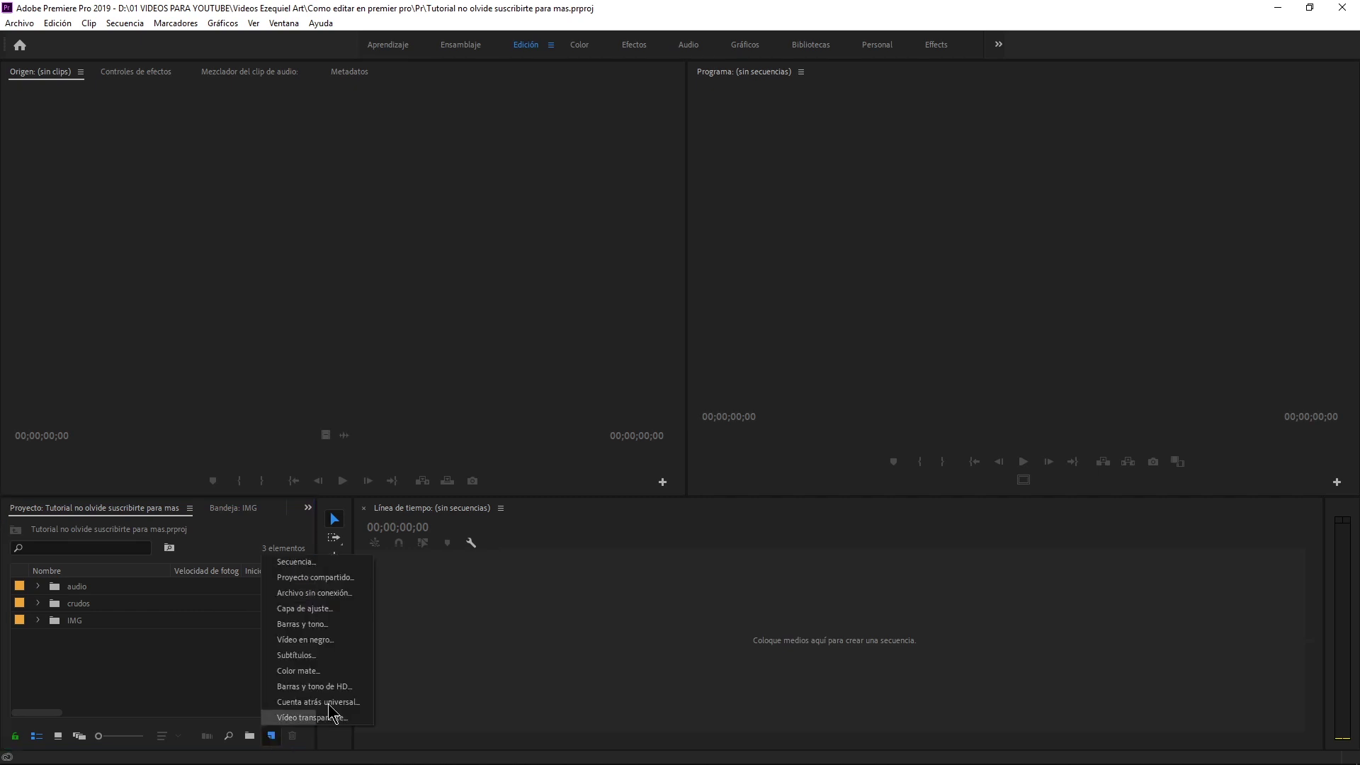
left_click(358, 561)
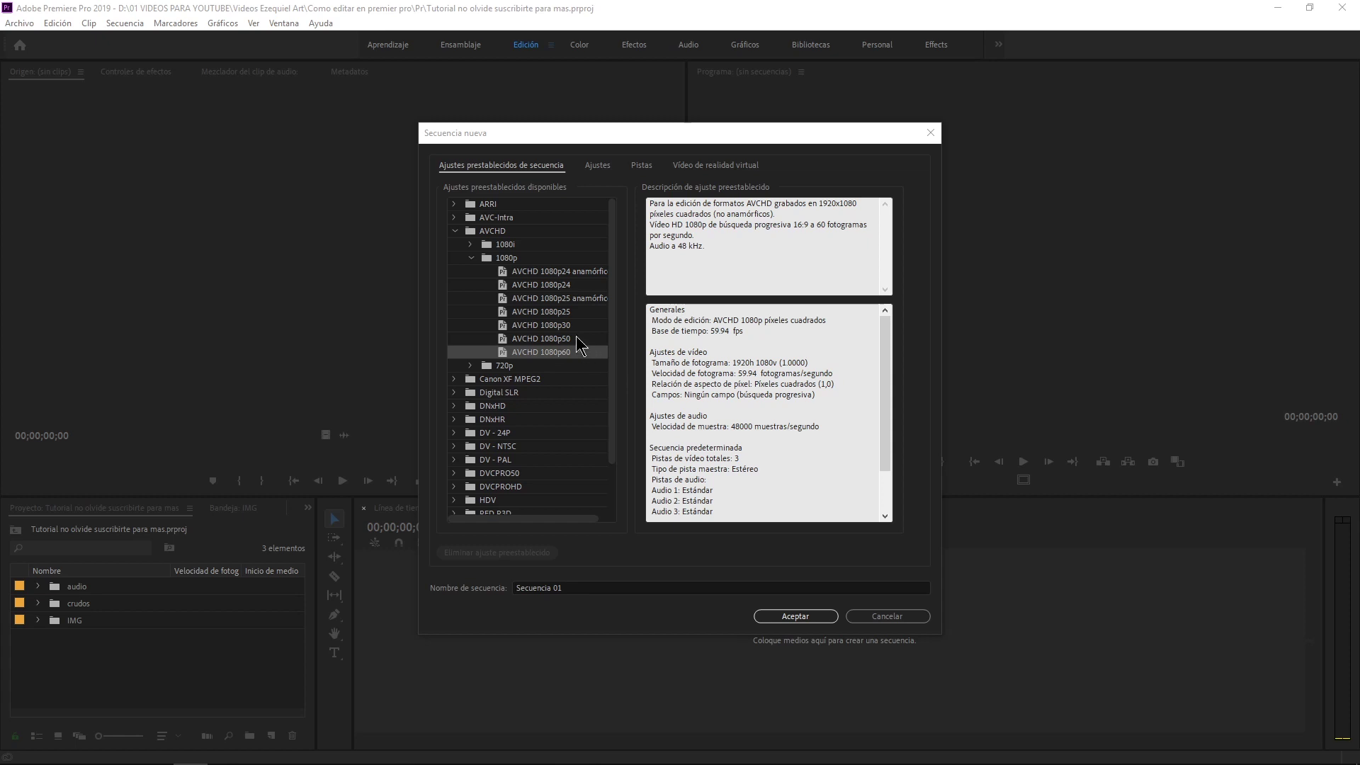
Create Secuencia 01 using the AVCHD 720p30 preset (1280x720, 29.97 fps).
left_click(473, 258)
left_click(456, 232)
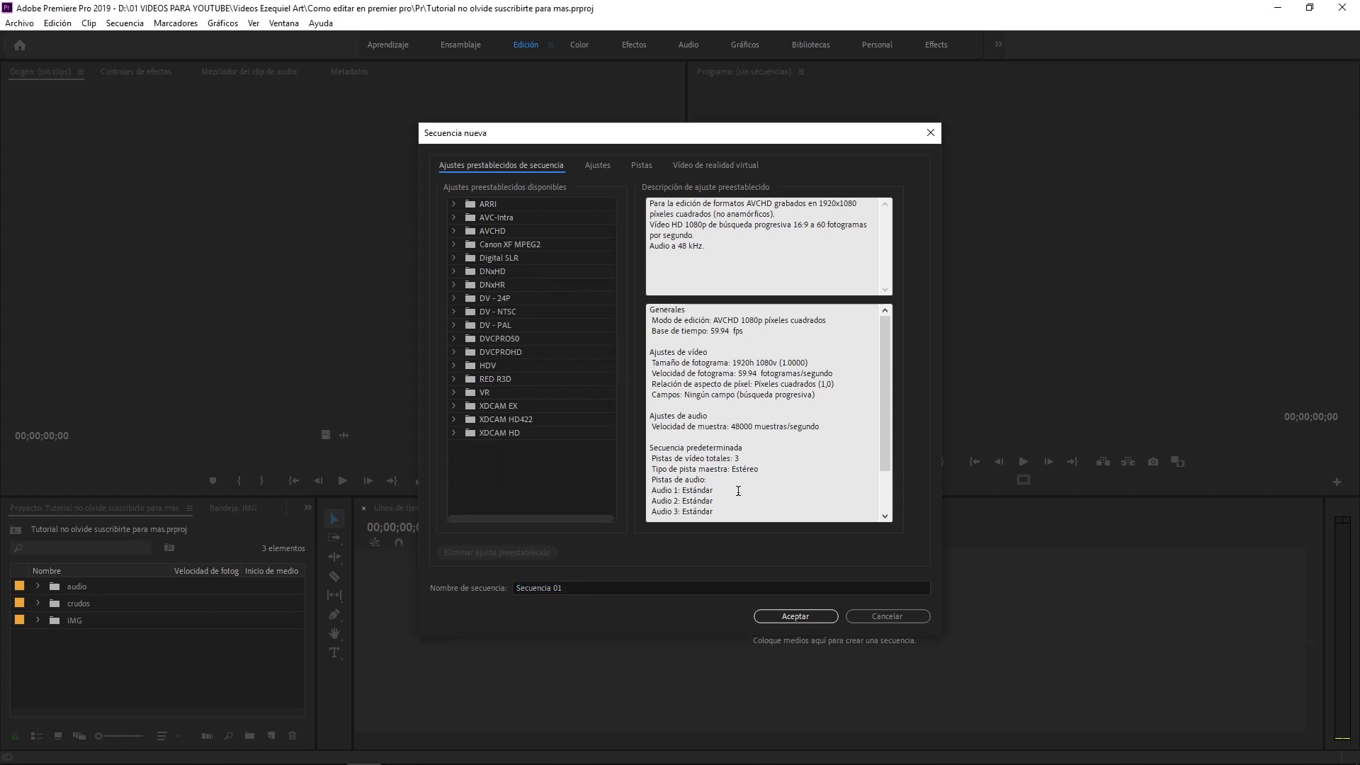
left_click(468, 234)
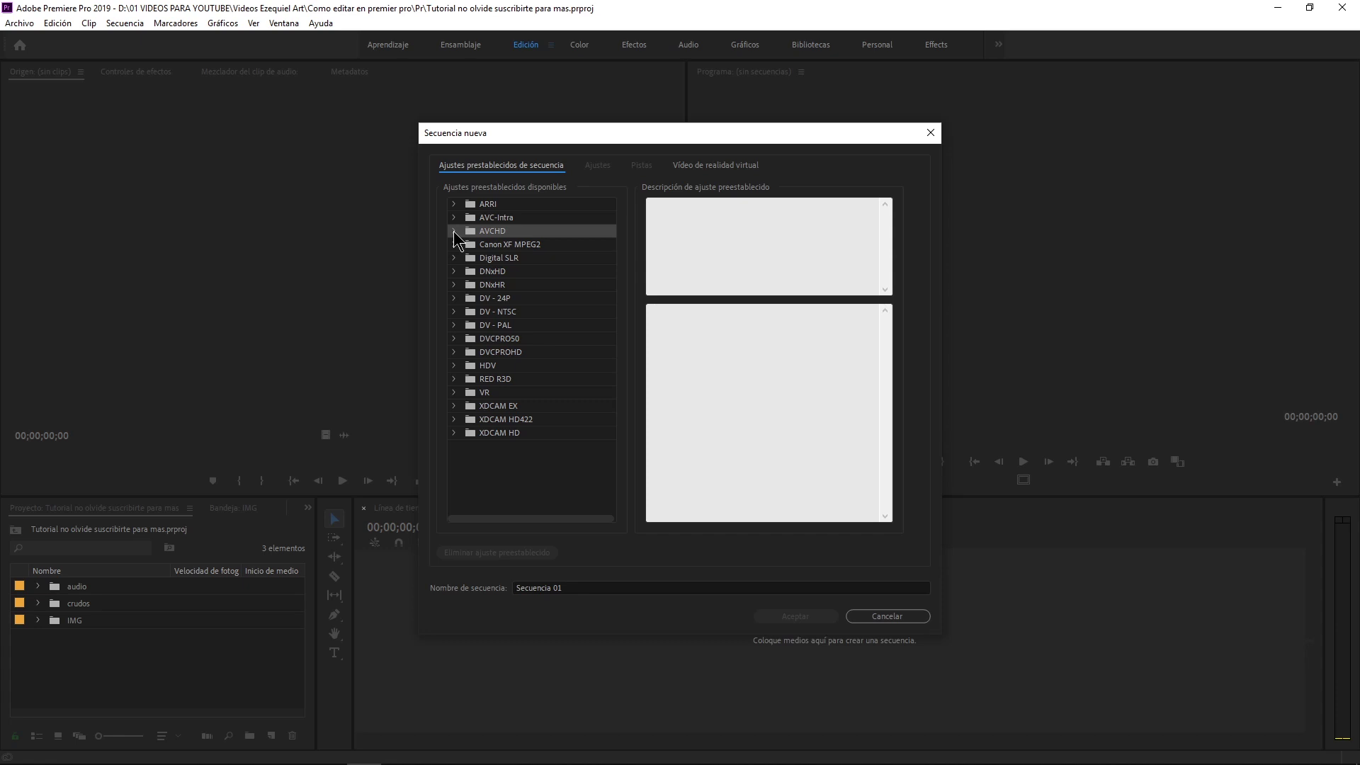
left_click(454, 232)
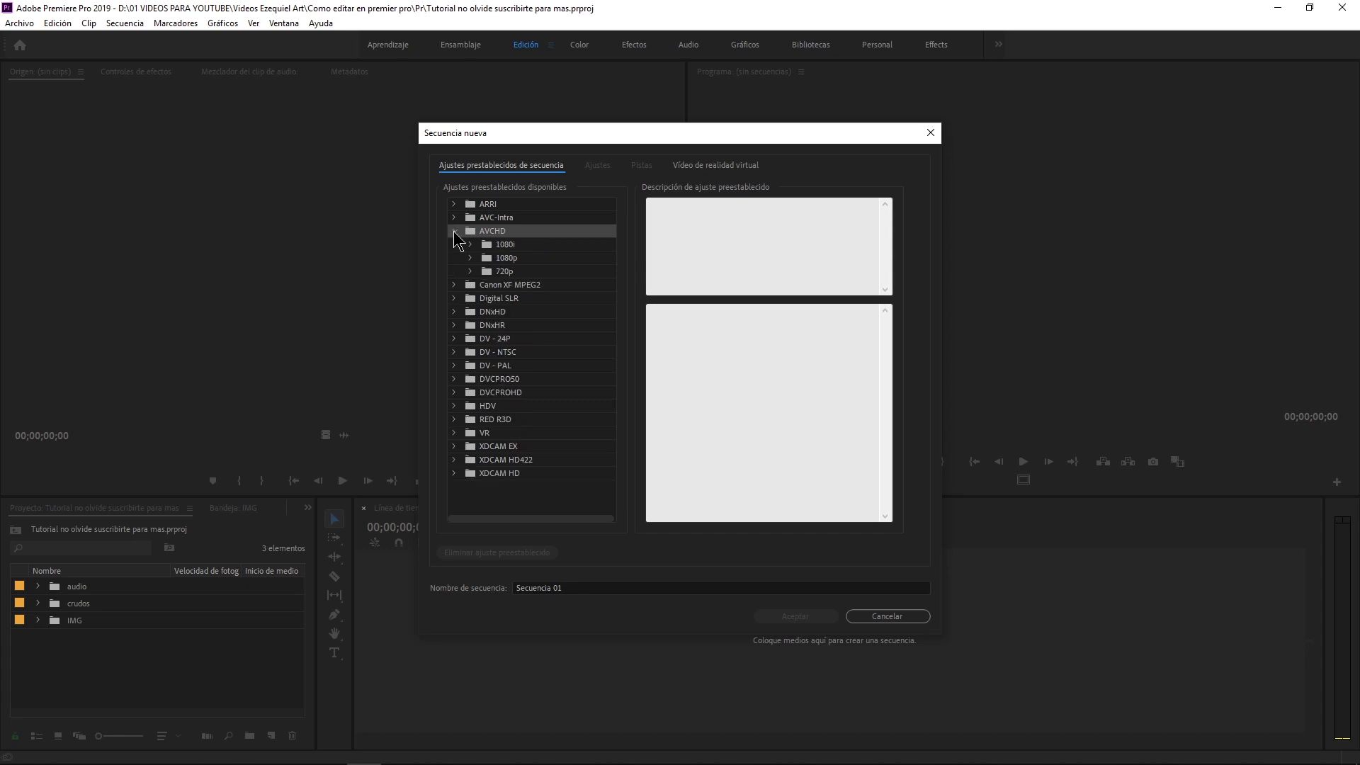
left_click(471, 271)
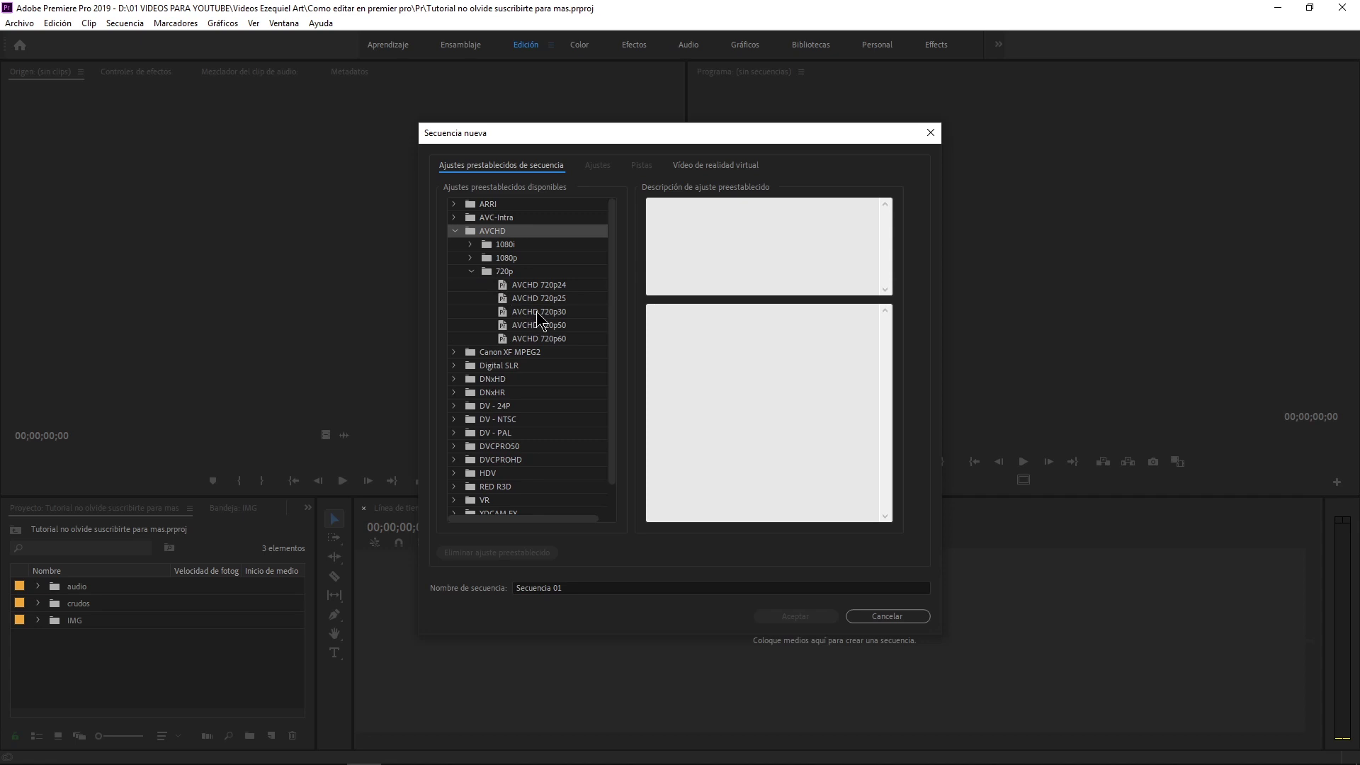
left_click(539, 311)
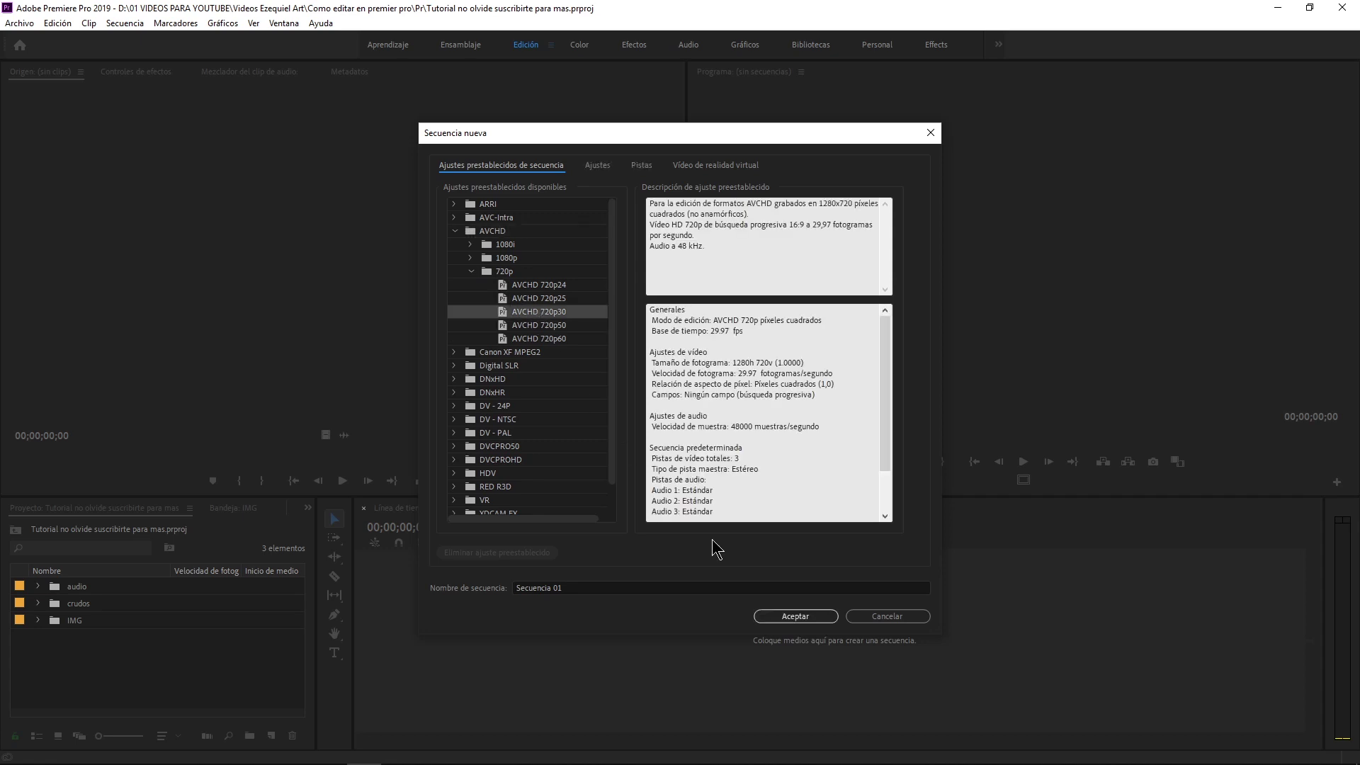
left_click(777, 621)
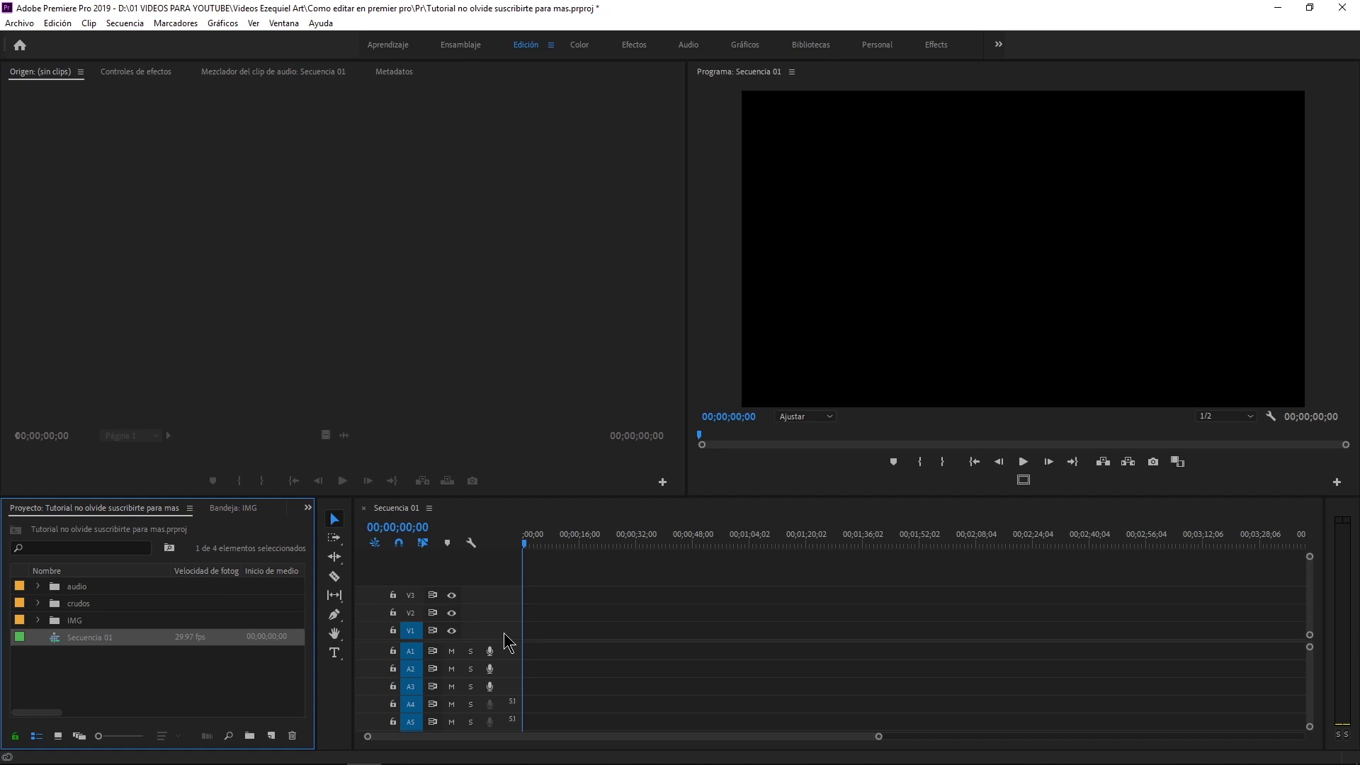
Rename Secuencia 01 to 'fsdfds' and bring up the tutorial-outline sticky note.
left_click(106, 640)
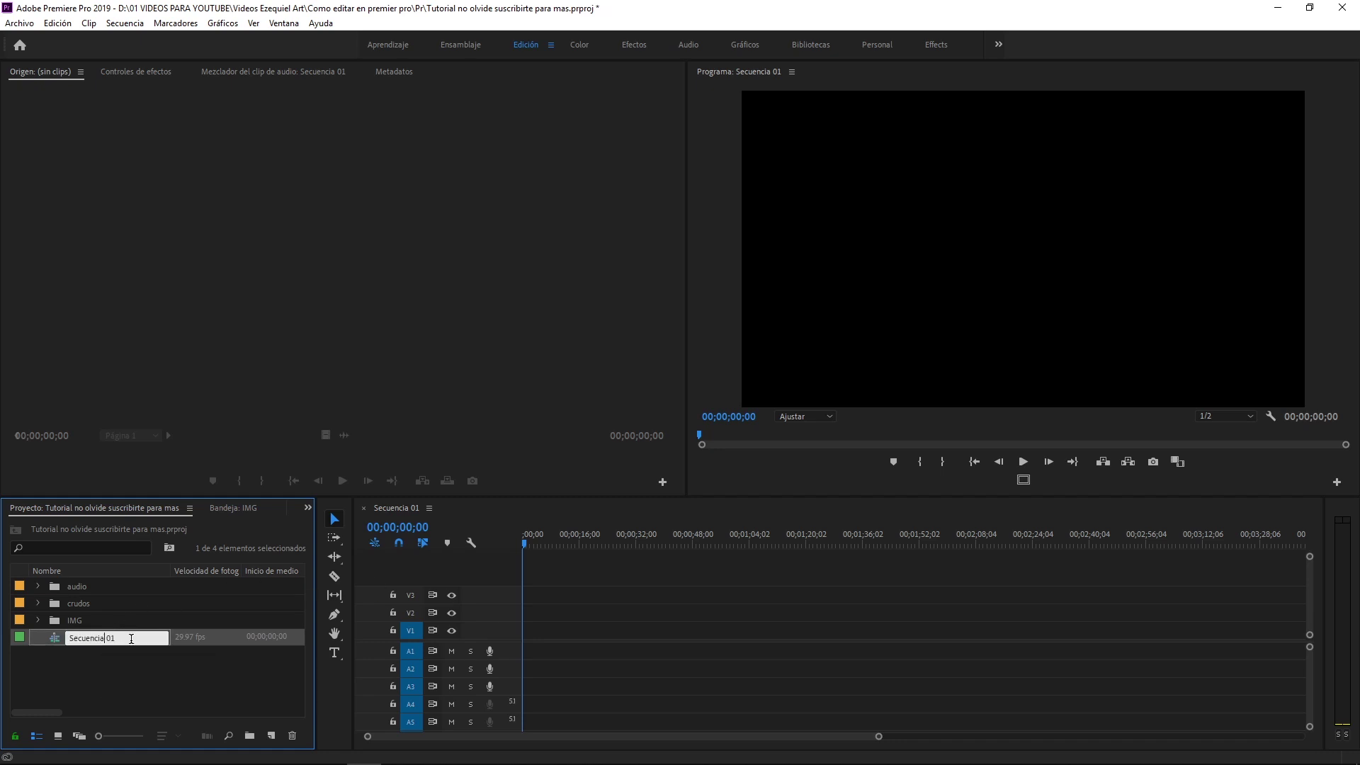
type("fsdfds")
left_click(140, 665)
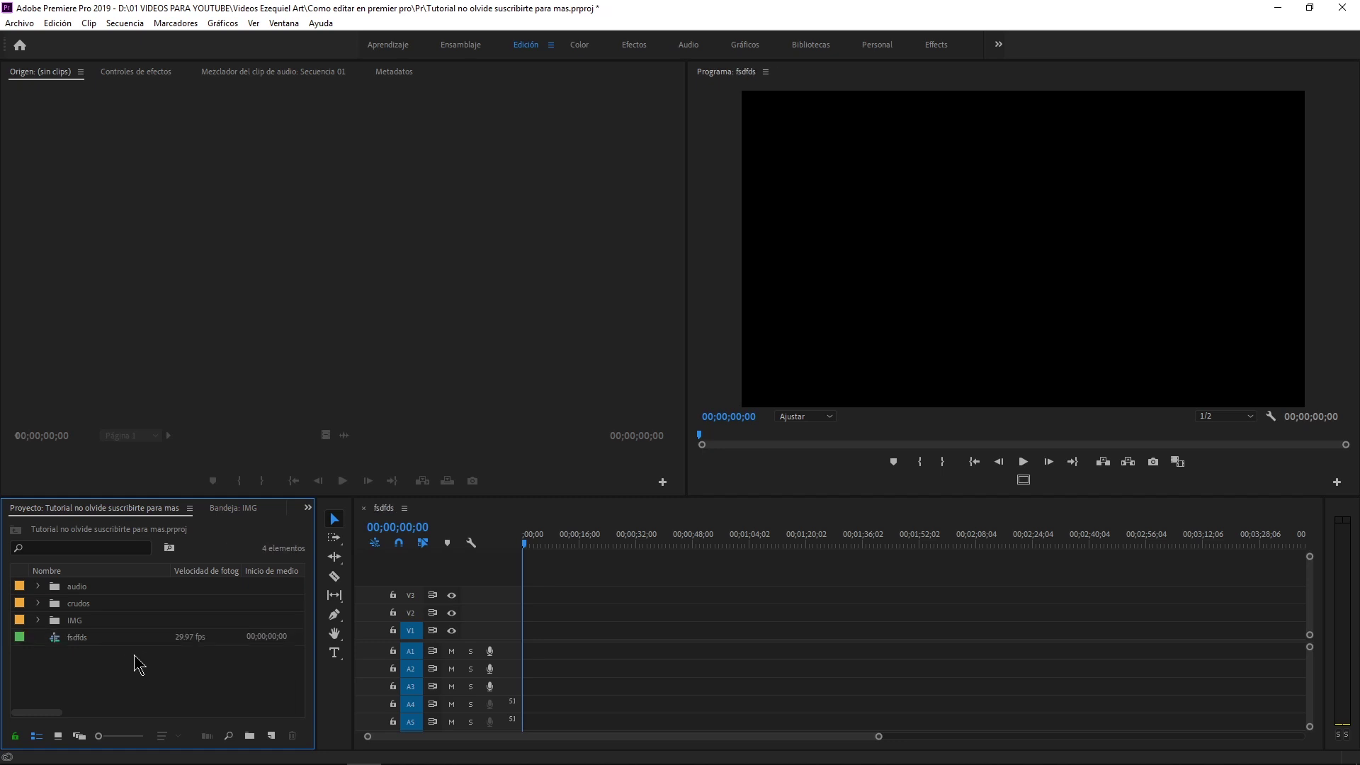
left_click(565, 628)
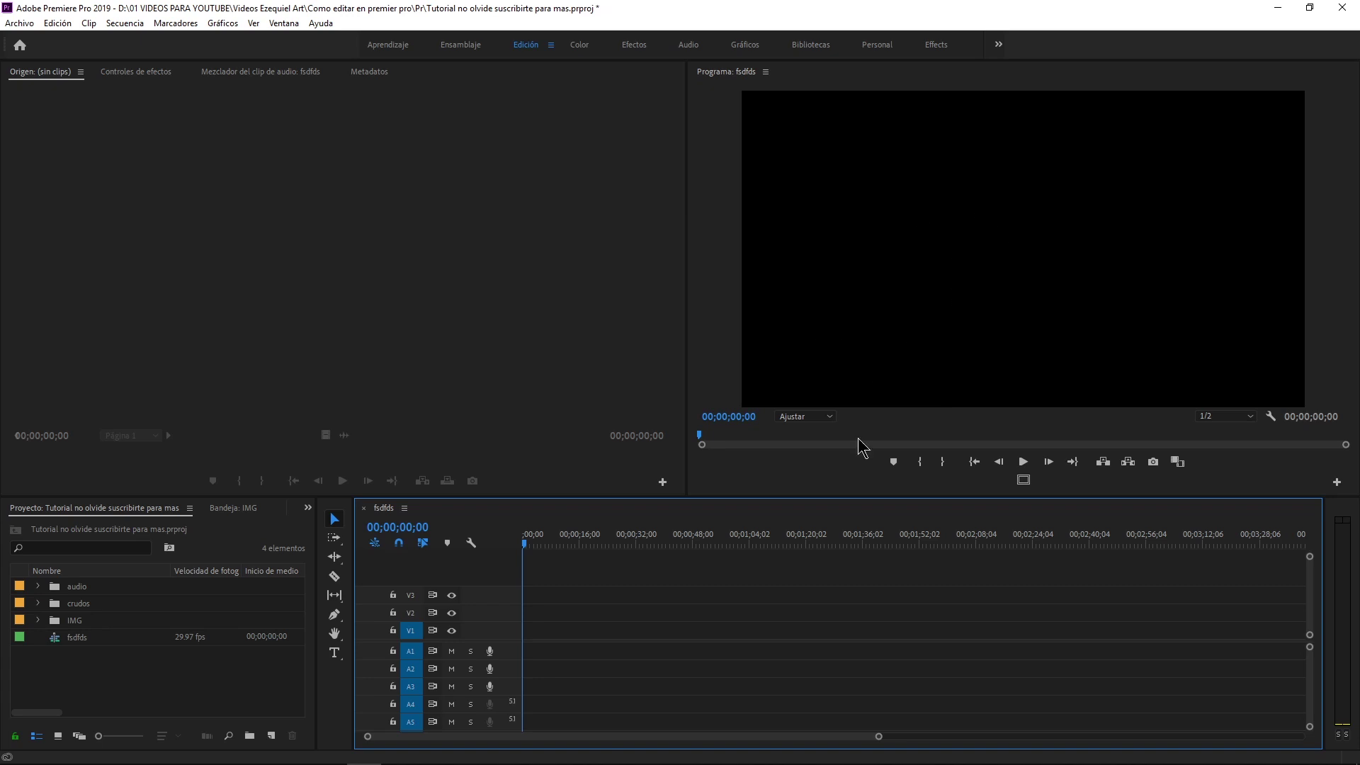
left_click(782, 751)
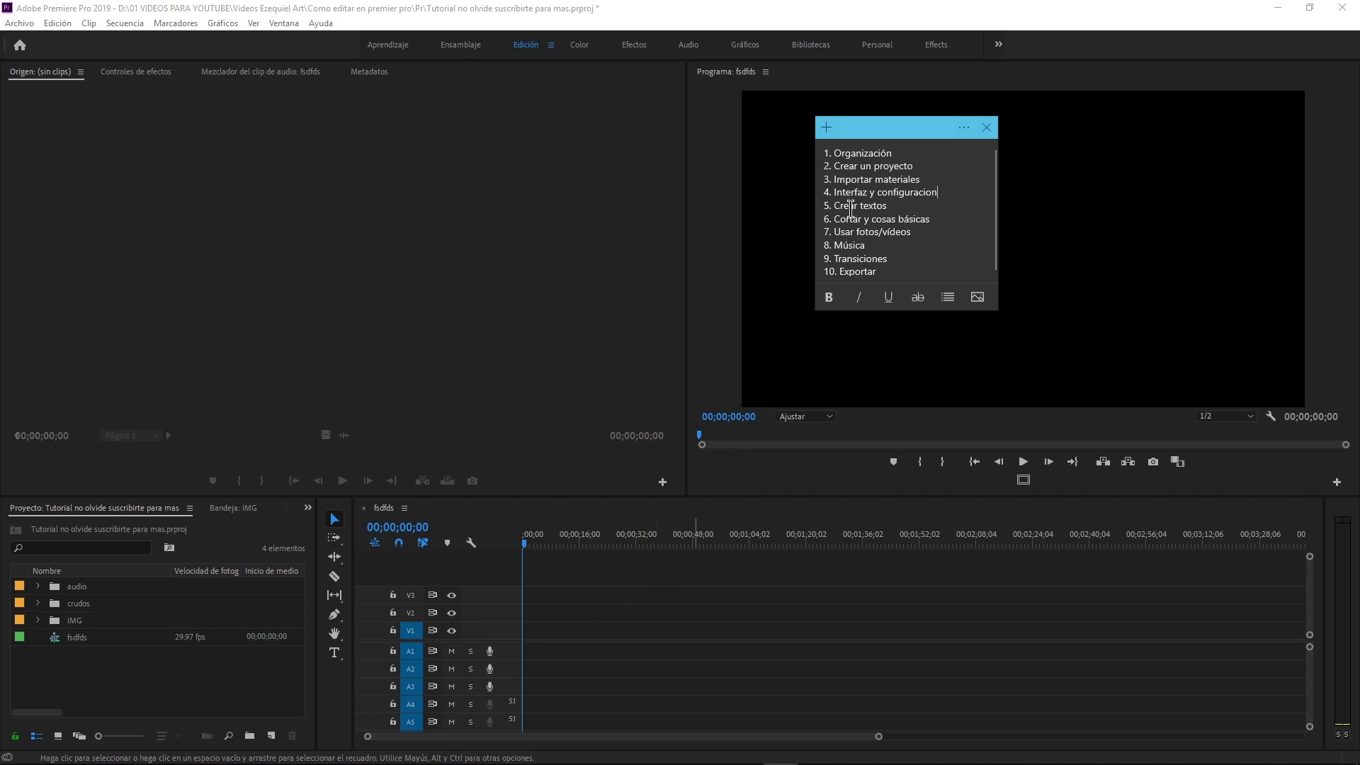
Highlight the fifth topic in the note, return to Premiere, and reset the playhead to the start.
left_click_drag(887, 206, 837, 206)
left_click(858, 6)
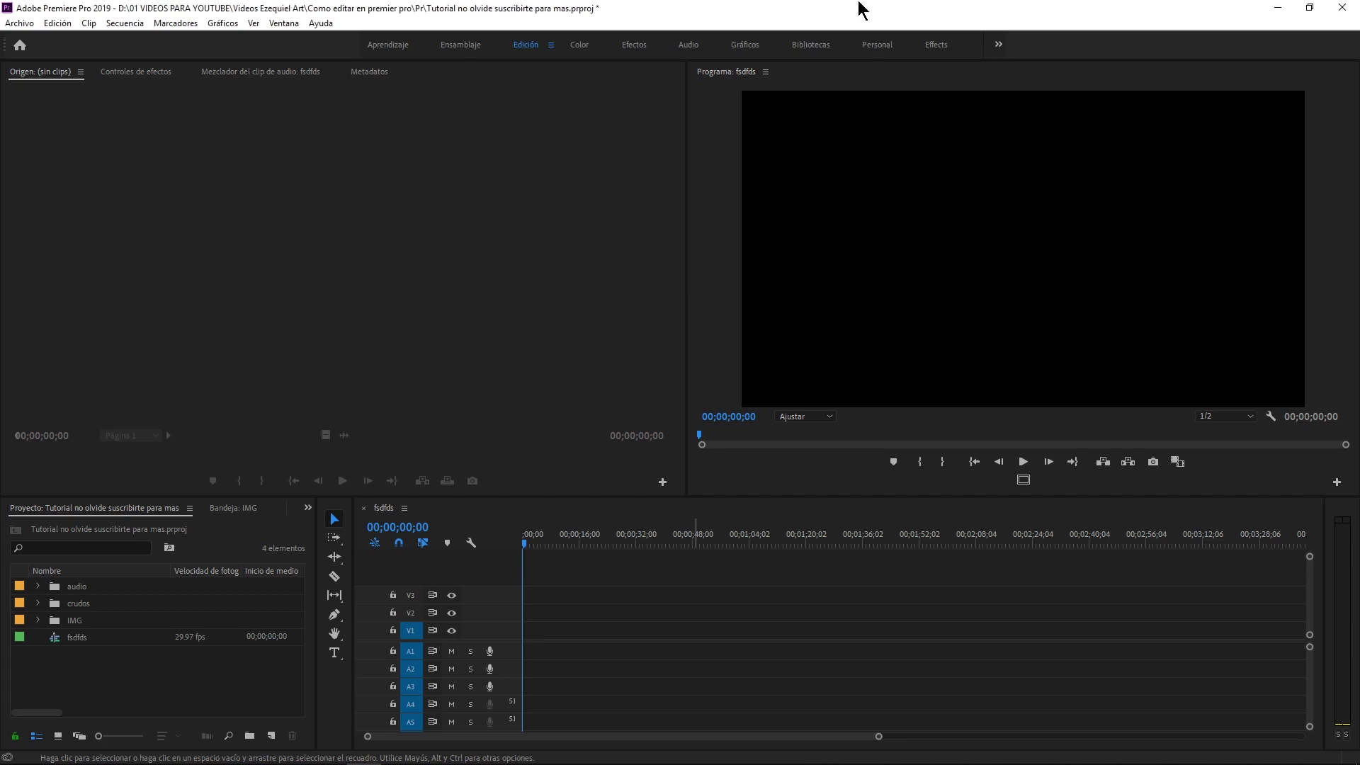
left_click_drag(555, 549, 603, 547)
left_click(524, 543)
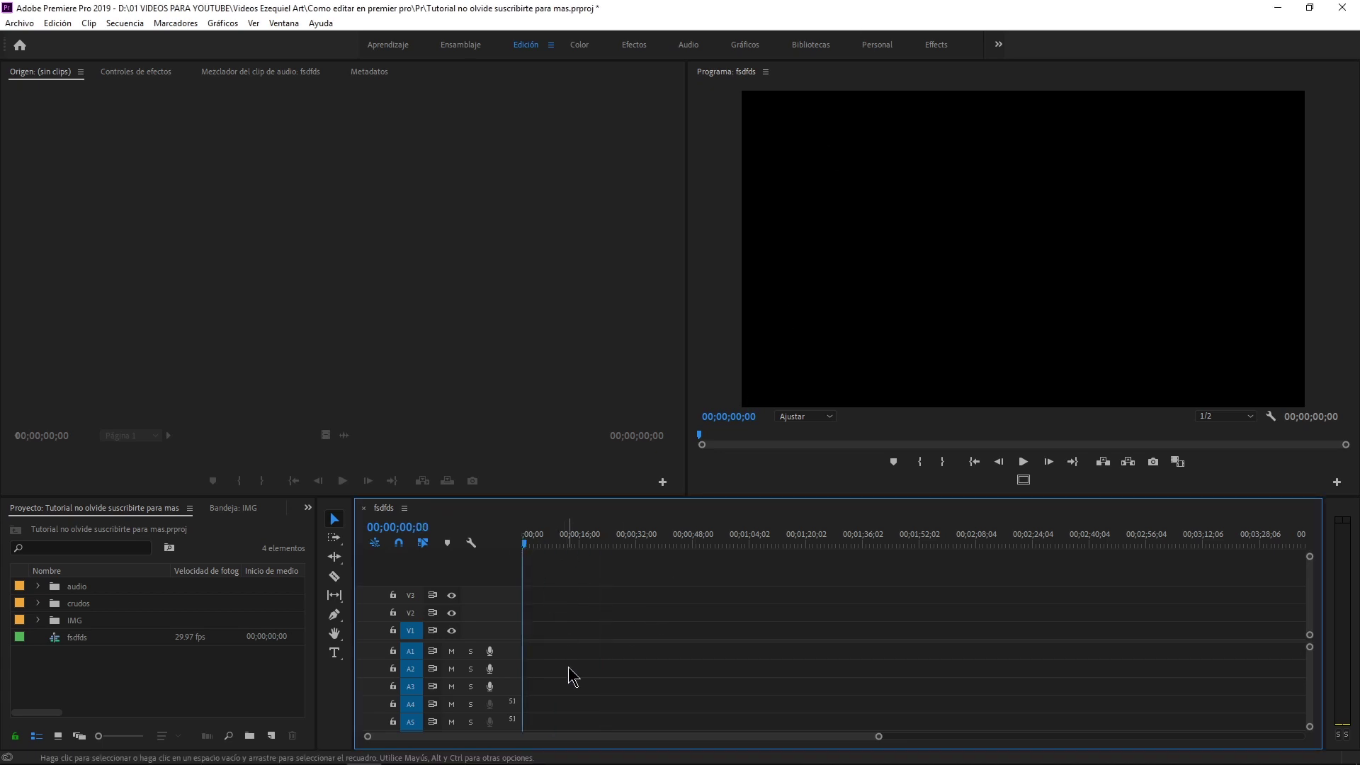
Place the pexels-designecologist image on V1, lengthen it, and move it to the sequence start.
left_click(38, 620)
left_click_drag(89, 642, 568, 628)
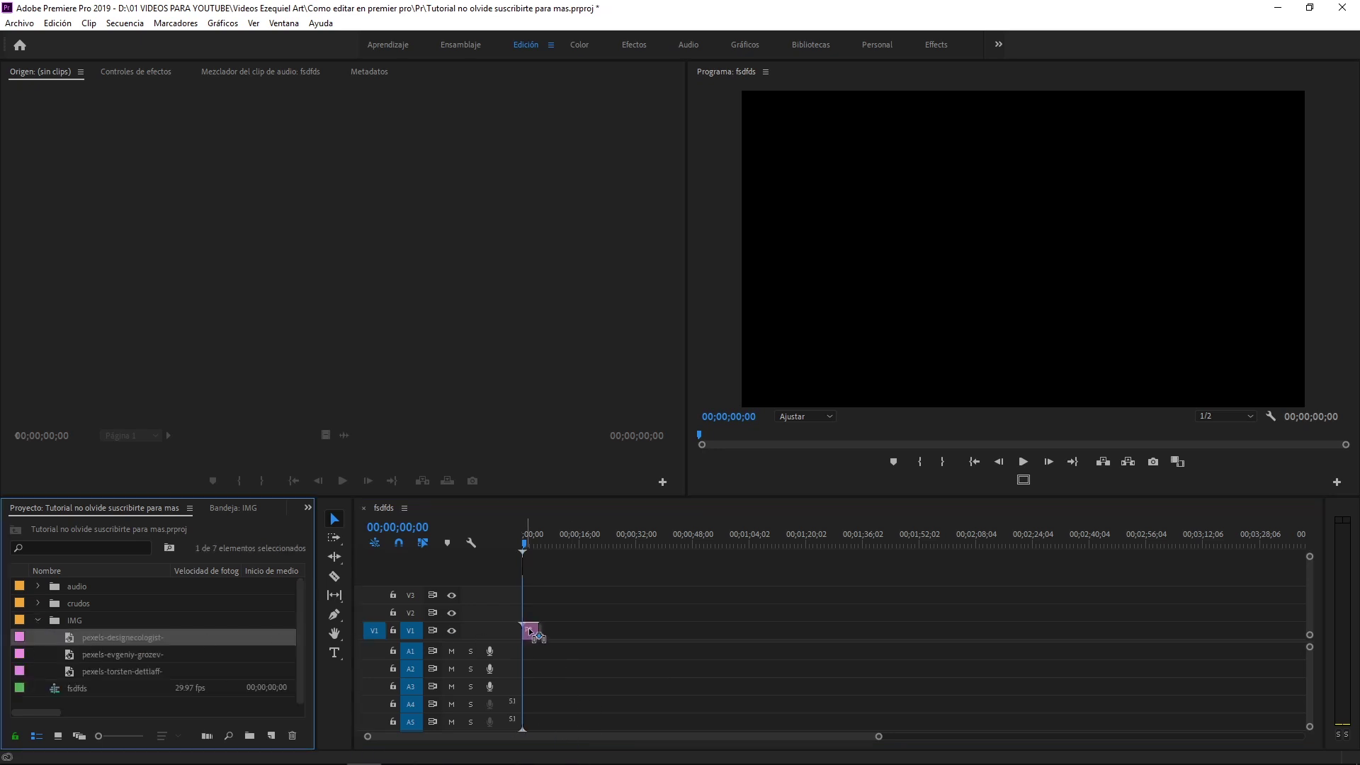
left_click_drag(568, 627, 705, 629)
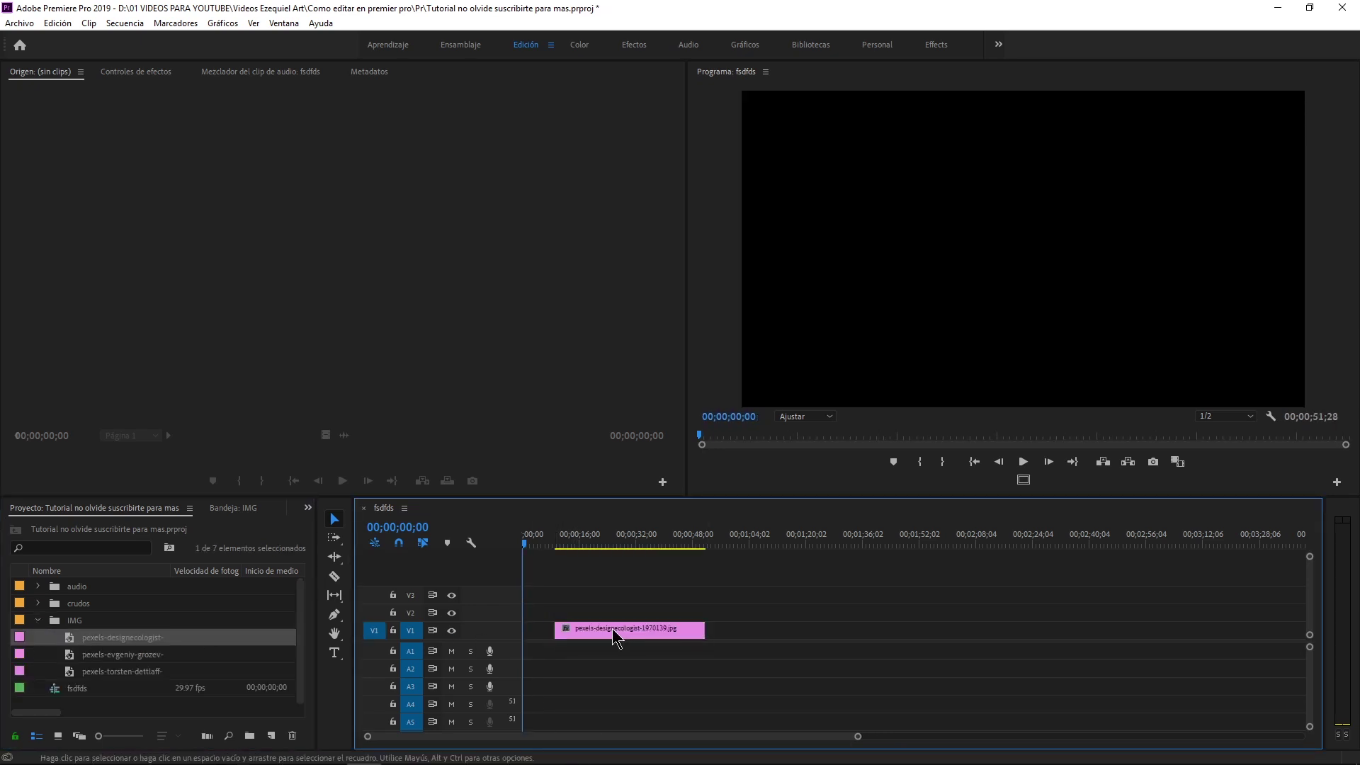
left_click_drag(609, 638, 579, 639)
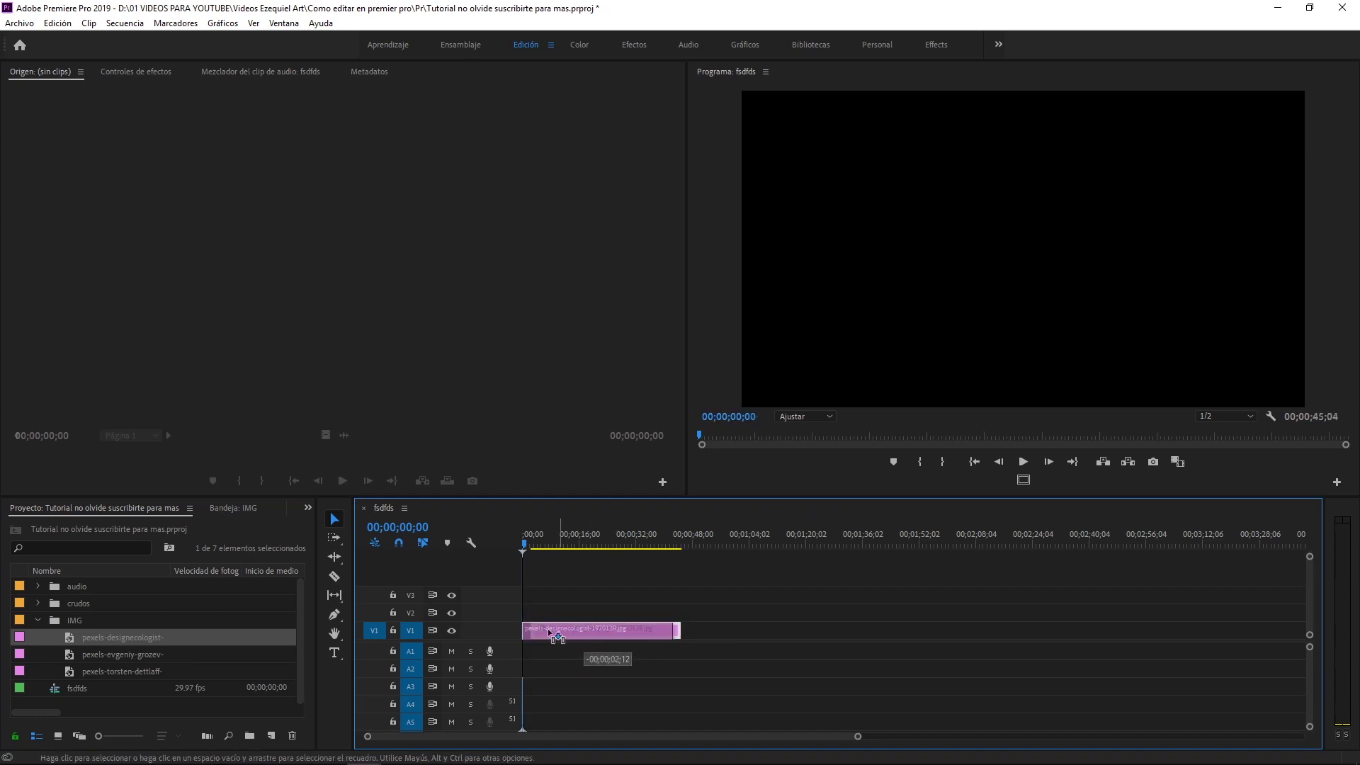
Open the IMG bin, preview its three images as thumbnails, then list them by file name.
left_click_drag(525, 549, 537, 546)
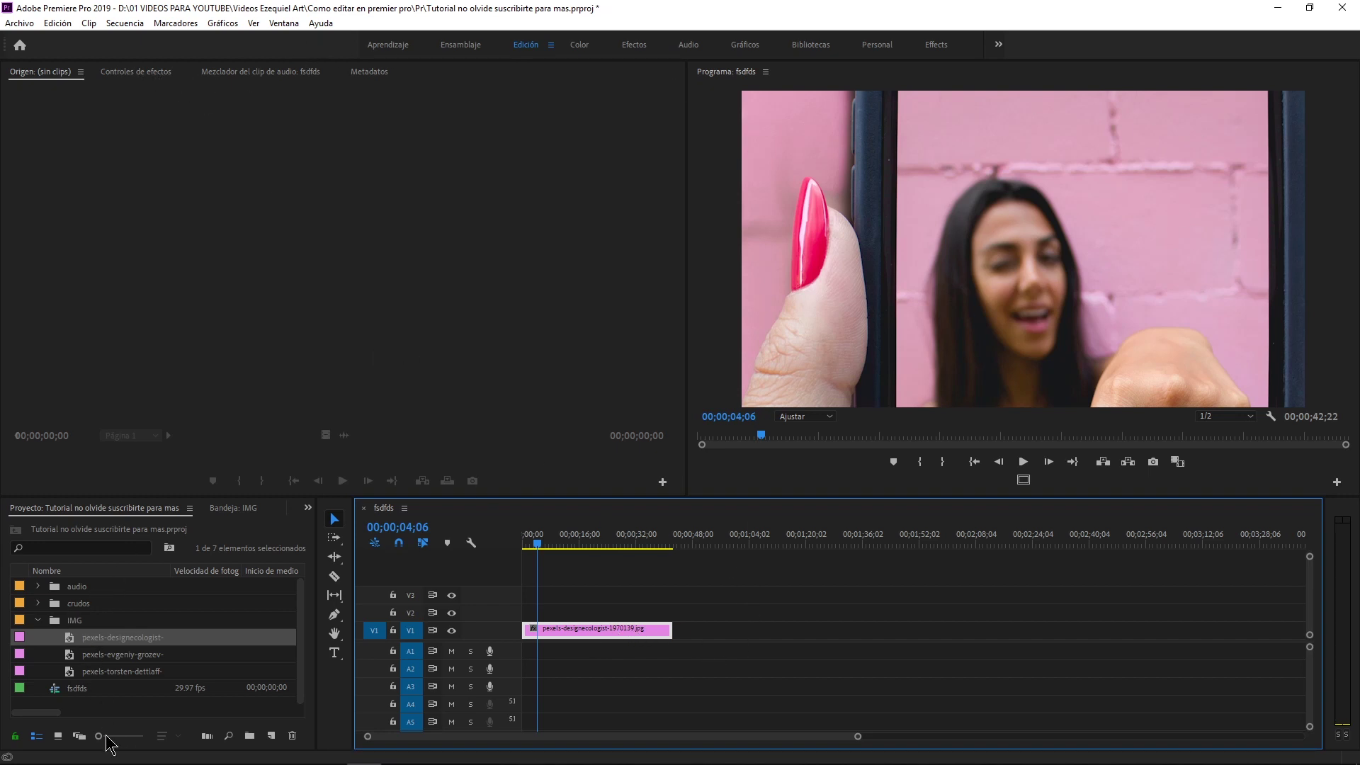
left_click(58, 736)
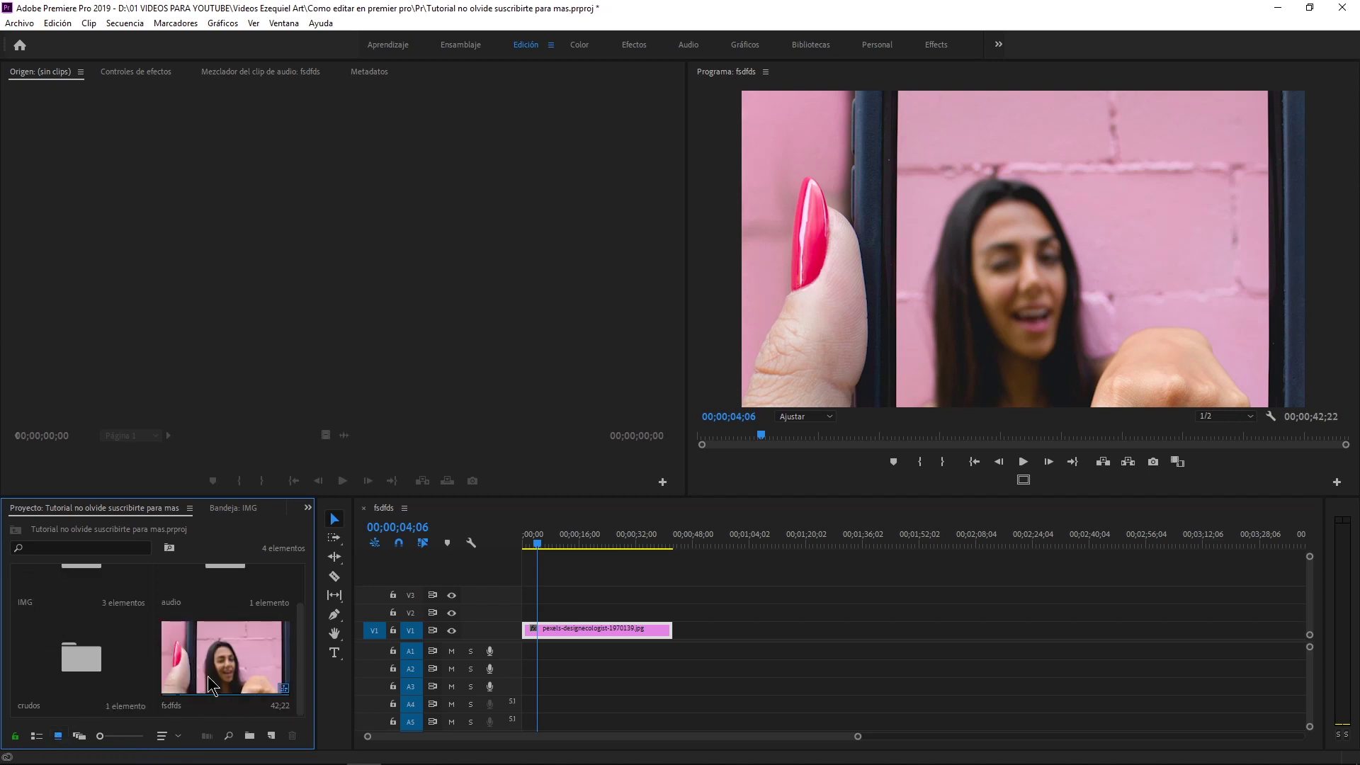
scroll(205, 673, "up", 1)
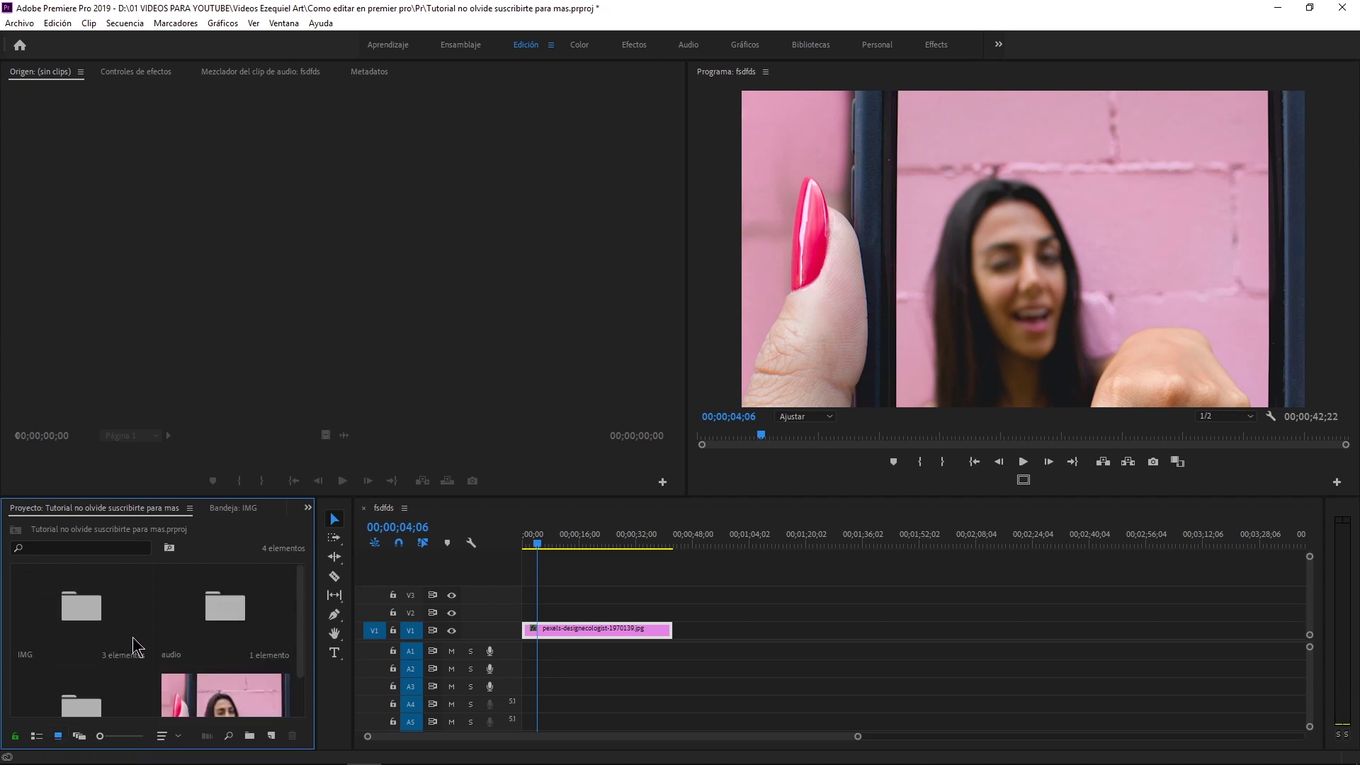
double_click(87, 648)
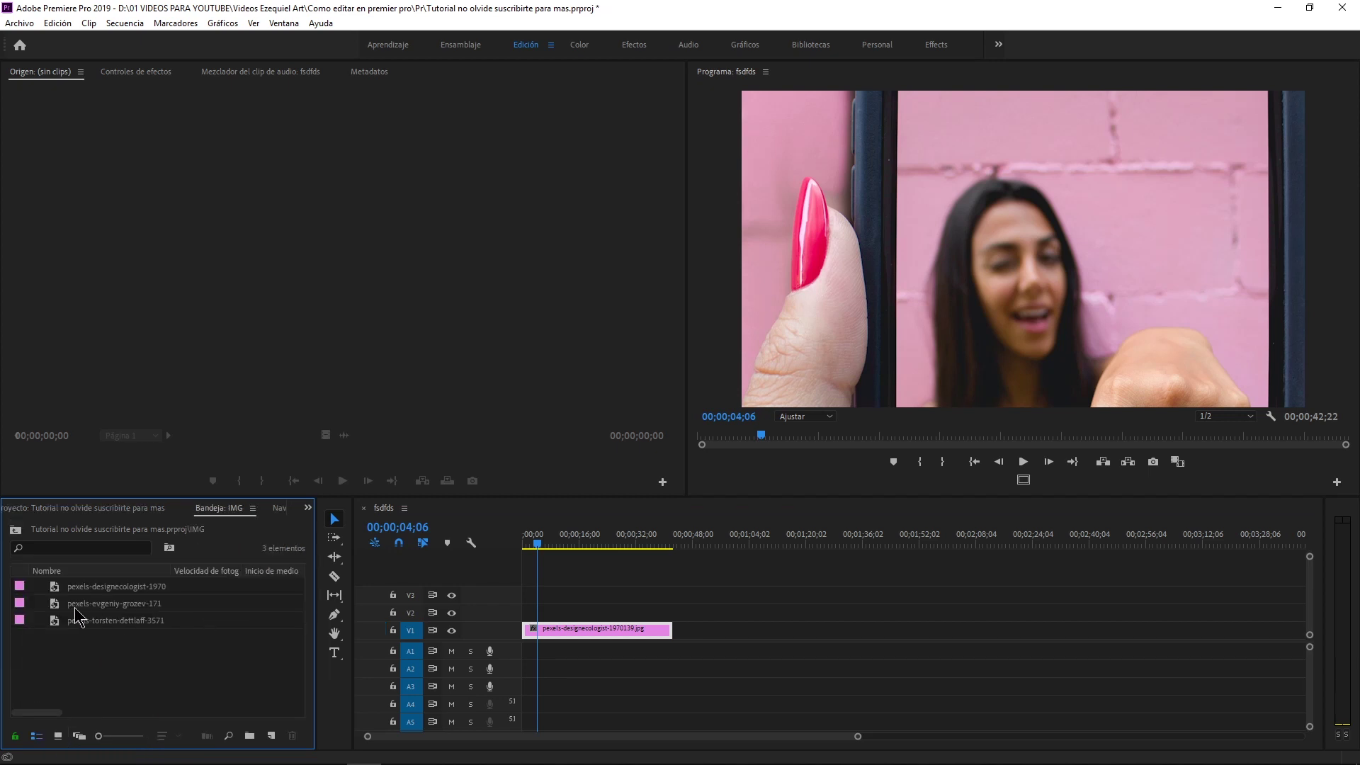
left_click(58, 736)
scroll(173, 676, "down", 1)
scroll(149, 657, "up", 1)
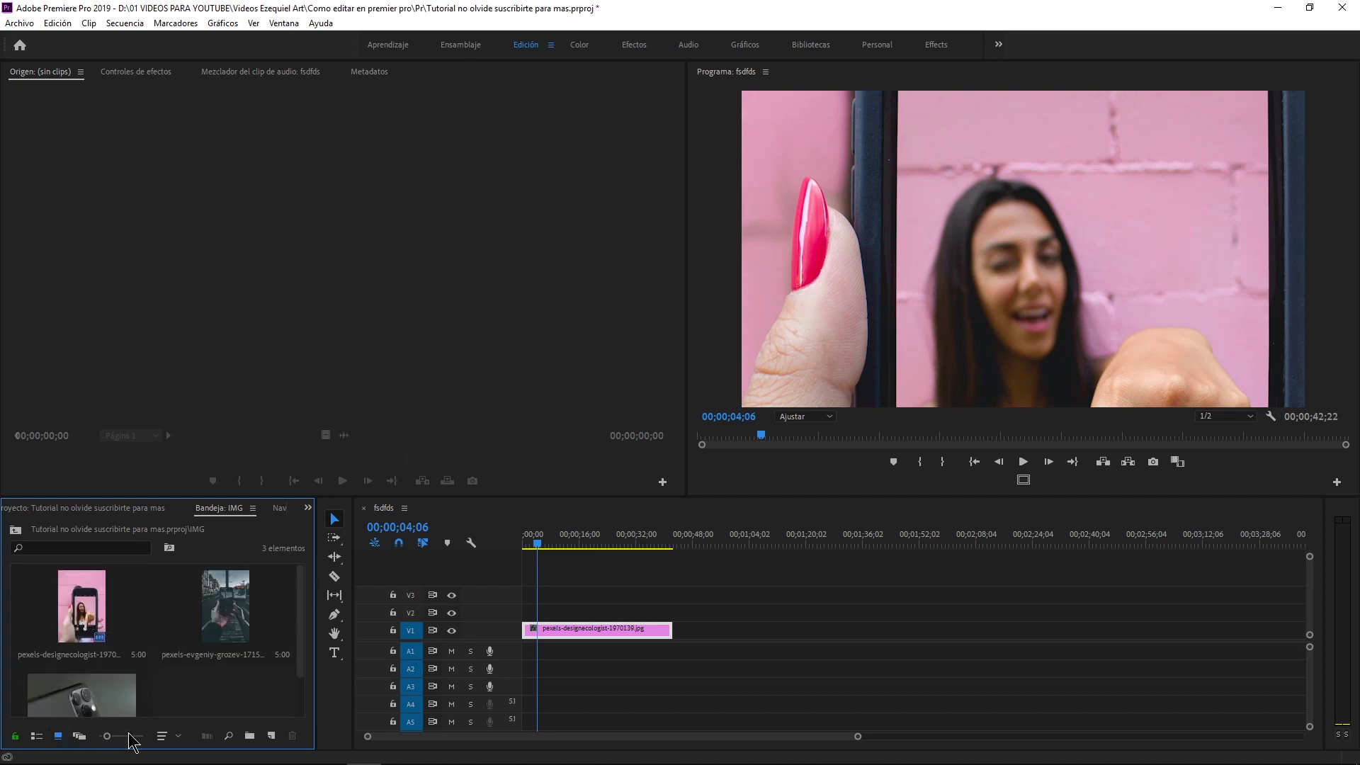
left_click(37, 736)
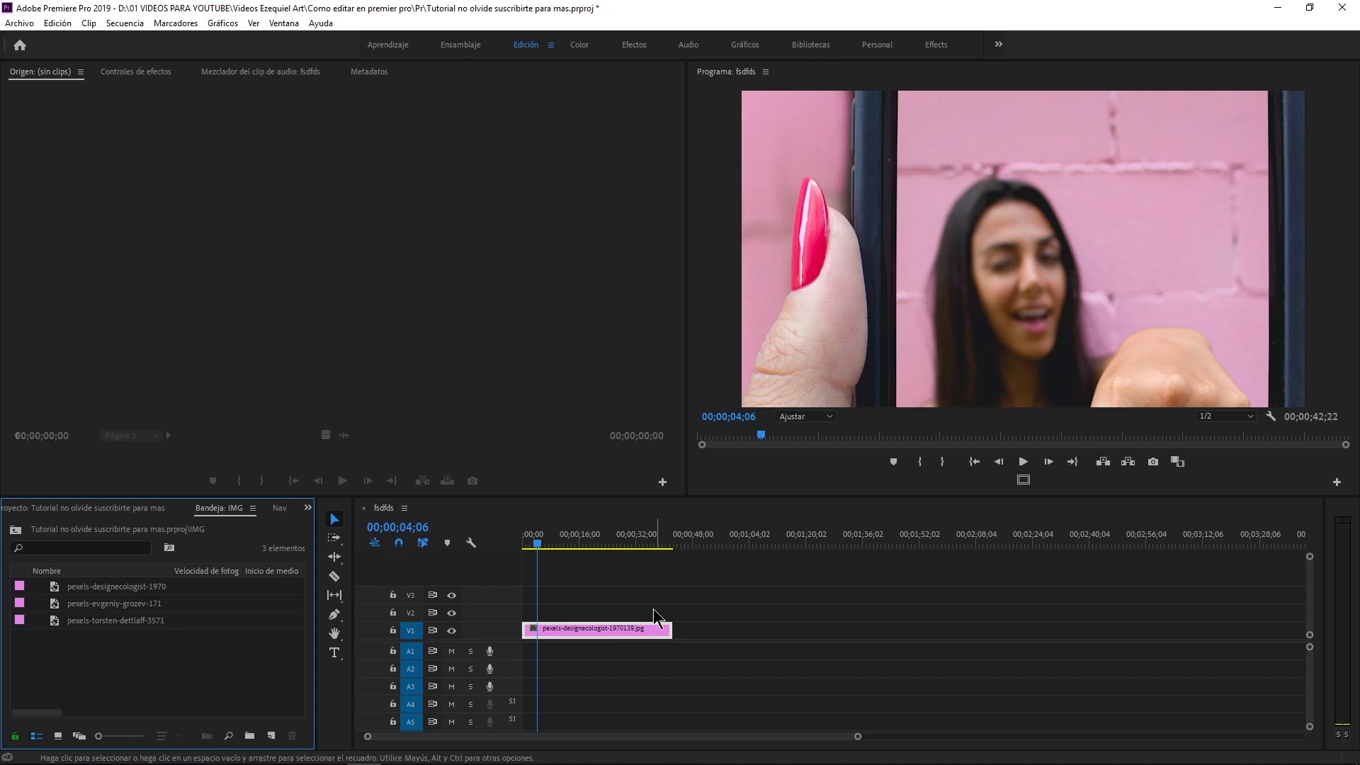
left_click(573, 645)
Select the V1 image and scrub its Effect Controls Scale down to about 54%.
left_click(160, 73)
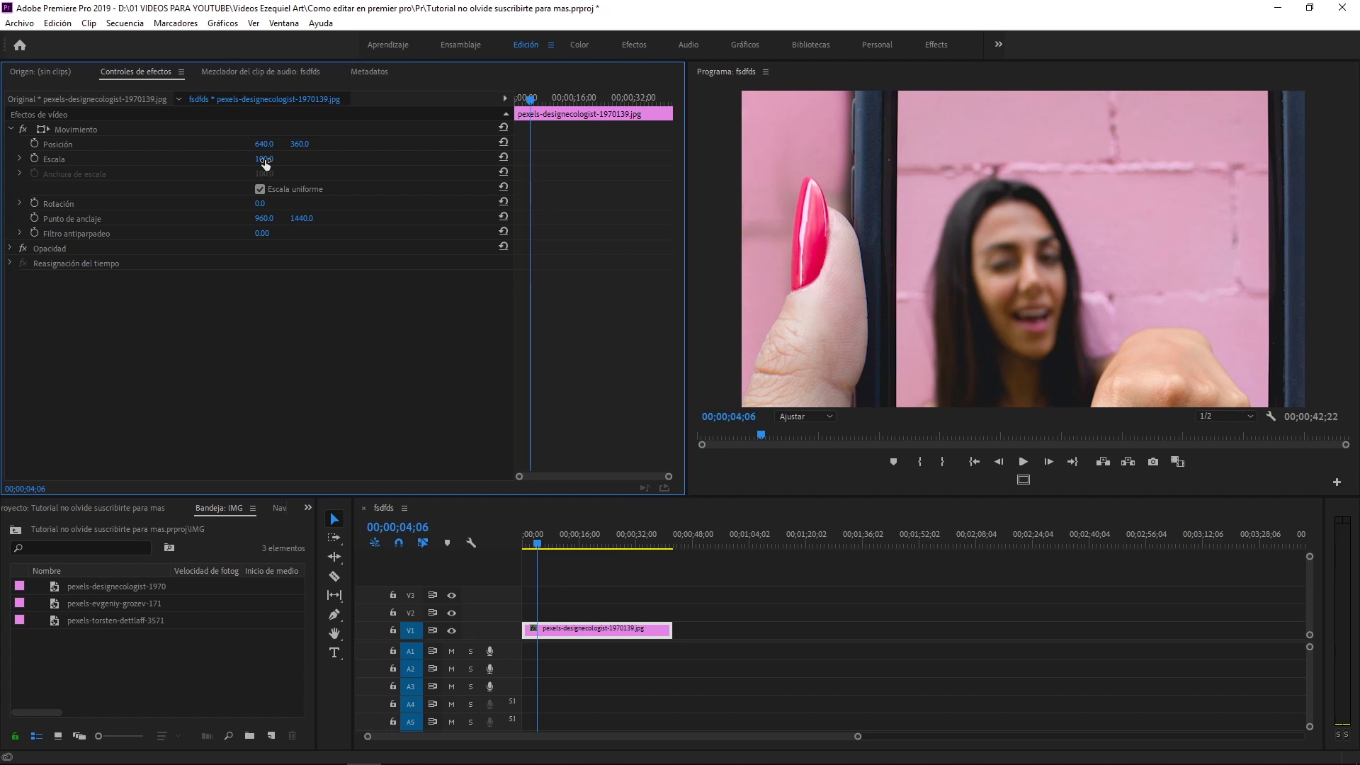
left_click(616, 630)
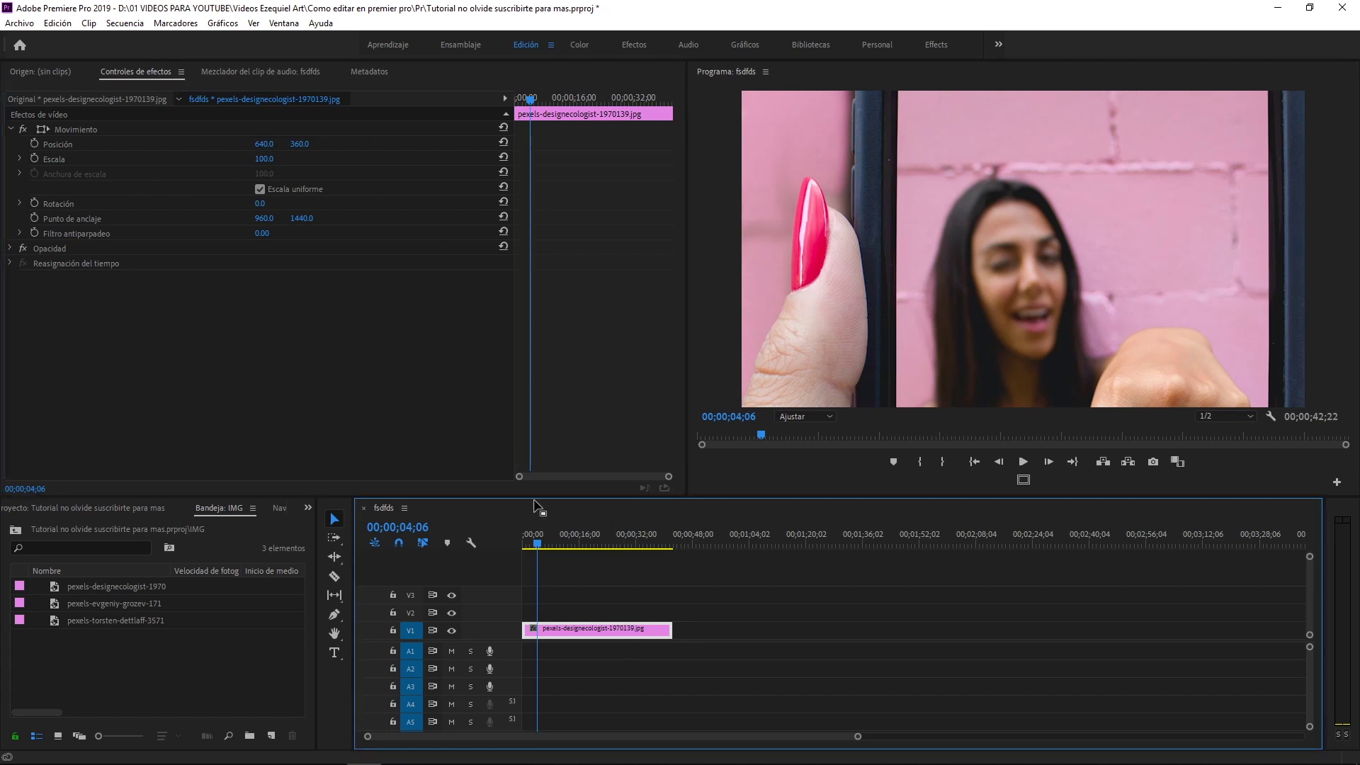
left_click(654, 610)
left_click(599, 630)
mouse_move(263, 159)
left_mouse_down()
mouse_move(207, 159)
mouse_move(241, 158)
left_mouse_up()
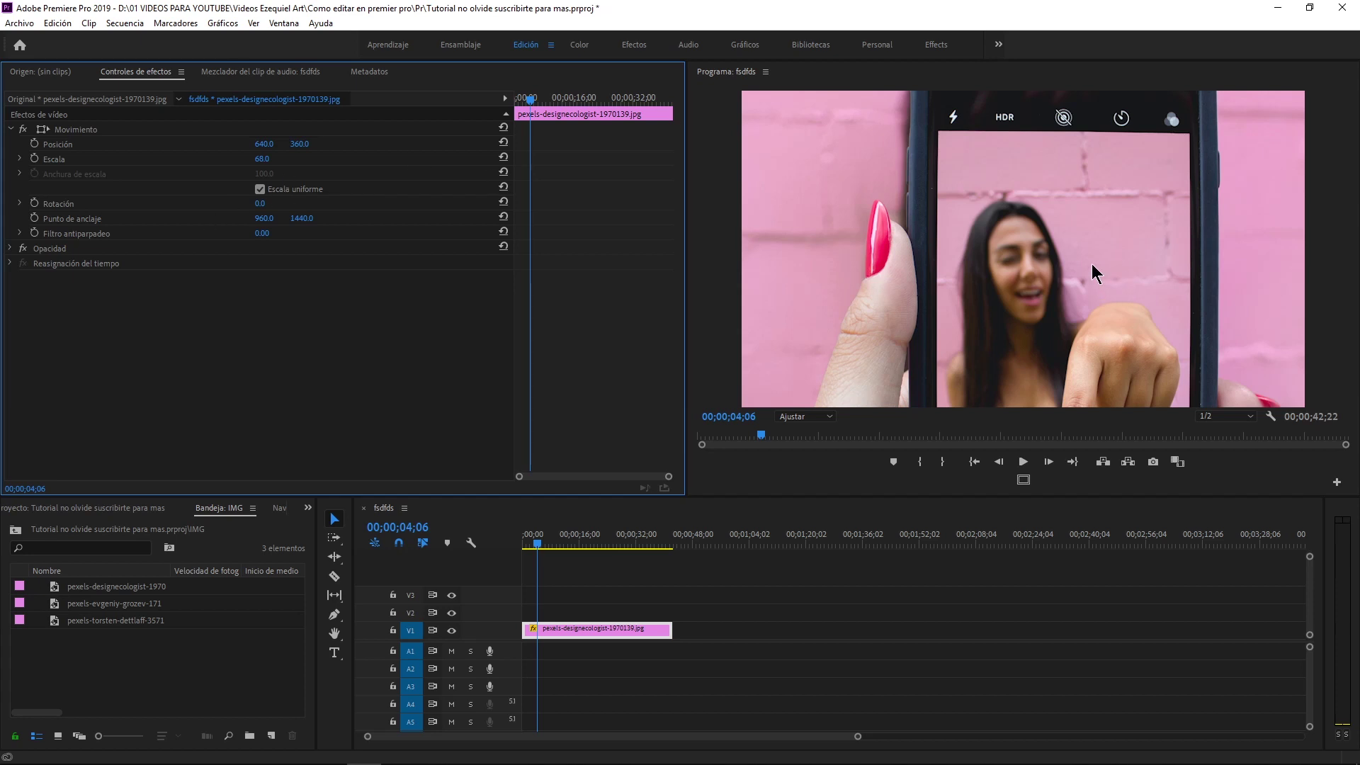
Resize and move the image in the program monitor to Scale 74, Position 696.4/-207.
left_click(1082, 239)
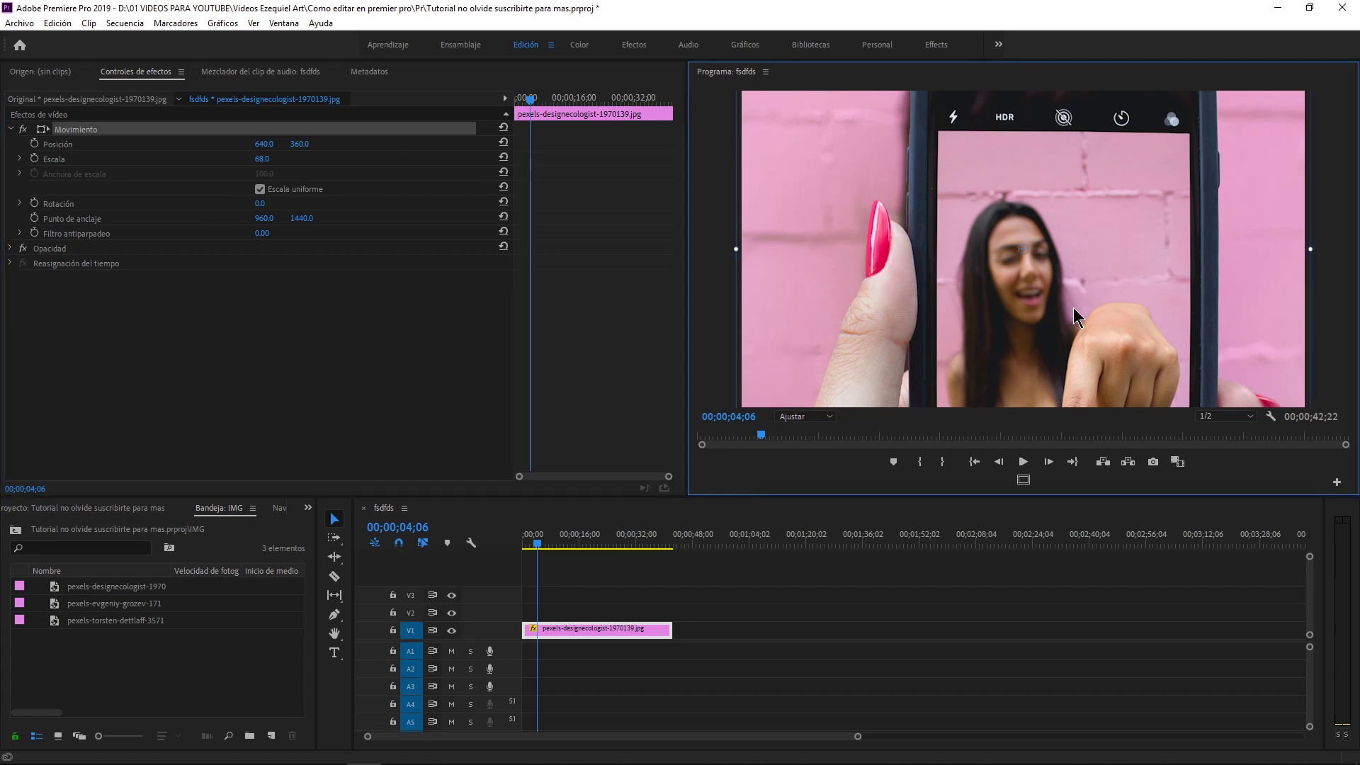
left_click_drag(739, 247, 725, 248)
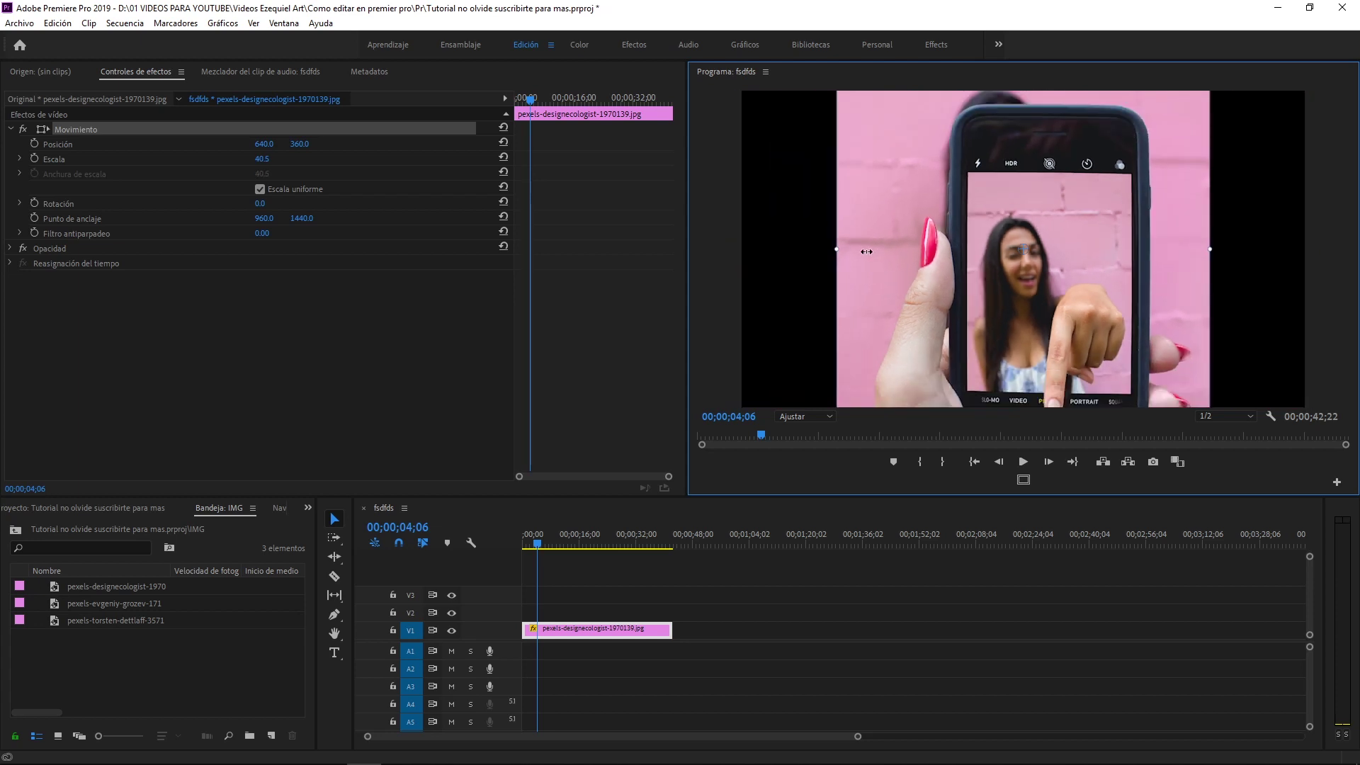
left_click_drag(779, 251, 740, 248)
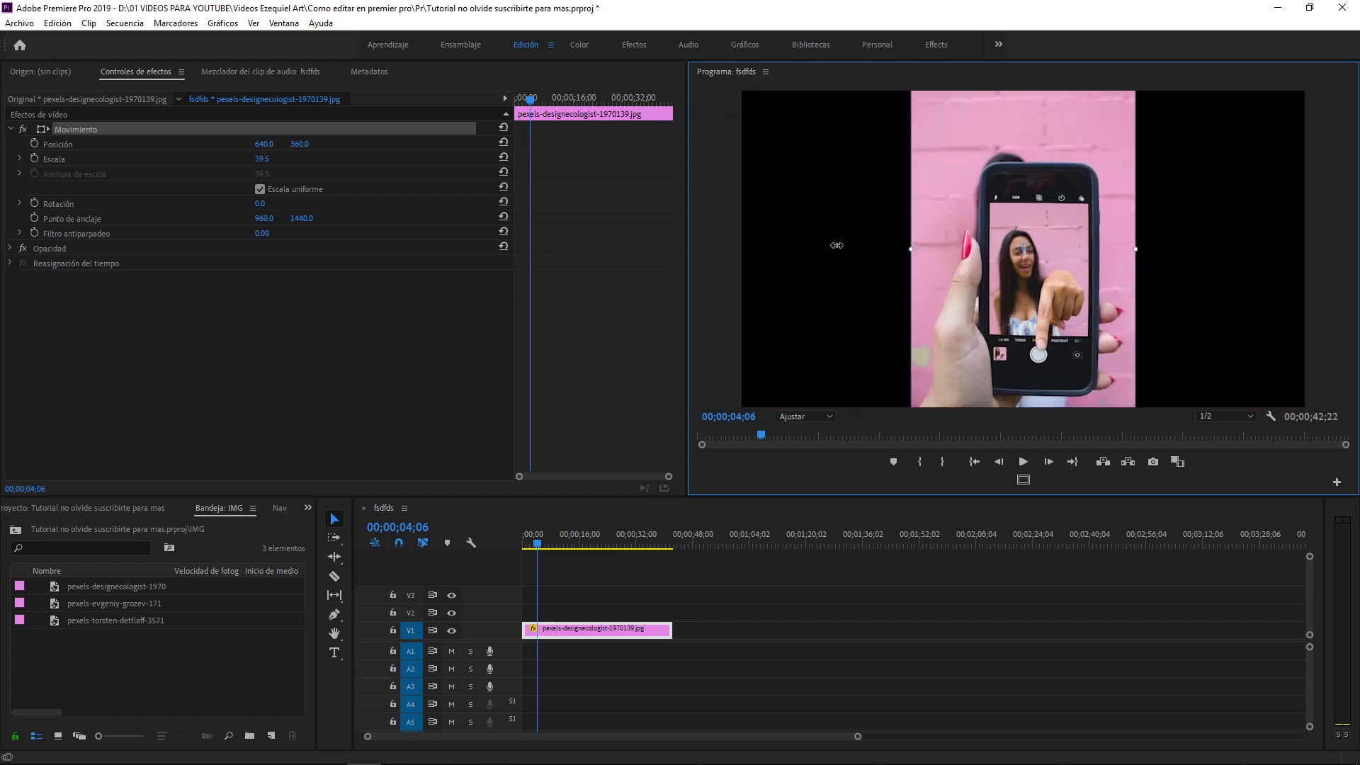
mouse_move(1047, 341)
left_mouse_down()
mouse_move(1042, 112)
mouse_move(1062, 152)
left_mouse_up()
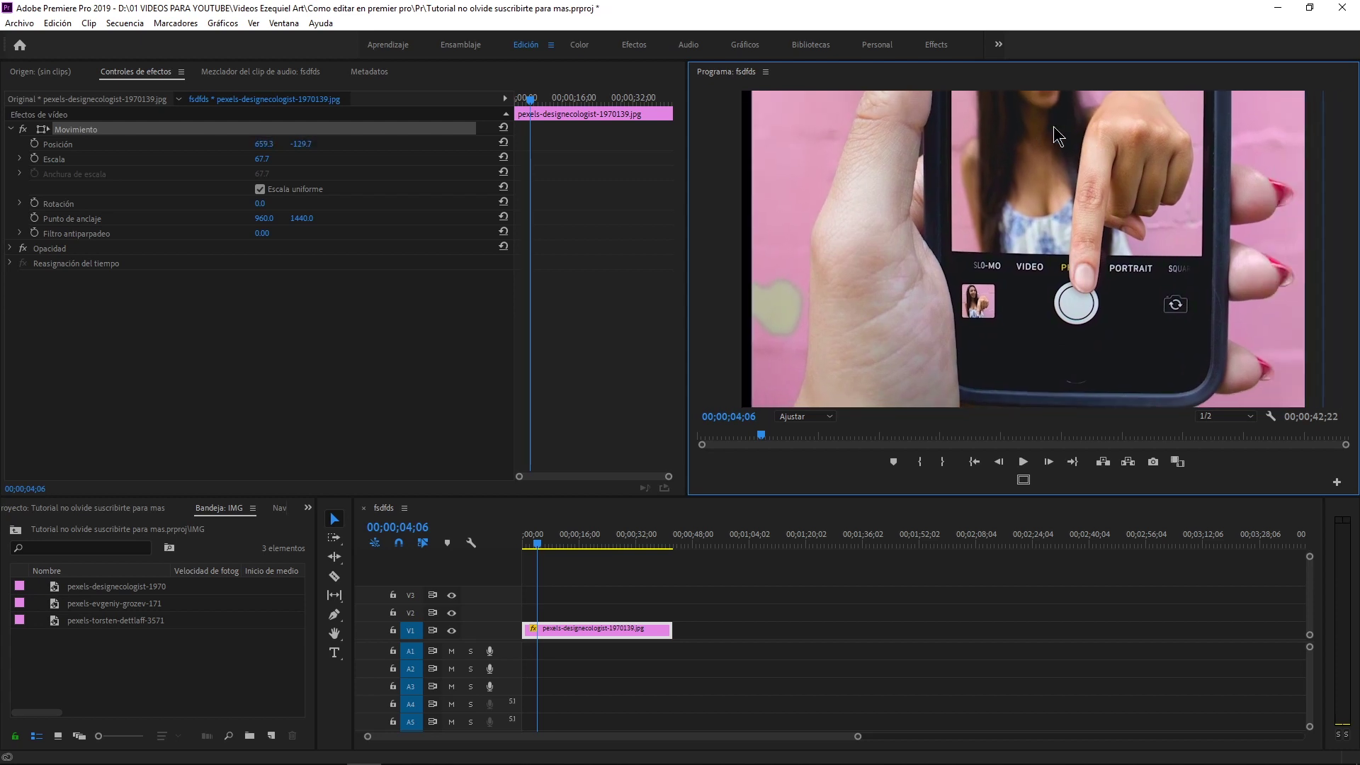
left_click_drag(926, 177, 912, 250)
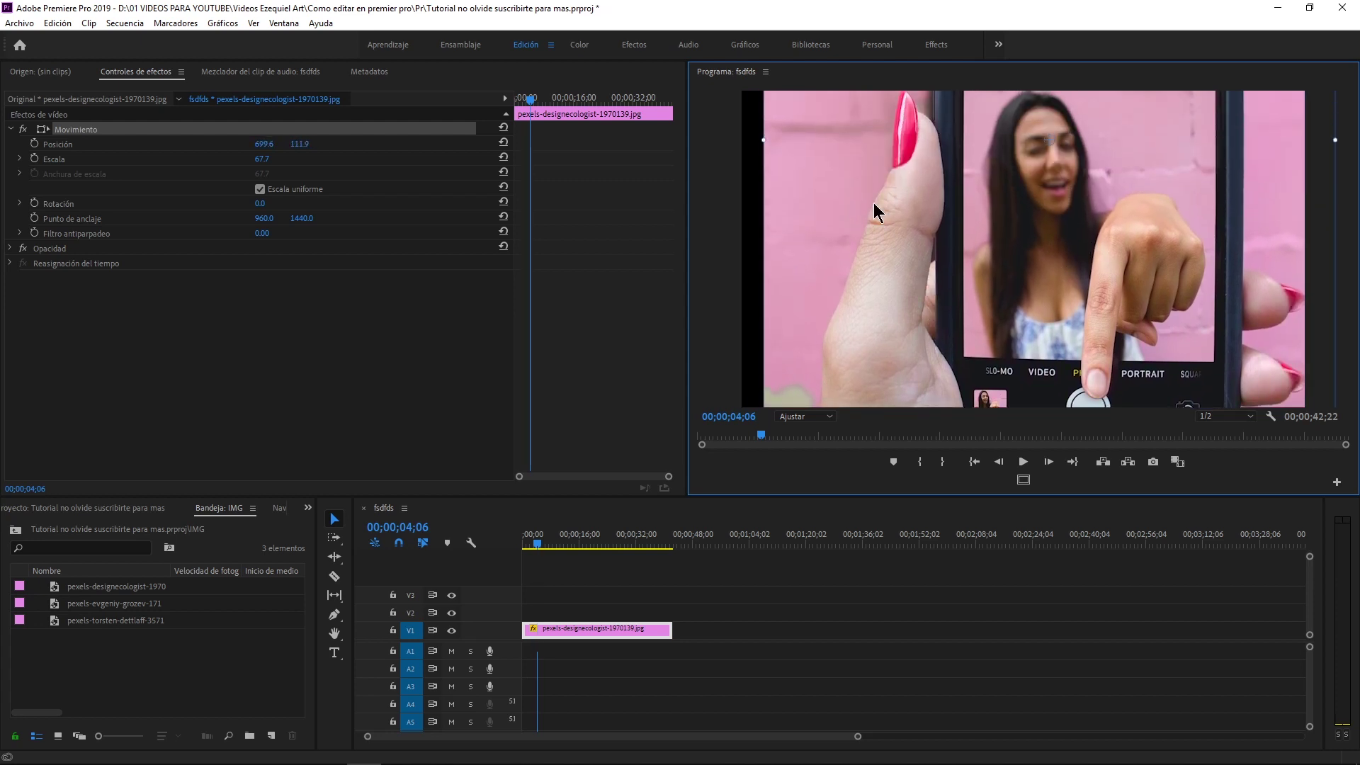
left_click_drag(768, 139, 737, 139)
mouse_move(924, 253)
left_mouse_down()
mouse_move(932, 146)
mouse_move(918, 103)
left_mouse_up()
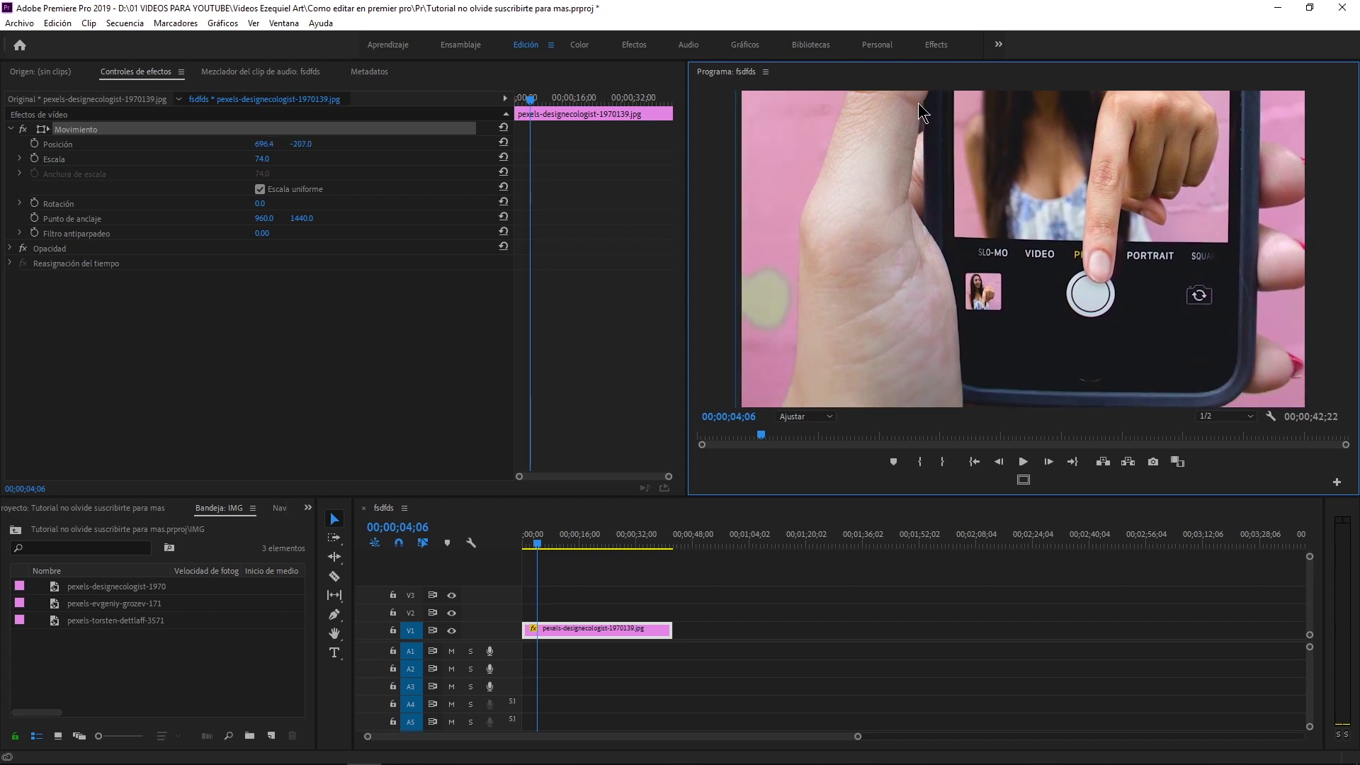
left_click(601, 594)
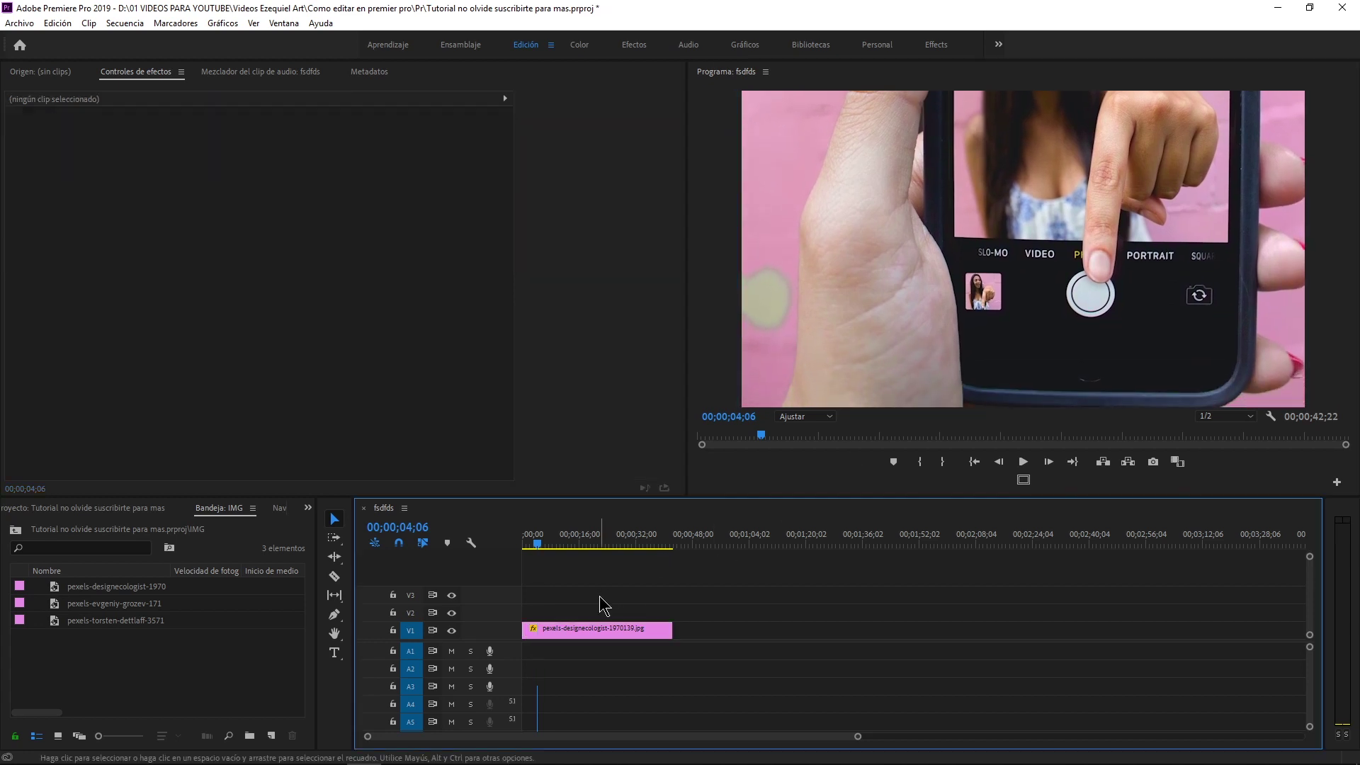
Add a 'Hola' text box over the phone image and open its font list.
left_click(334, 653)
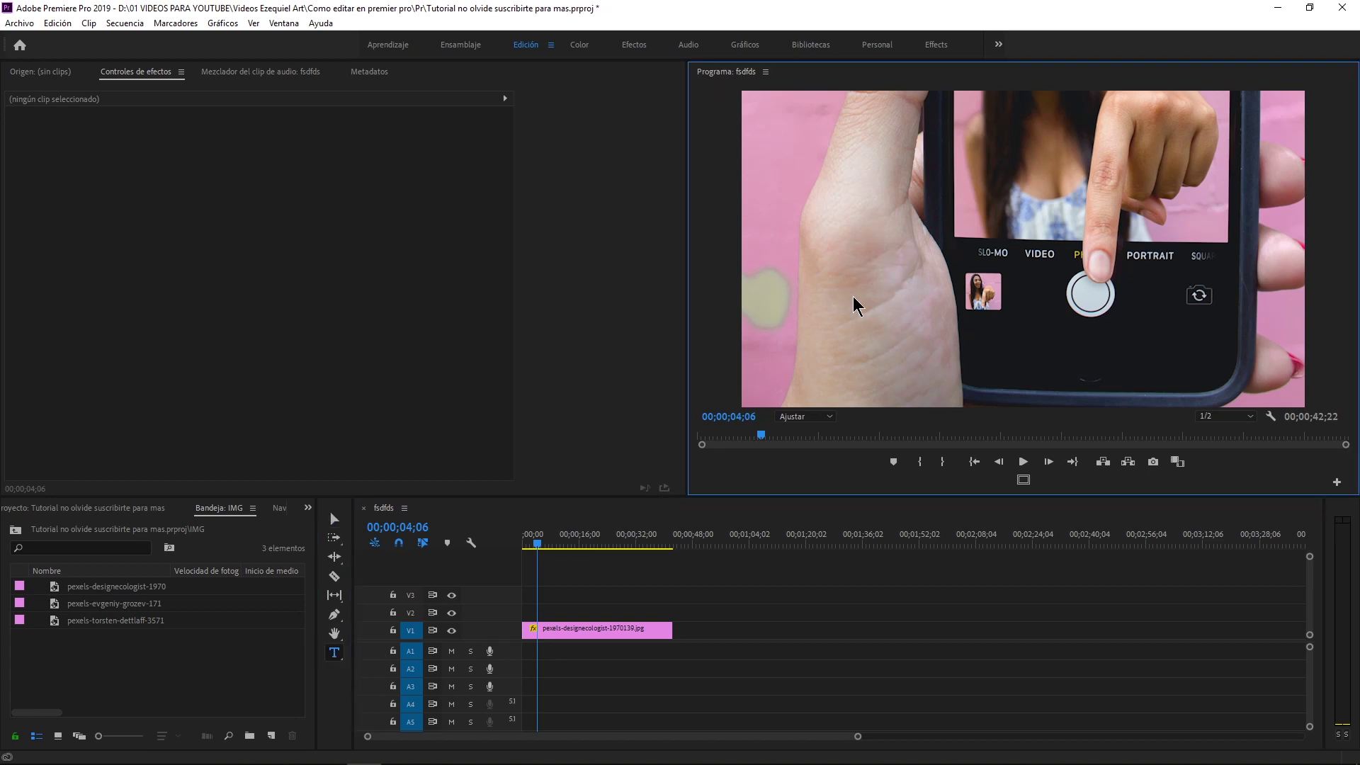
left_click(903, 326)
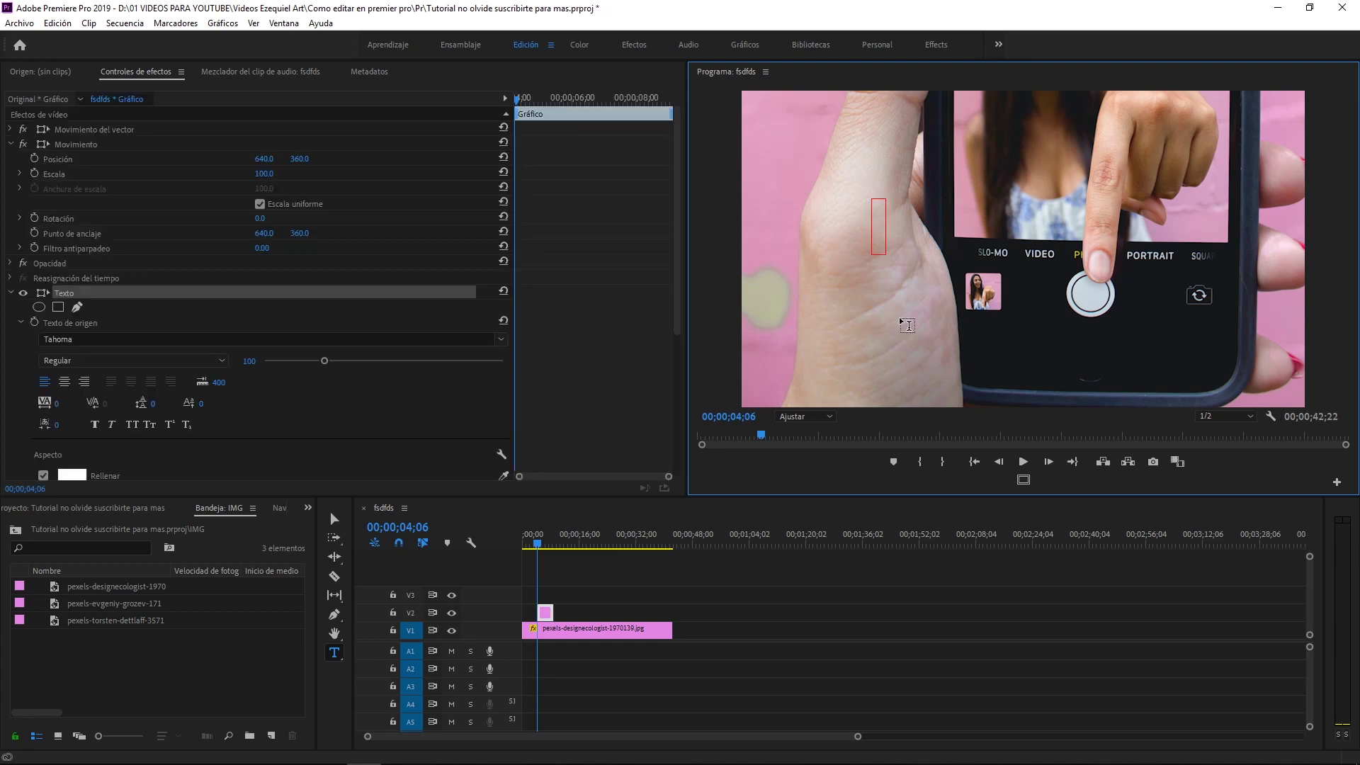
type("Hola")
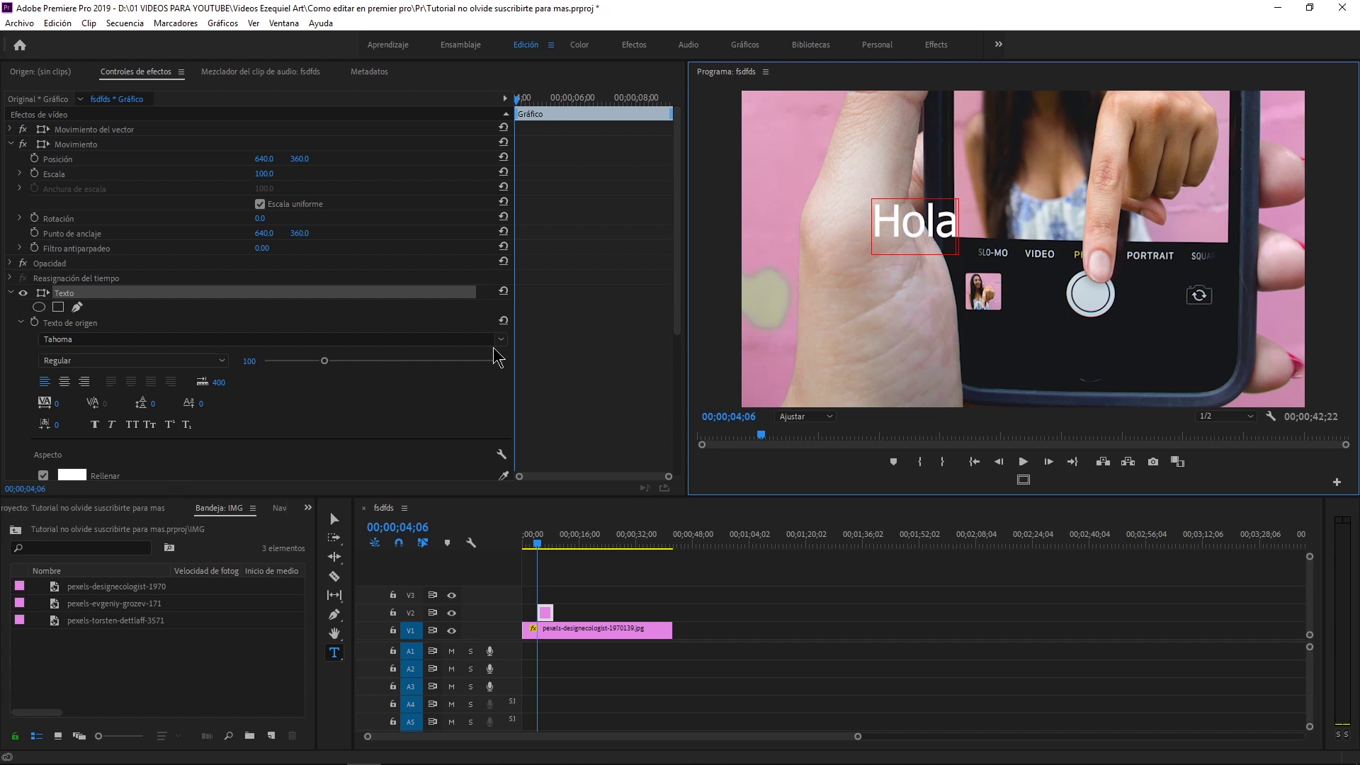
double_click(915, 224)
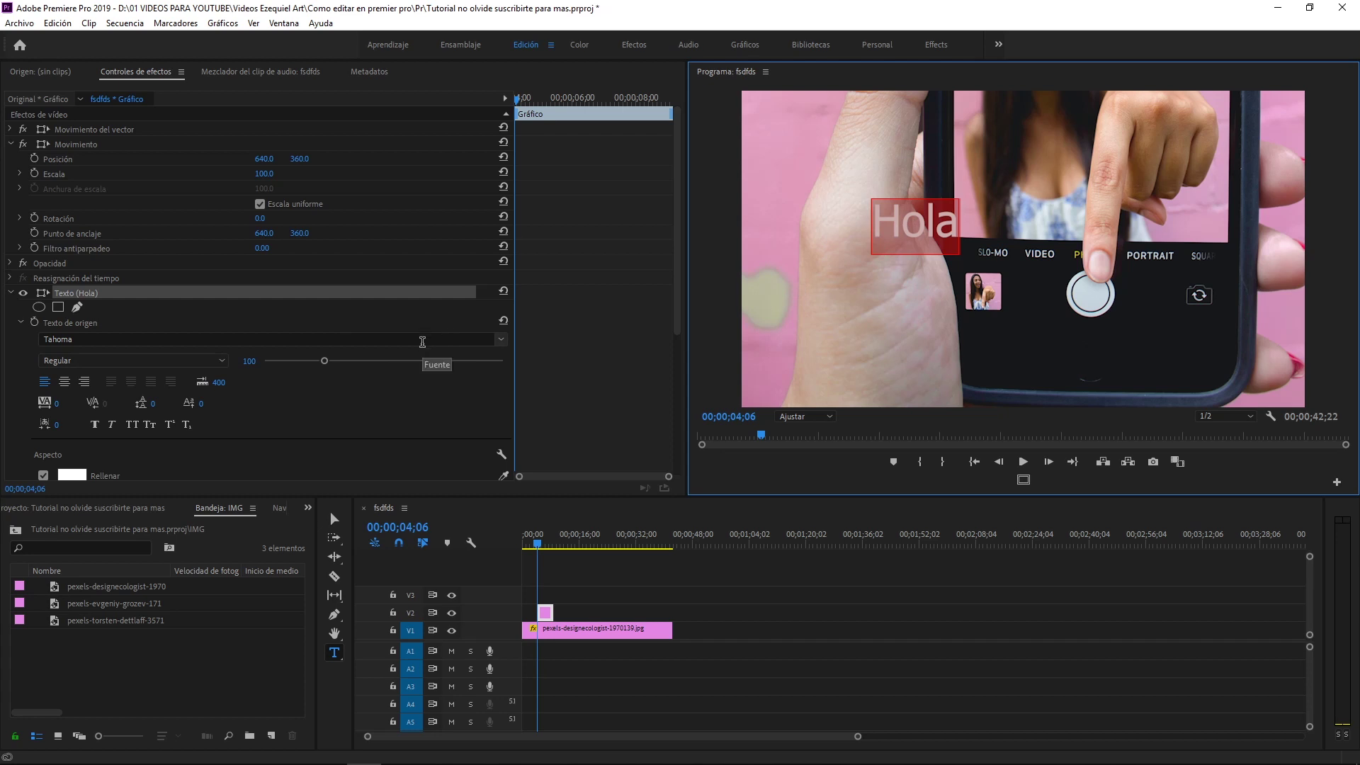
left_click(423, 339)
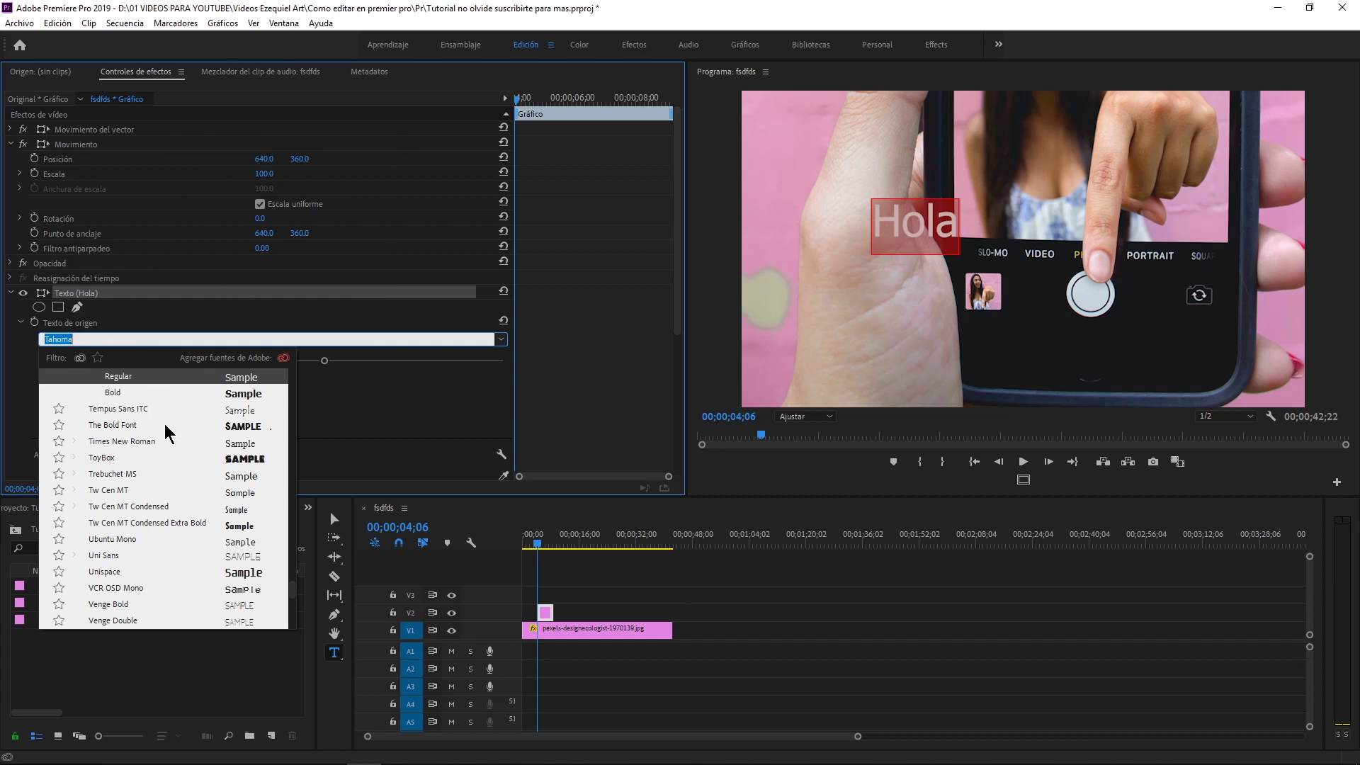
Set the HOLA text to The Bold Font and enable its drop shadow.
left_click(115, 426)
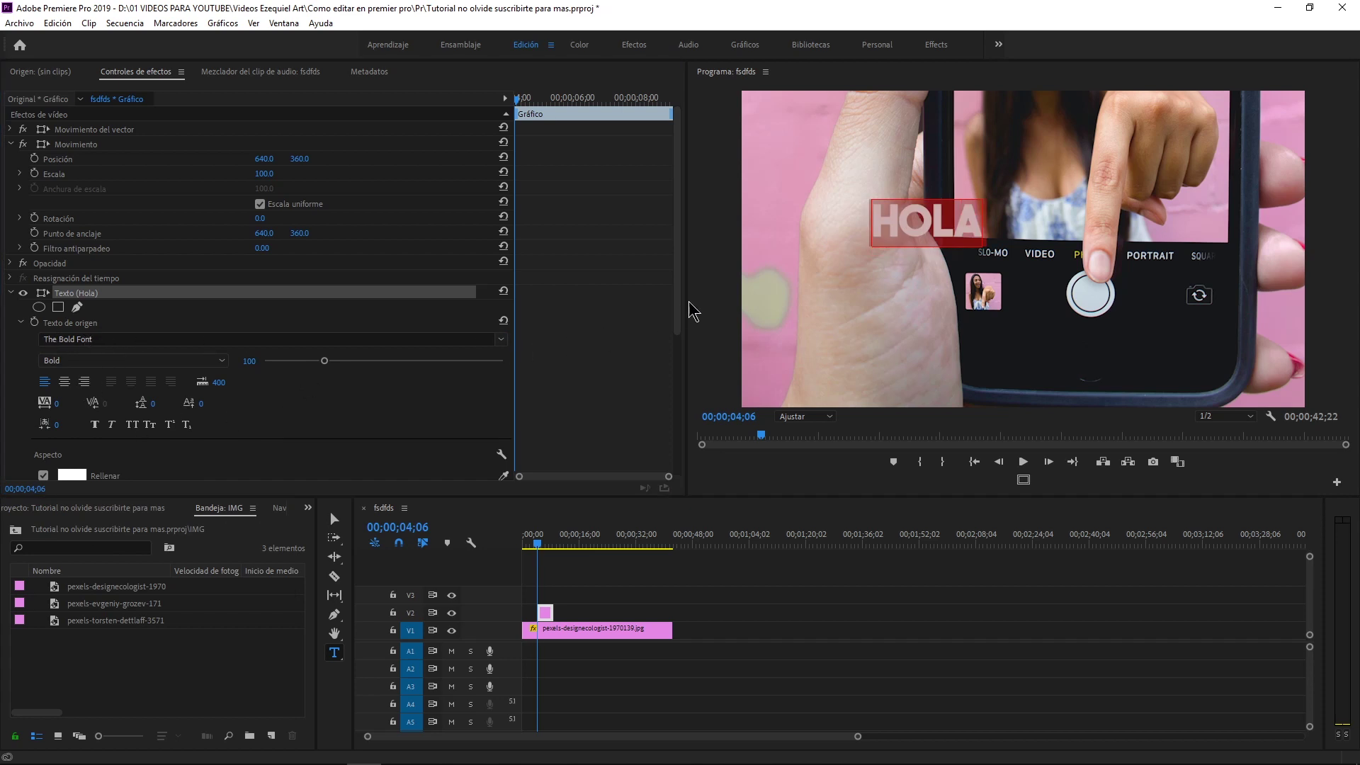
left_click_drag(678, 291, 678, 415)
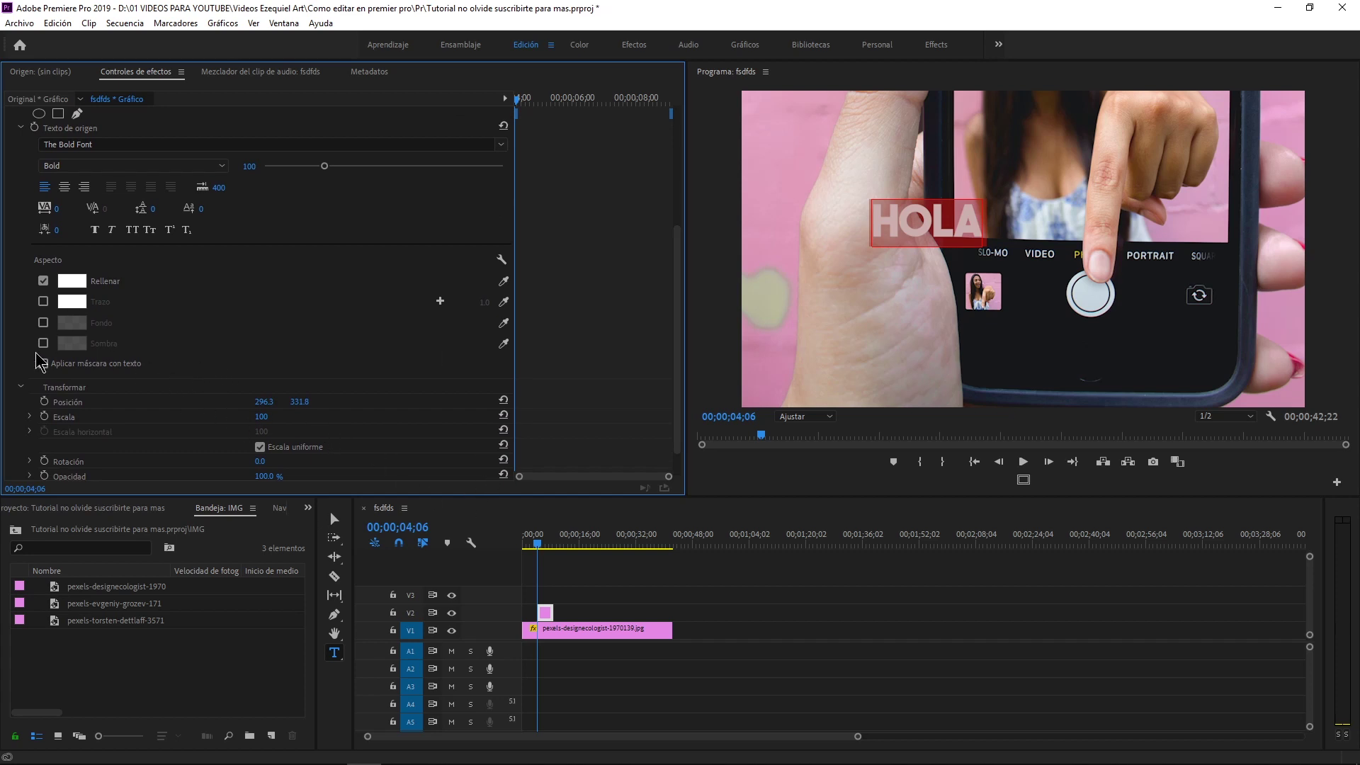
left_click(978, 220)
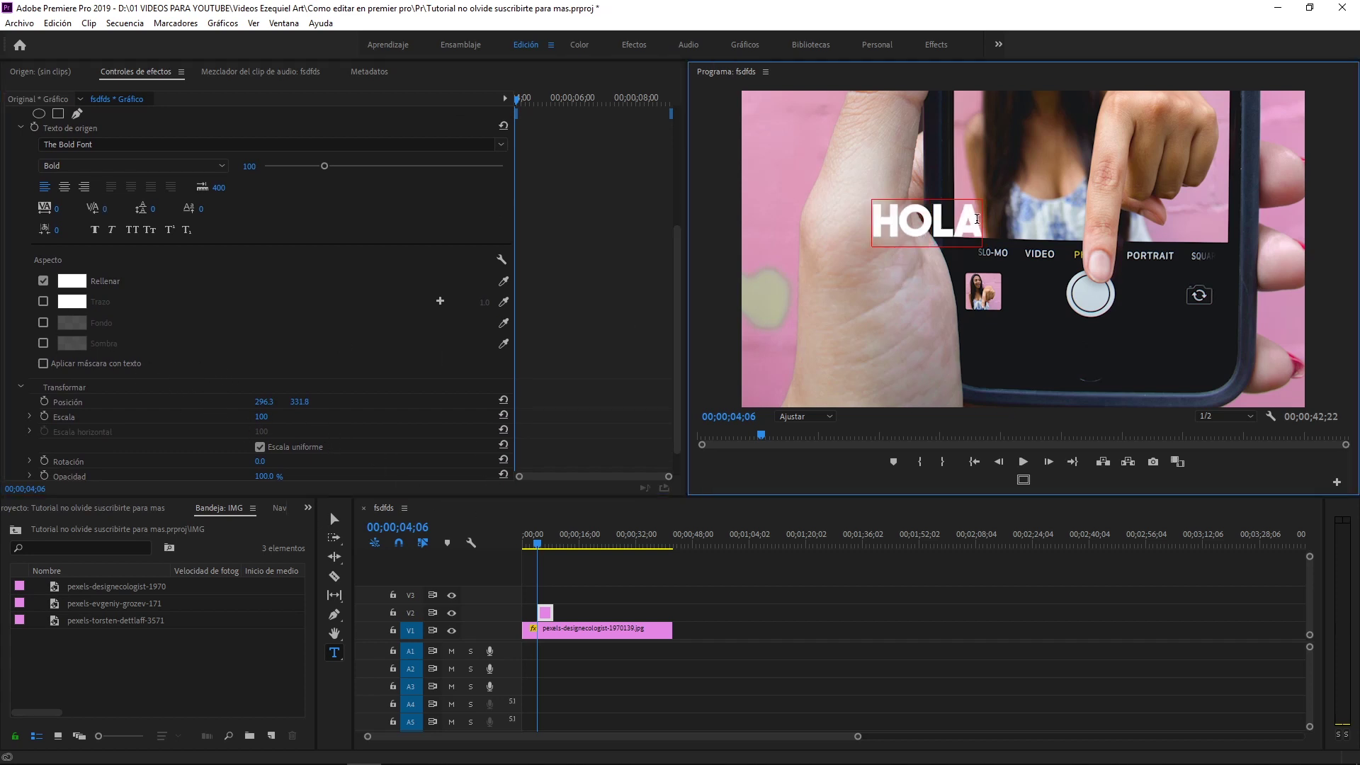
left_click_drag(976, 219, 883, 231)
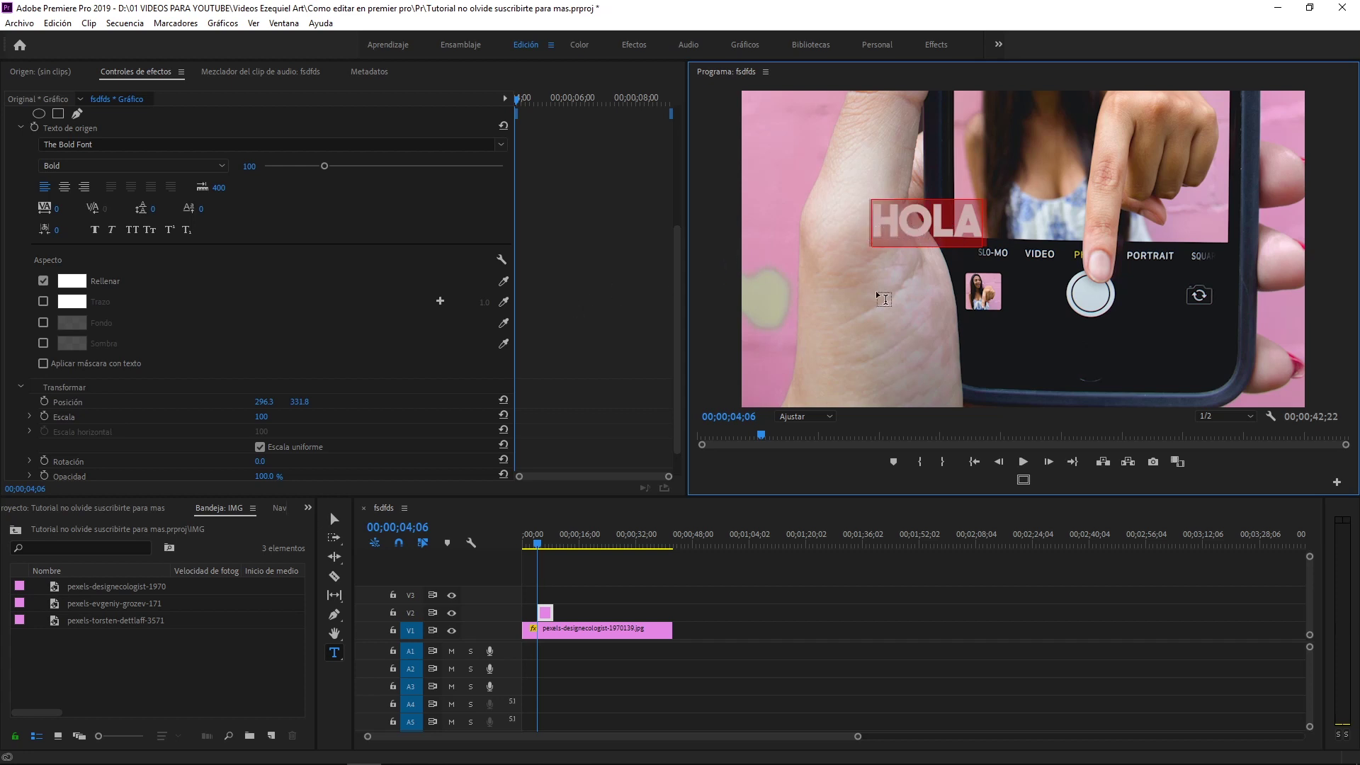
left_click(335, 653)
left_click(43, 344)
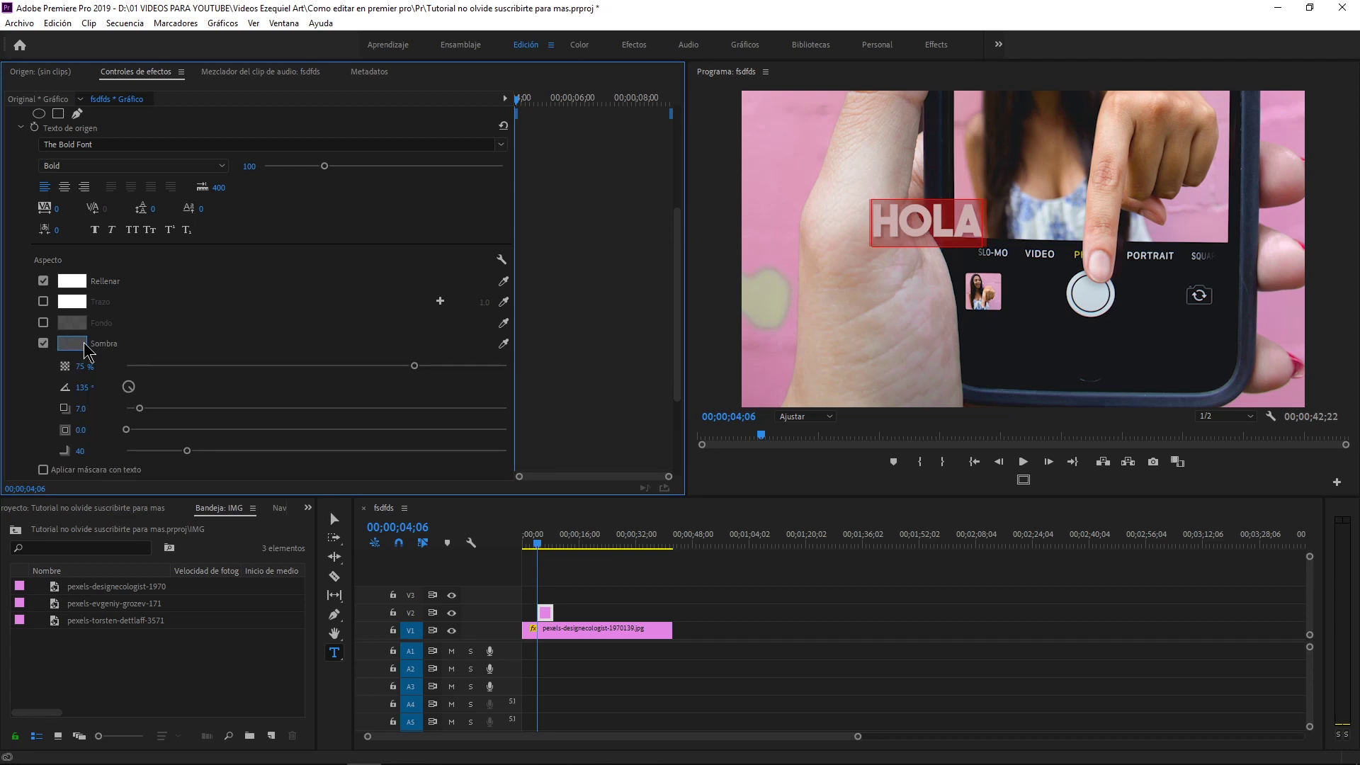
Make the text's shadow pure black (000000) at 100% opacity.
left_click(71, 343)
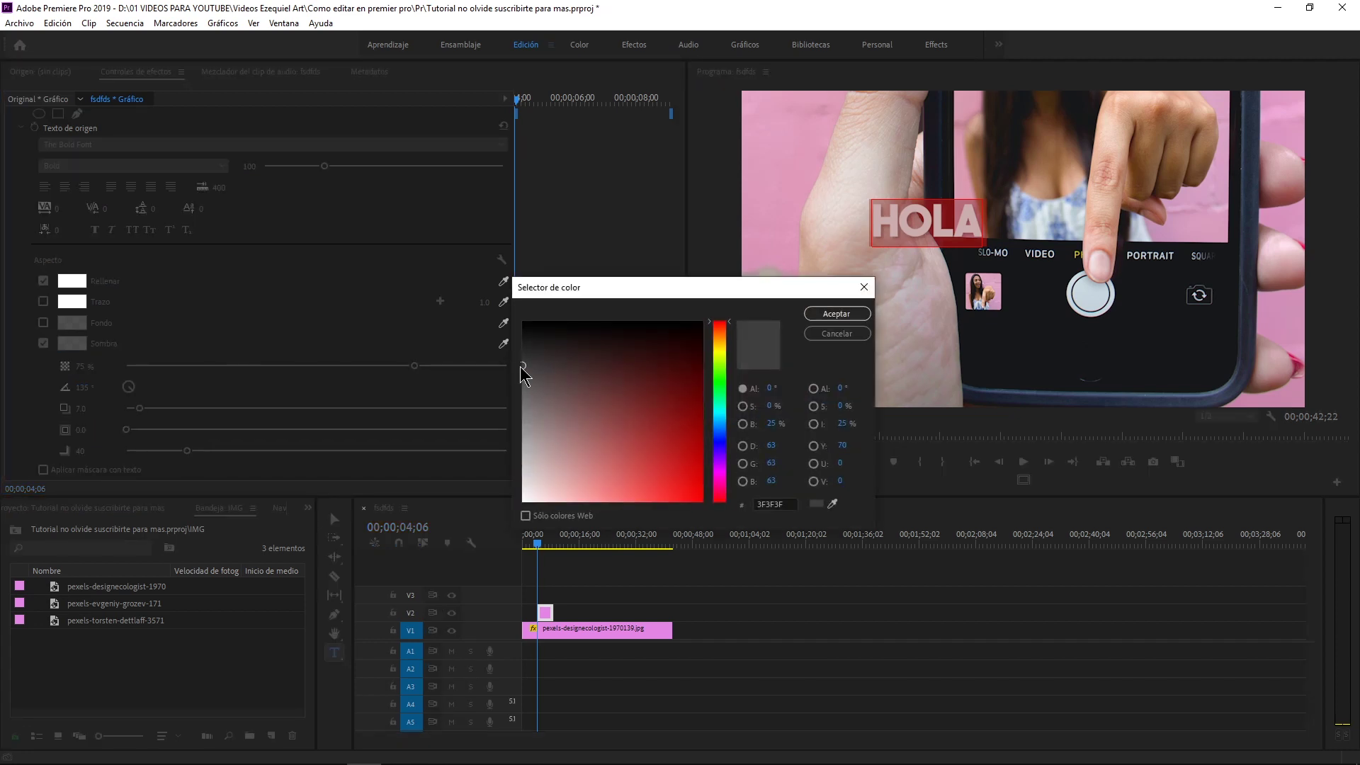
left_click_drag(530, 339, 517, 310)
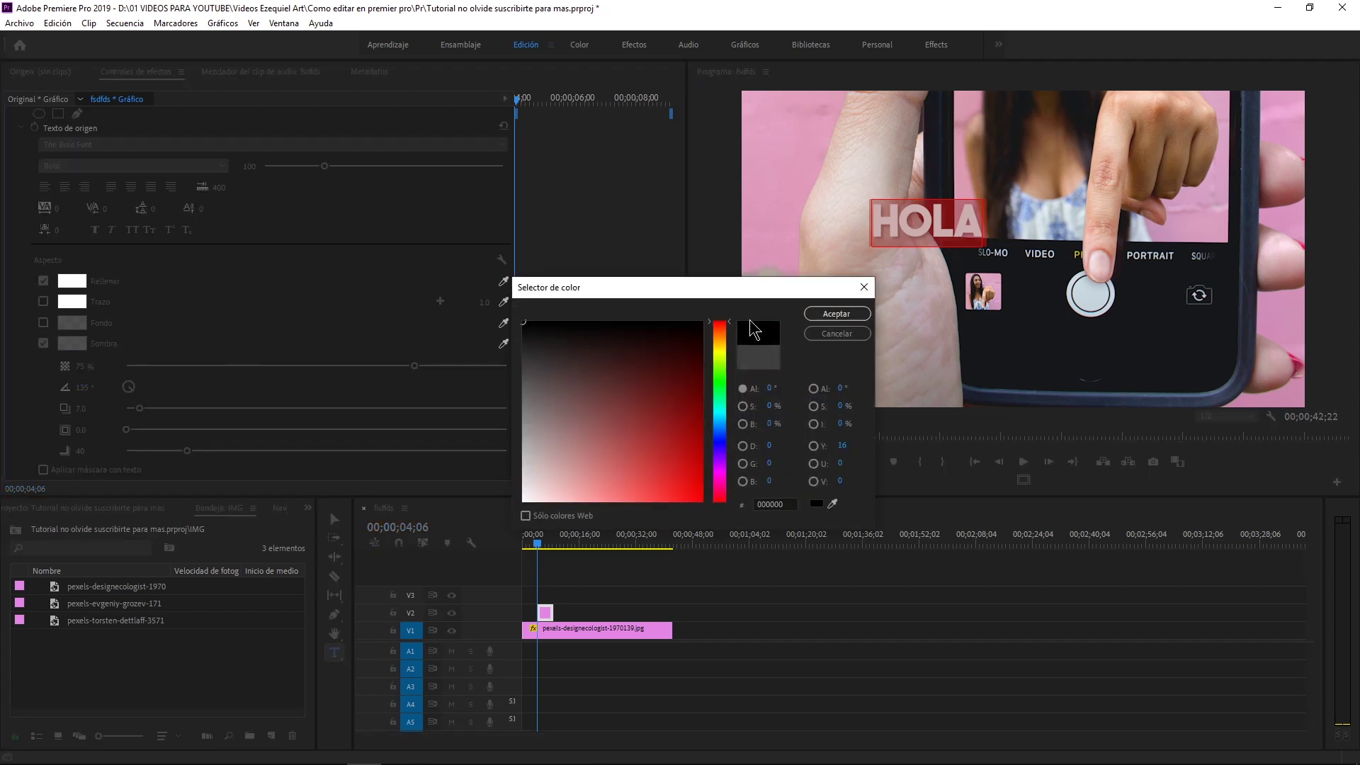
left_click(837, 313)
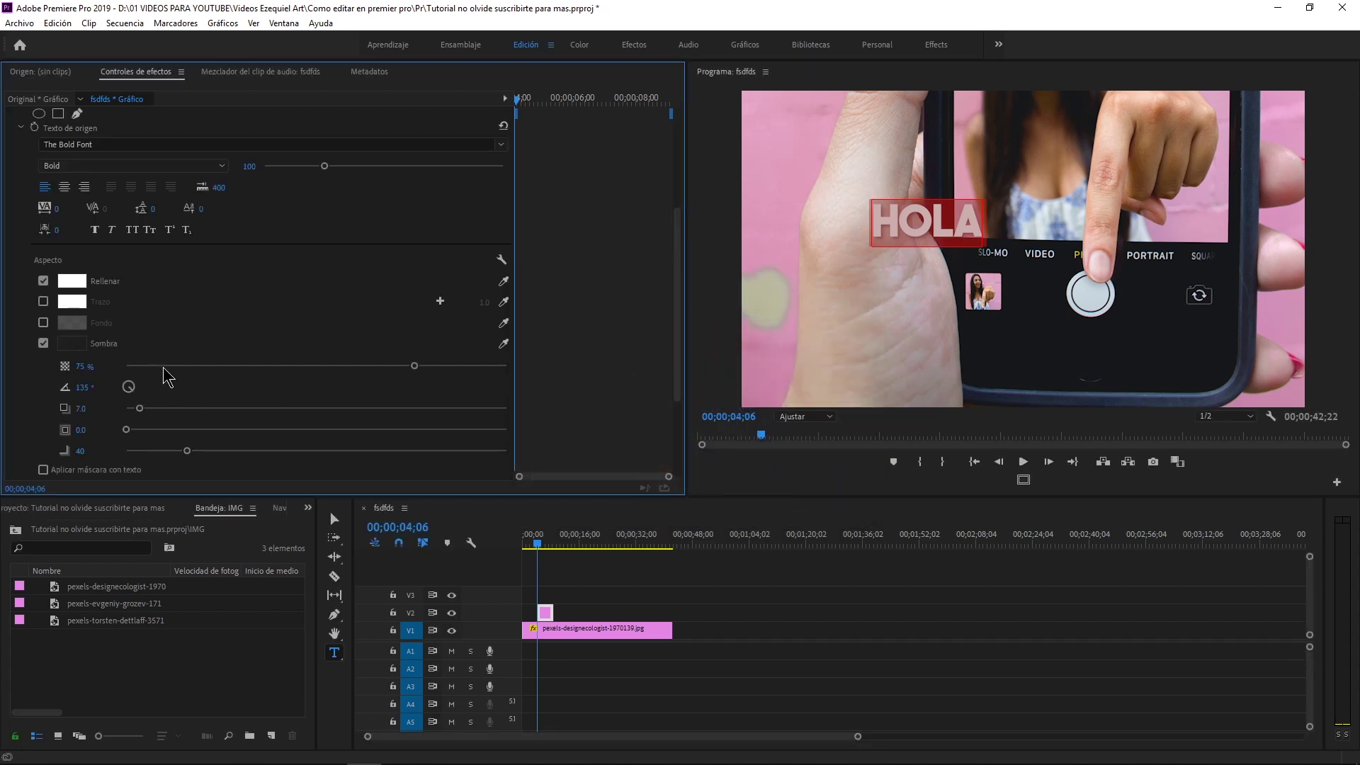
left_click_drag(414, 365, 570, 384)
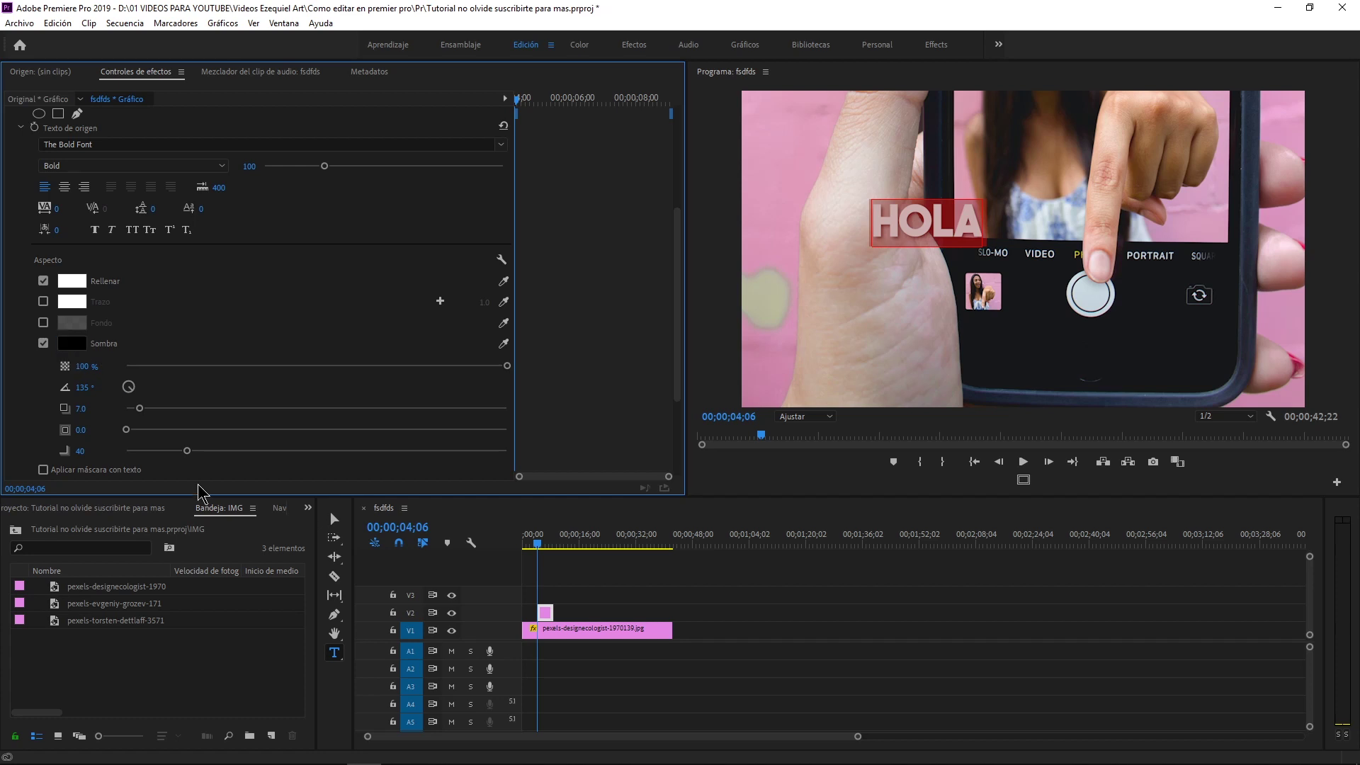
Move HOLA down to the lower left of the frame over the hand.
left_click(334, 519)
mouse_move(957, 239)
left_mouse_down()
mouse_move(864, 344)
mouse_move(909, 348)
left_mouse_up()
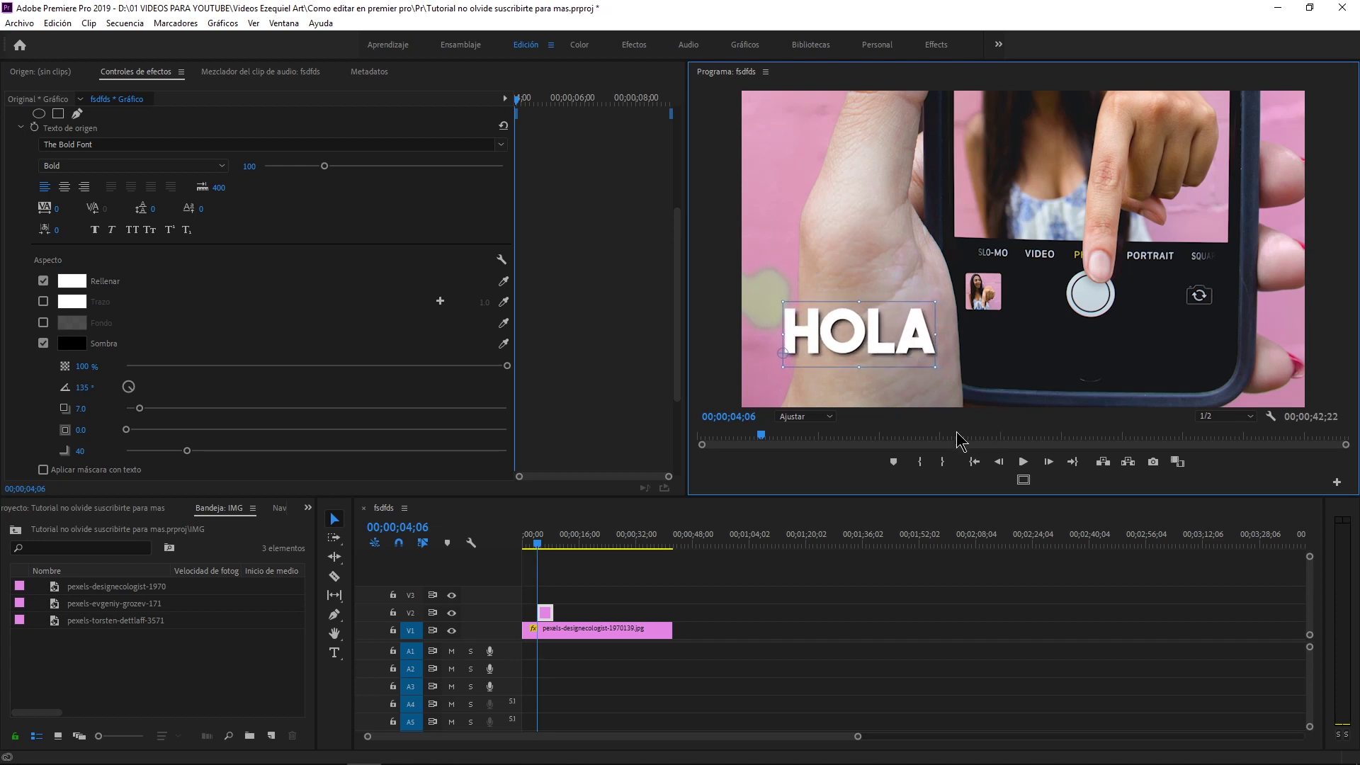
left_click(639, 559)
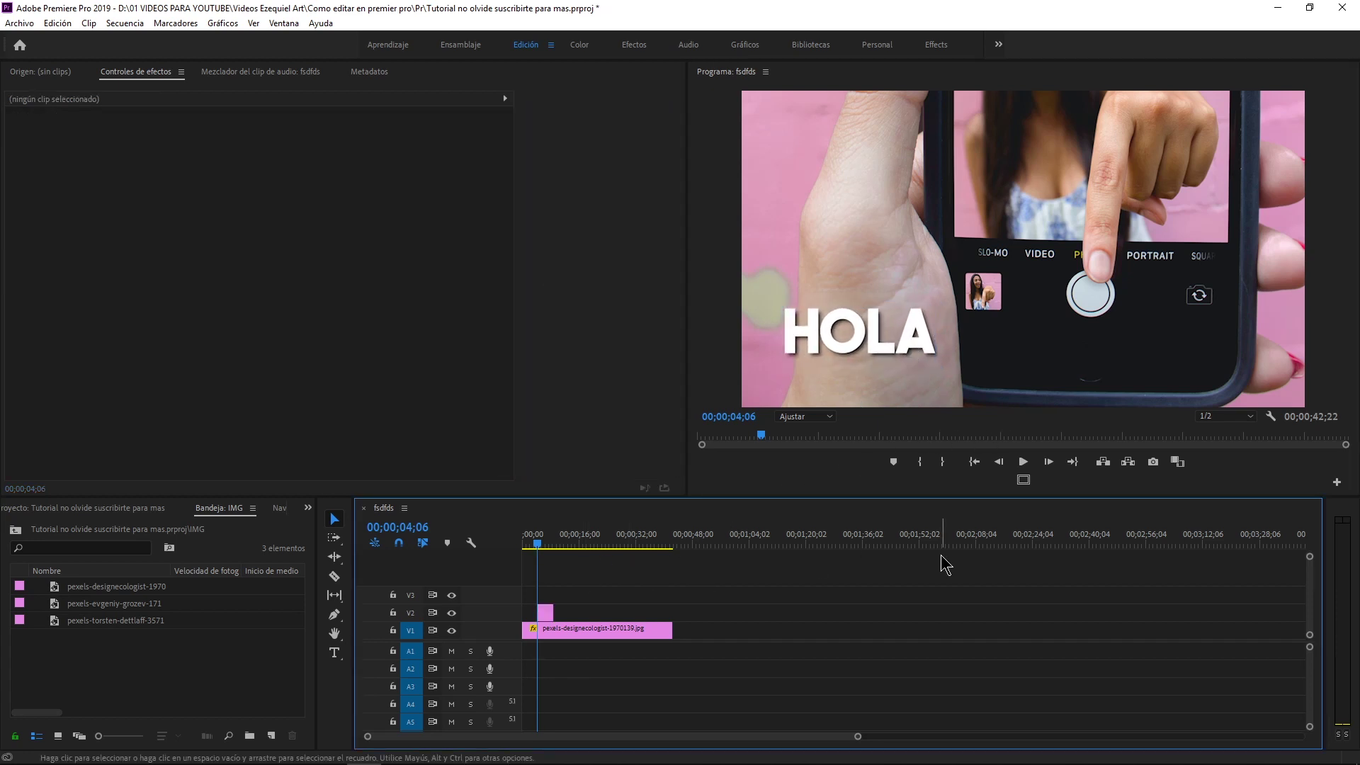
Play the sequence from just before the title to preview HOLA appearing.
left_click(536, 539)
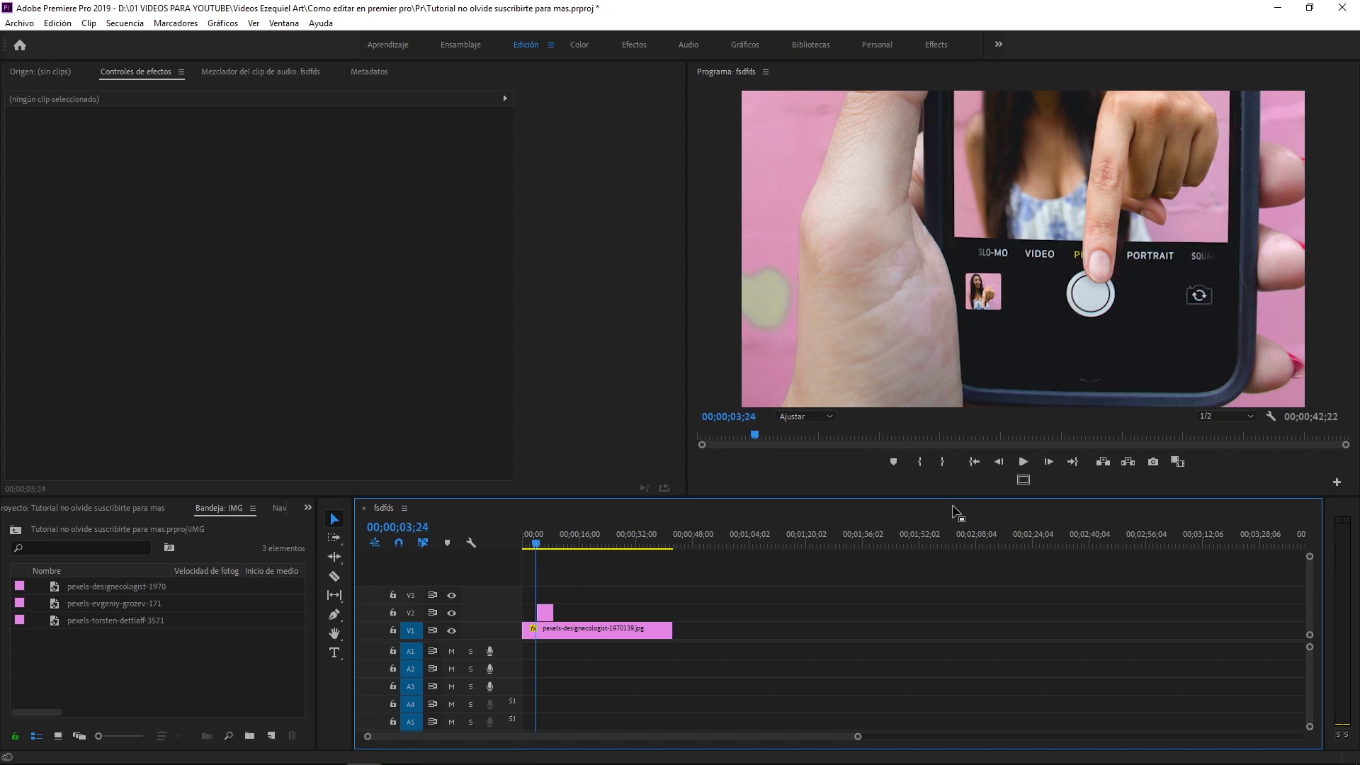
left_click(1022, 464)
left_click(1023, 464)
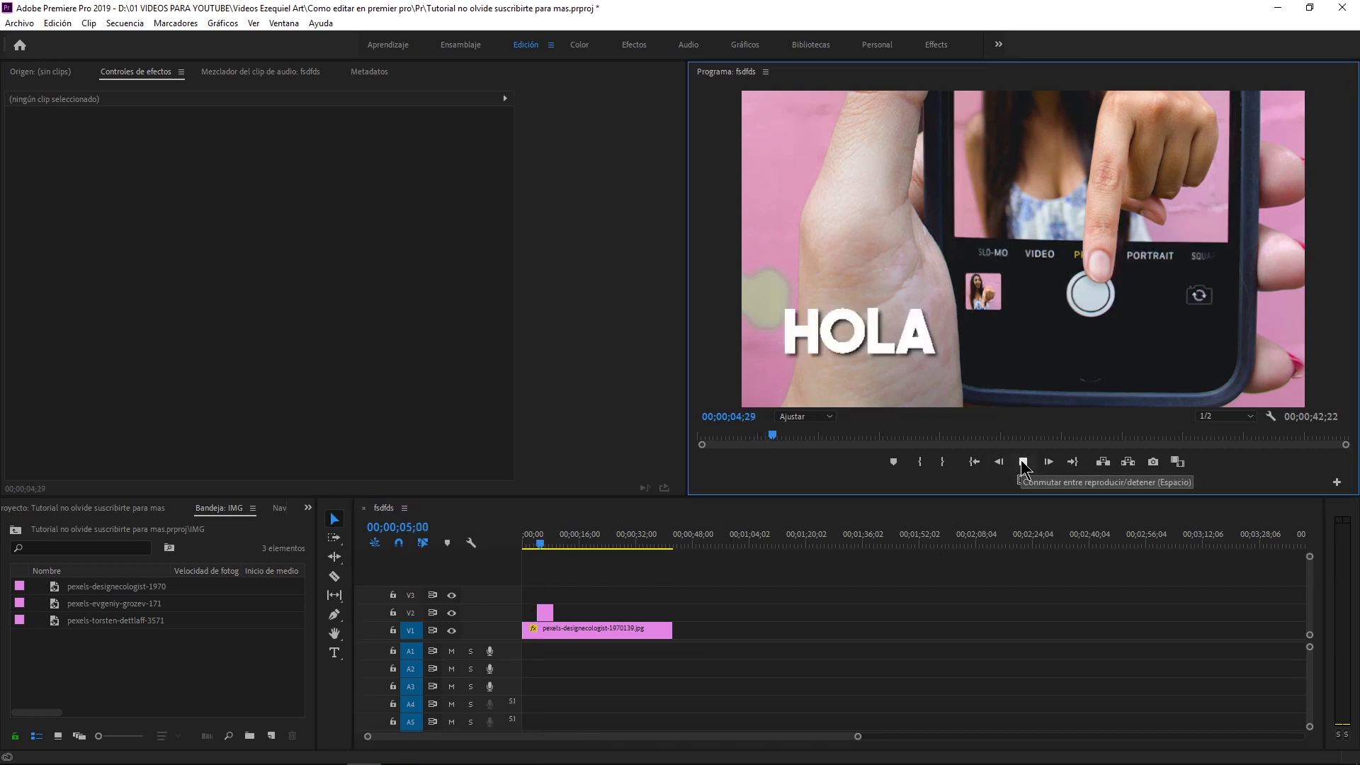
left_click_drag(858, 736, 713, 736)
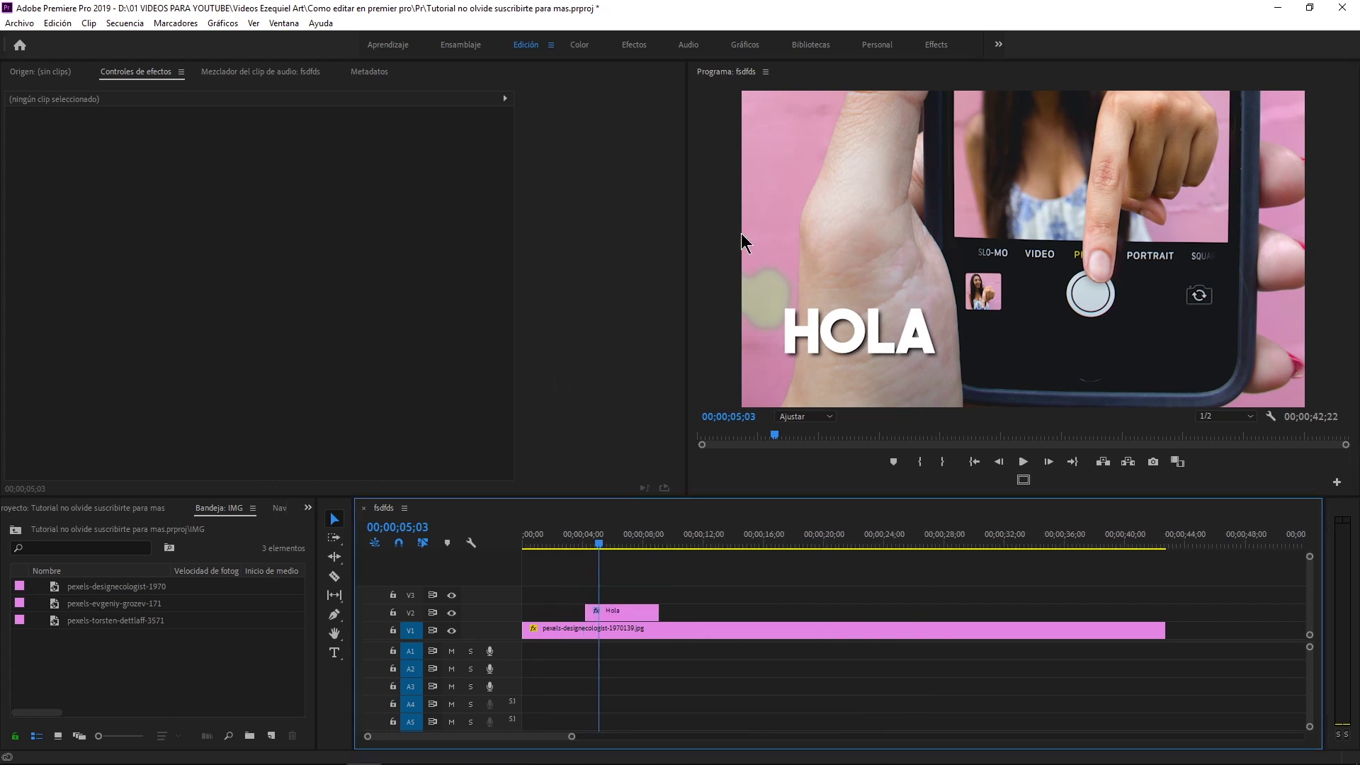
Bring the Efectos panel up in the lower-left panel group.
left_click(307, 508)
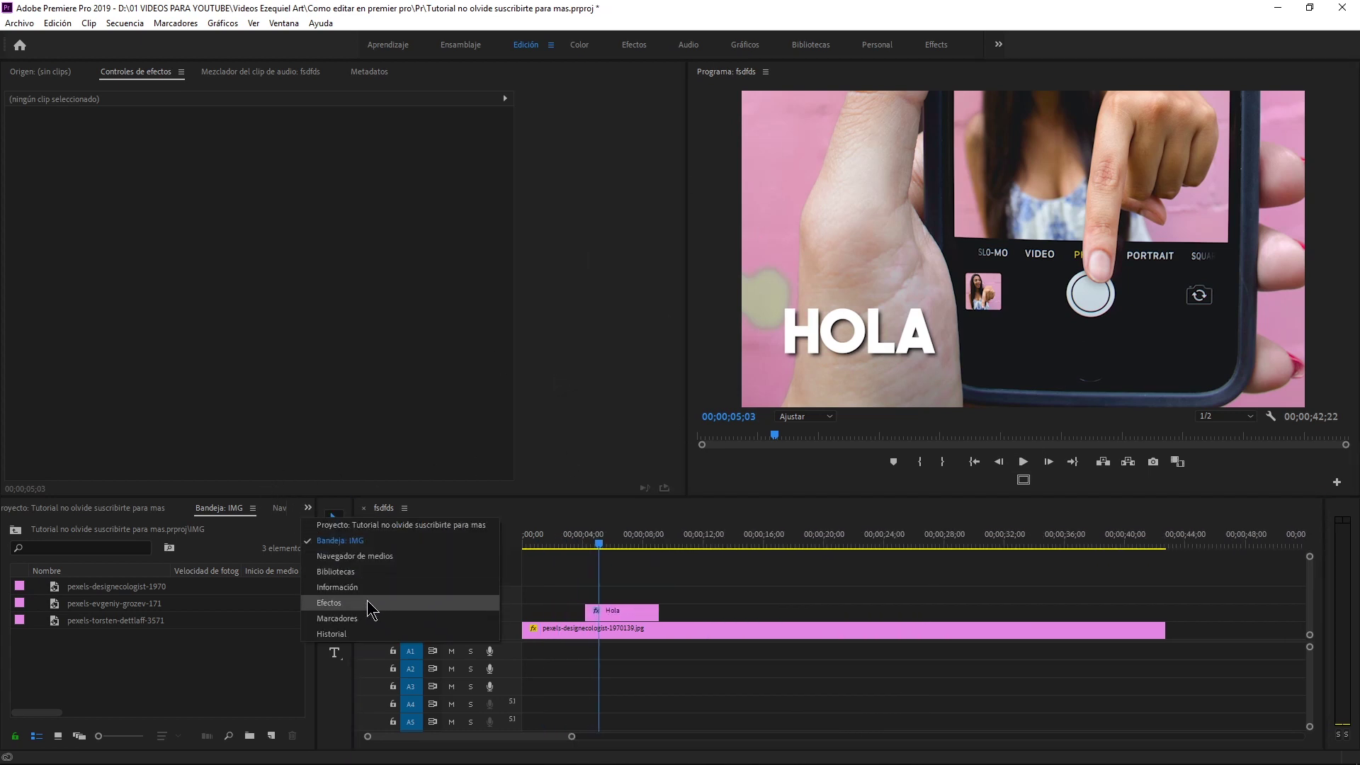
left_click(309, 511)
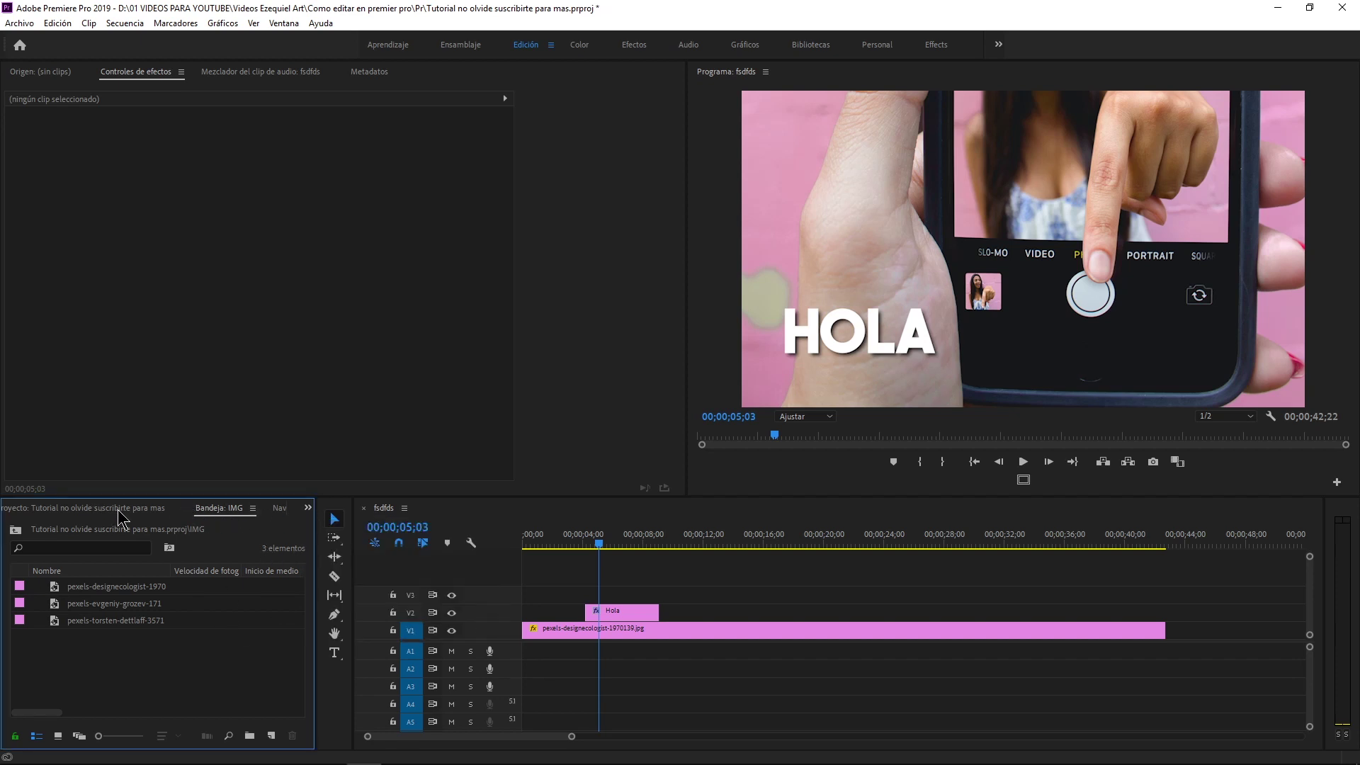
left_click(307, 511)
left_click(313, 528)
left_click(307, 507)
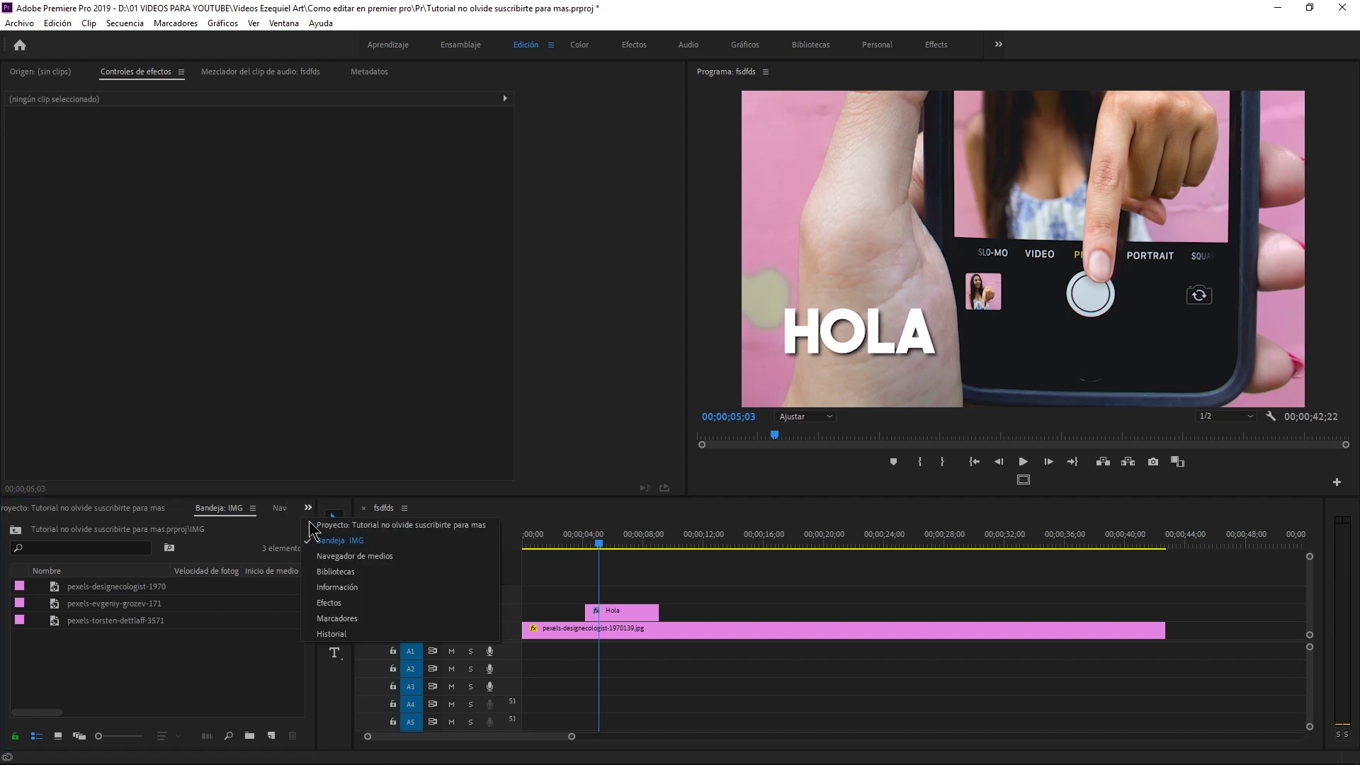
left_click(330, 603)
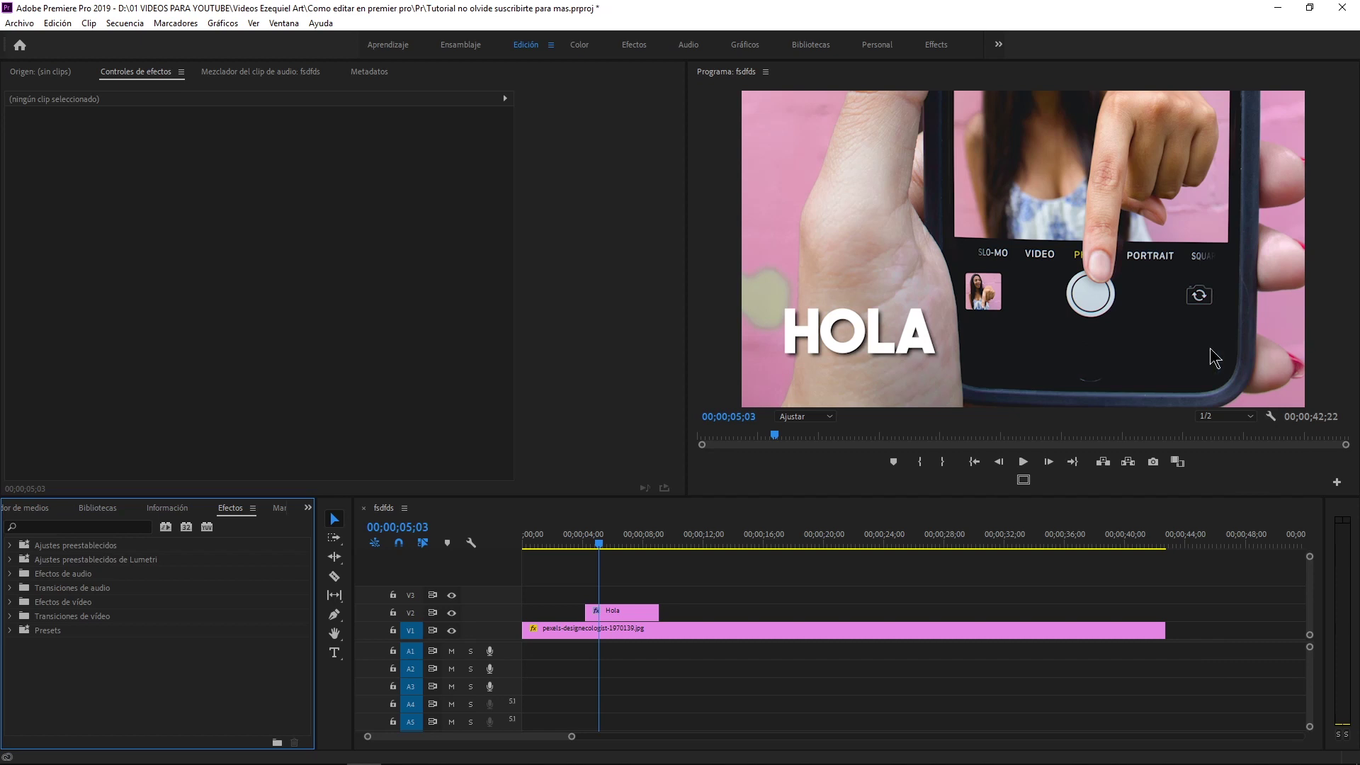
left_click(96, 527)
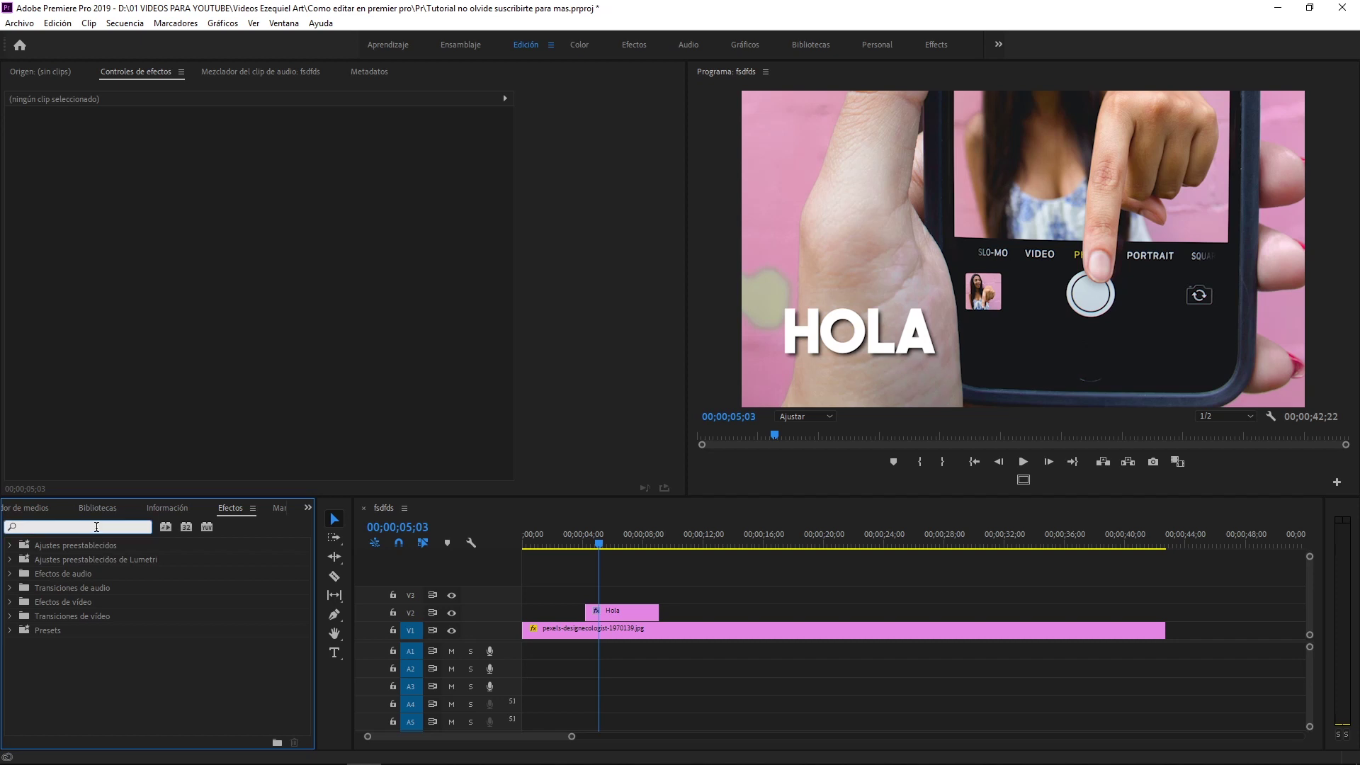
right_click(158, 507)
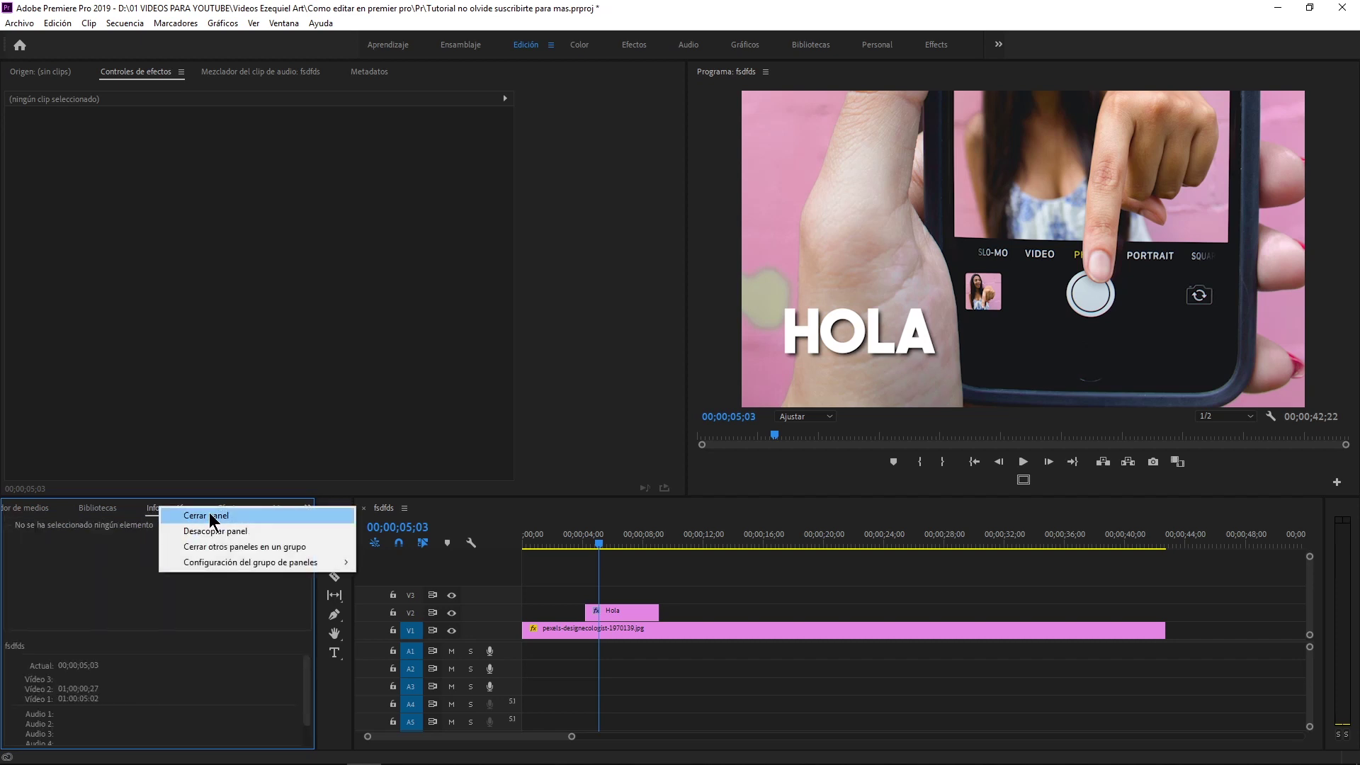
Close the Información and Bibliotecas panels with Cerrar panel.
left_click(139, 509)
right_click(168, 510)
left_click(198, 521)
right_click(100, 508)
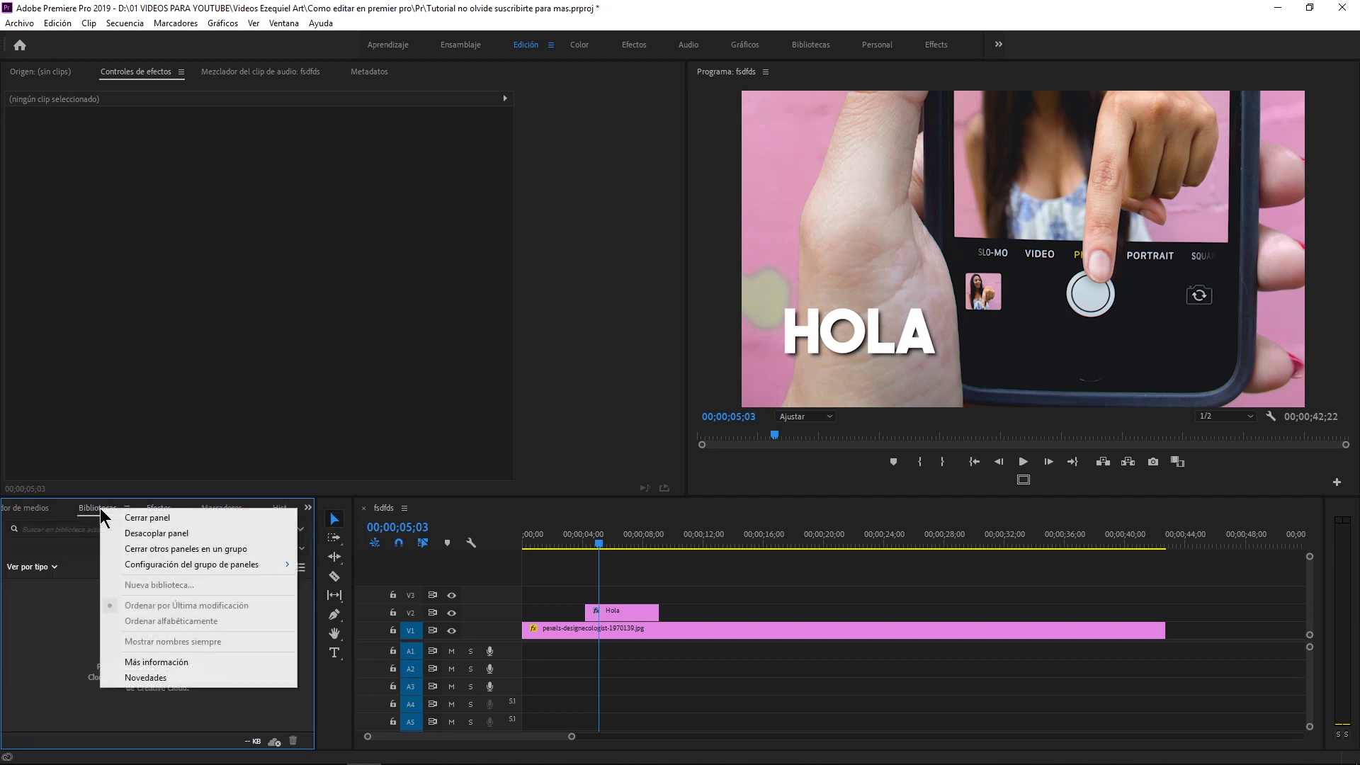
left_click(146, 524)
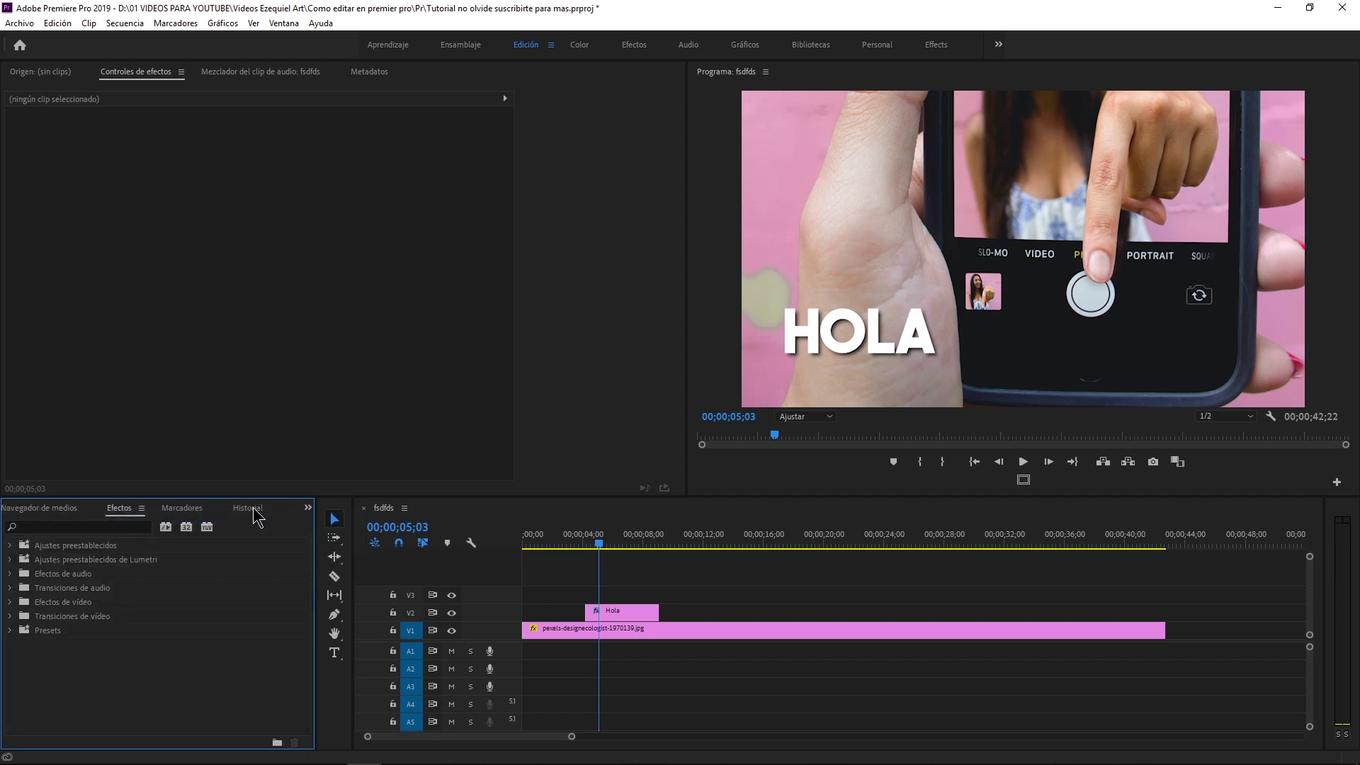
Cycle through the Project, IMG bin, Media Browser and Markers panels, landing on Effects.
left_click(307, 508)
left_click(338, 527)
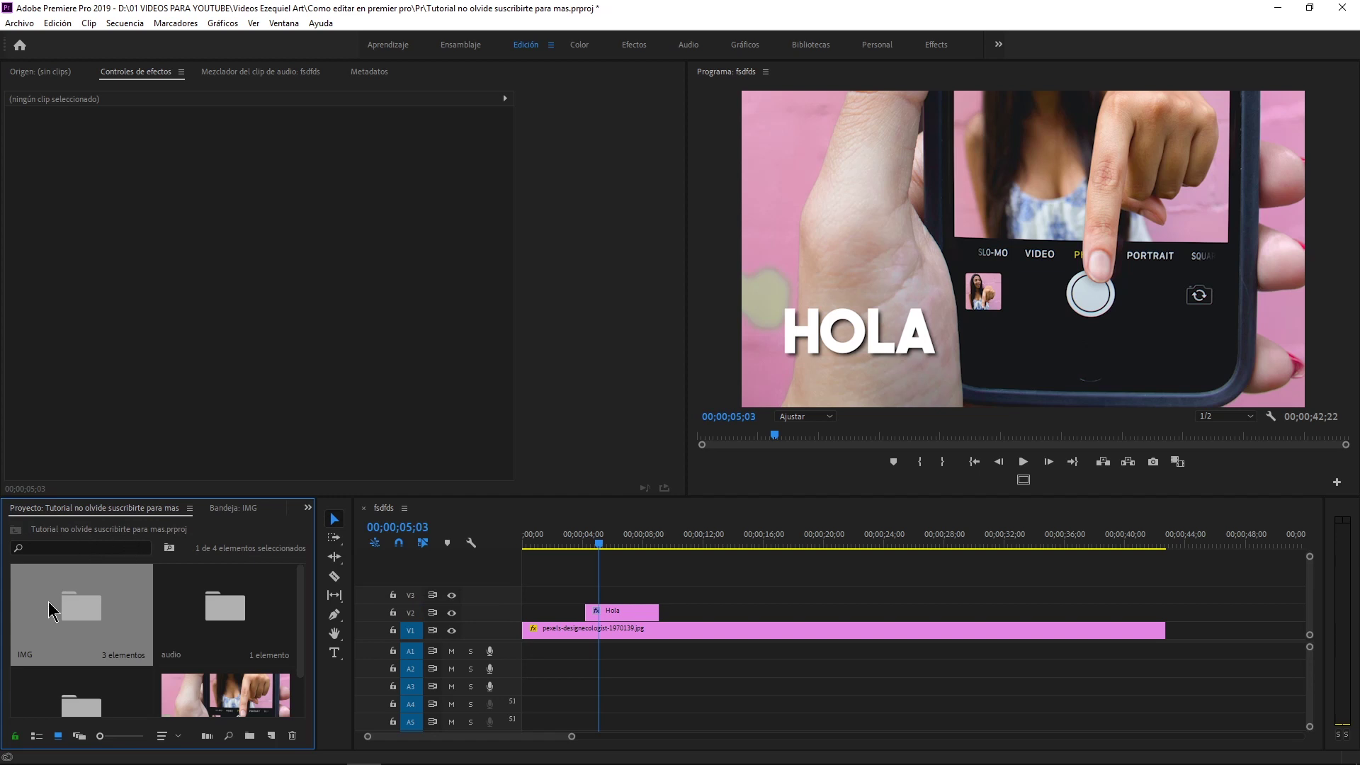
left_click(307, 508)
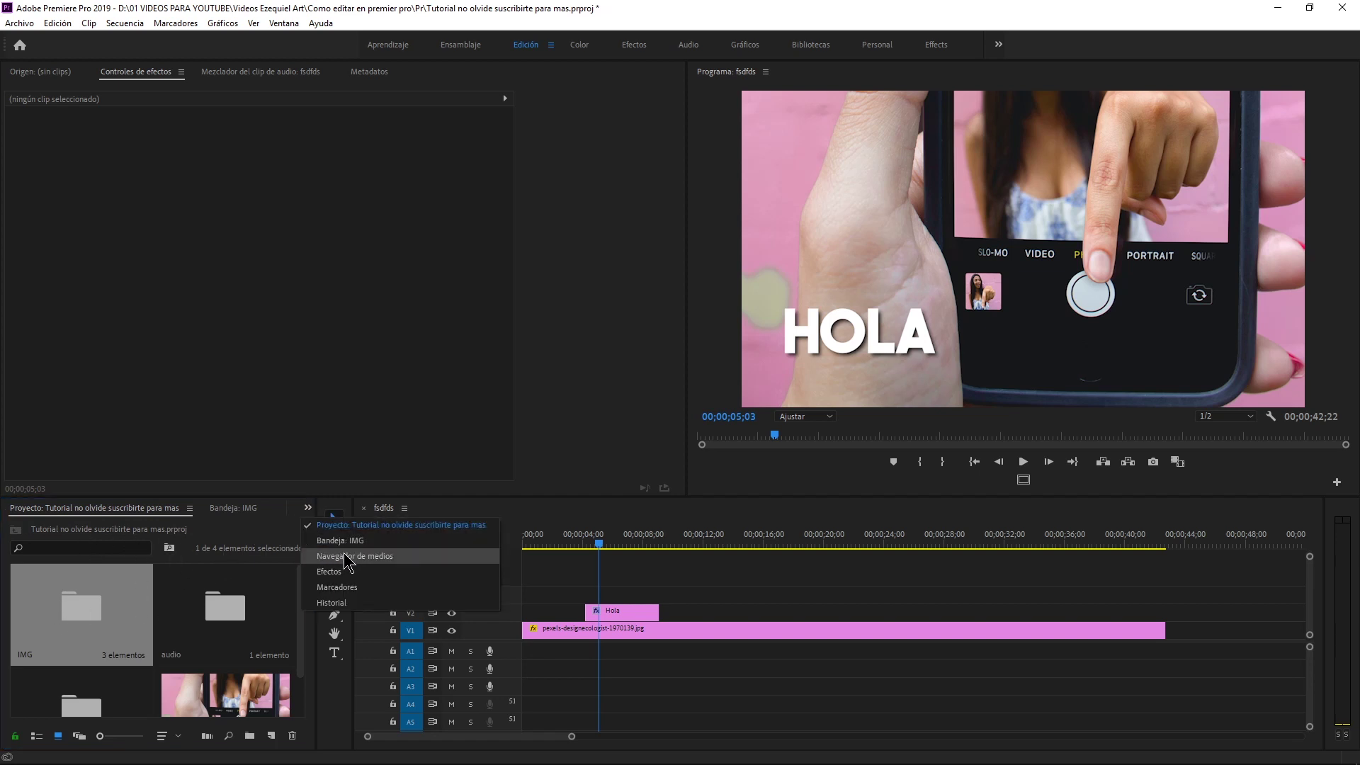
left_click(243, 517)
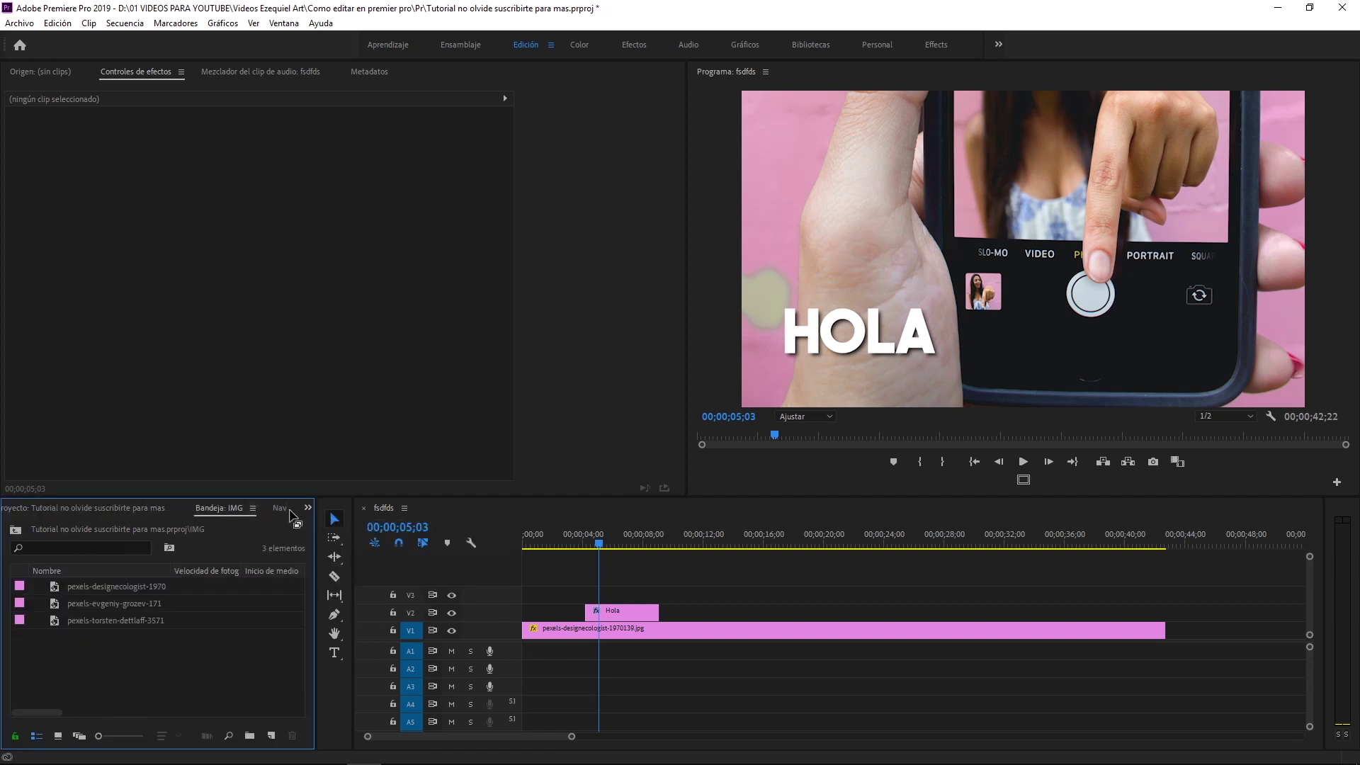
left_click(307, 508)
left_click(253, 508)
left_click(250, 510)
left_click(280, 510)
left_click(242, 513)
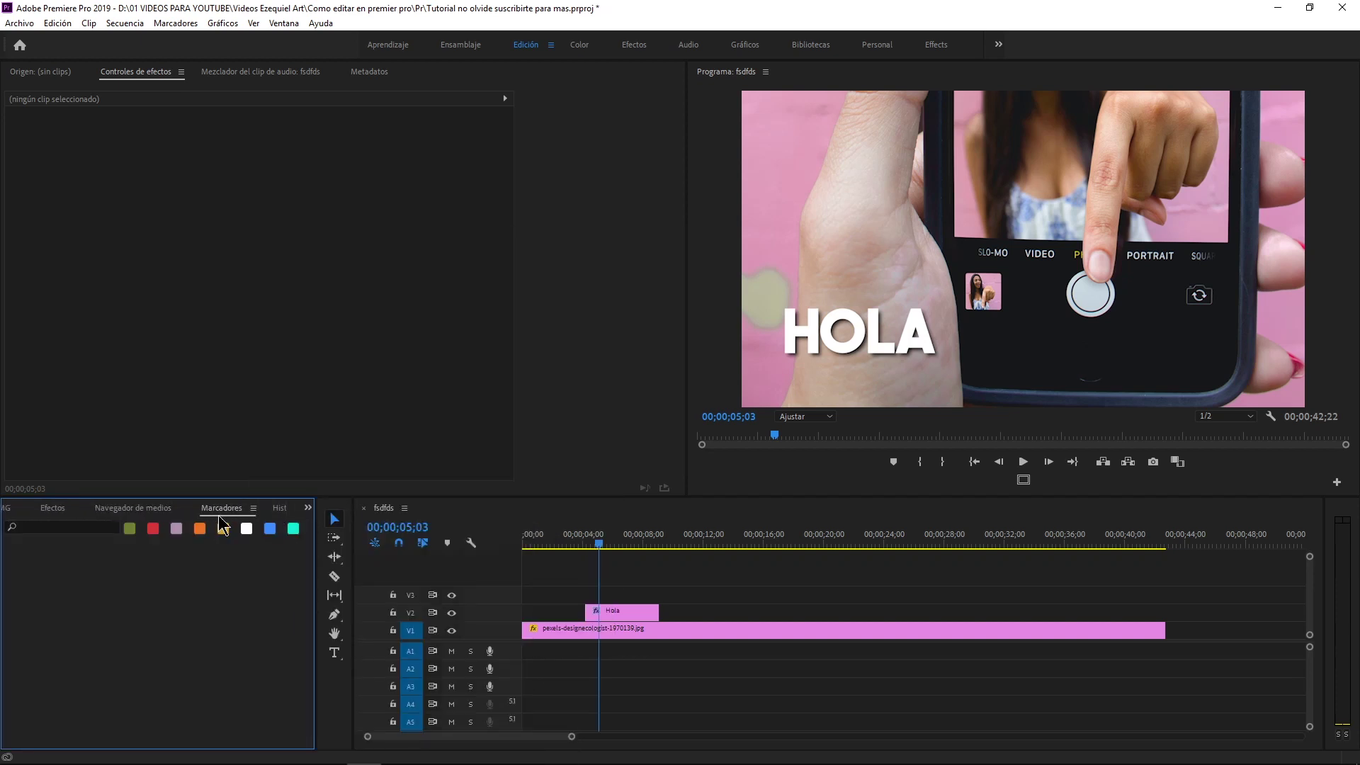
left_click(60, 513)
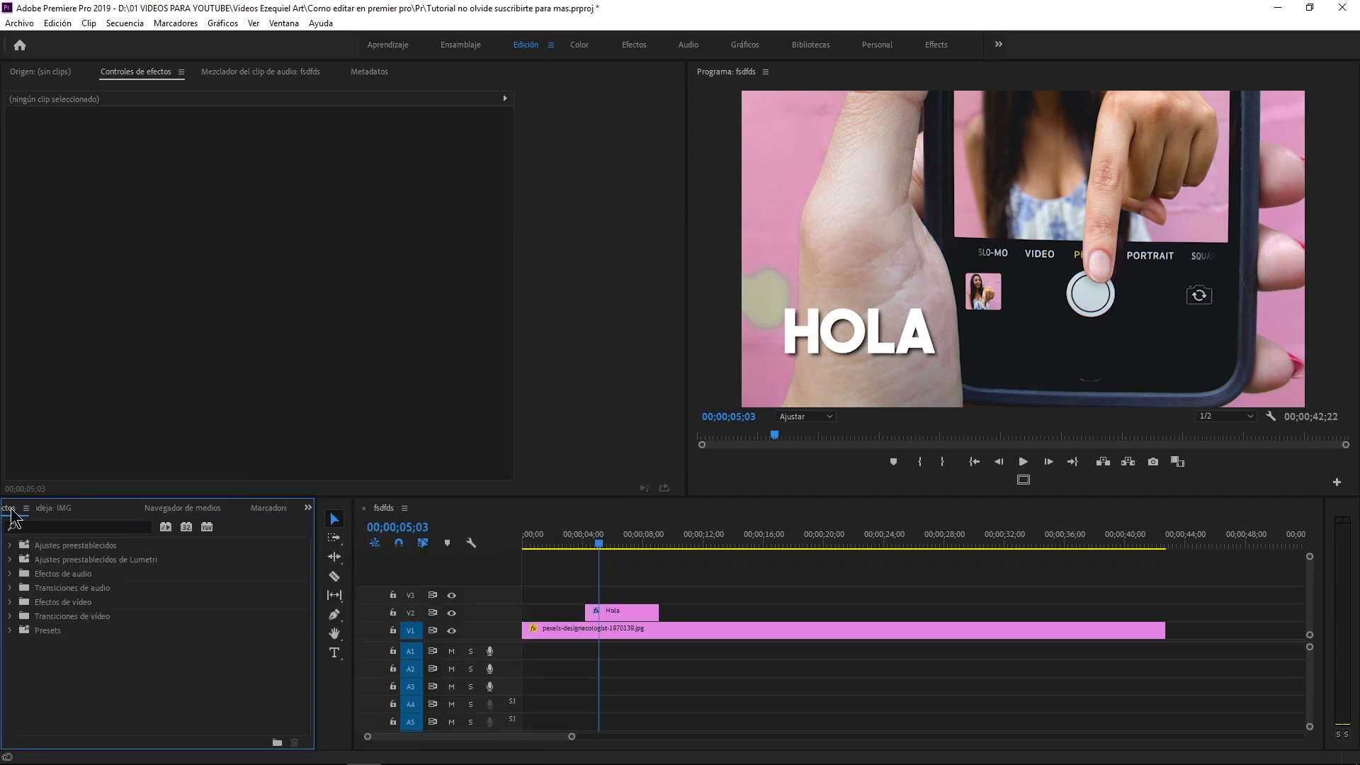
scroll(10, 516, "up", 2)
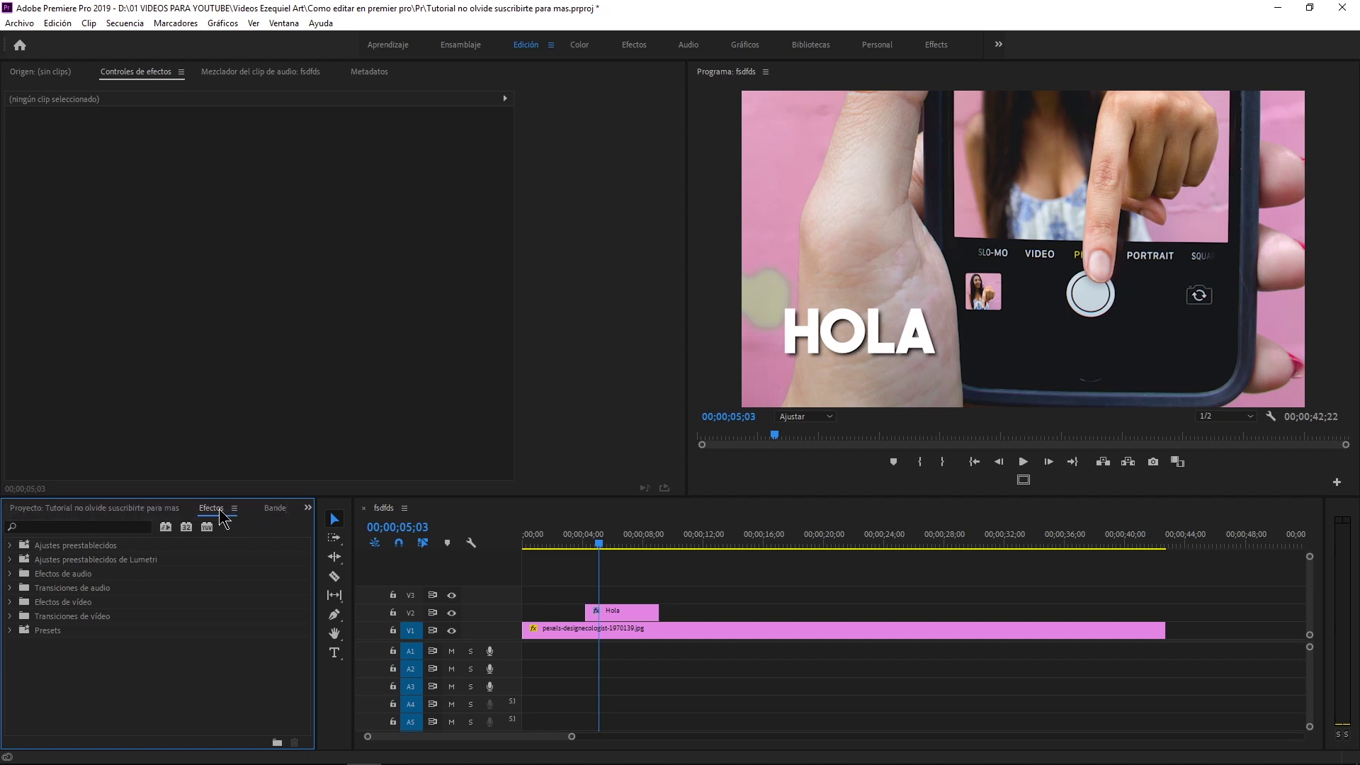
Switch the project bin to list view, then return to the Effects panel.
left_click(59, 510)
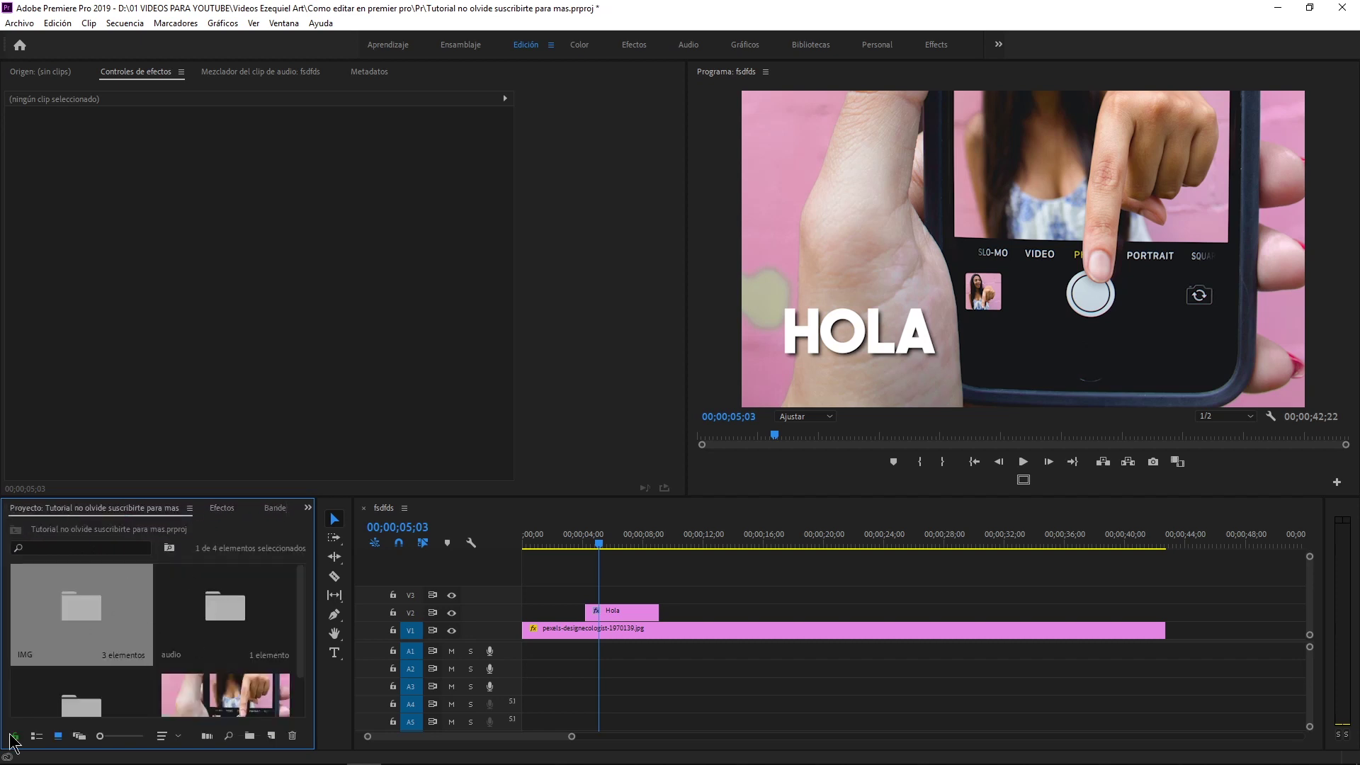
left_click(39, 738)
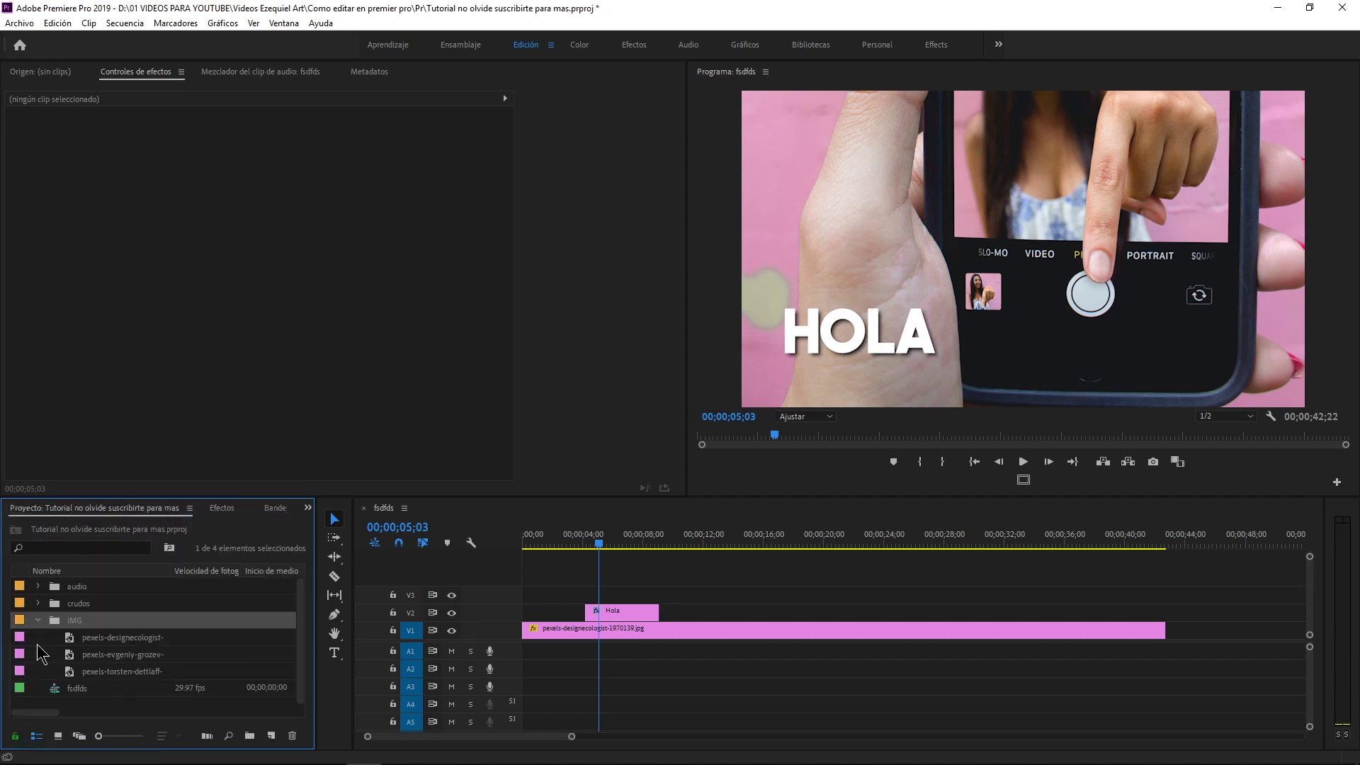
left_click(221, 509)
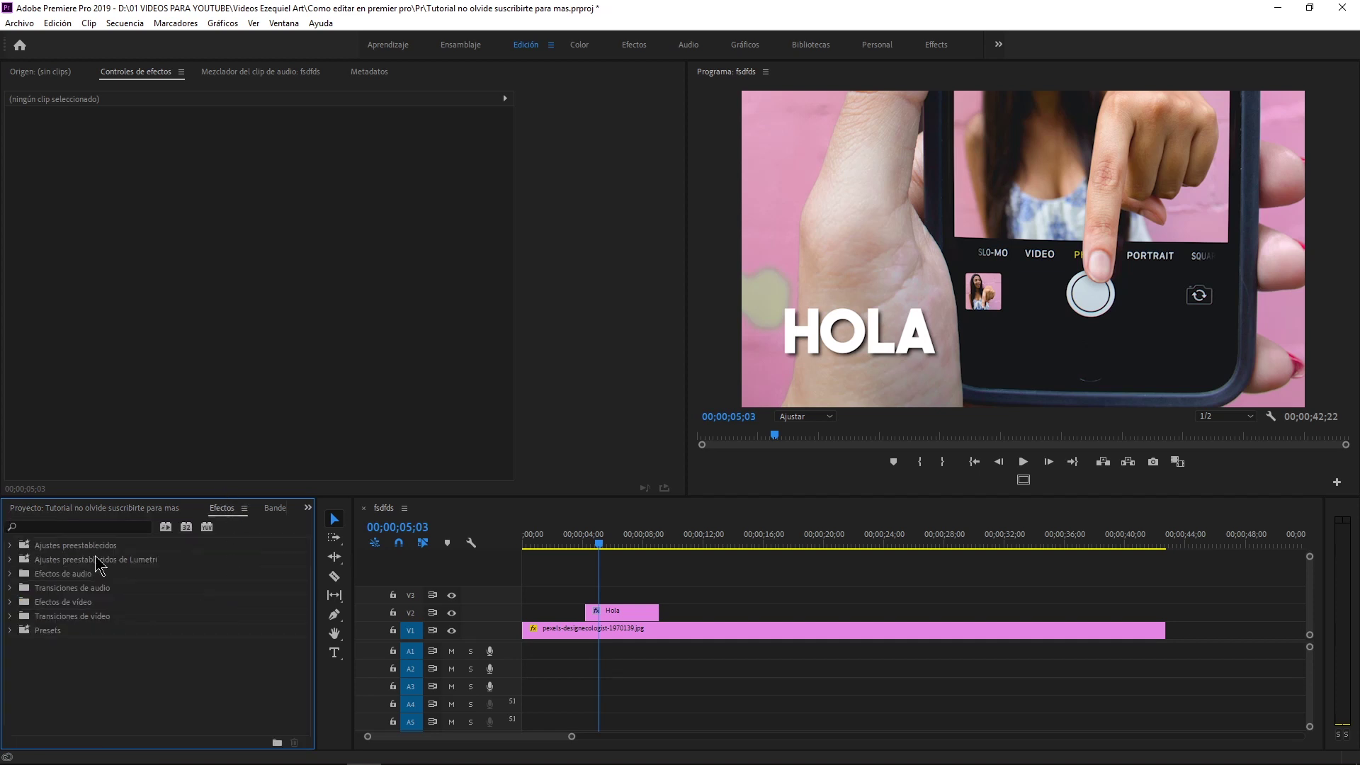
left_click(50, 524)
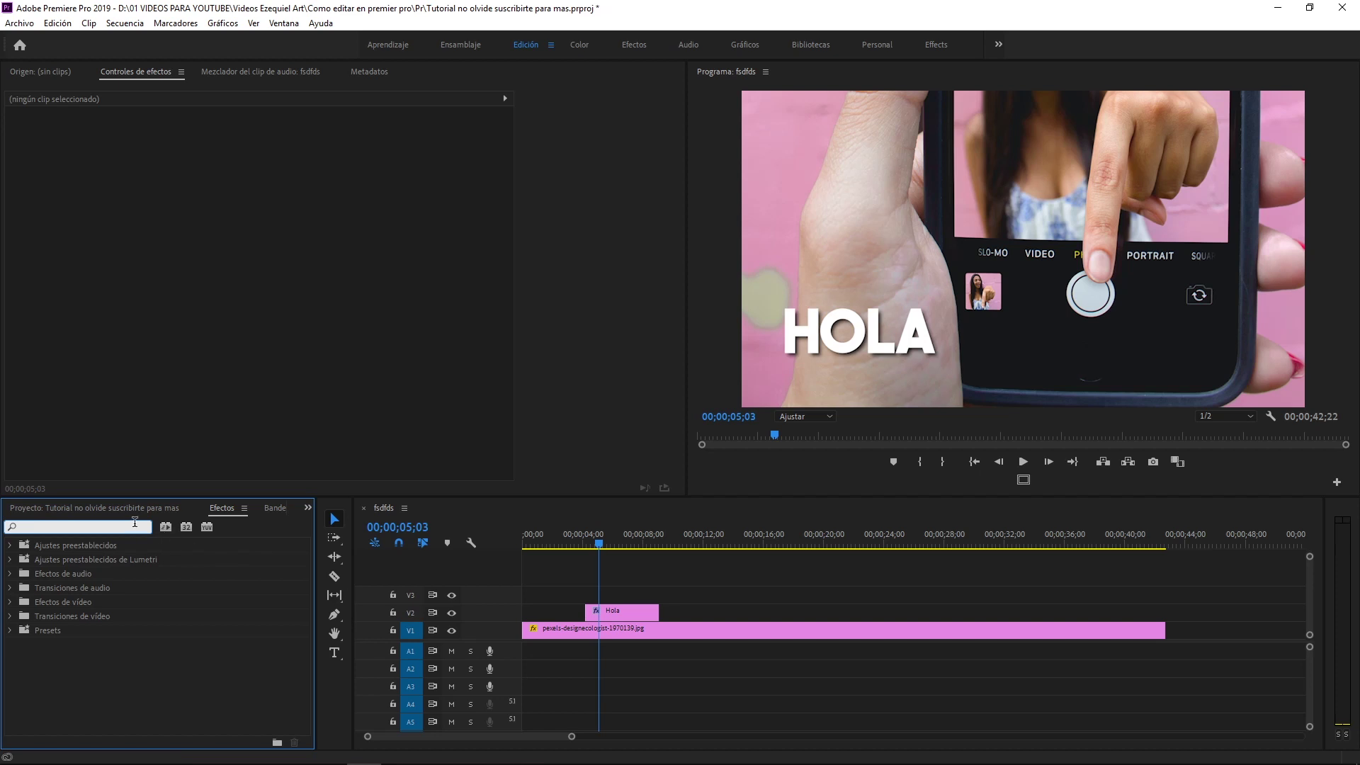
Search 'disol' and apply Disolución cruzada to both ends of the Hola title on V2.
type("disol")
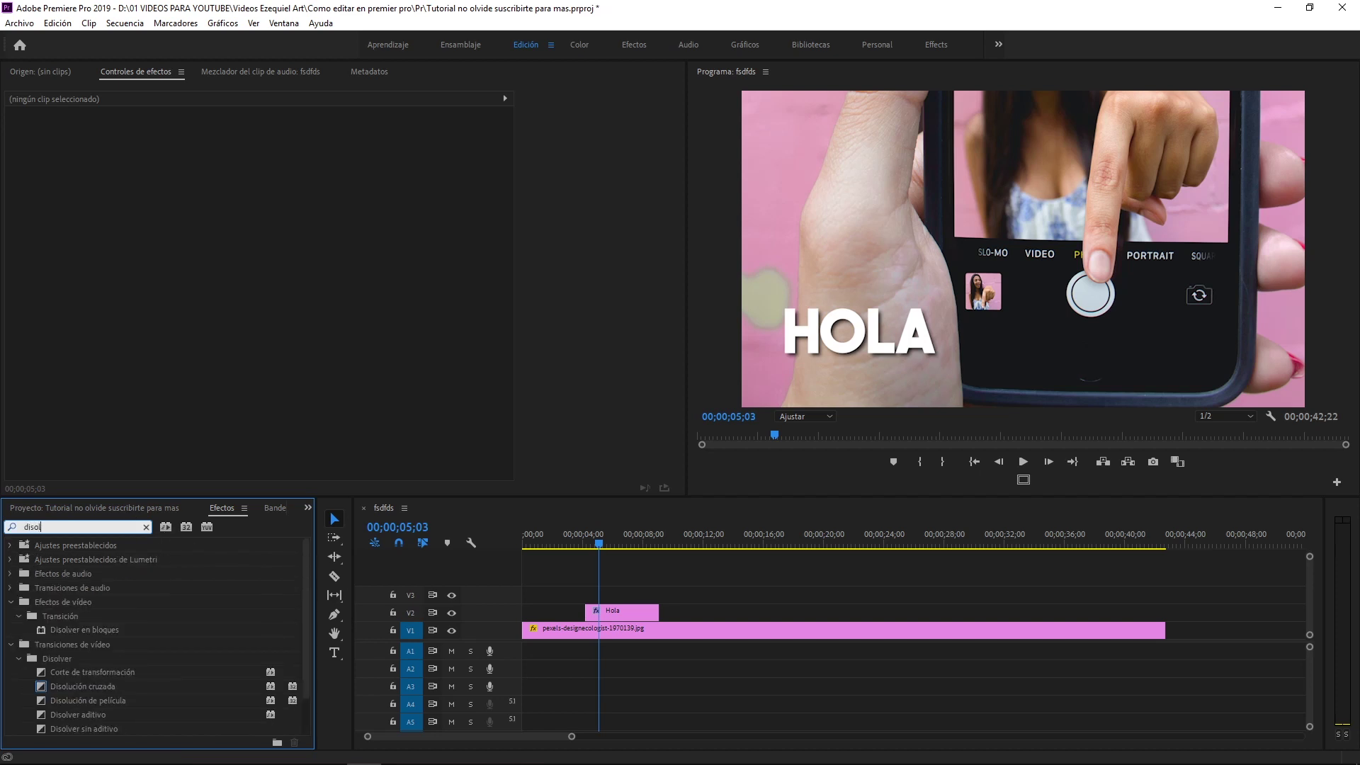
scroll(170, 637, "down", 3)
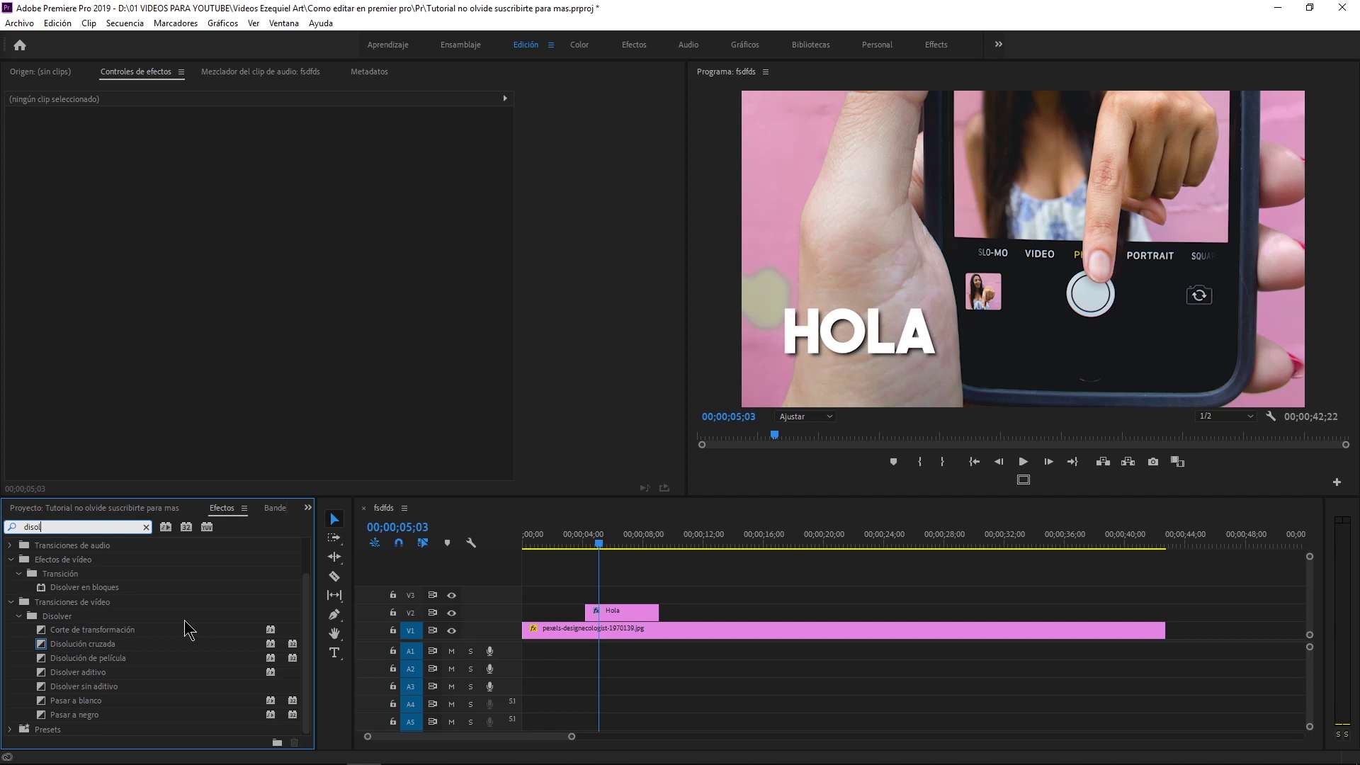
mouse_move(41, 645)
left_mouse_down()
mouse_move(565, 586)
mouse_move(591, 612)
left_mouse_up()
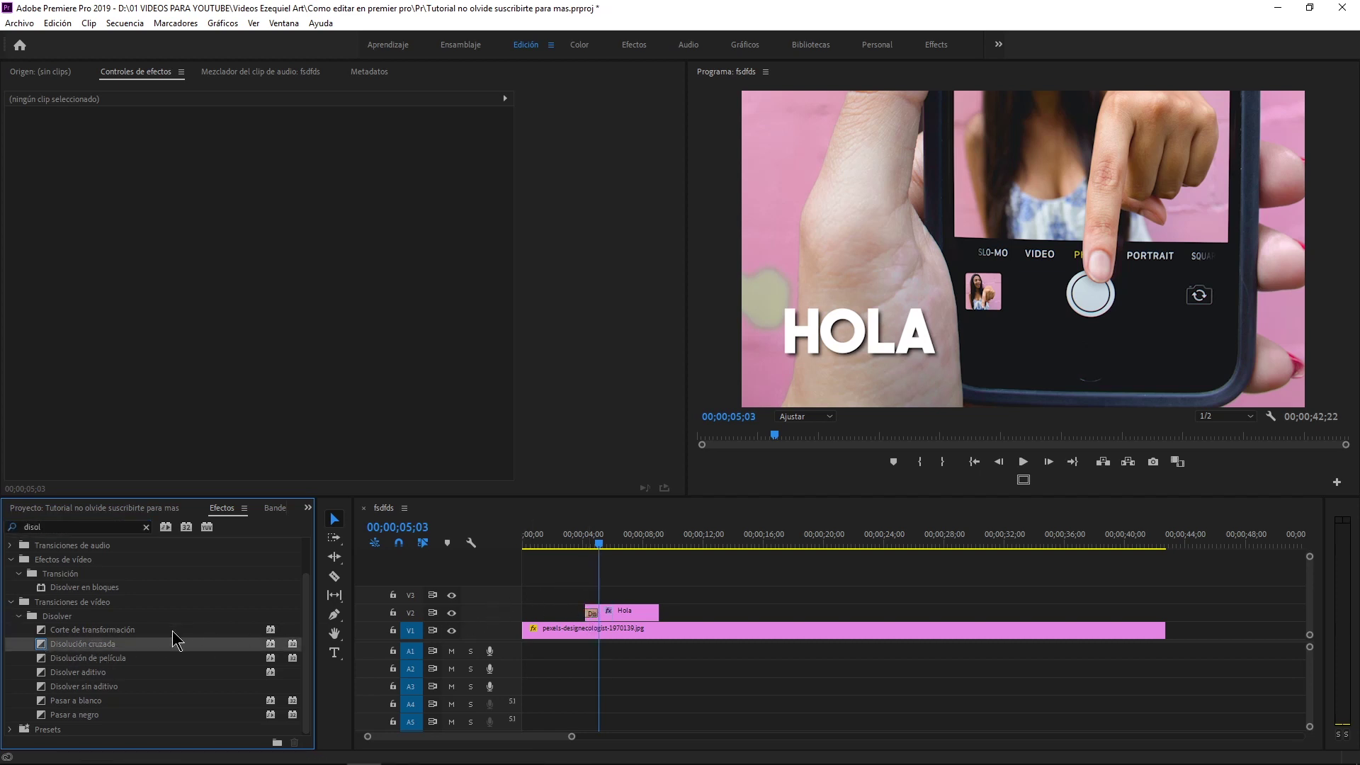
left_click_drag(269, 616, 543, 568)
left_click_drag(658, 595, 656, 610)
Scrub and play the sequence to preview HOLA fading in and out.
left_click_drag(564, 545, 682, 553)
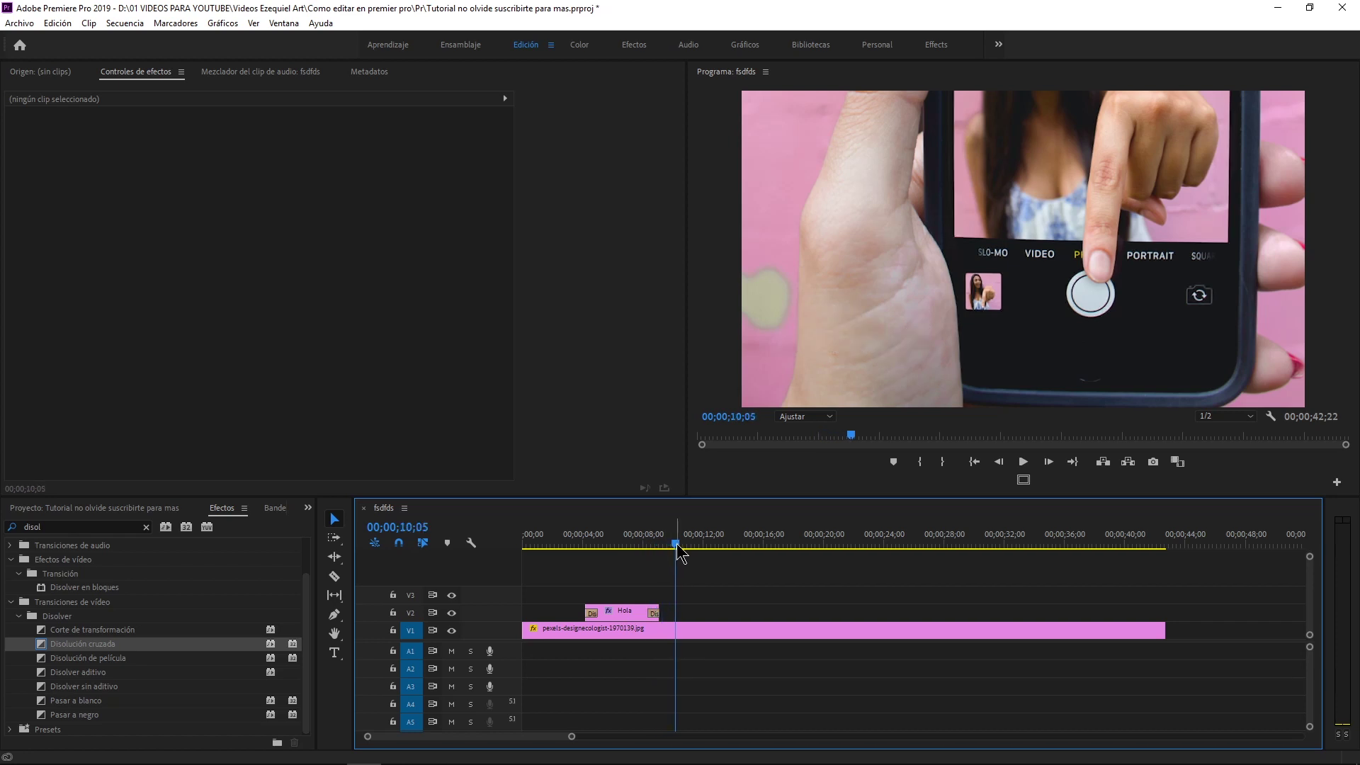
left_click(568, 547)
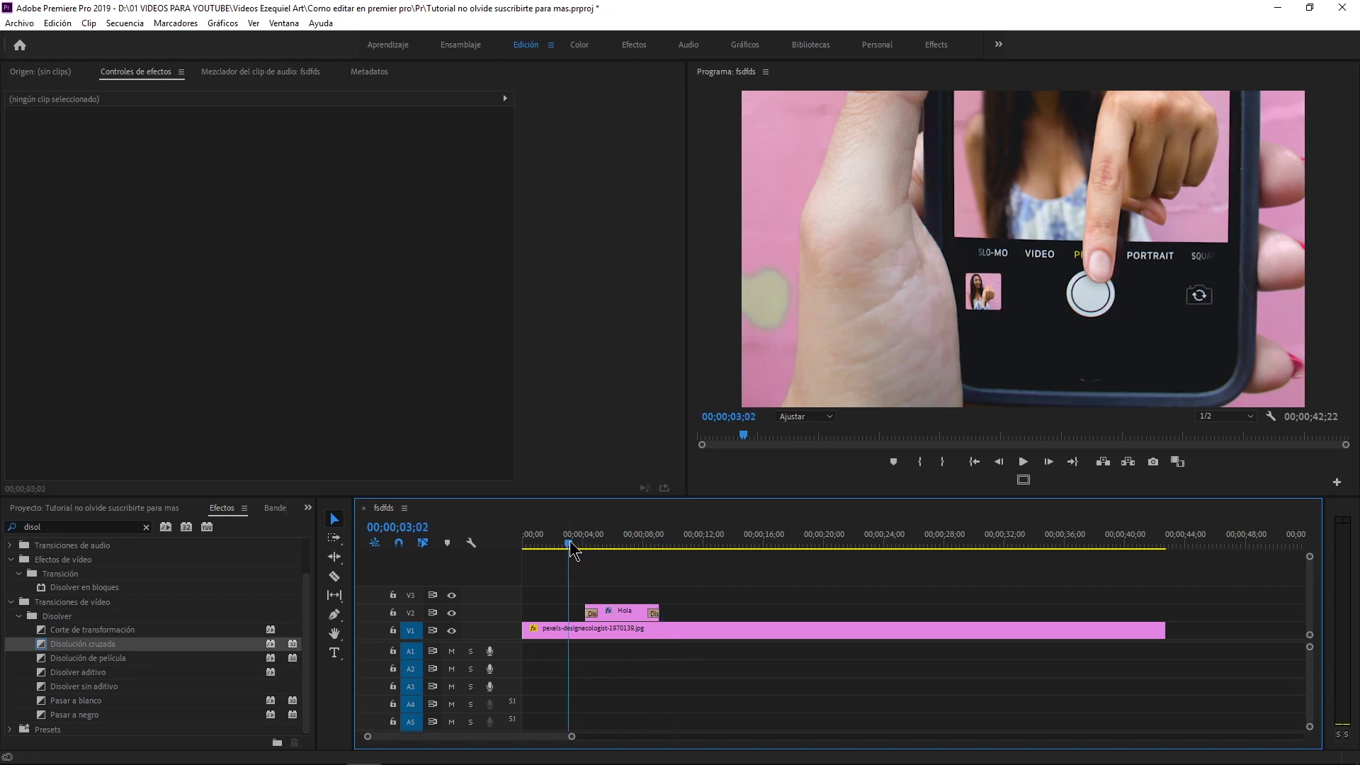
left_click(1020, 461)
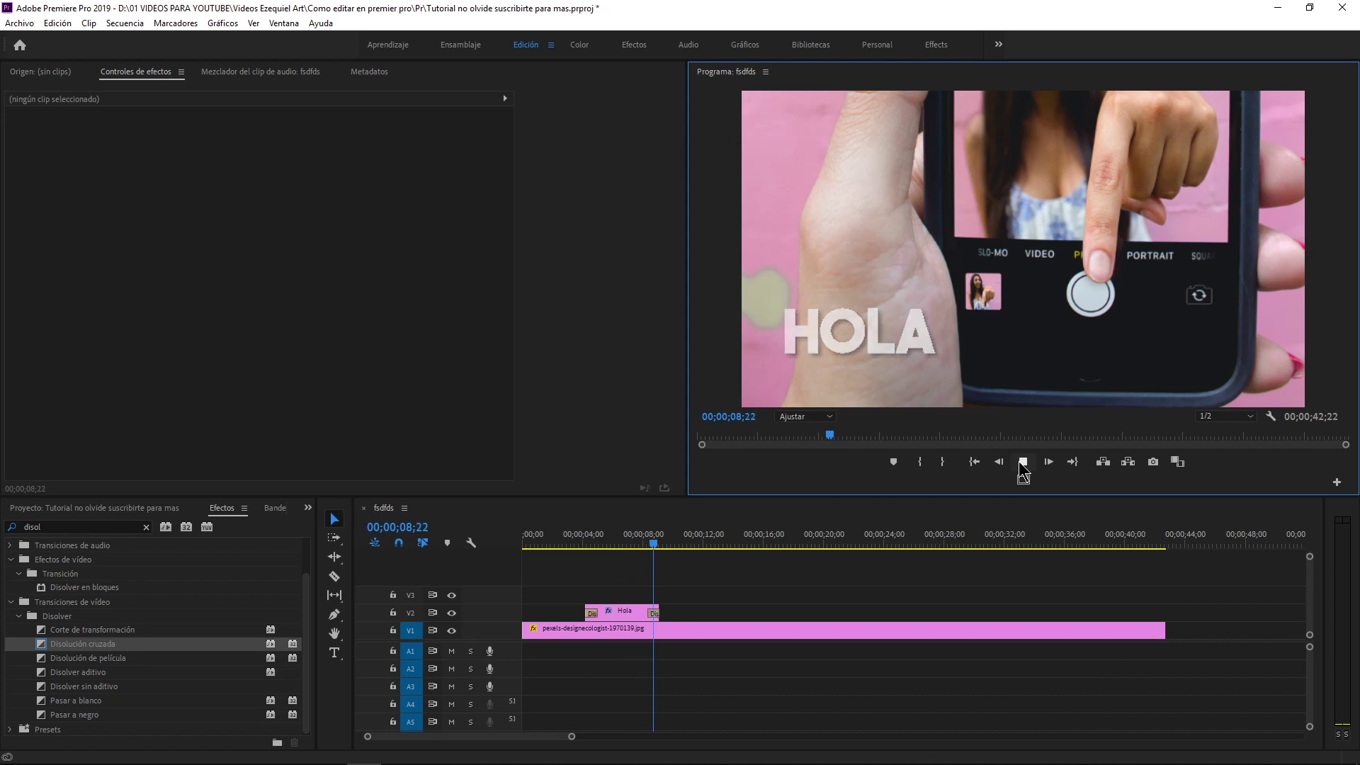
left_click(1023, 464)
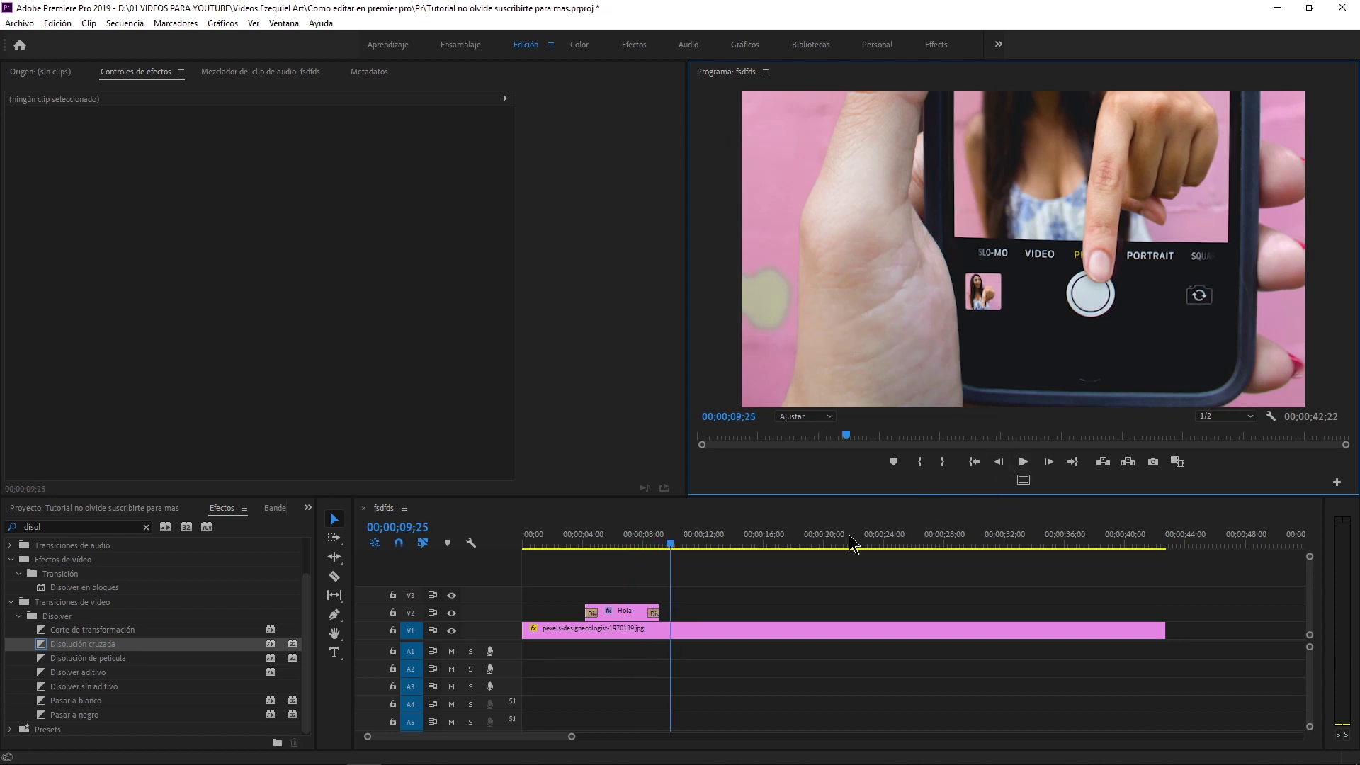
left_click(635, 628)
left_click(626, 612)
mouse_move(571, 736)
left_mouse_down()
mouse_move(533, 728)
mouse_move(582, 724)
left_mouse_up()
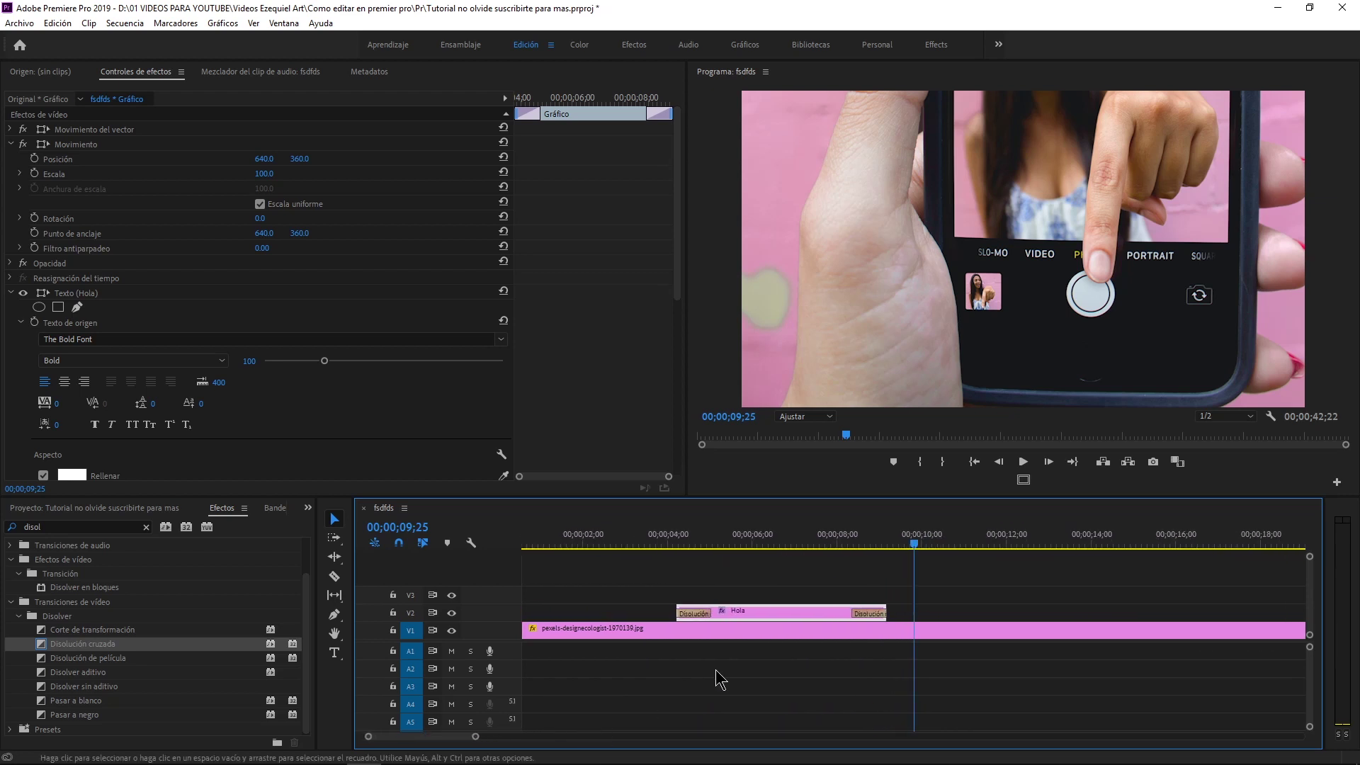
Scrub through the Hola title's fade-out around 00;00;08;23.
left_click(871, 548)
left_click_drag(701, 547, 805, 547)
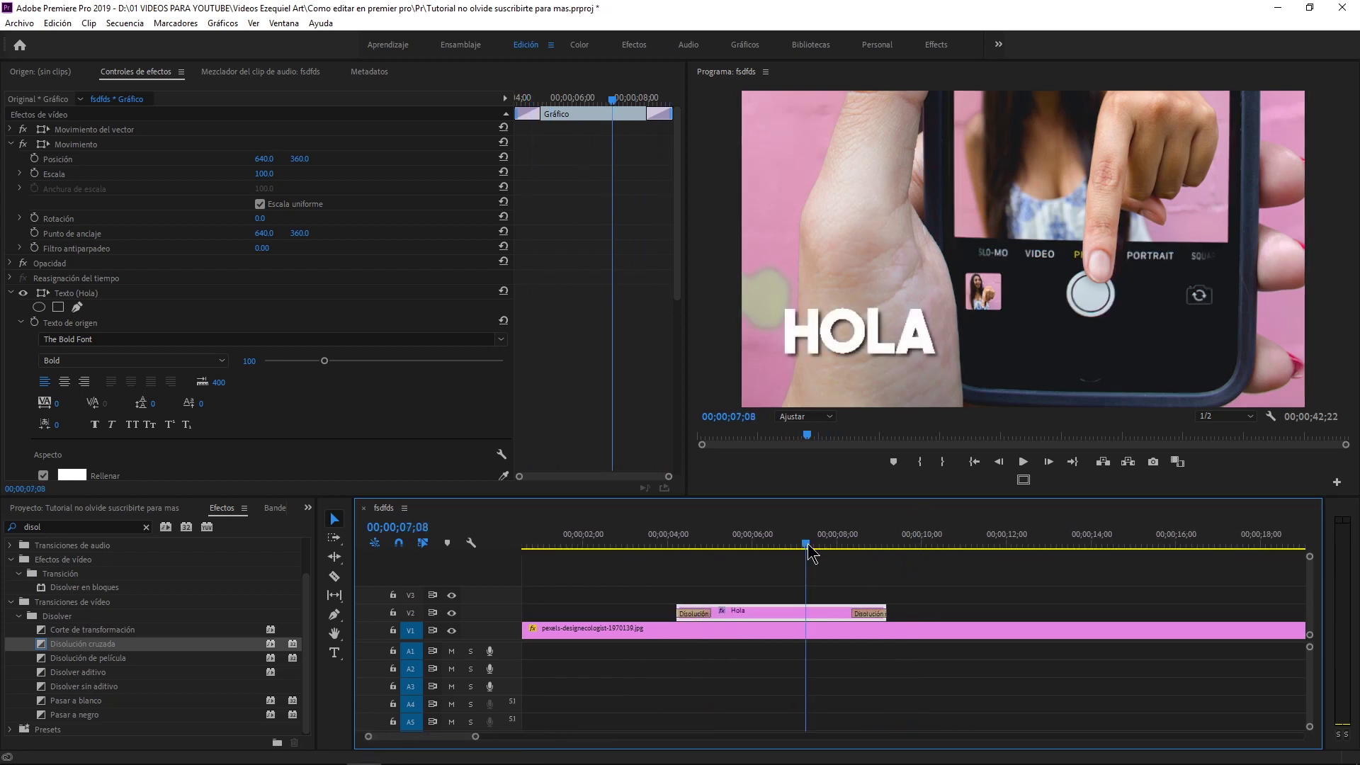
left_click(881, 547)
left_click(871, 547)
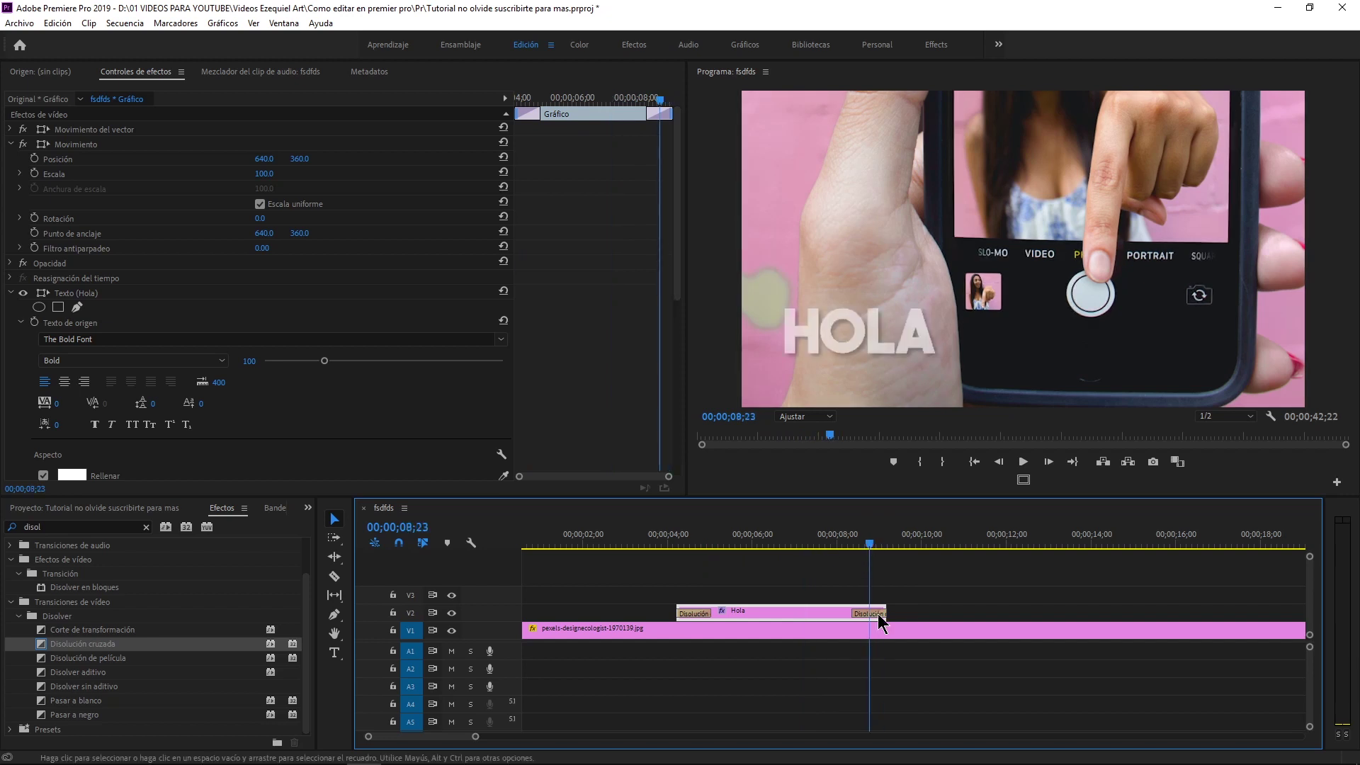
left_click_drag(478, 739, 404, 737)
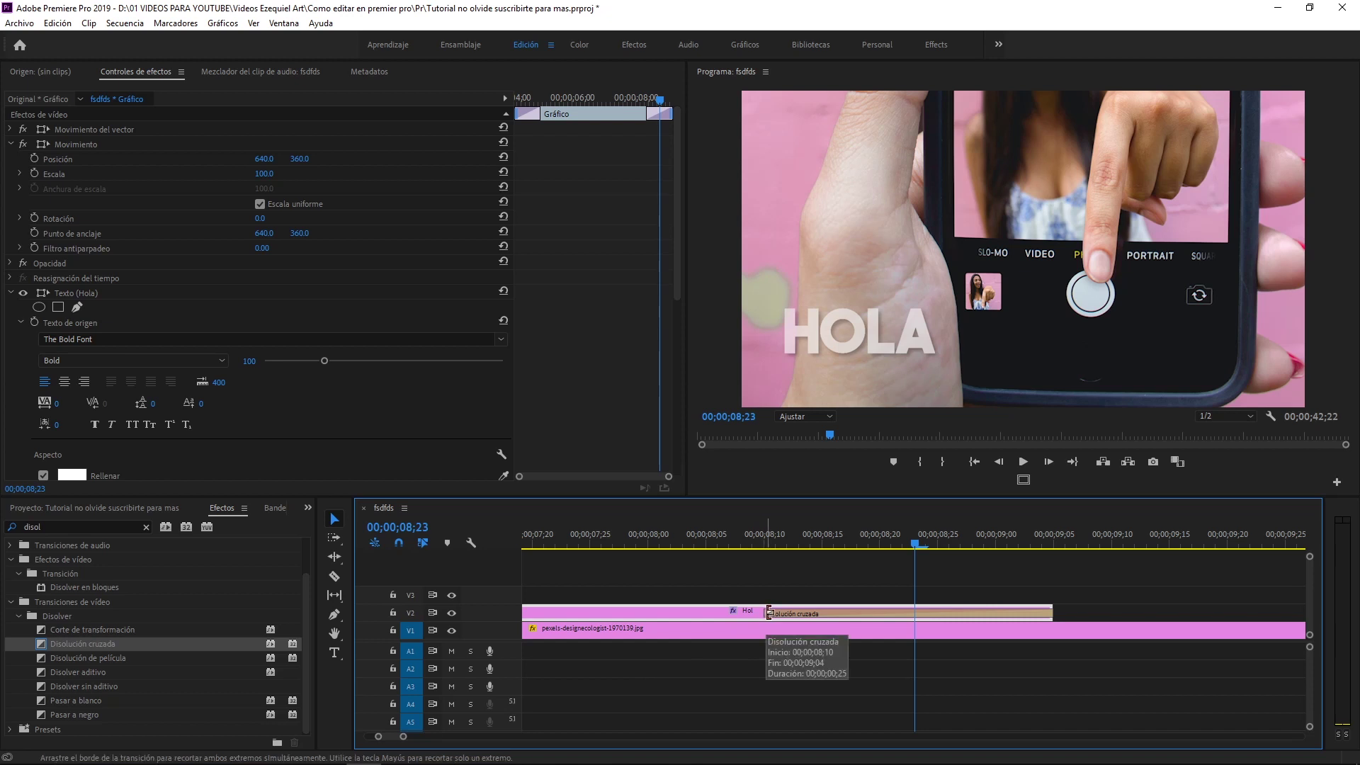
Shorten the closing cross dissolve to 00;00;00;05 and play back the quicker fade-out.
left_click_drag(768, 612, 1002, 611)
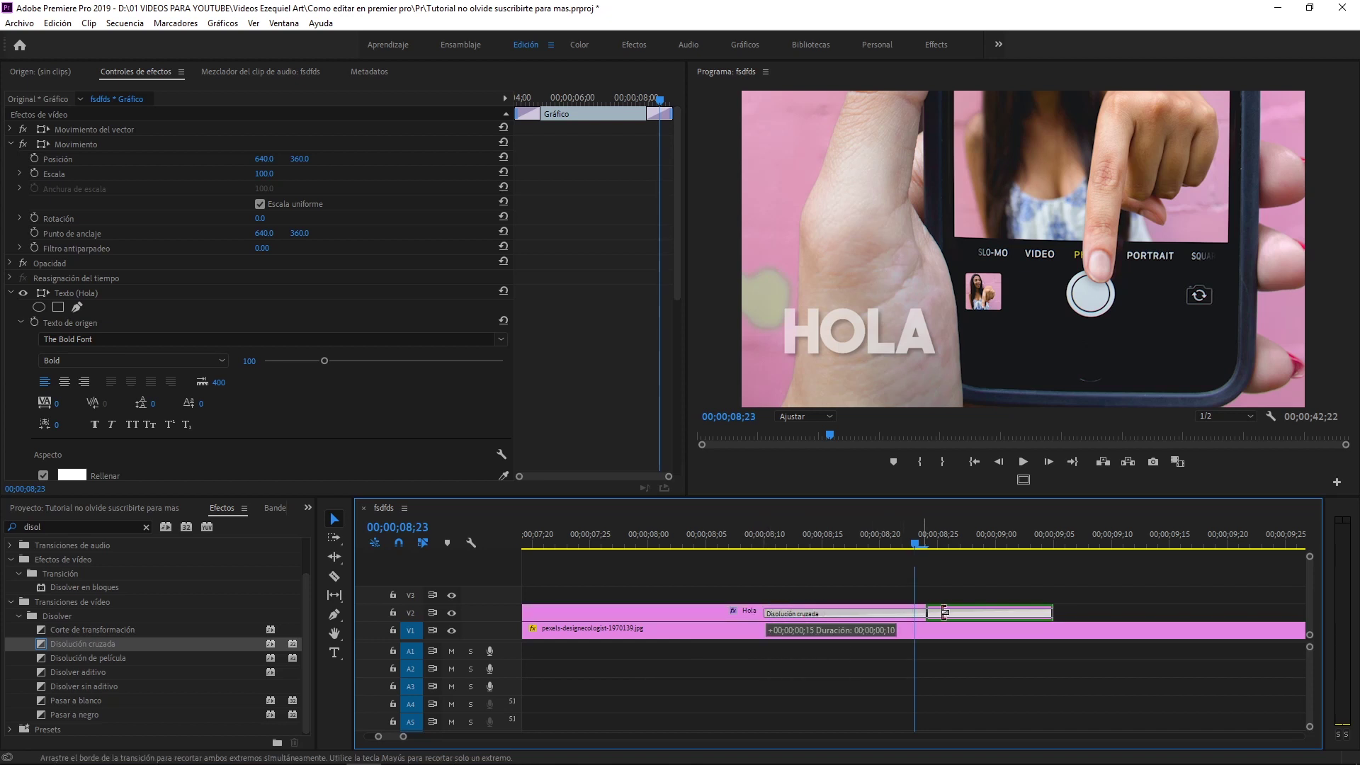
left_click_drag(403, 736, 484, 736)
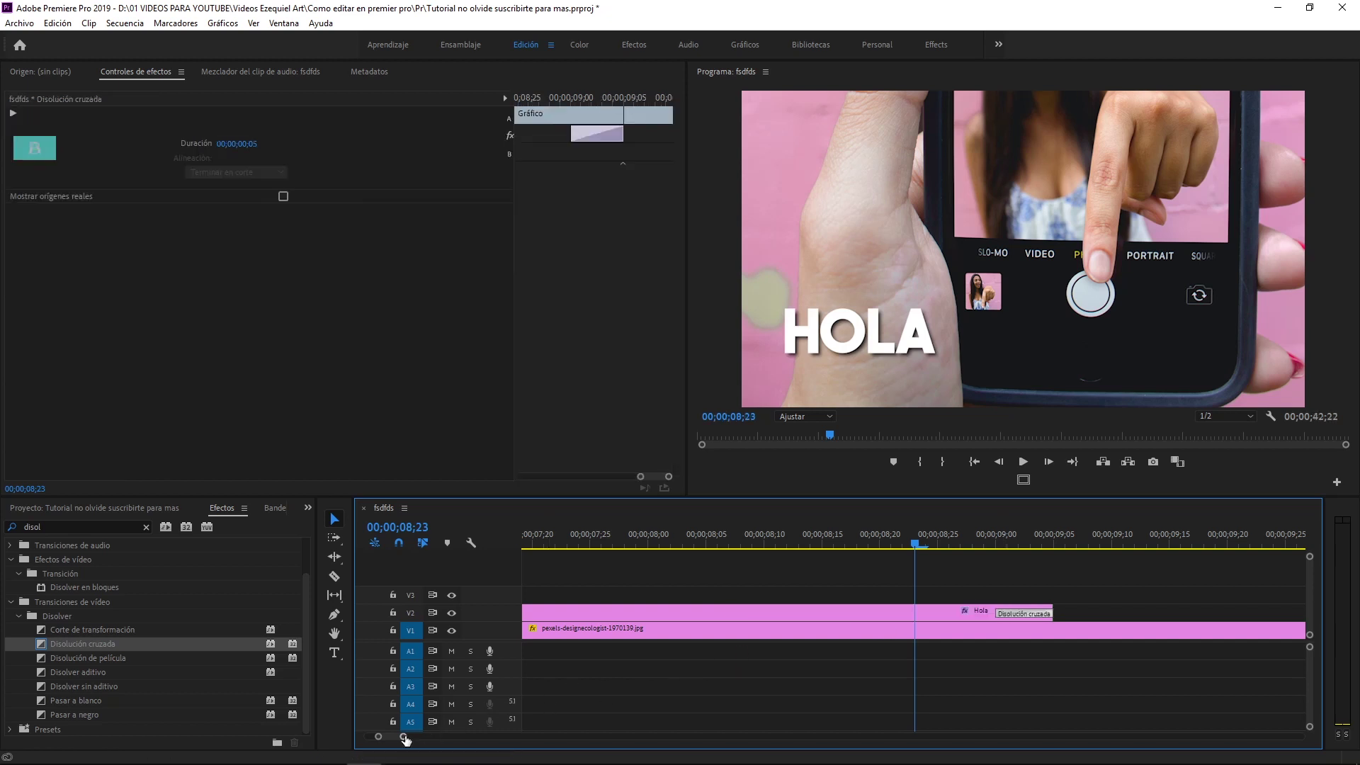
left_click(820, 547)
left_click(1022, 462)
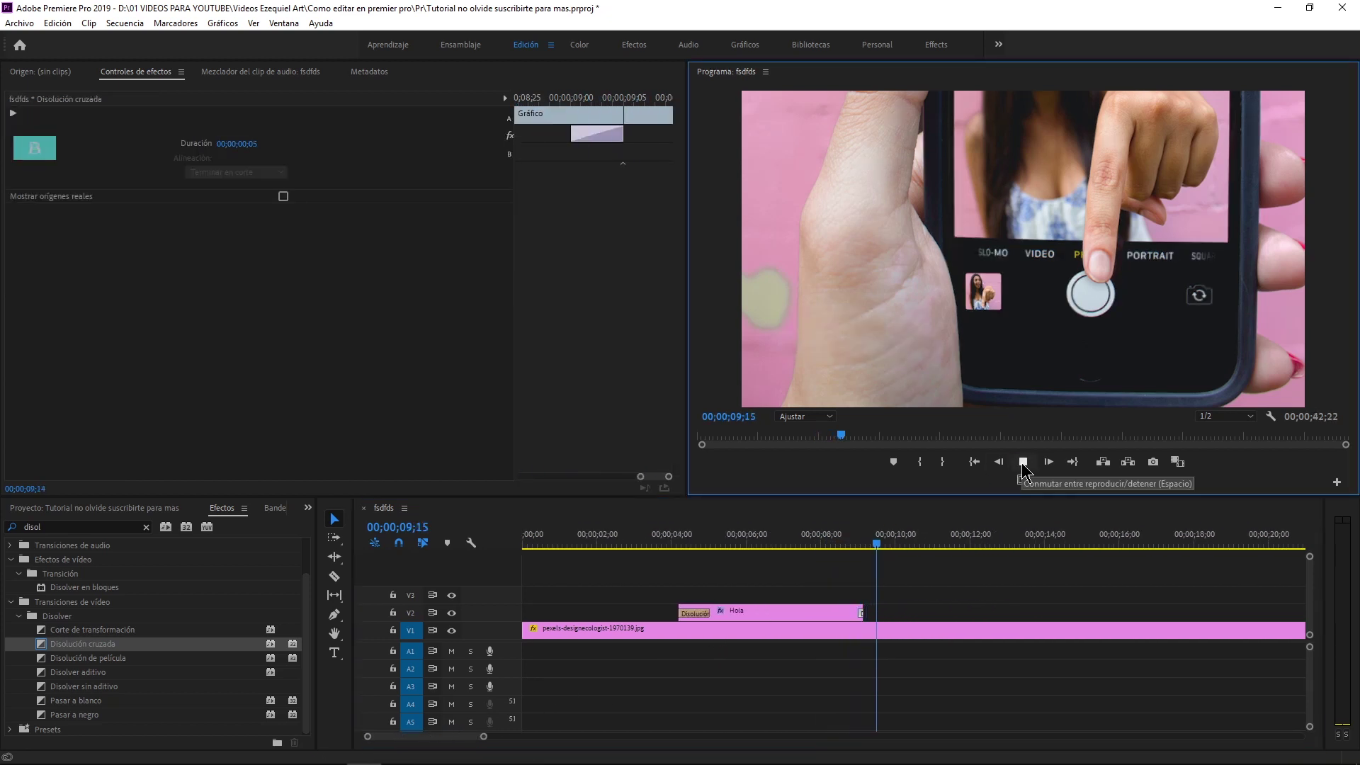
left_click(1023, 463)
left_click_drag(485, 739, 655, 737)
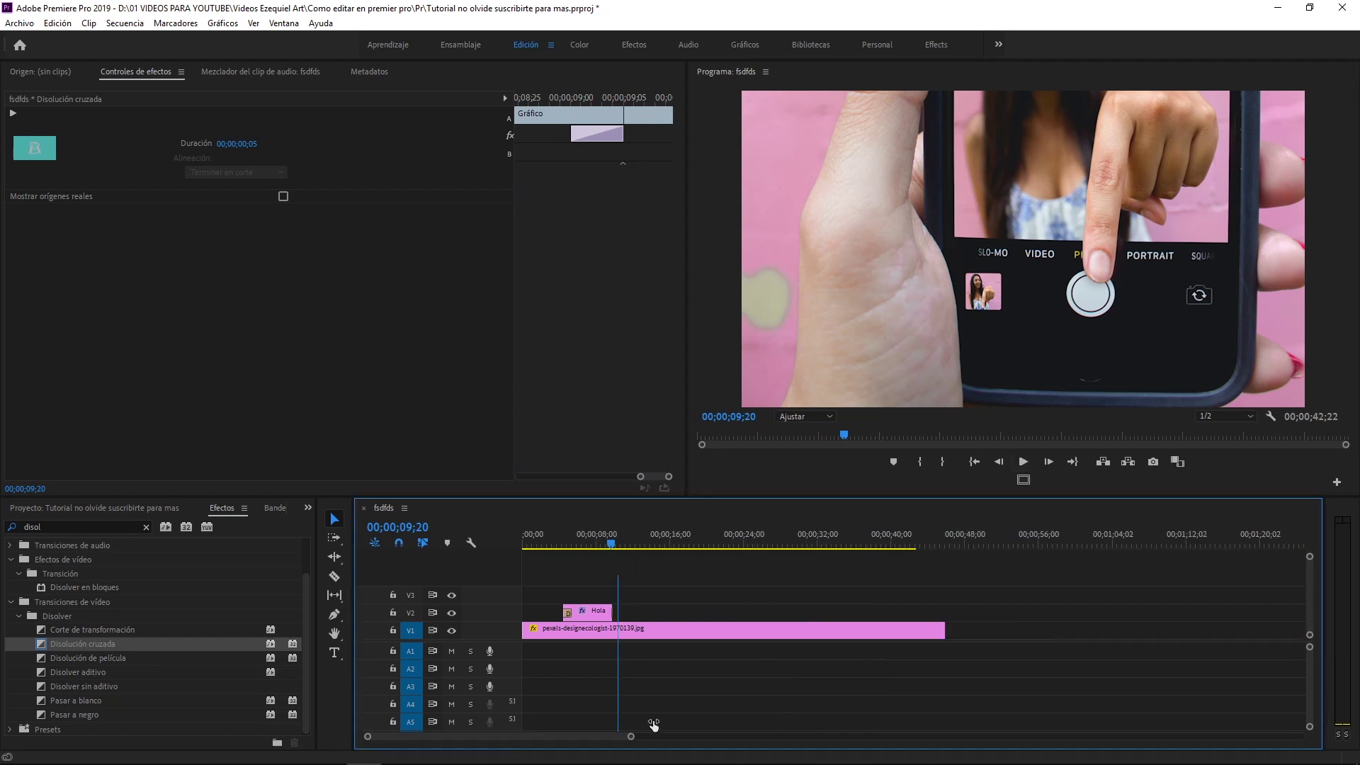
left_click(589, 612)
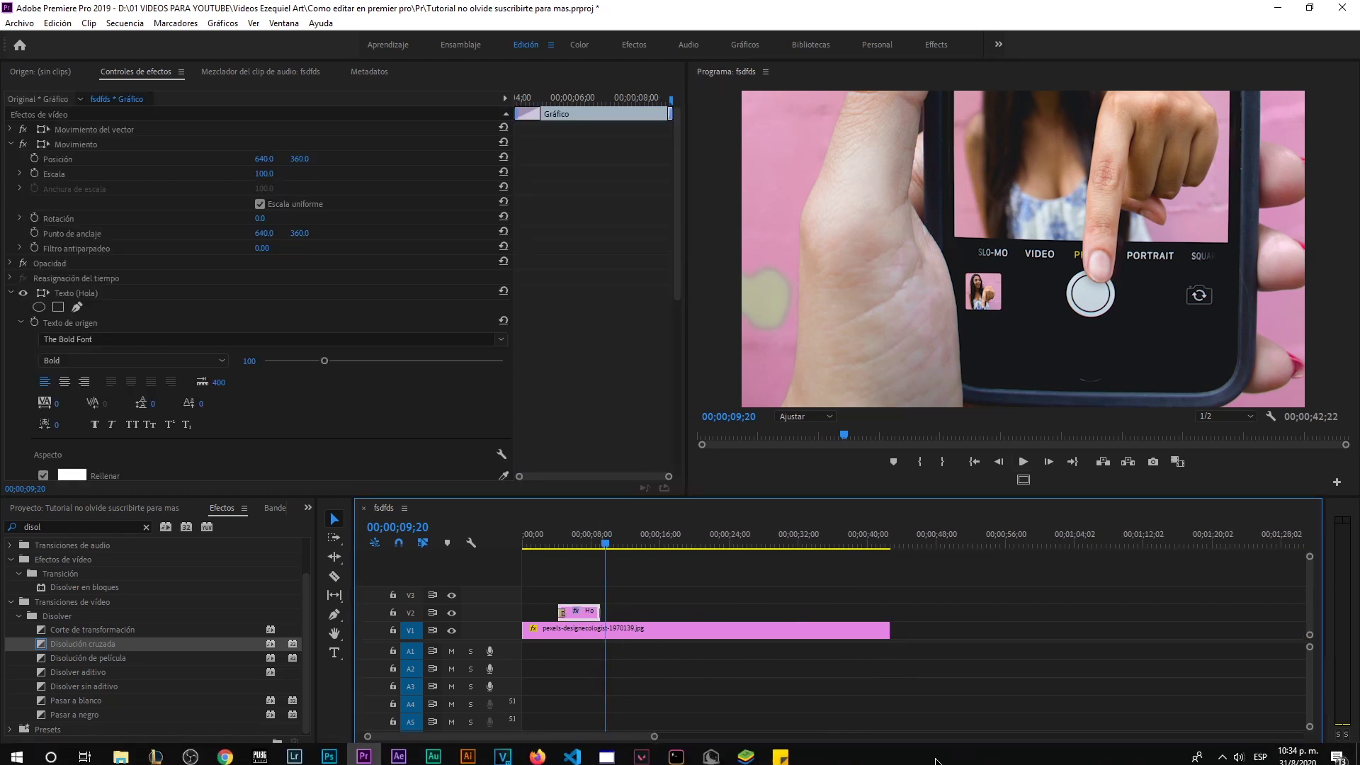
left_click(780, 750)
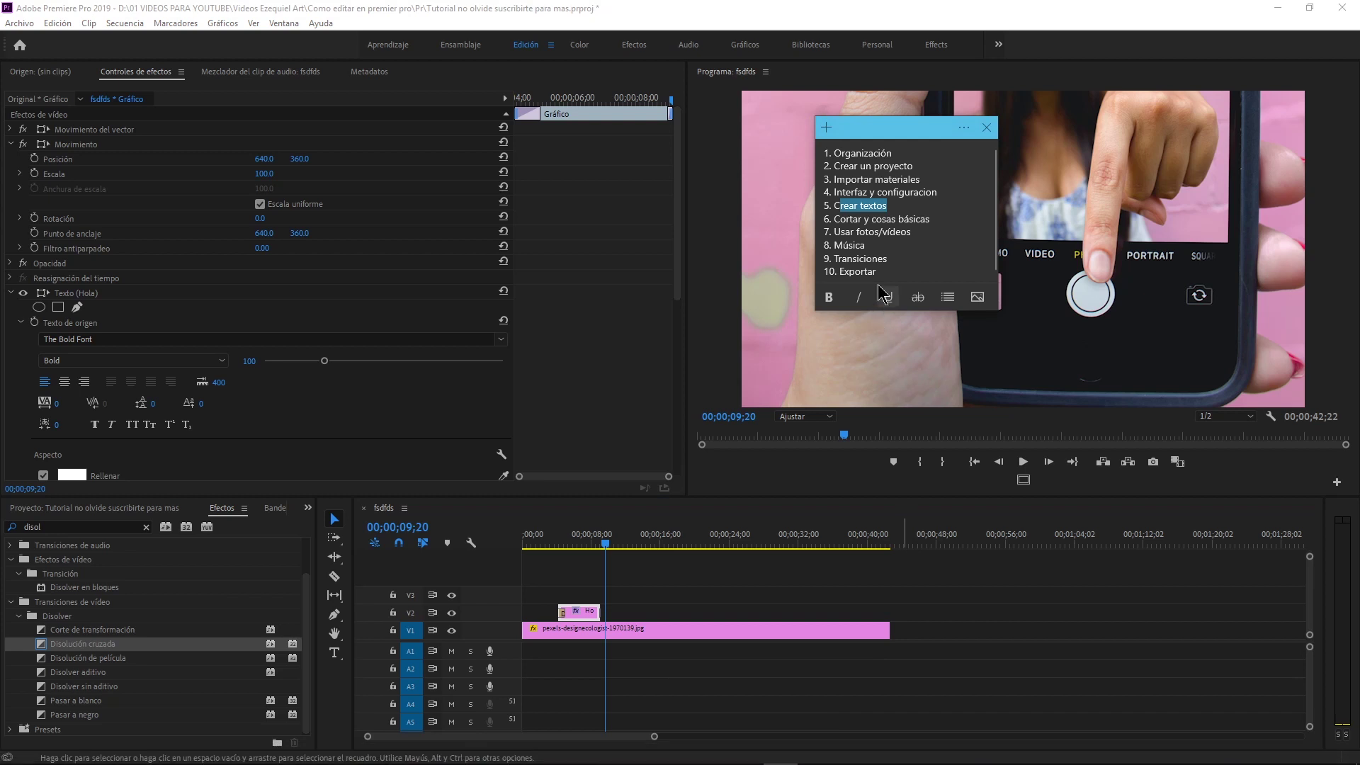
left_click(897, 208)
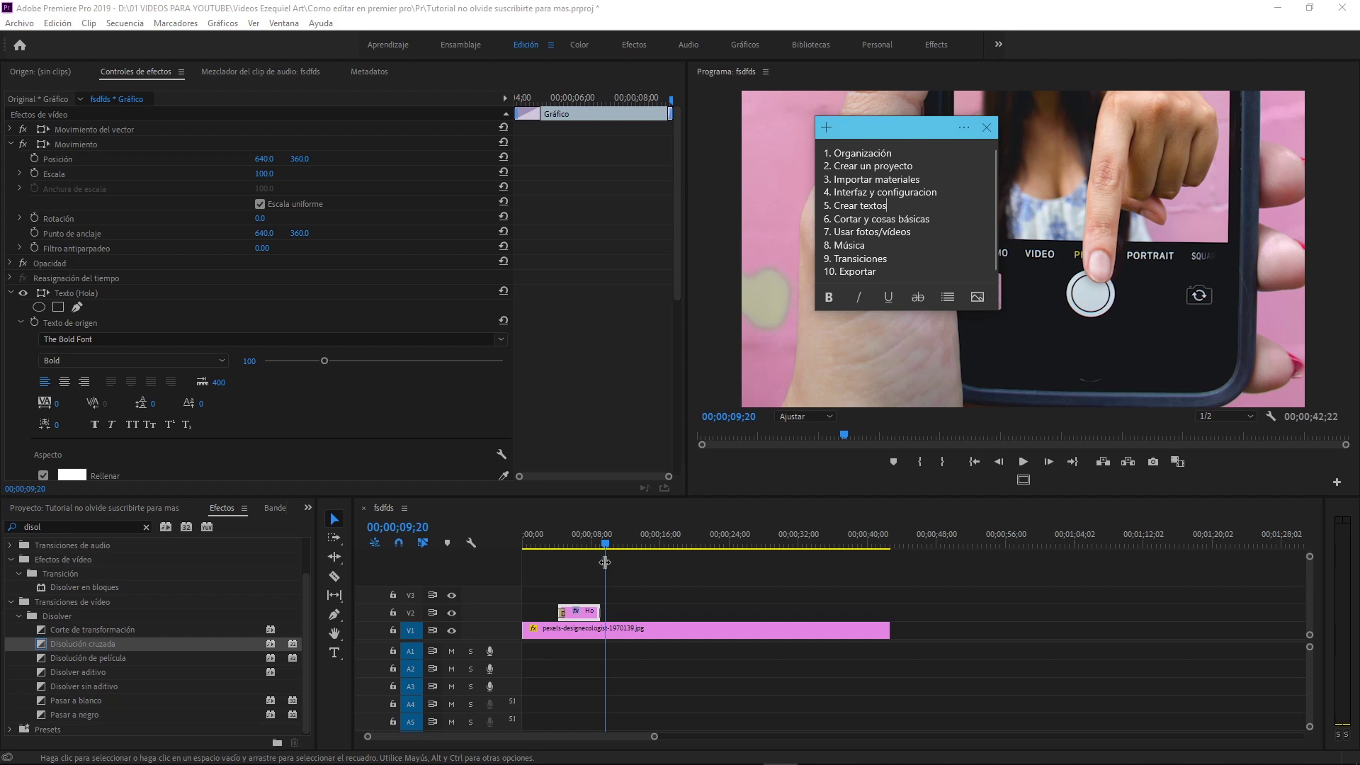
left_click(587, 577)
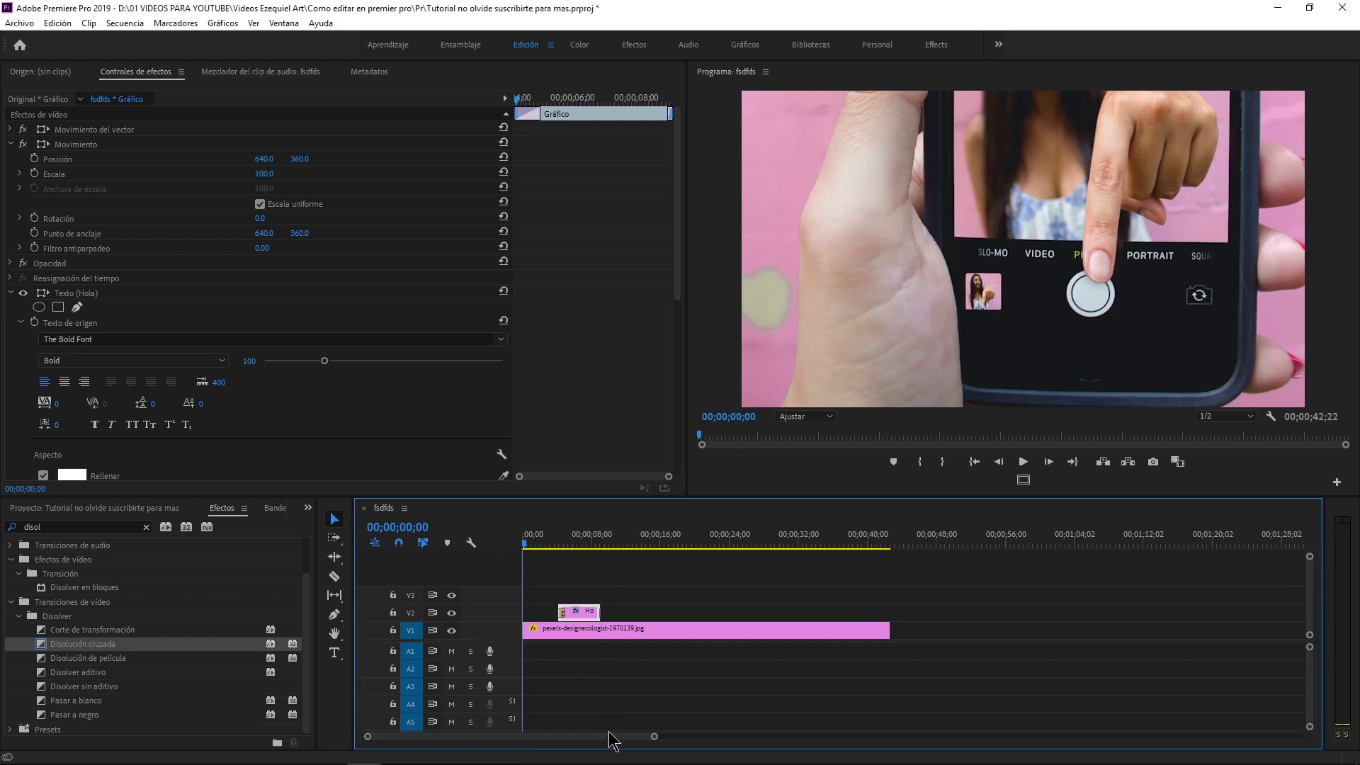
key("Home")
left_click(78, 507)
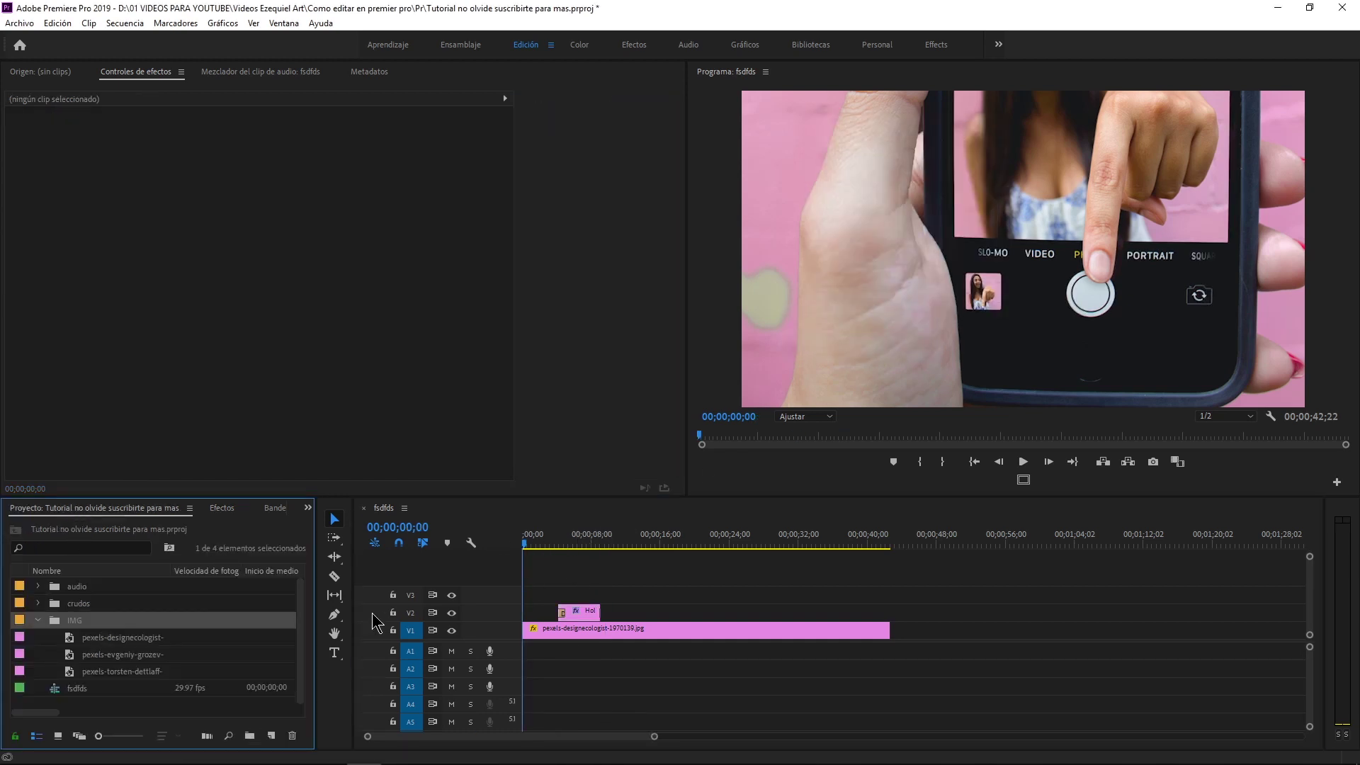
Delete the Hola title from V2 and the pink image from V1.
left_click(571, 611)
key("Delete")
left_click(575, 630)
key("Delete")
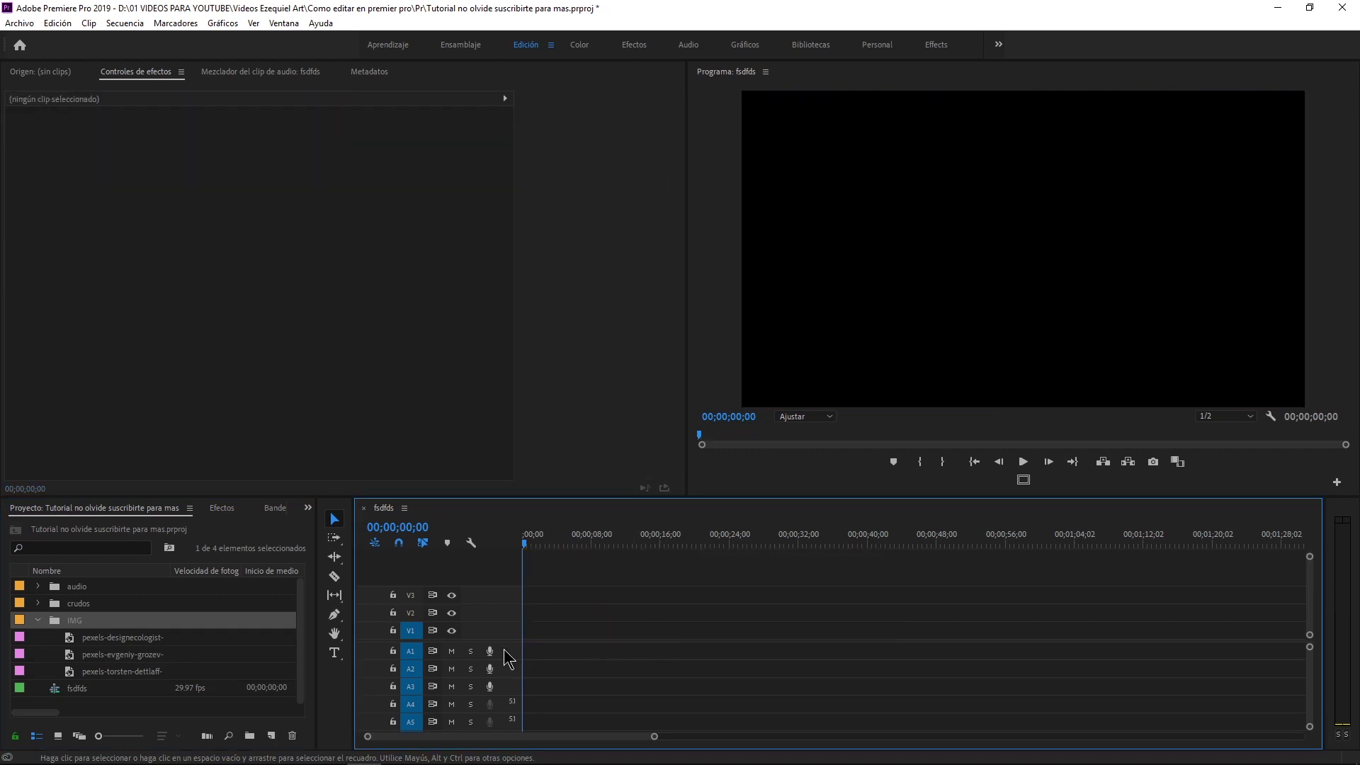
Add the Call of Duty clip from the crudos bin to the timeline, keeping existing sequence settings.
left_click(38, 620)
left_click(38, 604)
left_click(115, 620)
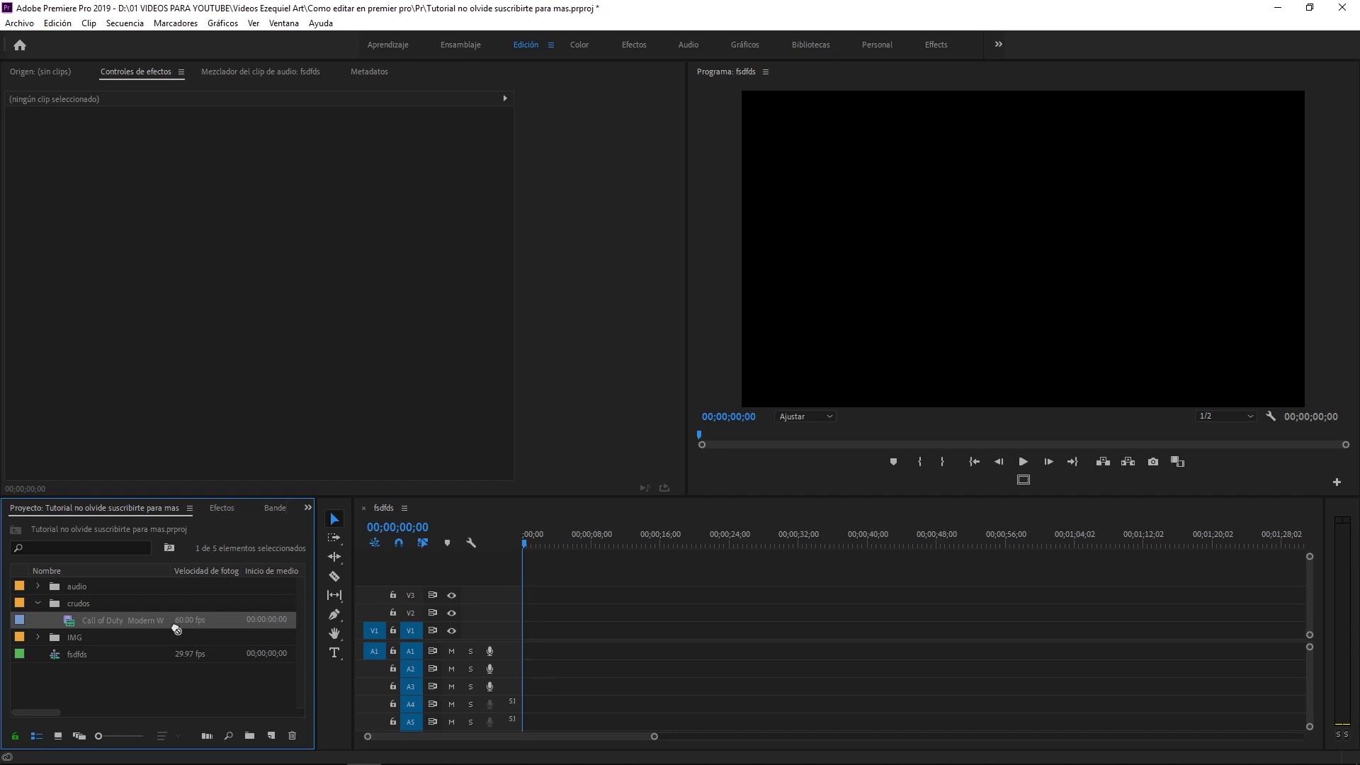
left_click_drag(140, 630, 623, 637)
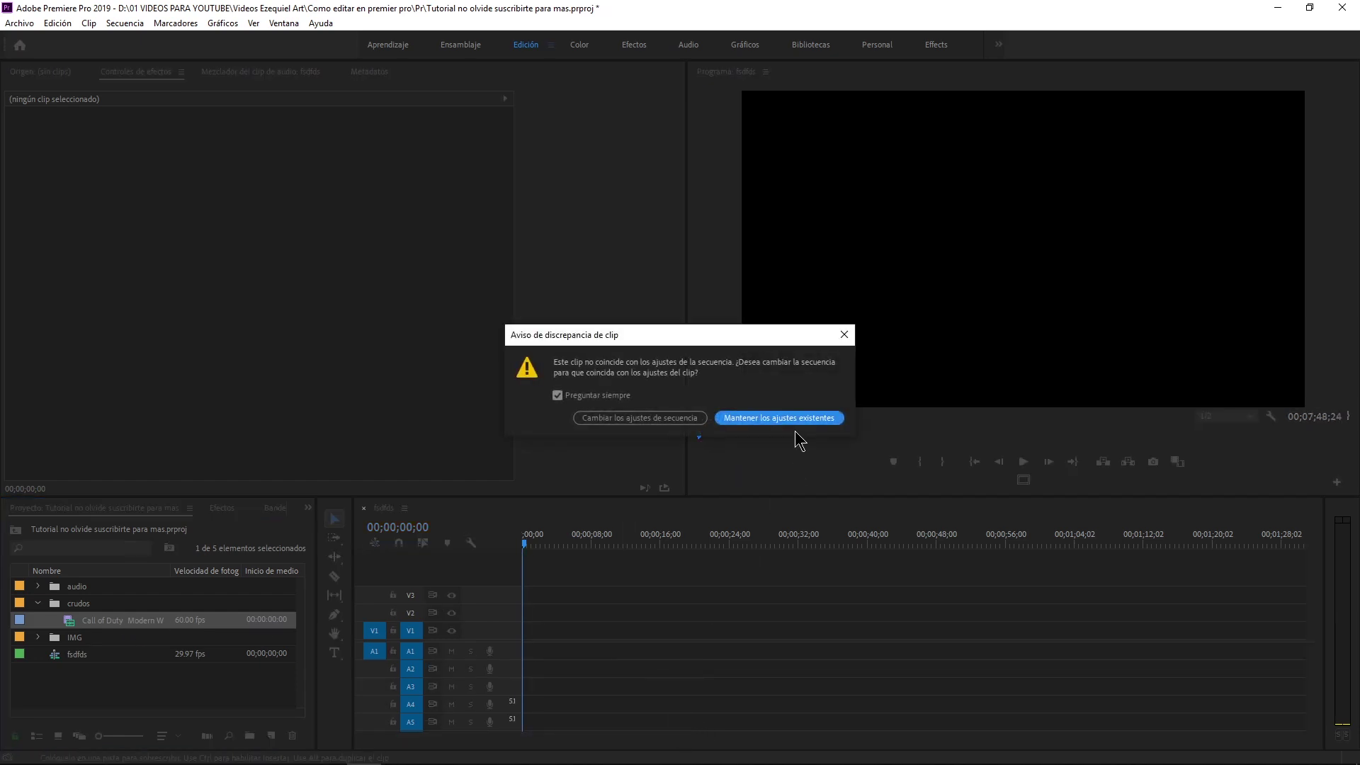
left_click(807, 419)
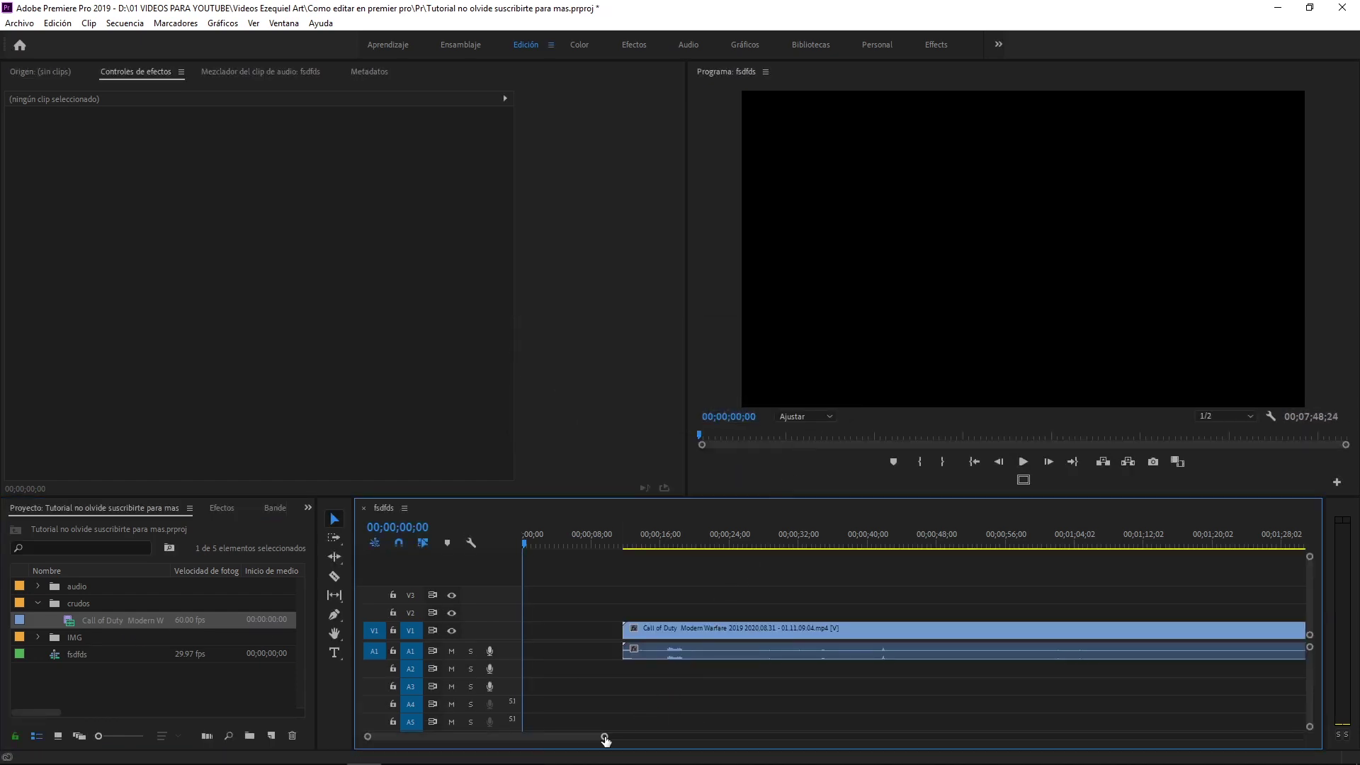
left_click_drag(604, 736, 728, 737)
Place the playhead at about 00;01;05;04 and razor-cut the gameplay clip there.
left_click(677, 628)
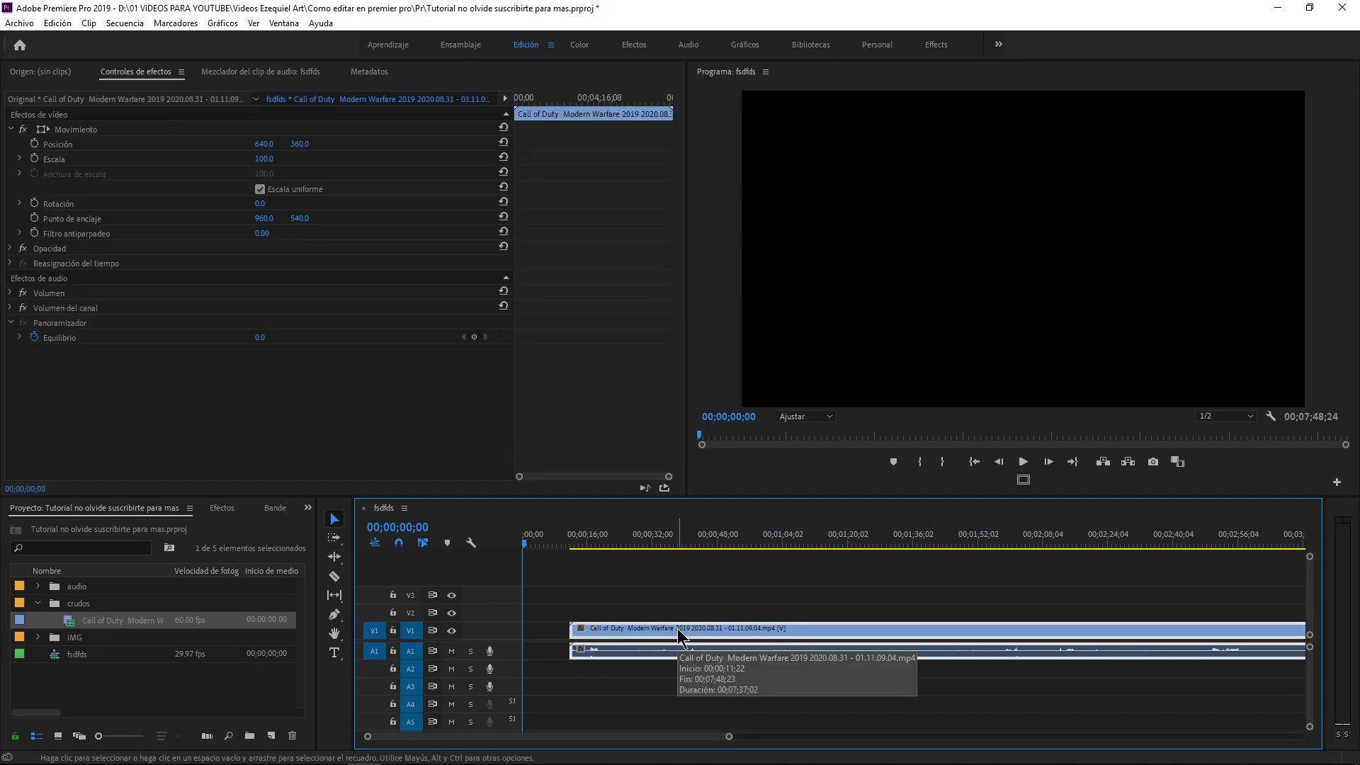
left_click_drag(728, 737, 867, 736)
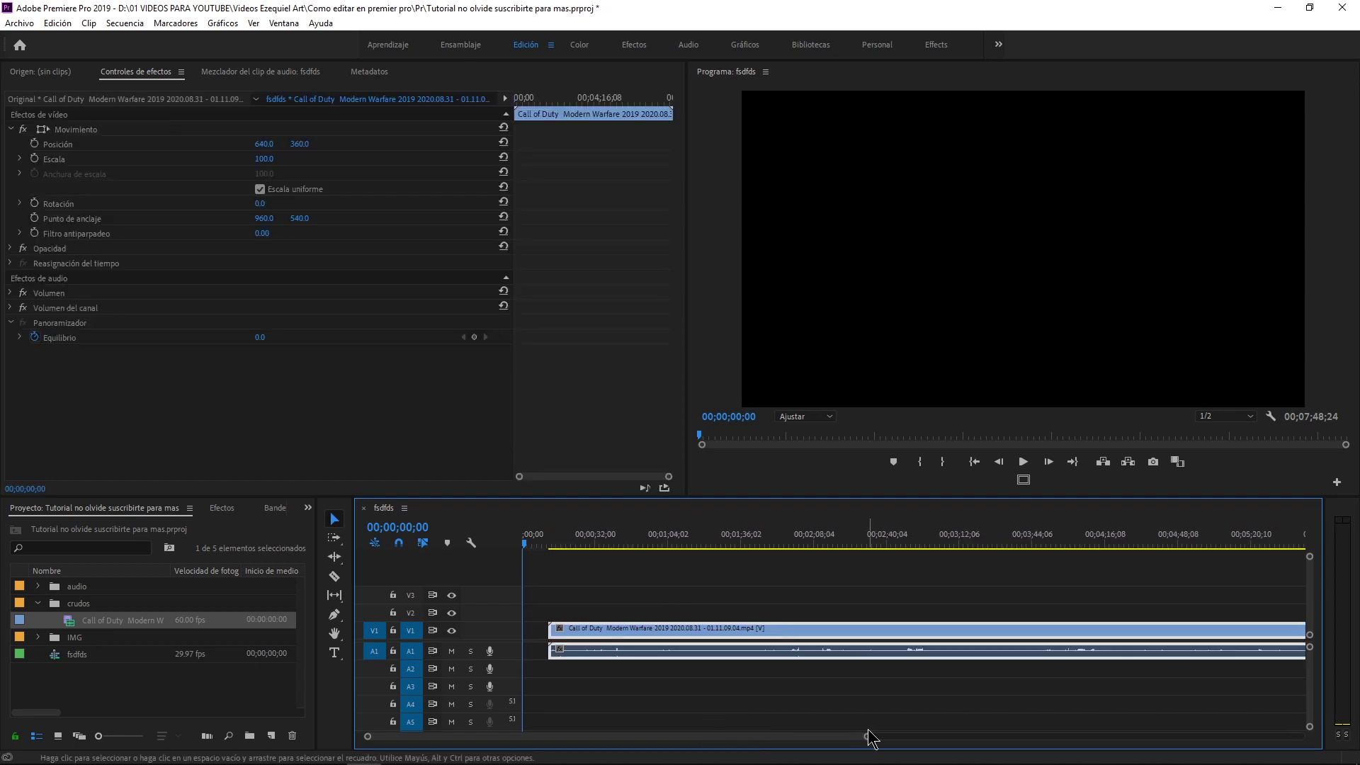
left_click(661, 690)
left_click_drag(626, 547, 678, 548)
left_click_drag(867, 735, 937, 736)
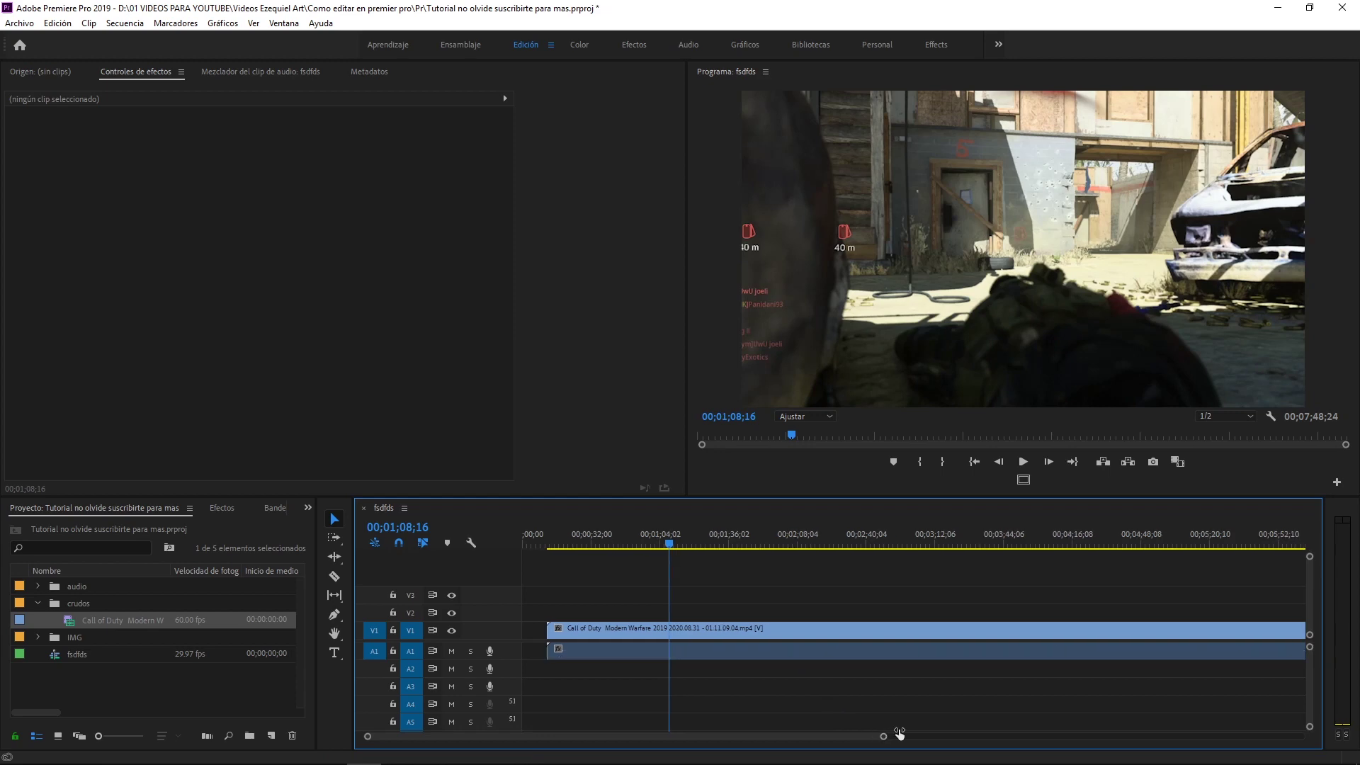
left_click_drag(646, 545, 643, 546)
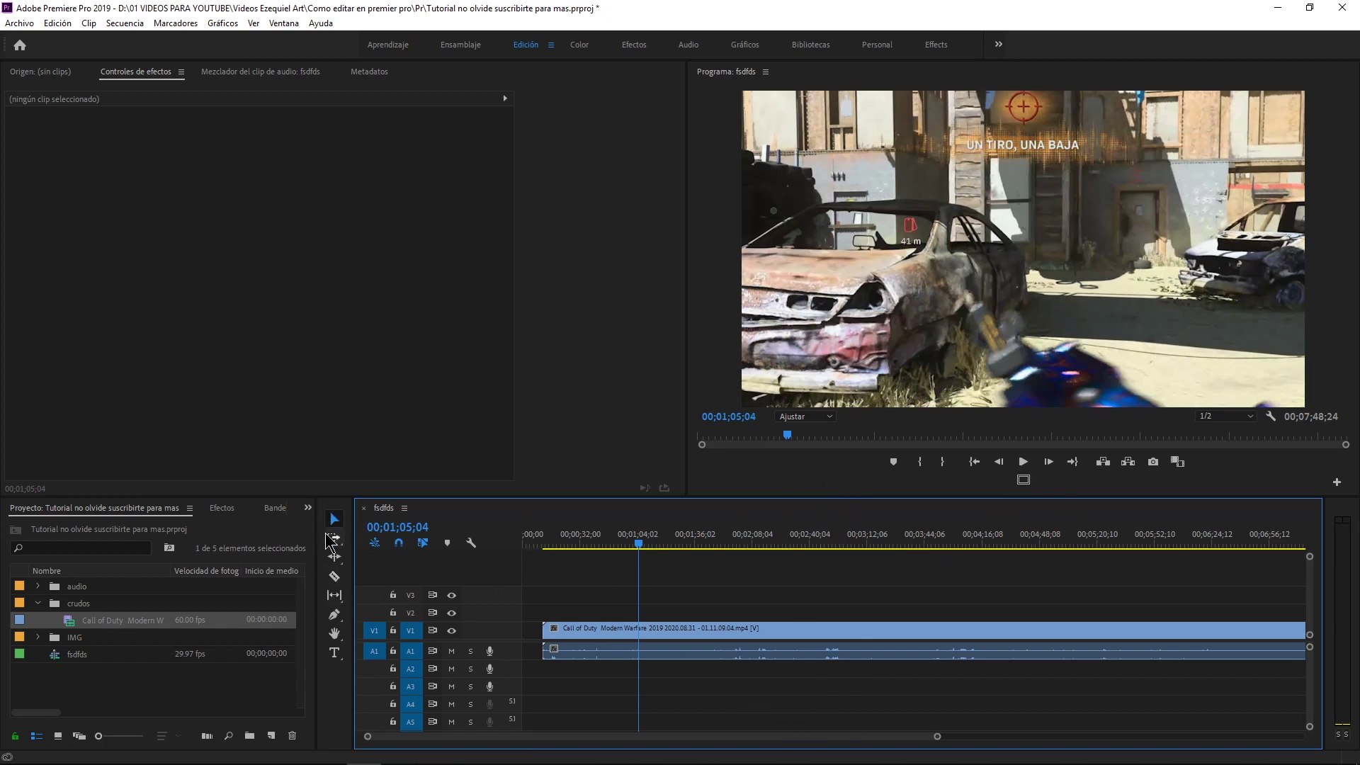
left_click(334, 576)
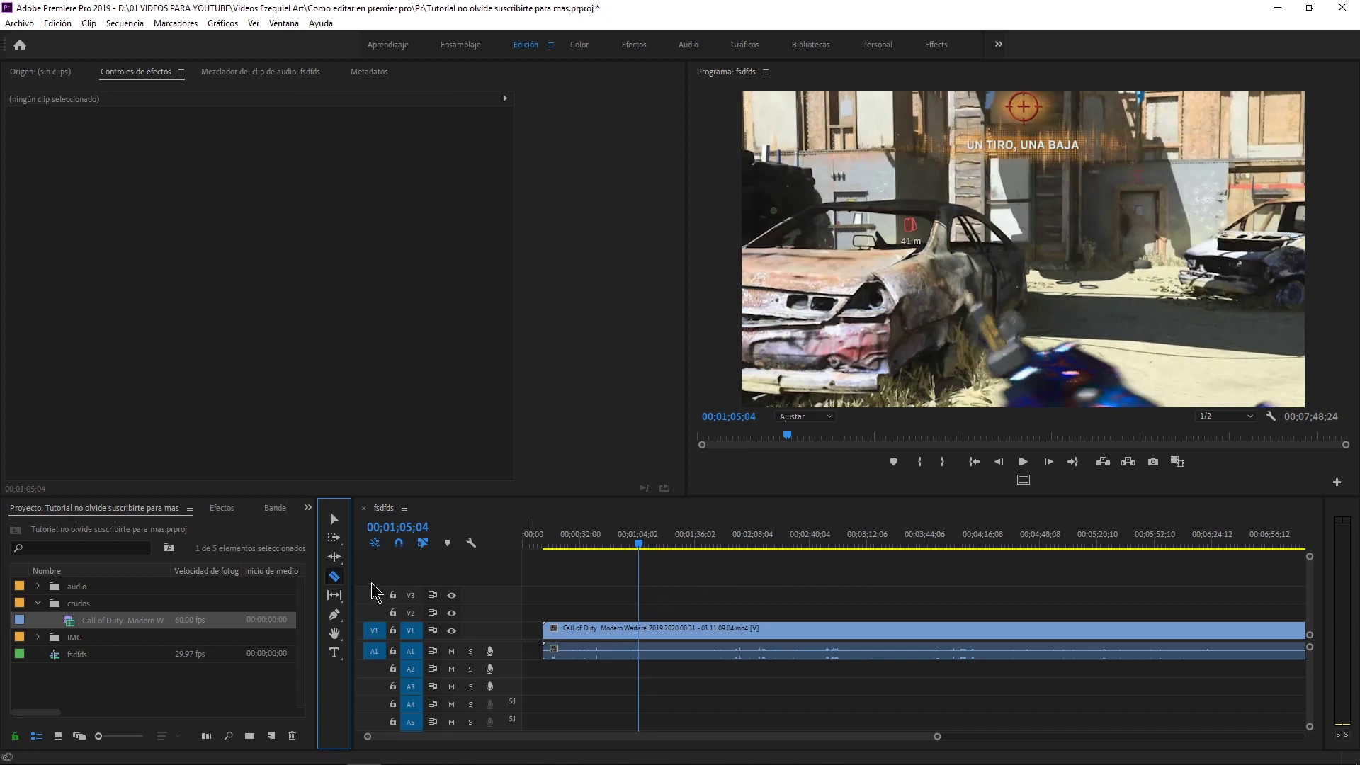
left_click(638, 628)
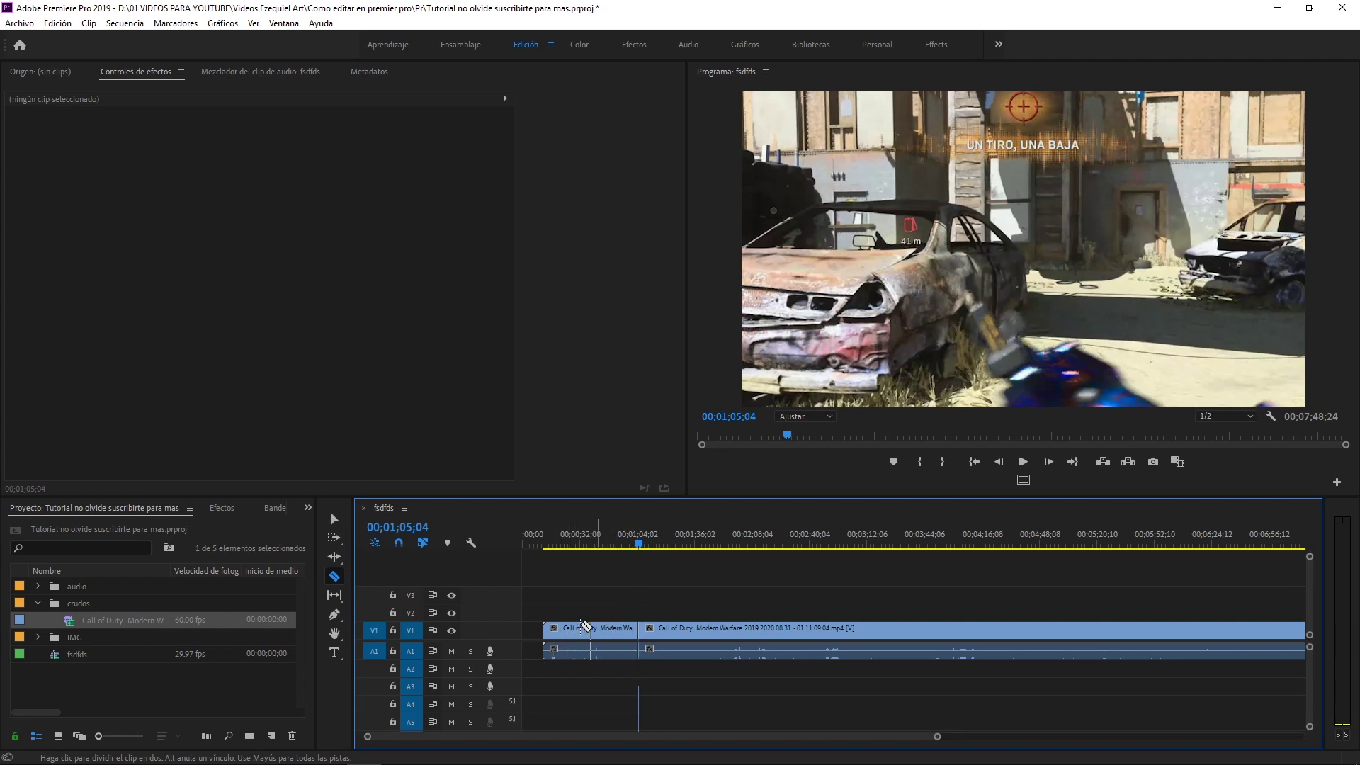
Delete the first piece with Borrar and slide the remaining clip to the sequence start.
key("v")
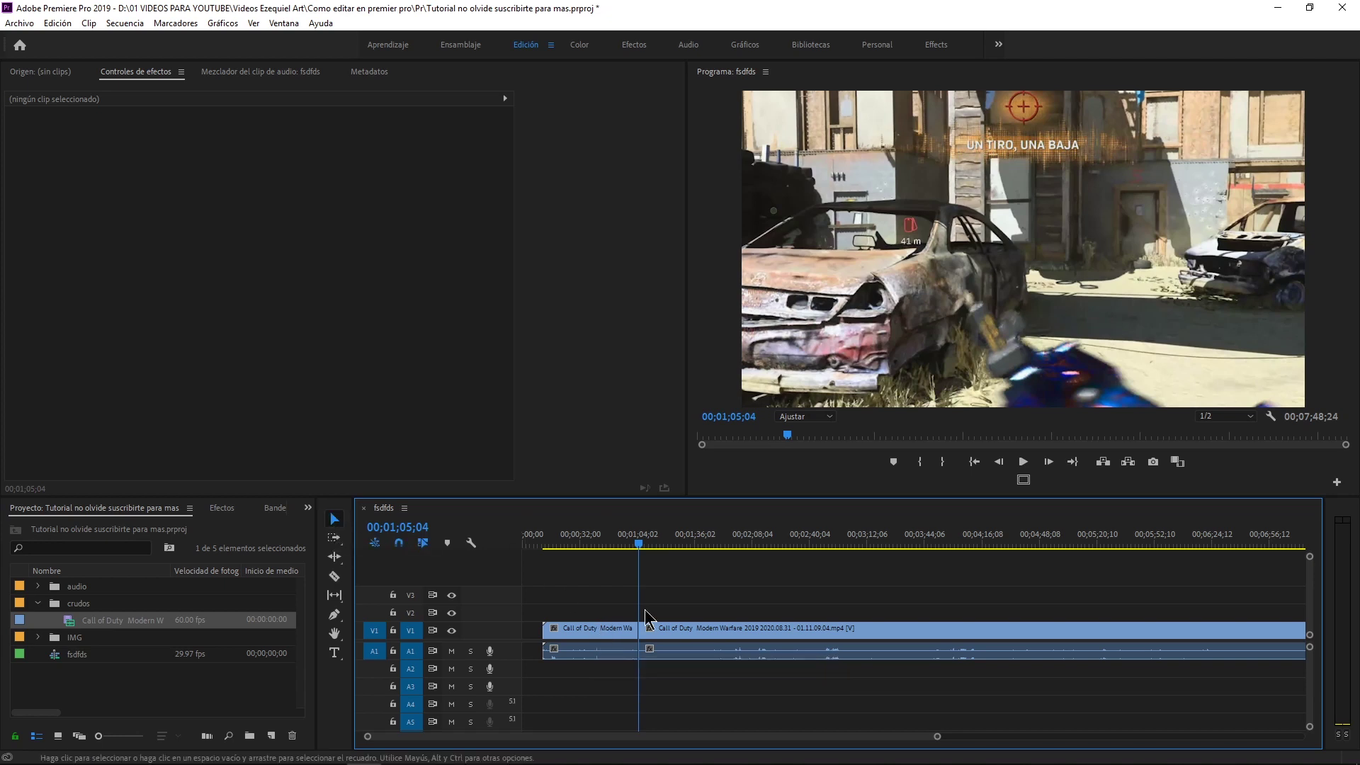
left_click(597, 634)
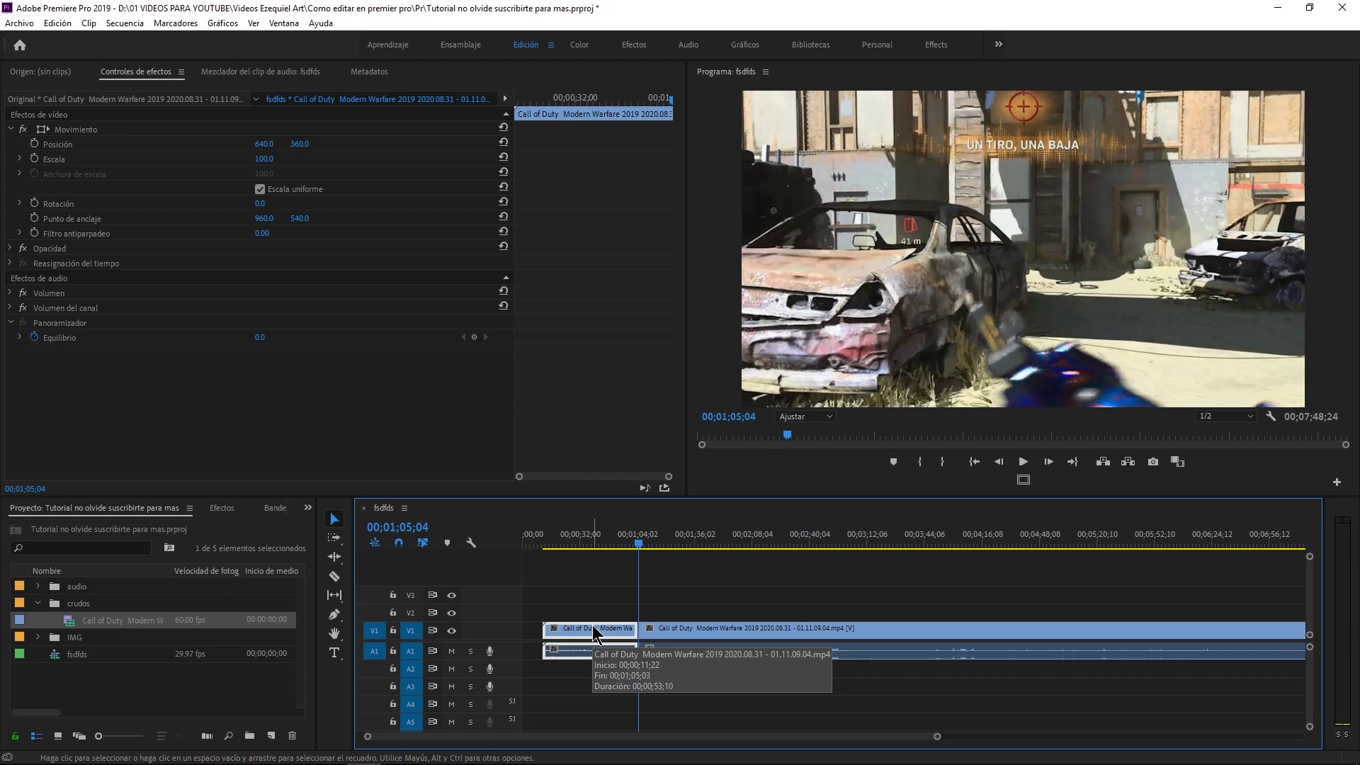
right_click(592, 624)
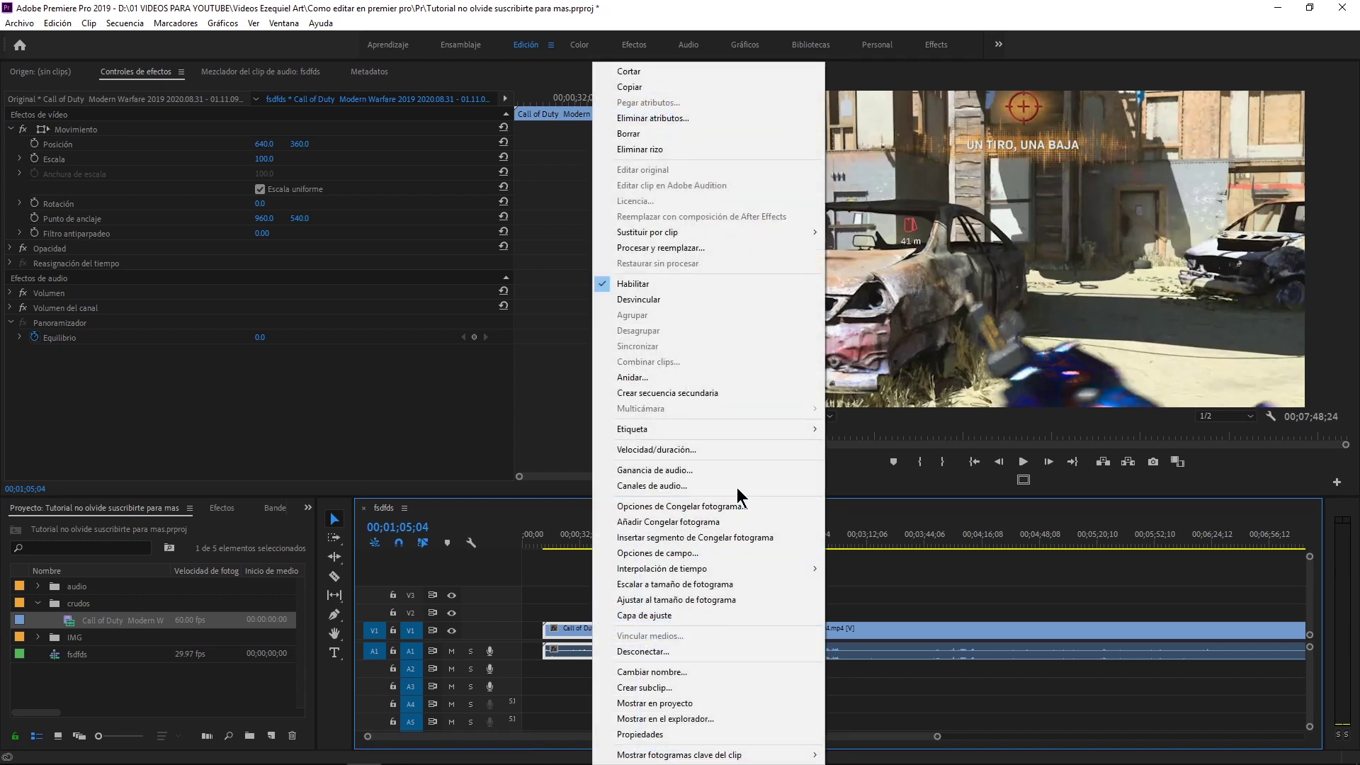
left_click(647, 133)
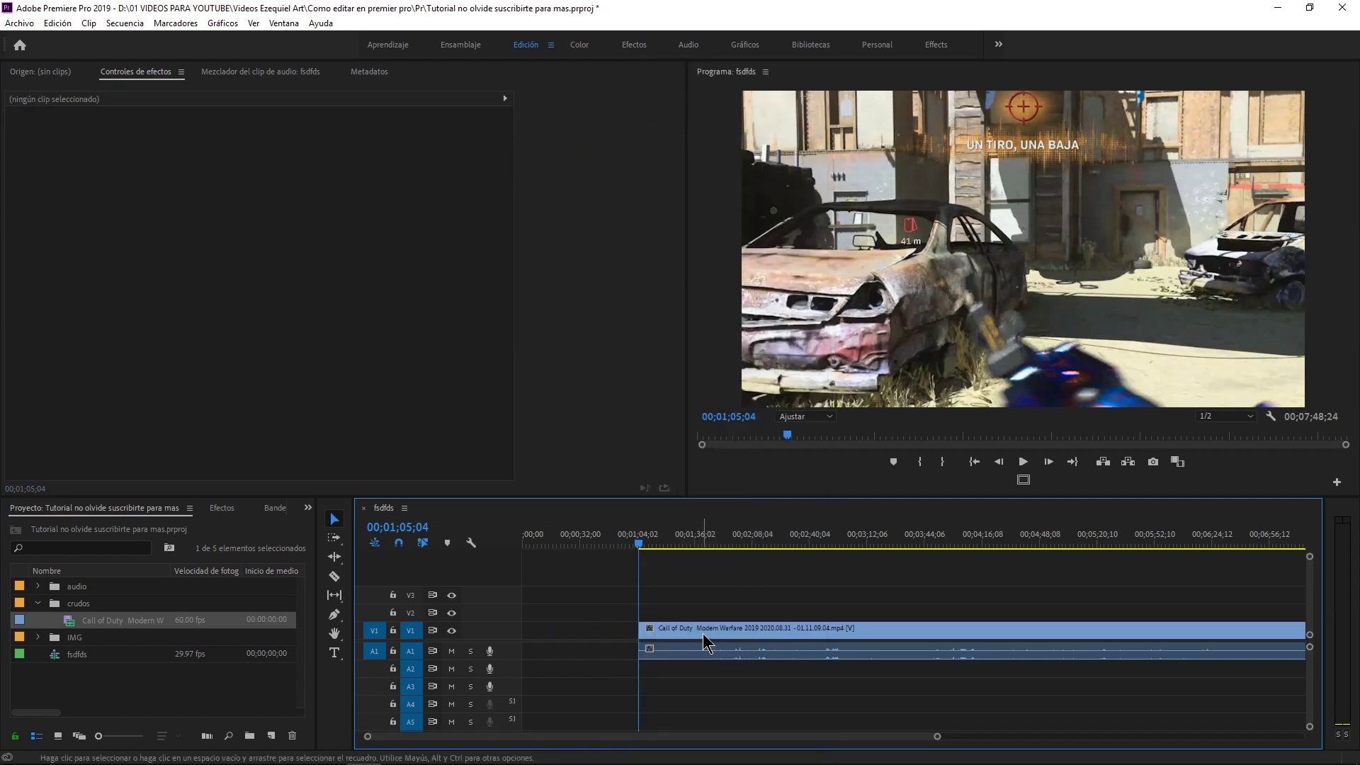
left_click_drag(695, 635, 564, 630)
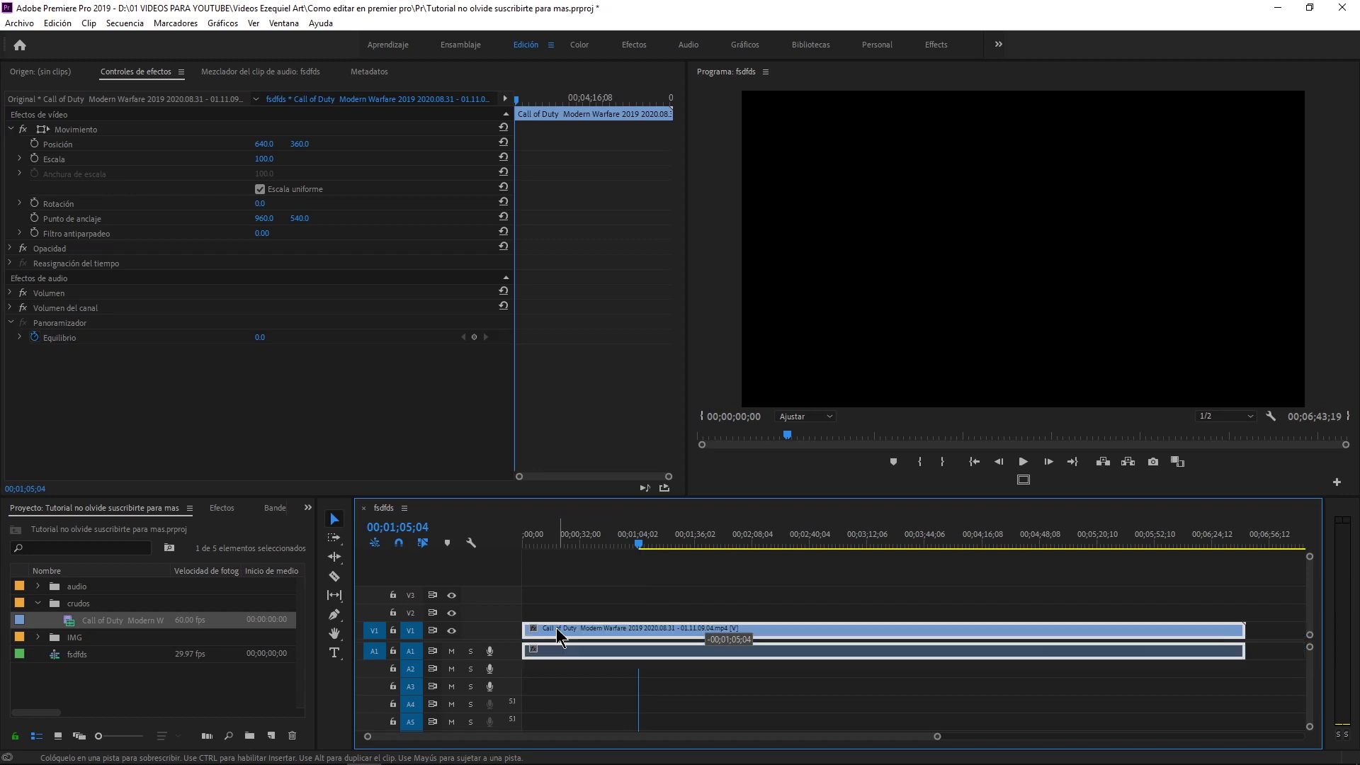
Play back the trimmed sequence from the beginning.
key("Home")
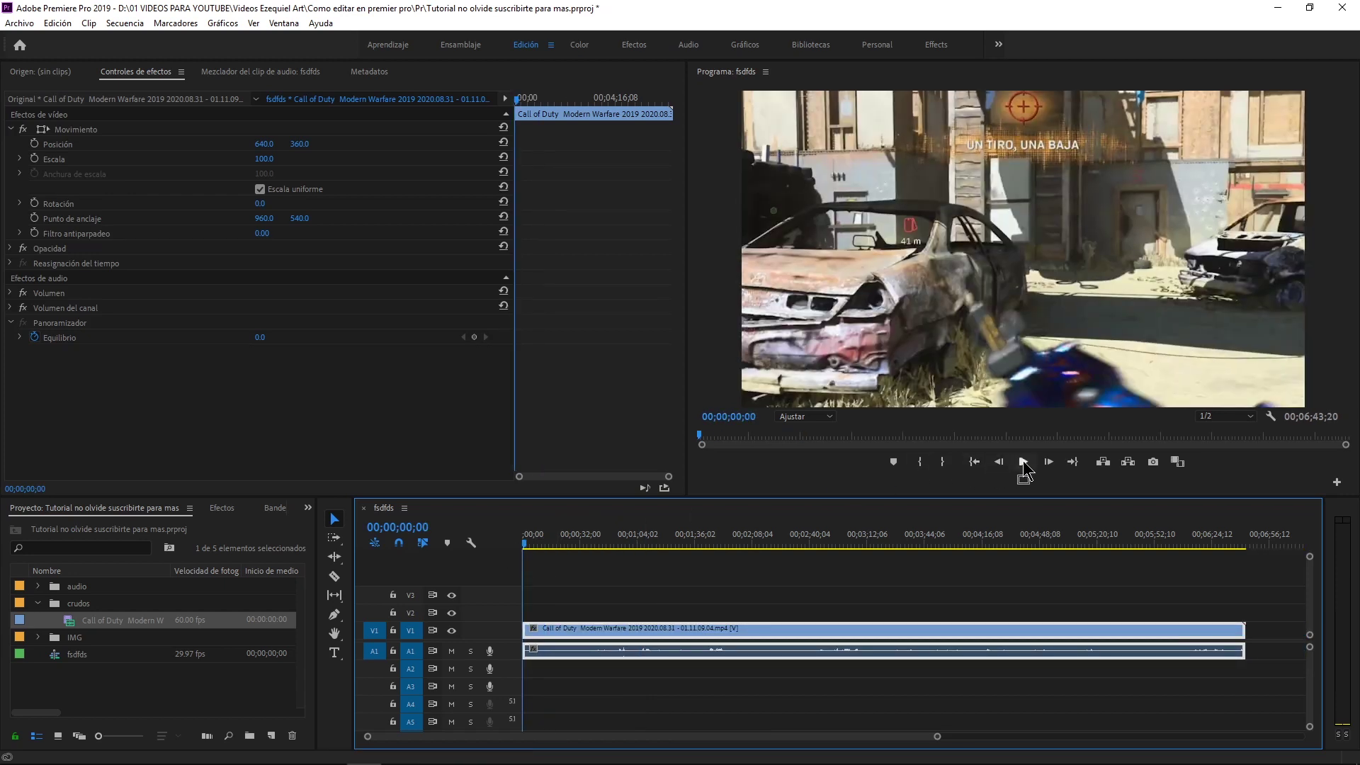
left_click(1024, 461)
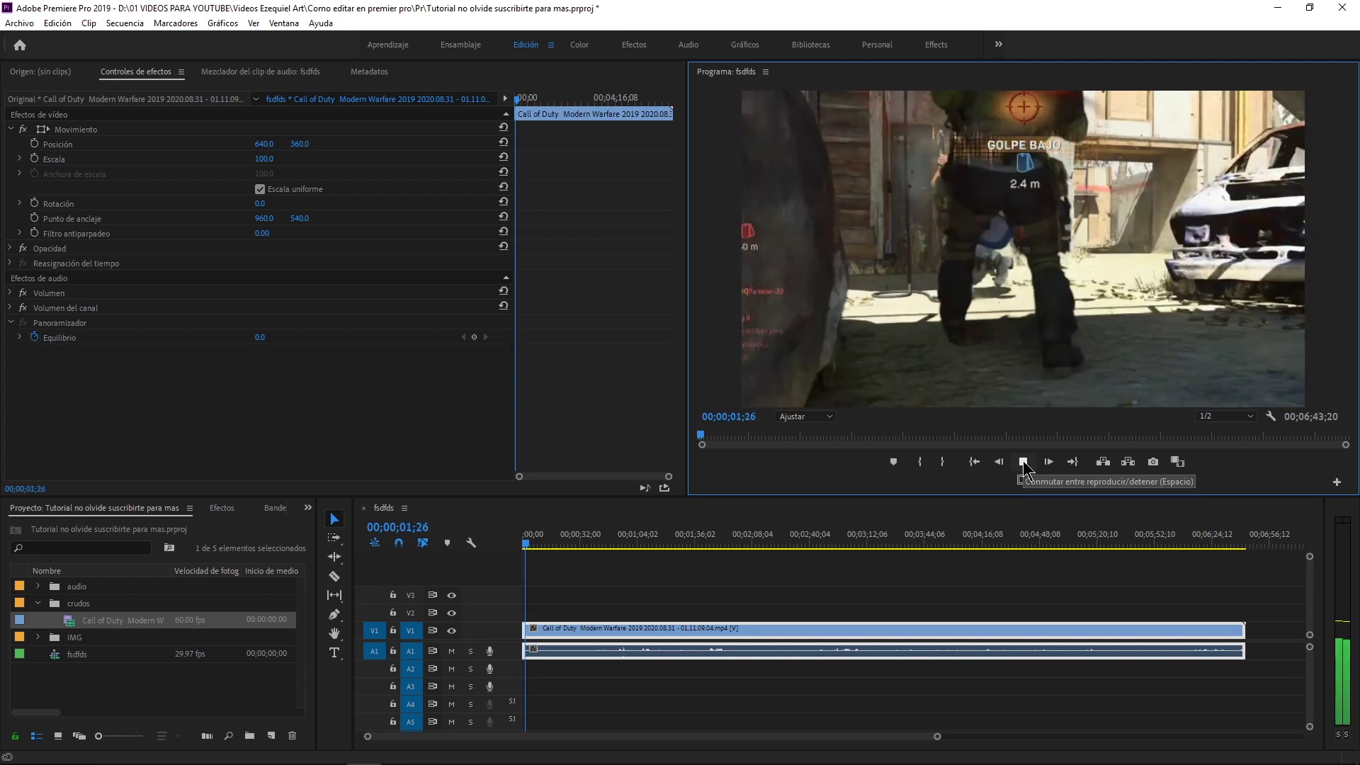
left_click(1023, 463)
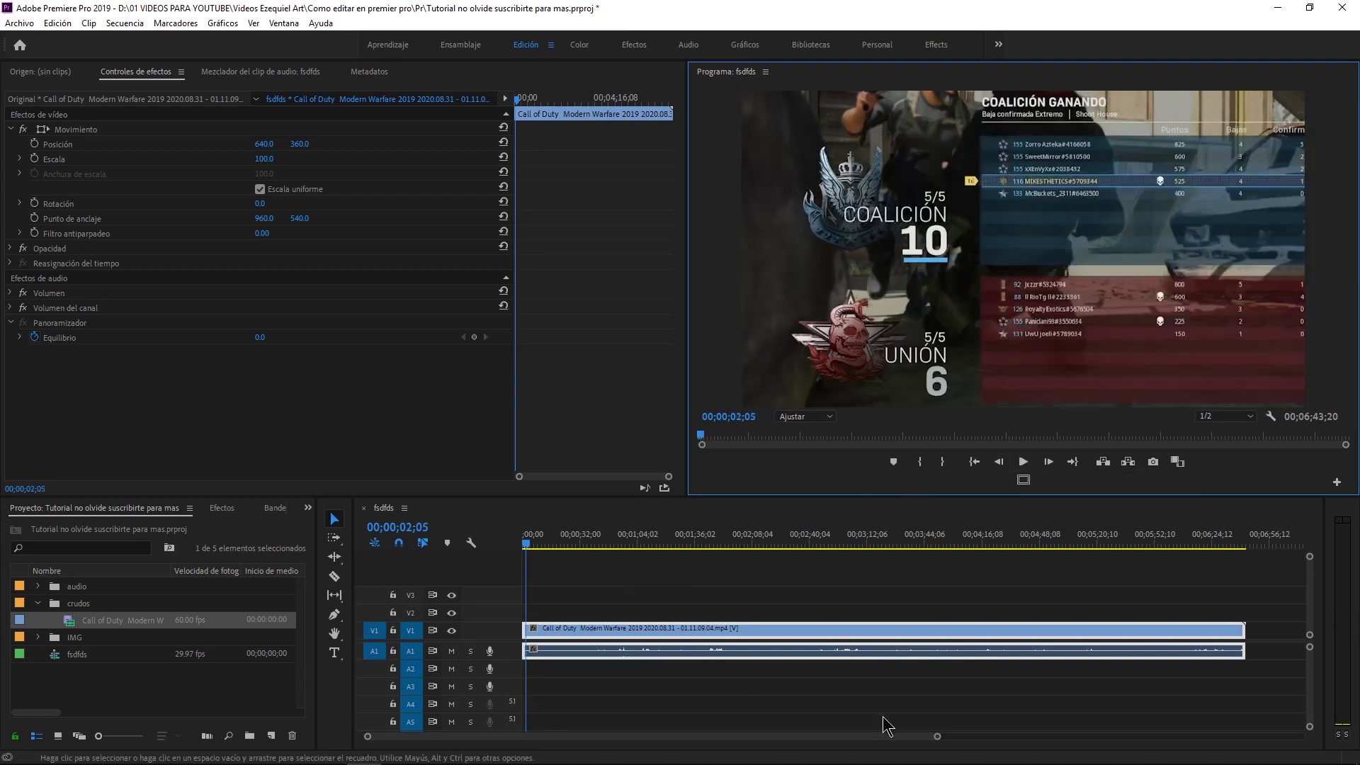
left_click_drag(937, 735, 706, 739)
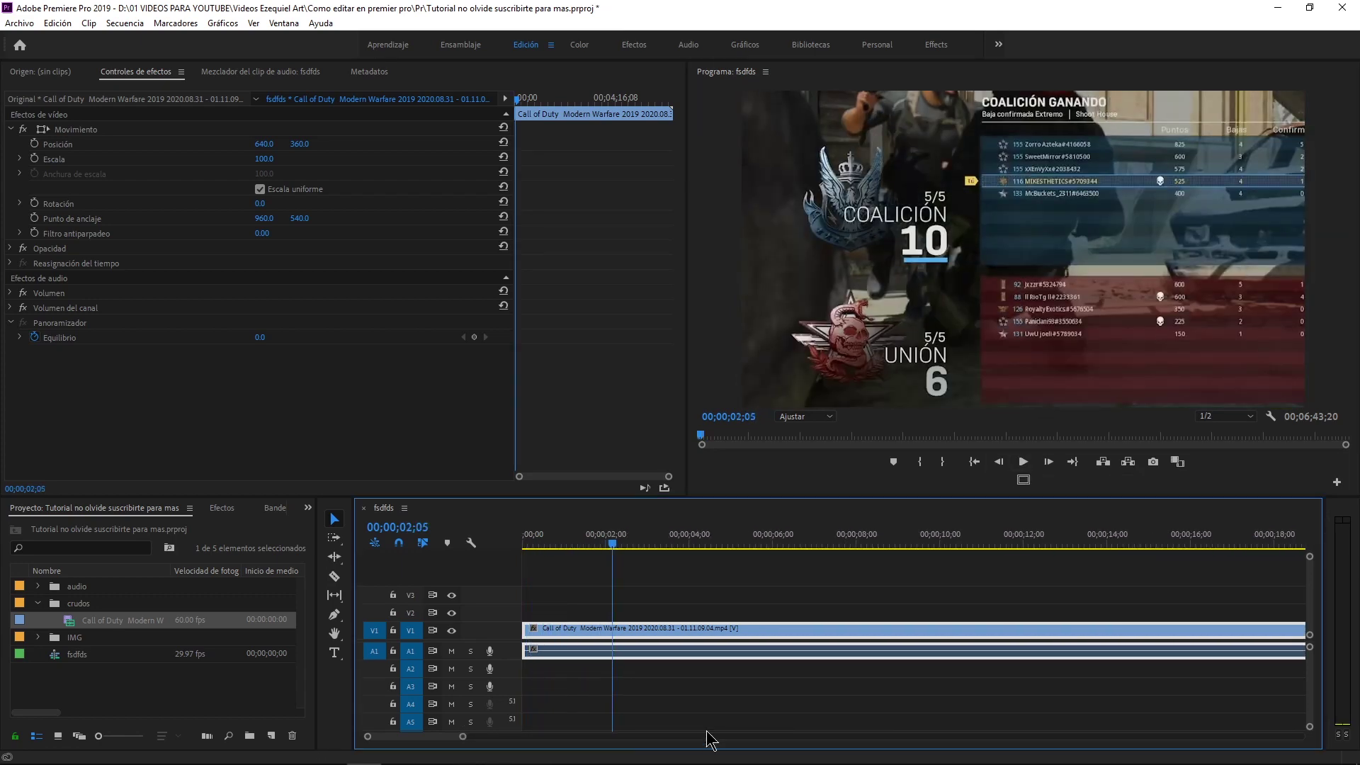
Cut the gameplay clip at 00;00;01;13 and 00;00;04;07.
left_click_drag(614, 549, 582, 559)
key("c")
left_click(580, 629)
key("v")
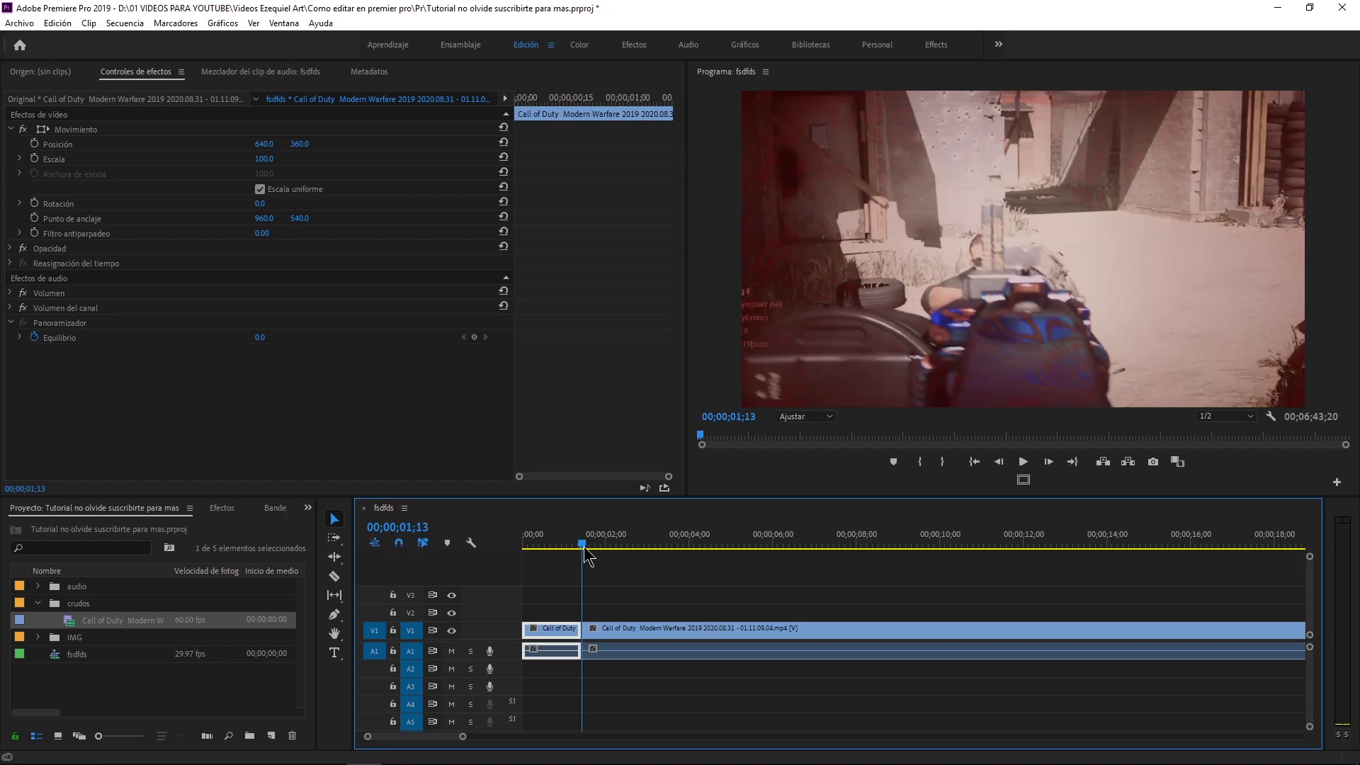
left_click_drag(585, 556, 671, 556)
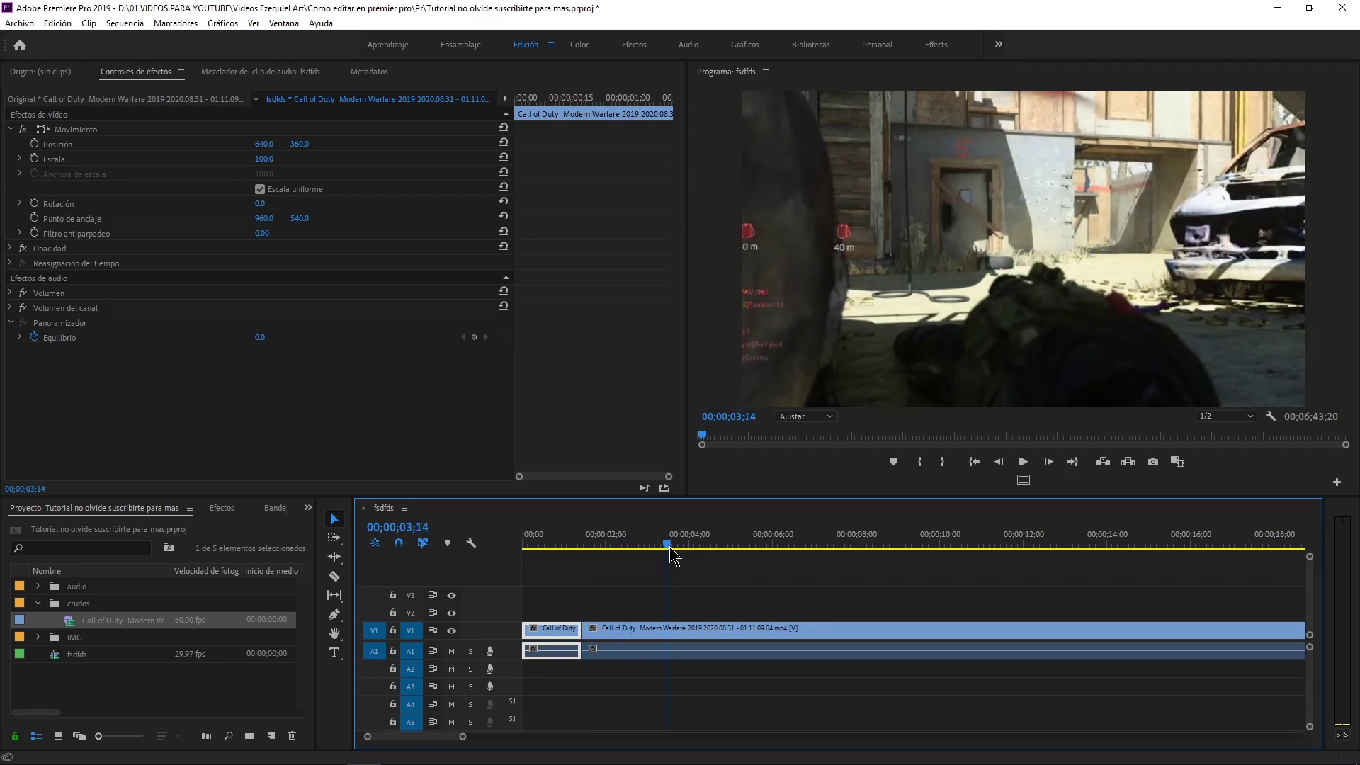
left_click_drag(671, 556, 698, 555)
key("c")
left_click(699, 628)
key("v")
Delete the middle piece and ripple-delete the gap so the clips join.
left_click(664, 634)
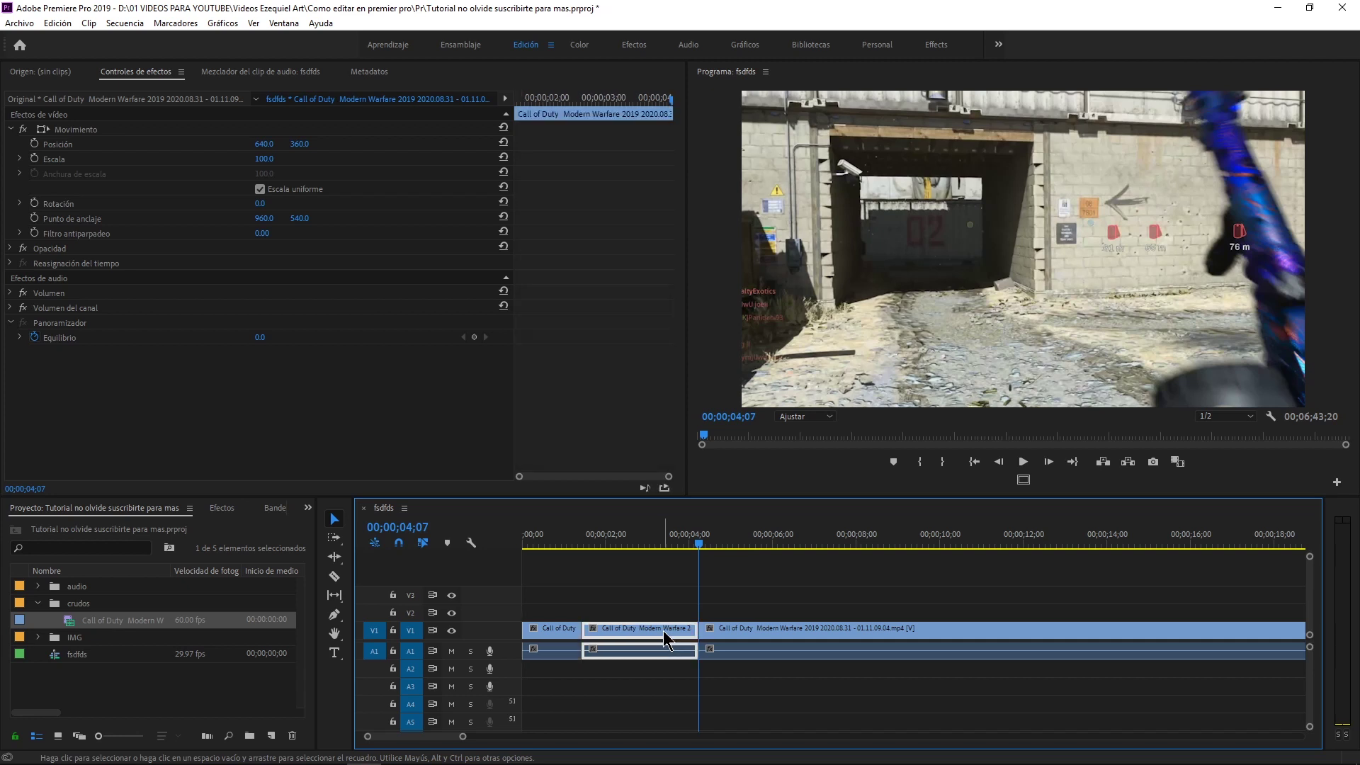
key("Delete")
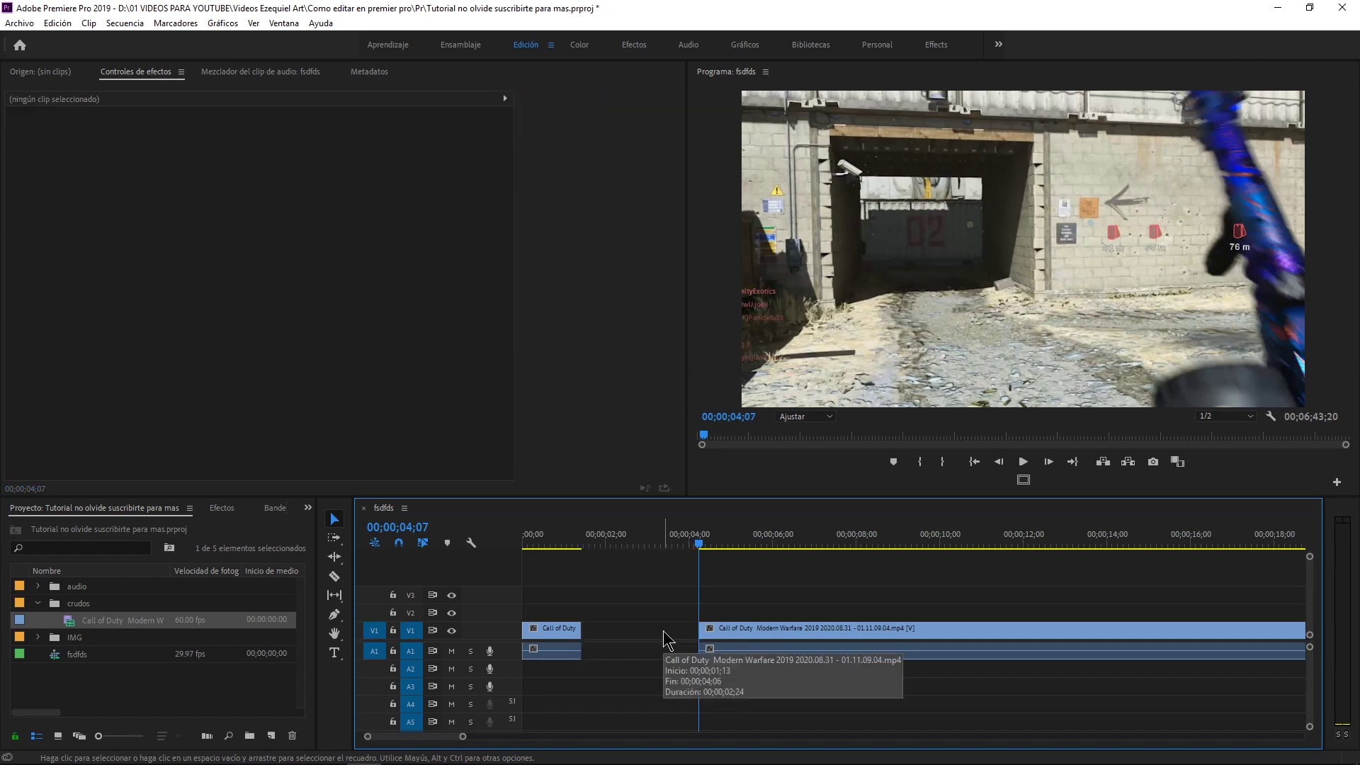
left_click(664, 630)
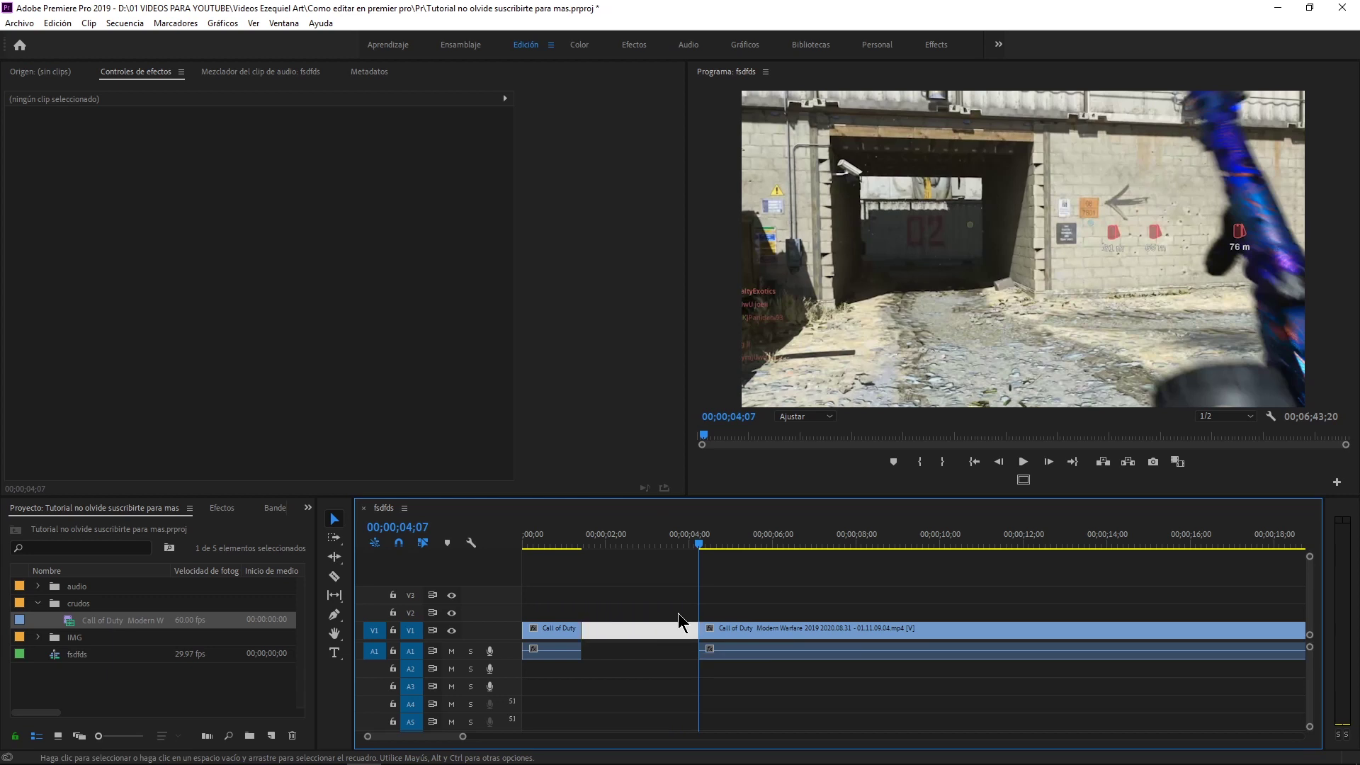
right_click(632, 634)
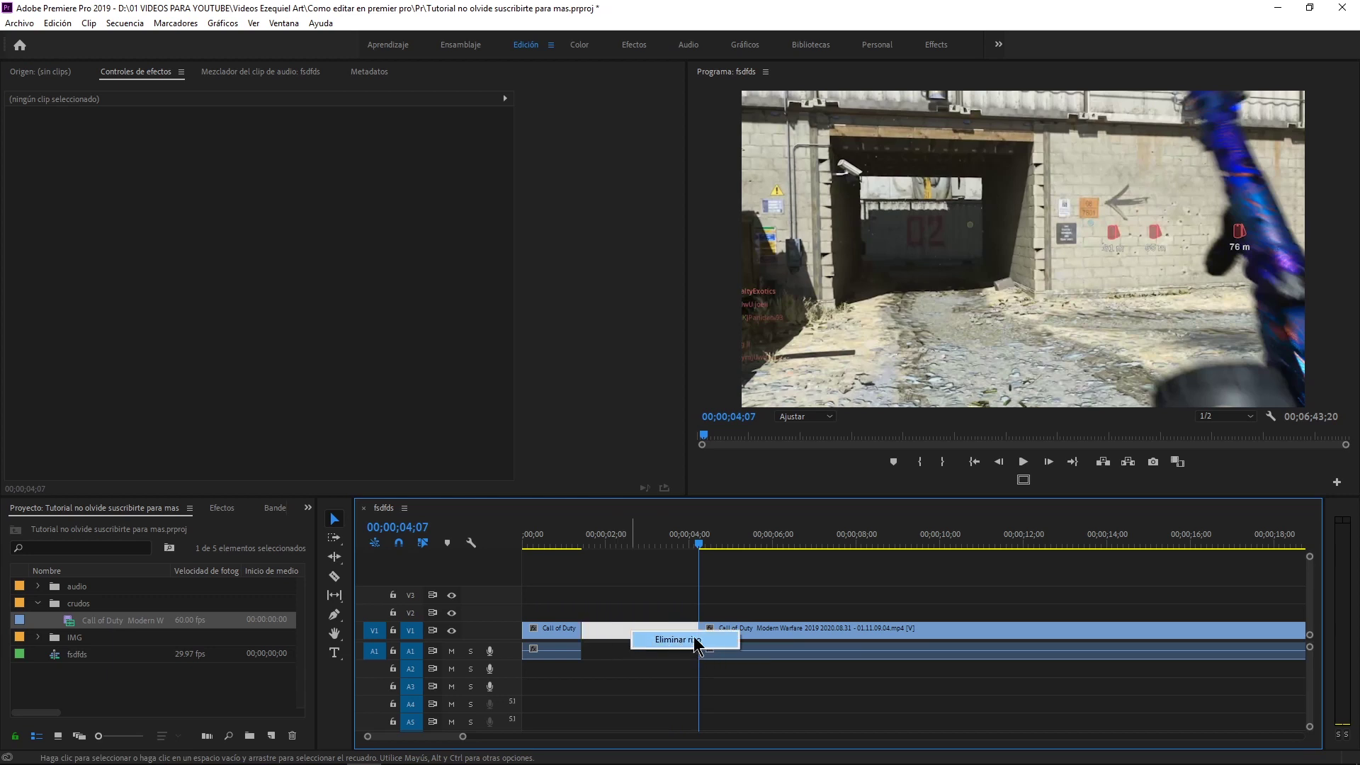
left_click(635, 686)
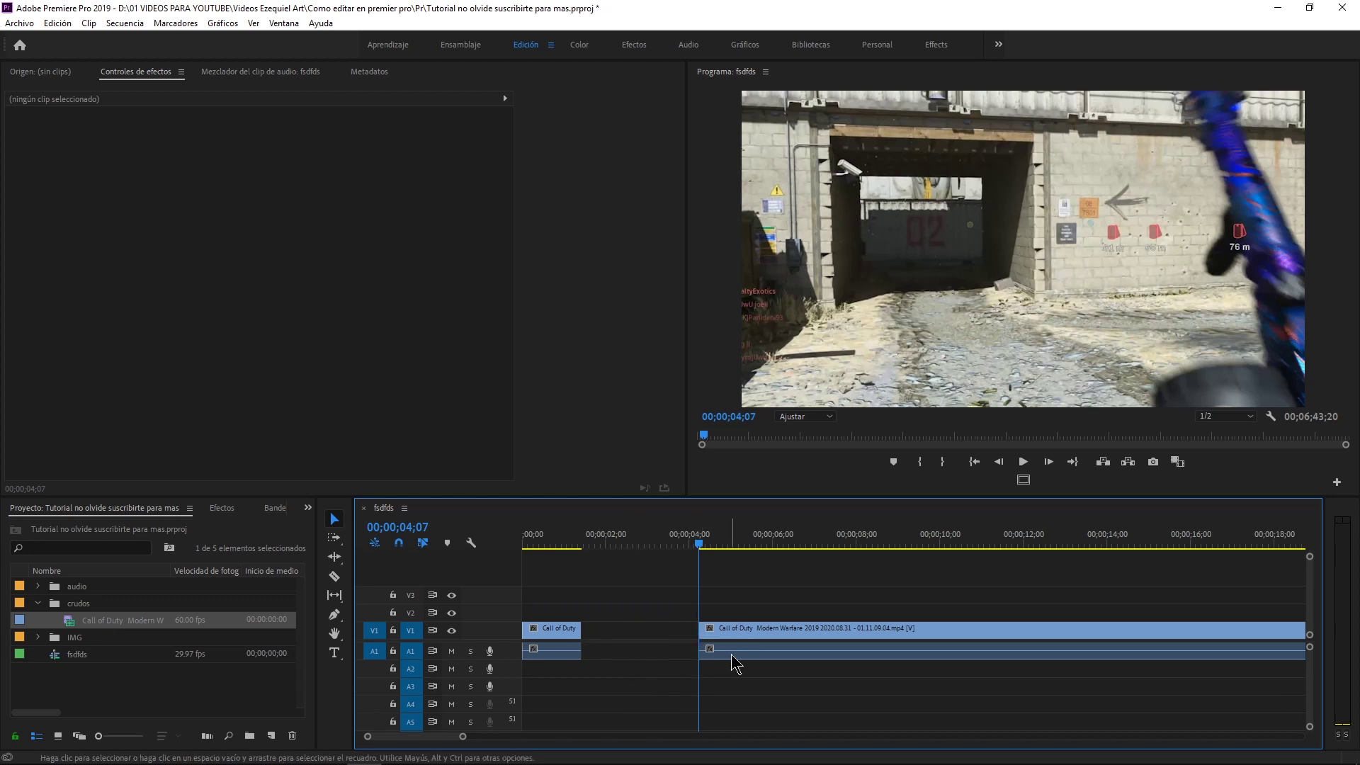
left_click(643, 635)
right_click(643, 635)
left_click(708, 642)
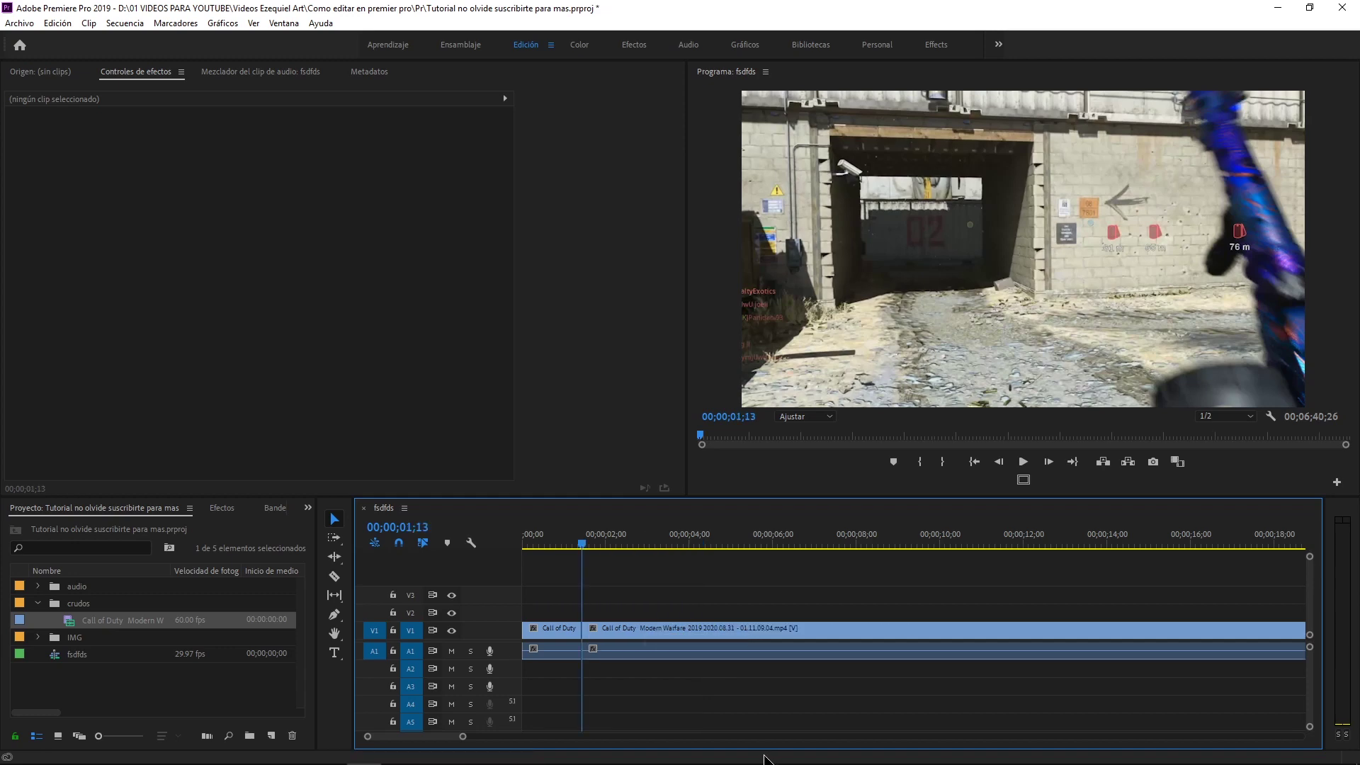
left_click(578, 545)
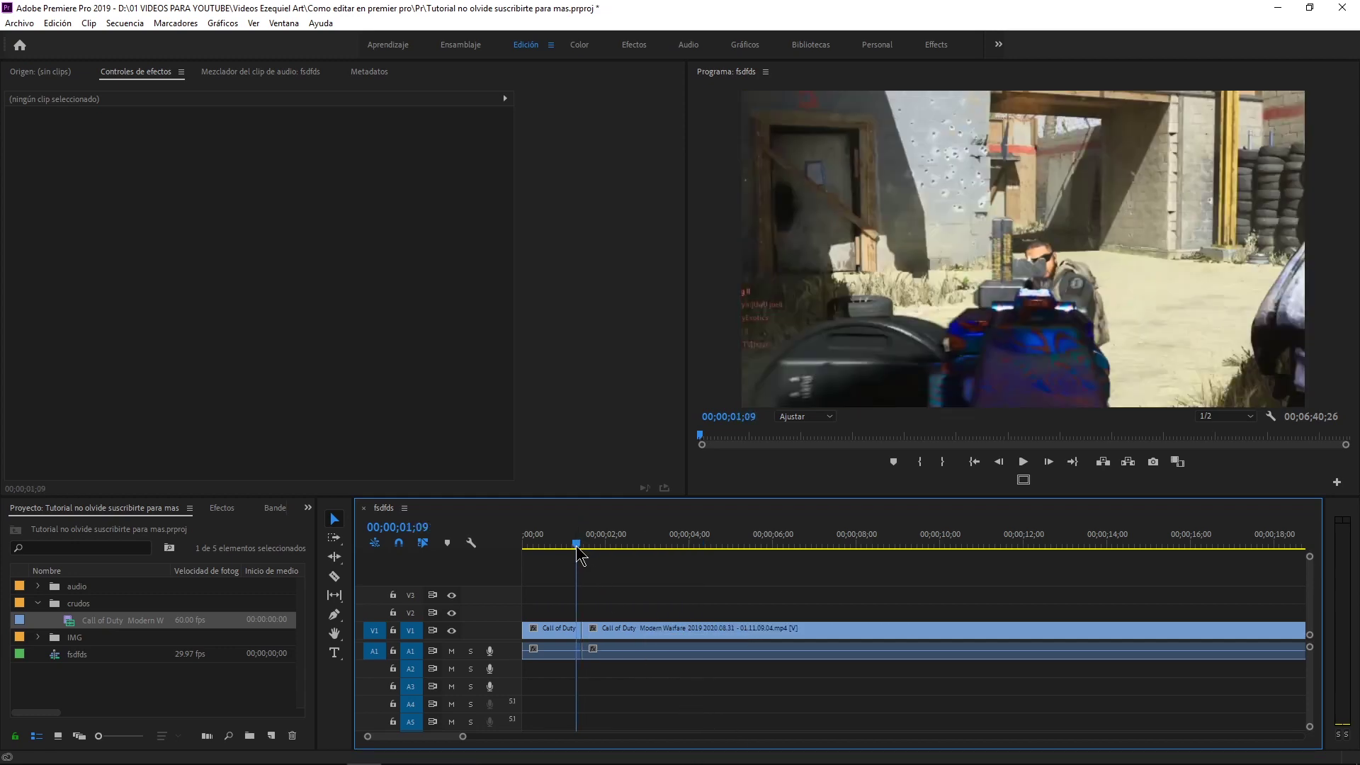
left_click_drag(580, 549, 577, 549)
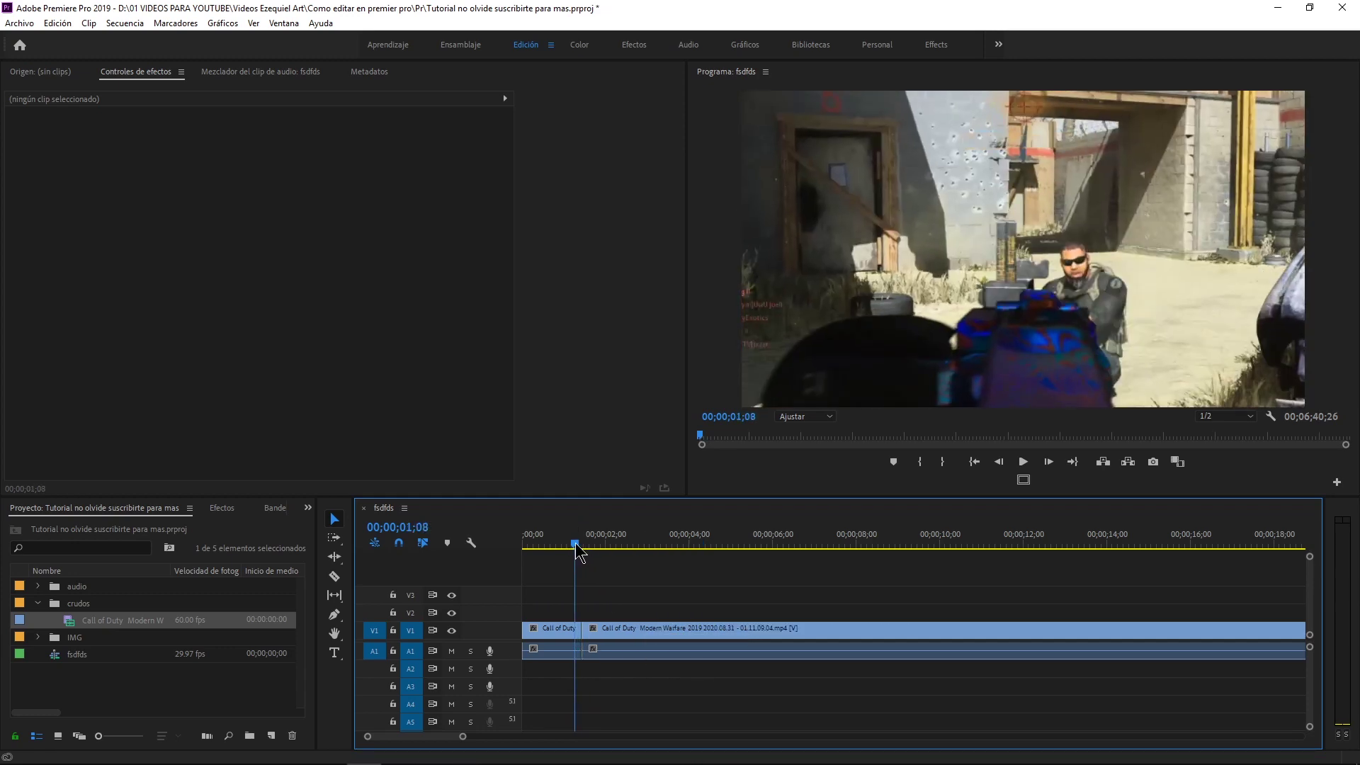
Undo the gap removal, then ripple-delete the gap again with Eliminar rizo.
key("ctrl+z")
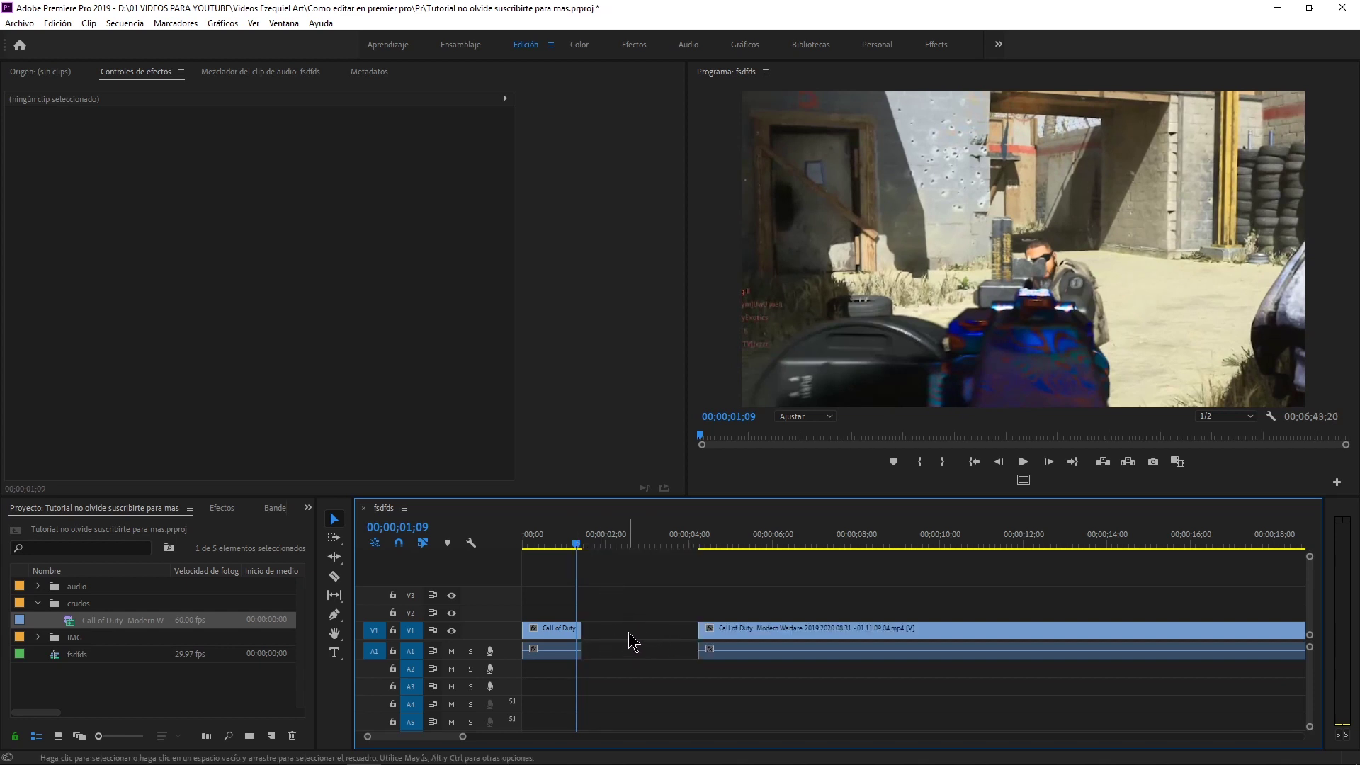
left_click(627, 629)
left_click(640, 614)
left_click(638, 635)
right_click(637, 636)
left_click(684, 648)
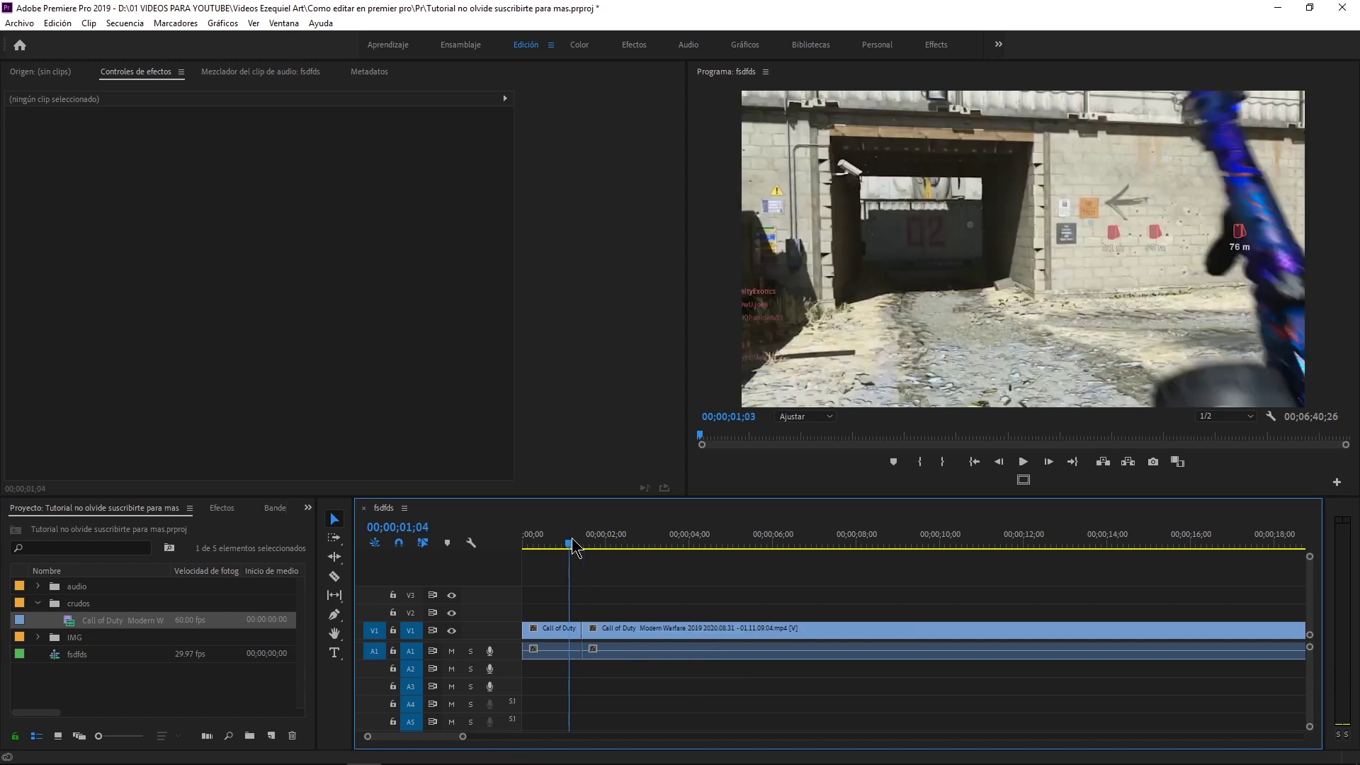
Play to 00;00;07;01 and razor-cut the gameplay clip on V1 there.
key("space")
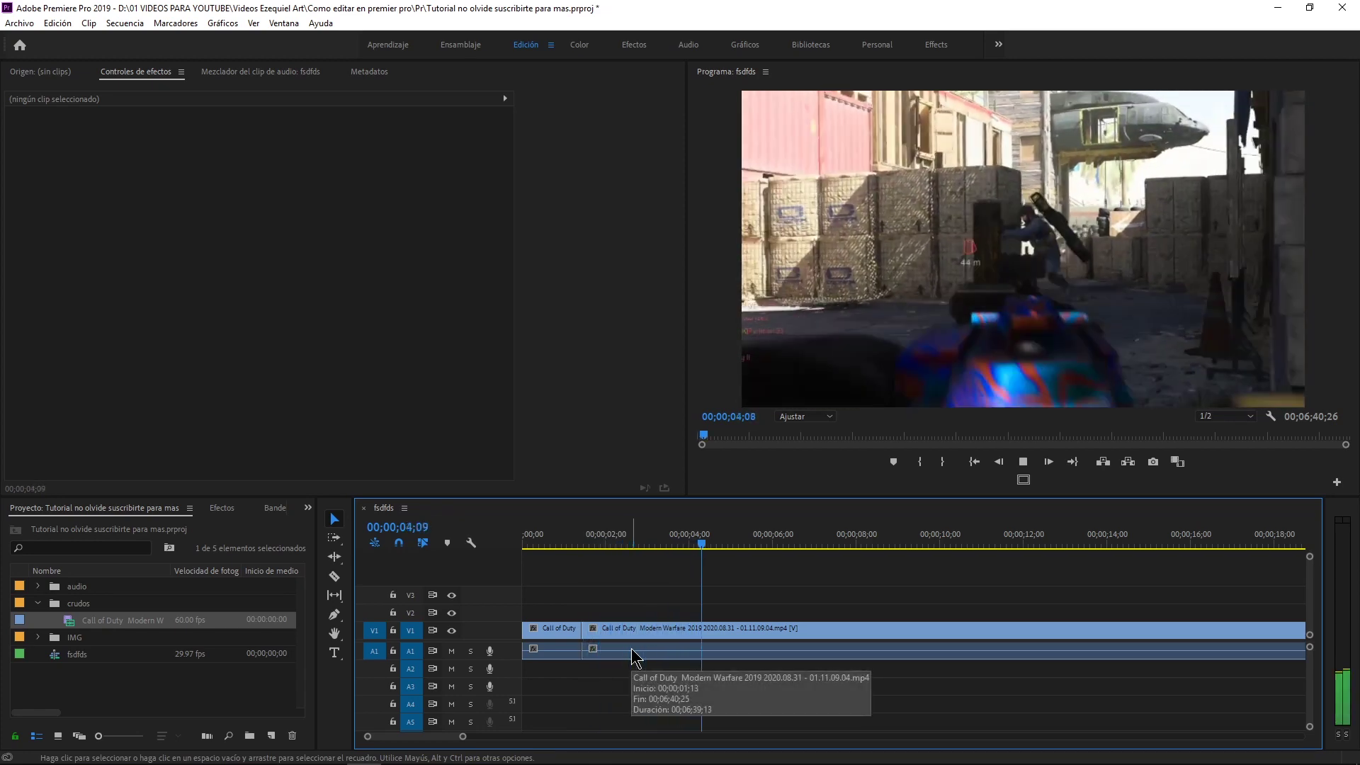
key("space")
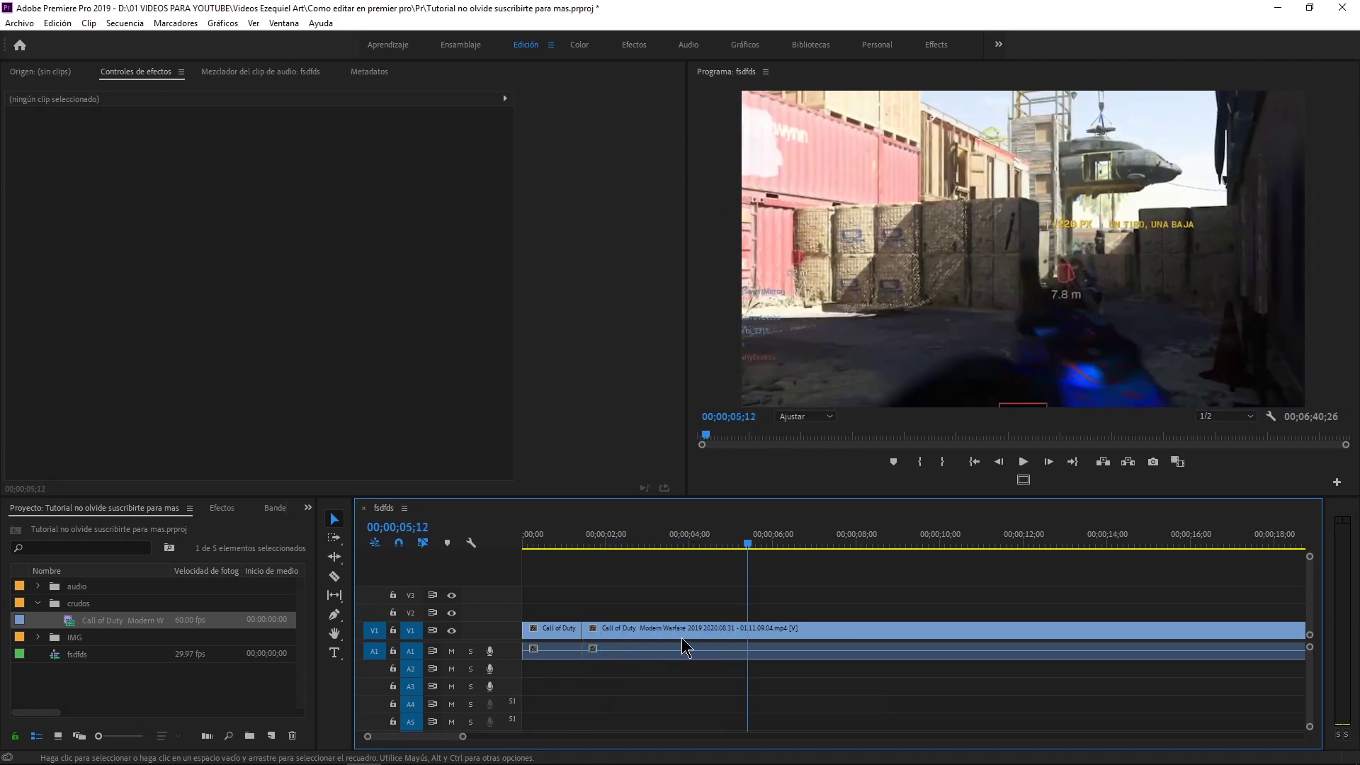
key("space")
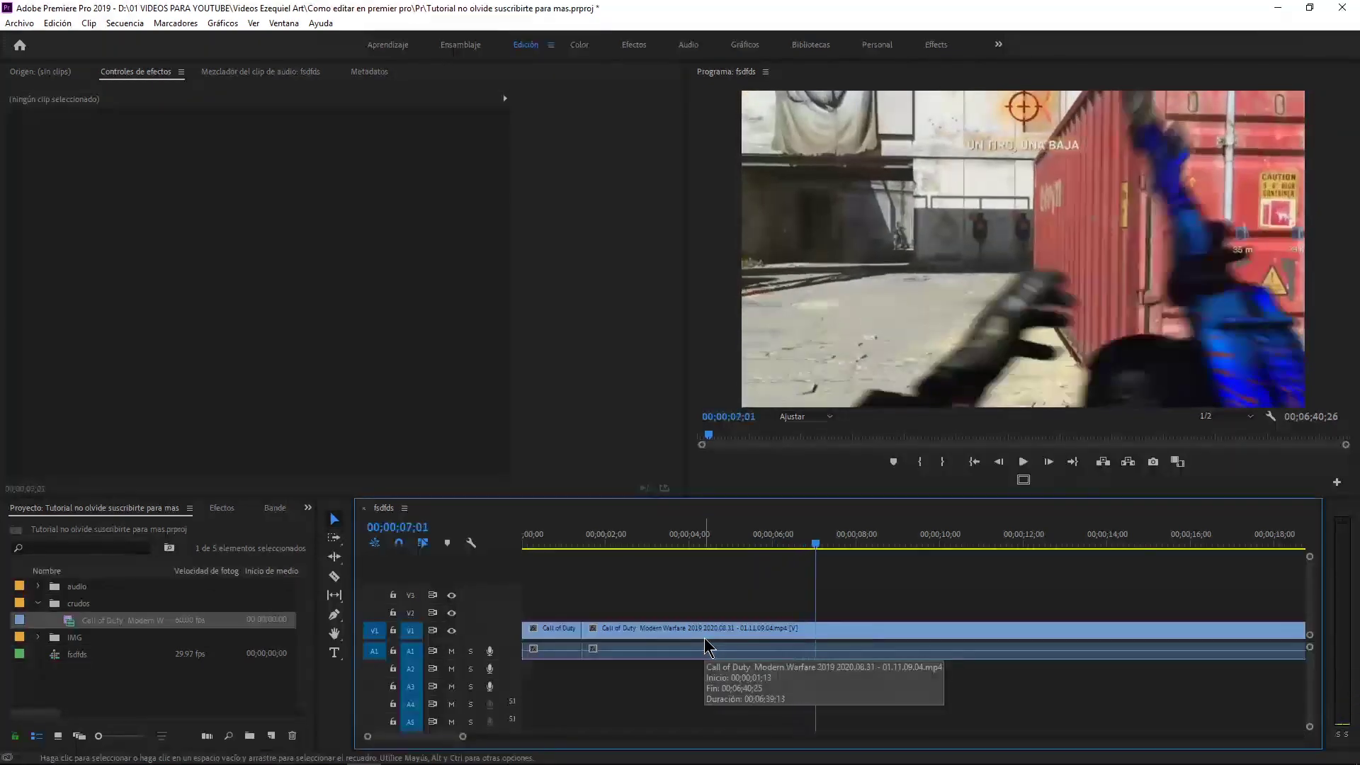
key("space")
key("c")
left_click(815, 629)
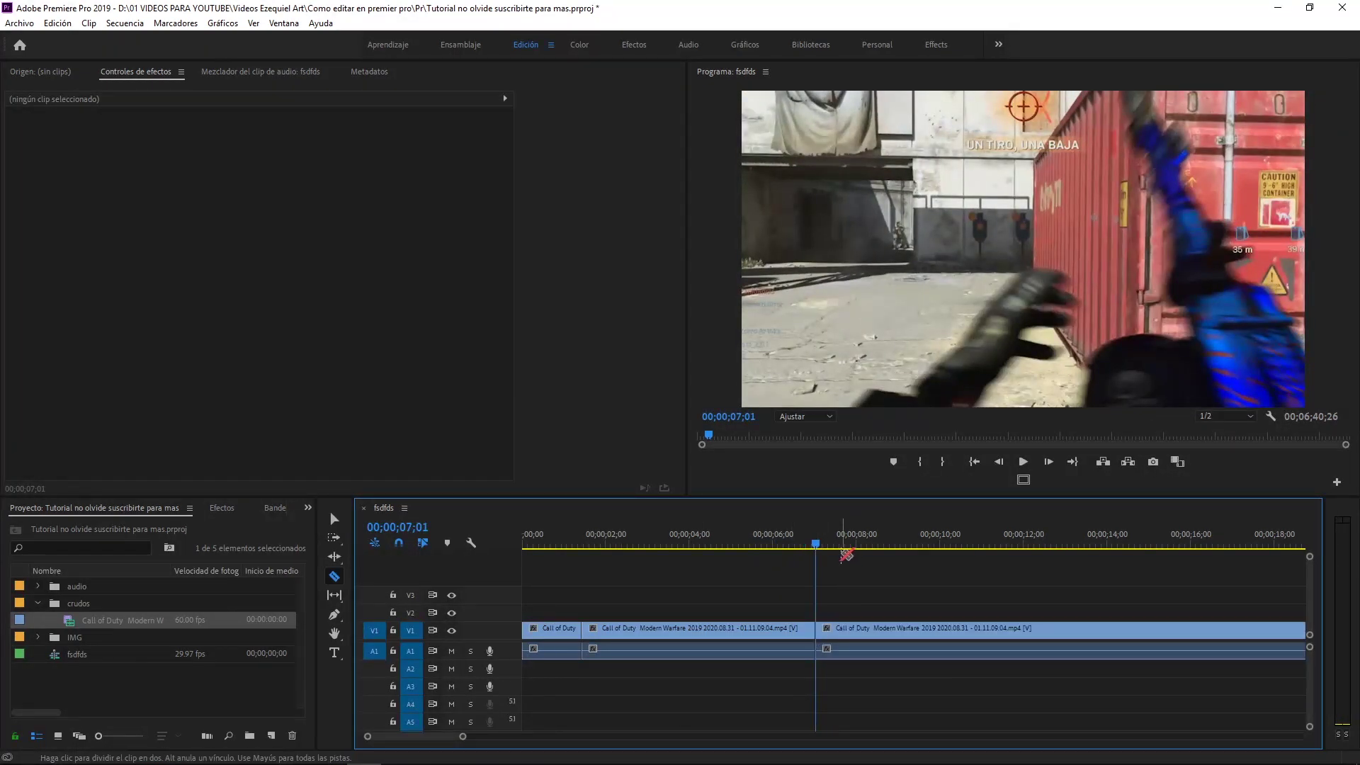
Play on to 00;00;09;29, move the playhead near 00;00;12, and select the middle and right clips.
key("space")
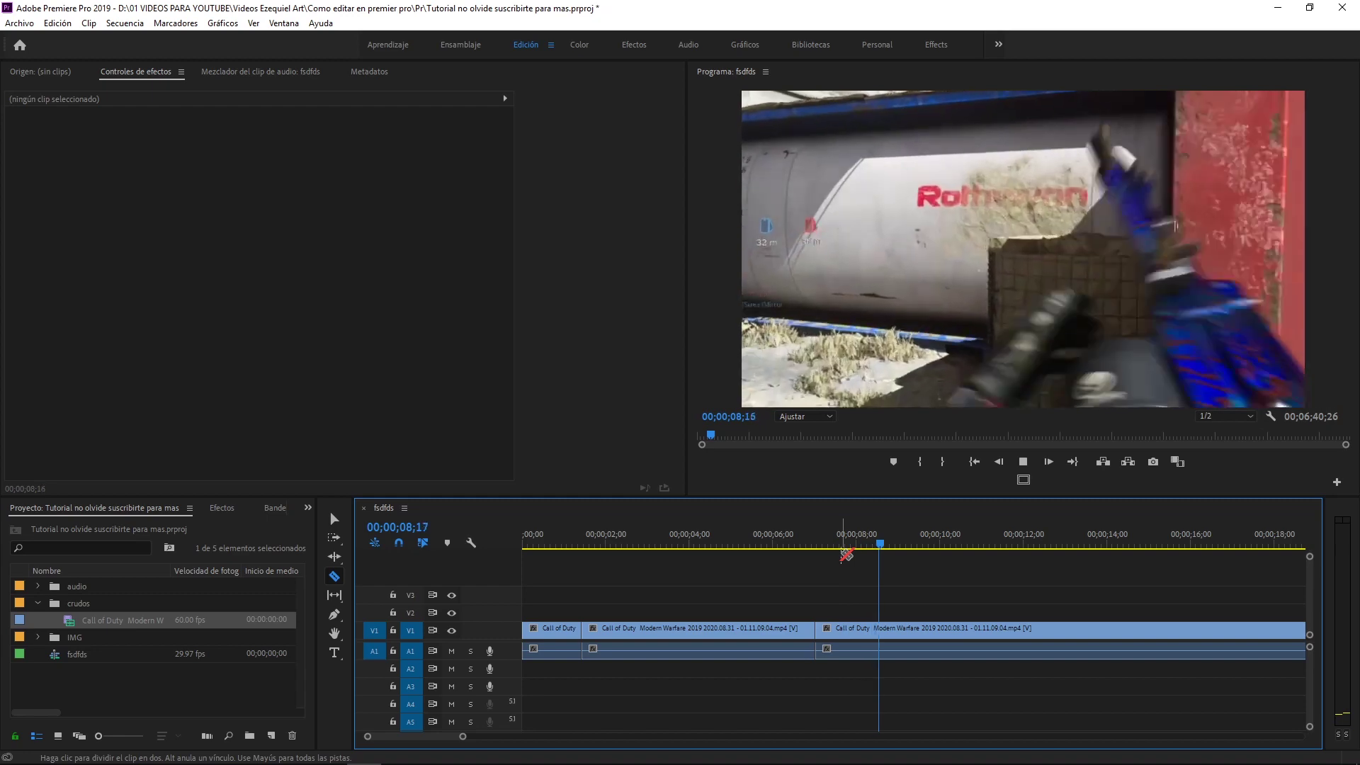
key("space")
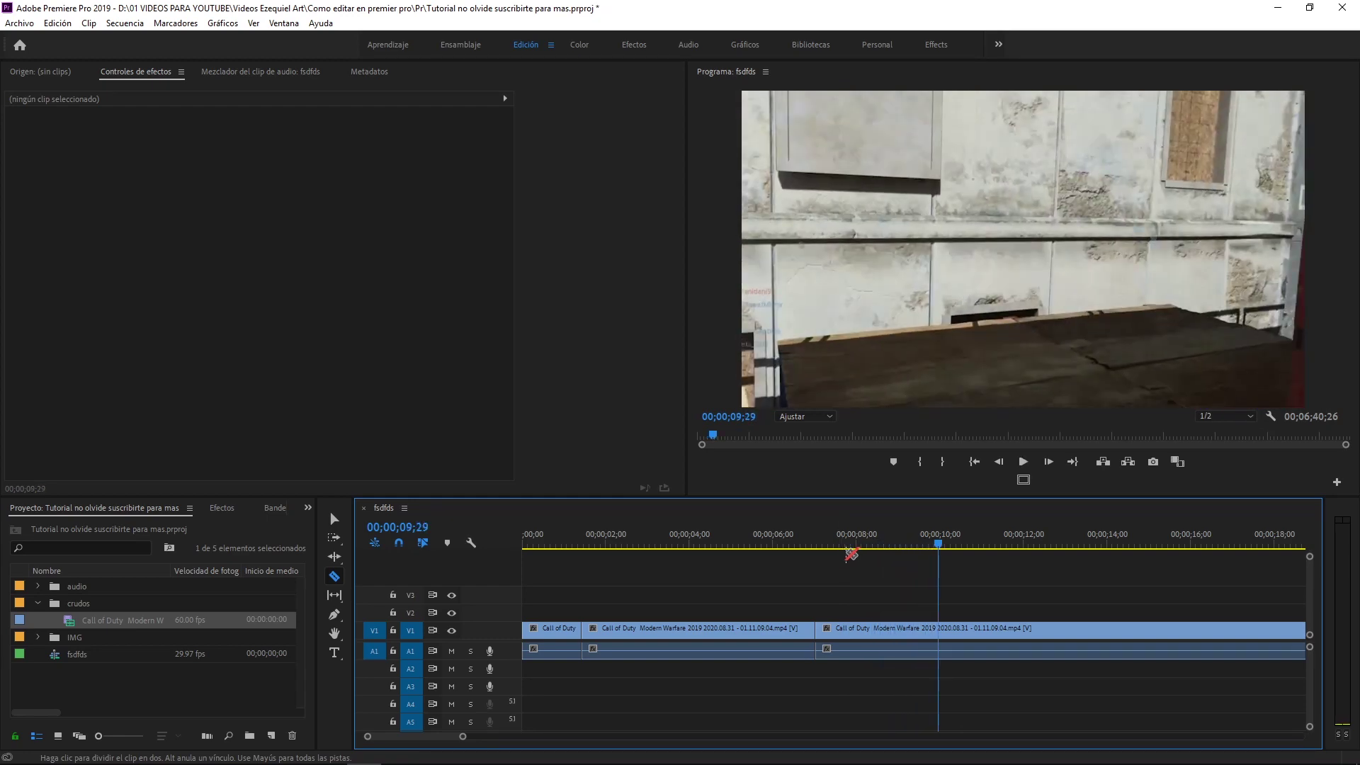
left_click_drag(938, 546, 1058, 546)
key("v")
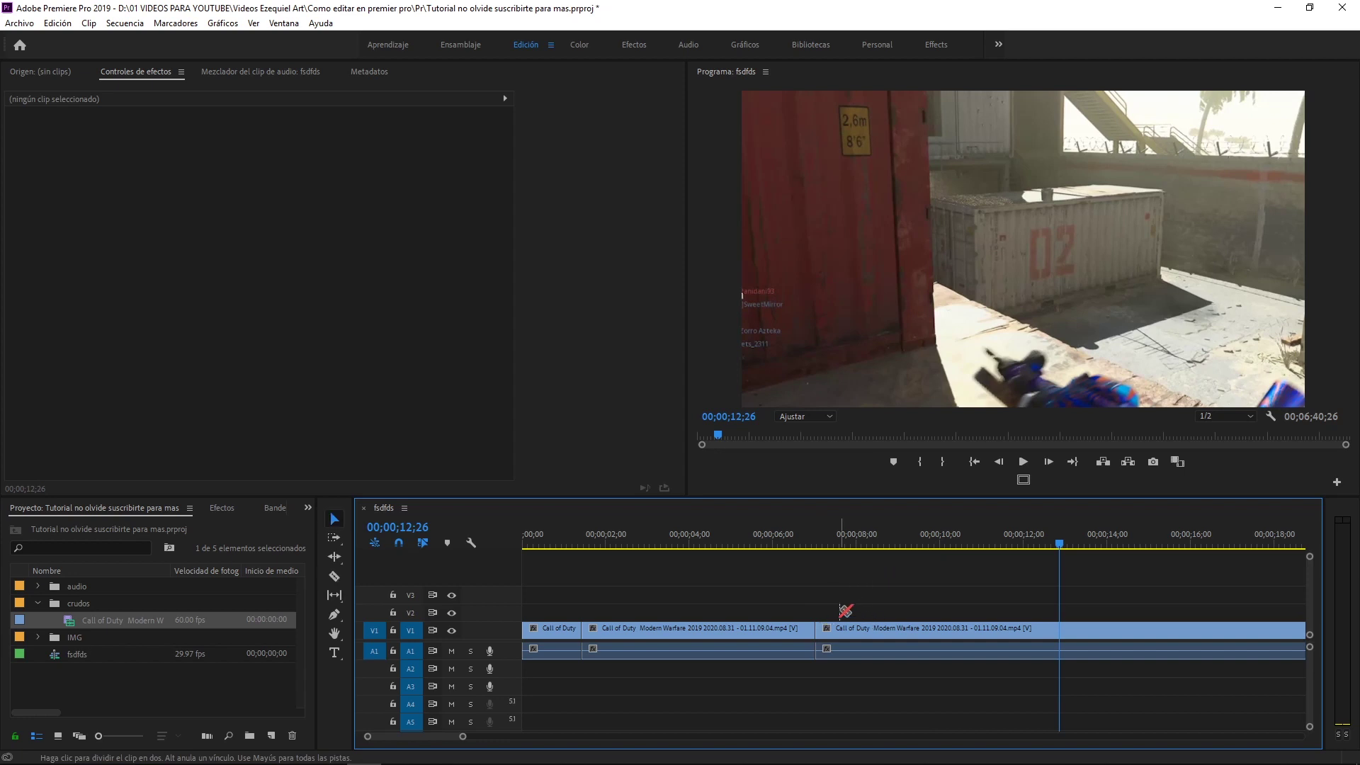
left_click_drag(952, 602, 601, 668)
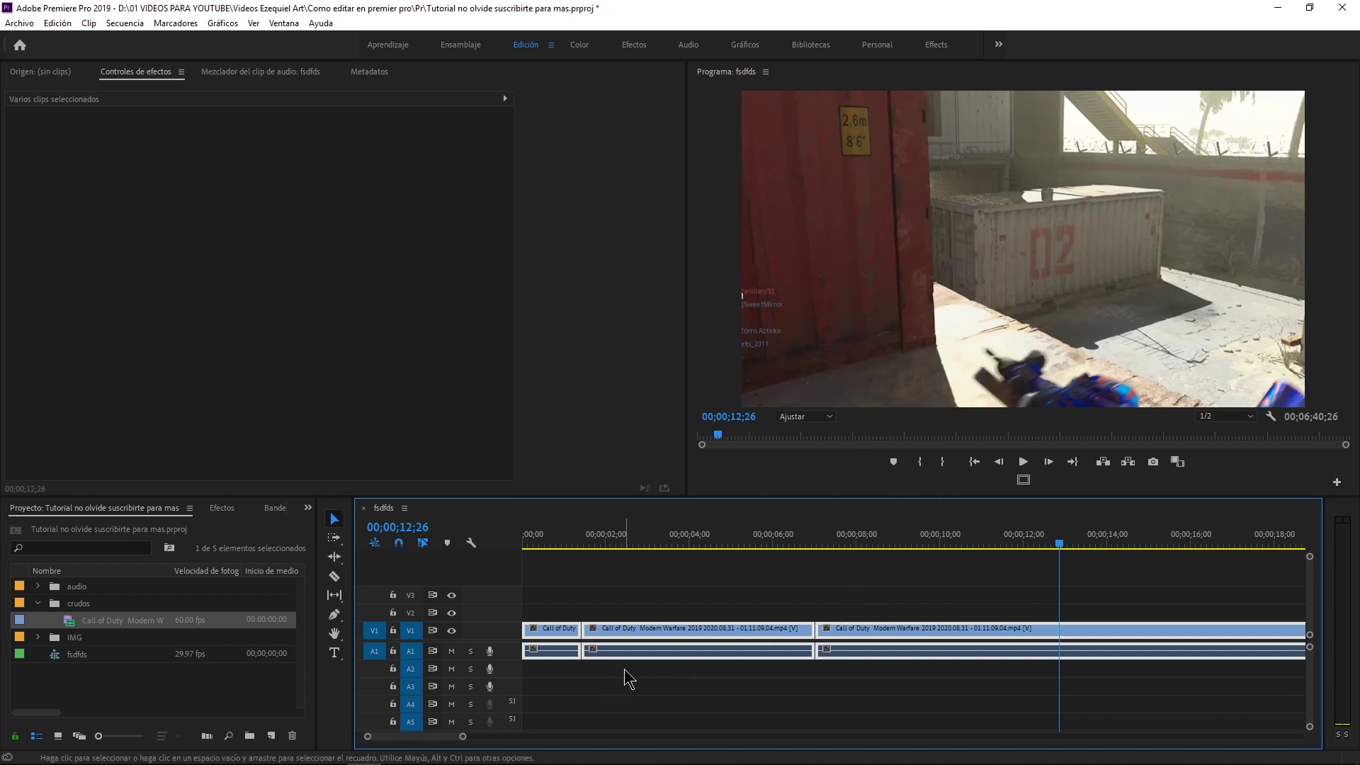
Select all gameplay clips on V1 and A1 and apply Set to Frame Size.
left_click(605, 701)
left_click_drag(463, 736, 608, 736)
left_click_drag(756, 597, 521, 676)
right_click(660, 629)
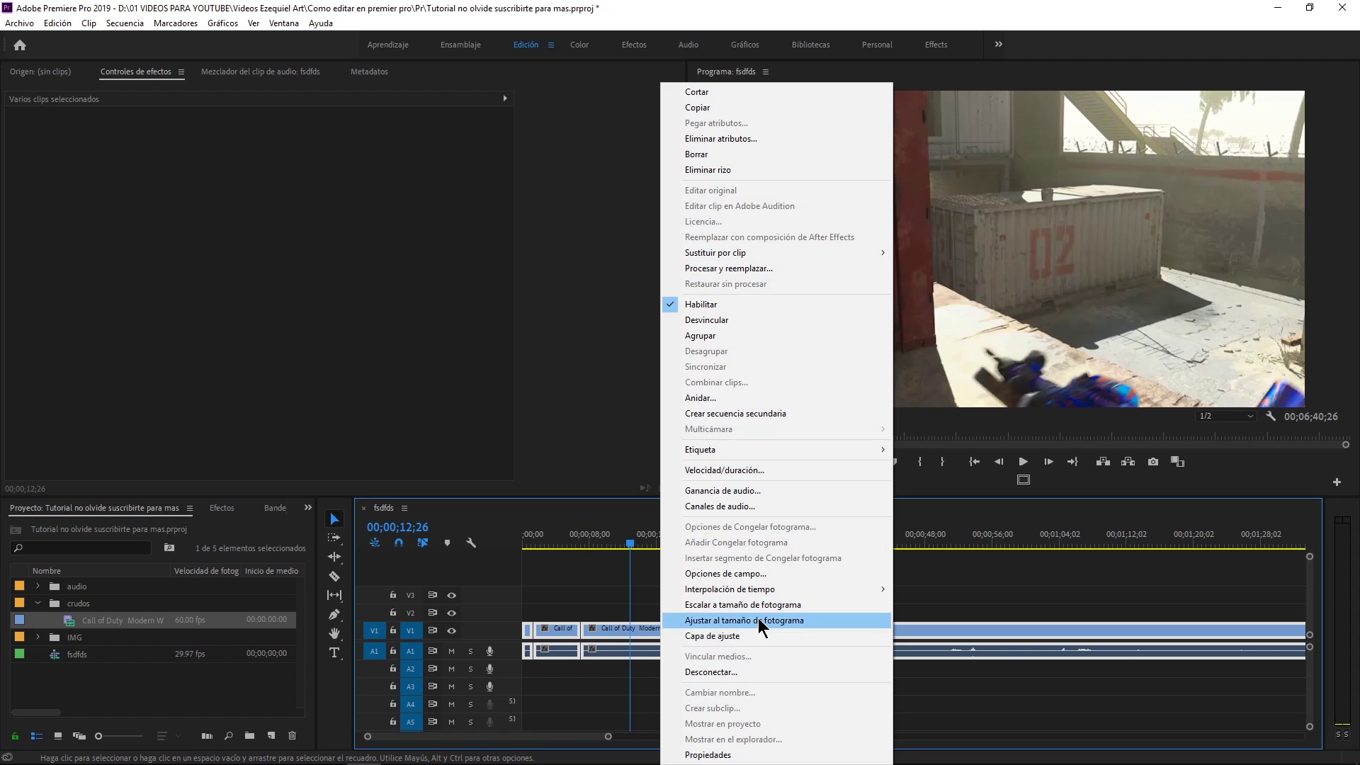
left_click(759, 620)
Zoom out the timeline, expand the IMG bin, and preview pexels-designecologist-1970139.jpg.
left_click(761, 570)
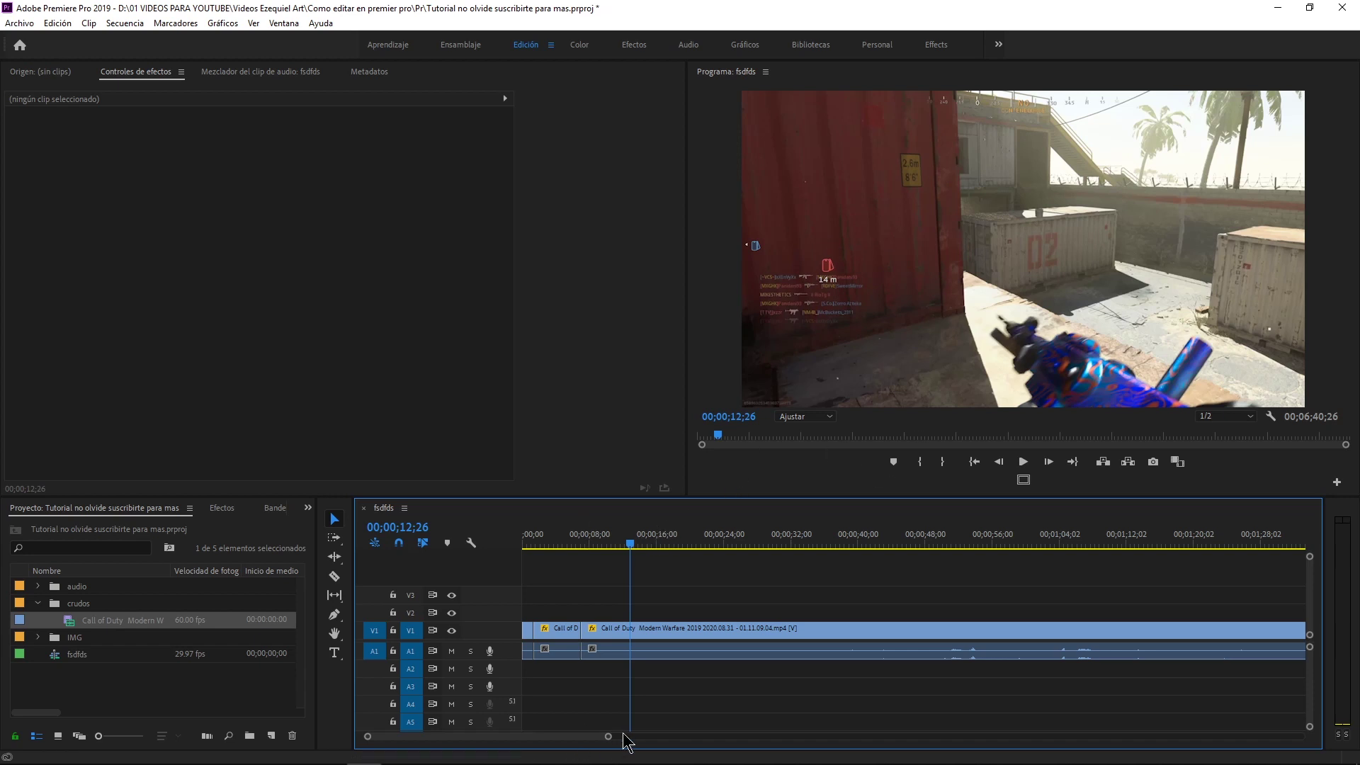
left_click_drag(611, 737, 1136, 736)
left_click(39, 637)
left_click(99, 655)
double_click(71, 658)
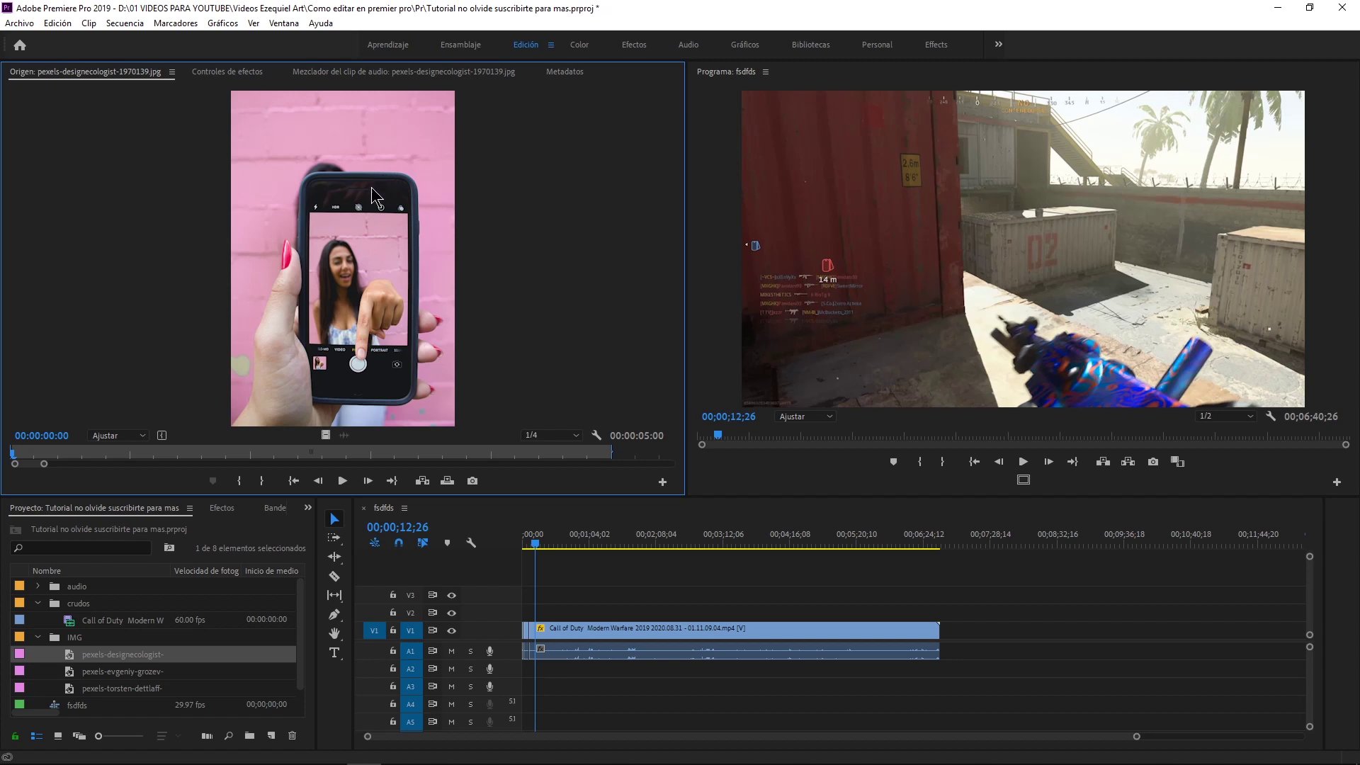
Preview the pexels-evgeniy-grozev and pexels-torsten-dettlaff images in the Source monitor.
double_click(75, 672)
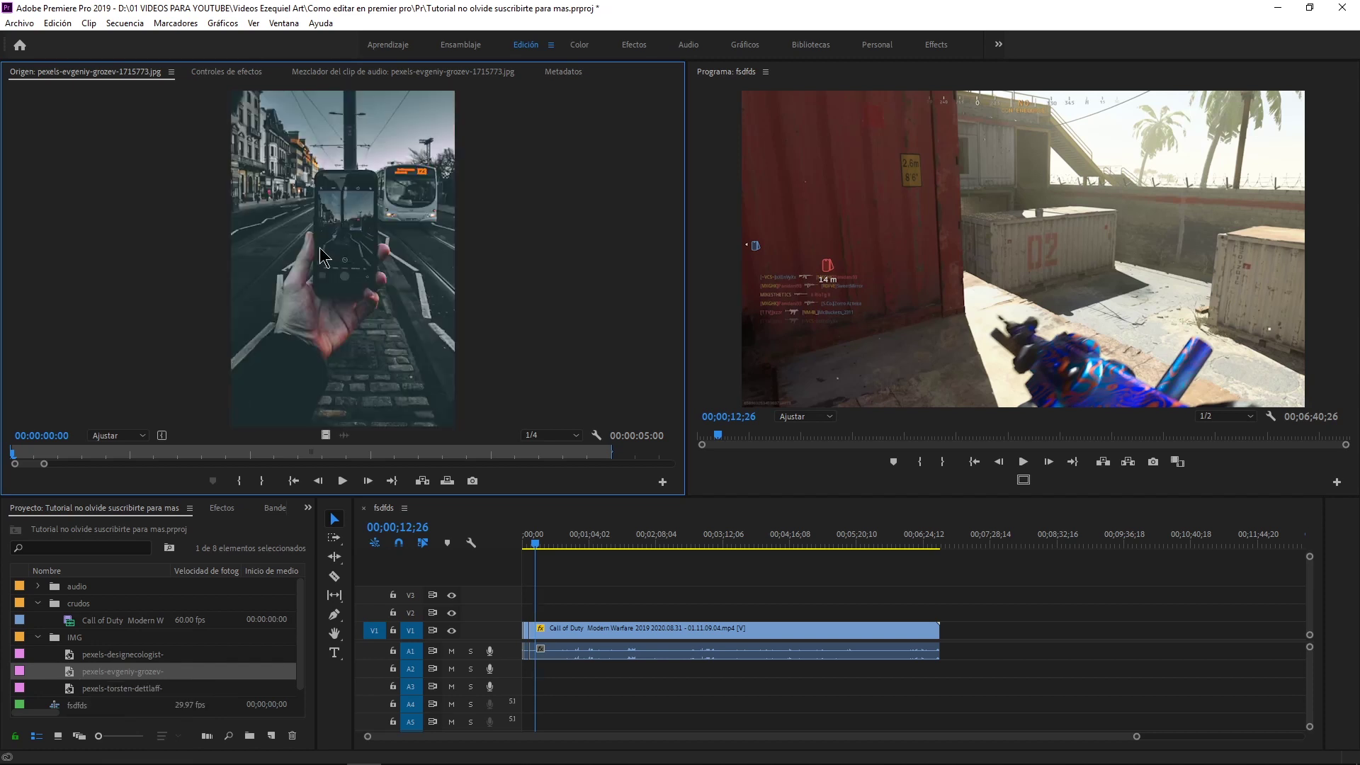
left_click(75, 689)
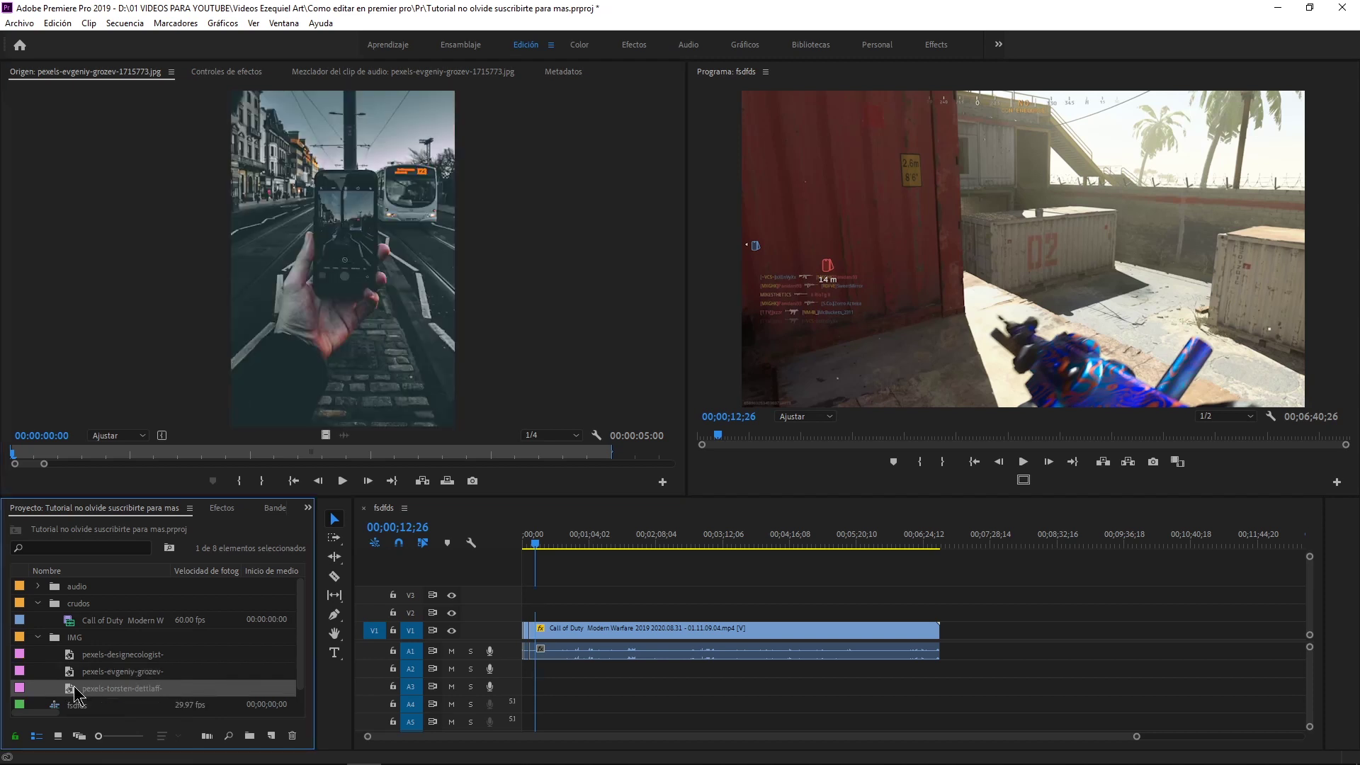
double_click(75, 688)
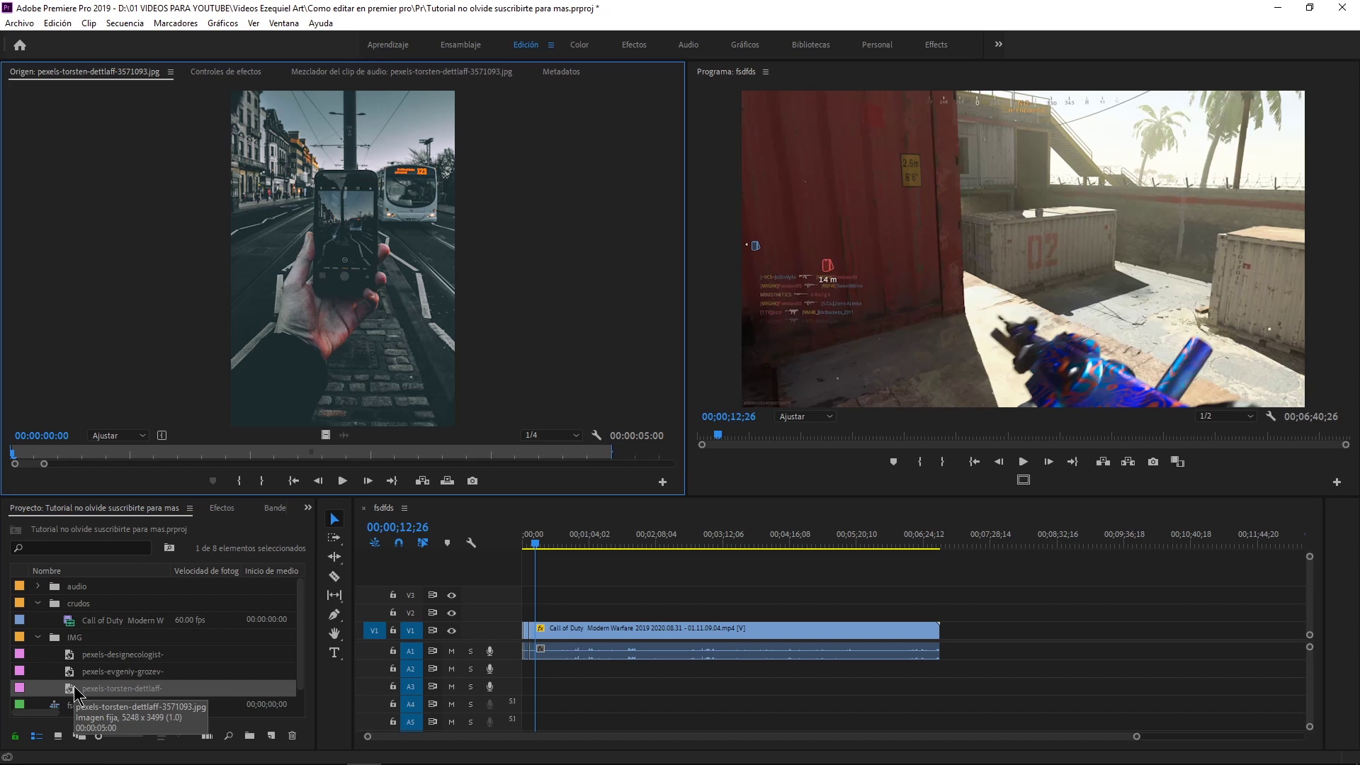
Place pexels-torsten-dettlaff-3571093.jpg on V1 after the gameplay footage and scrub into it.
left_click(97, 687)
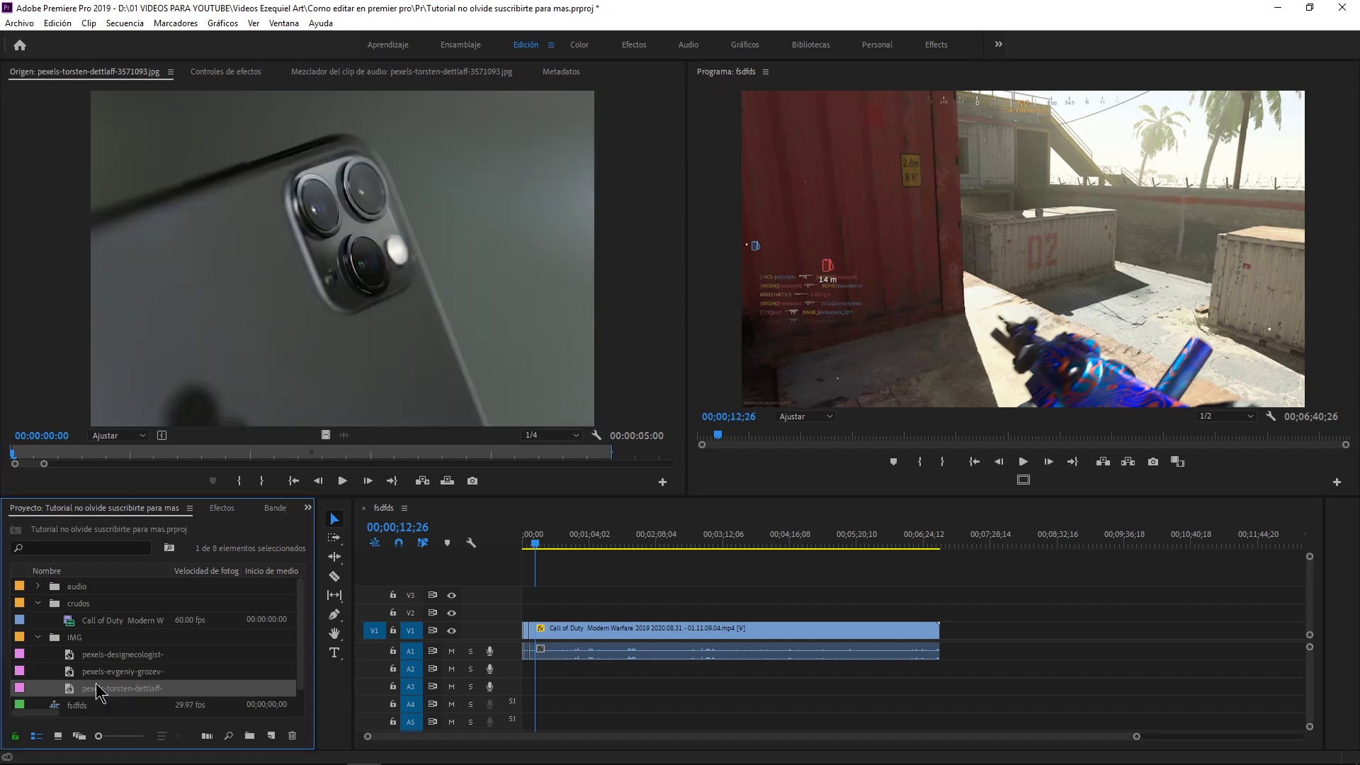
left_click_drag(97, 688, 983, 641)
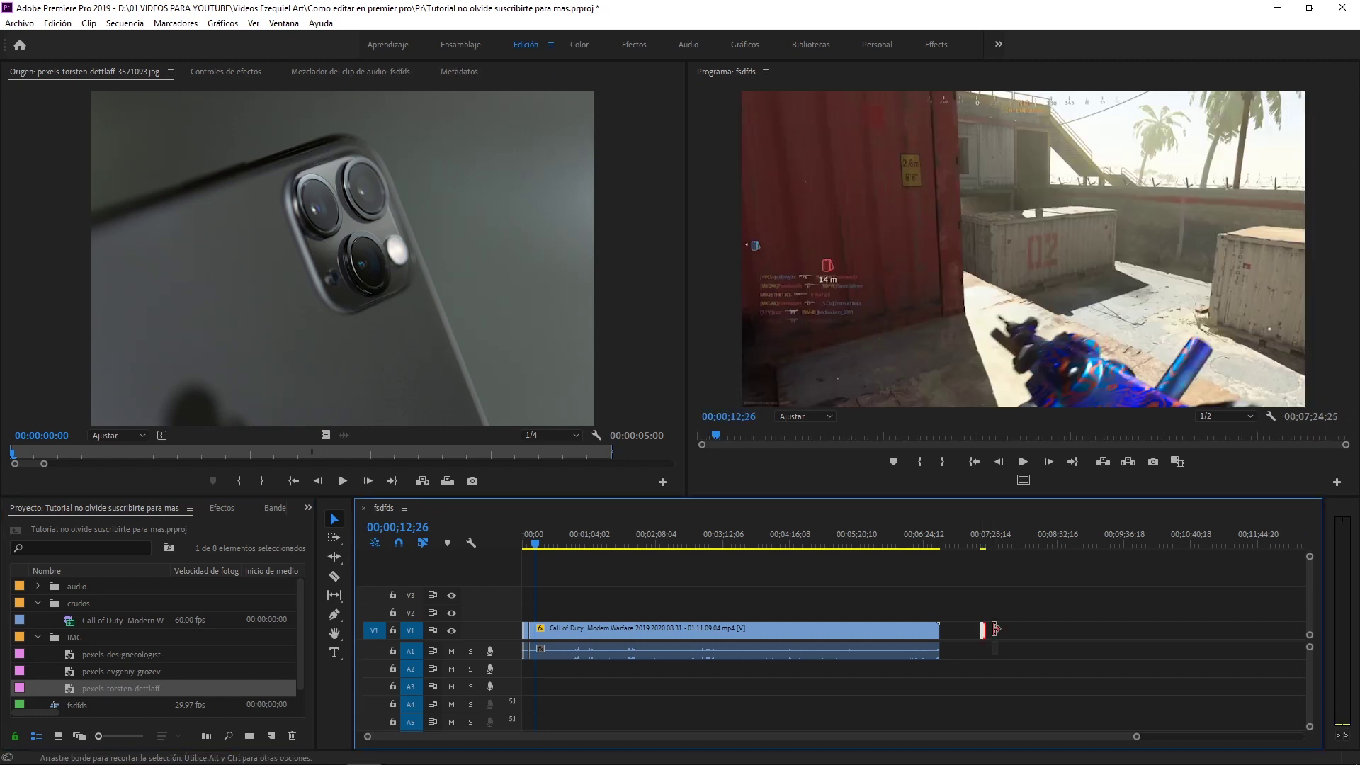
left_click(994, 546)
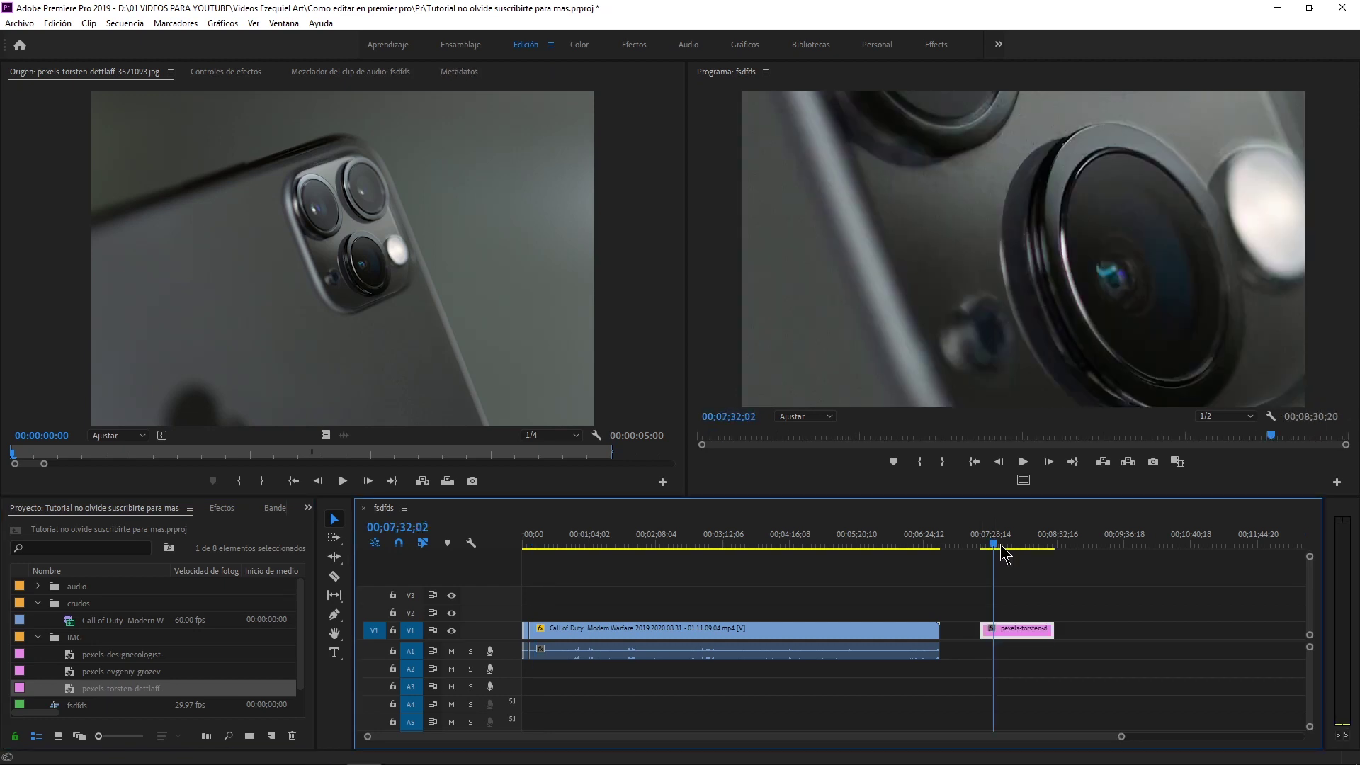
left_click(1007, 545)
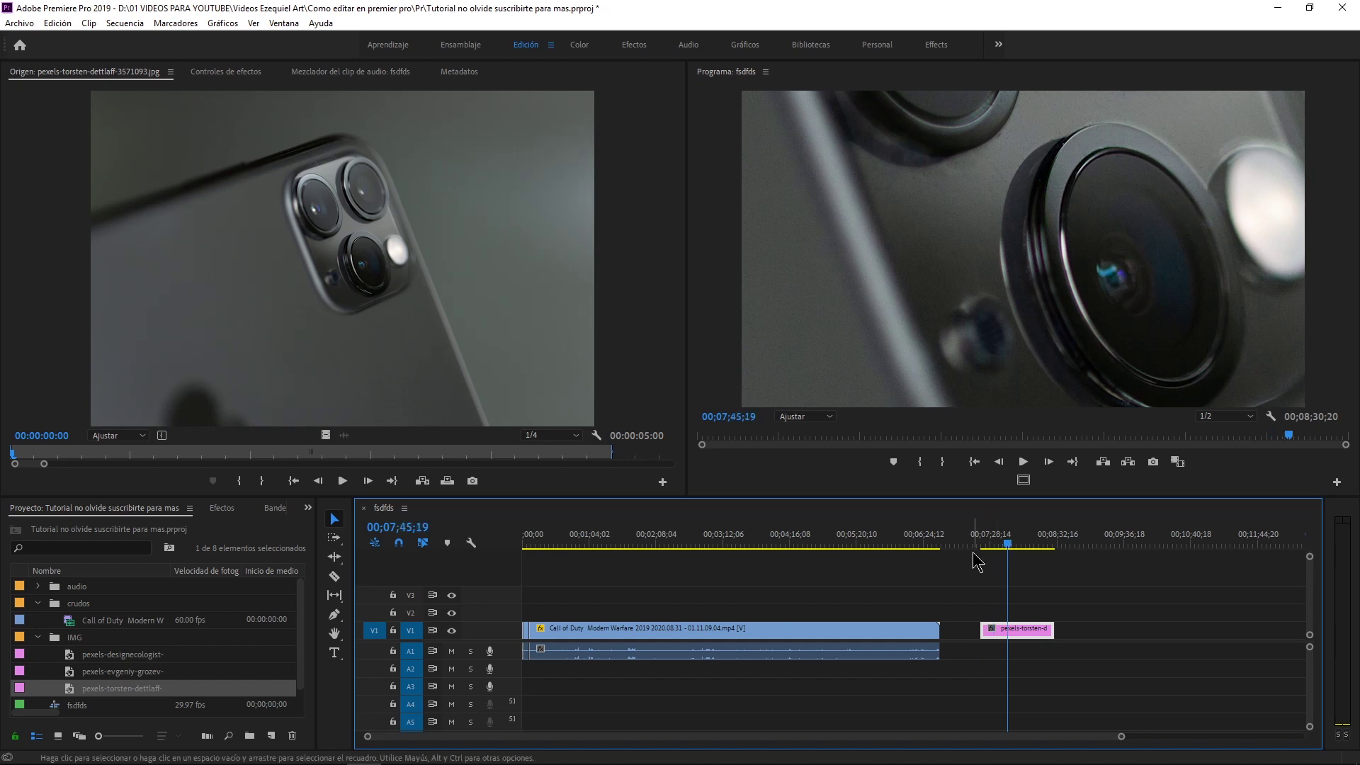
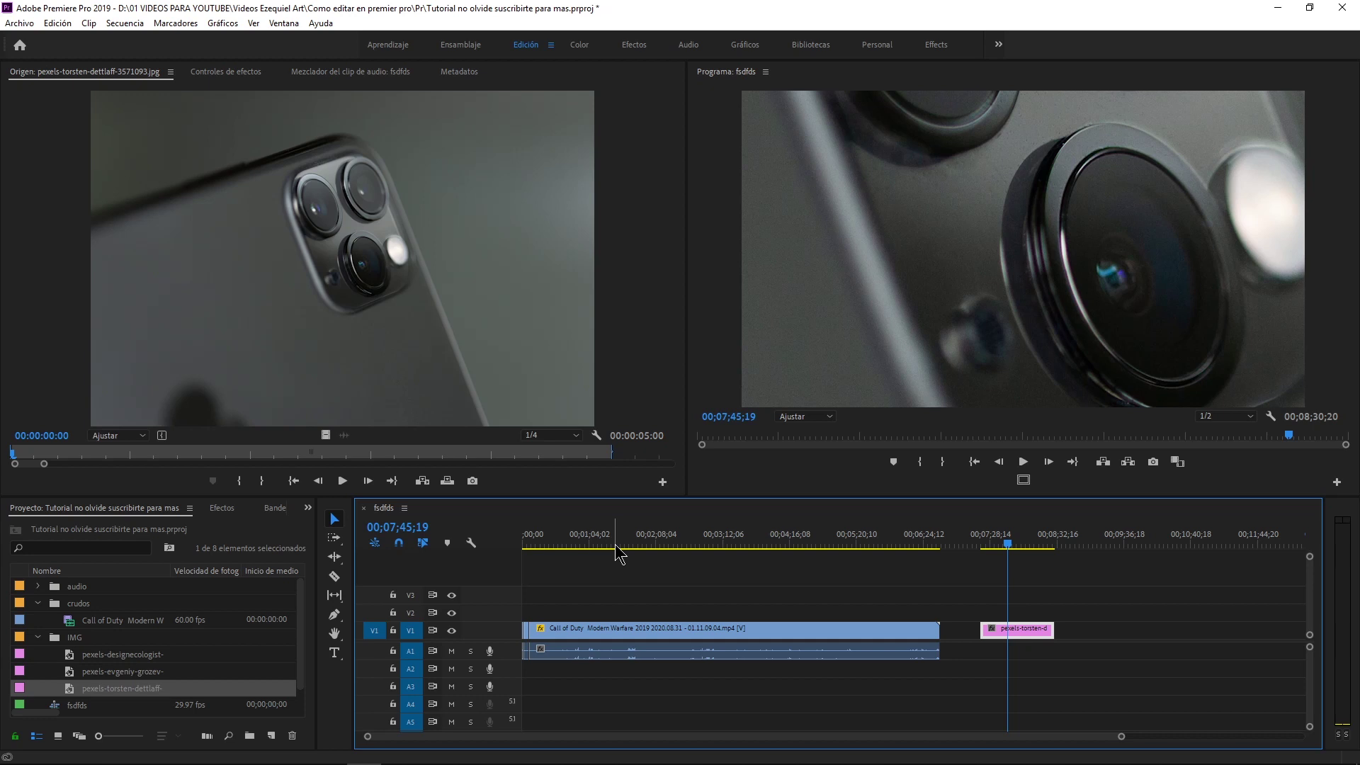
Inspect the phone photo's file properties, including its 3499-pixel image height.
right_click(1015, 625)
left_click(1070, 735)
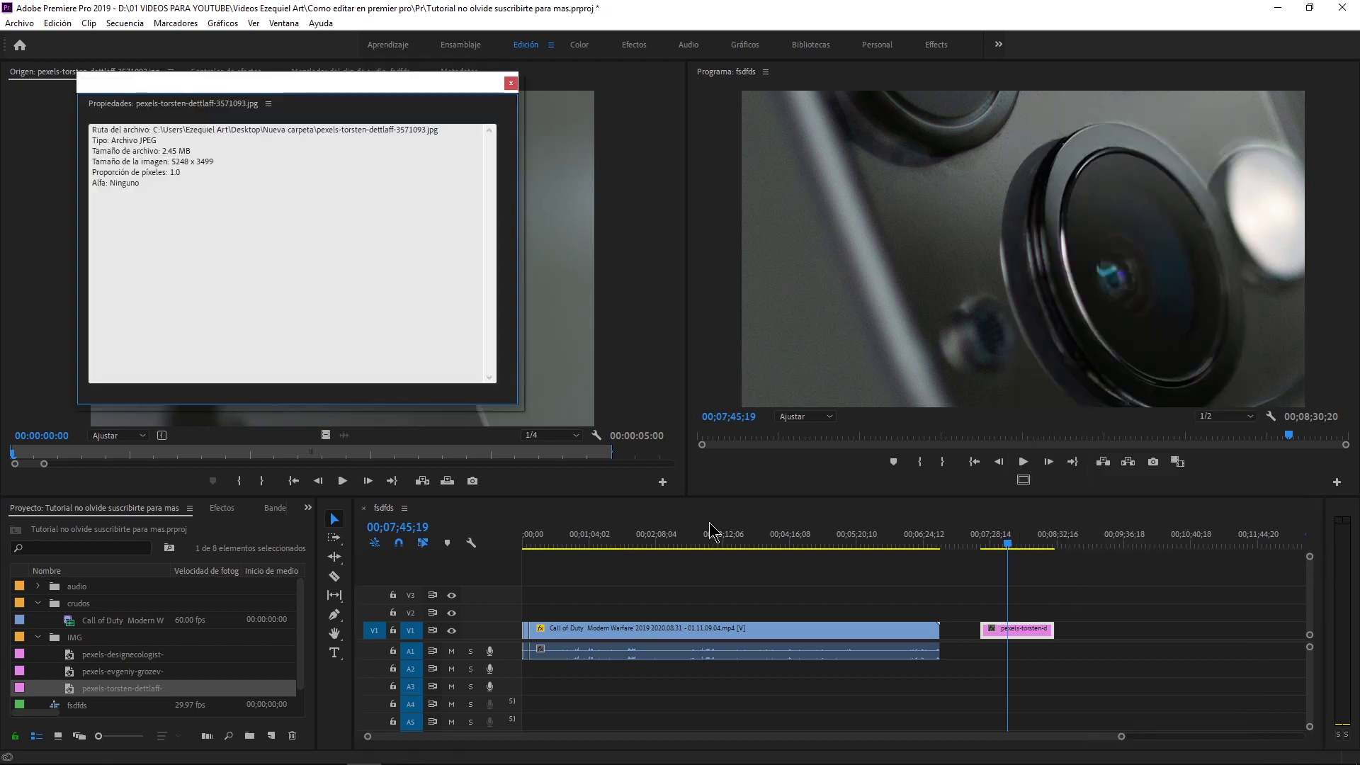
left_click_drag(175, 162, 189, 161)
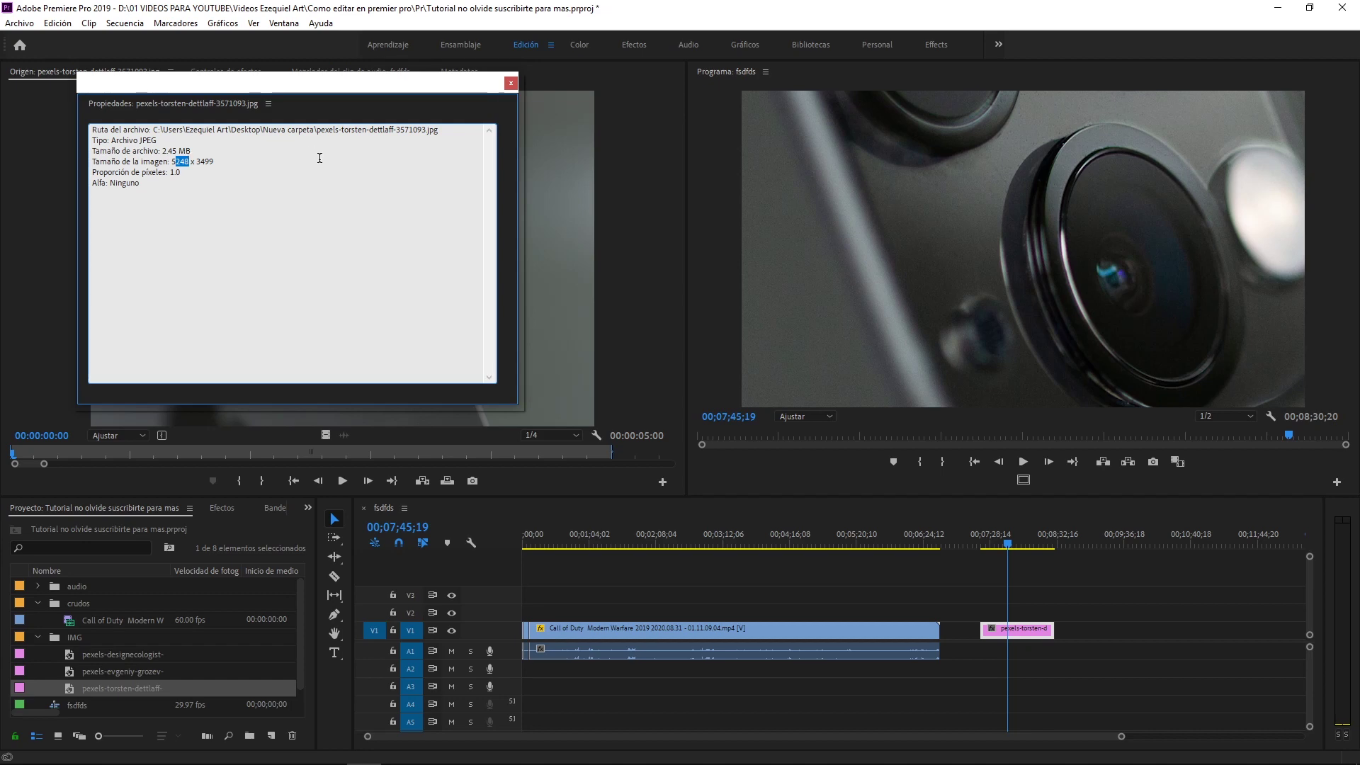
double_click(205, 161)
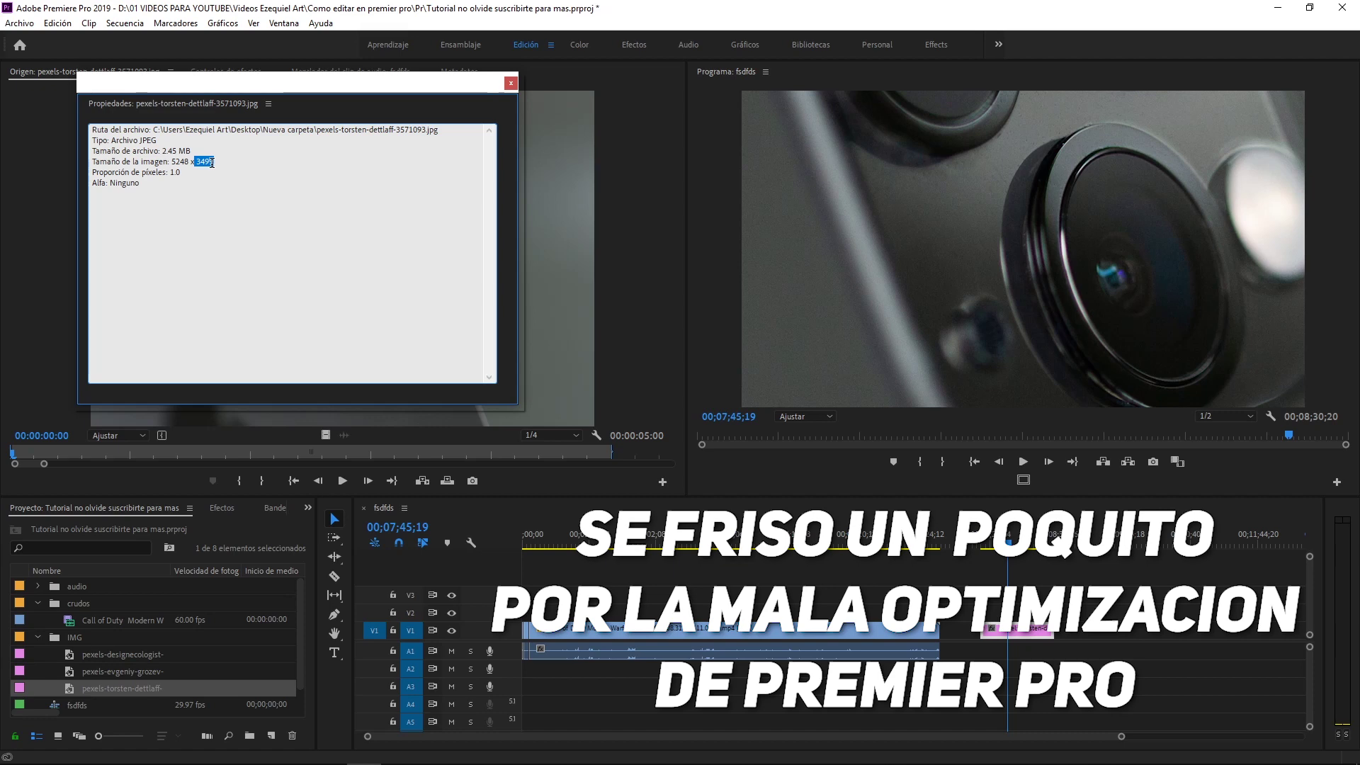
key("Escape")
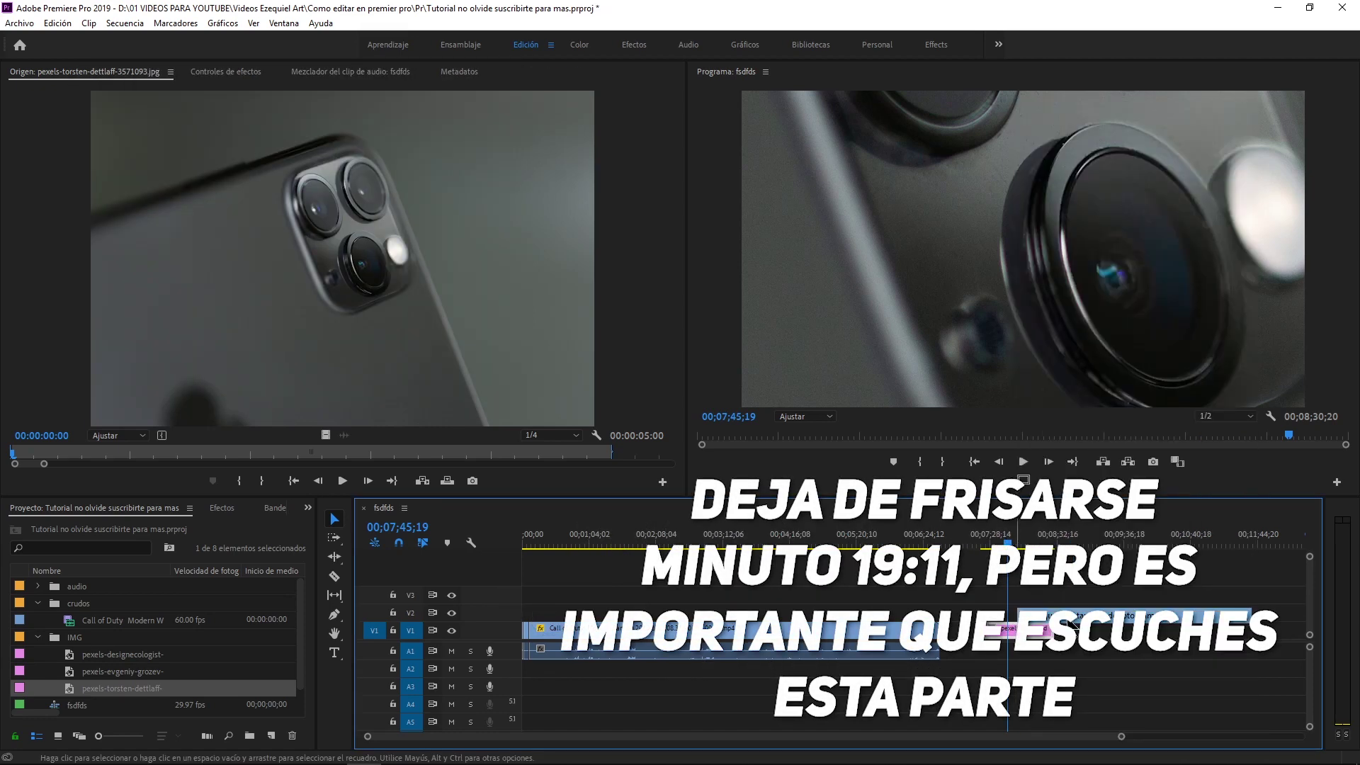
Delete the phone photo from the fsdfds sequence.
left_click_drag(1074, 623, 1015, 541)
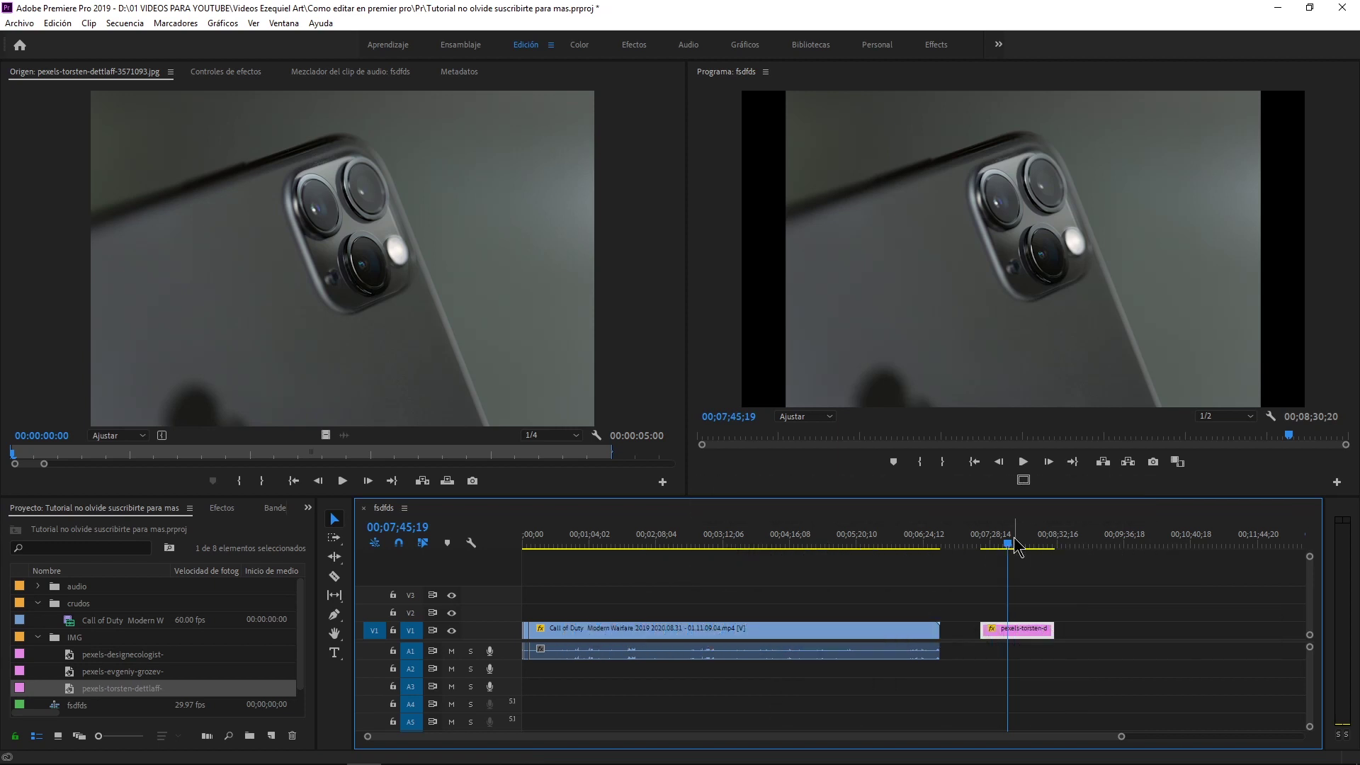
left_click(1014, 543)
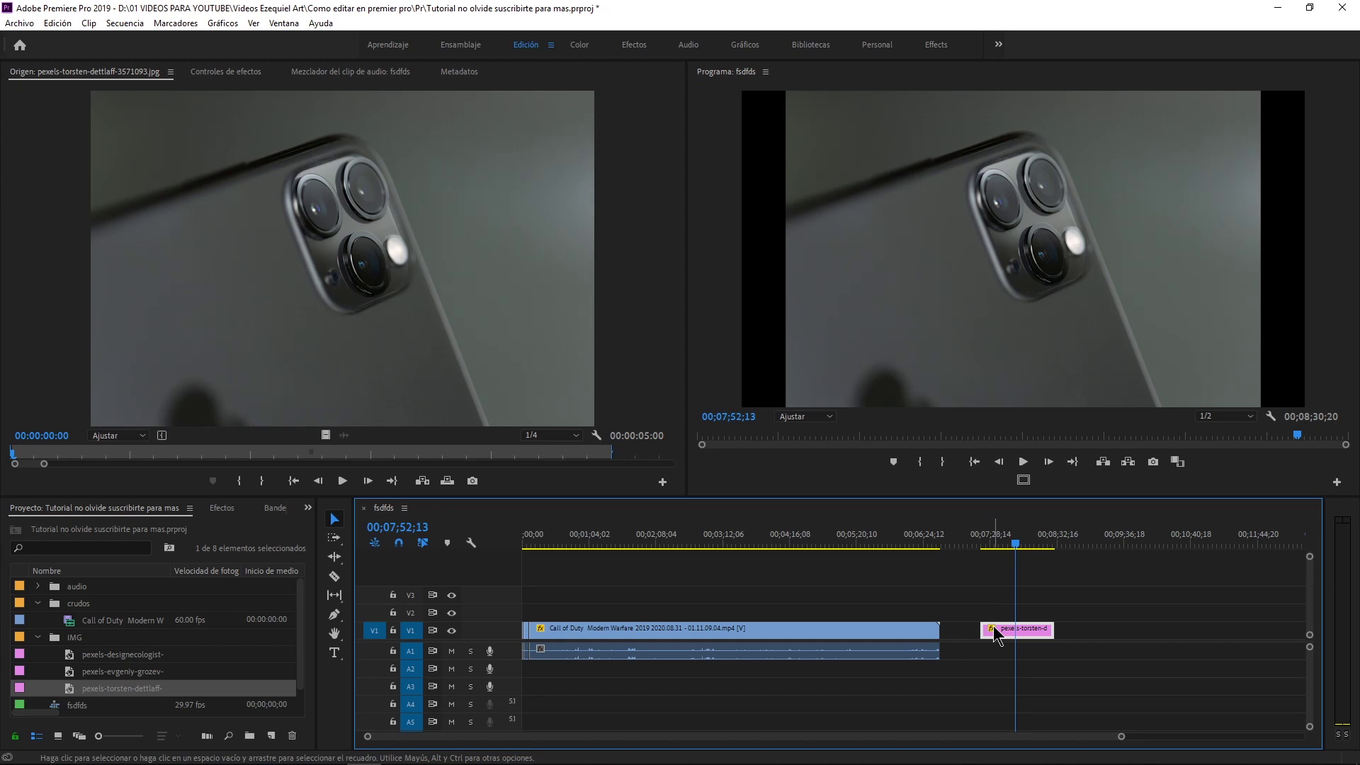
key("Delete")
left_click(961, 545)
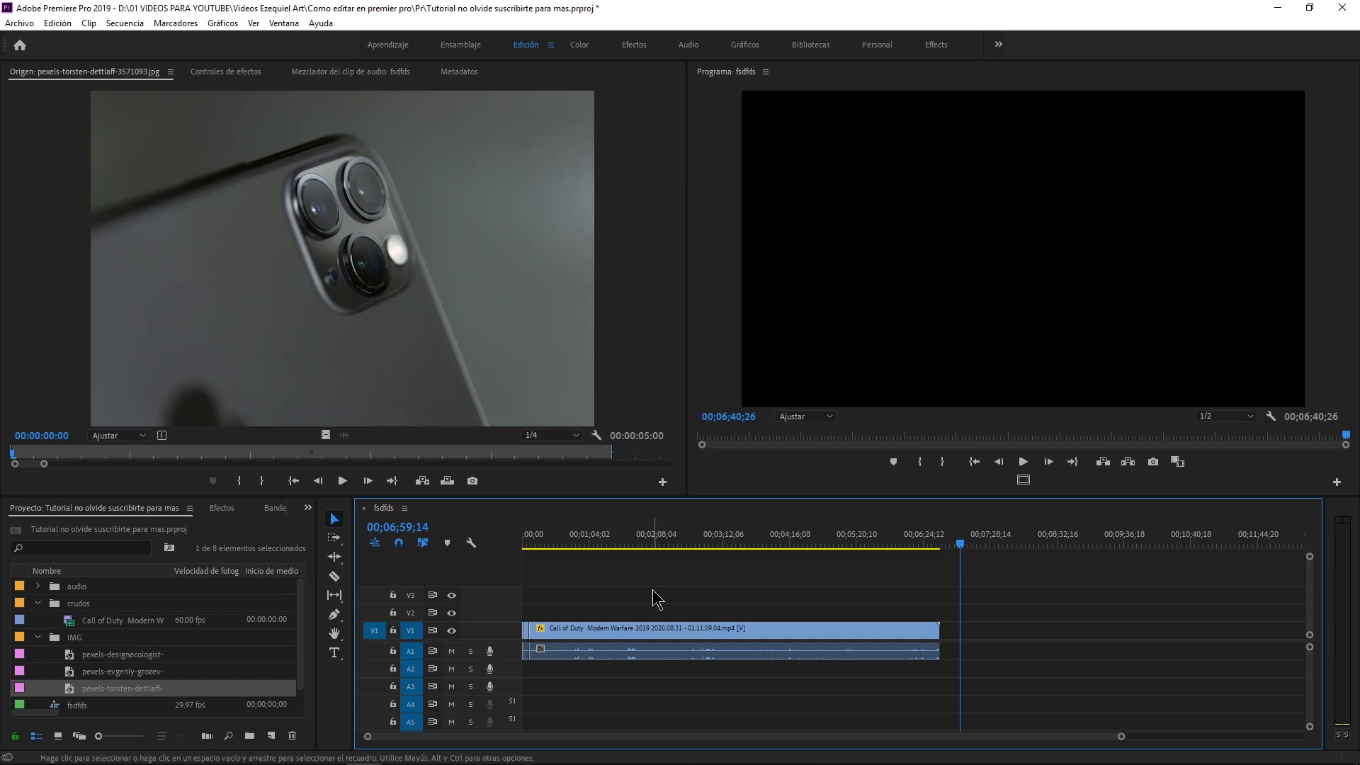
Play the sequence from its start to review the opening gameplay clips.
left_click(530, 544)
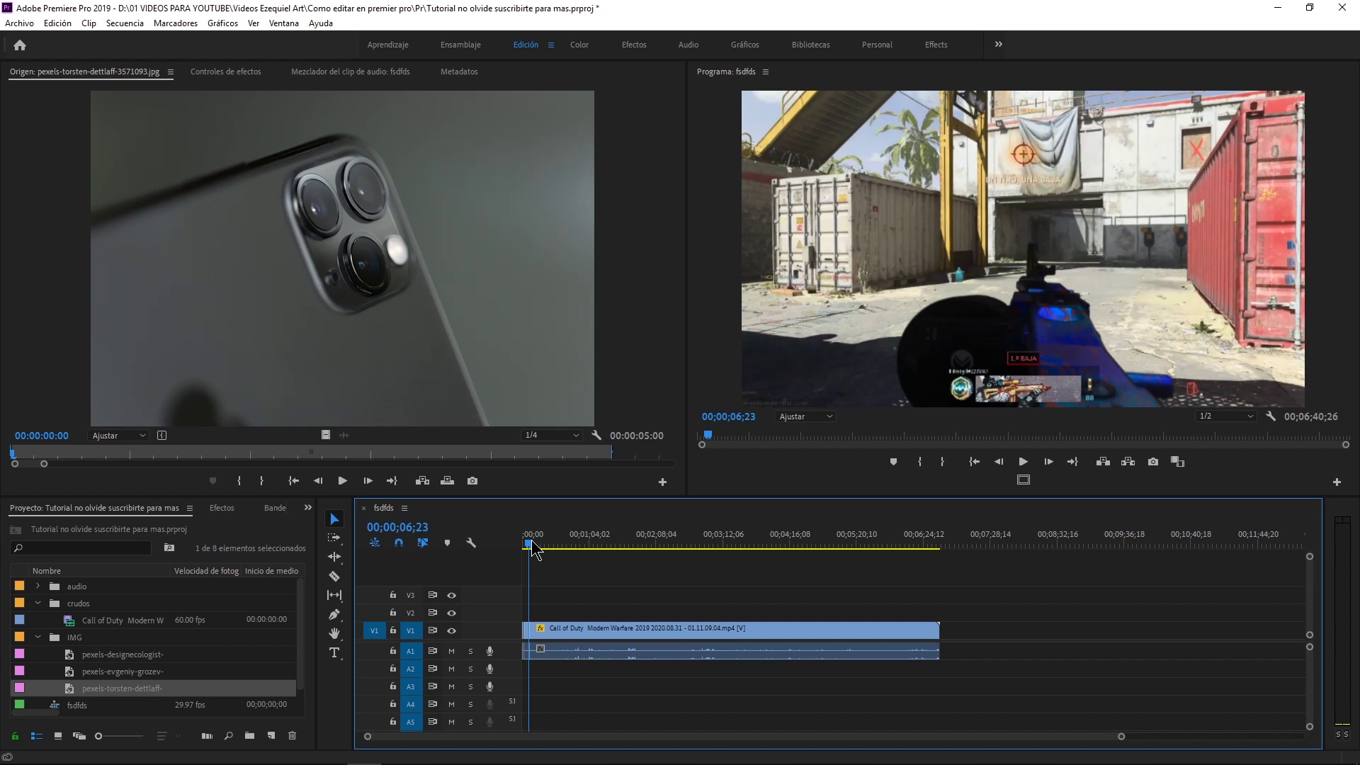
key("Home")
key("backslash")
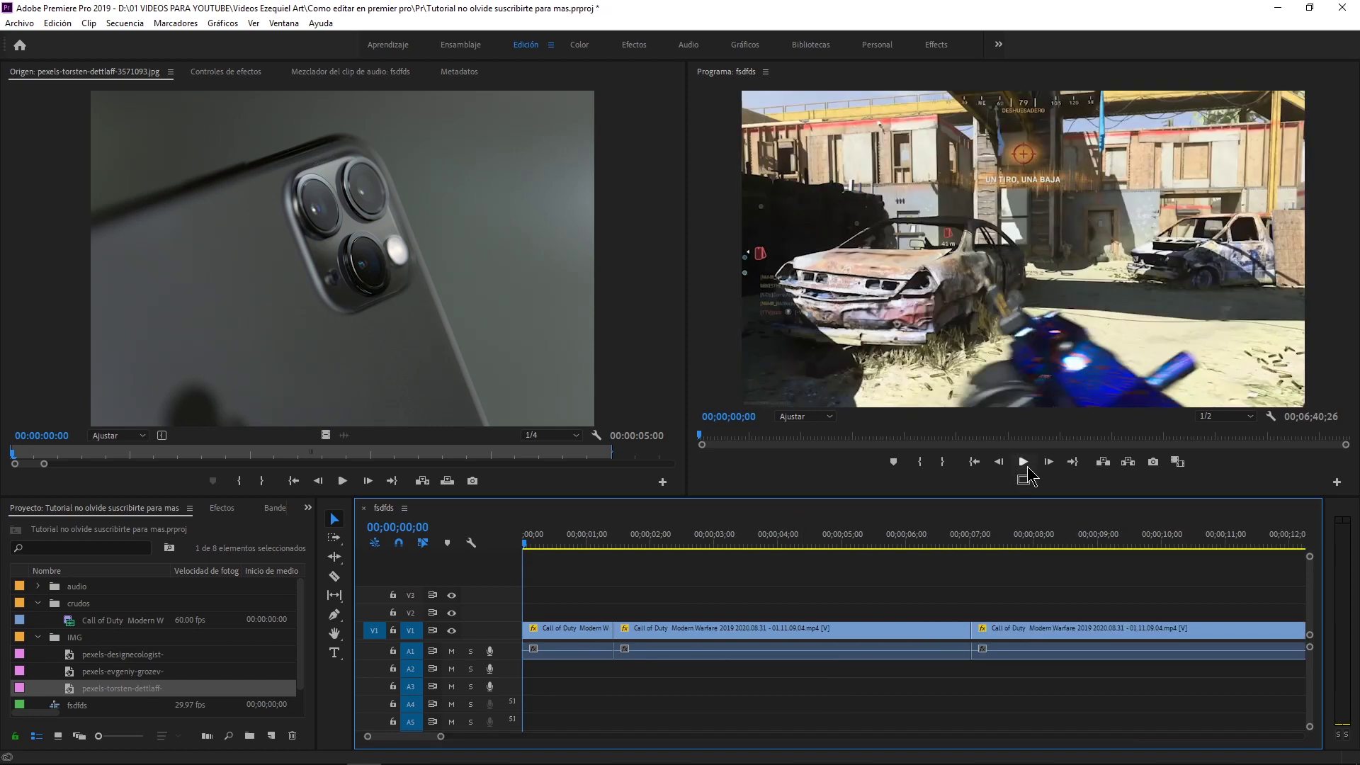
left_click(1025, 464)
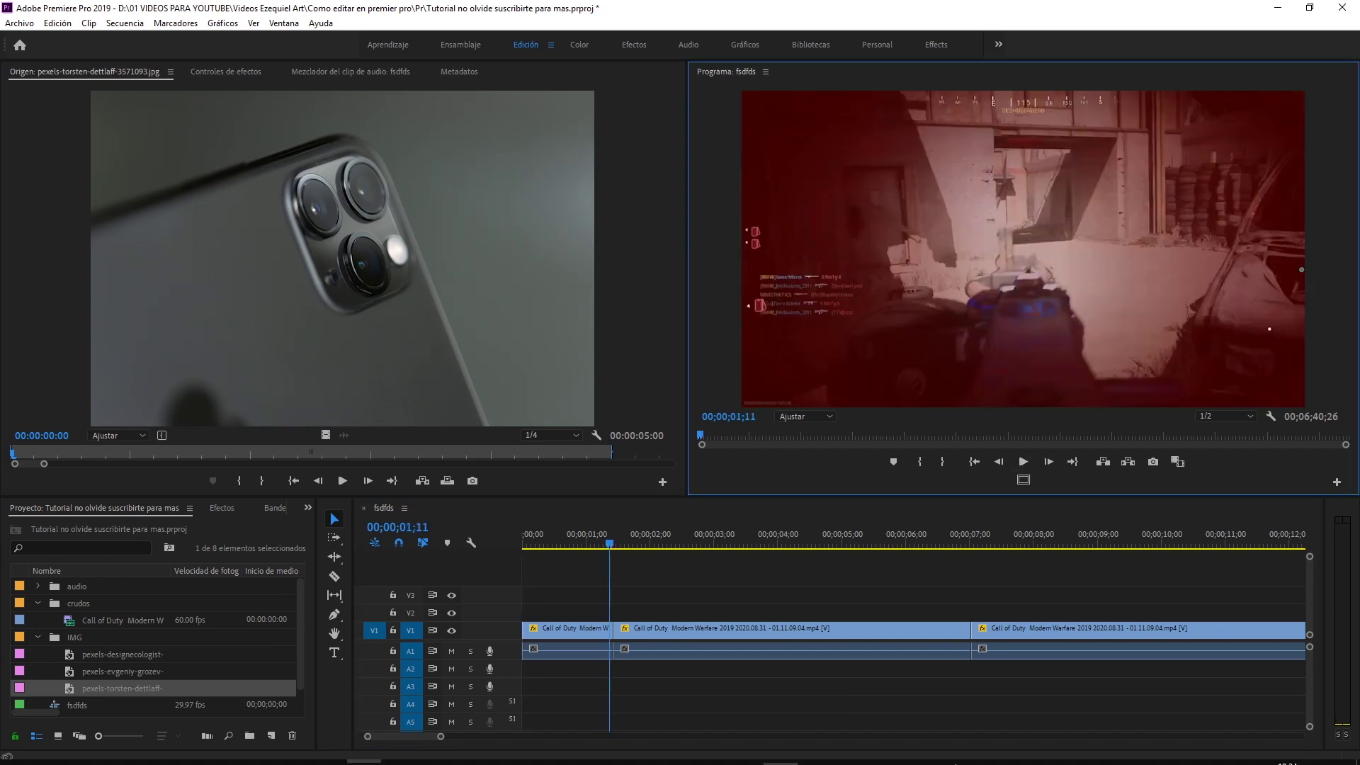
left_click(958, 603)
key("backslash")
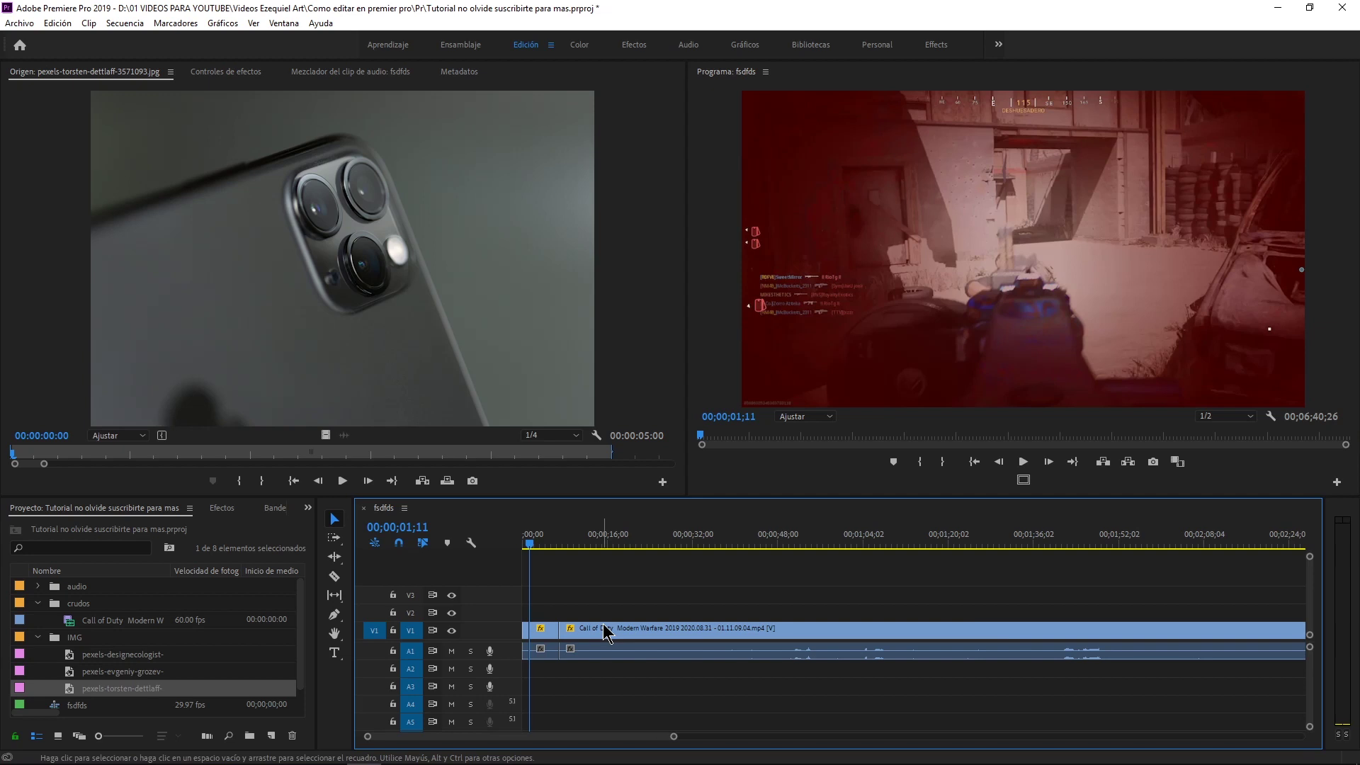
Remove every remaining clip from the timeline.
left_click_drag(673, 737, 620, 738)
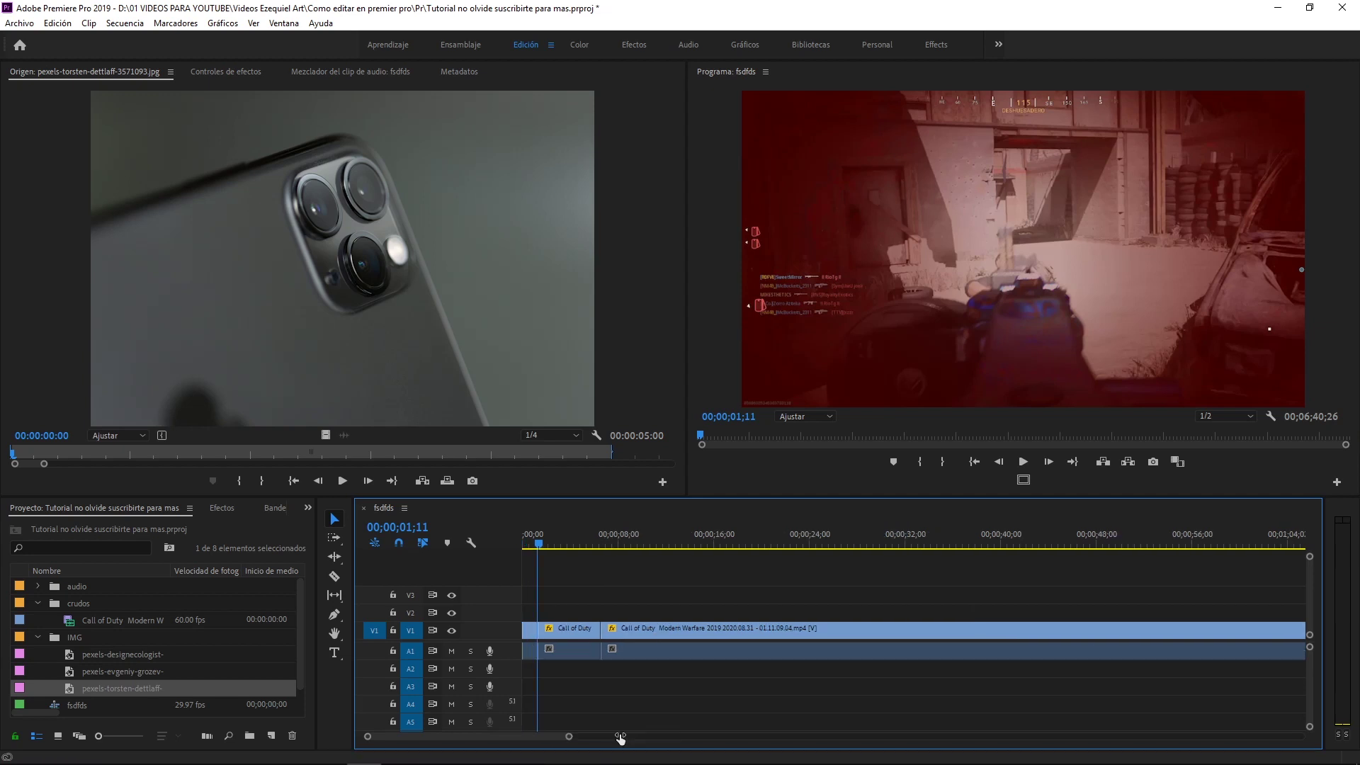
key("ctrl+z")
left_click(157, 670)
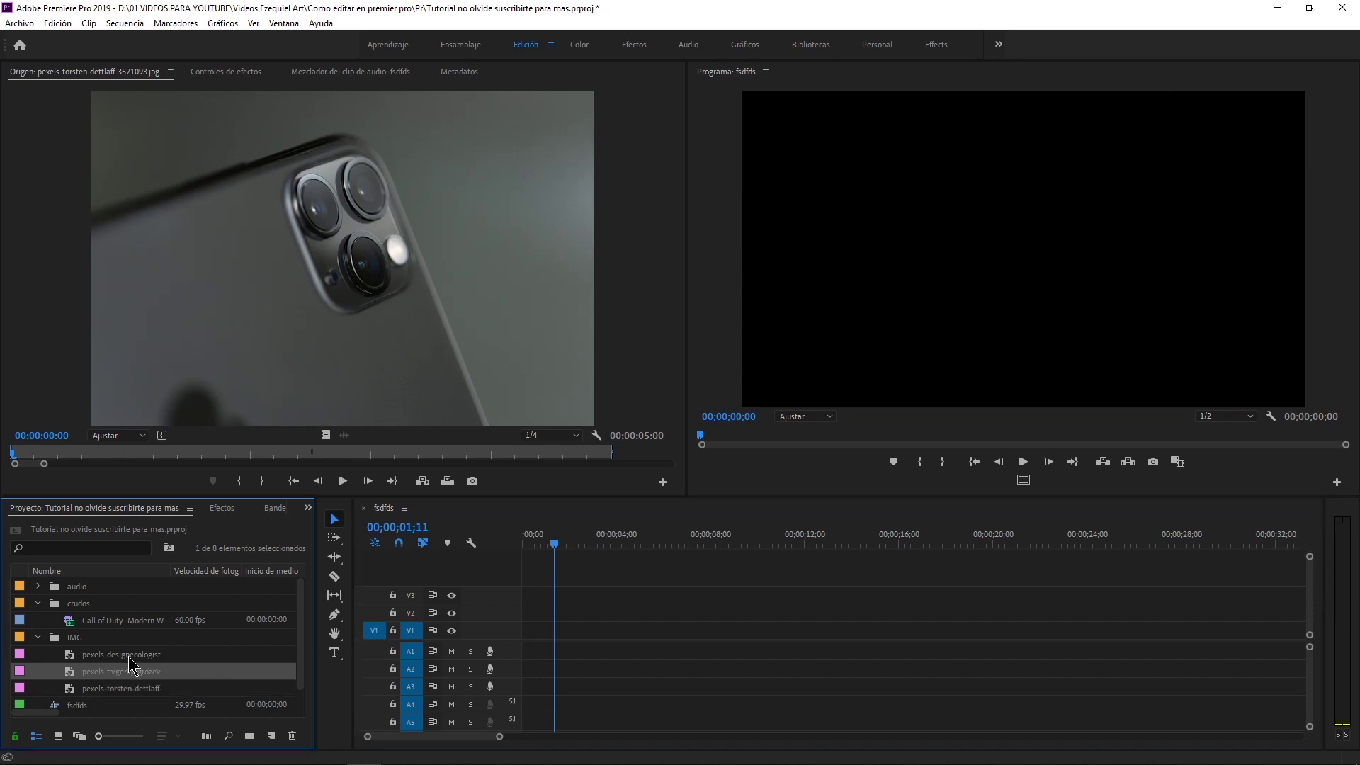
Place the pexels-designecologist pink photo on V1 at the sequence start.
left_click(154, 654)
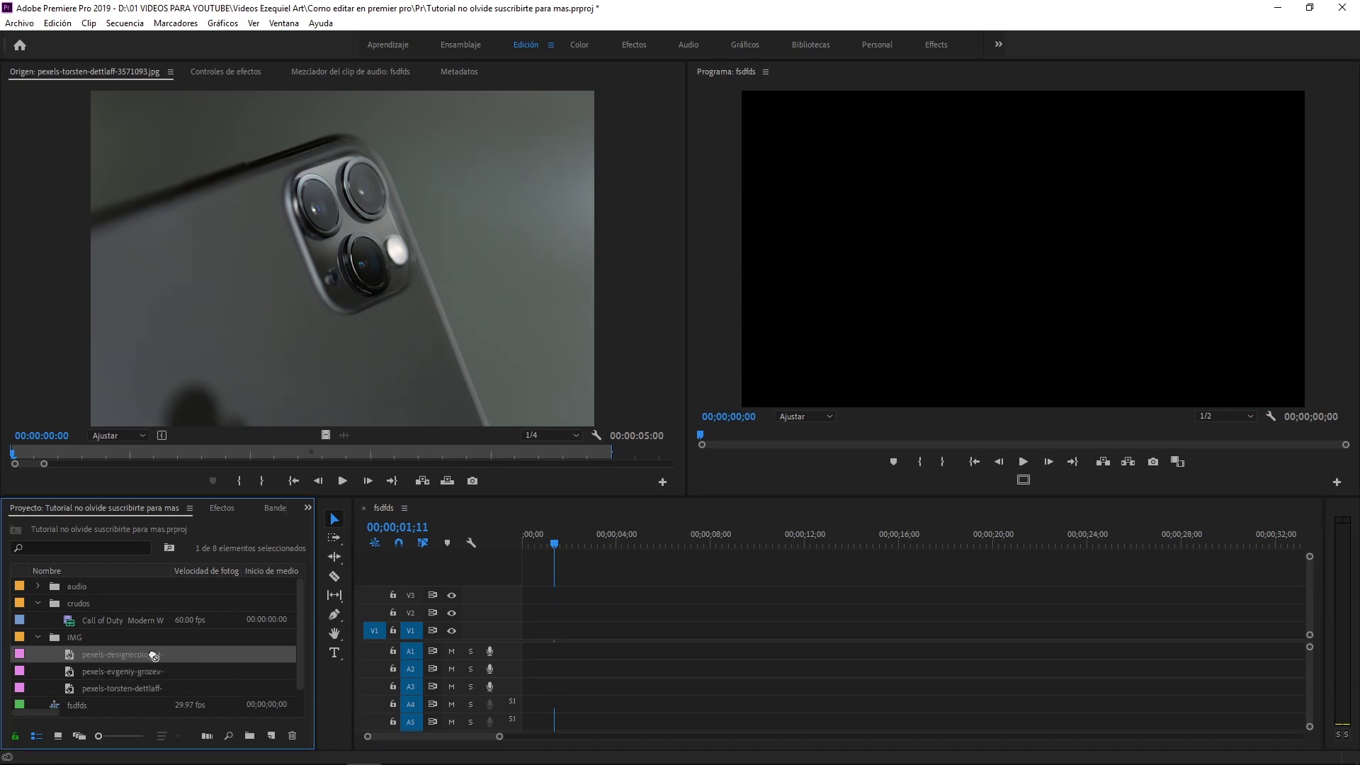
left_click_drag(154, 656, 587, 643)
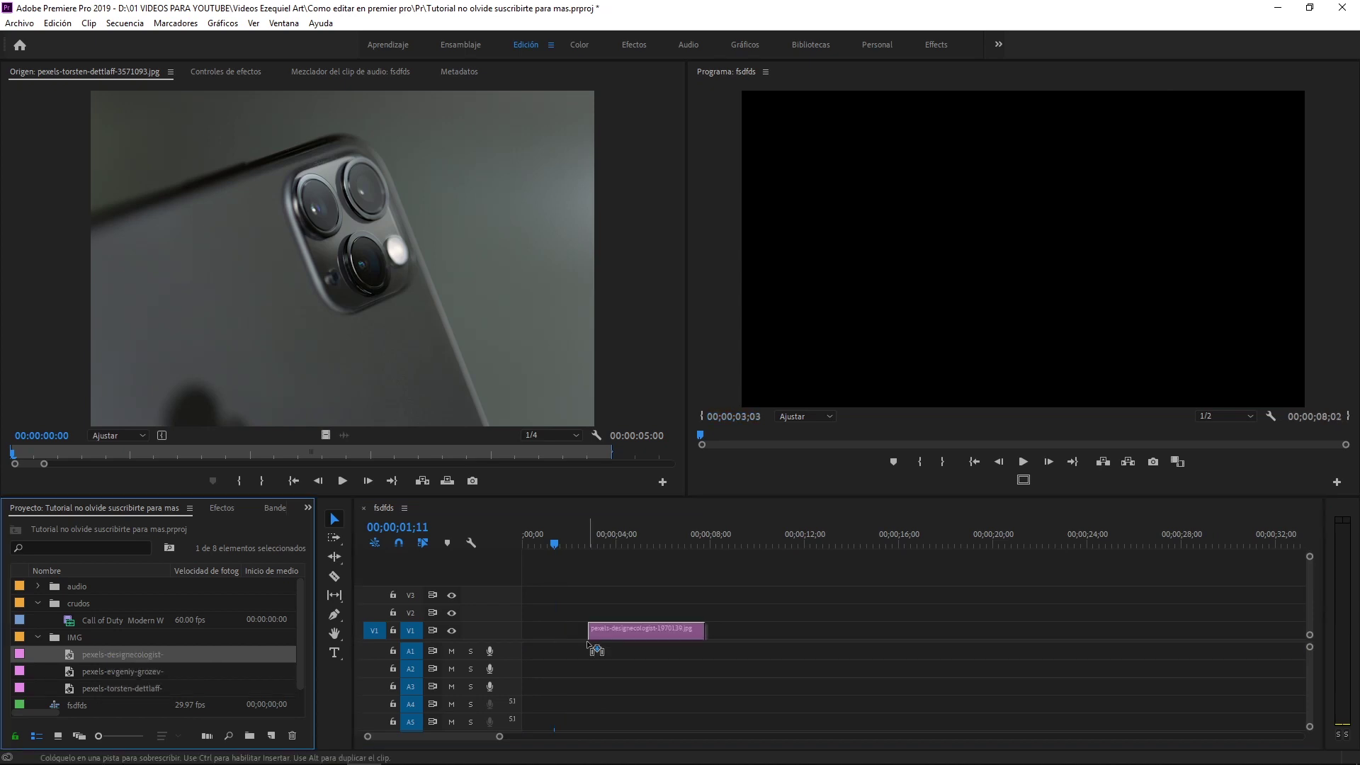
mouse_move(595, 649)
left_mouse_down()
mouse_move(627, 631)
mouse_move(571, 639)
left_mouse_up()
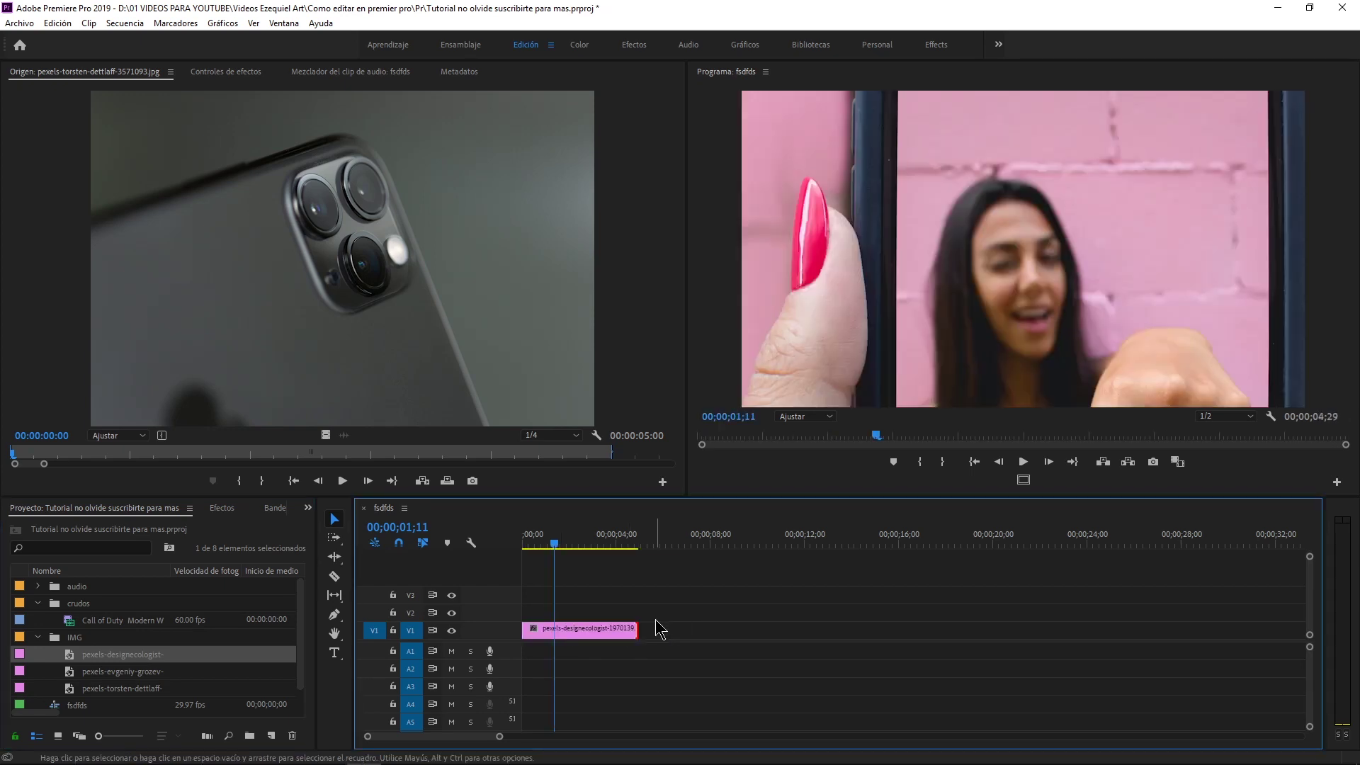
Trim the pink photo's end to the playhead at 00;00;02;08 and preview it.
left_click_drag(636, 629, 634, 628)
left_click(546, 544)
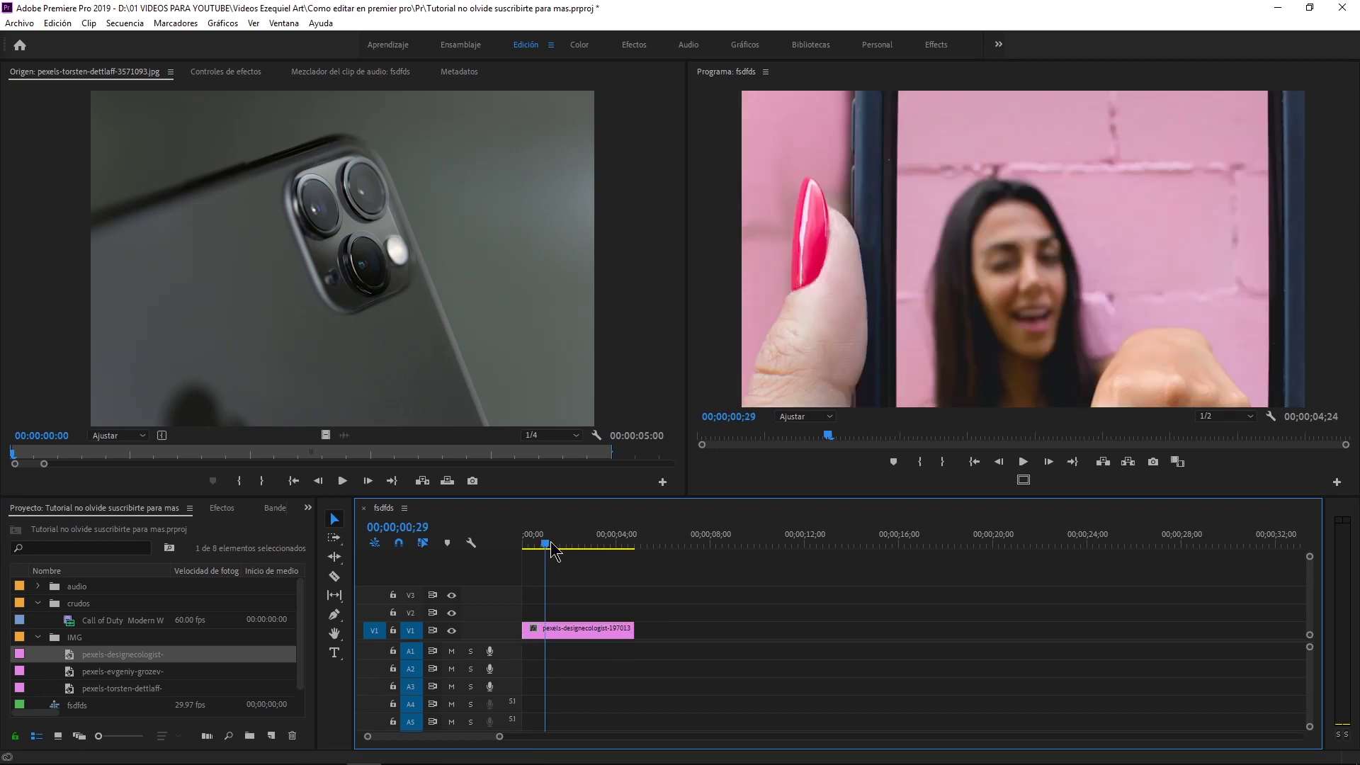
left_click_drag(551, 542, 516, 547)
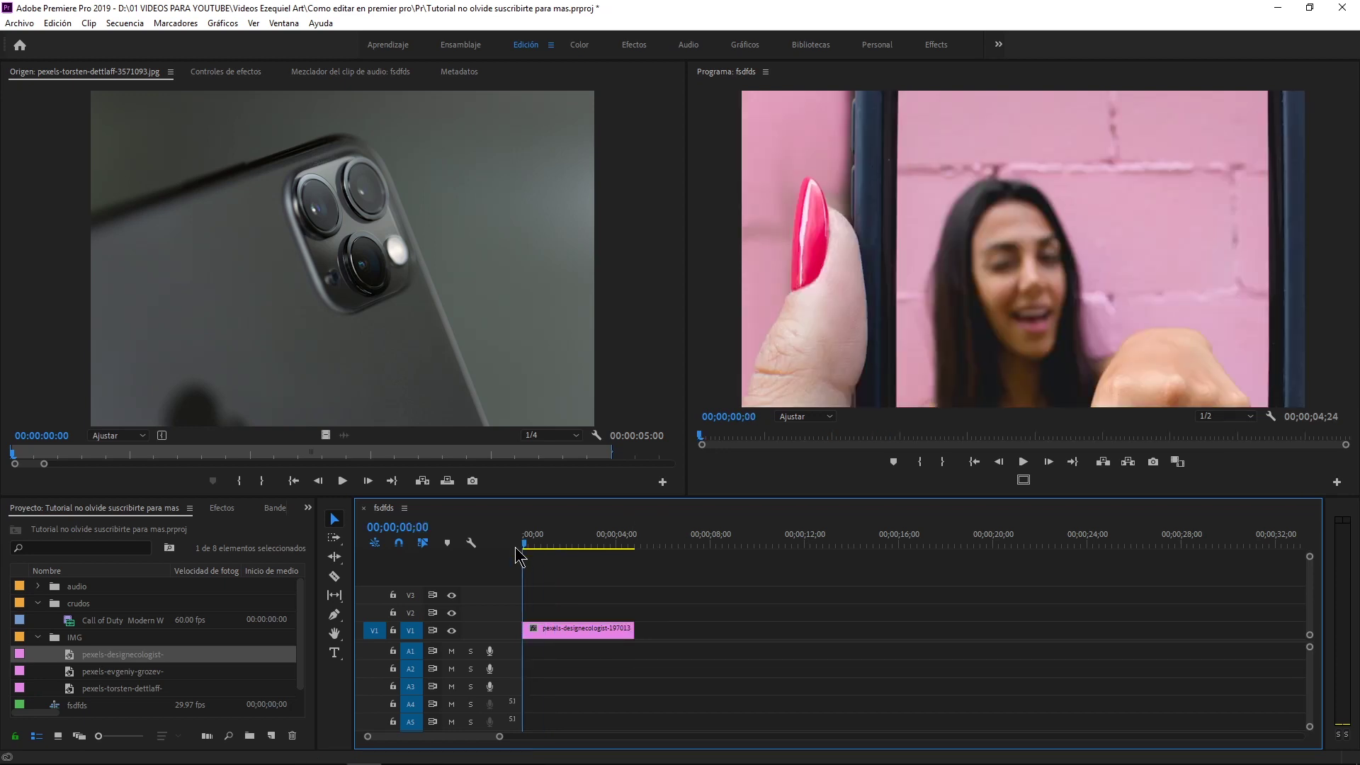
mouse_move(522, 544)
left_mouse_down()
mouse_move(582, 555)
mouse_move(569, 553)
left_mouse_up()
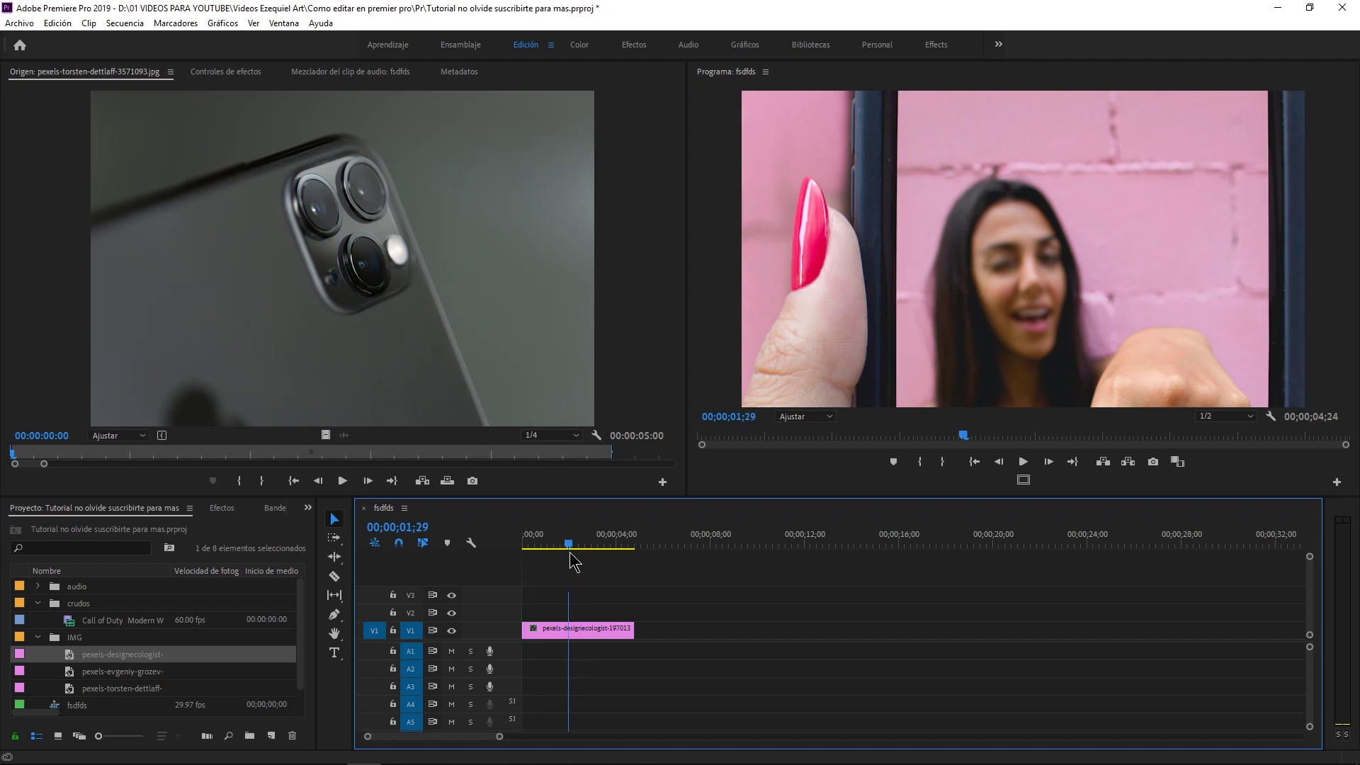
left_click(573, 561)
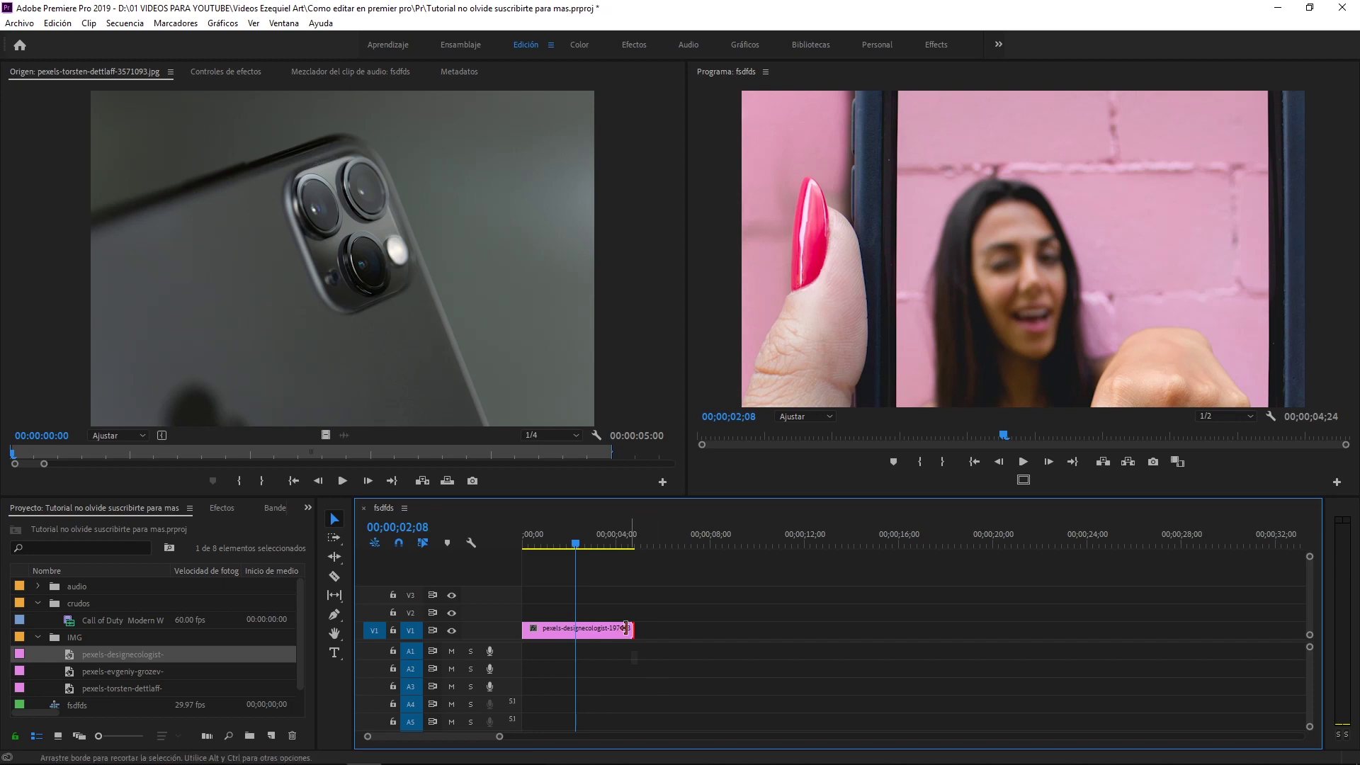
left_click_drag(633, 629, 573, 627)
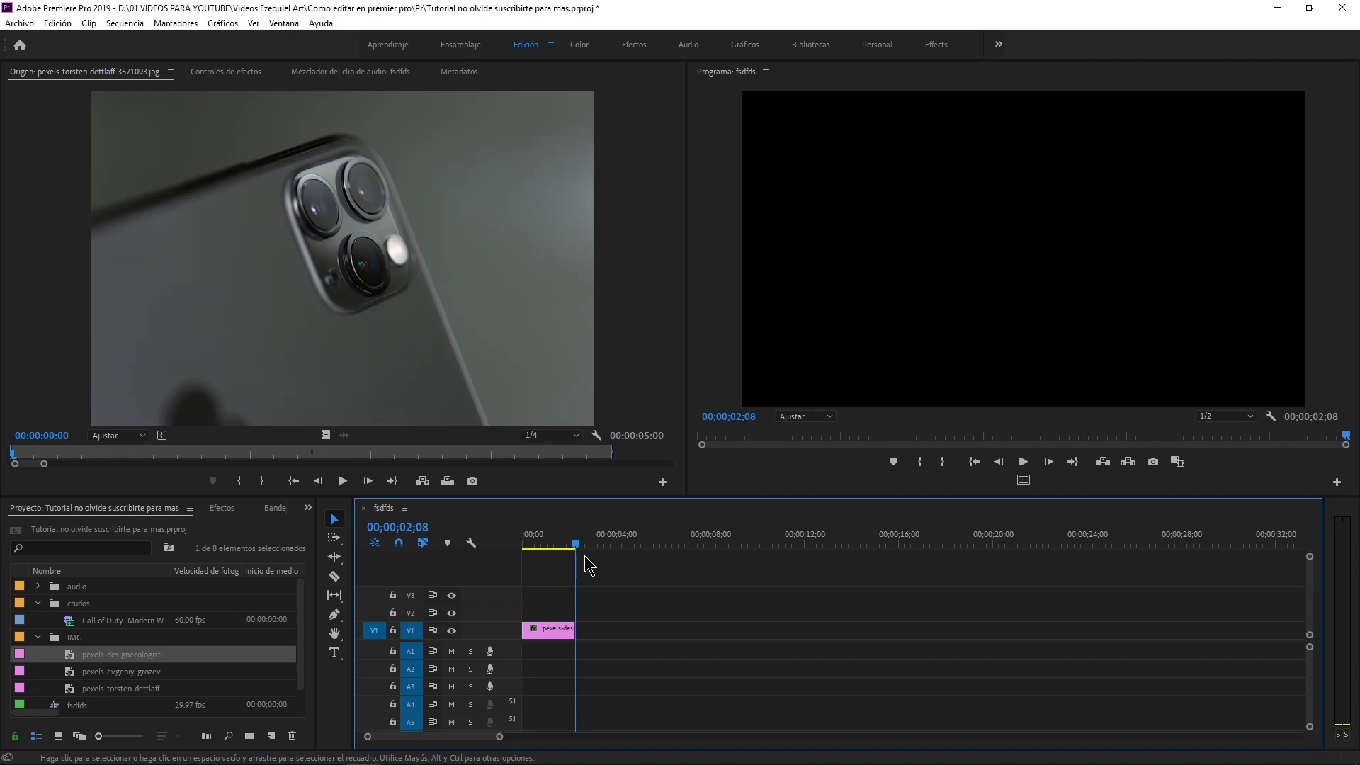
left_click_drag(584, 557, 556, 557)
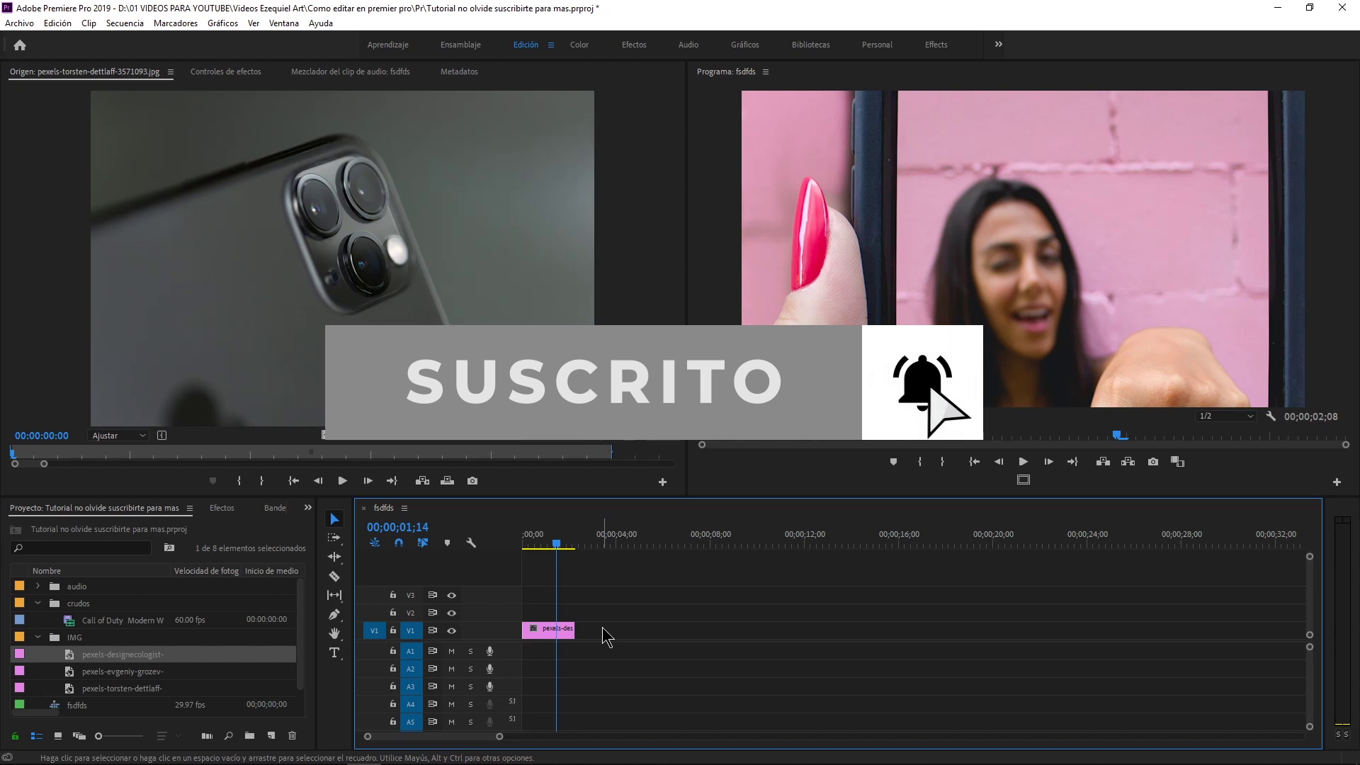
left_click(556, 629)
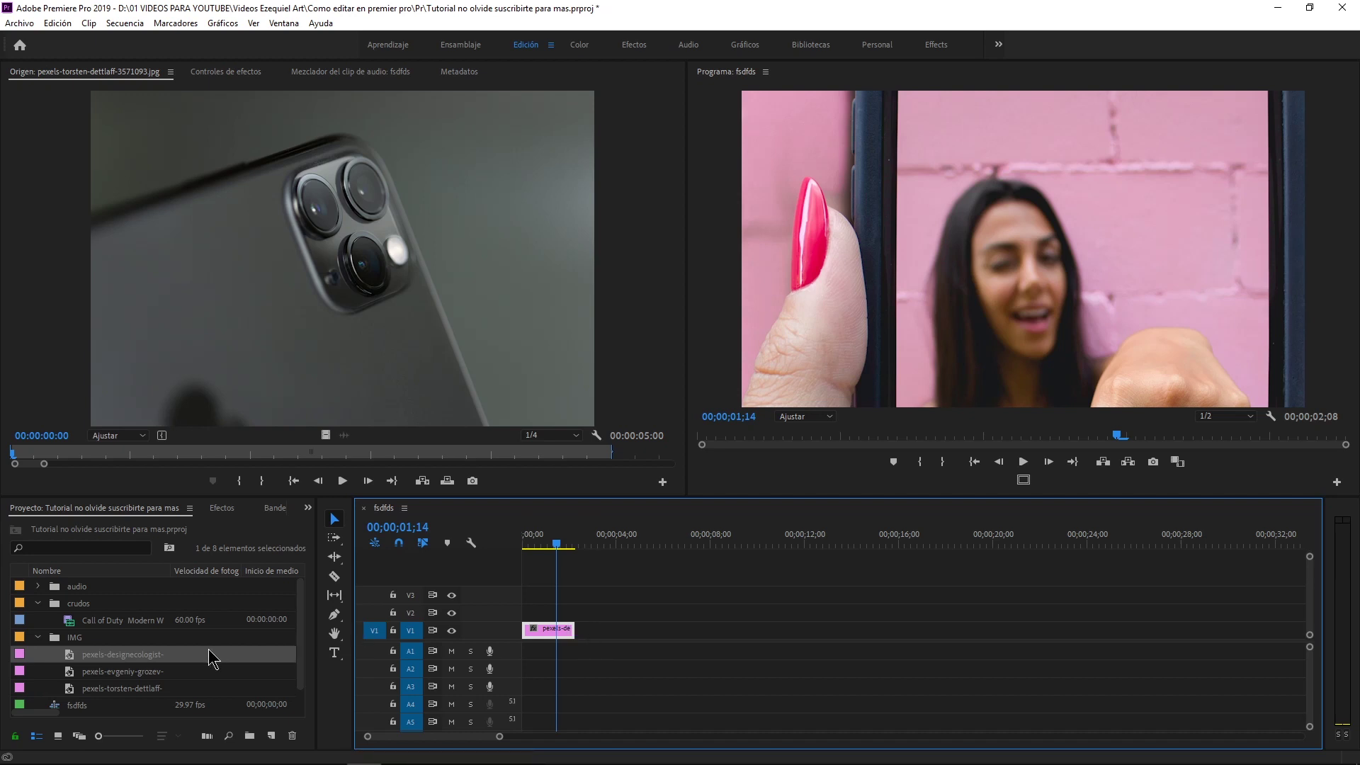
Drag the y2mate music clip from the audio bin onto track A2 after the pink photo.
left_click(152, 621)
left_click_drag(152, 621, 152, 636)
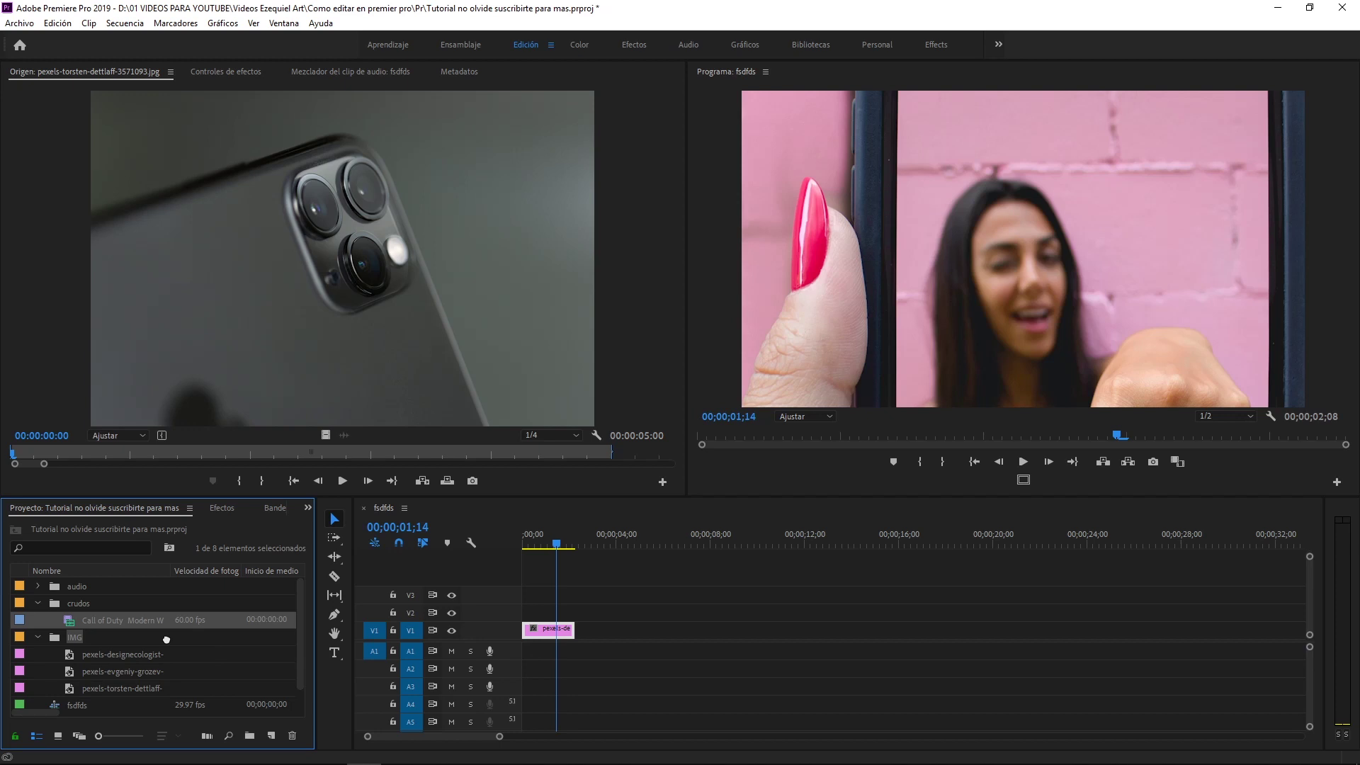
left_click(37, 586)
mouse_move(106, 602)
left_mouse_down()
mouse_move(556, 666)
mouse_move(630, 611)
mouse_move(551, 611)
mouse_move(552, 672)
left_mouse_up()
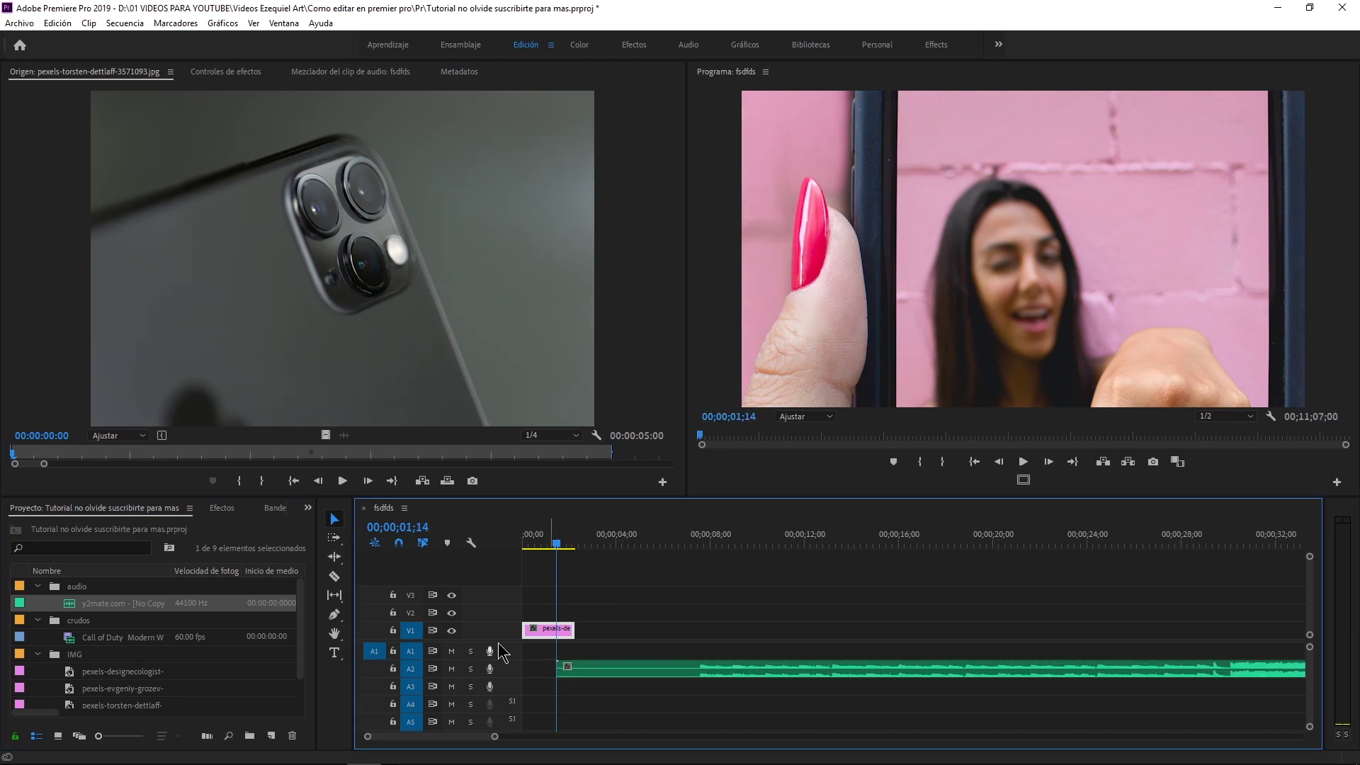
Delete three unused audio tracks and move the music clip up to A1.
right_click(512, 710)
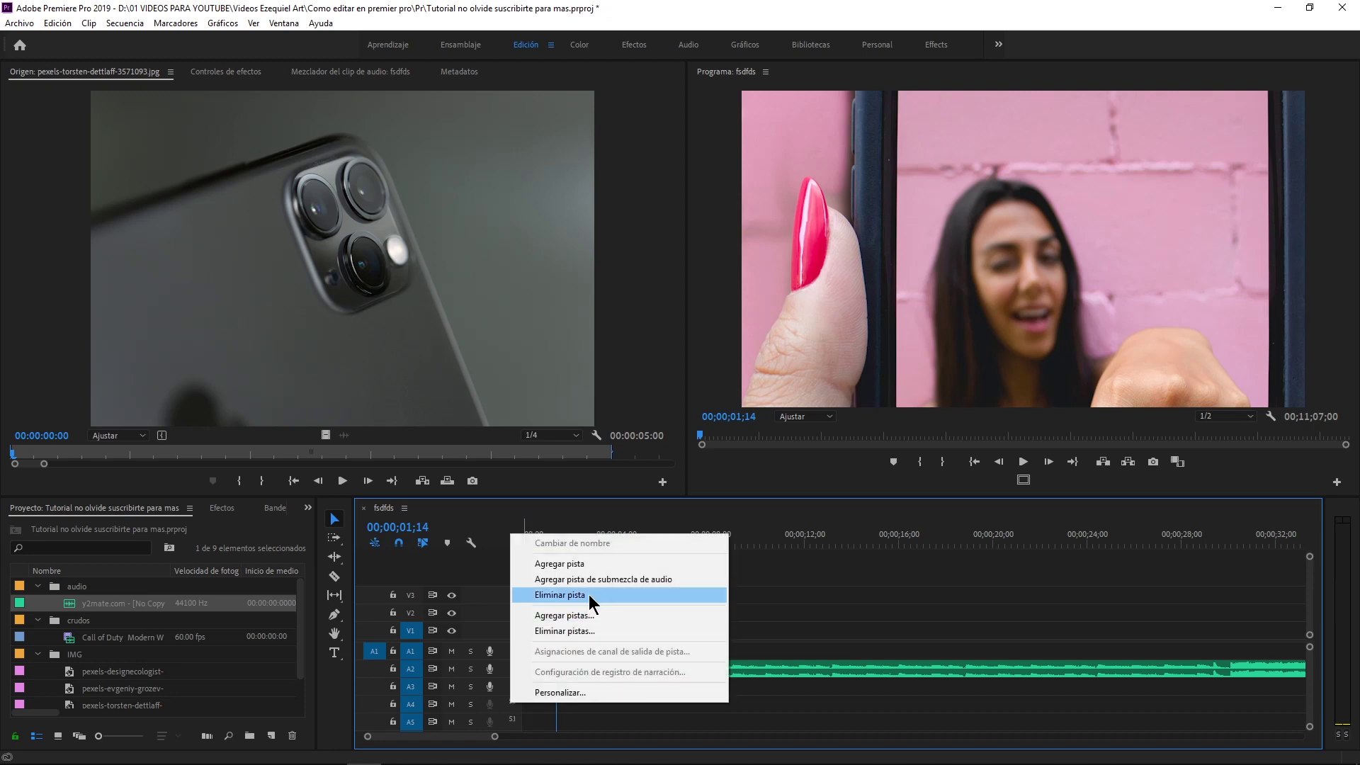
left_click(590, 595)
right_click(511, 705)
left_click(585, 593)
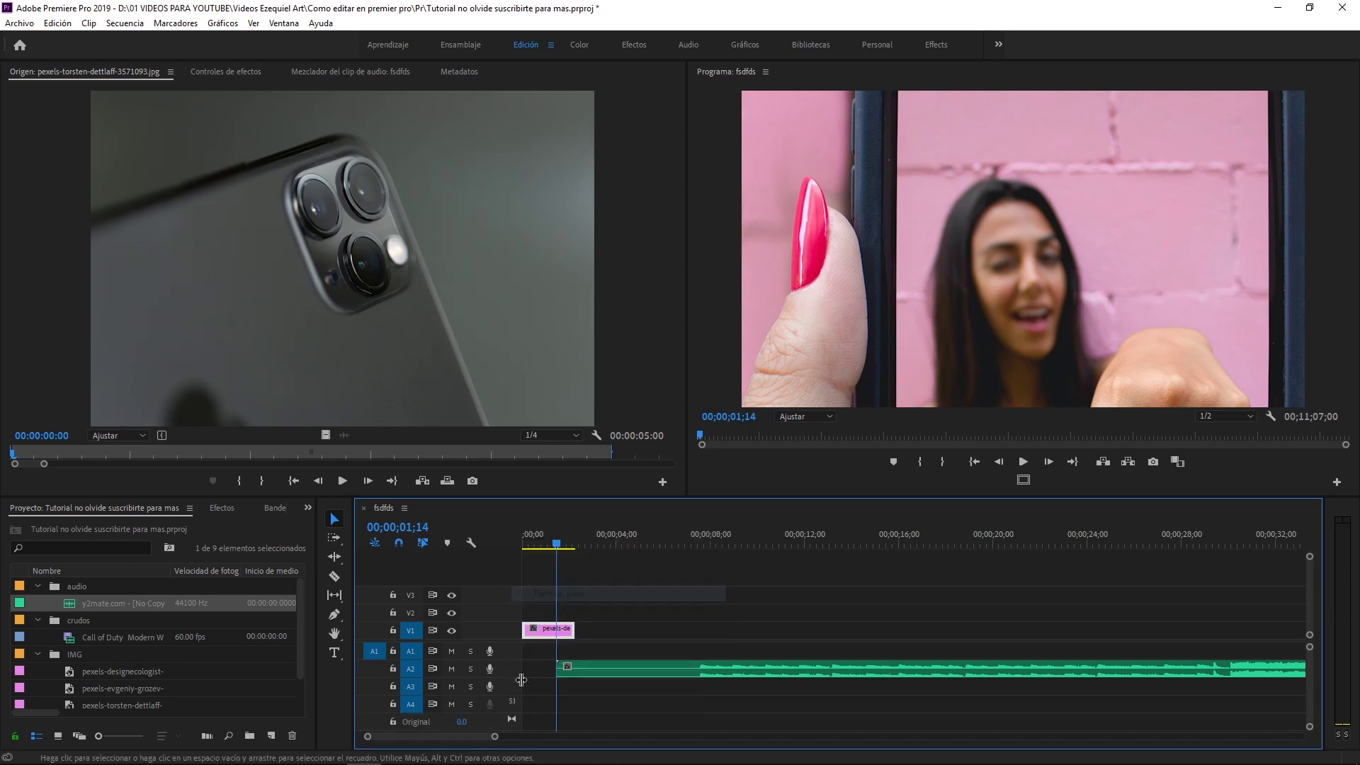
right_click(511, 706)
left_click(563, 596)
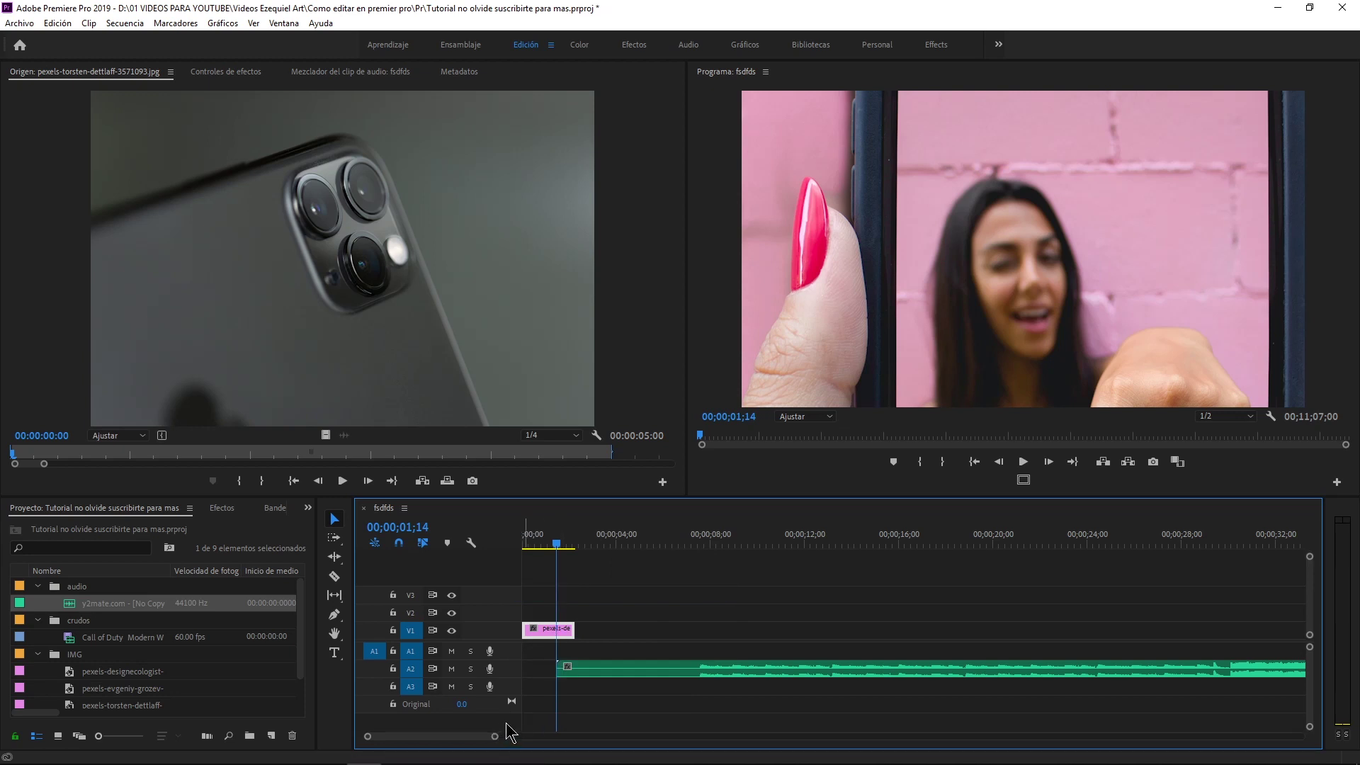
left_click_drag(693, 673, 694, 672)
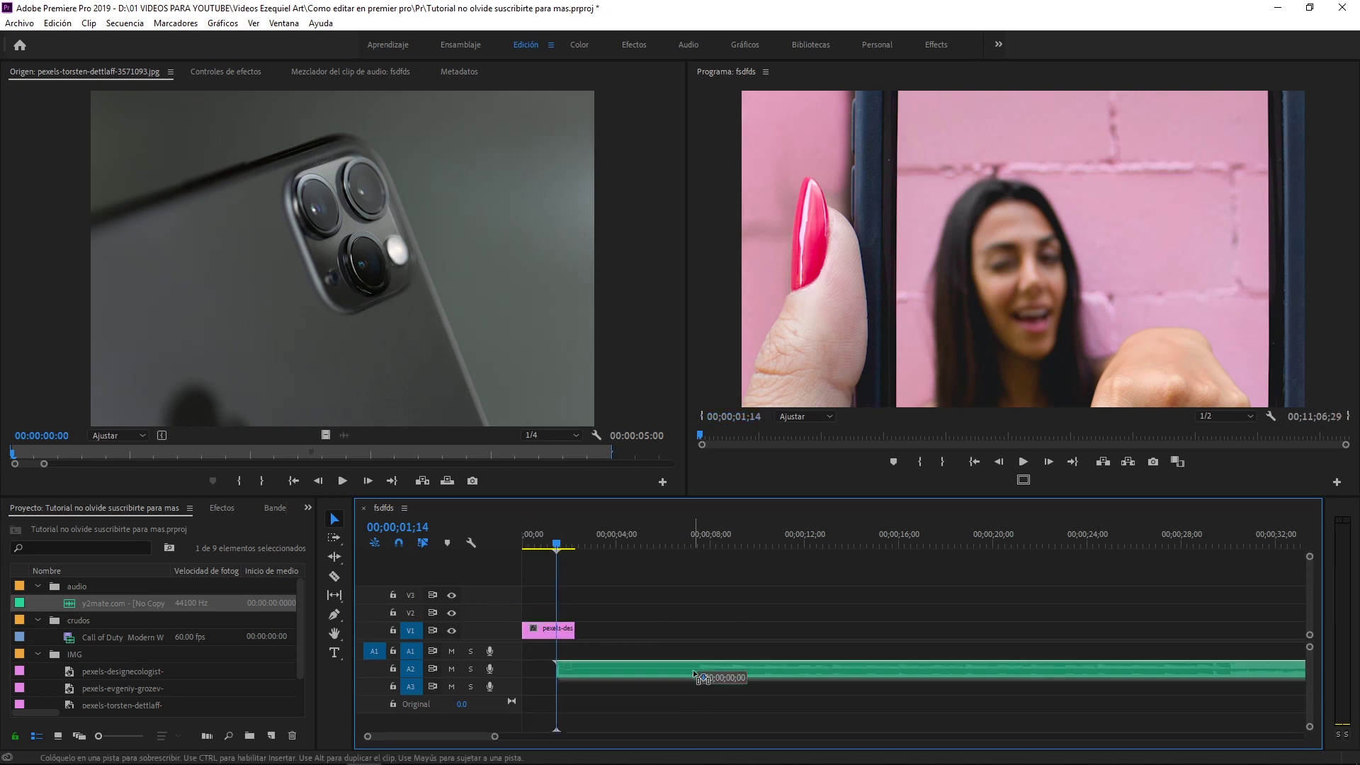
mouse_move(694, 672)
left_mouse_down()
mouse_move(677, 655)
mouse_move(677, 684)
left_mouse_up()
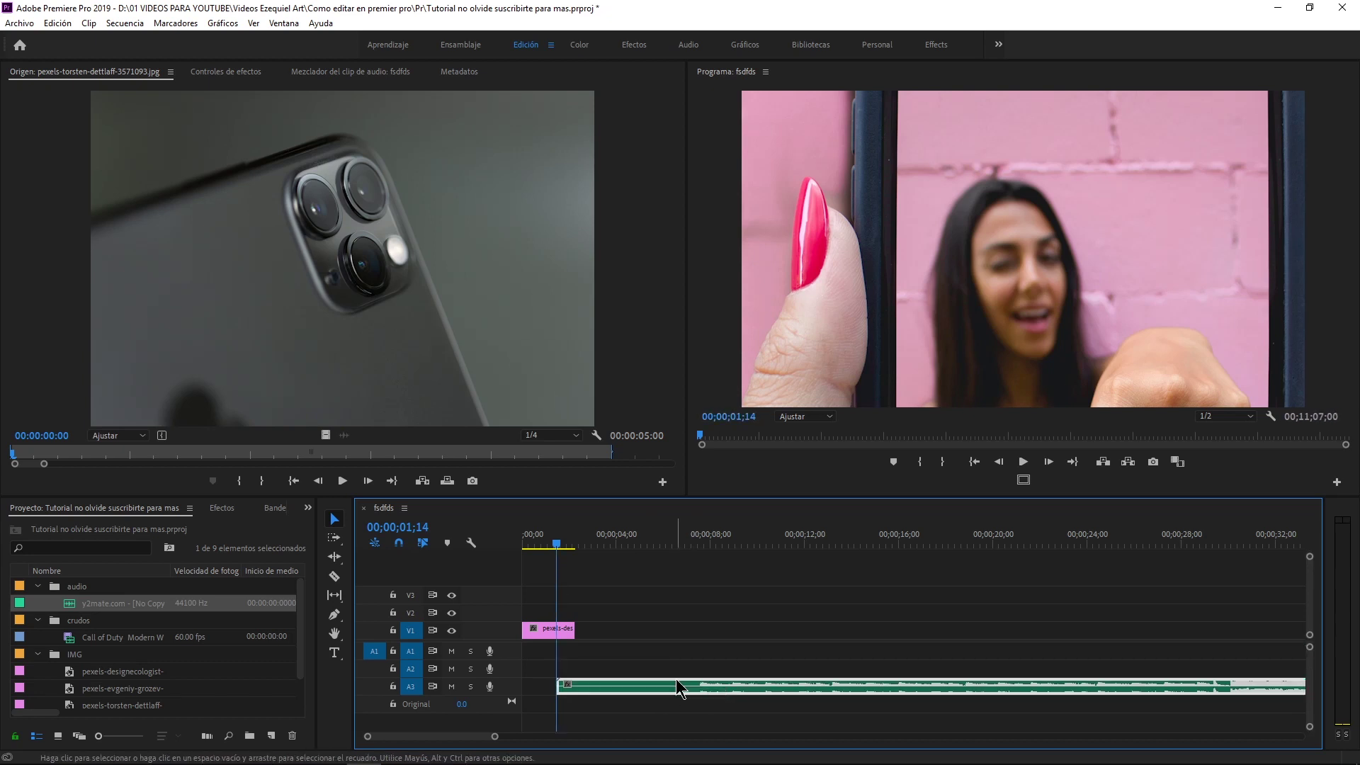
Add one video and one audio track, then delete the music clip from A3.
right_click(491, 720)
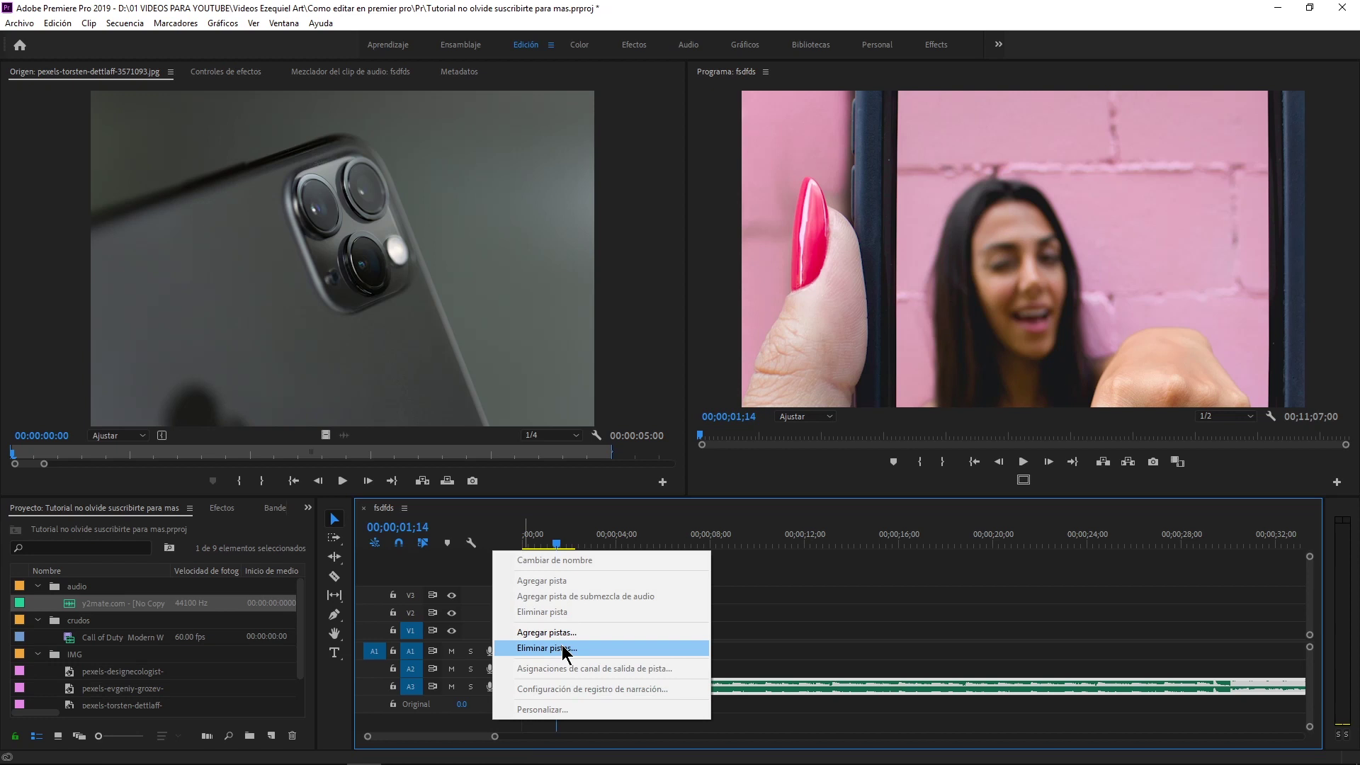
left_click(546, 633)
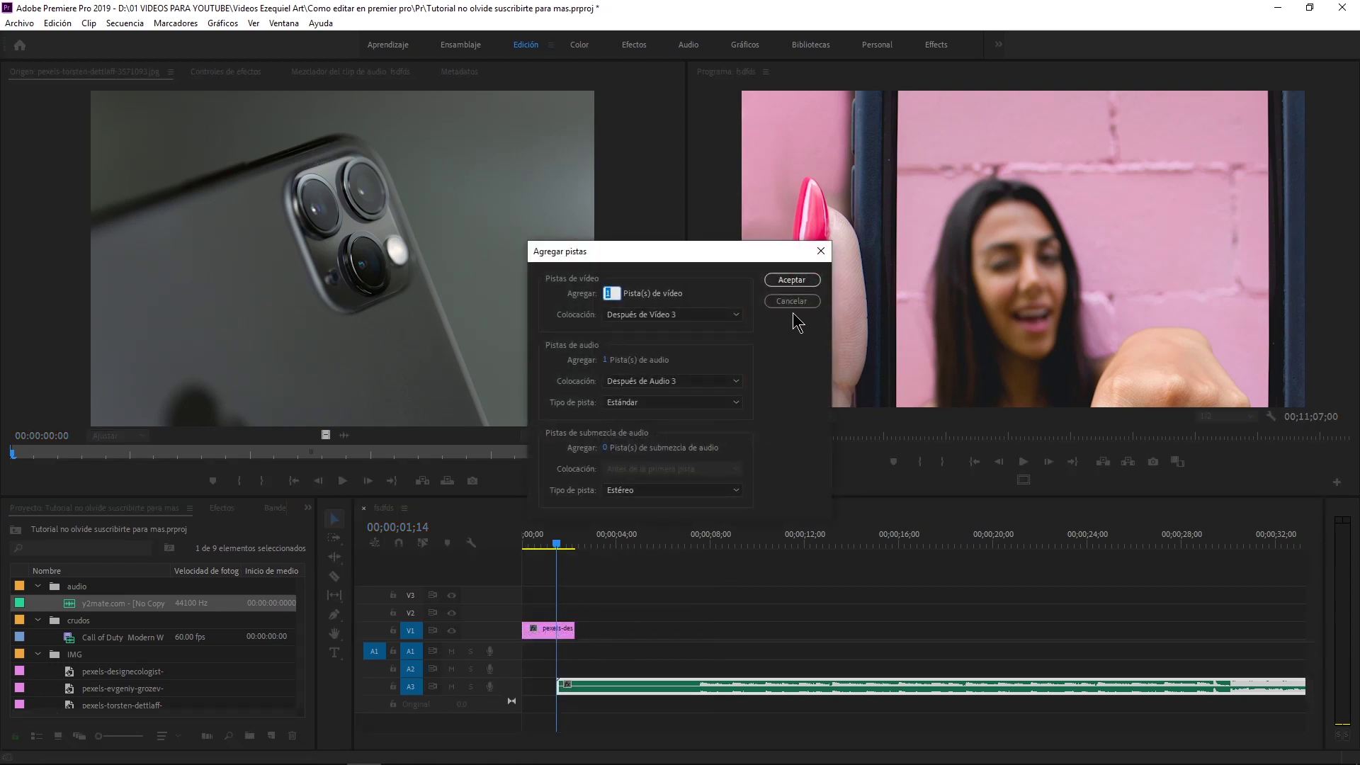
left_click(797, 280)
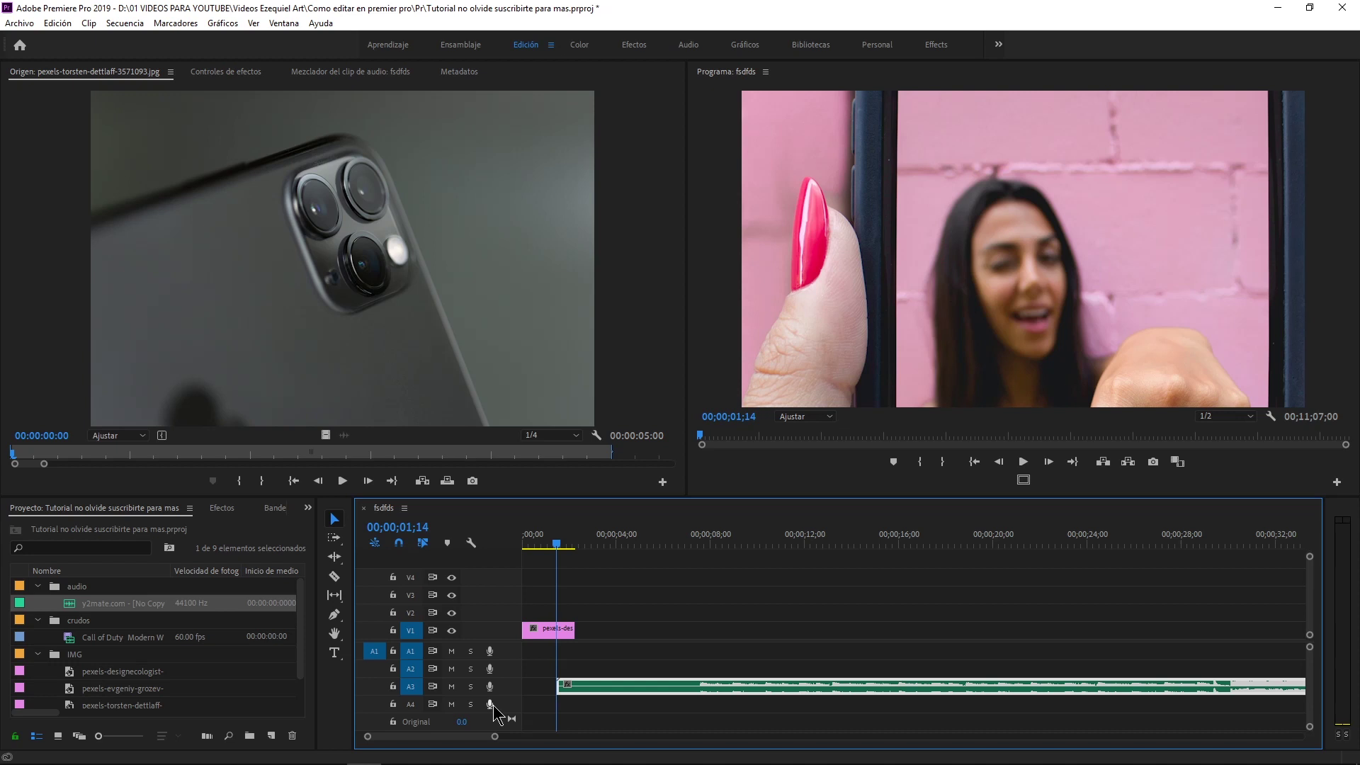
left_click(594, 547)
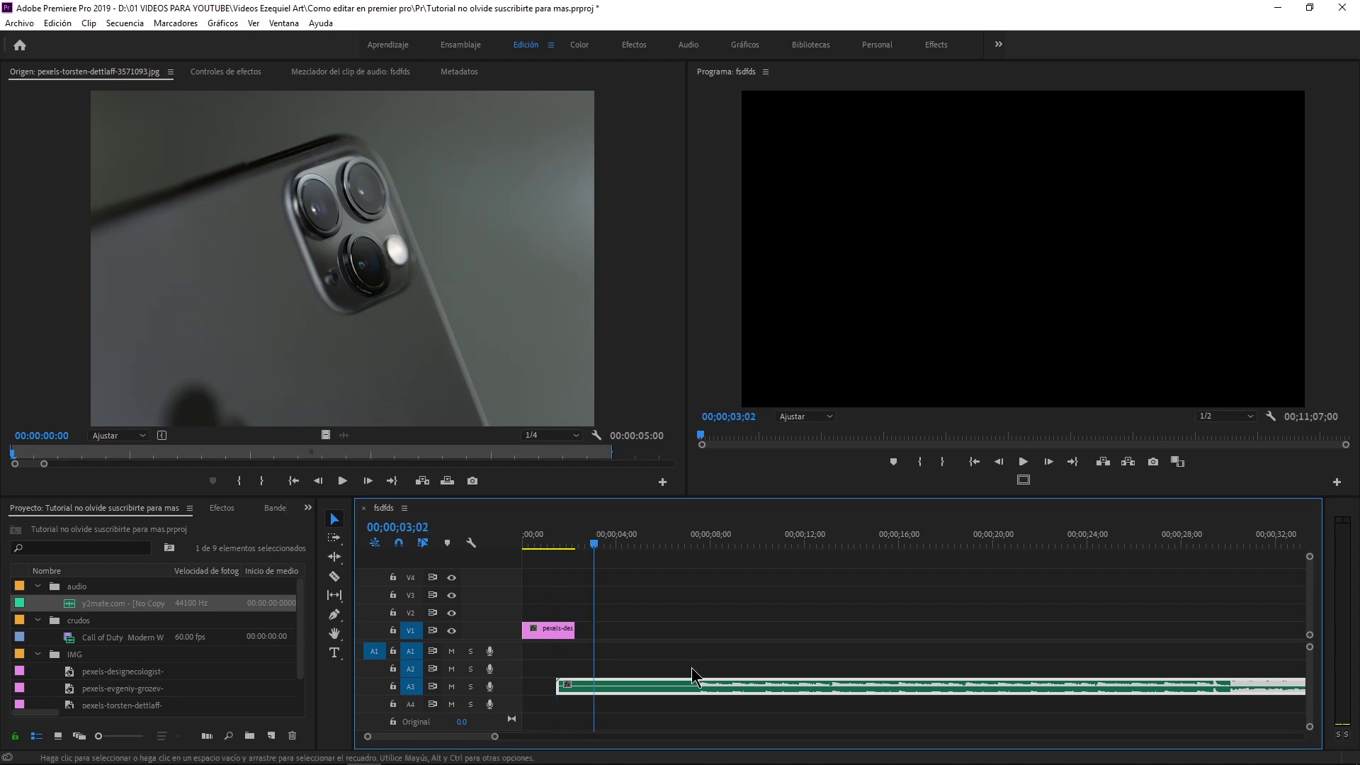
key("Delete")
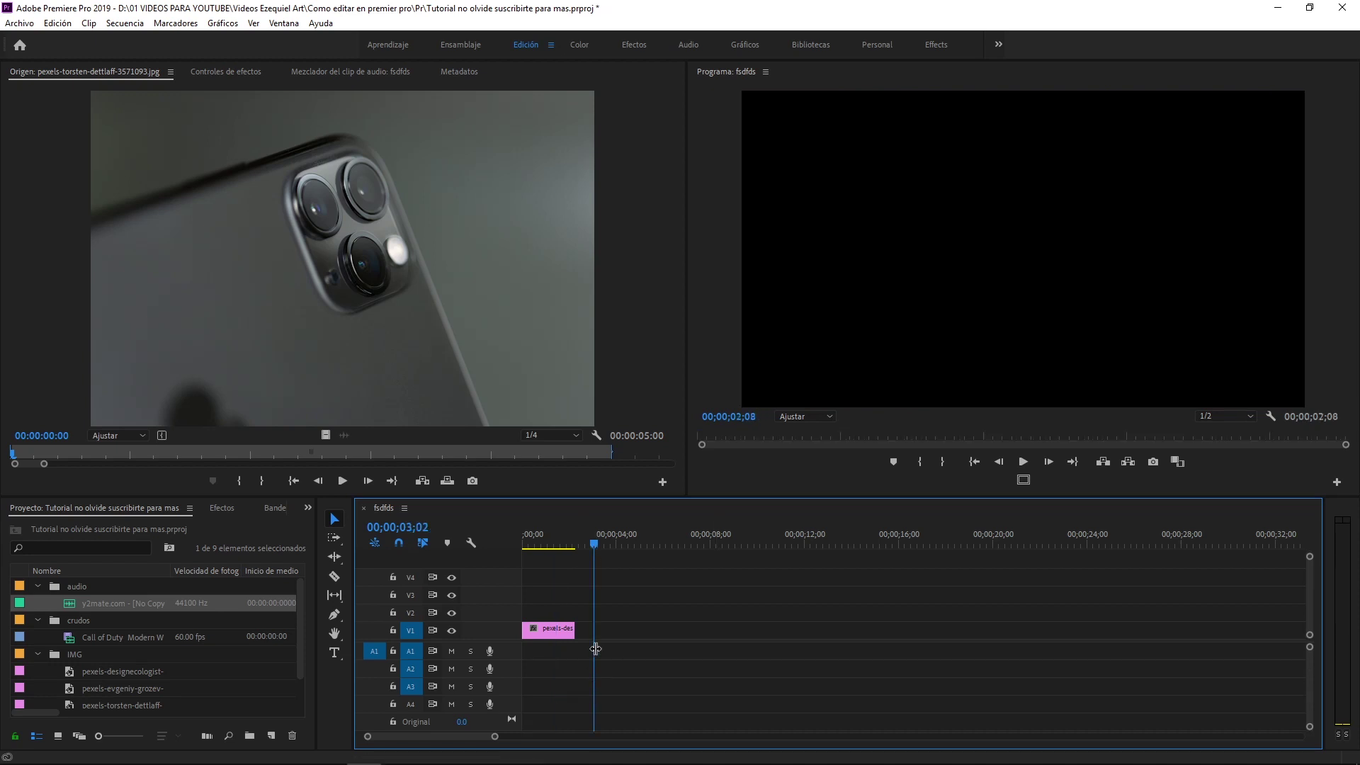
Place the music clip on A2 around three seconds and preview it near 14 seconds.
left_click_drag(595, 545, 544, 544)
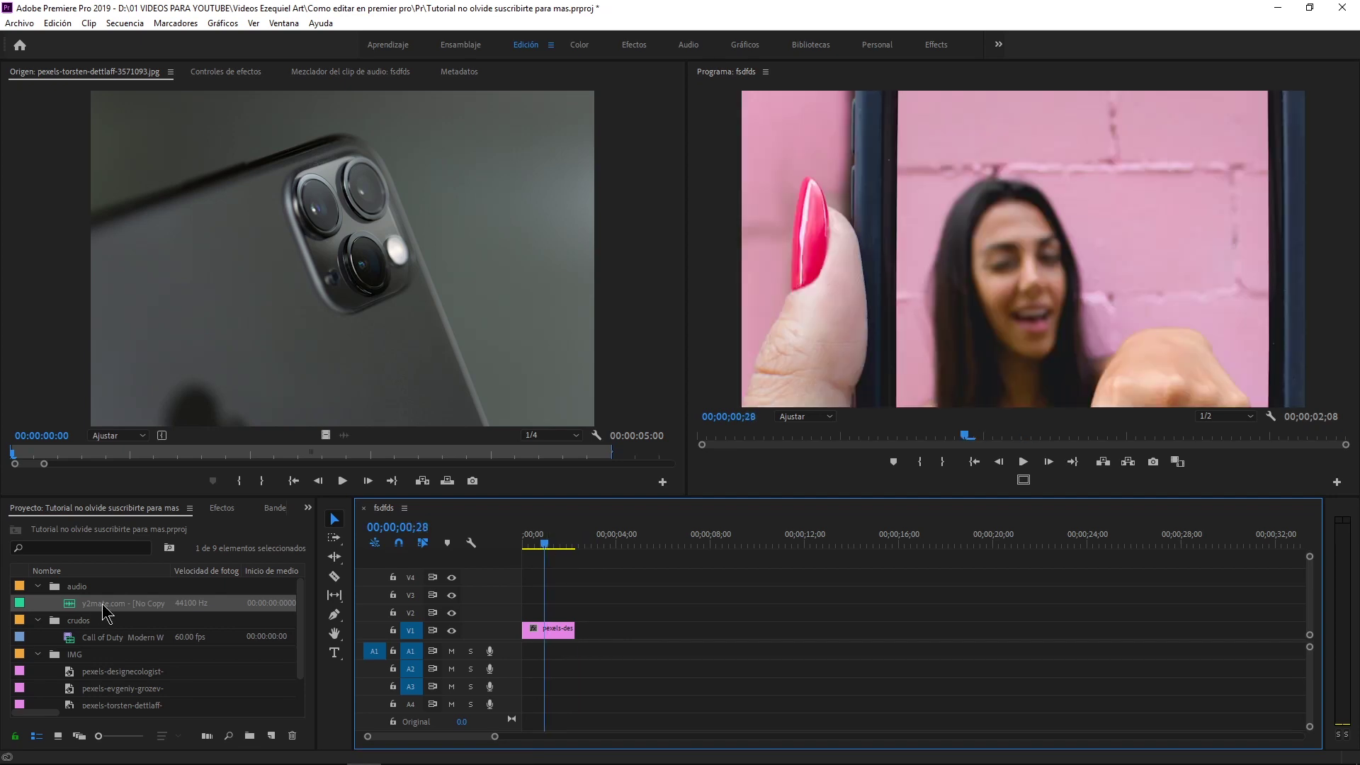
left_click_drag(103, 609, 596, 668)
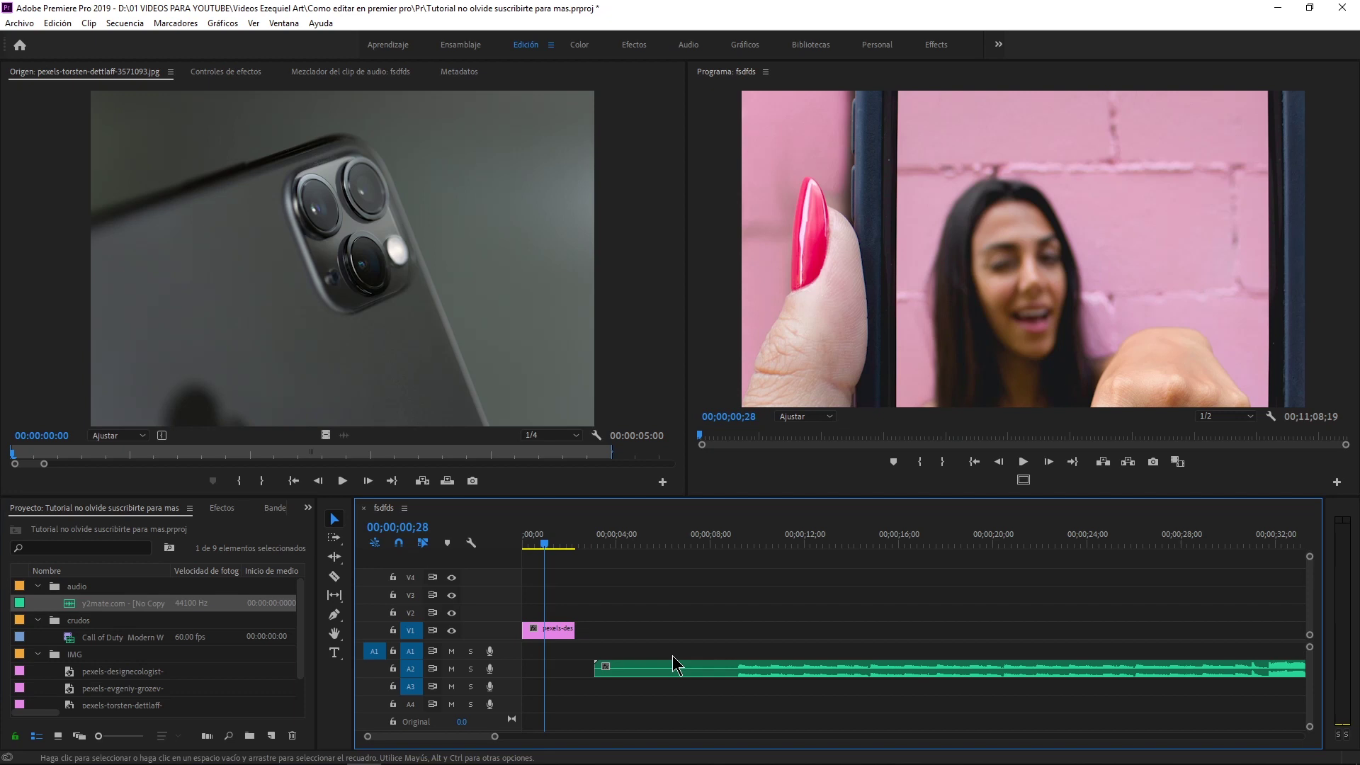
left_click_drag(736, 542, 910, 542)
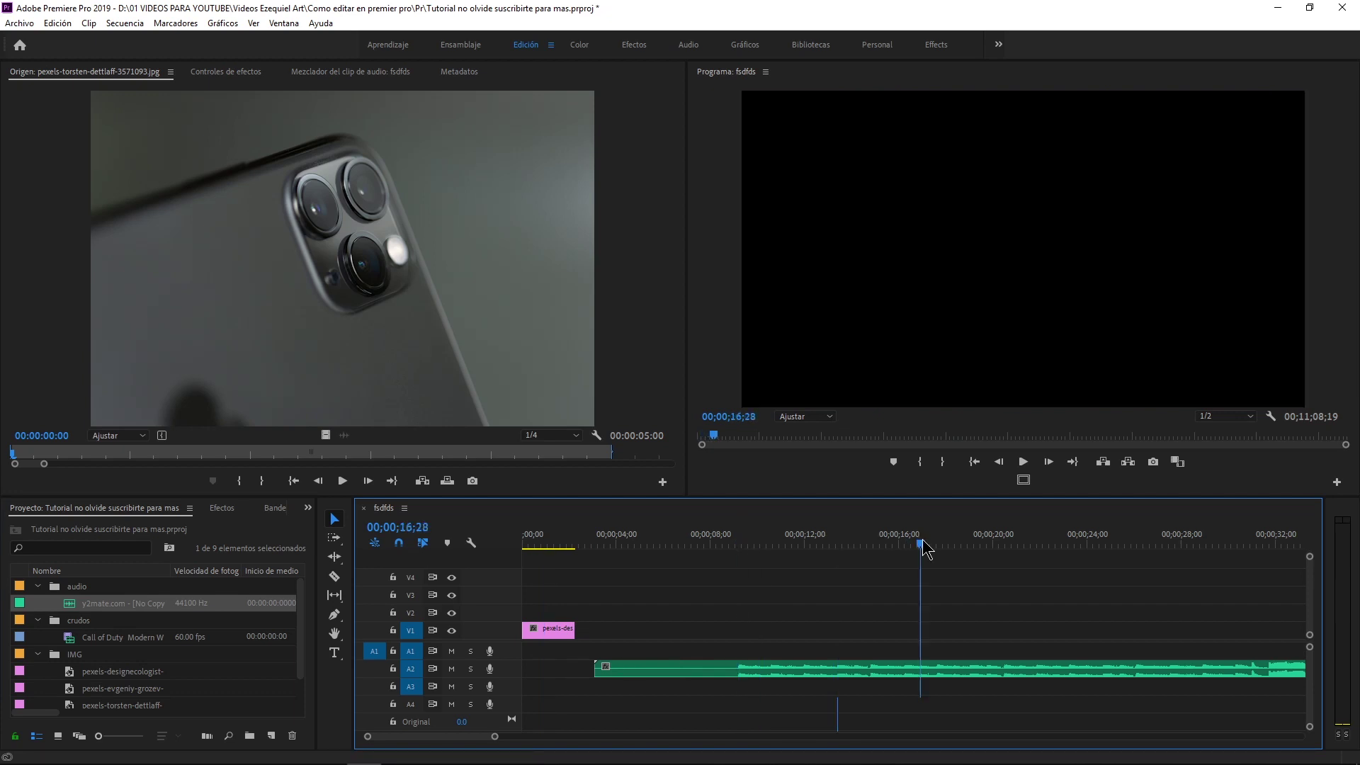
left_click_drag(908, 545, 865, 544)
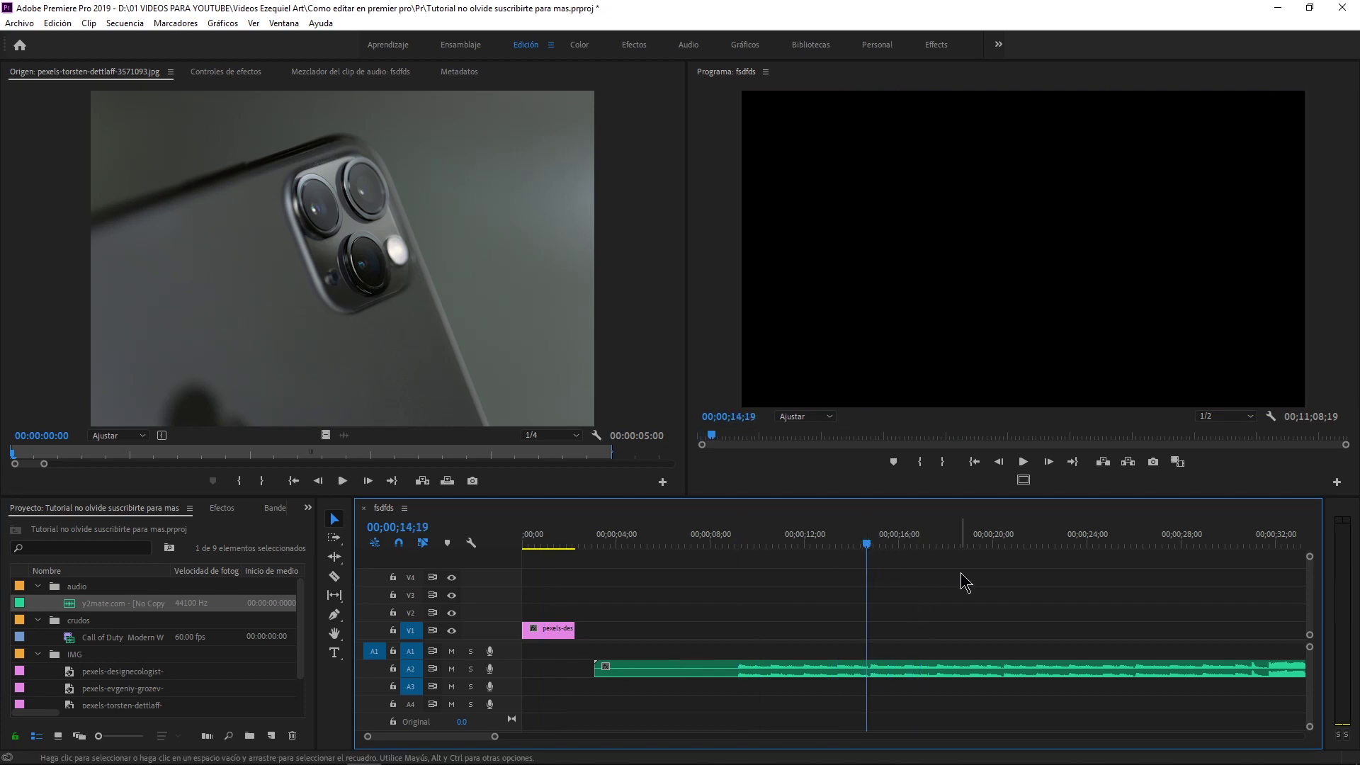
key("space")
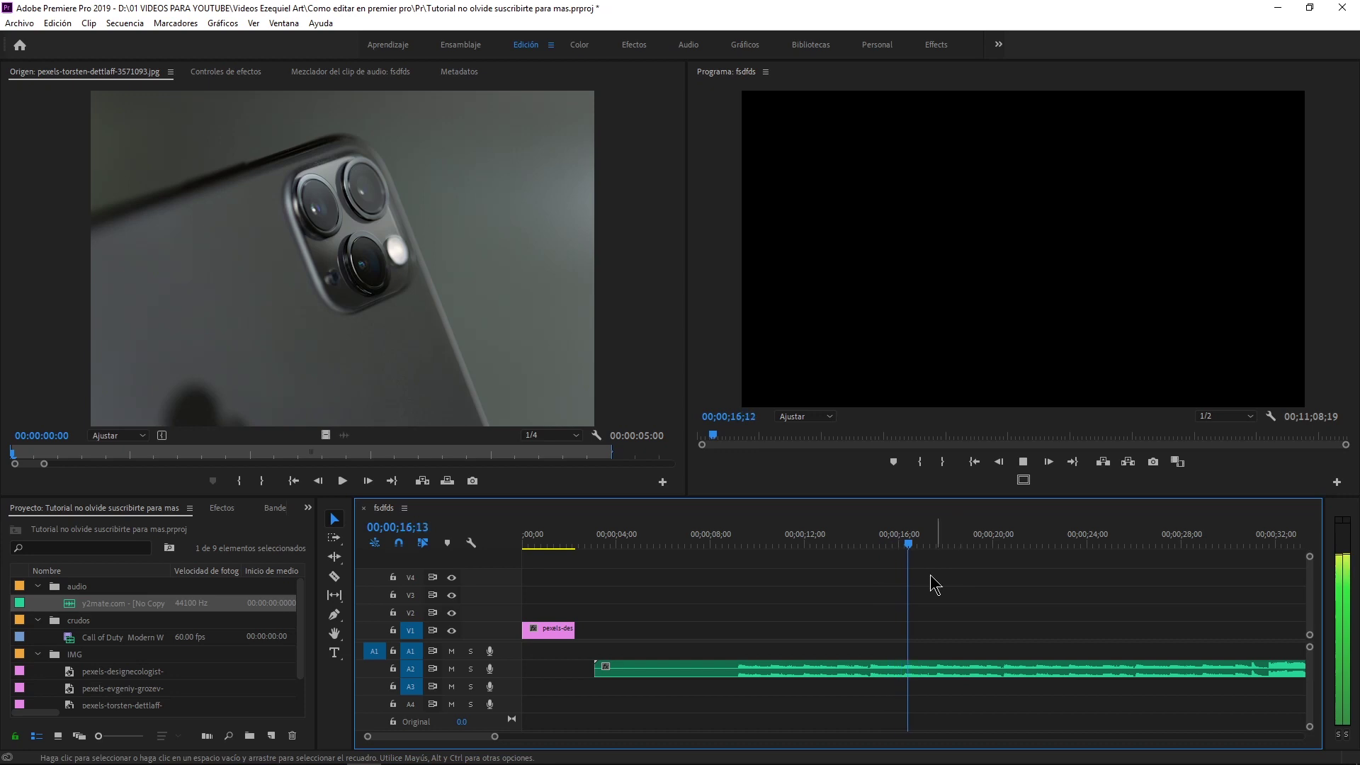
key("space")
Razor the music clip, delete its first part, and slide the rest to 00;00;00;00.
key("c")
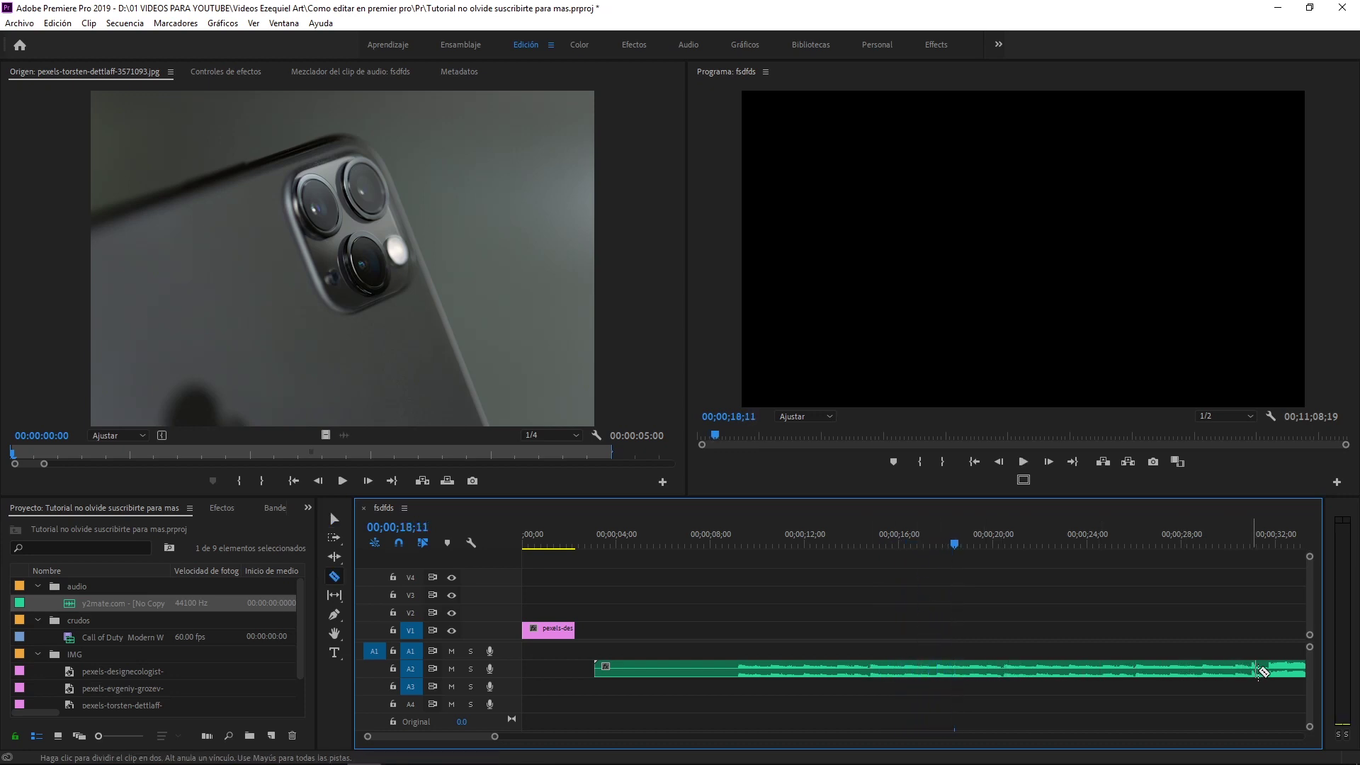
left_click(1266, 668)
key("v")
left_click(1259, 673)
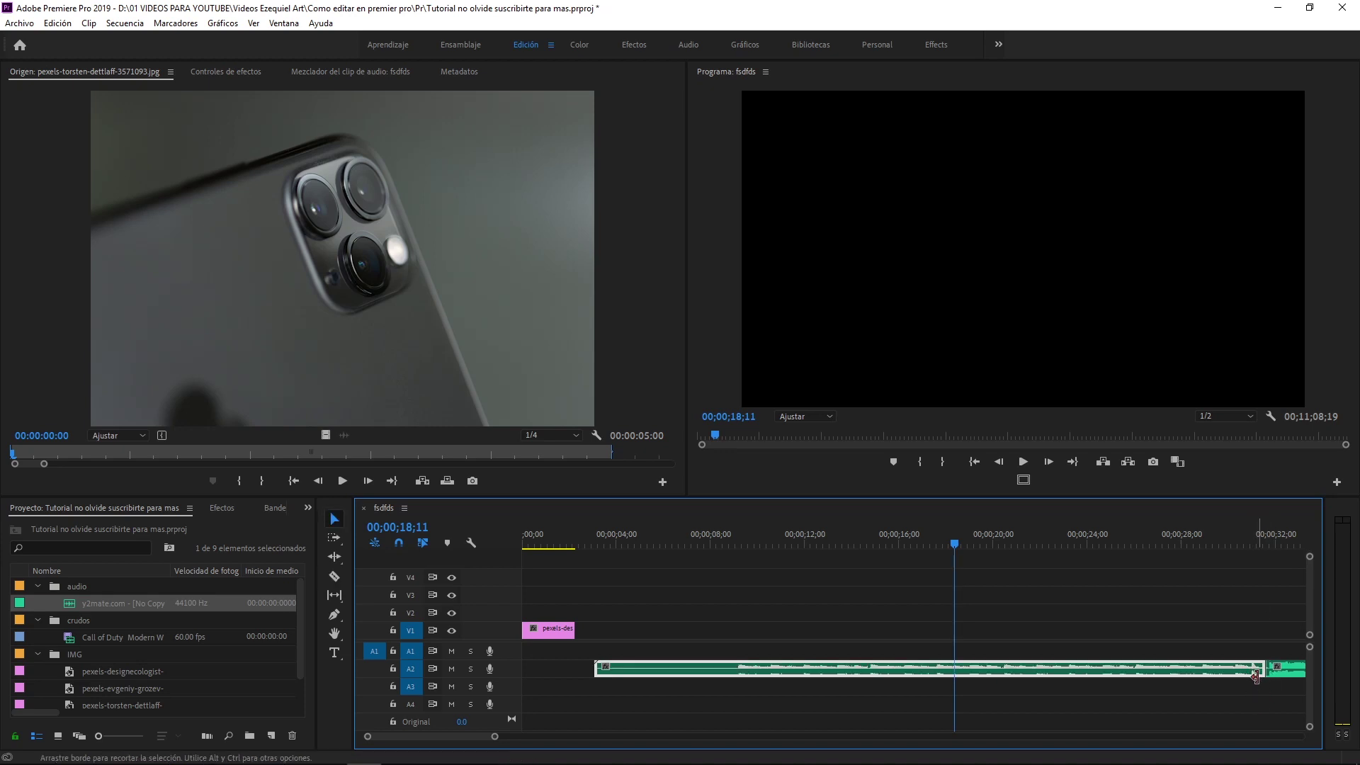
key("Delete")
left_click_drag(1279, 668, 557, 669)
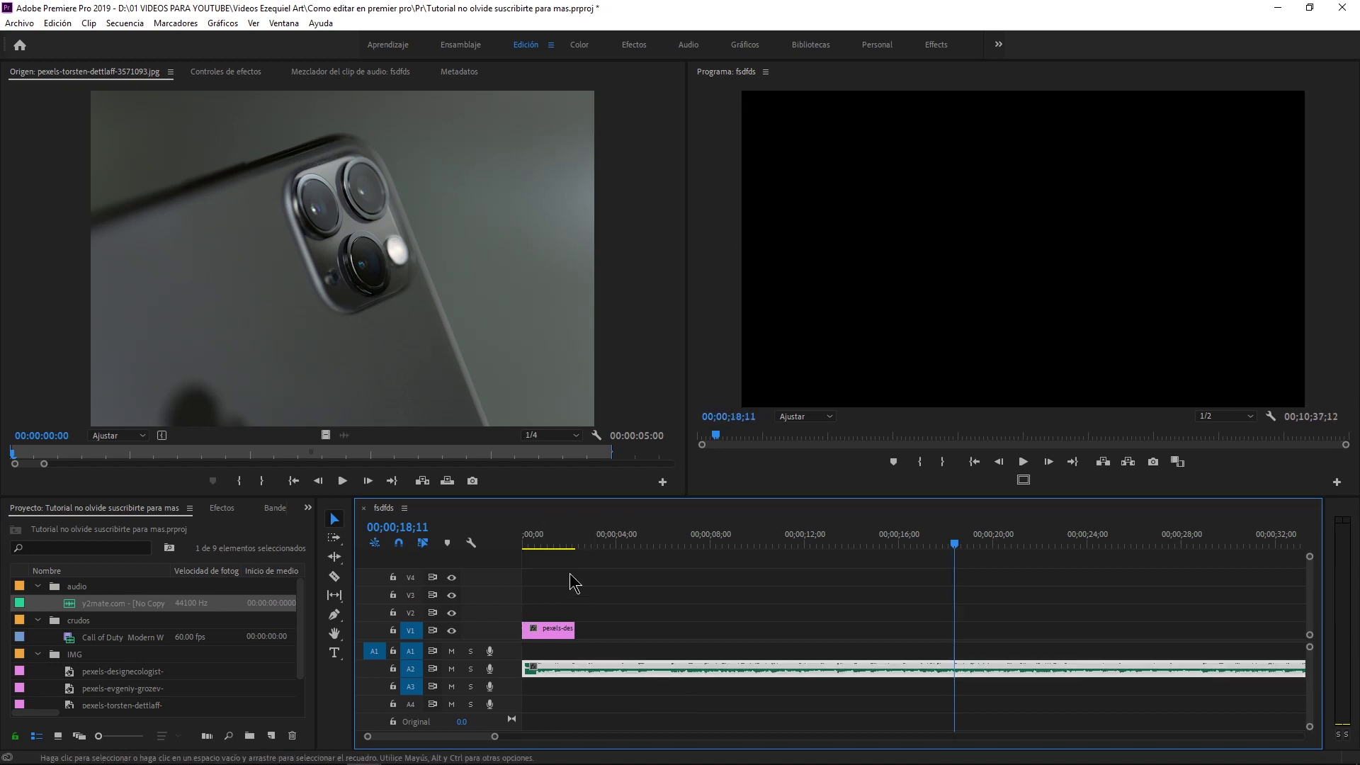
Play the sequence from 00;00;00;00 to hear the music.
left_click(538, 542)
left_click_drag(541, 541, 500, 550)
left_click(594, 632)
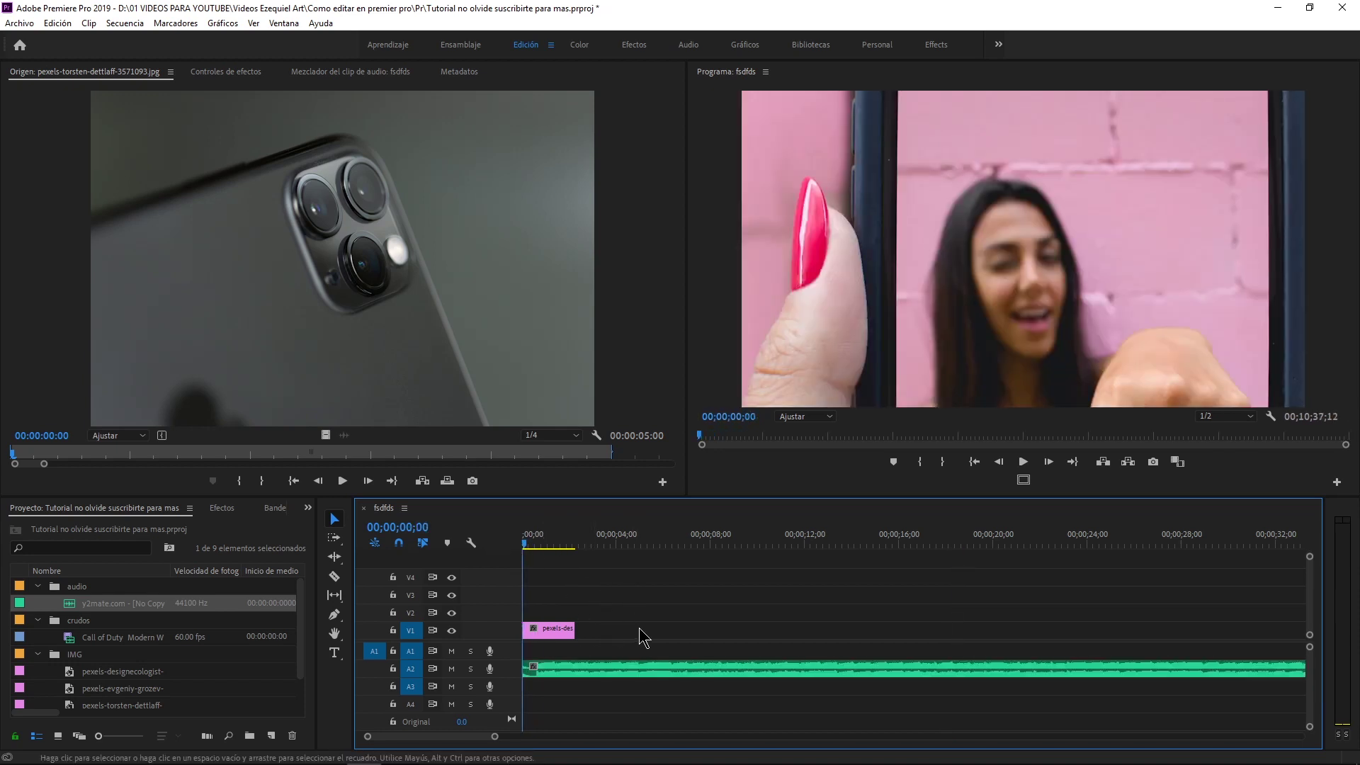
key("space")
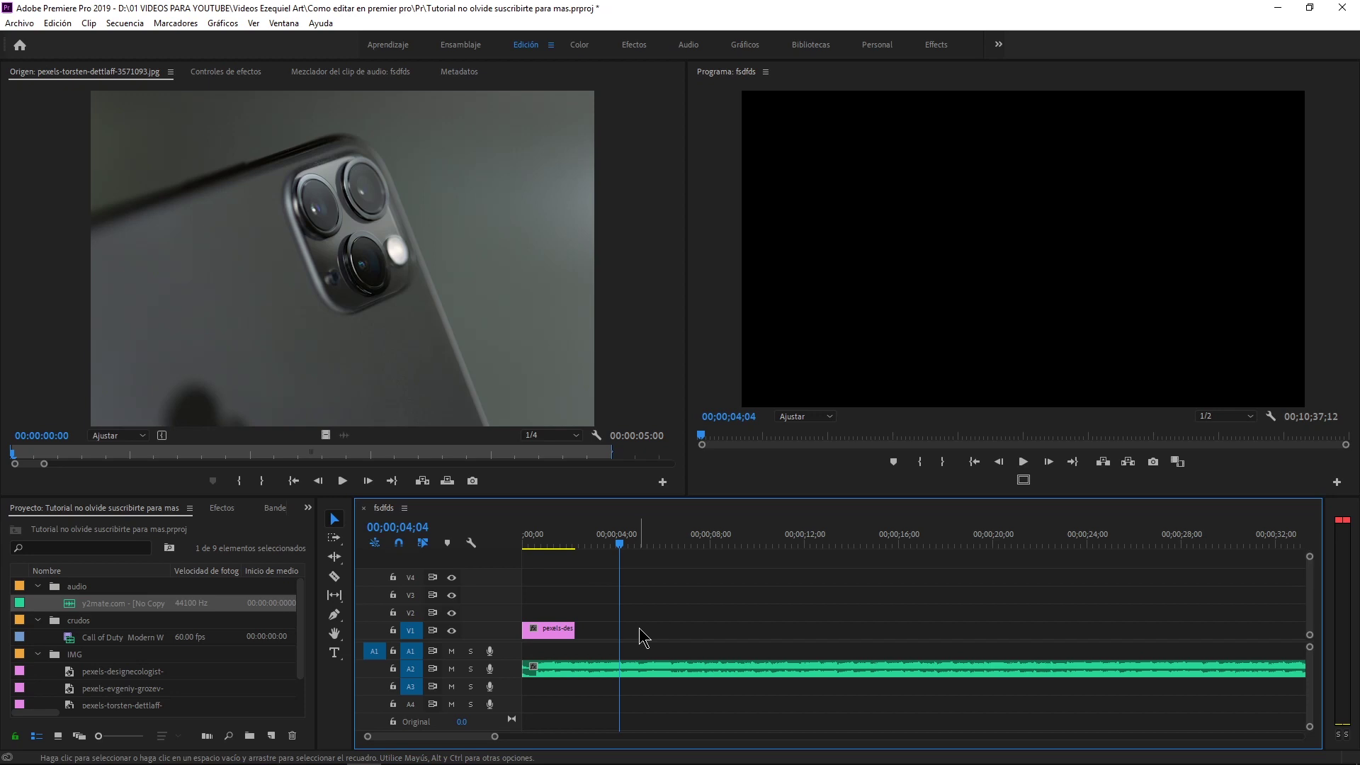
Collapse the audio, crudos and IMG folders and check the tutorial outline note.
left_click(38, 586)
left_click(38, 603)
left_click(37, 621)
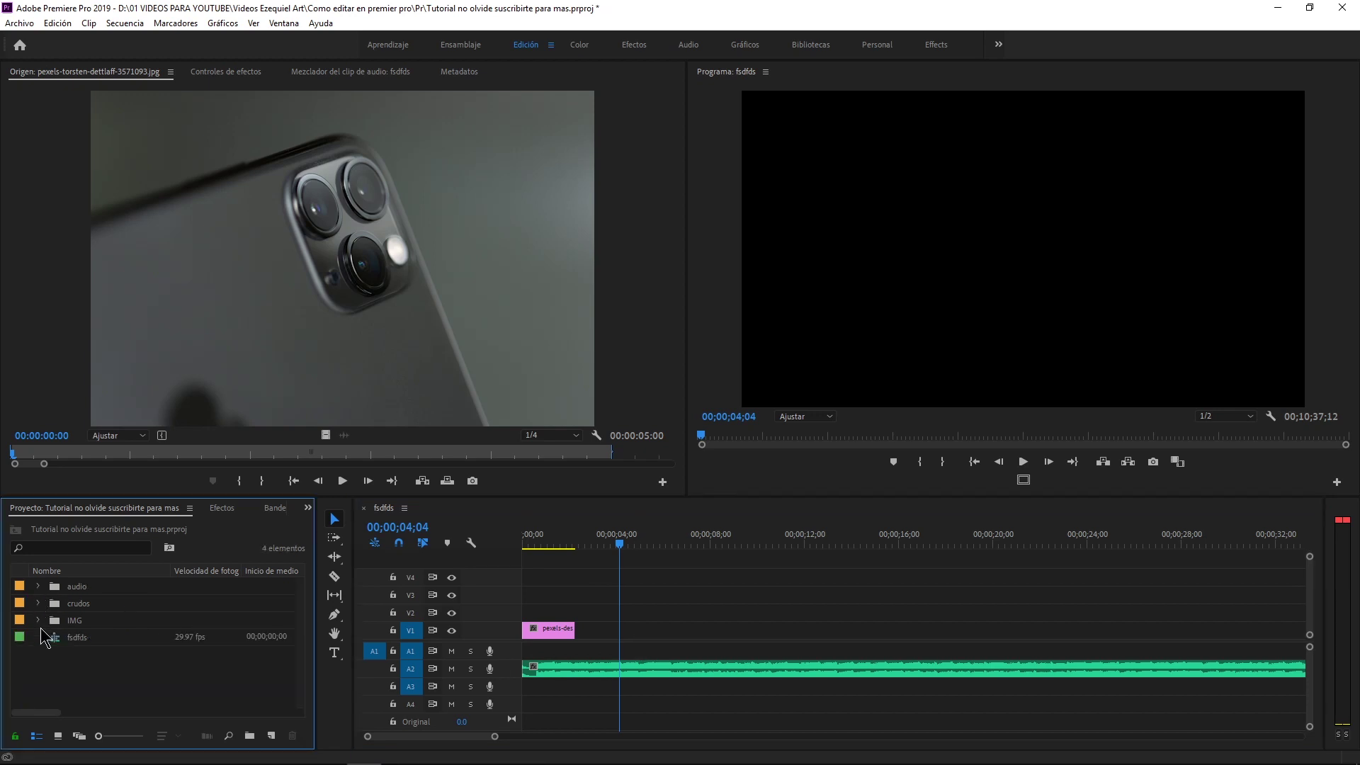
left_click(780, 757)
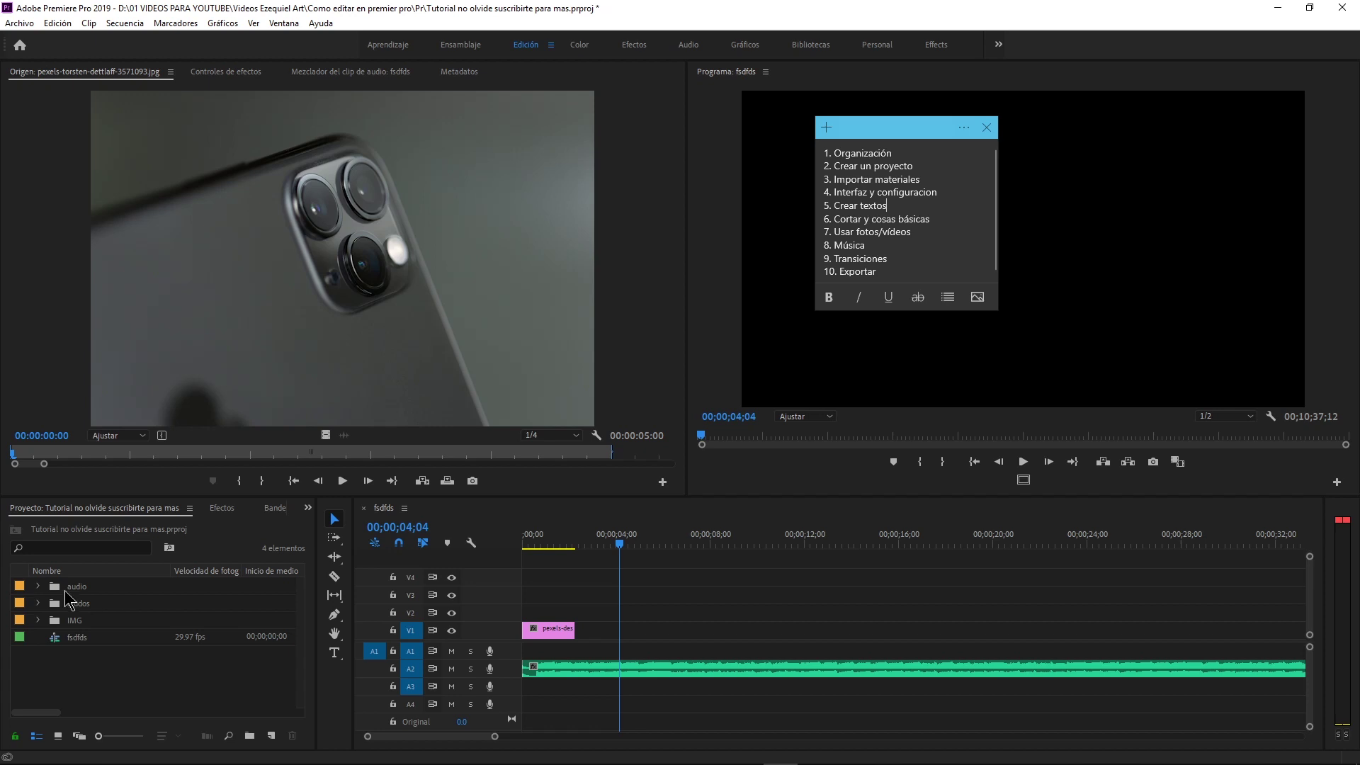
Place the first IMG phone-selfie photo on V2, trimmed to about one second.
left_click(38, 620)
left_click(101, 635)
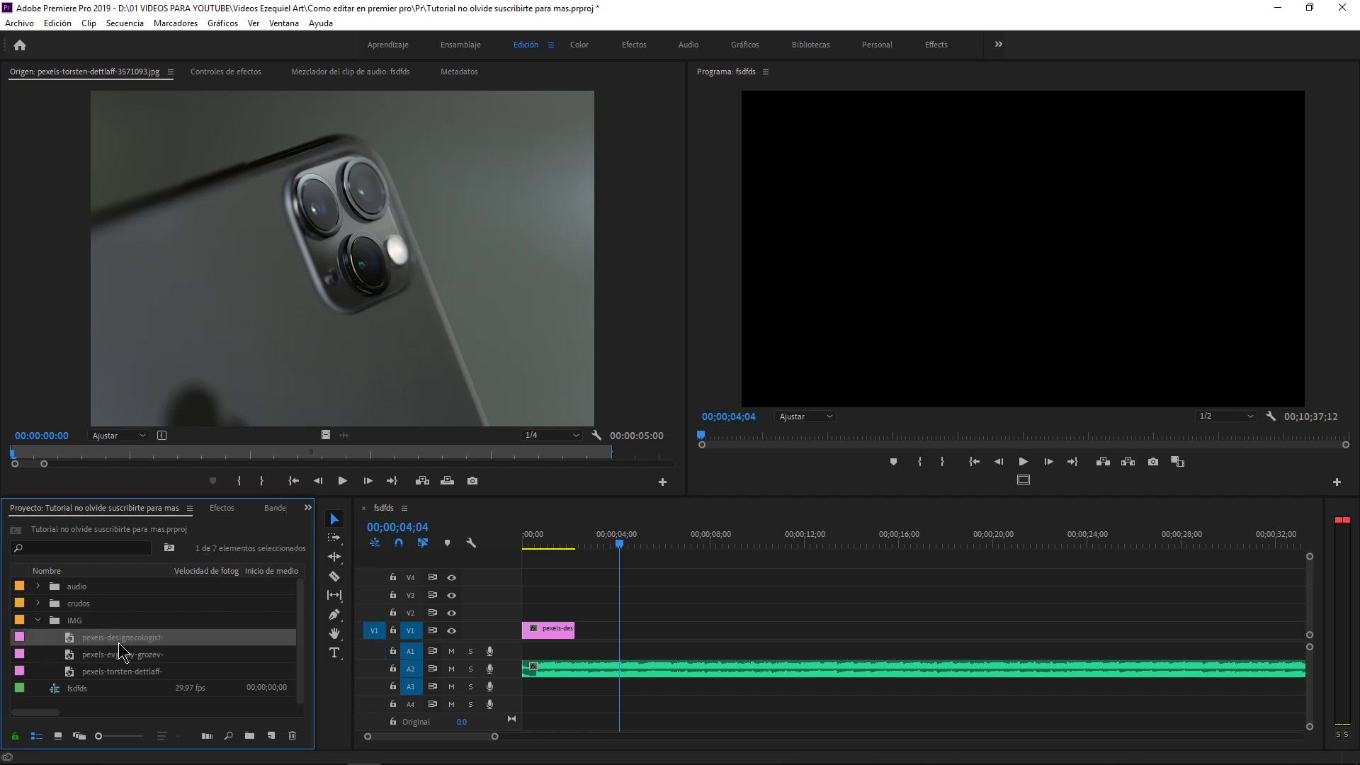
left_click_drag(118, 642, 549, 611)
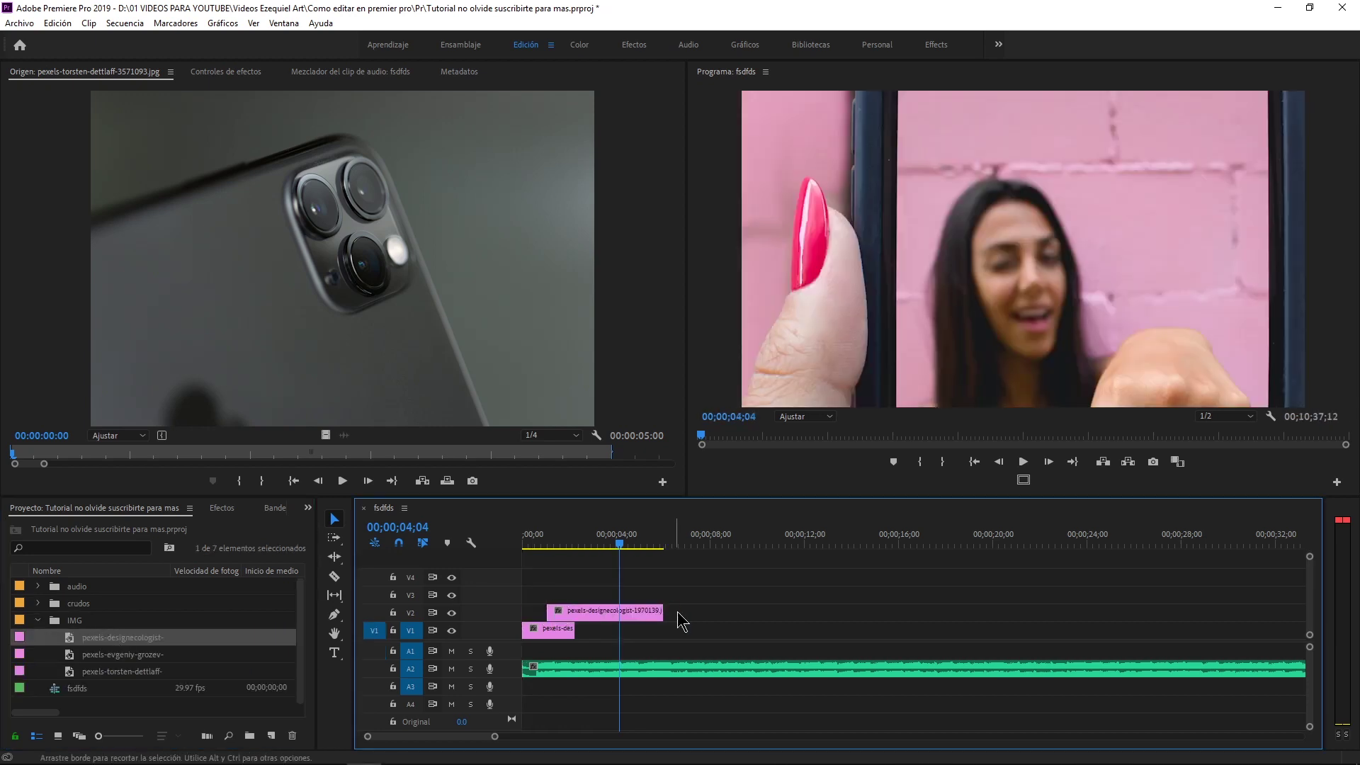
left_click_drag(655, 609, 575, 611)
left_click(547, 541)
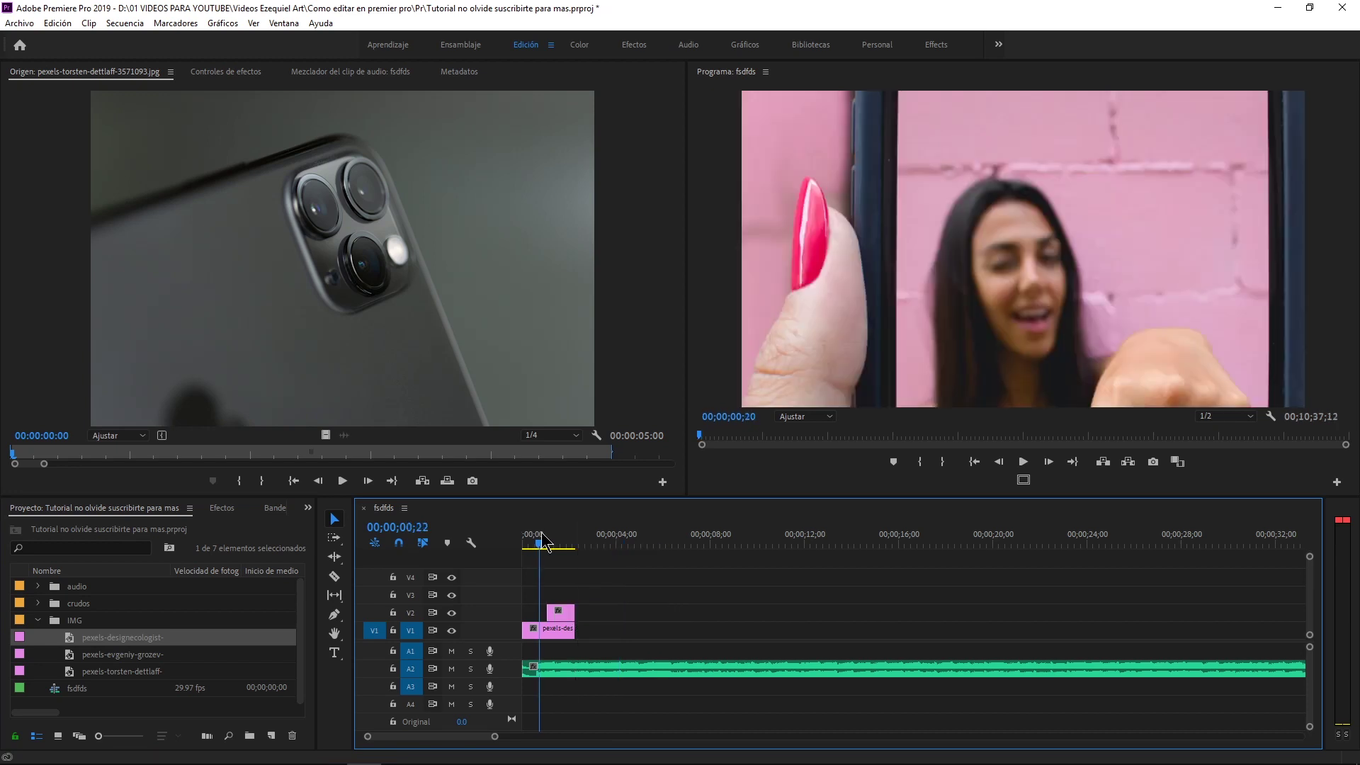
left_click_drag(551, 542, 524, 542)
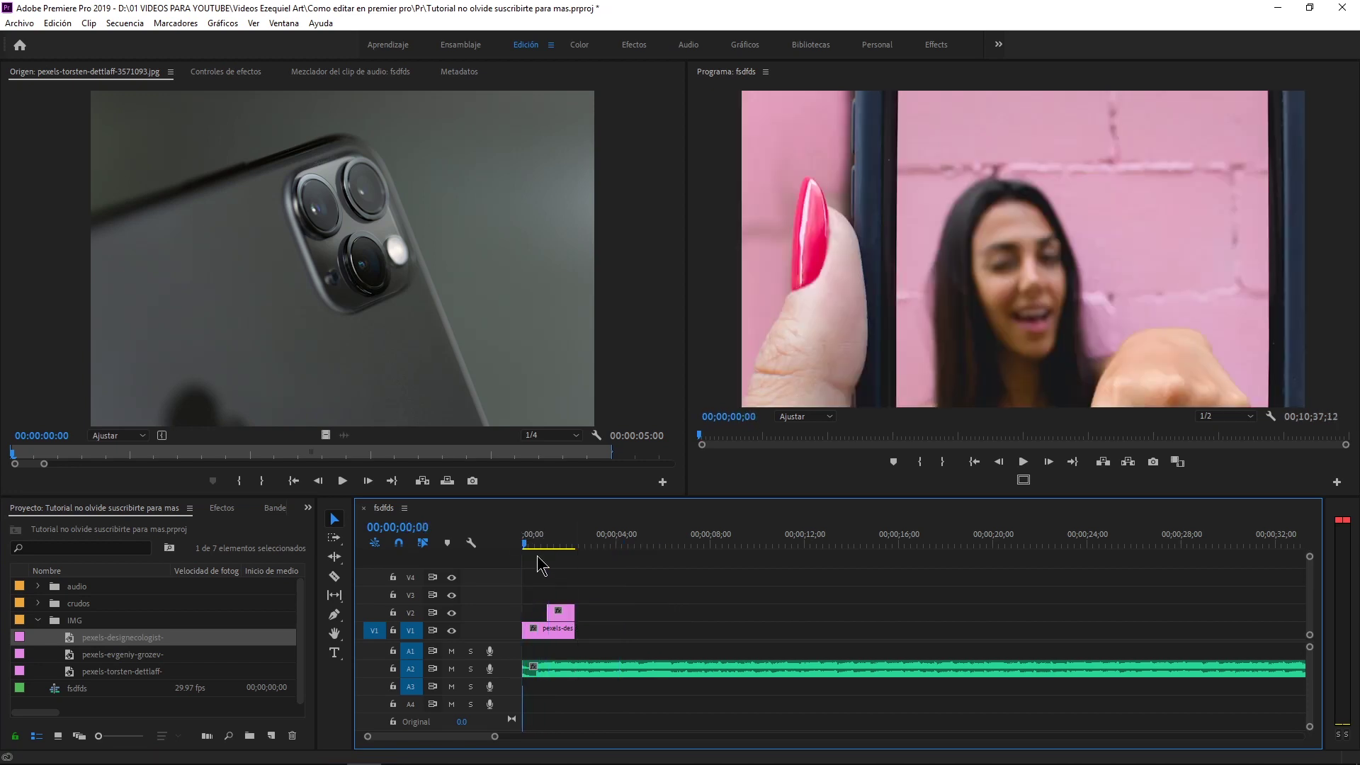
left_click(560, 612)
left_click_drag(531, 542, 555, 541)
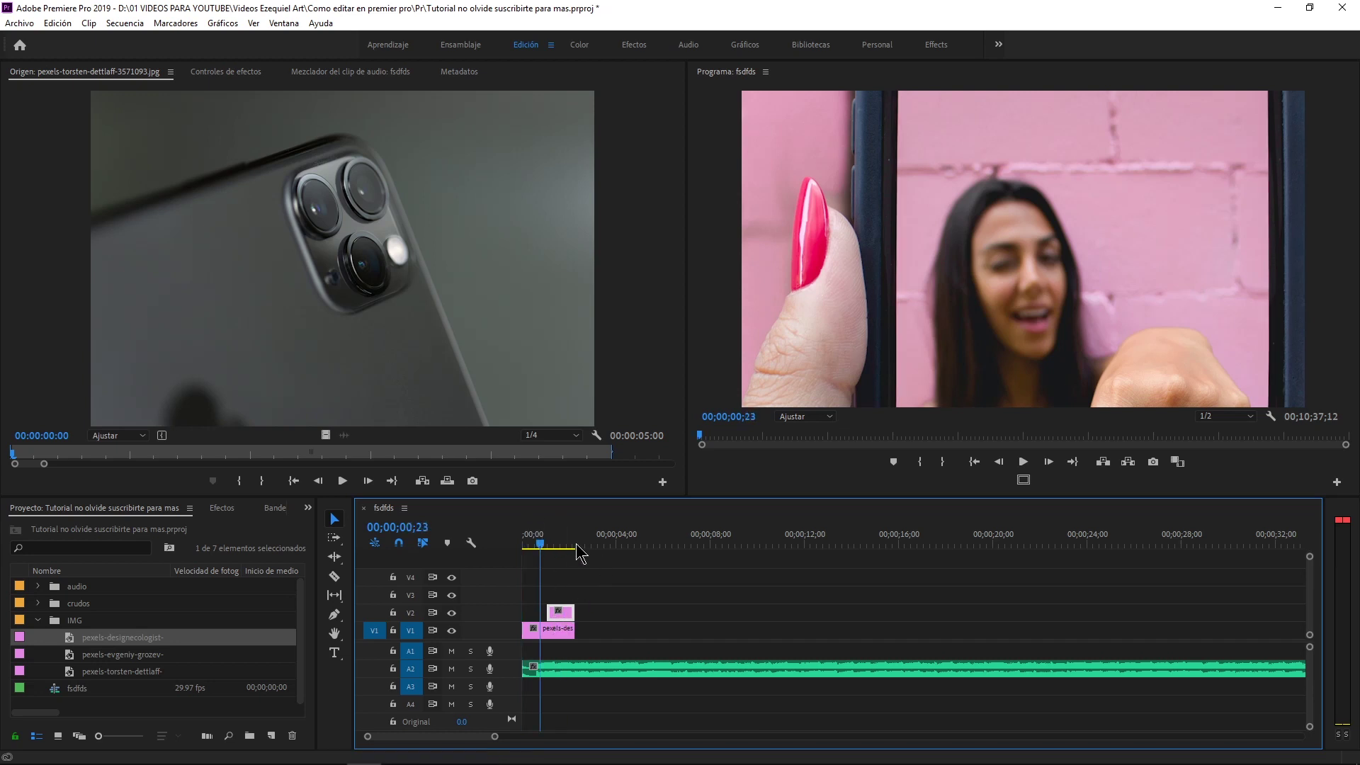
Fit the V2 image to the frame size and delete the old pink still from V1.
left_click(564, 611)
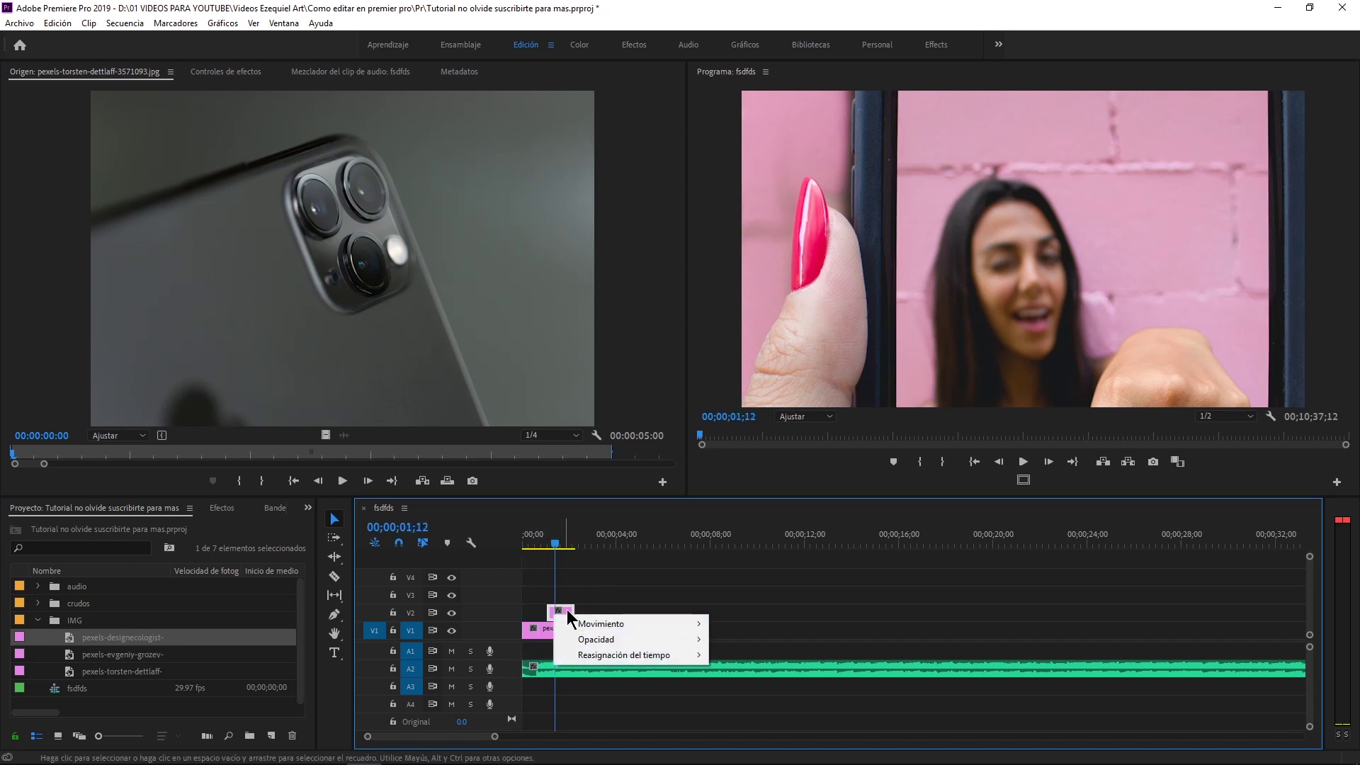
right_click(567, 609)
left_click(672, 616)
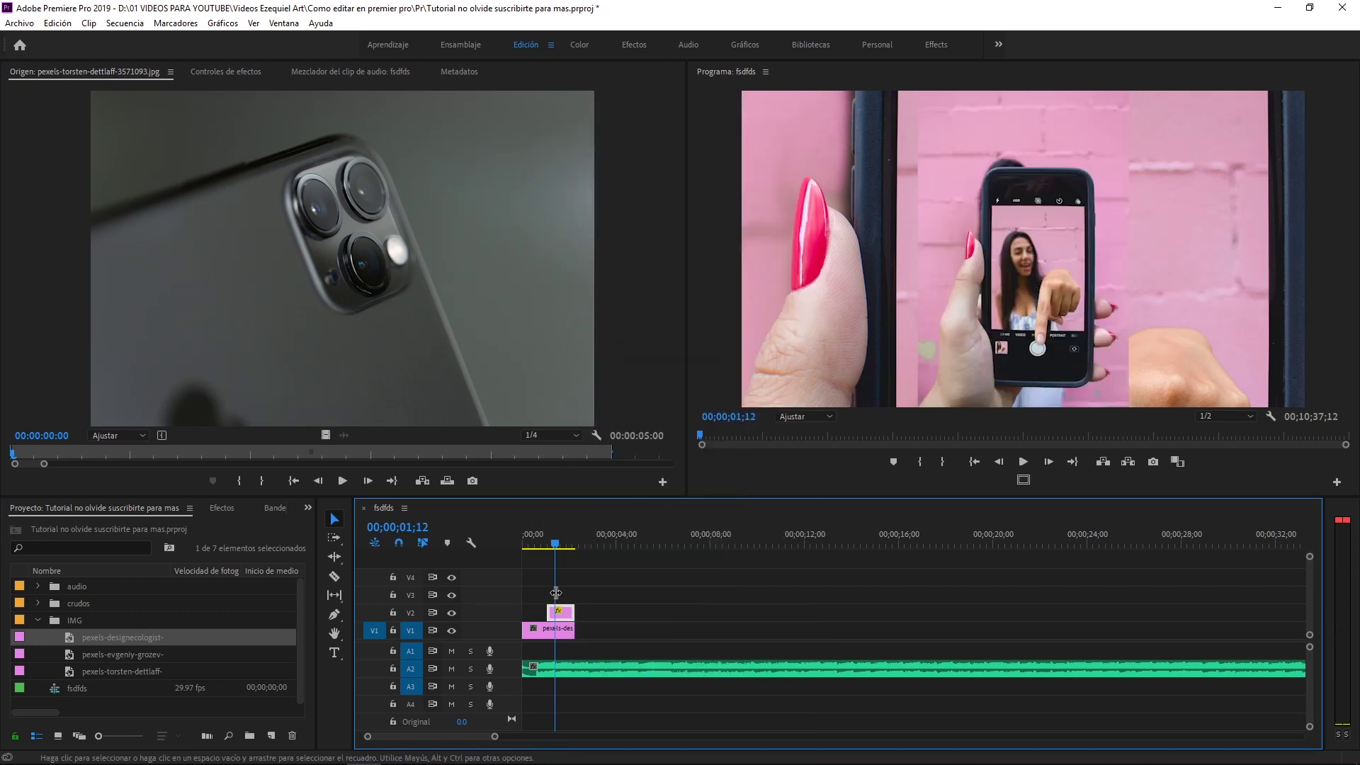
key("Delete")
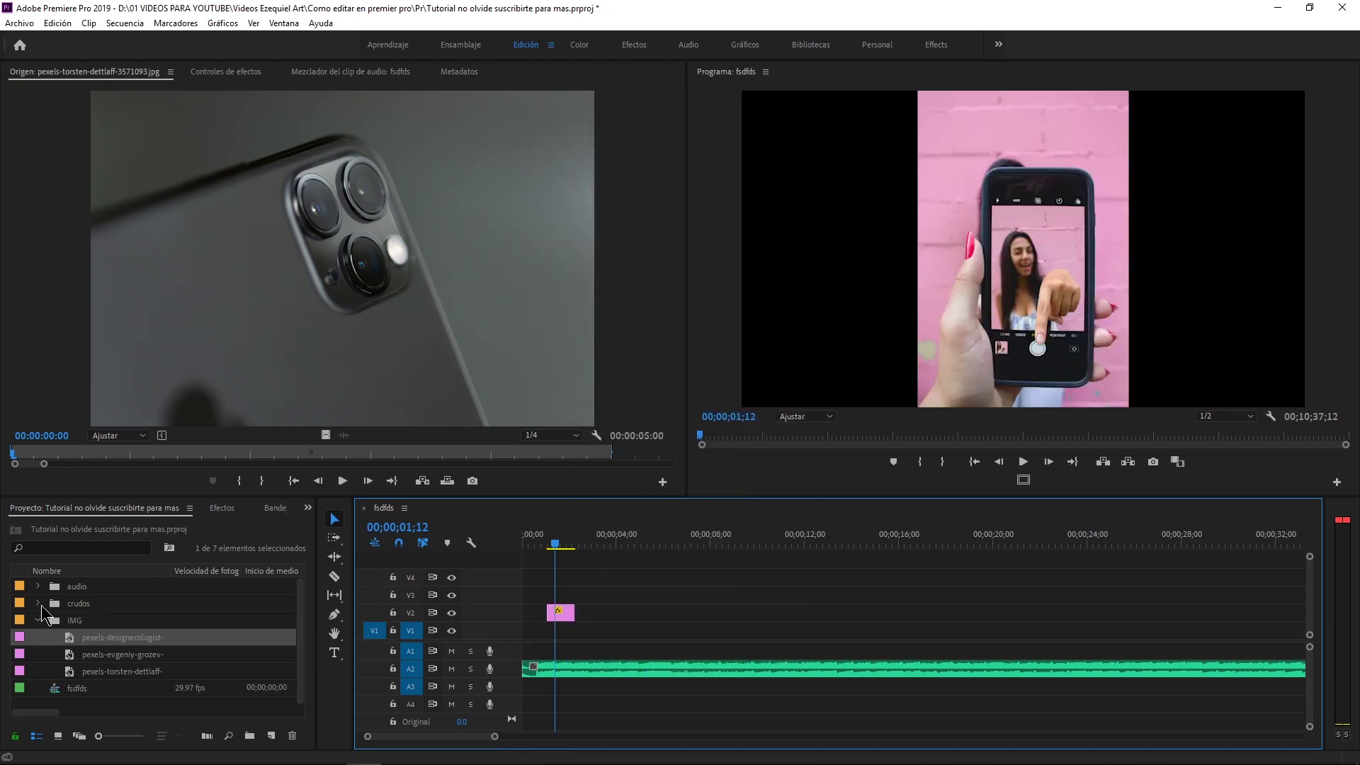
left_click(38, 603)
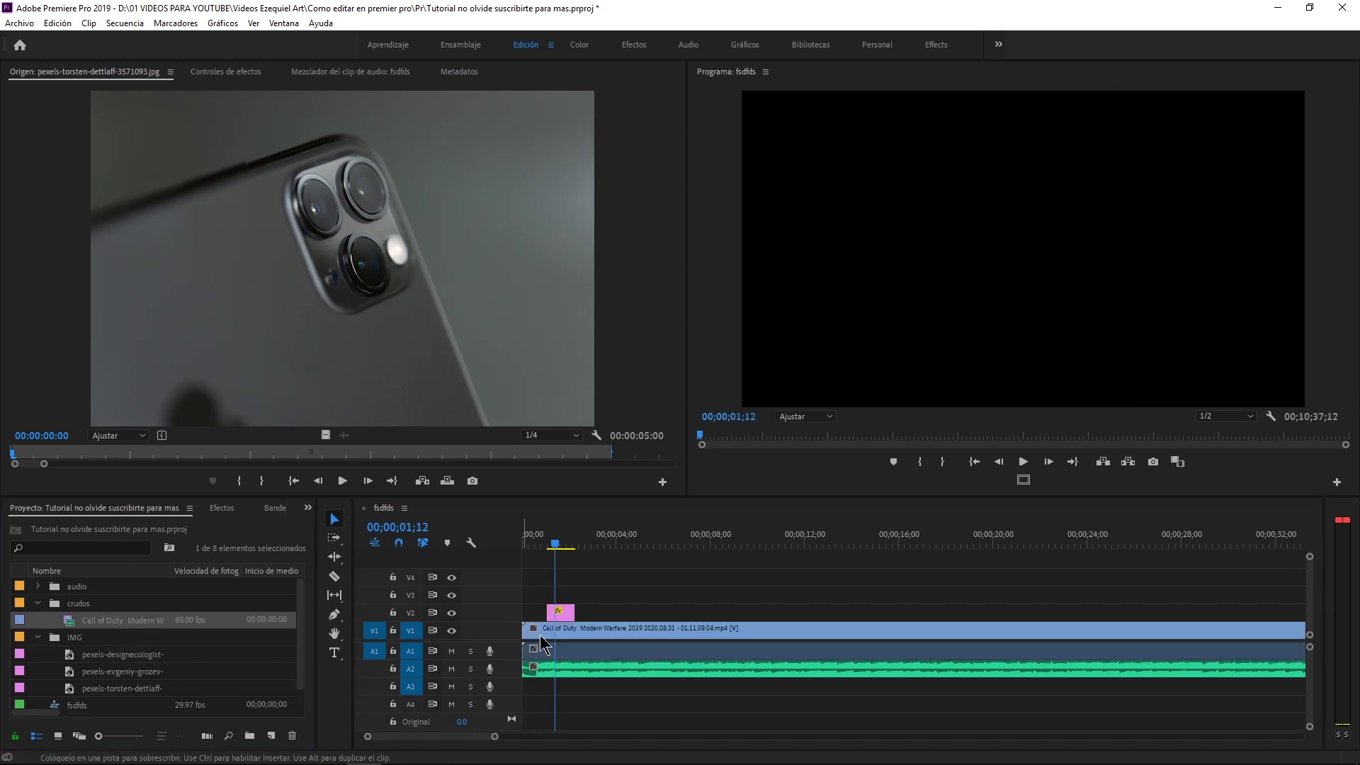
Place the Call of Duty gameplay clip at the start of V1, keeping only about four seconds.
left_click_drag(140, 622, 524, 629)
left_click(598, 629)
left_click(643, 635)
key("Delete")
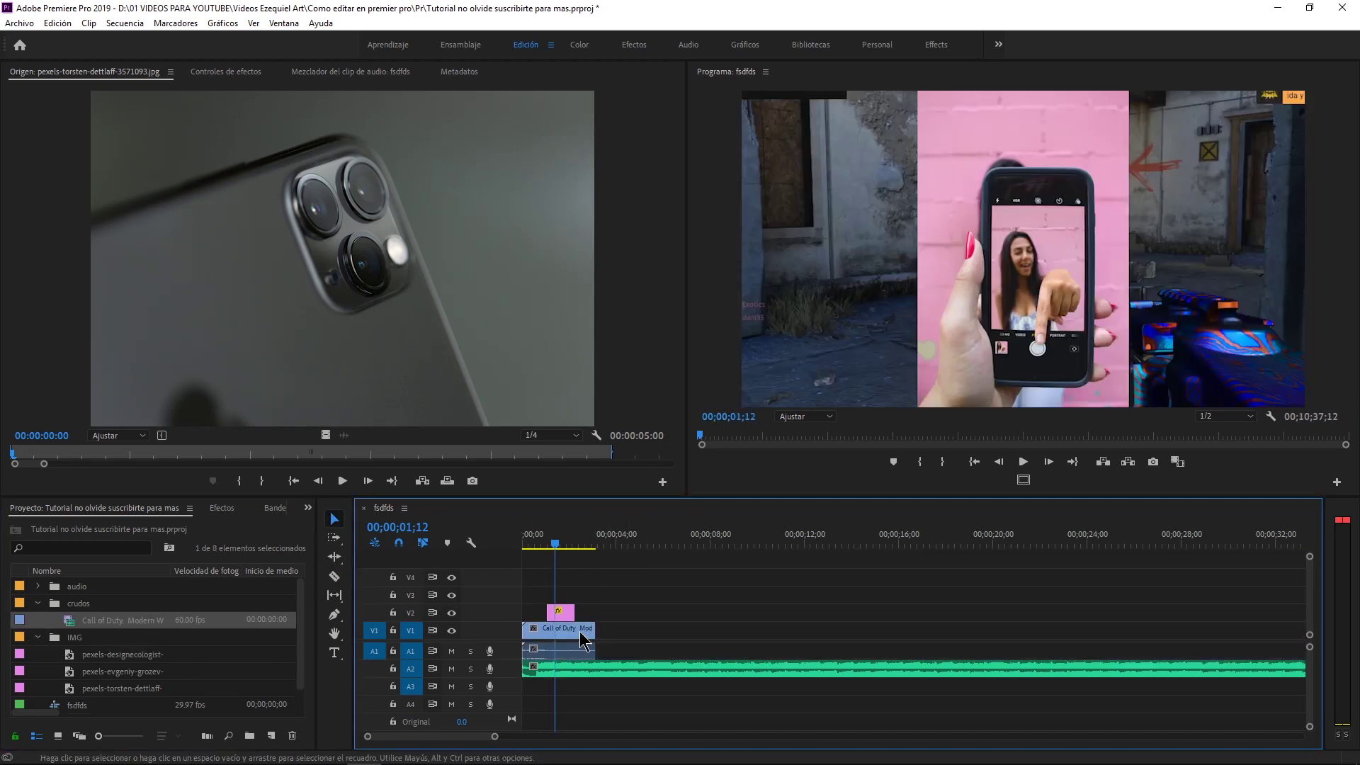
left_click_drag(554, 544, 541, 544)
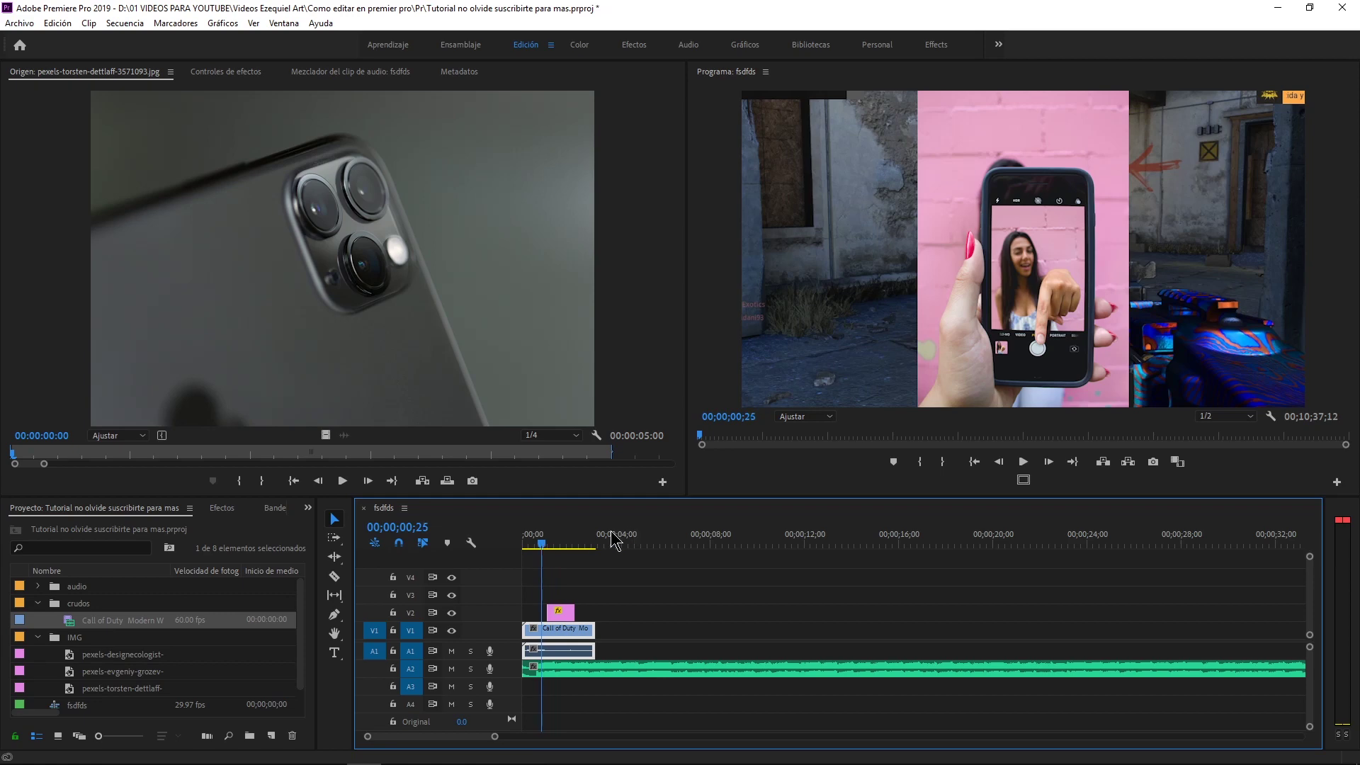
left_click(1024, 461)
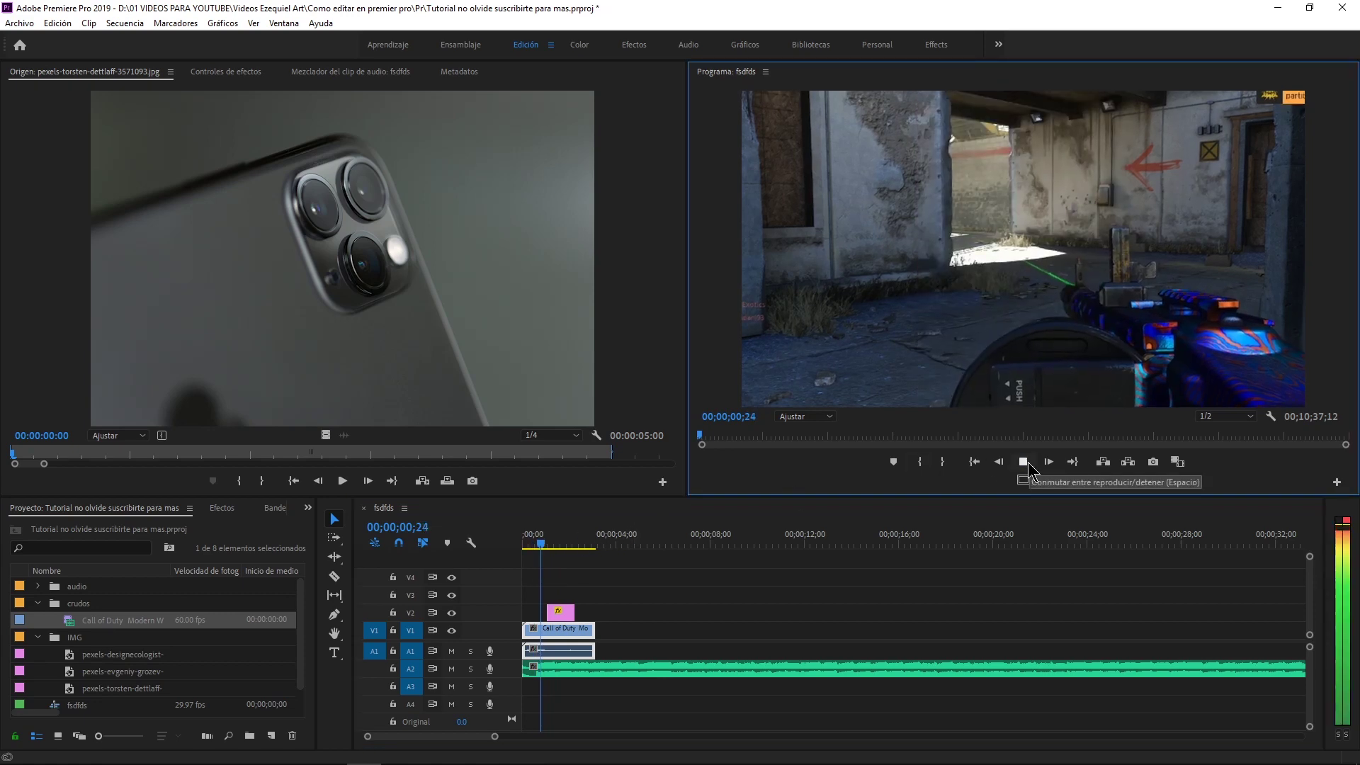
Bring up Ganancia de audio (Audio Gain) for the A2 music clip.
right_click(588, 672)
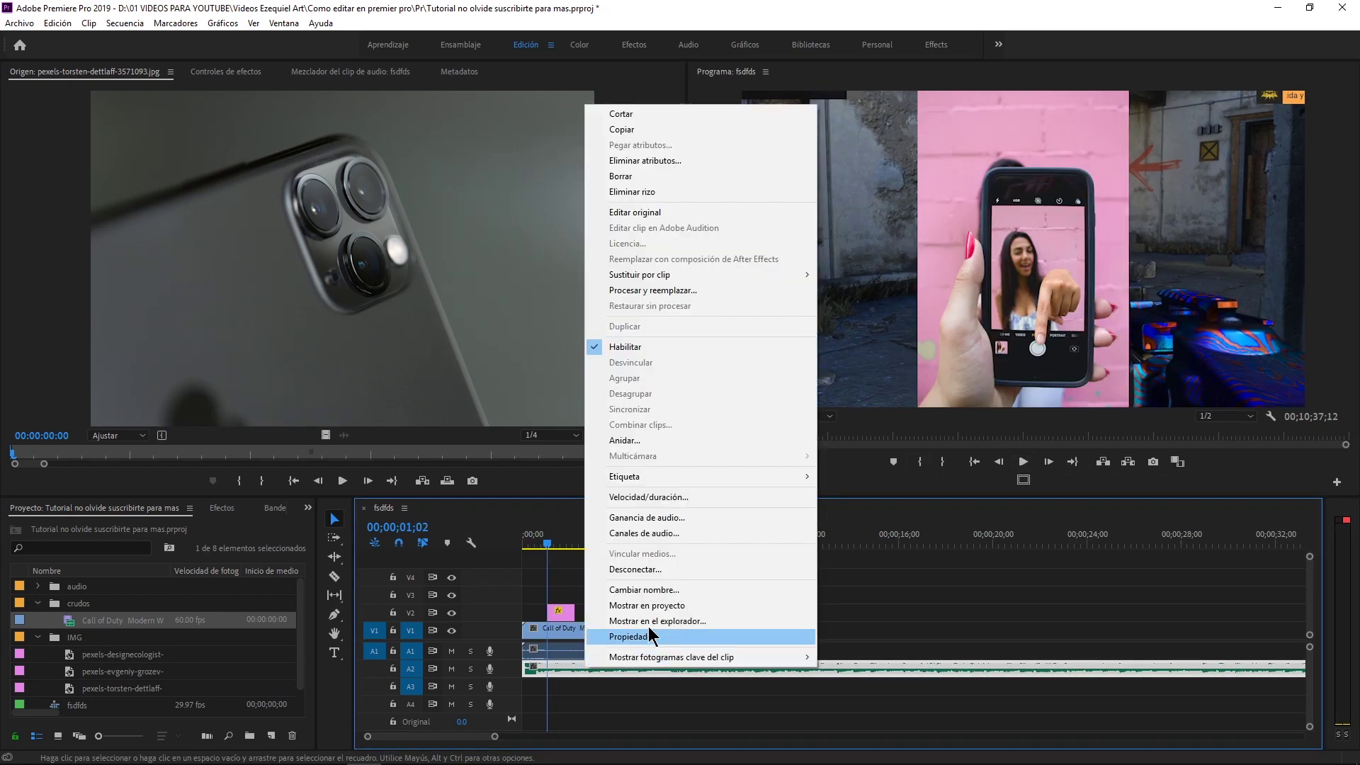
left_click(871, 670)
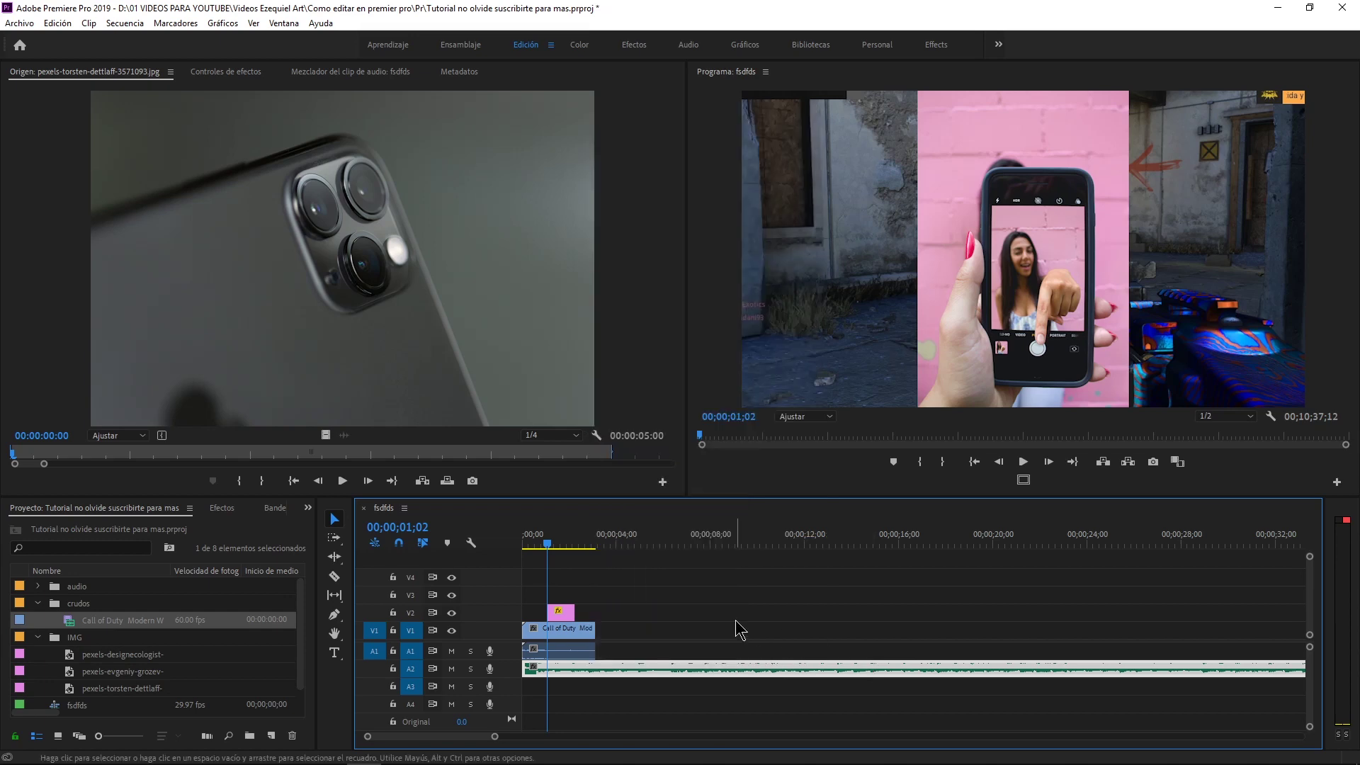
right_click(585, 672)
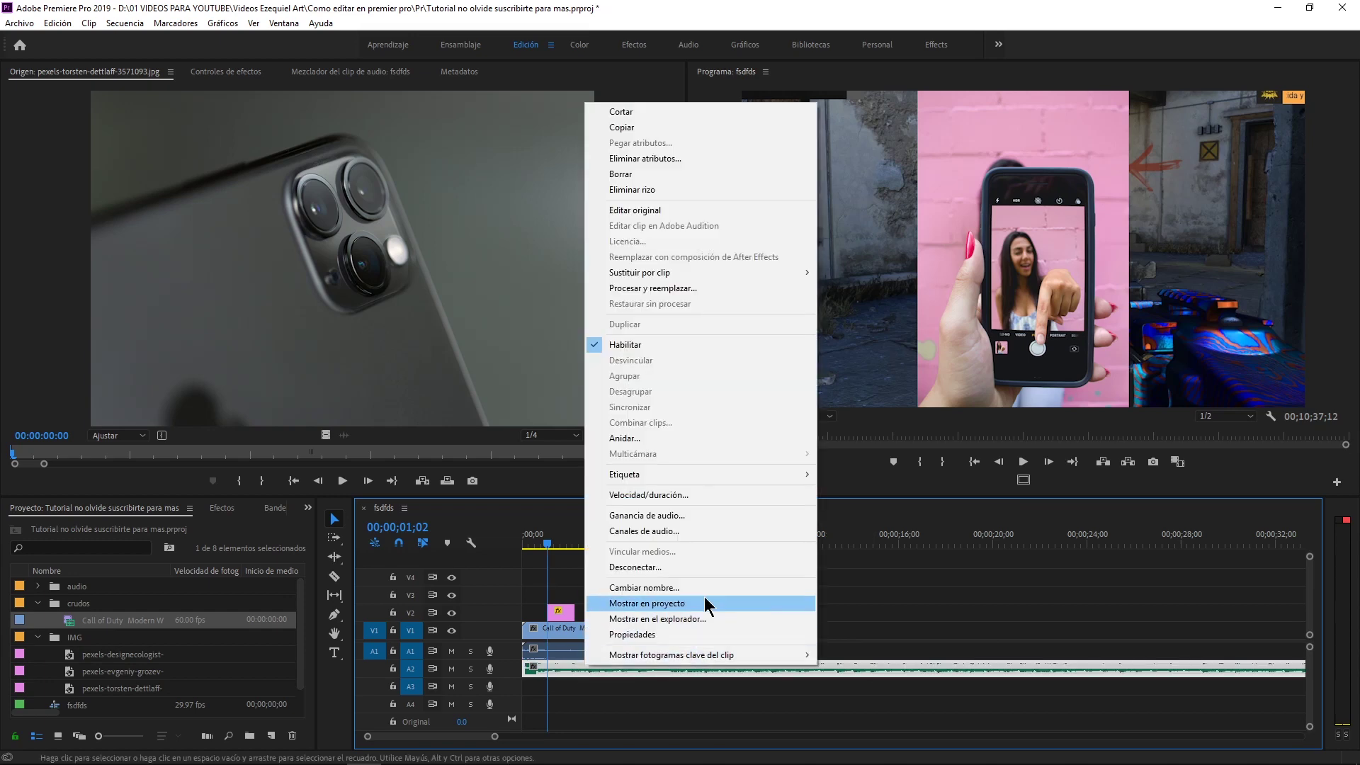
left_click(684, 516)
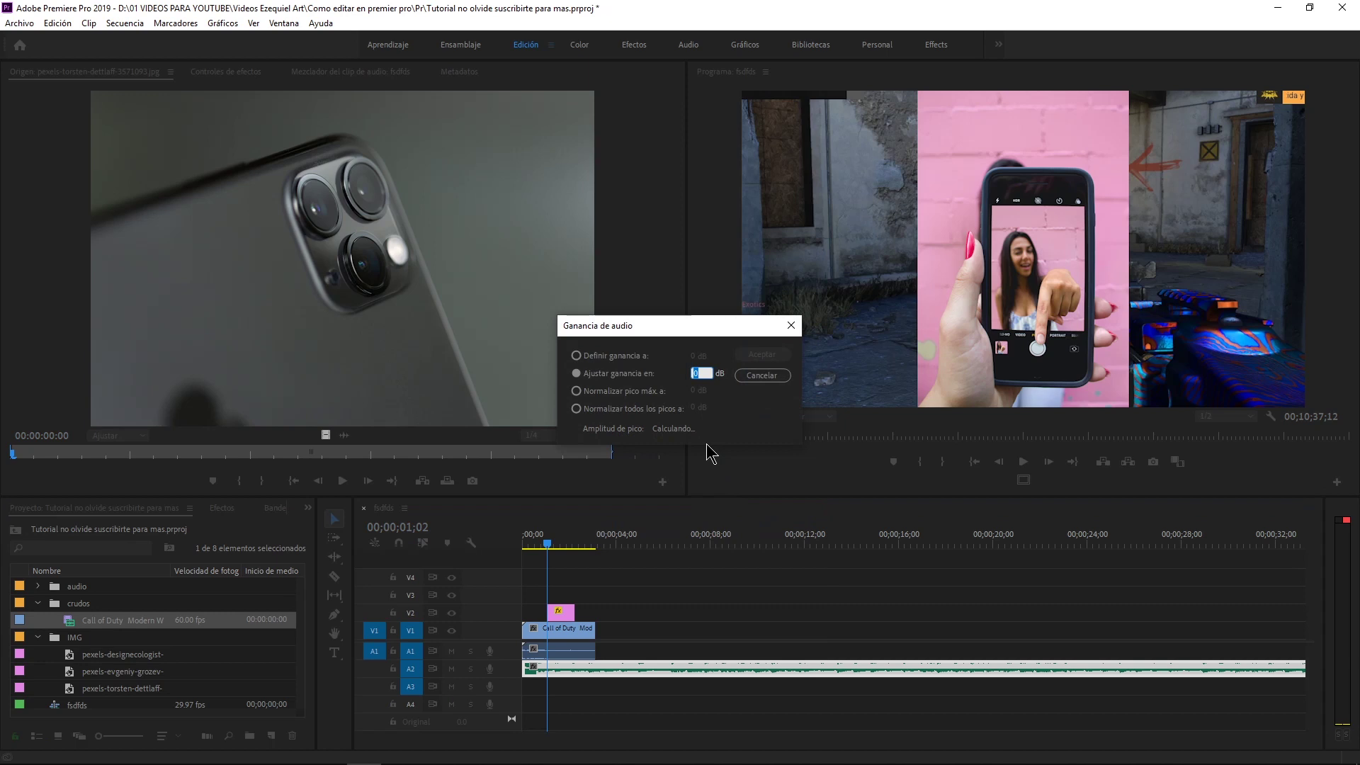
Set Ajustar ganancia en to -25 dB for the music clip and apply it.
left_click_drag(706, 332, 599, 322)
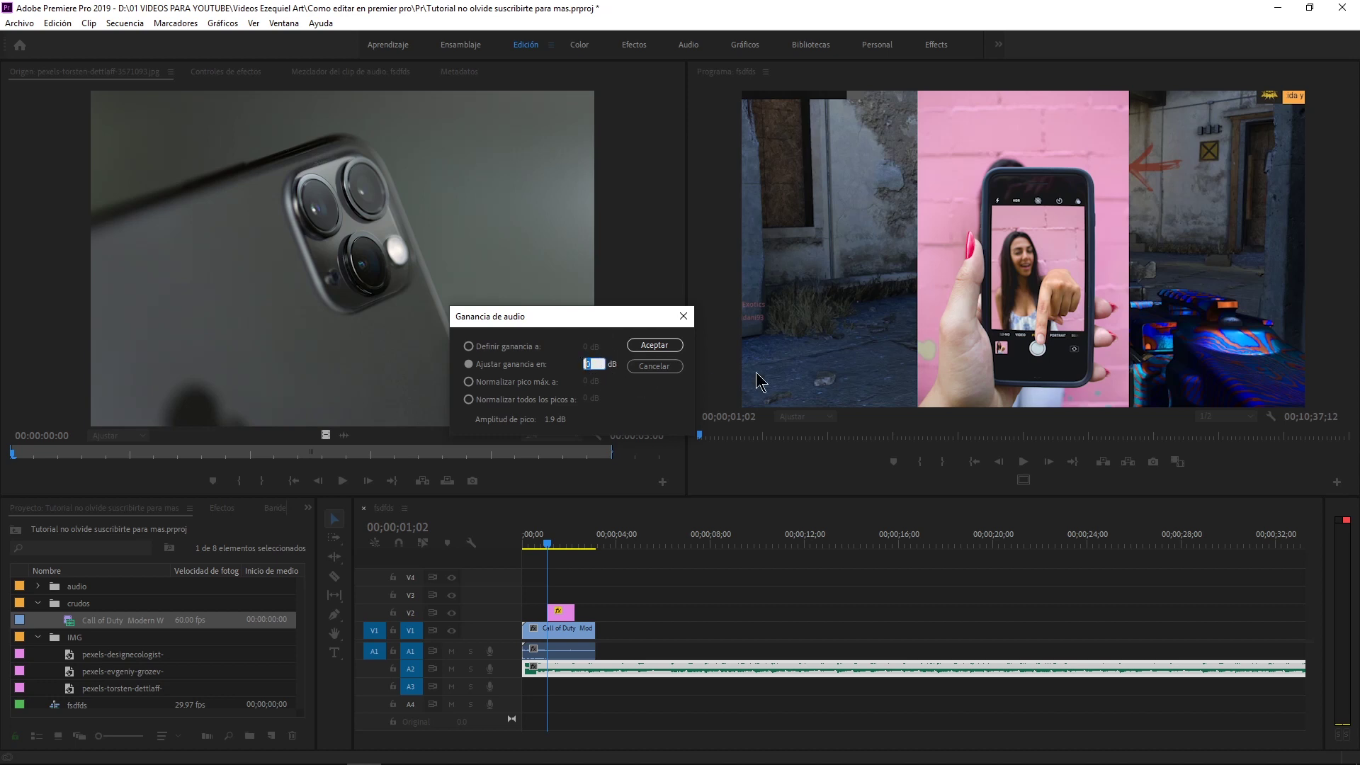
type("-25")
key("Return")
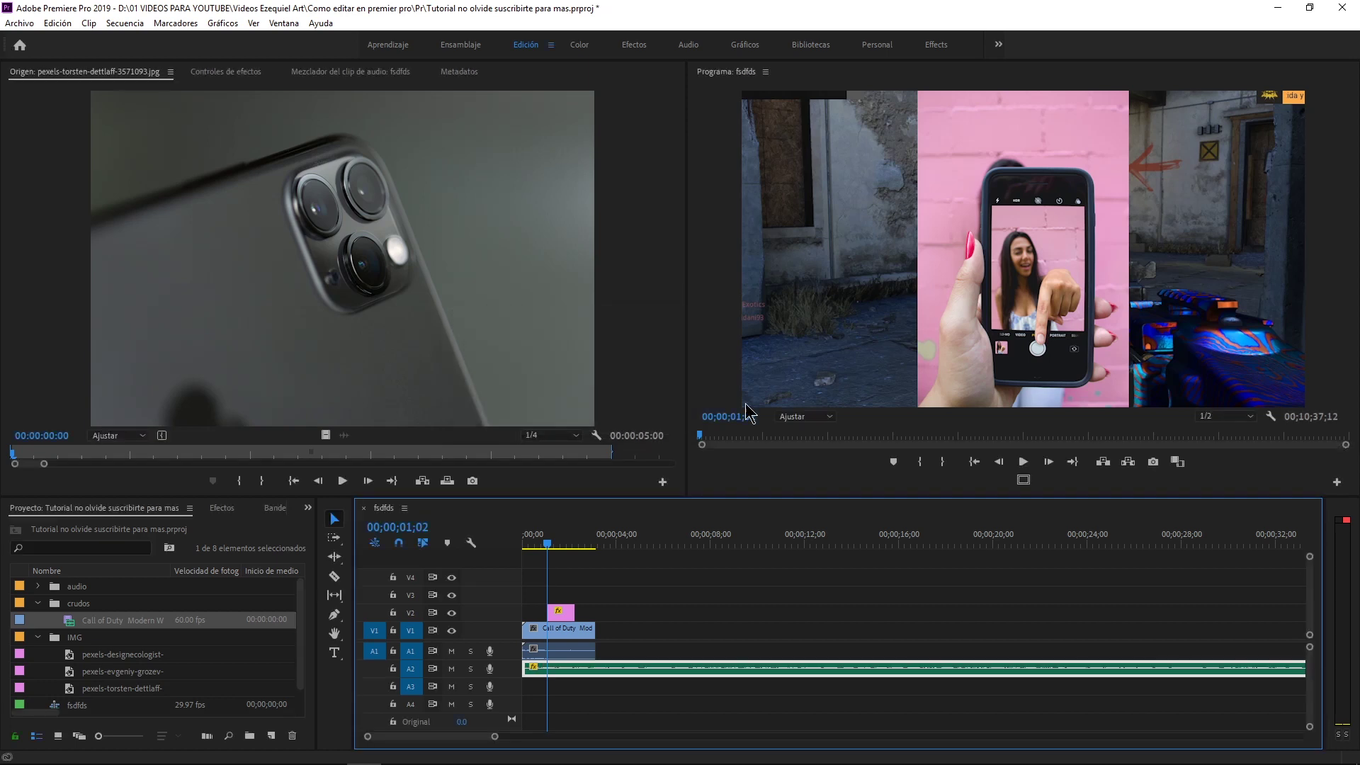
Cut the Call of Duty clip at 01;23, delete its opening, and move it to the sequence start.
left_click_drag(548, 549, 524, 548)
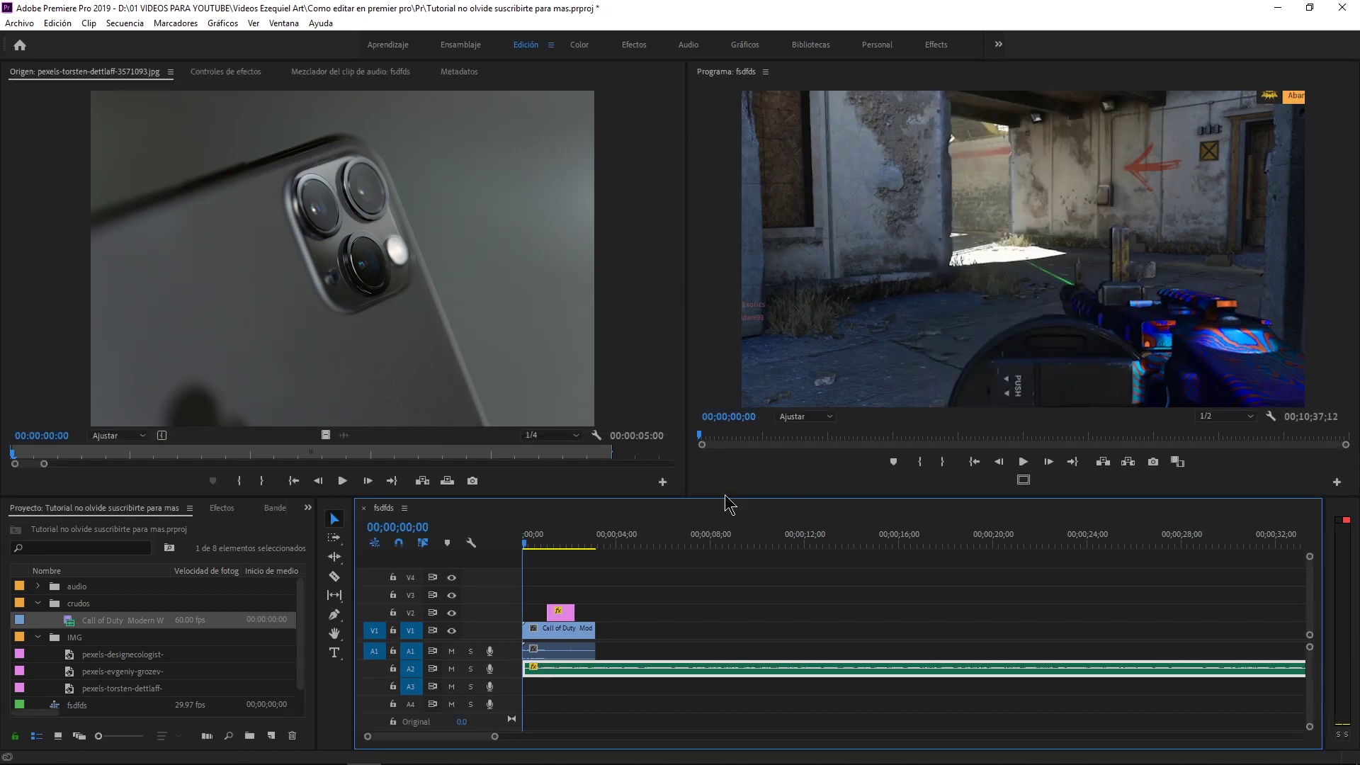
left_click(1023, 461)
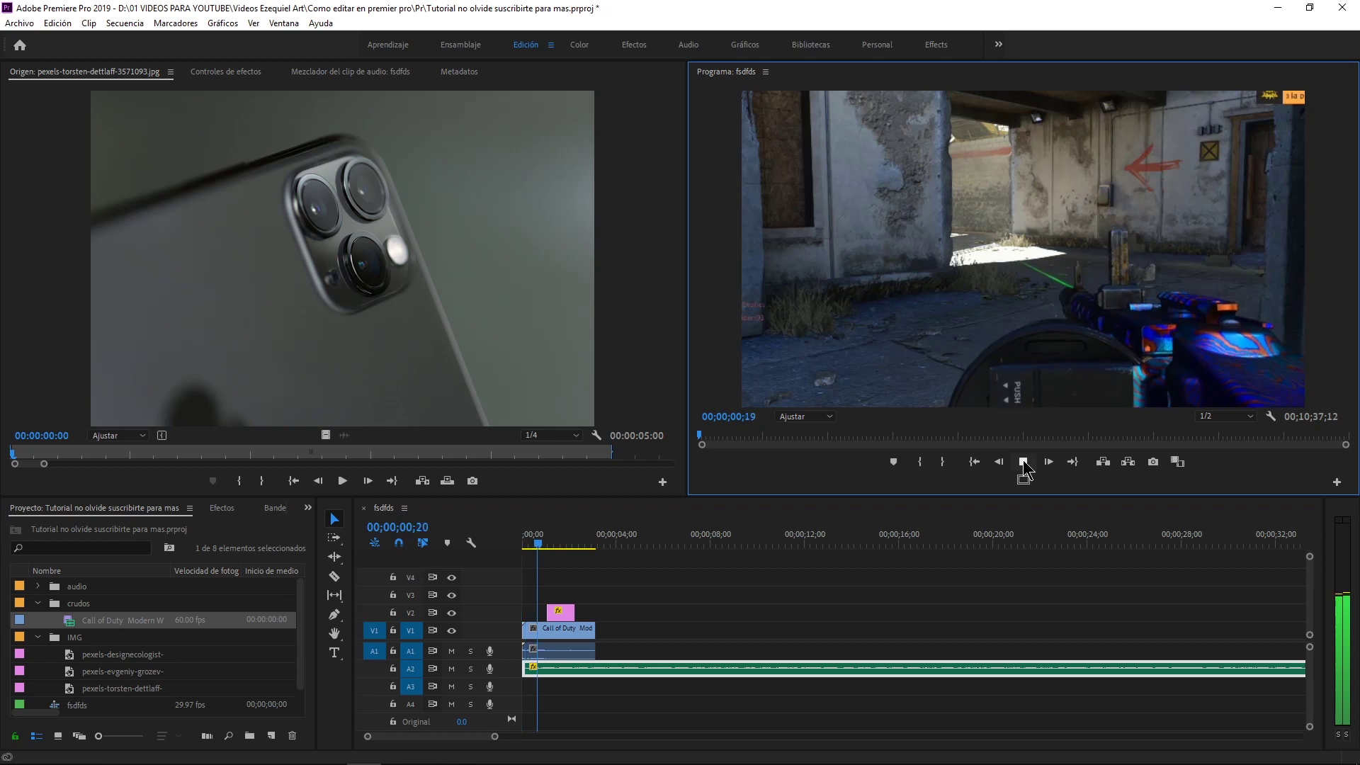
left_click(1023, 461)
key("c")
left_click(547, 629)
key("v")
left_click(535, 630)
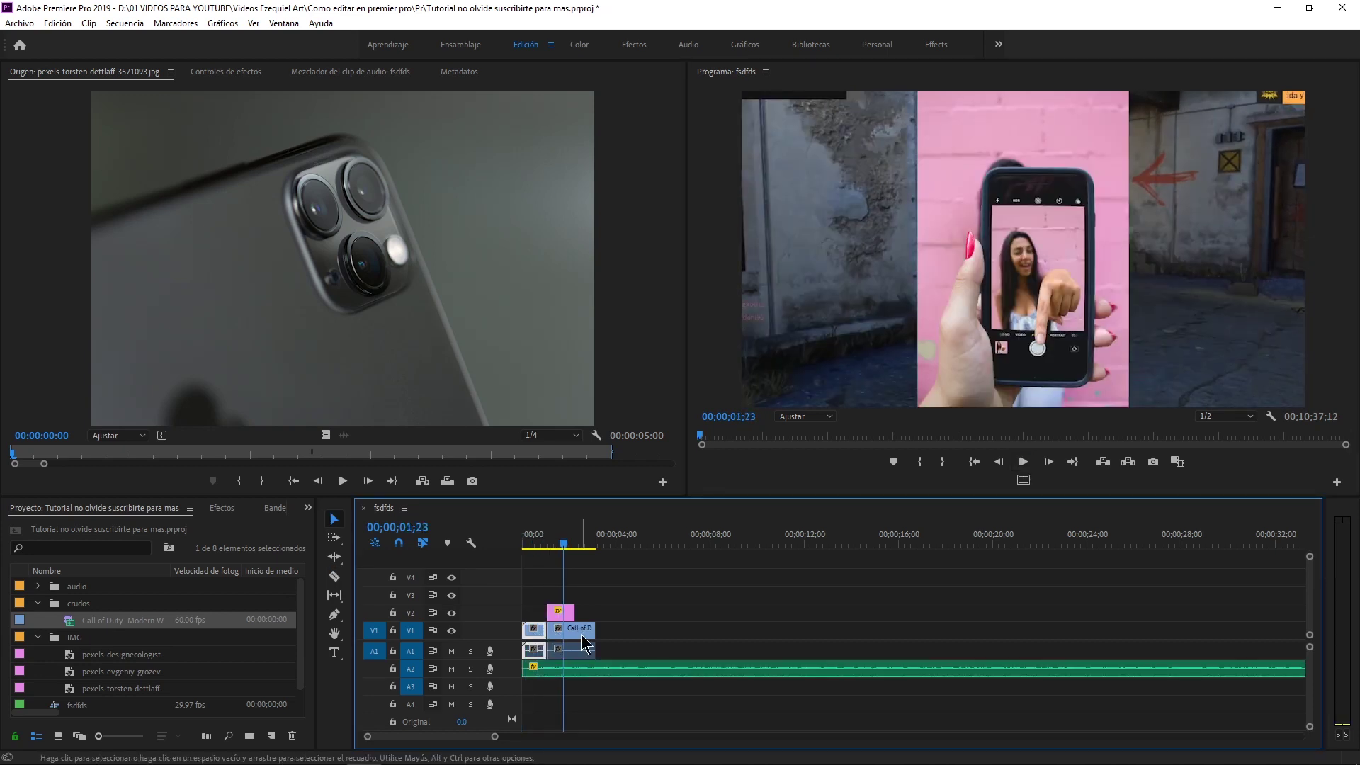
key("Delete")
left_click_drag(640, 627, 571, 630)
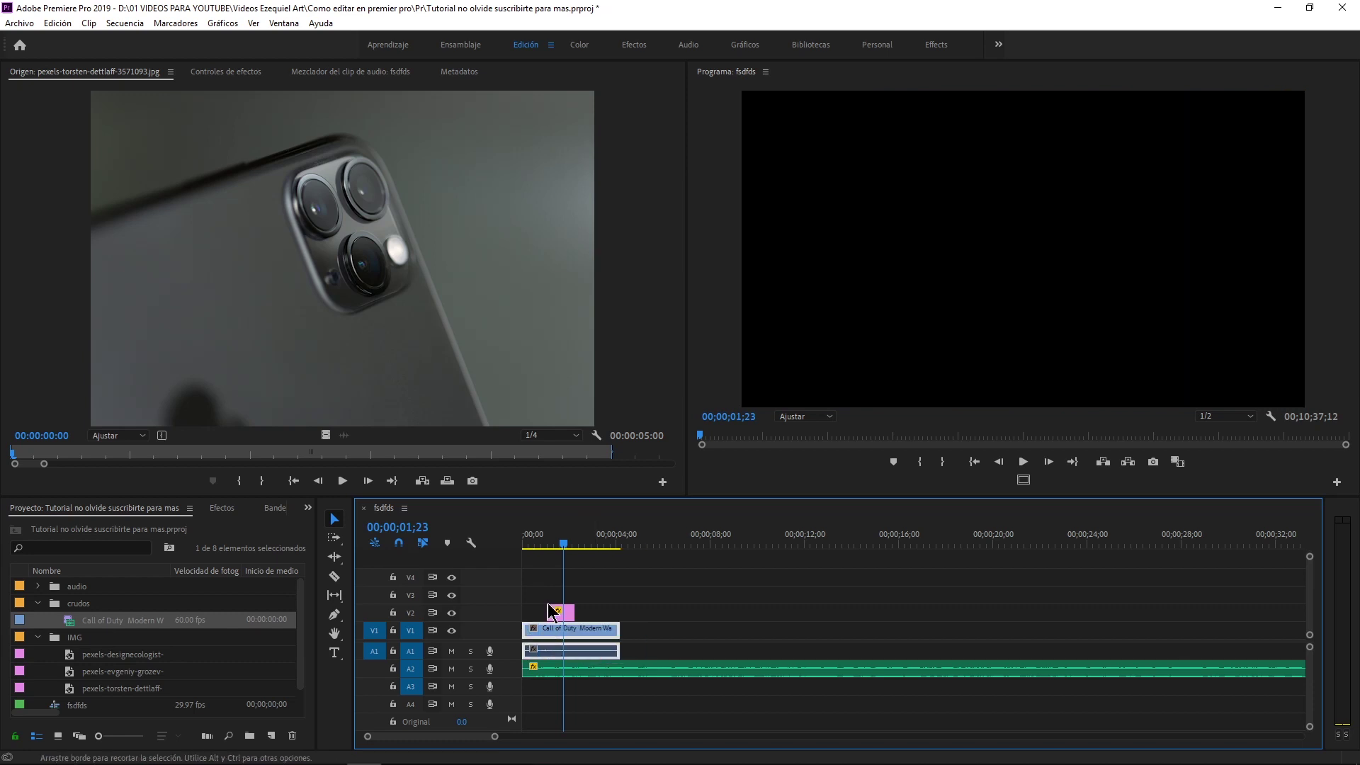
key("Home")
key("space")
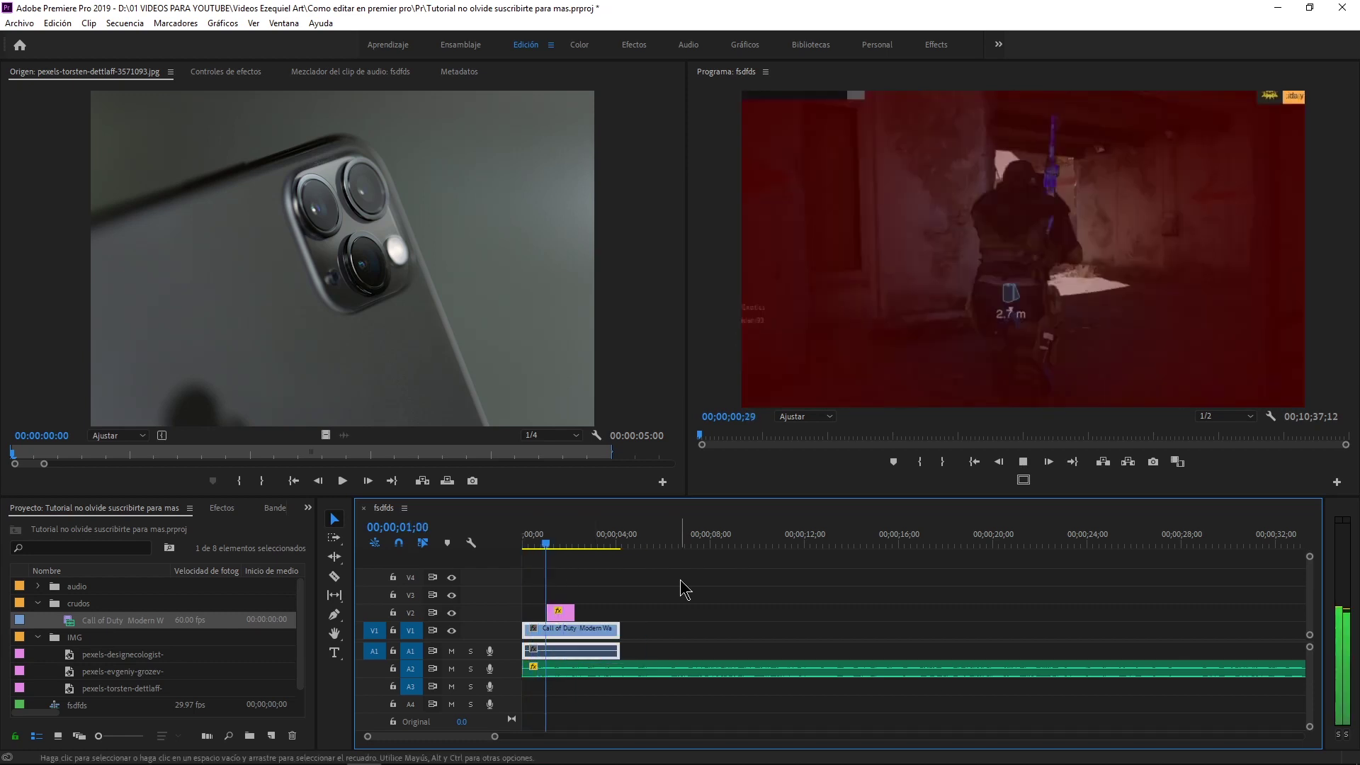
key("space")
Add a Cross Dissolve to the pink still and play it back.
left_click_drag(569, 544, 528, 544)
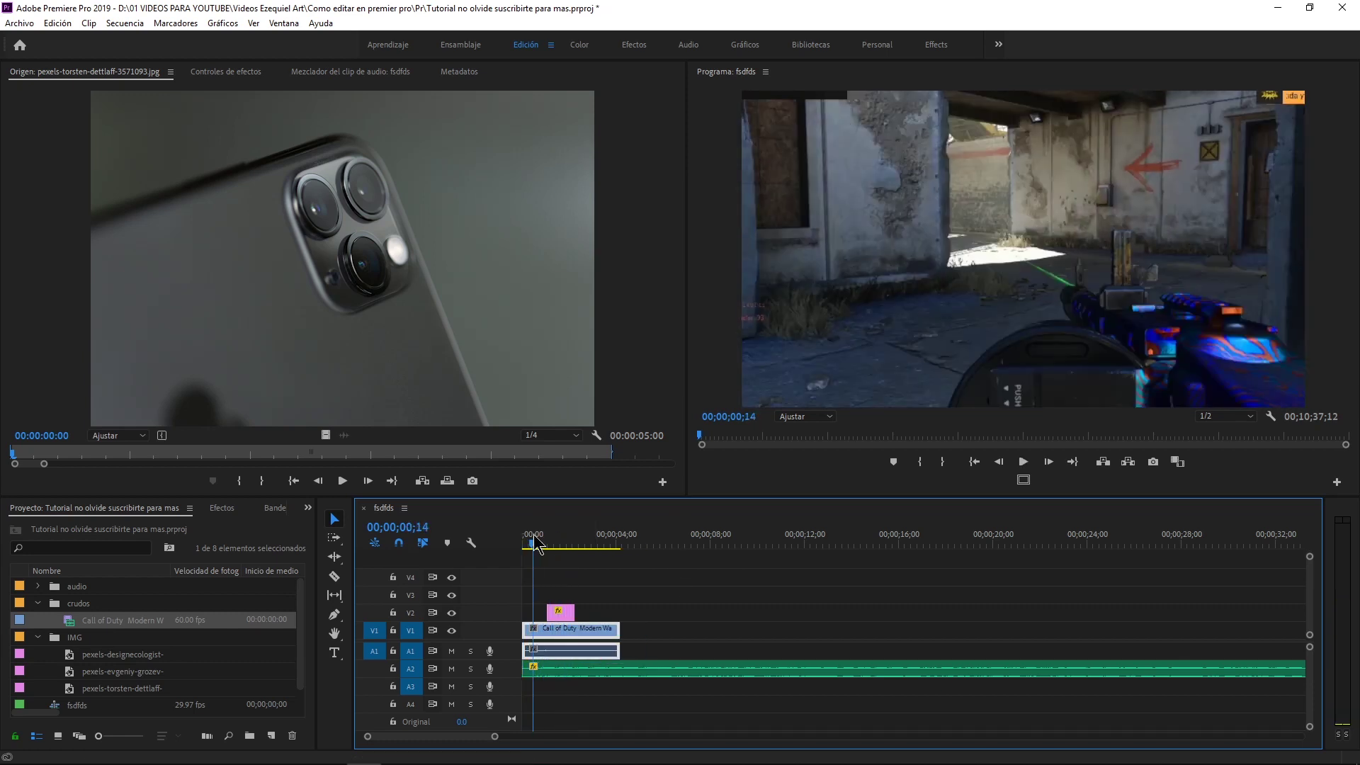
left_click(561, 613)
left_click(221, 507)
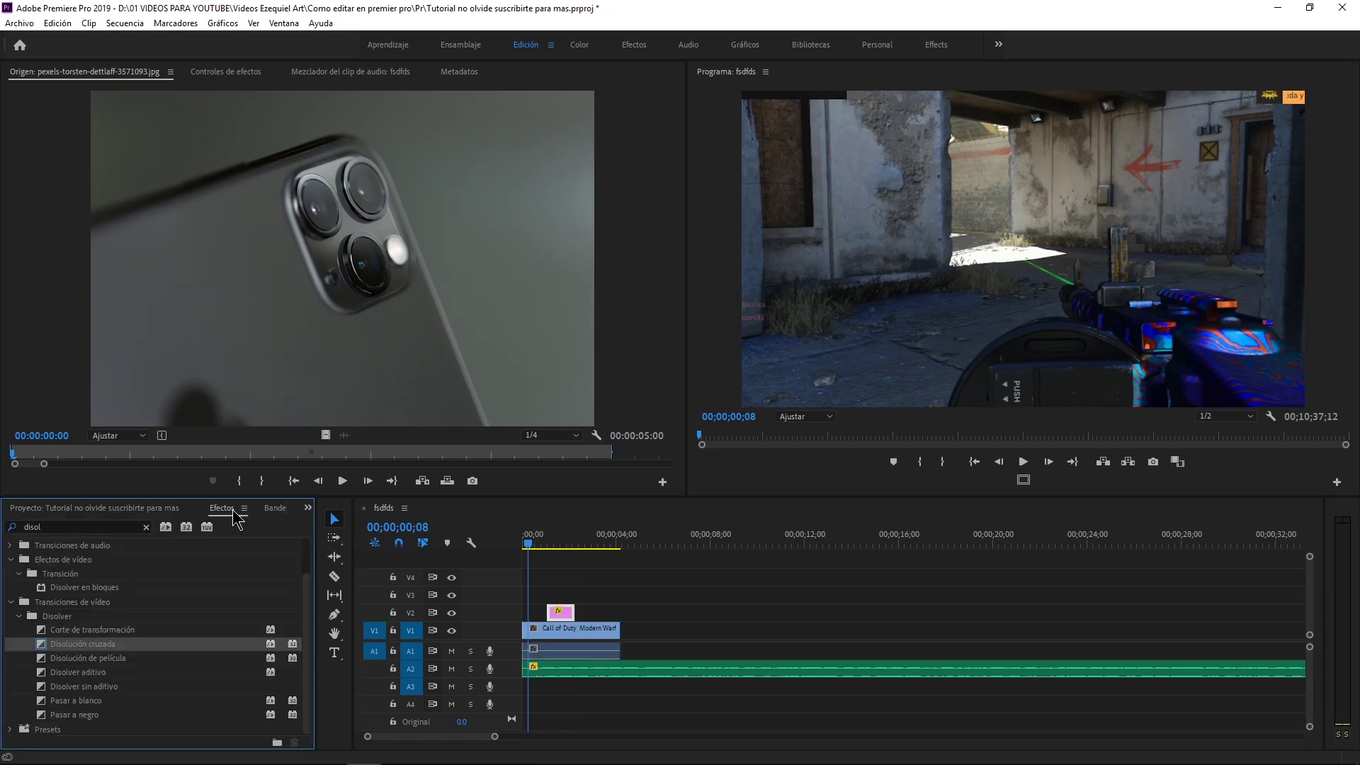
mouse_move(80, 643)
left_mouse_down()
mouse_move(637, 610)
mouse_move(619, 611)
left_mouse_up()
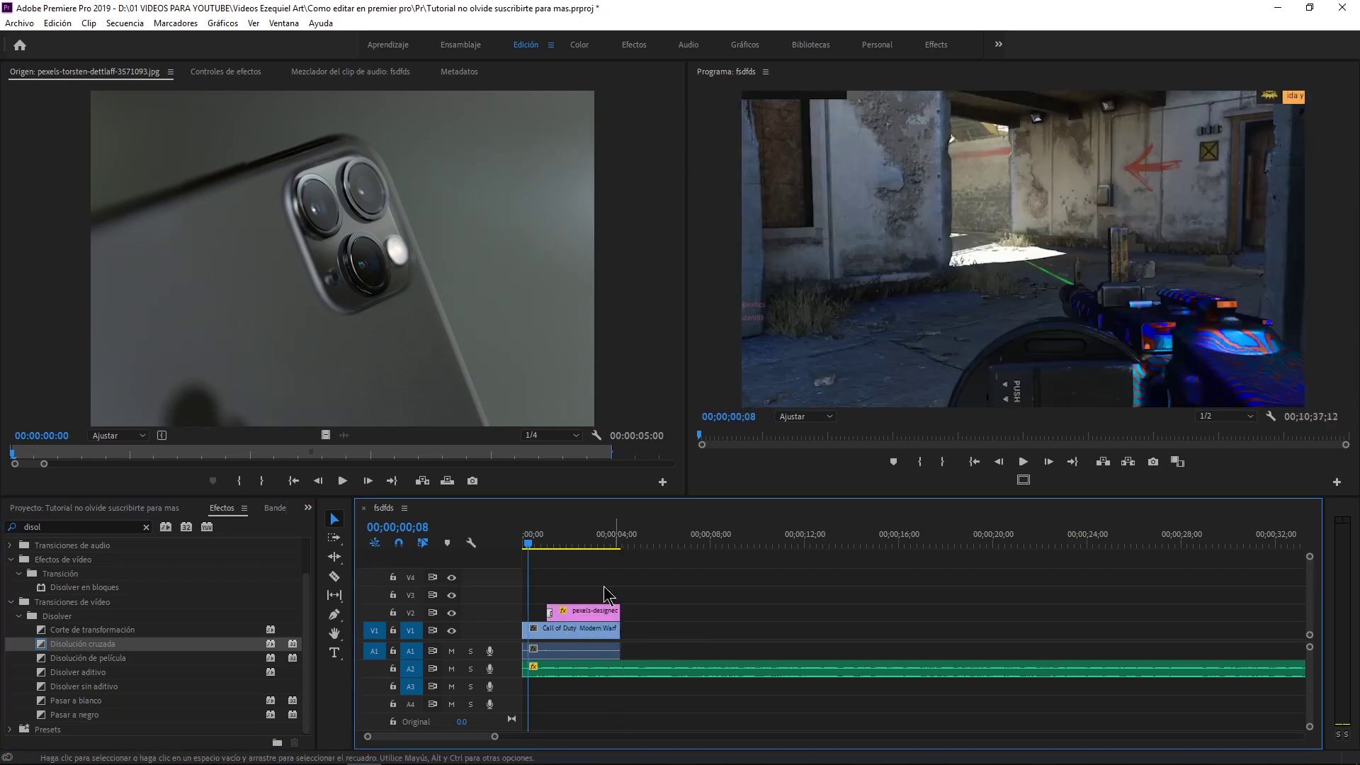
left_click(528, 543)
key("space")
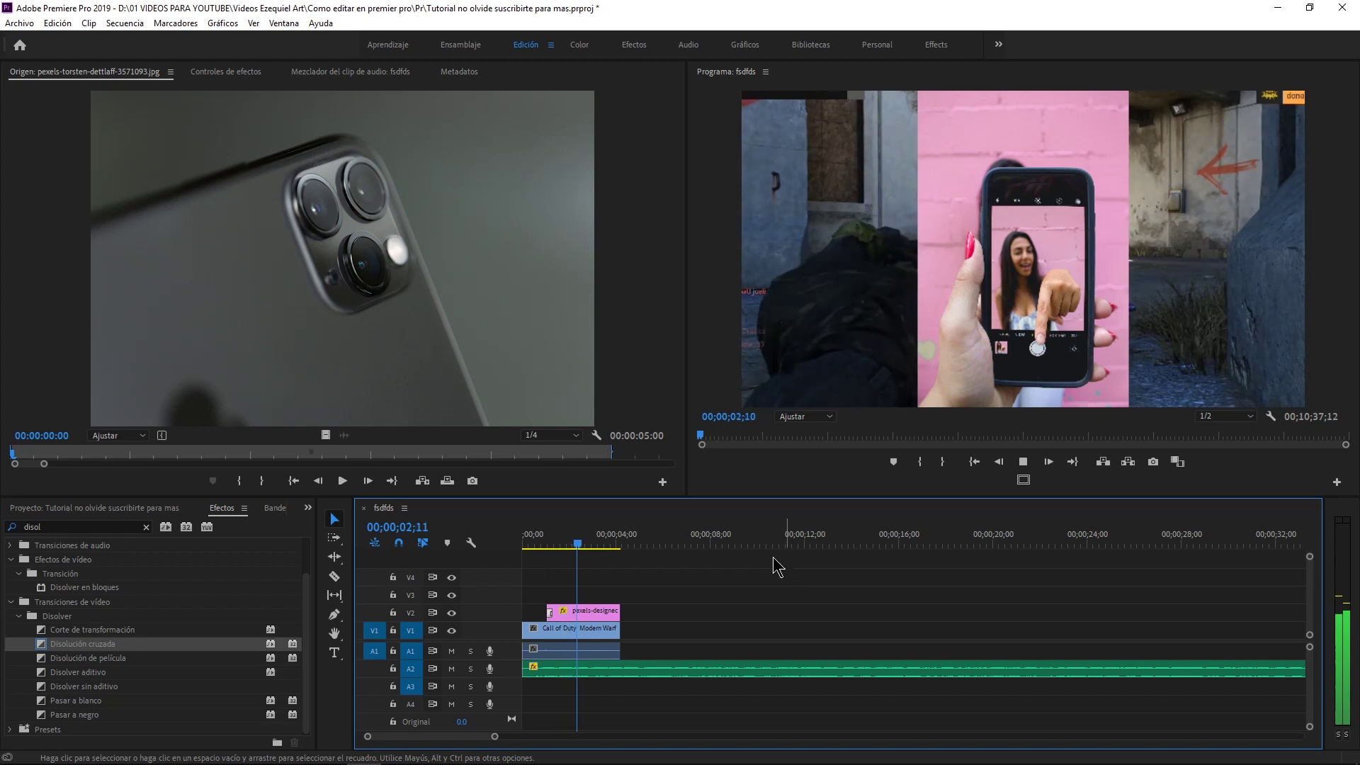
key("space")
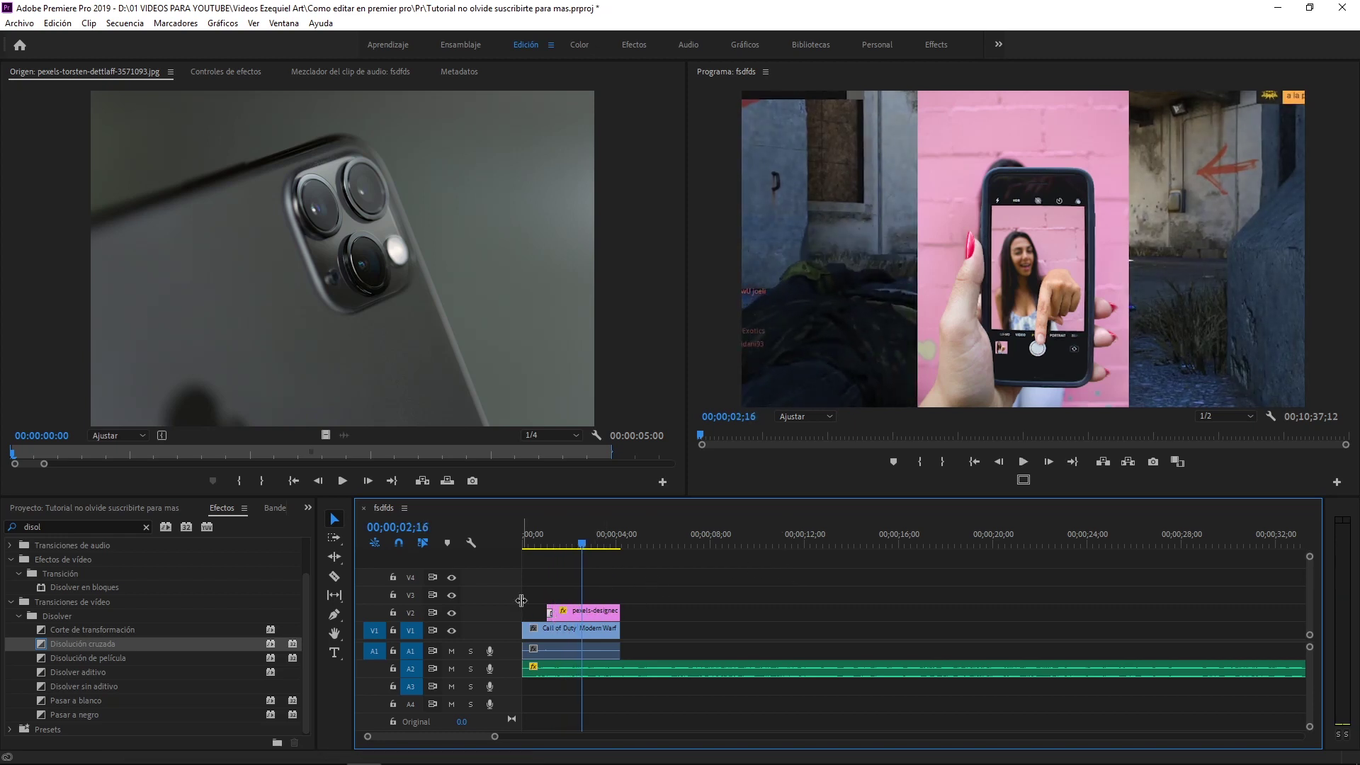
Move the pink still up to track V3.
left_click_drag(599, 609, 599, 592)
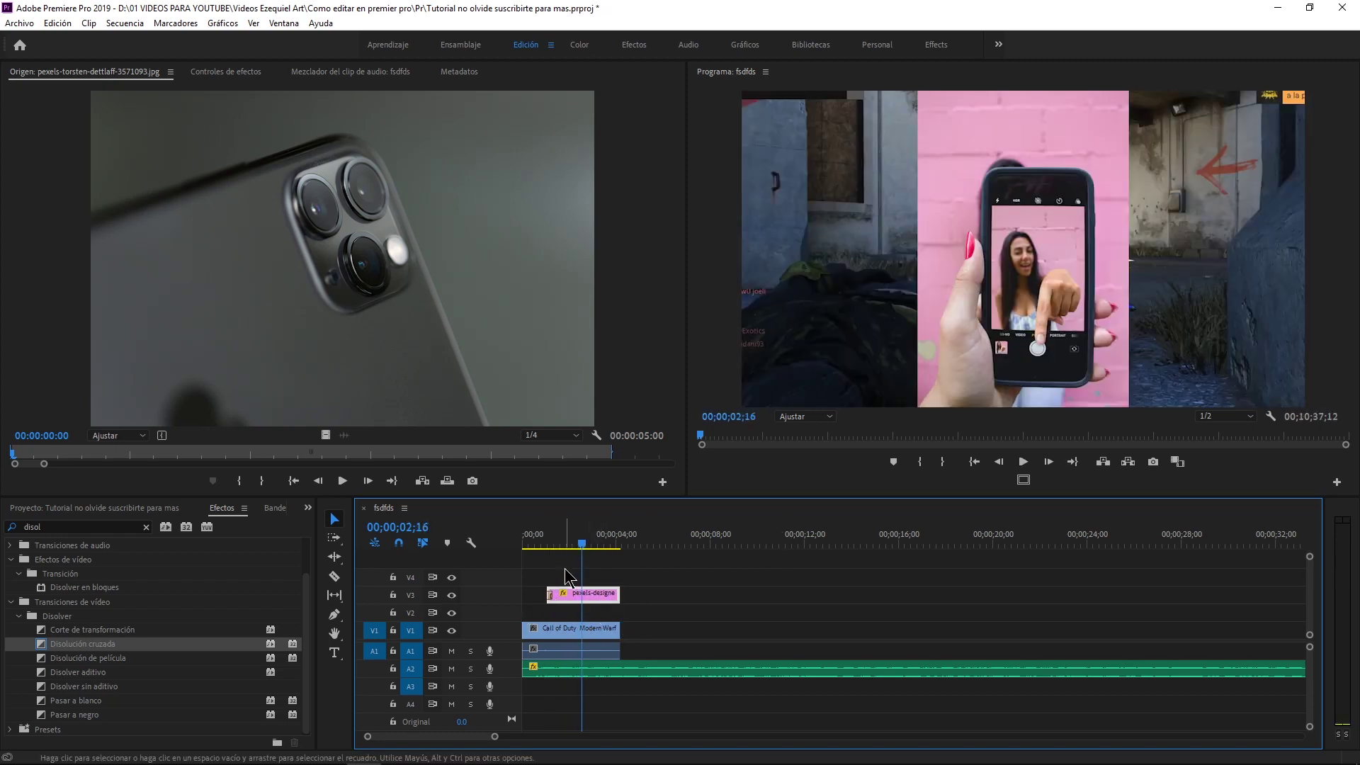
left_click(99, 507)
left_click(112, 655)
Place the pexels pink phone image on track V4 and trim its start.
left_click_drag(112, 655, 536, 577)
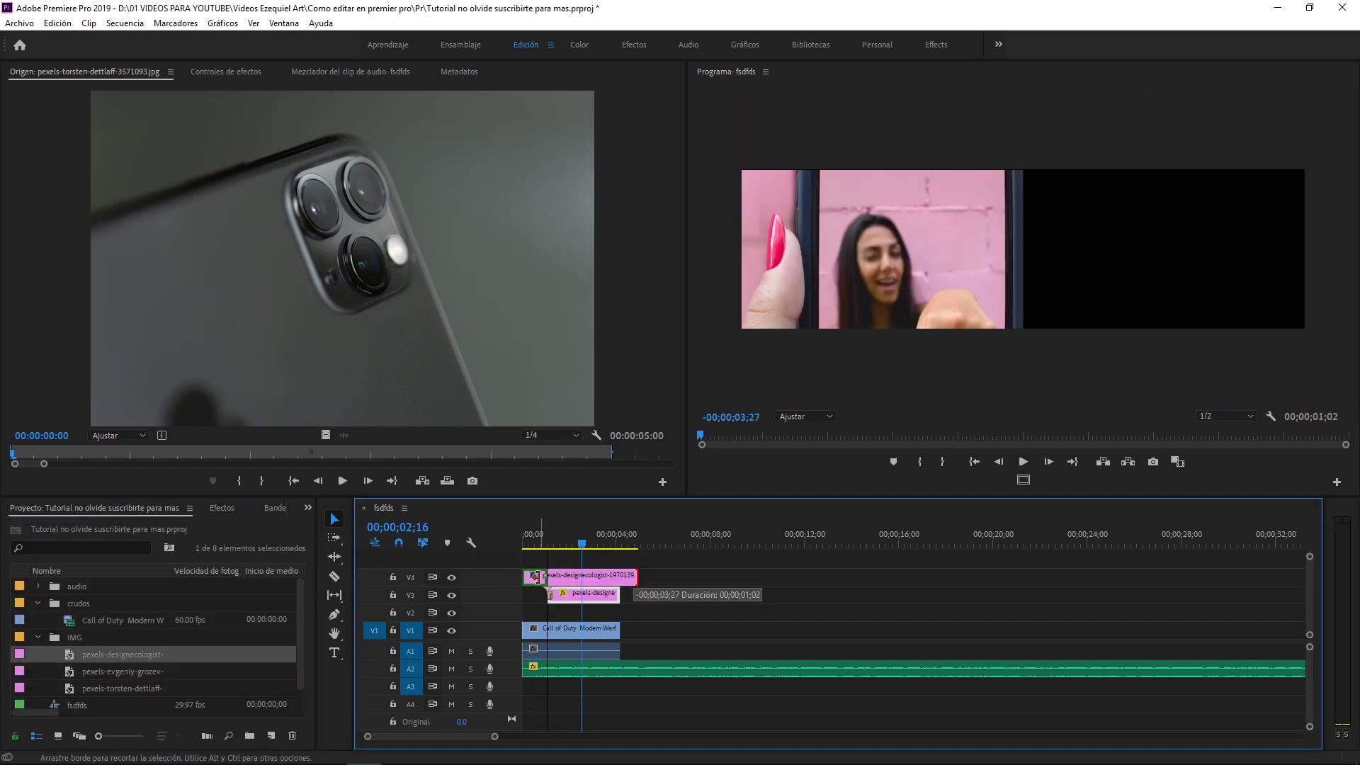
left_click_drag(536, 577, 549, 576)
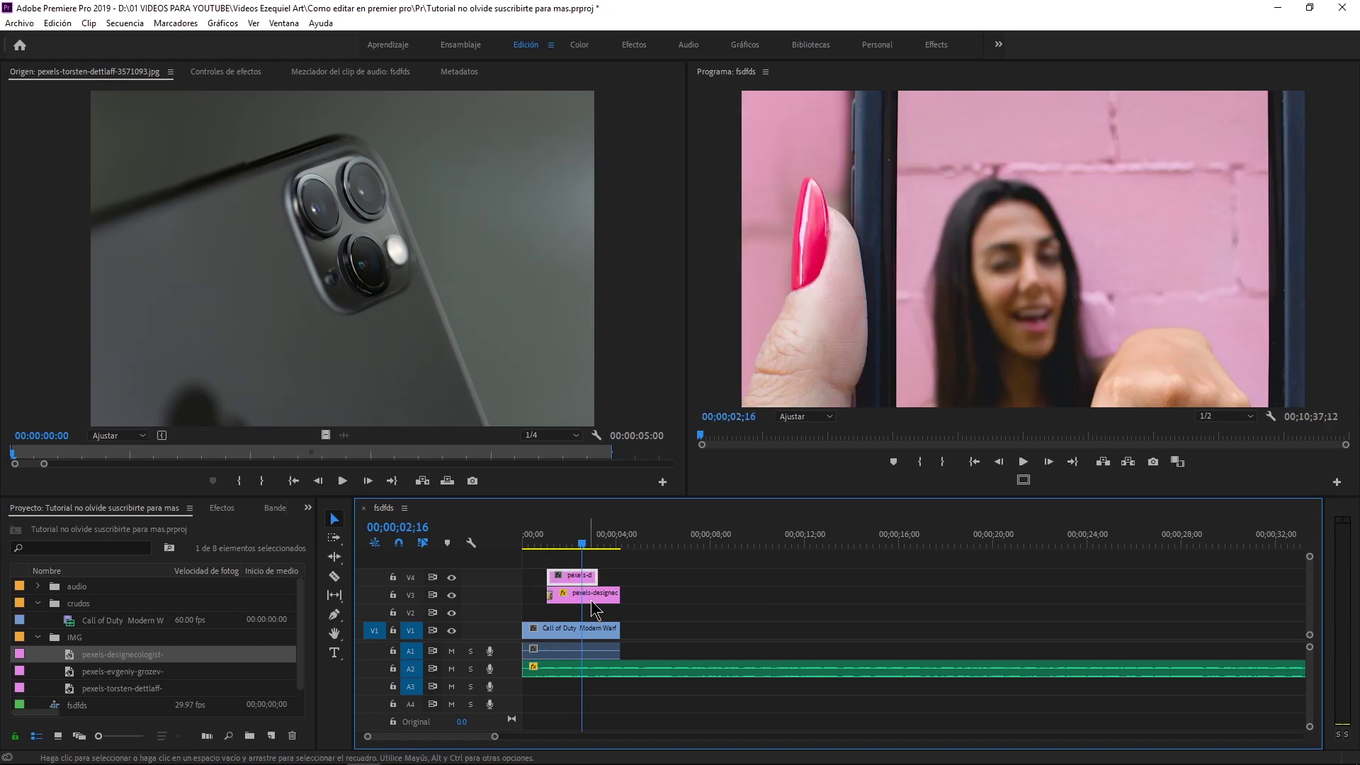
left_click(588, 629)
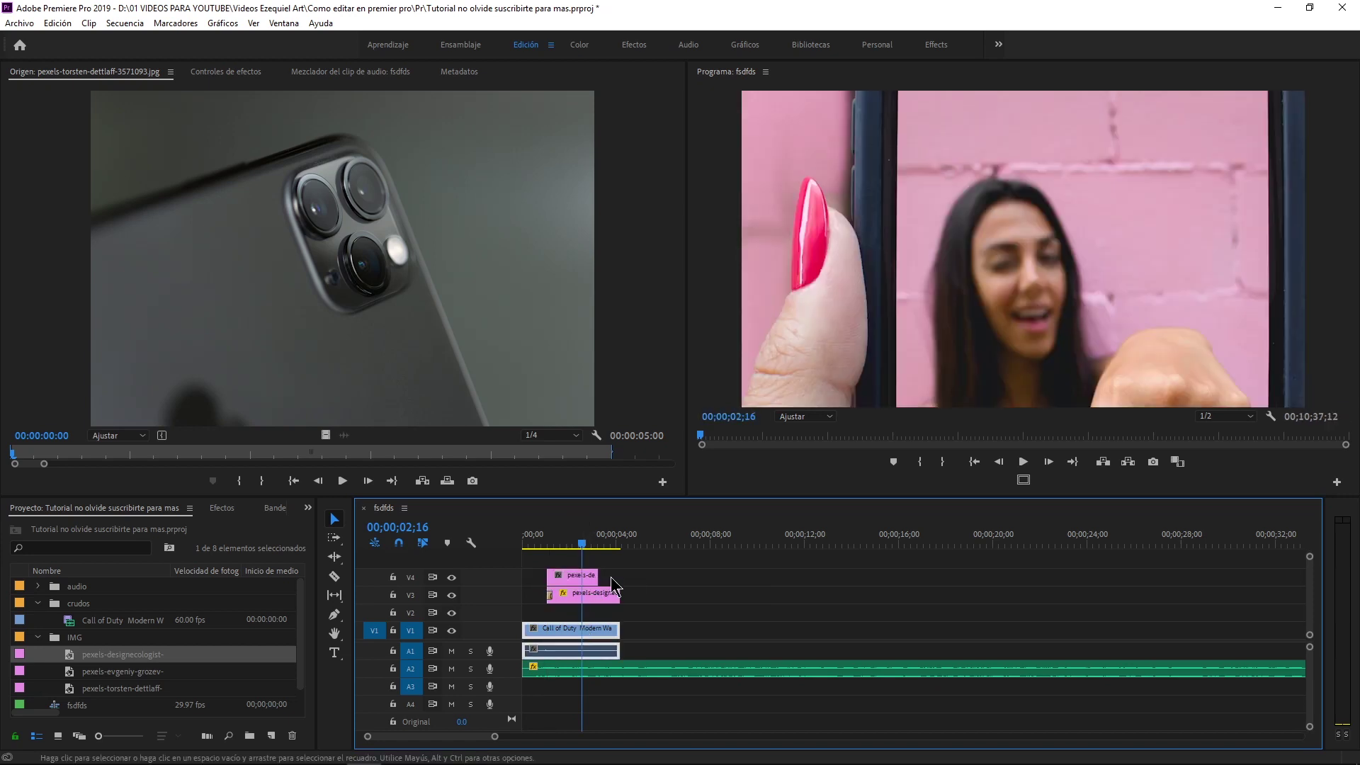
left_click(630, 669)
left_click(633, 694)
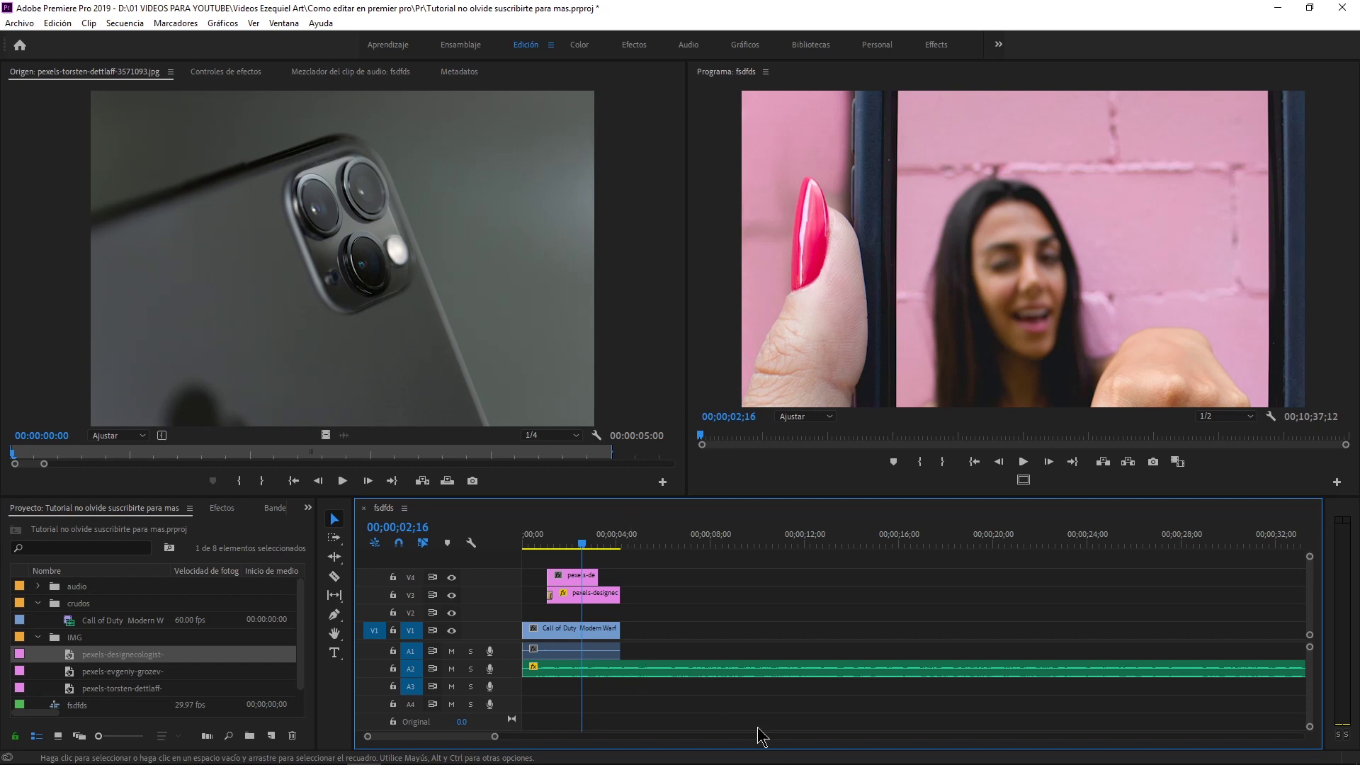
Update the tutorial checklist note at items 6 and 7.
left_click(780, 750)
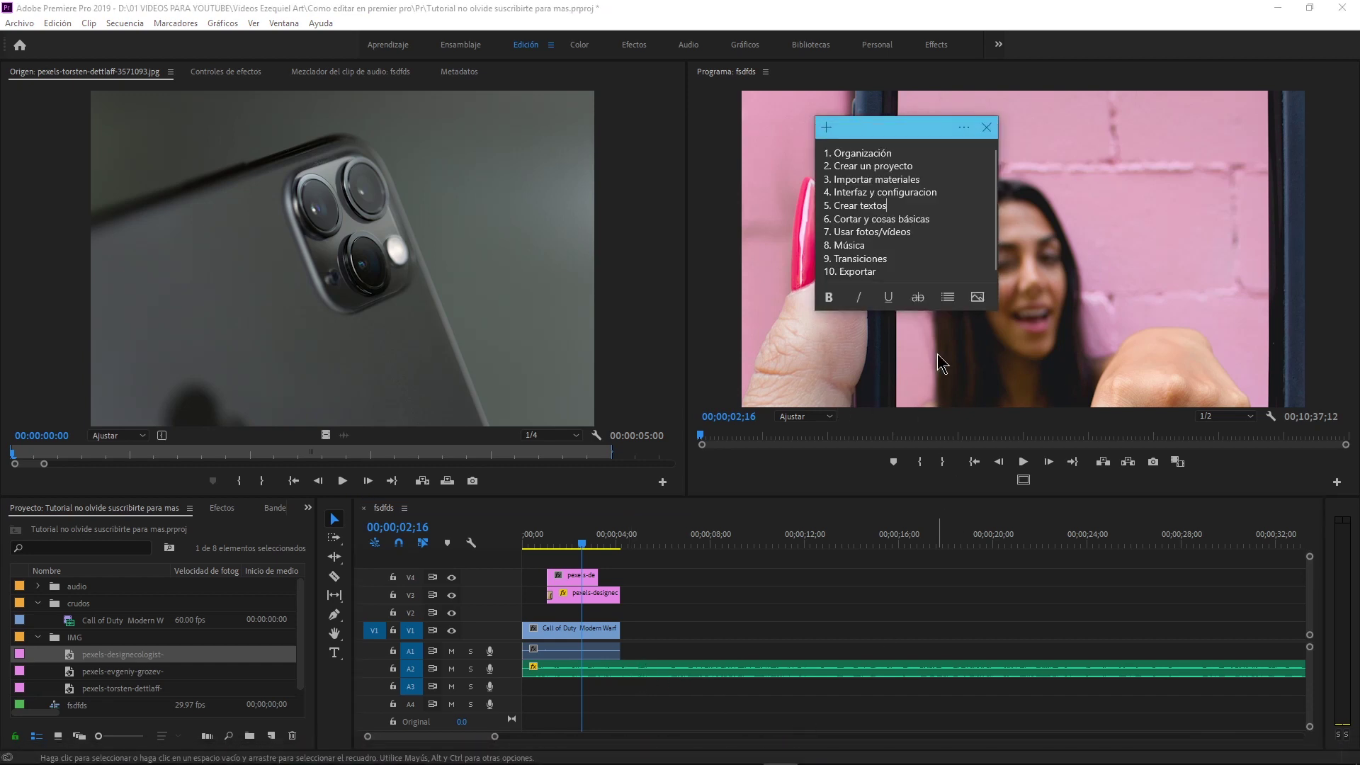
left_click(932, 220)
left_click(904, 236)
Move the V4 still later to about 05;26, then down onto V1 after the gameplay clip.
left_click(601, 575)
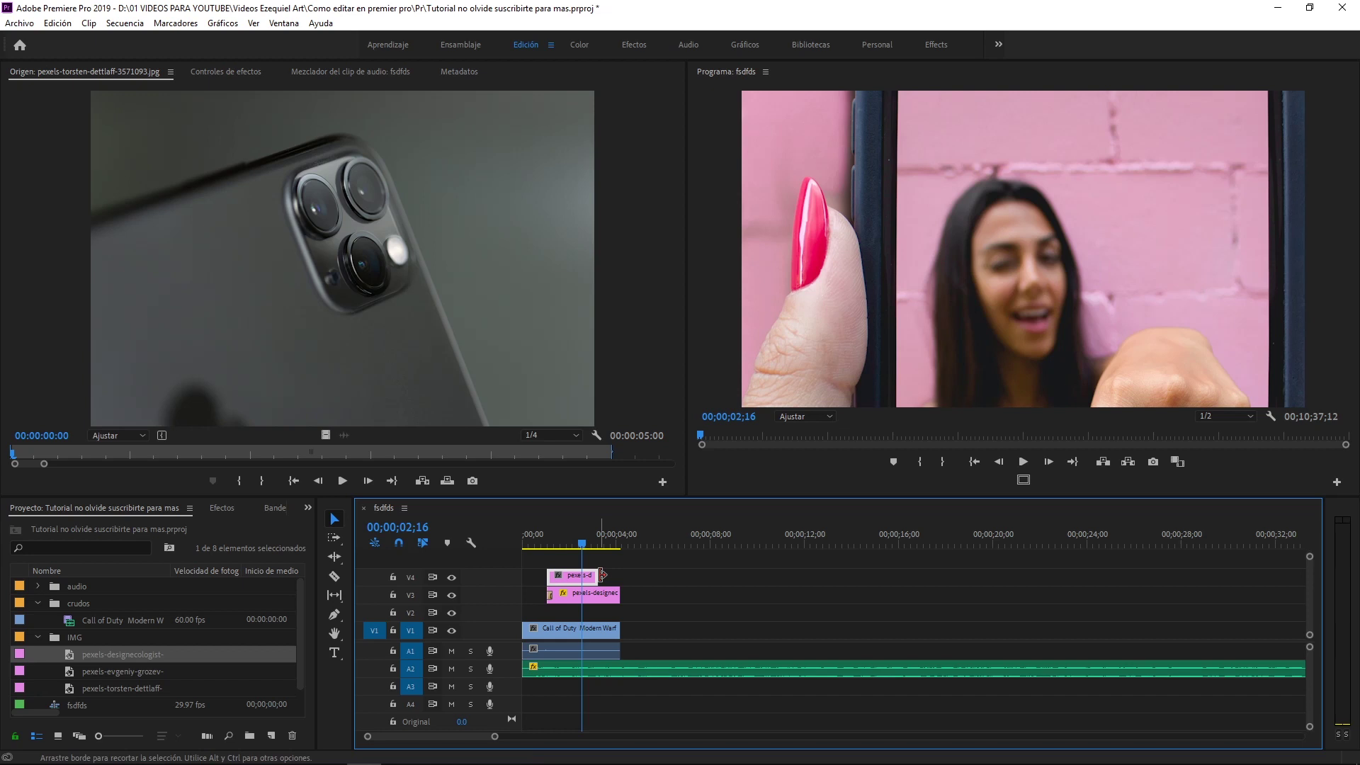
left_click_drag(581, 575, 675, 575)
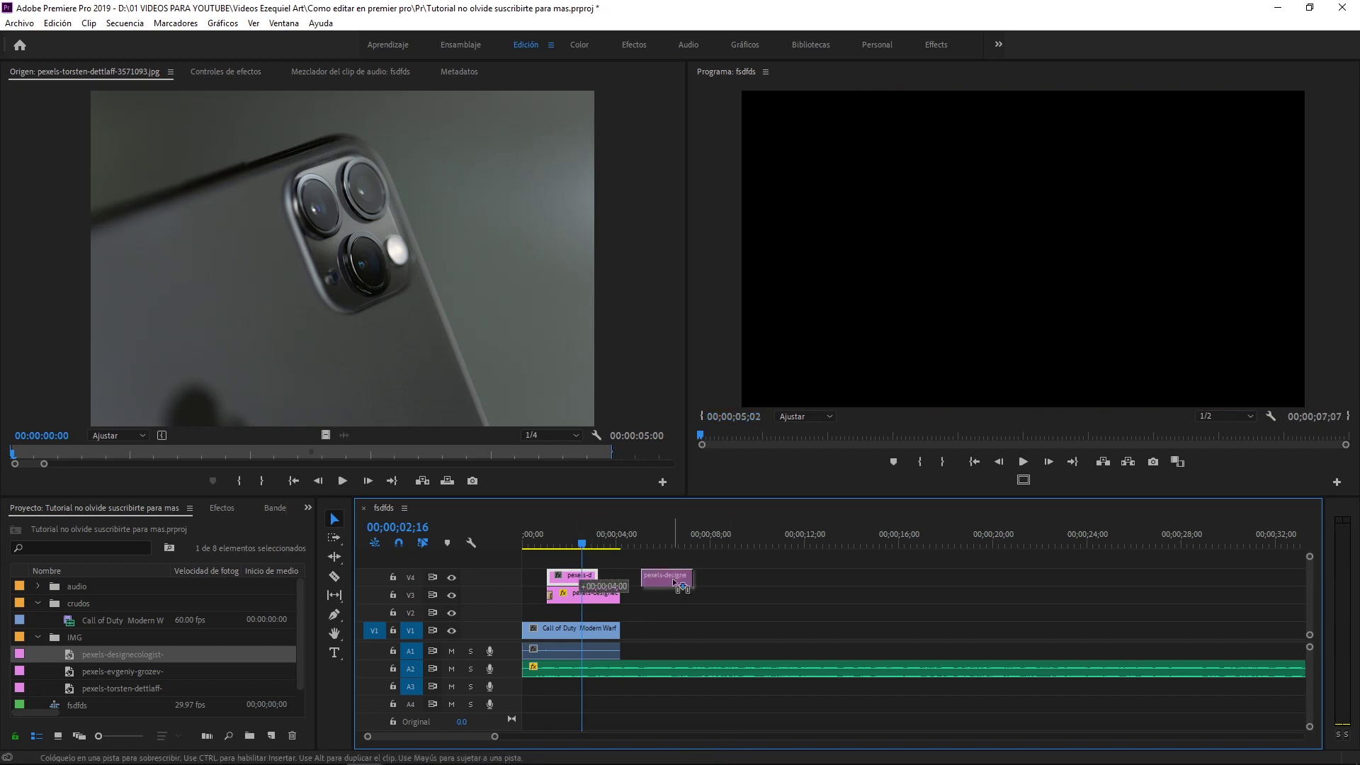
left_click(659, 542)
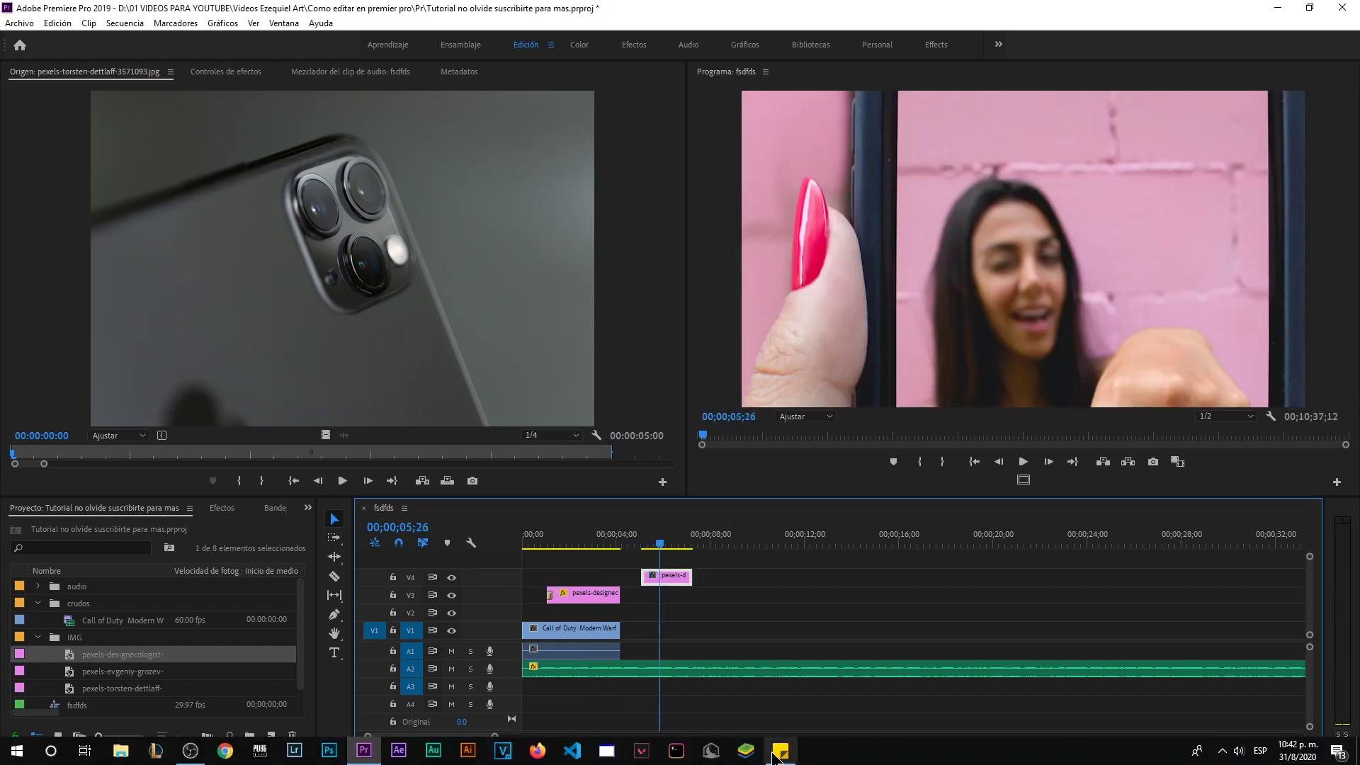
left_click(780, 753)
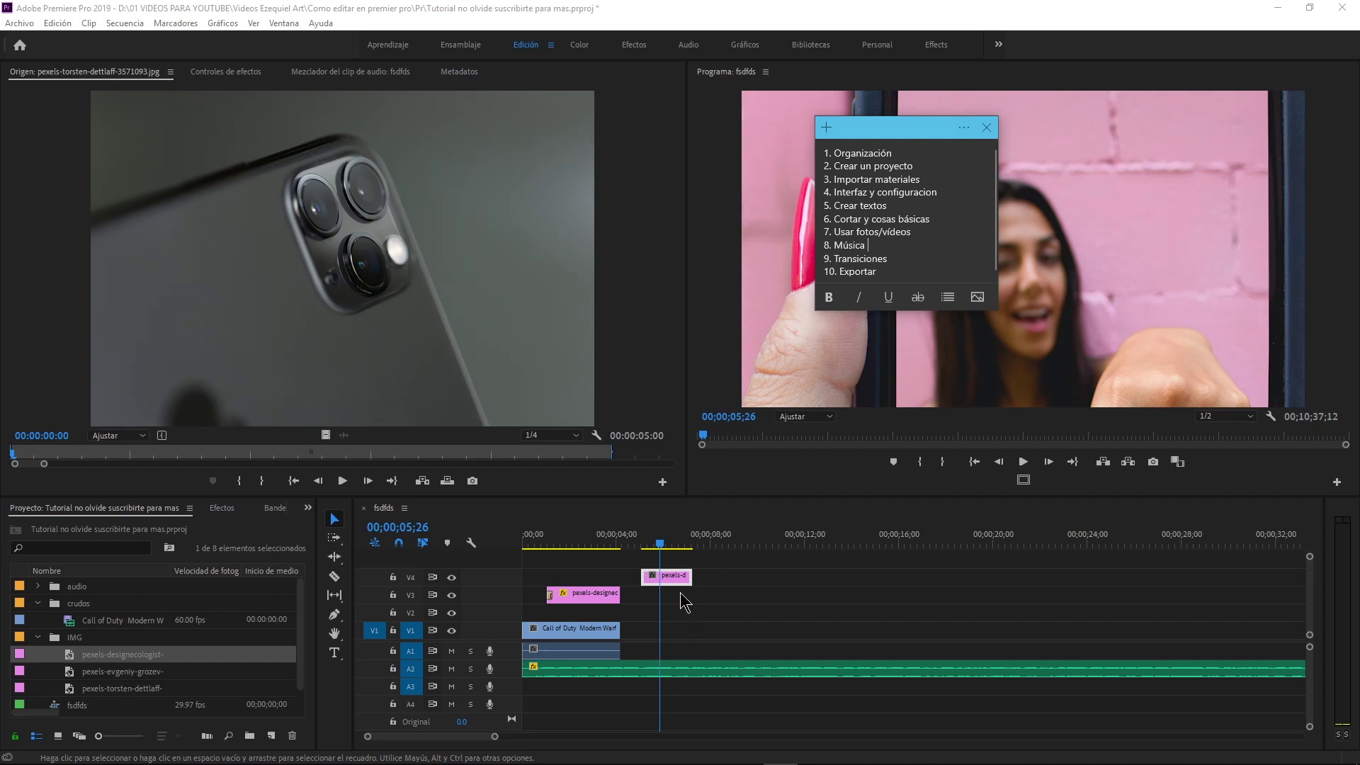
mouse_move(661, 581)
left_mouse_down()
mouse_move(646, 635)
mouse_move(679, 630)
left_mouse_up()
left_click(595, 593)
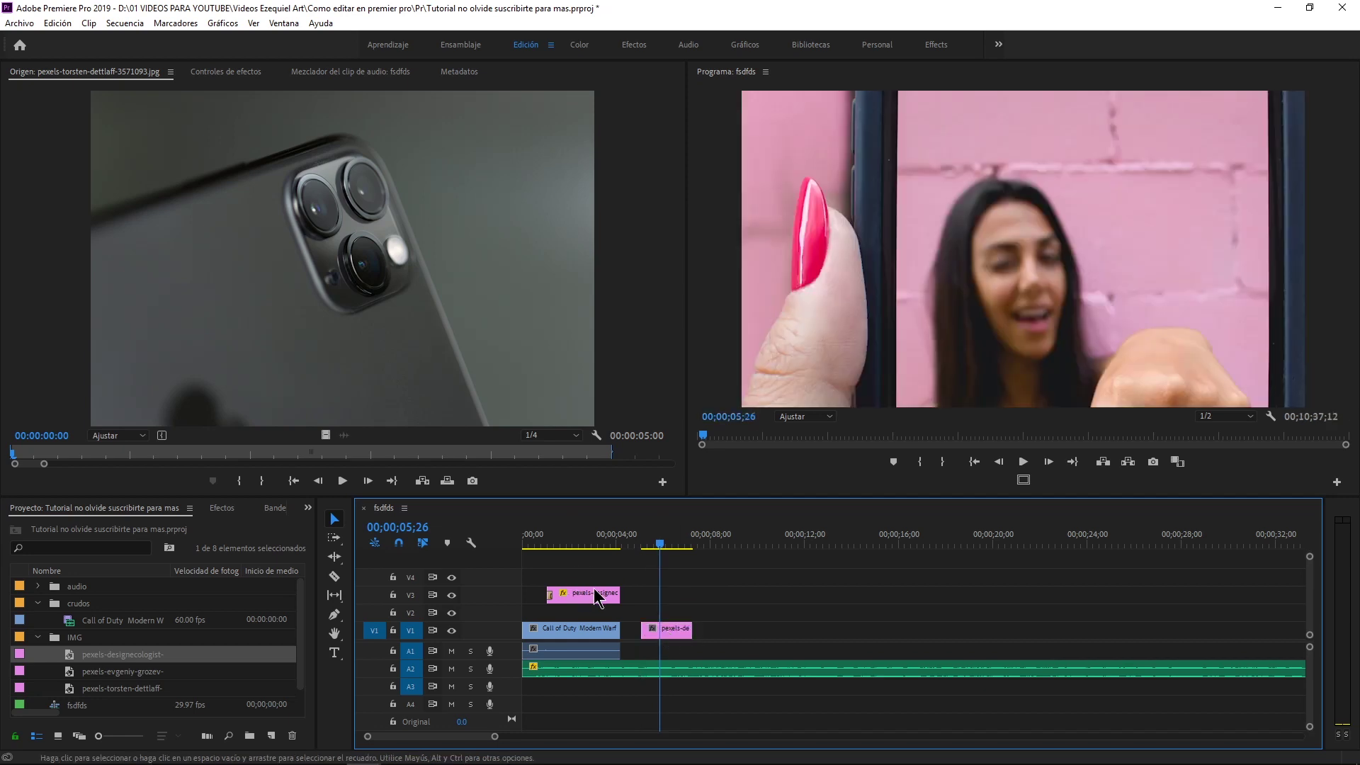
Delete the stray pink still and the extra gameplay clip, butting the still against the first gameplay clip.
key("Delete")
left_click_drag(679, 629, 657, 629)
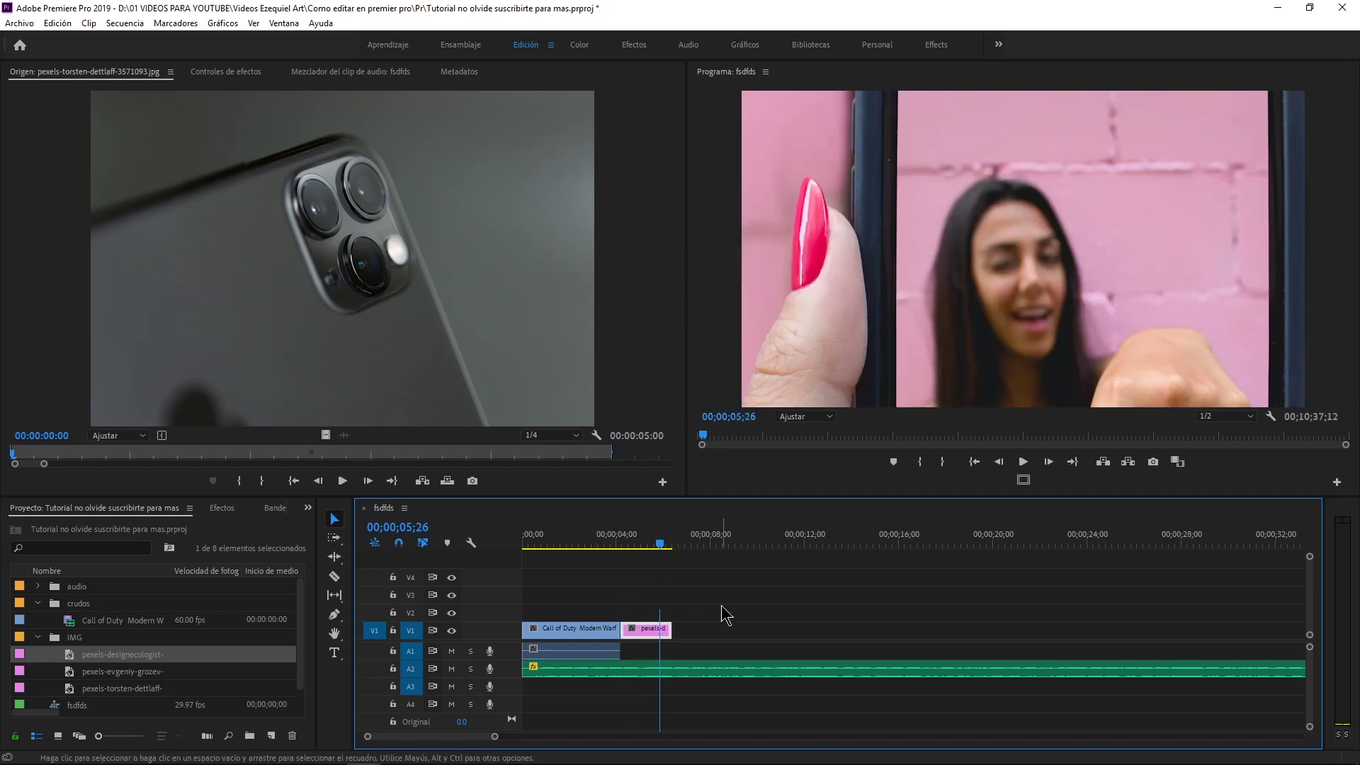
left_click_drag(575, 542, 635, 542)
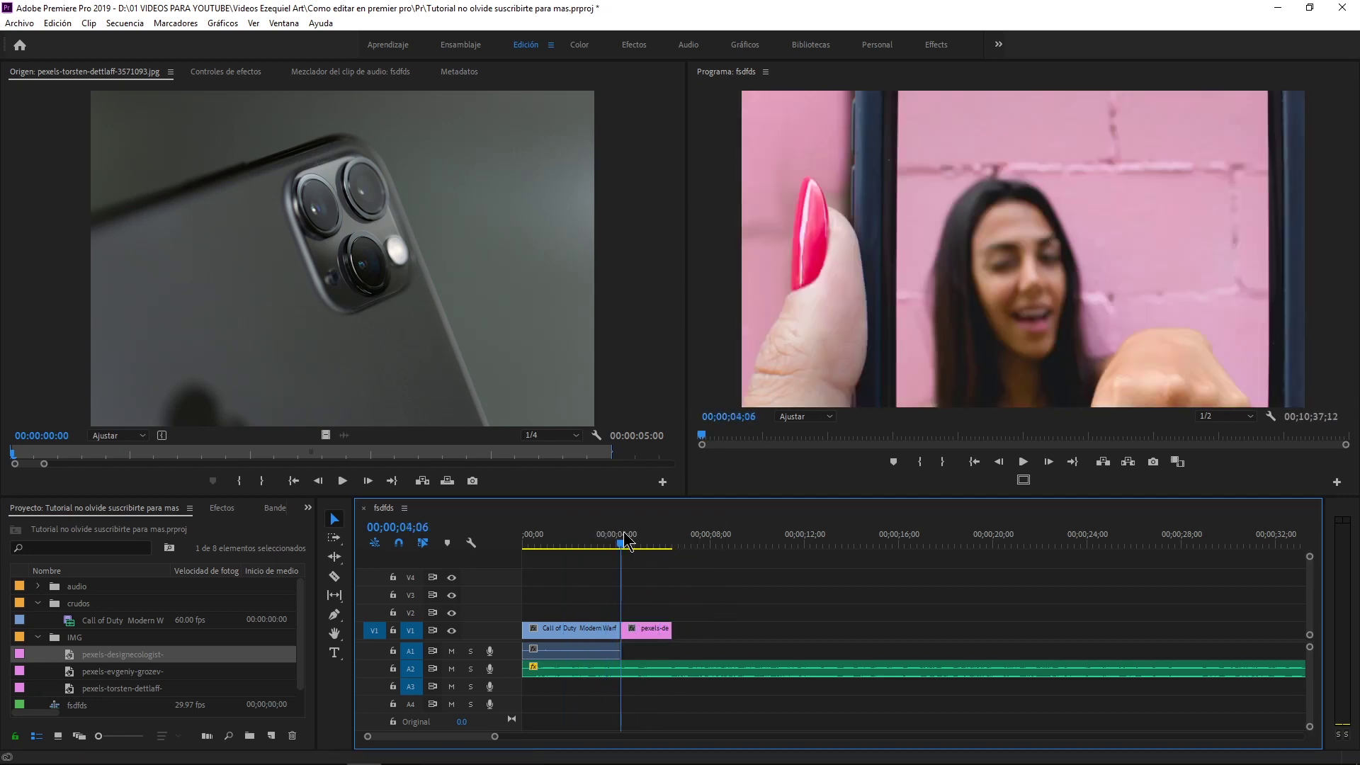
left_click(646, 628)
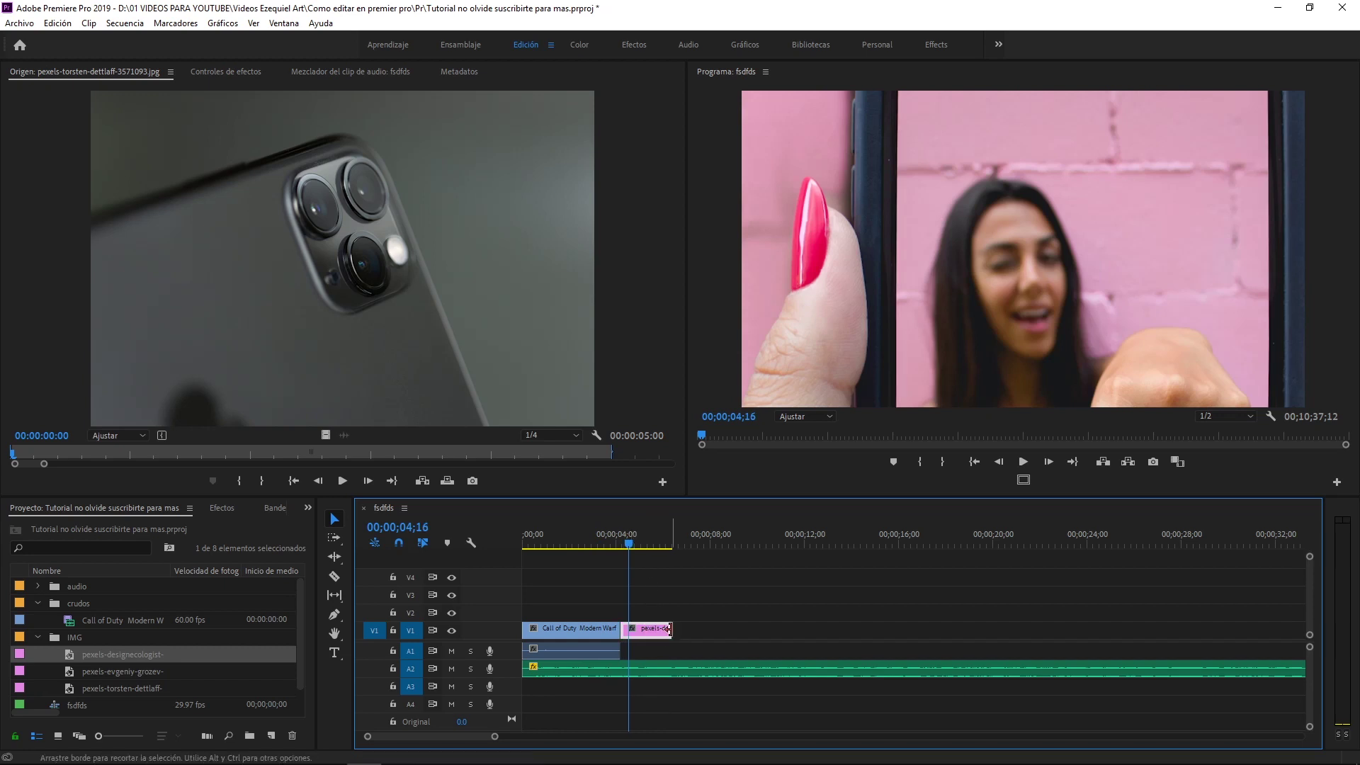
left_click_drag(582, 637, 803, 637)
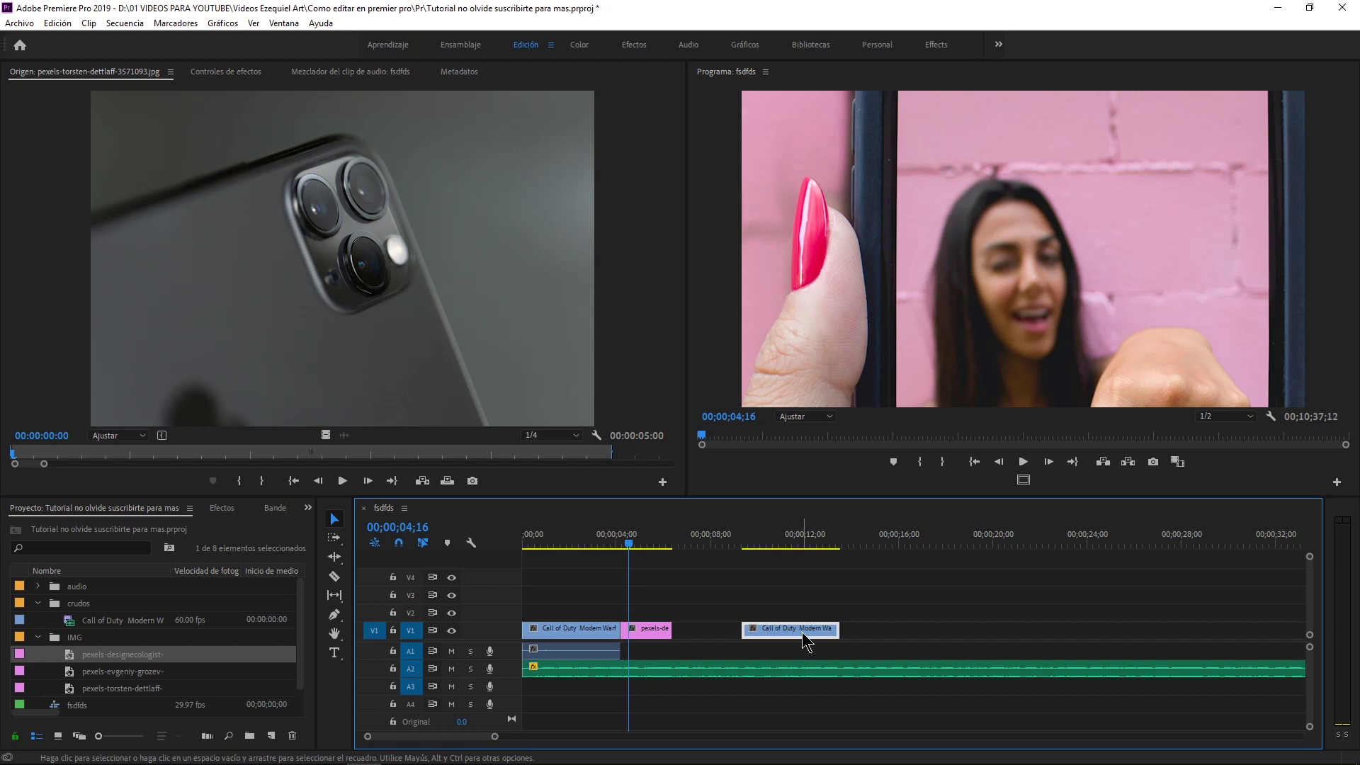
key("Delete")
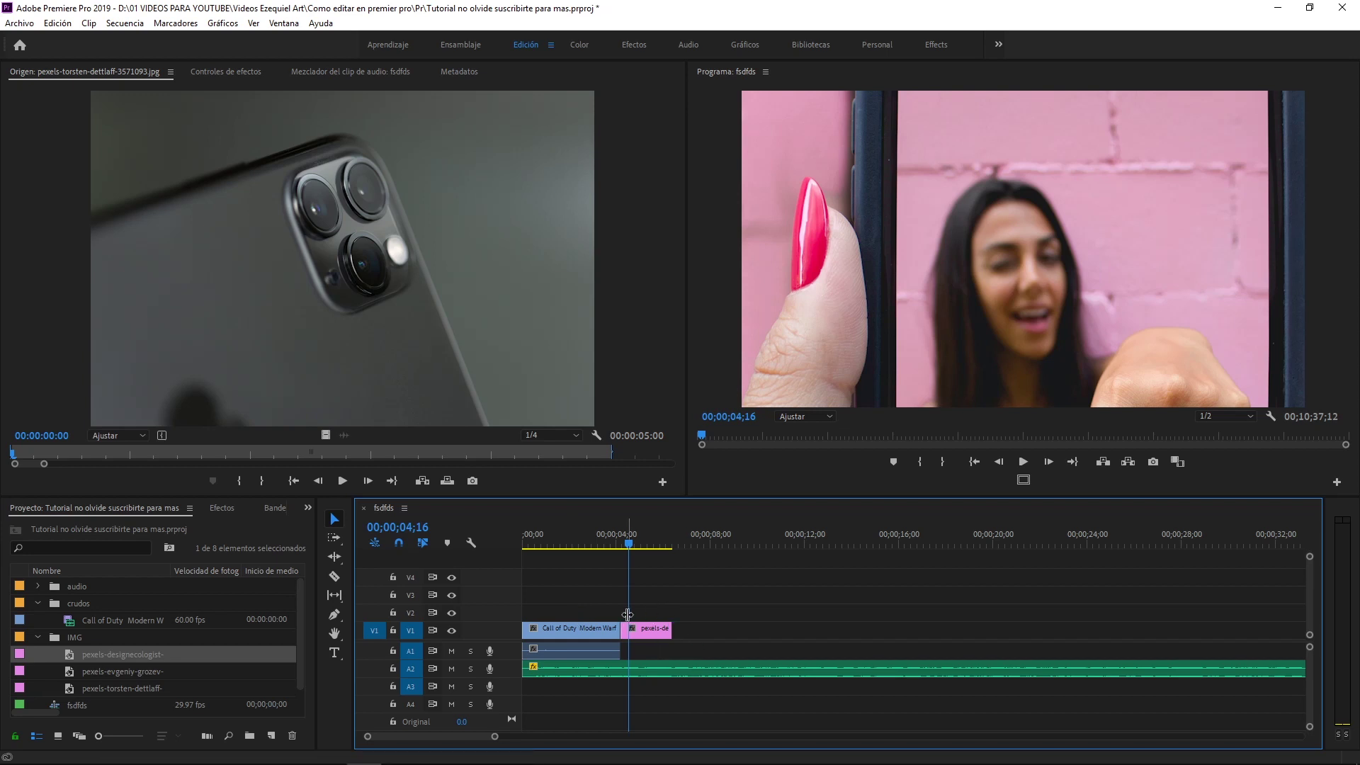
Alt-drag a copy of the Call of Duty clip to right after the pink still, and zoom the timeline in.
left_click(592, 635)
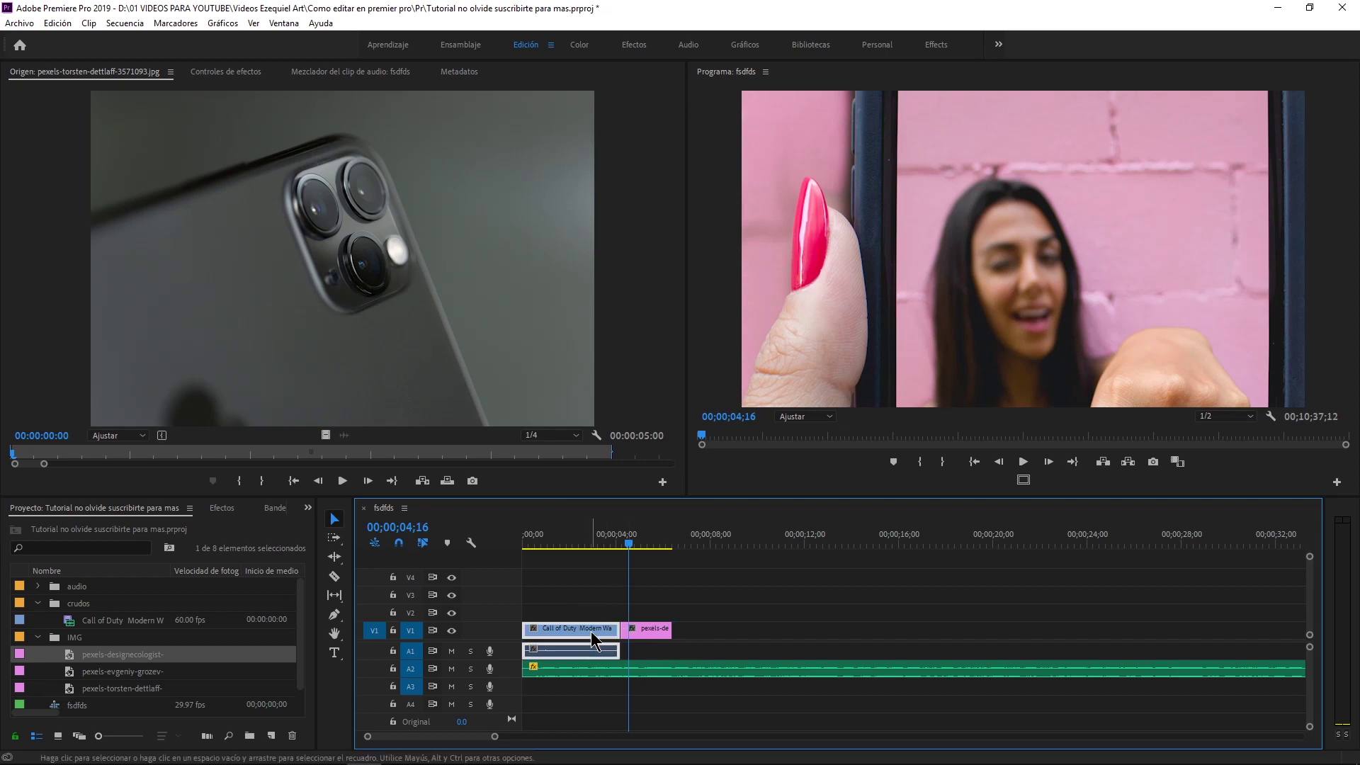
left_click_drag(556, 627, 704, 630)
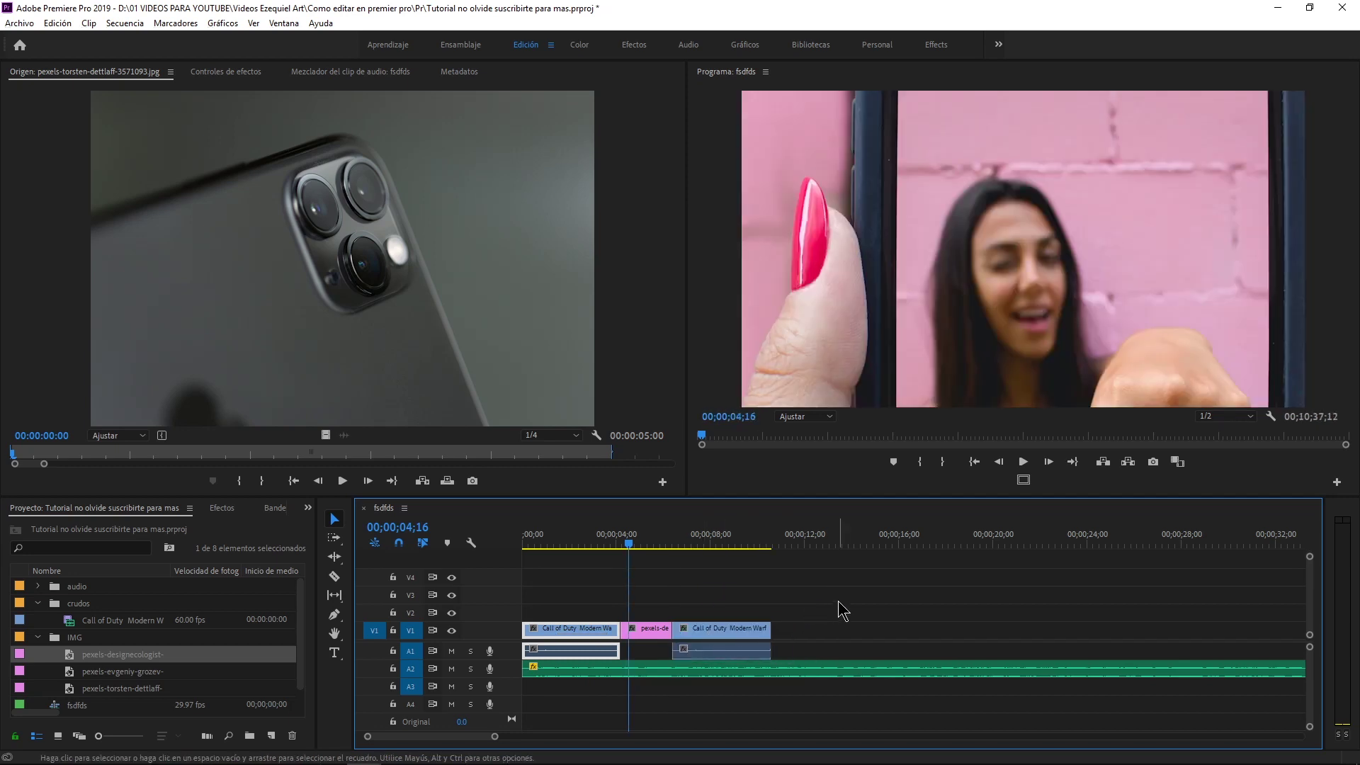
left_click(749, 599)
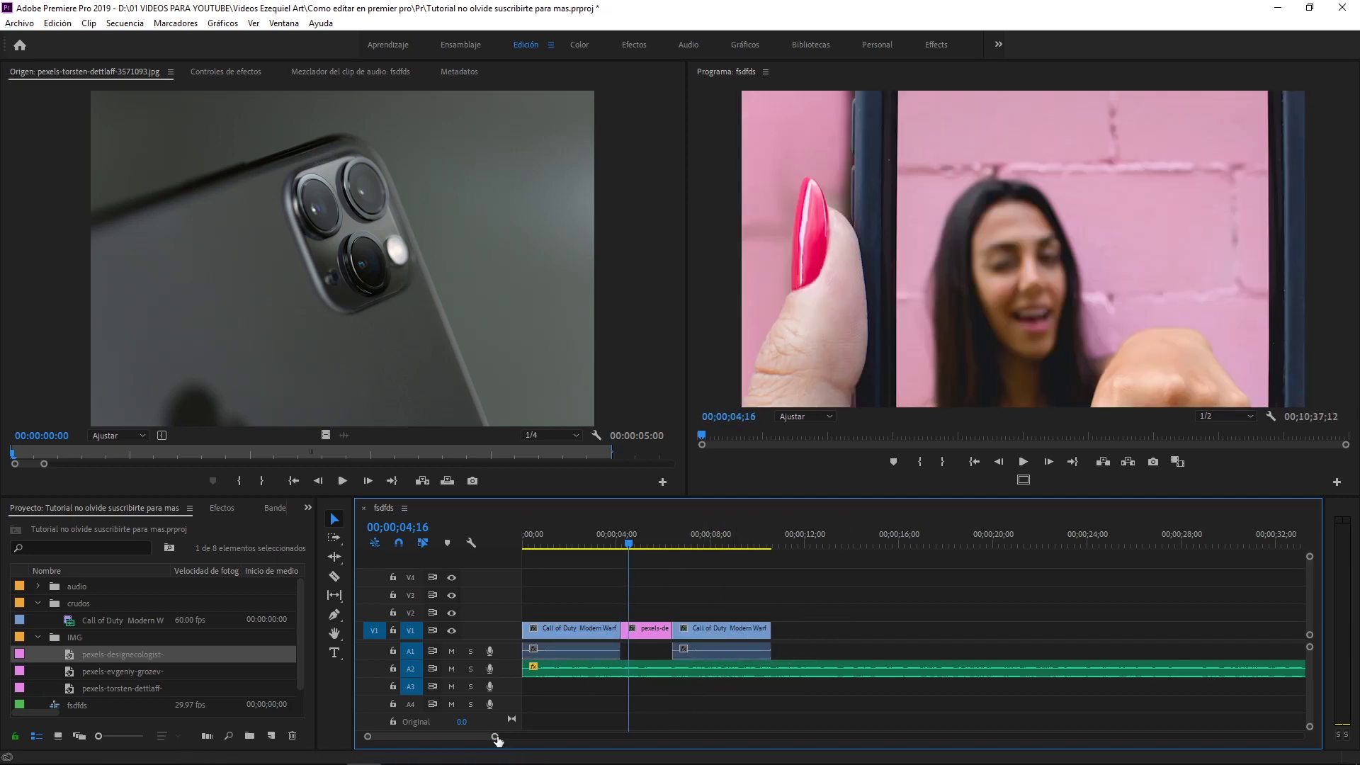
left_click_drag(494, 737, 436, 736)
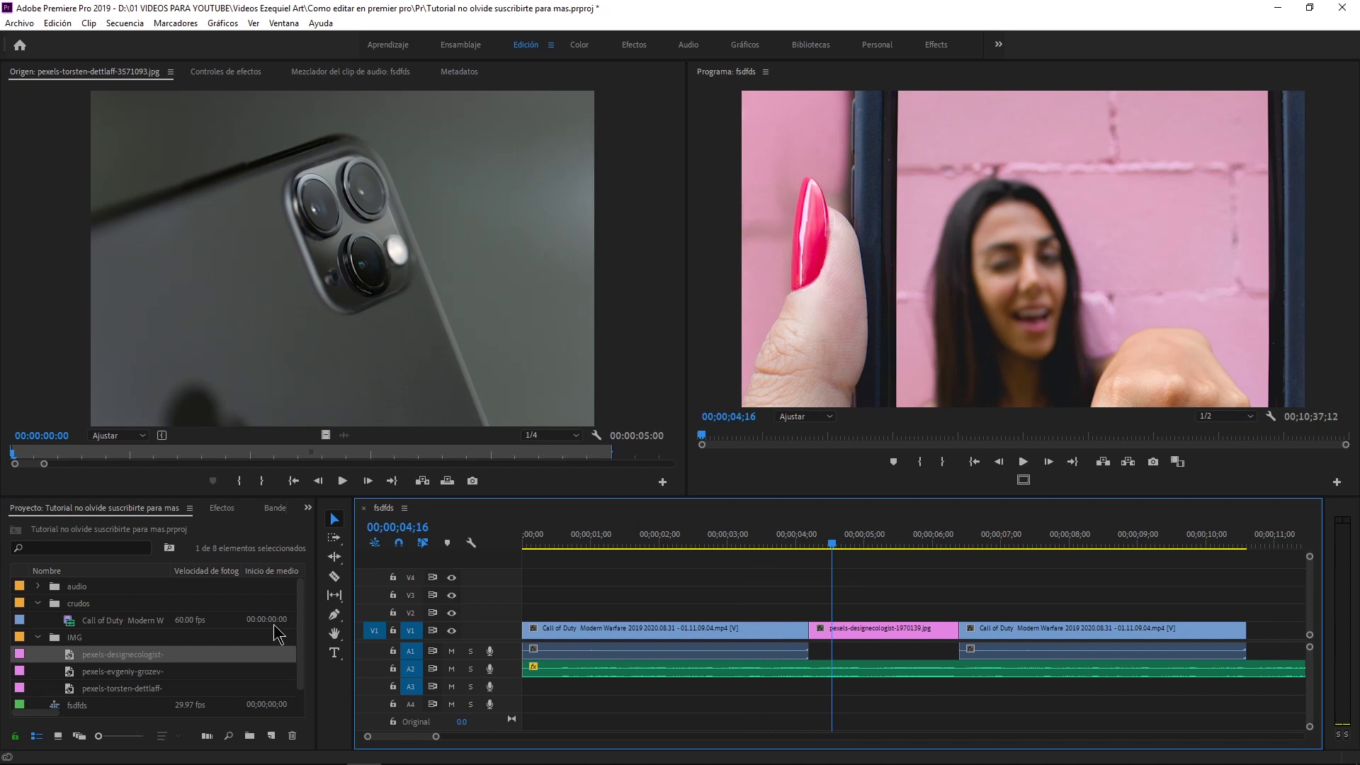
left_click(221, 507)
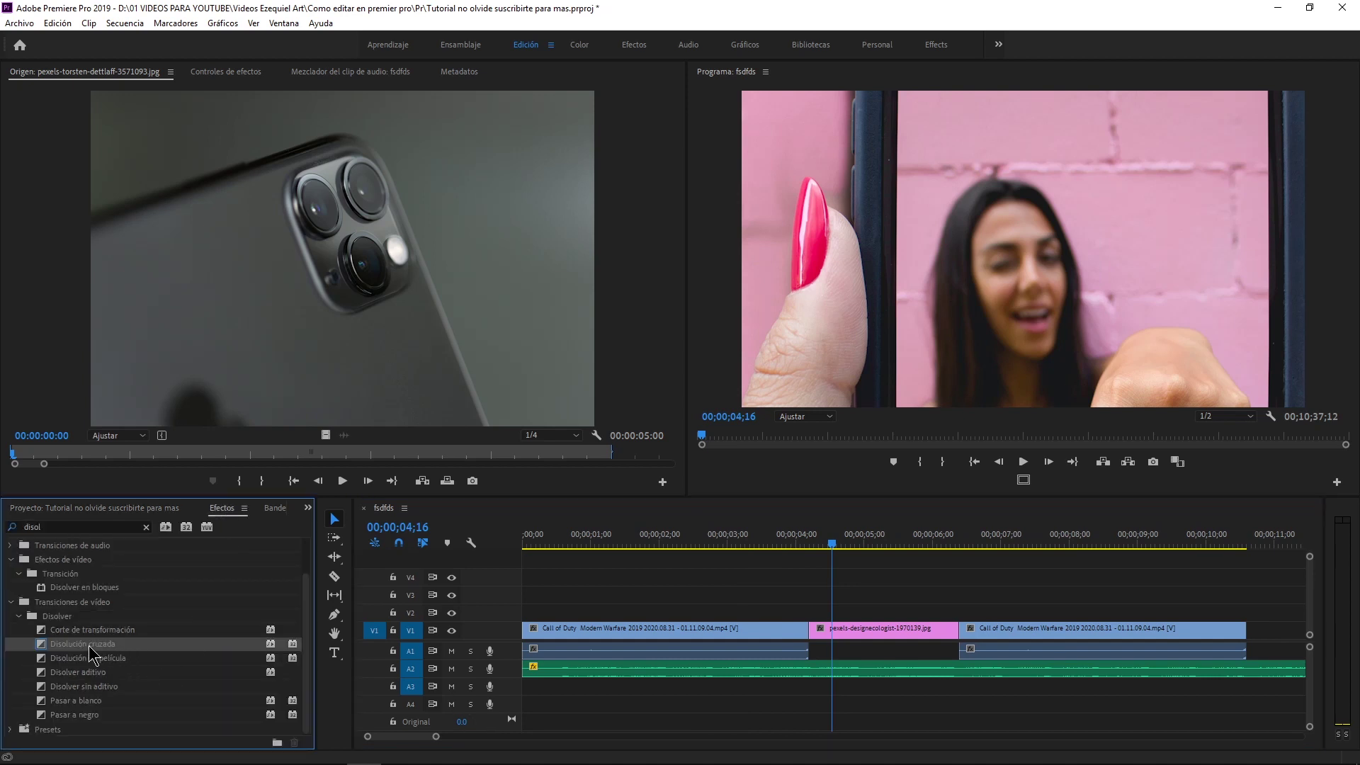
Drop Disolución cruzada onto both cuts on either side of the pink still.
left_click_drag(82, 644, 716, 607)
left_click_drag(801, 618, 809, 641)
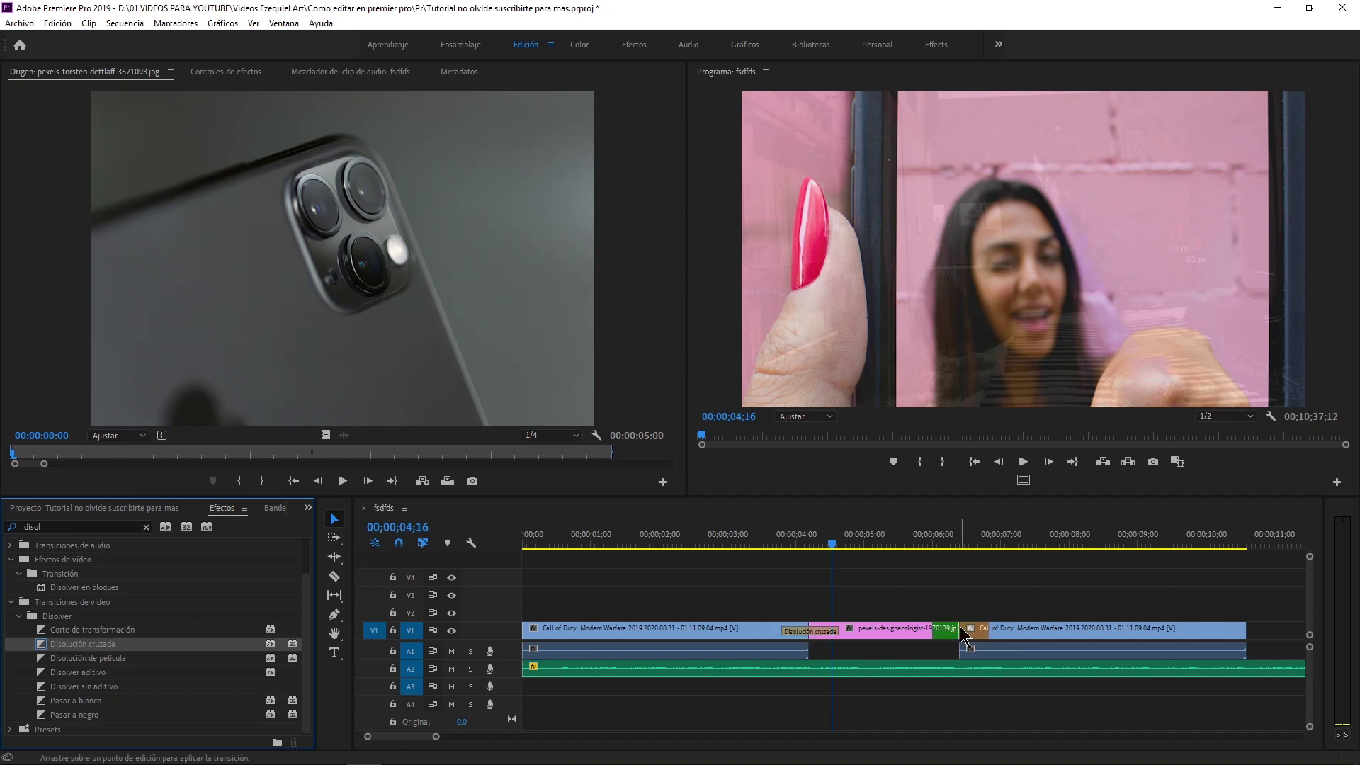
left_click_drag(961, 627, 960, 628)
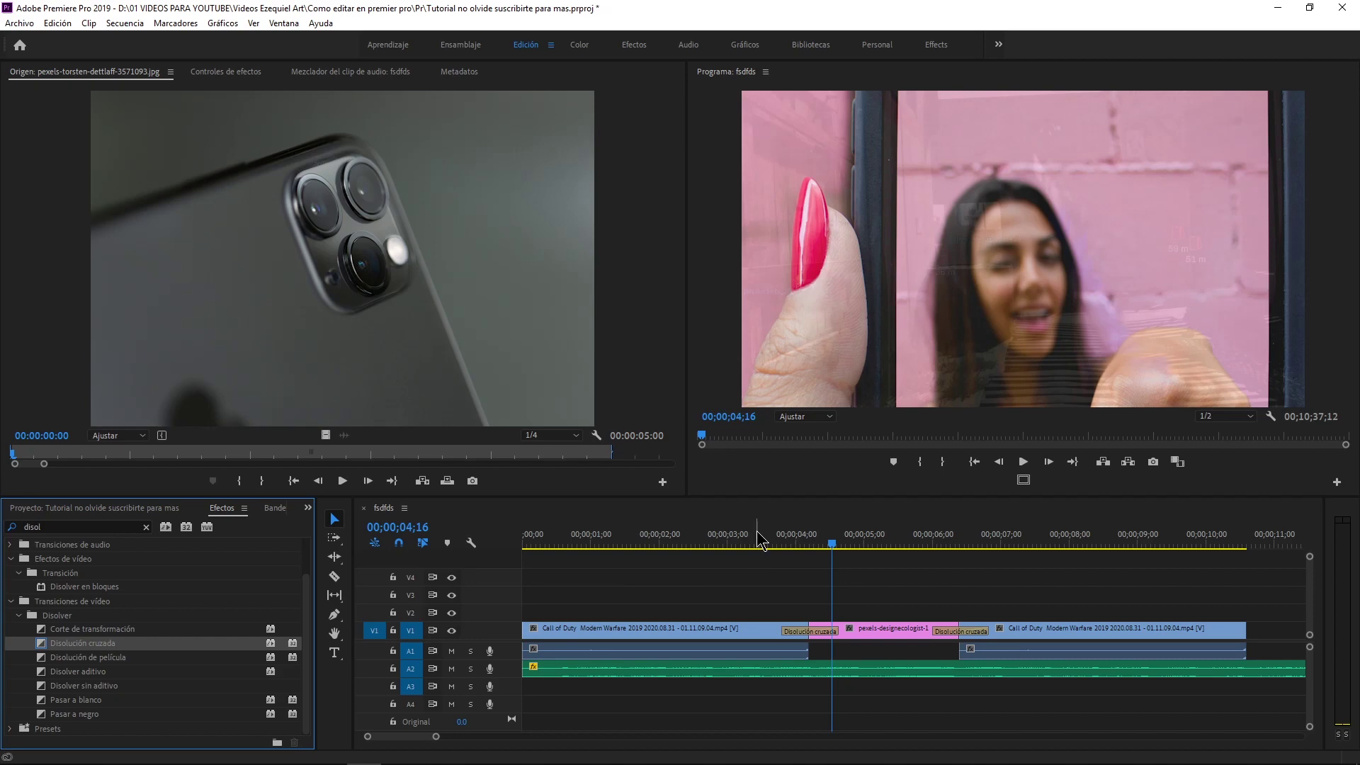
Preview the dissolves by scrubbing and playing across the pink still, then zoom the timeline back out.
left_click_drag(759, 540, 763, 540)
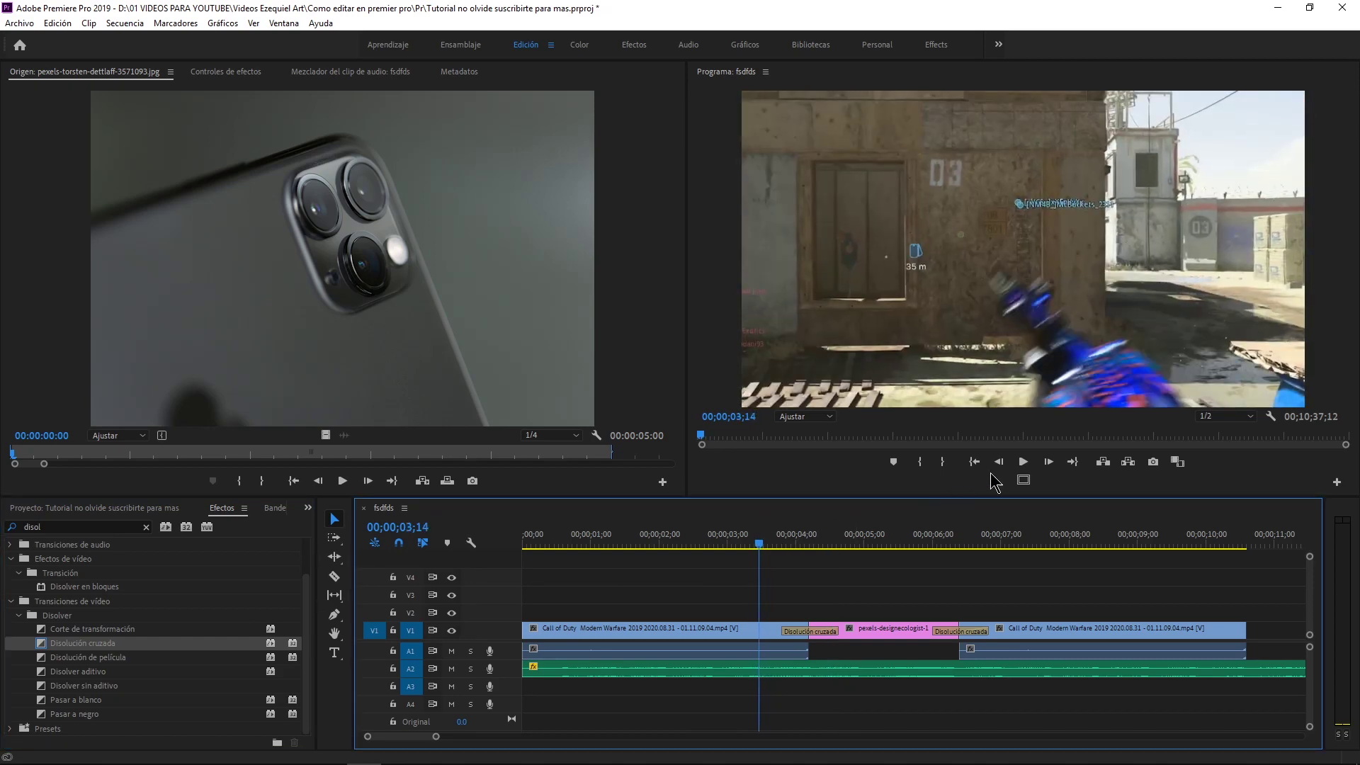
left_click(1022, 462)
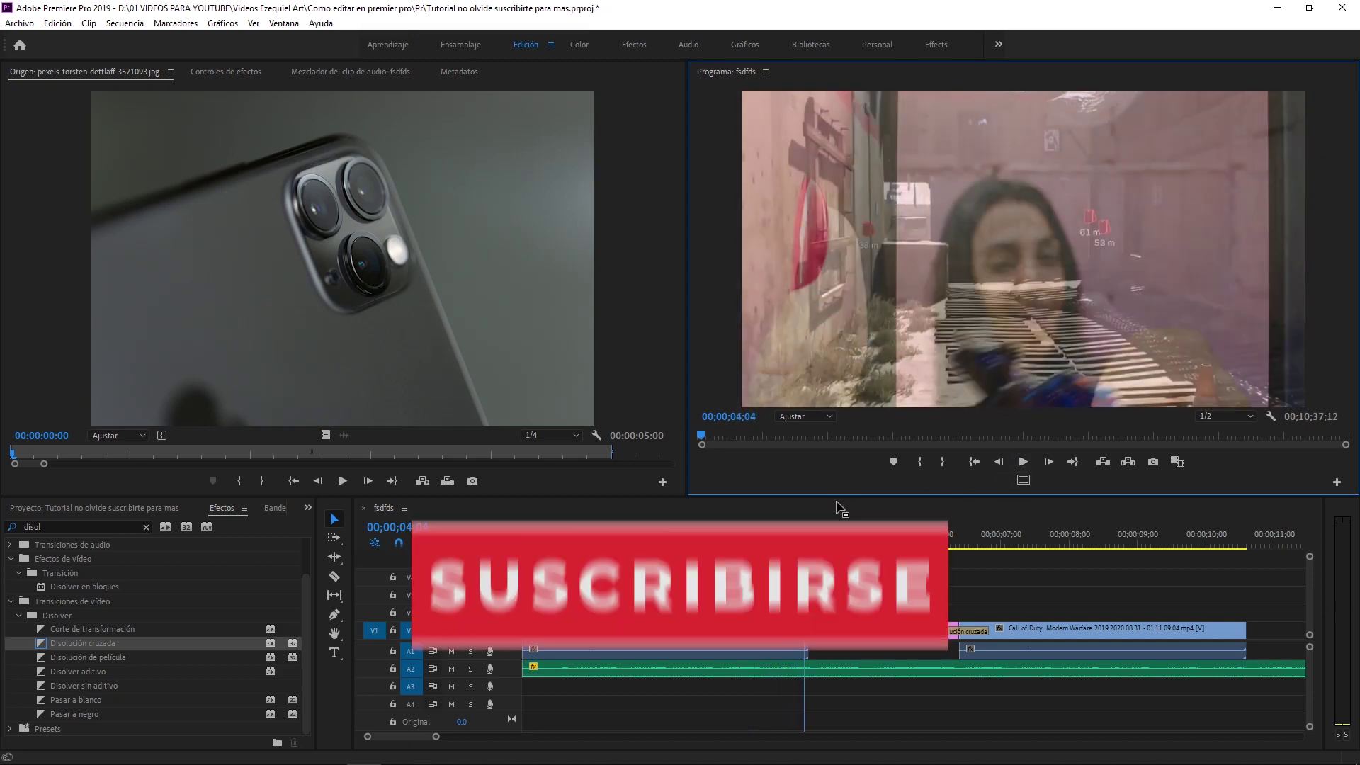
left_click_drag(776, 541, 994, 539)
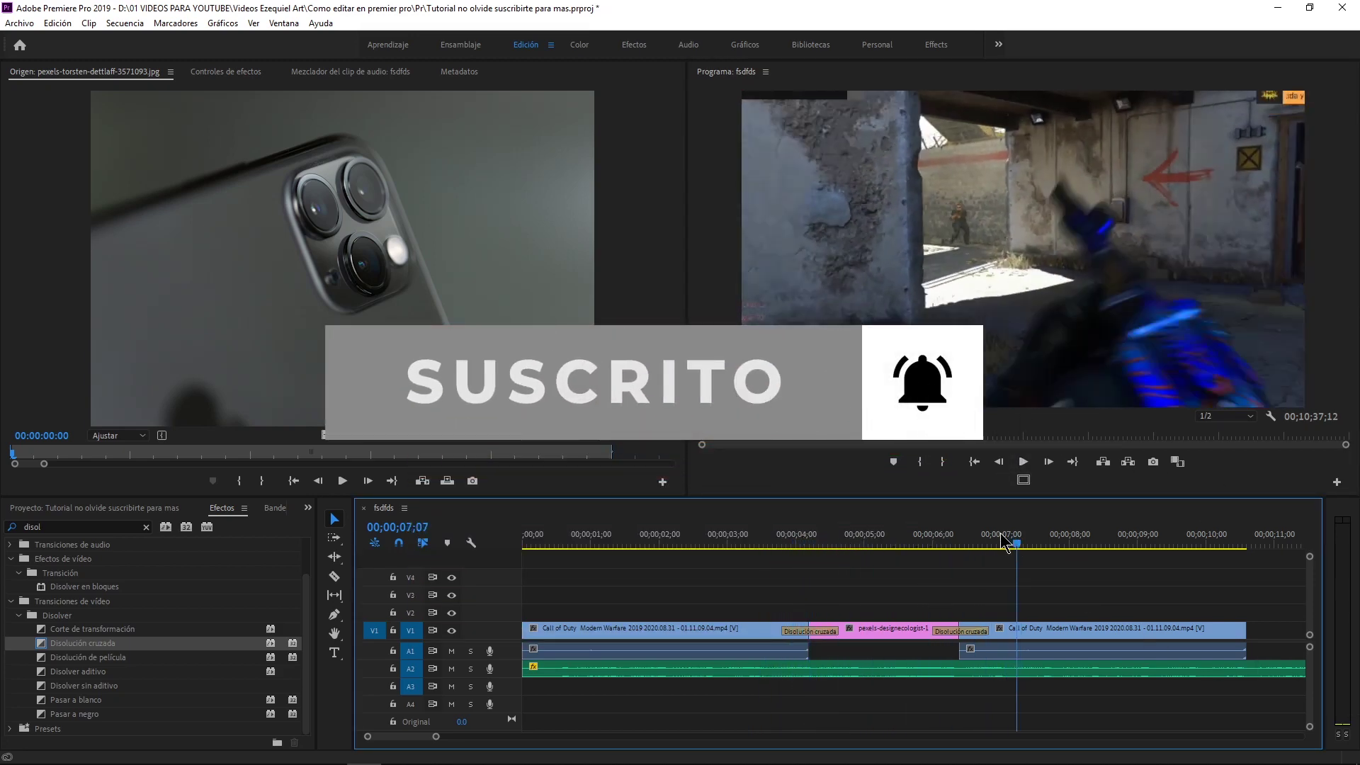
left_click_drag(995, 545, 742, 545)
key("space")
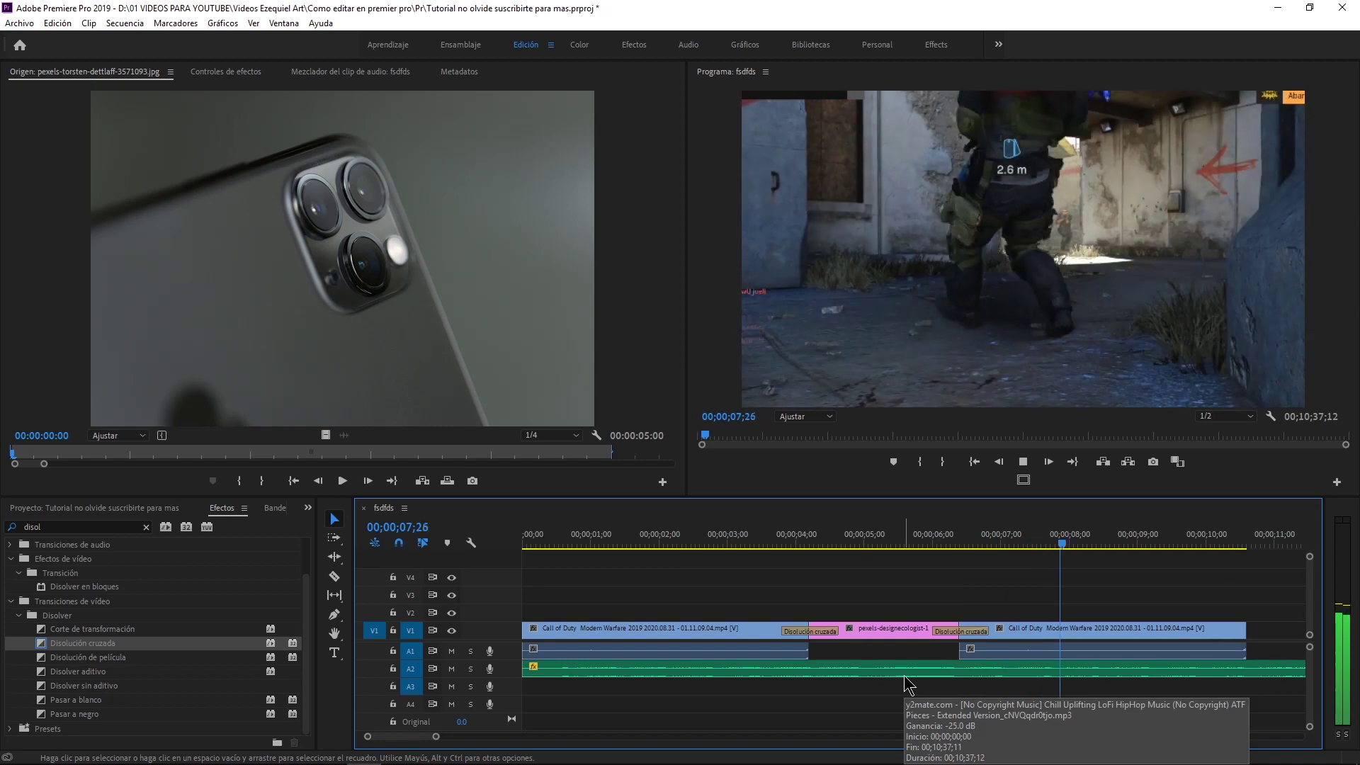
key("space")
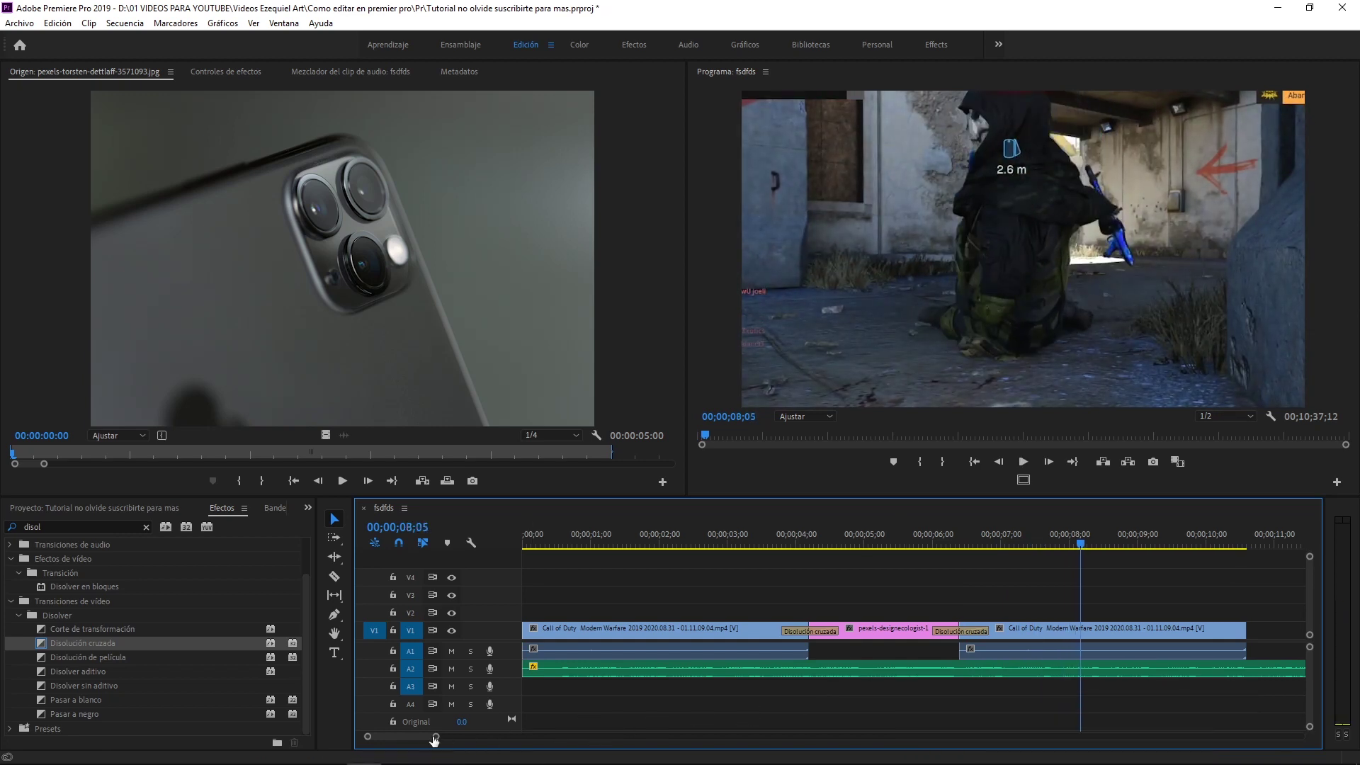
left_click_drag(435, 736, 542, 737)
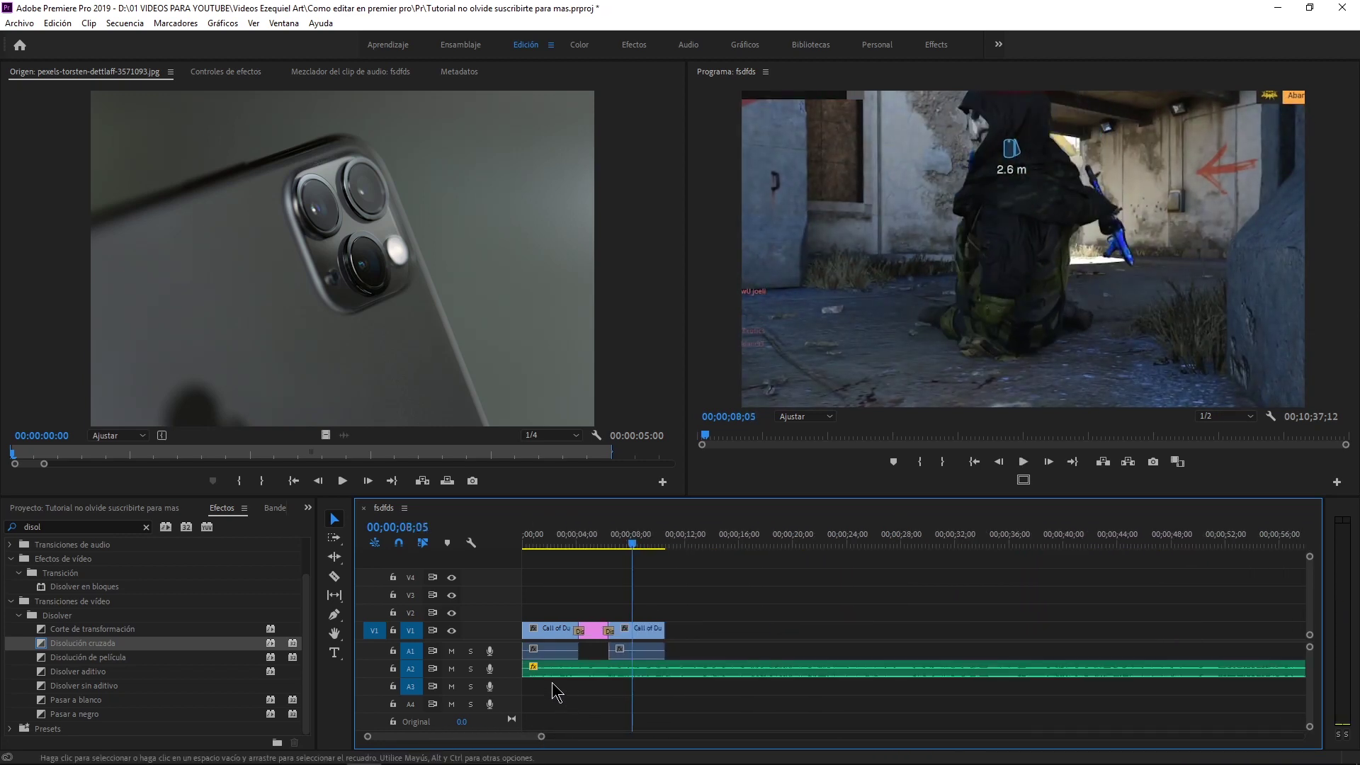
Add a Pasar a negro fade to the end of the last gameplay clip.
left_click(82, 700)
left_click(71, 714)
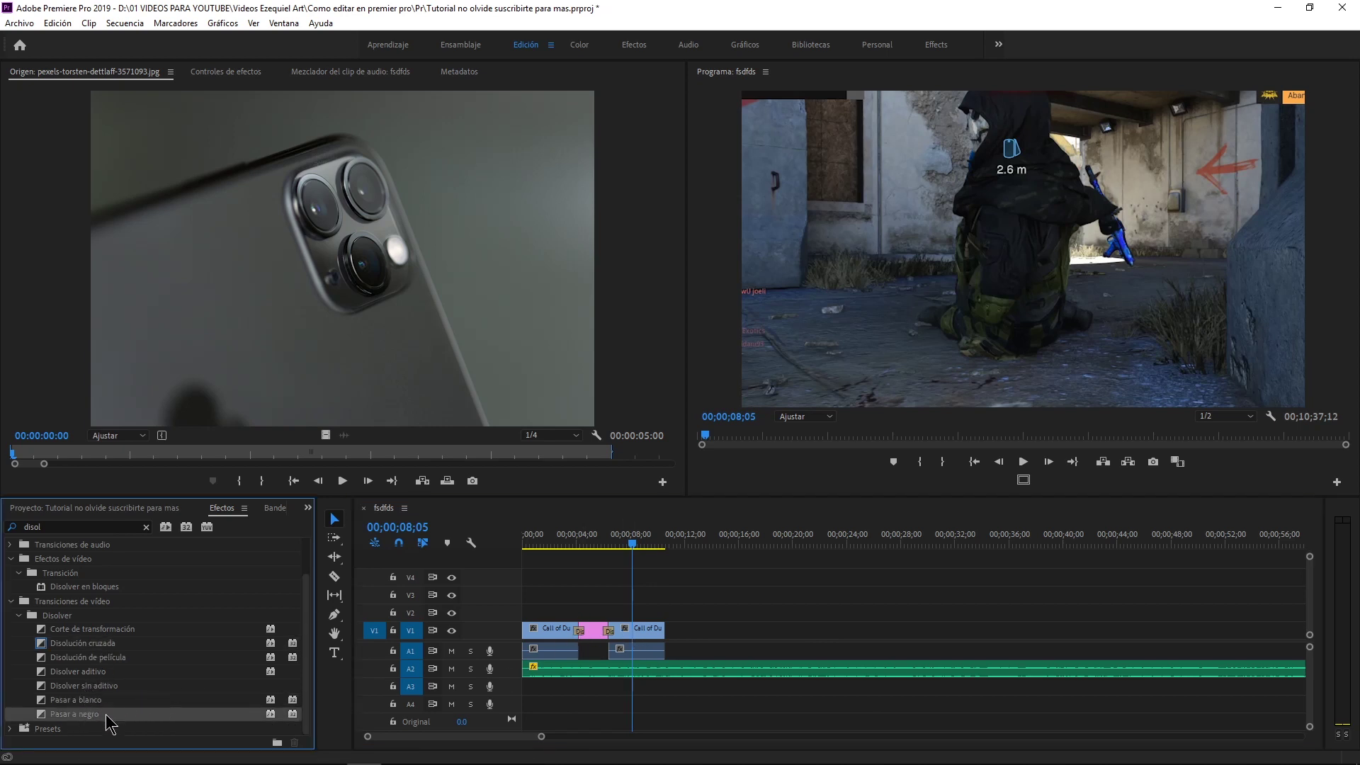
left_click_drag(89, 715, 662, 631)
left_click_drag(631, 547, 665, 550)
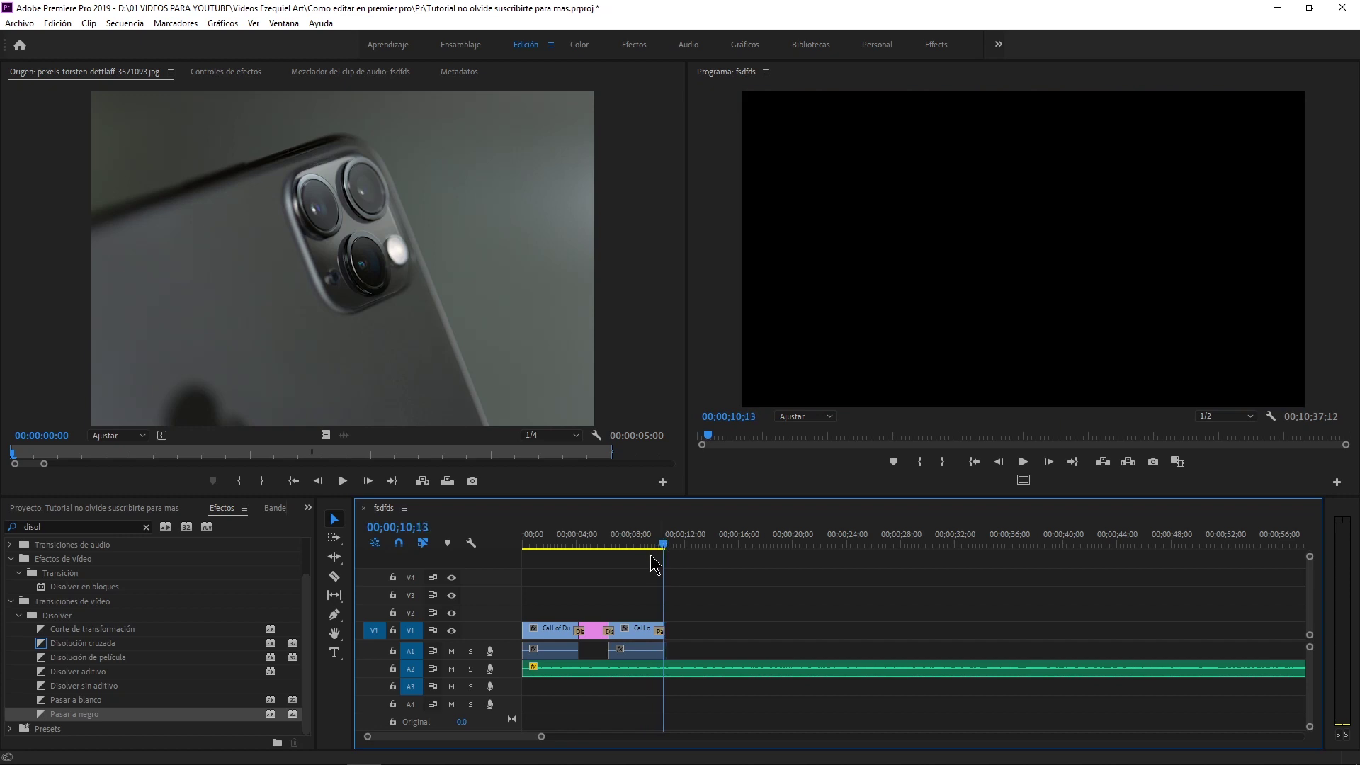
Look over the other dissolve transitions, then clear the 'disol' Effects search.
left_click(77, 692)
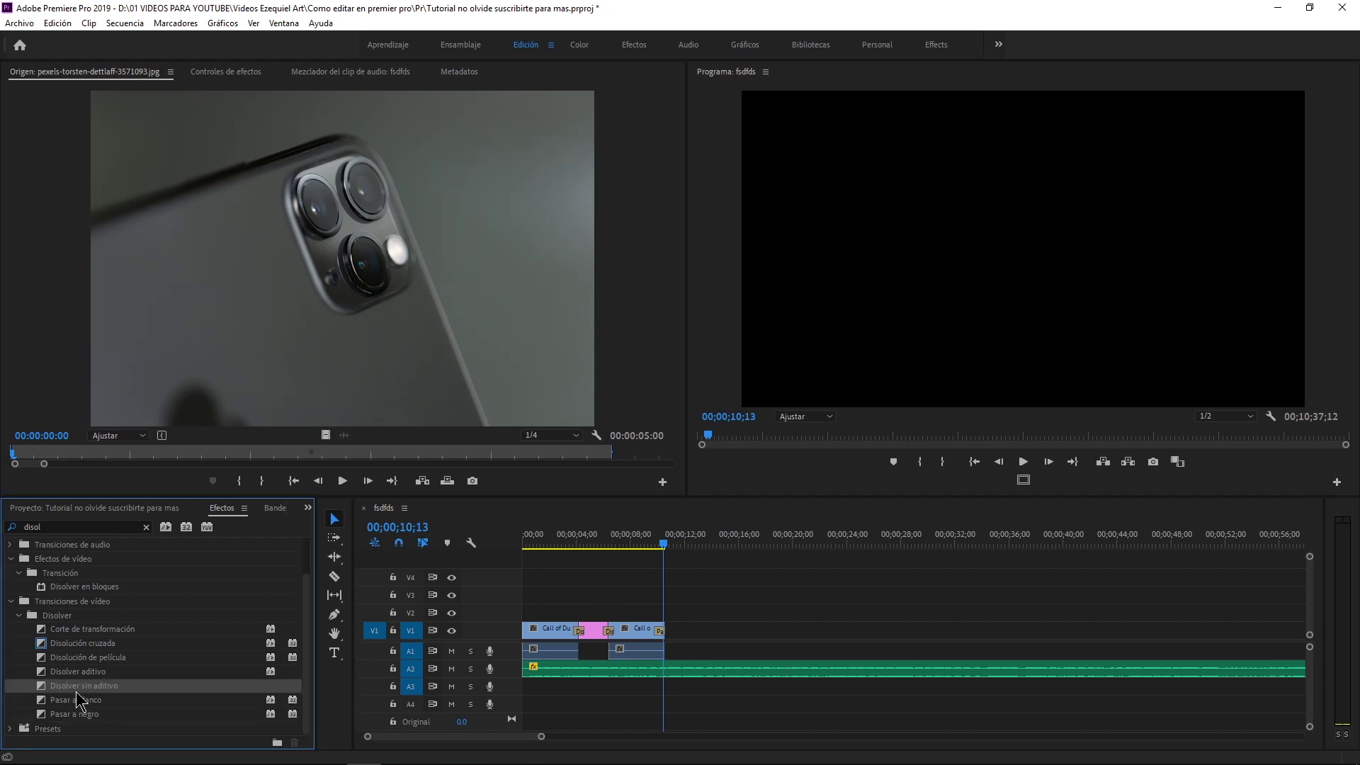
left_click(85, 673)
left_click(100, 628)
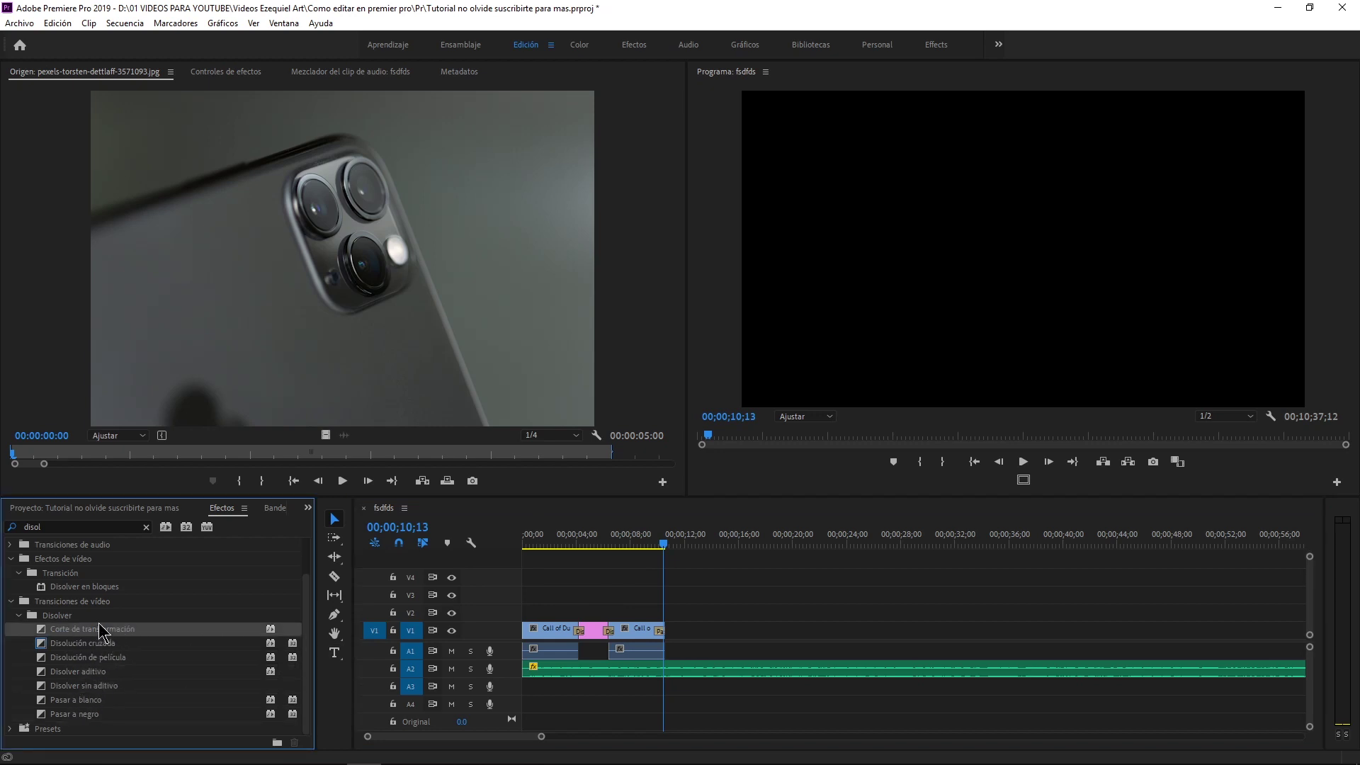
left_click(84, 602)
left_click(146, 527)
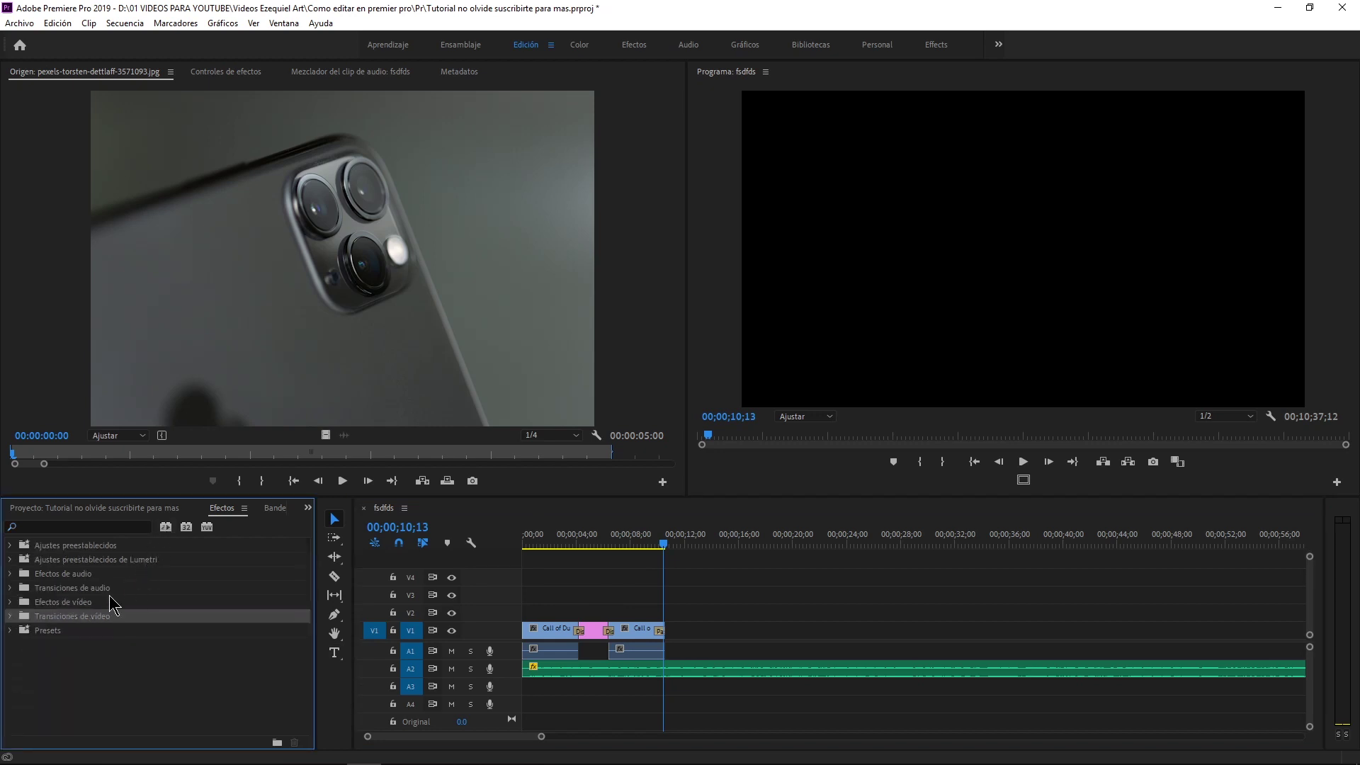
Replace the first cut's transition with a Barrido wipe and scrub to preview it.
left_click(15, 616)
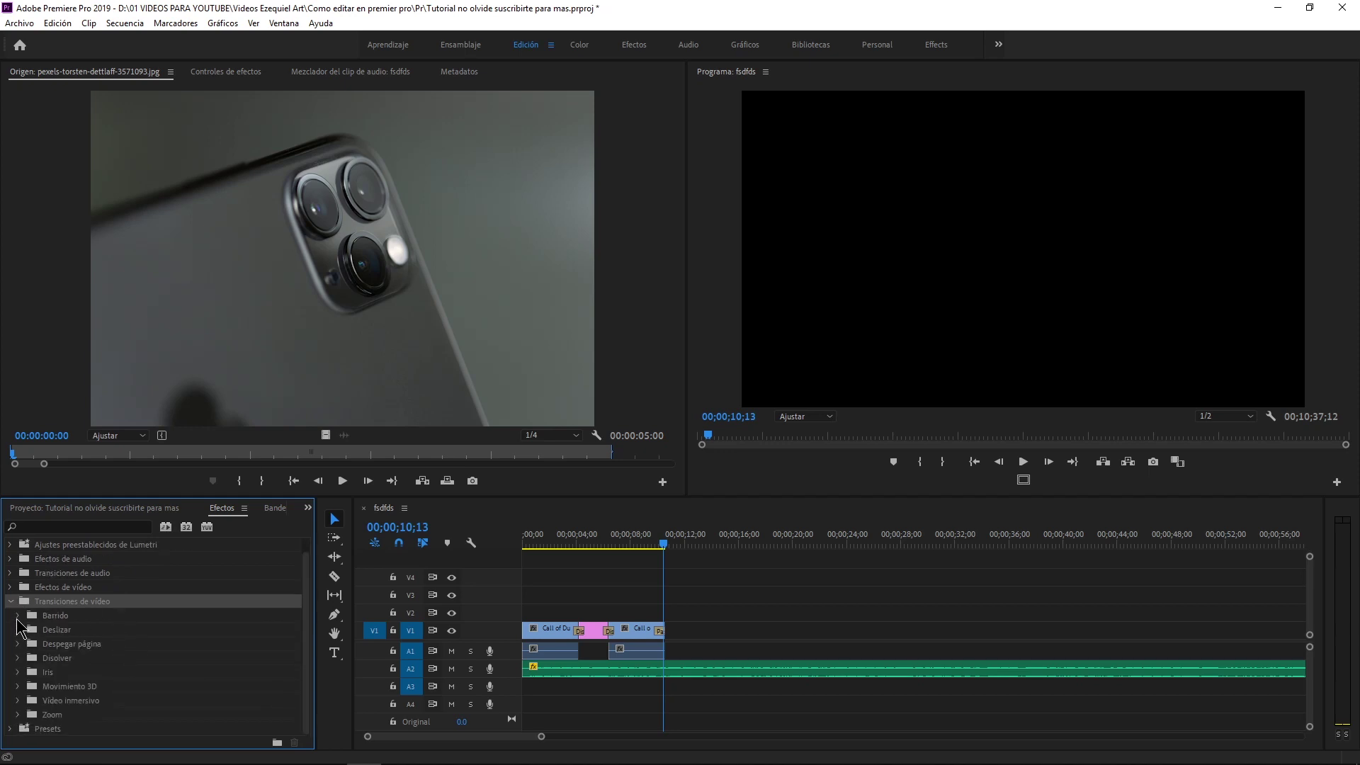
left_click(17, 616)
left_click(68, 631)
scroll(131, 648, "down", 1)
left_click(579, 631)
key("Delete")
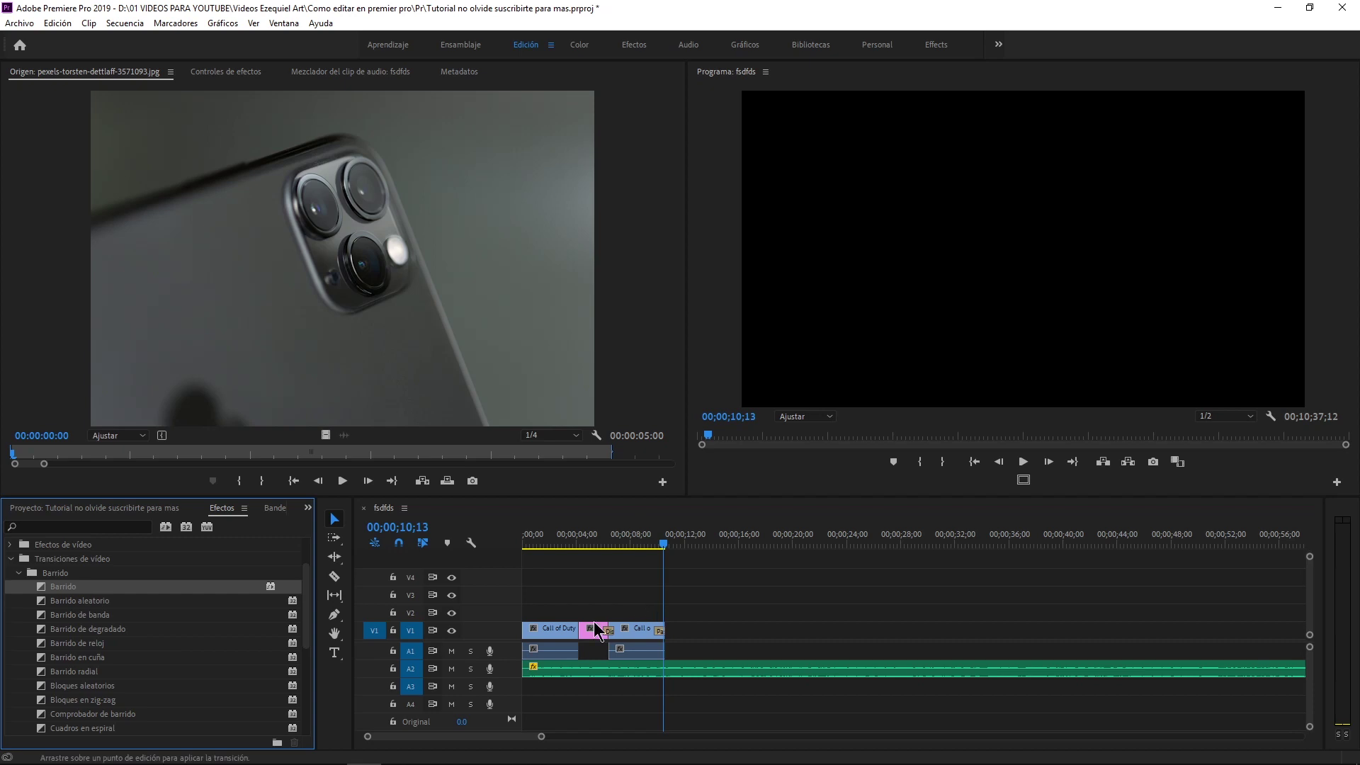
left_click_drag(71, 594, 579, 630)
left_click(572, 542)
left_click_drag(576, 540, 596, 546)
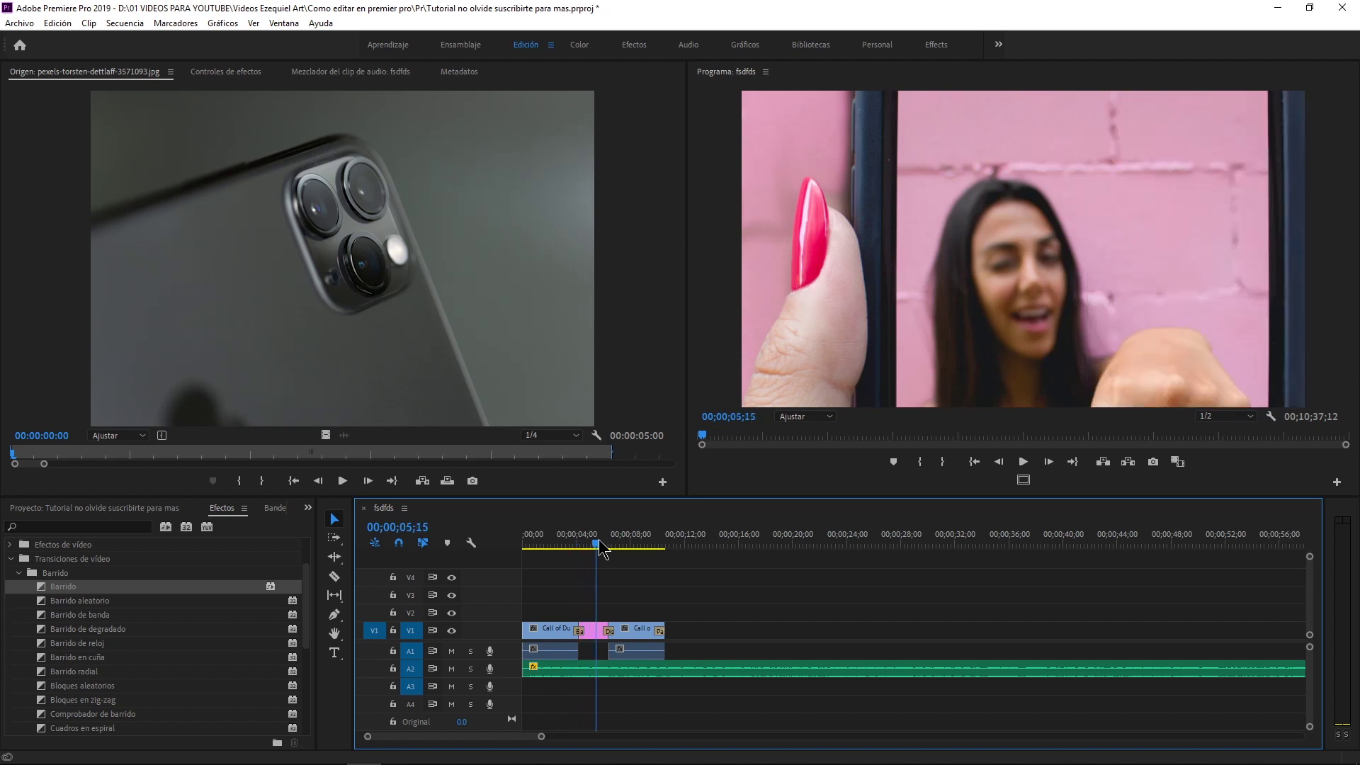
Swap the Barrido for a Barrido de degradado with default settings and scrub to preview it.
scroll(124, 655, "down", 1)
left_click(581, 630)
key("Delete")
scroll(128, 602, "up", 1)
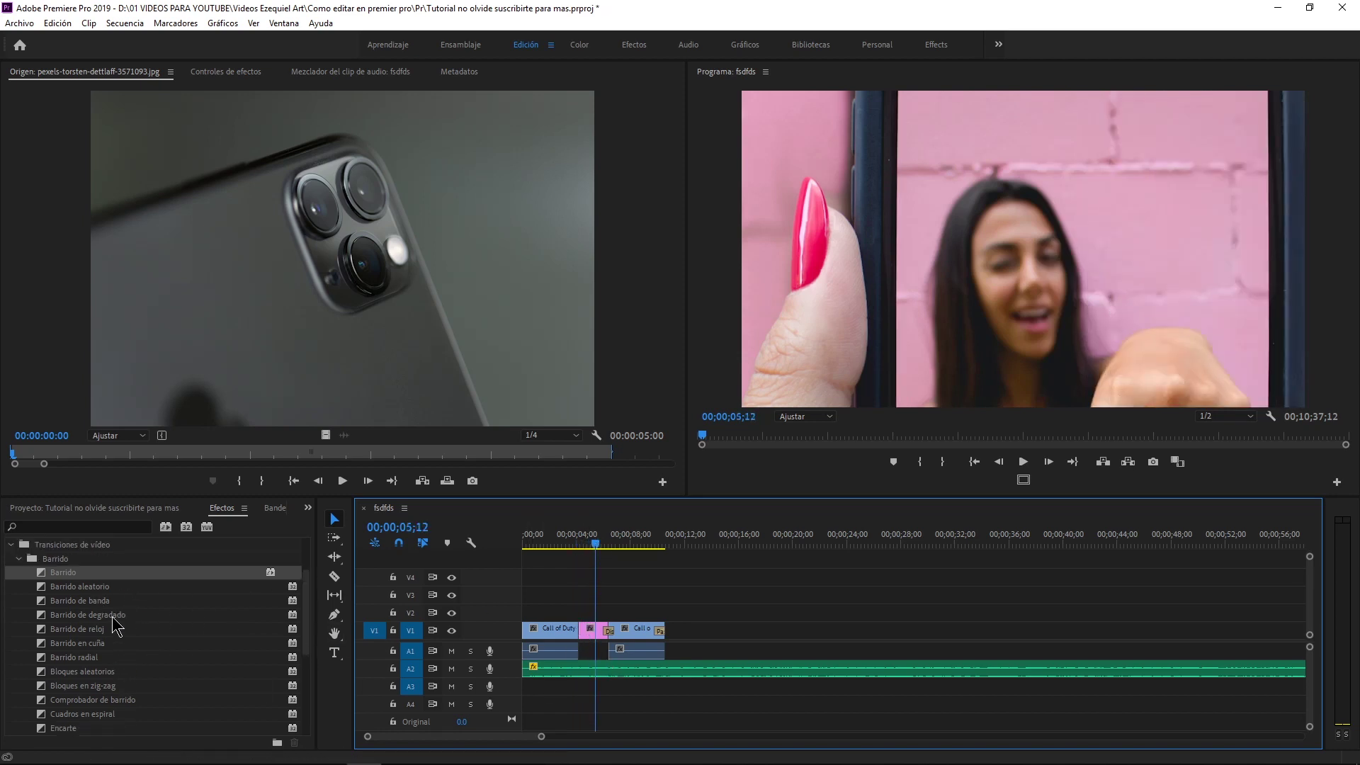
left_click_drag(113, 616, 587, 642)
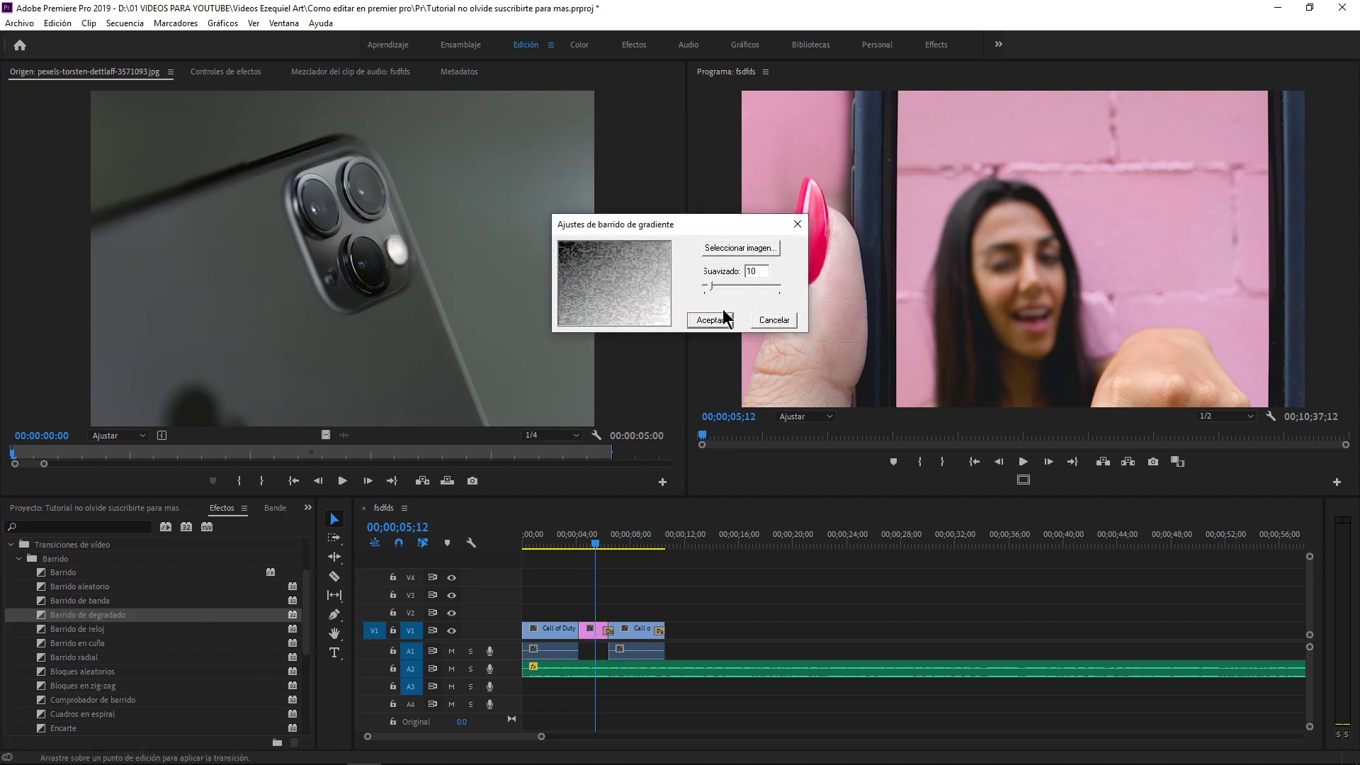
left_click(722, 320)
left_click(574, 544)
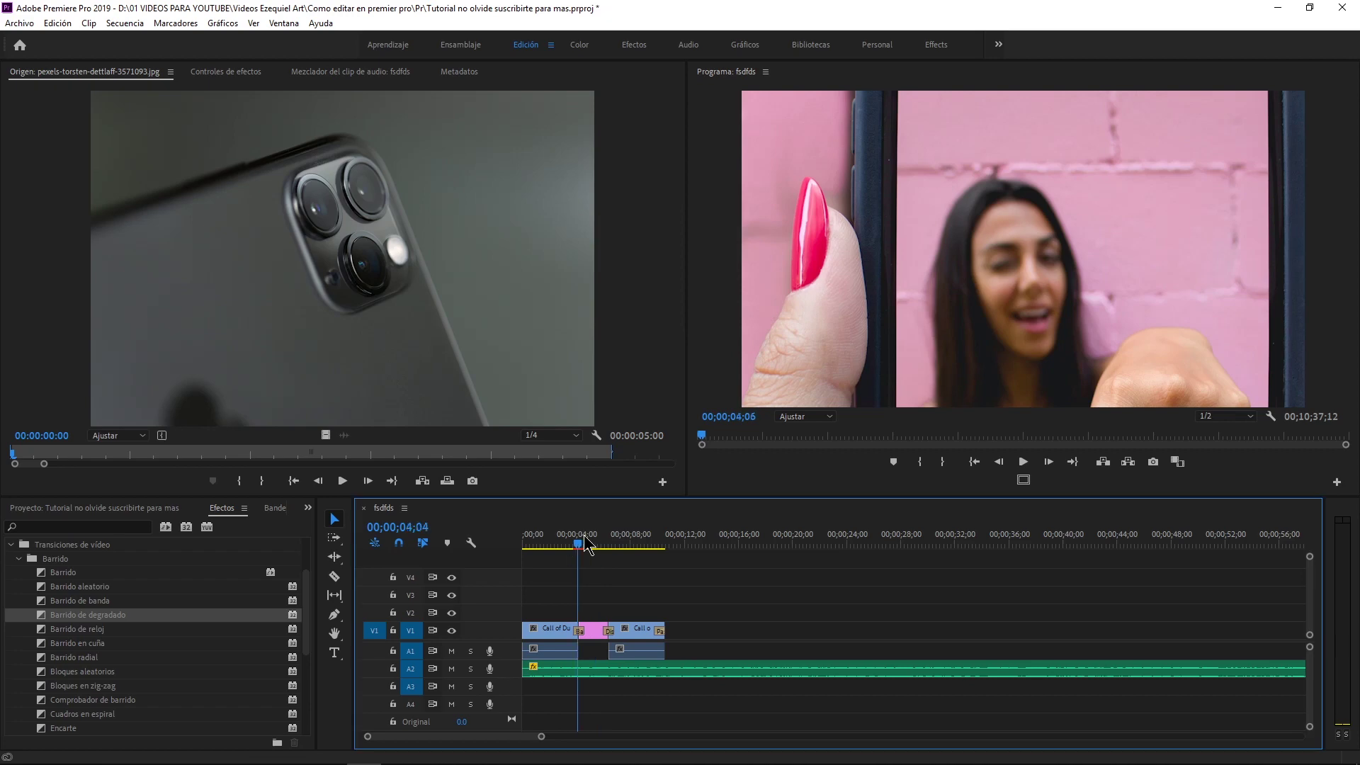
left_click_drag(573, 540, 577, 536)
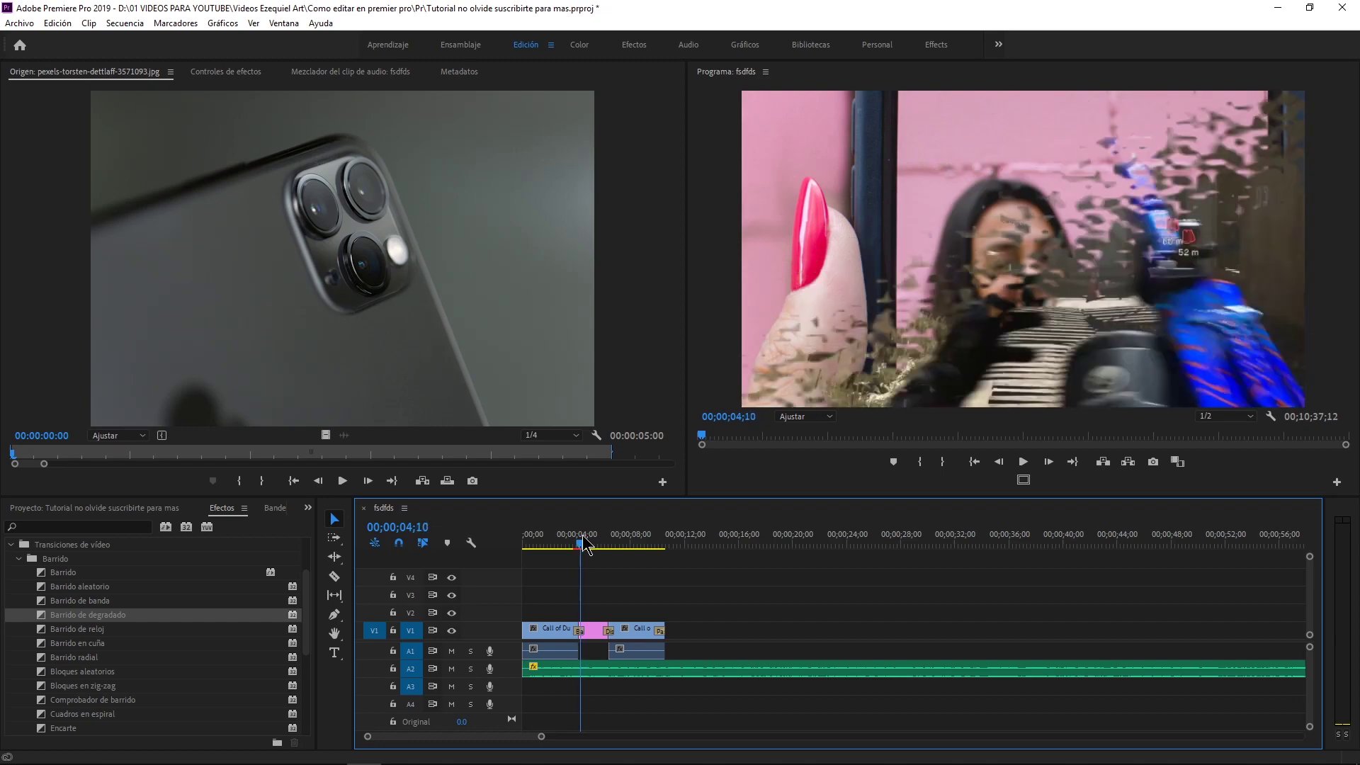
left_click_drag(579, 545, 585, 544)
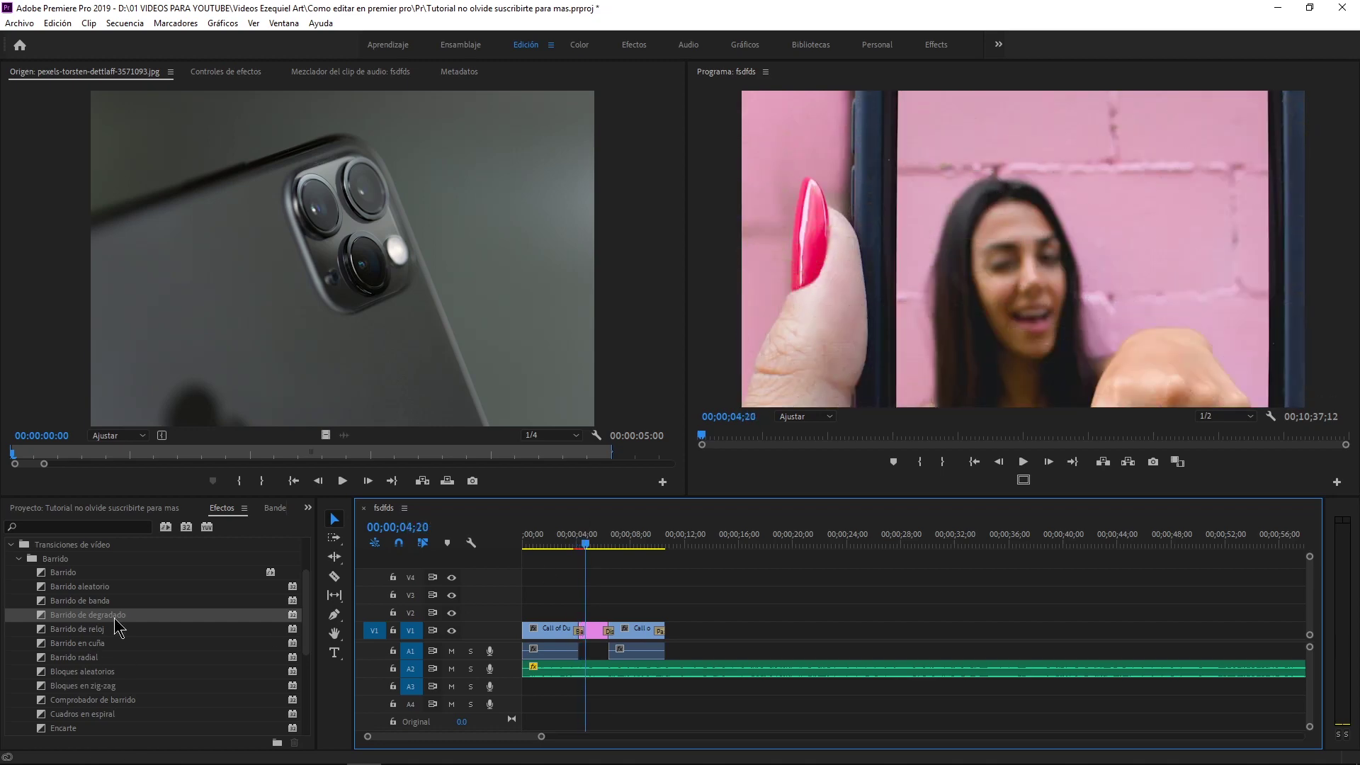
Undo to remove the trial transitions, leaving plain cuts around the pink still.
scroll(135, 691, "down", 3)
scroll(134, 669, "down", 3)
scroll(139, 657, "up", 1)
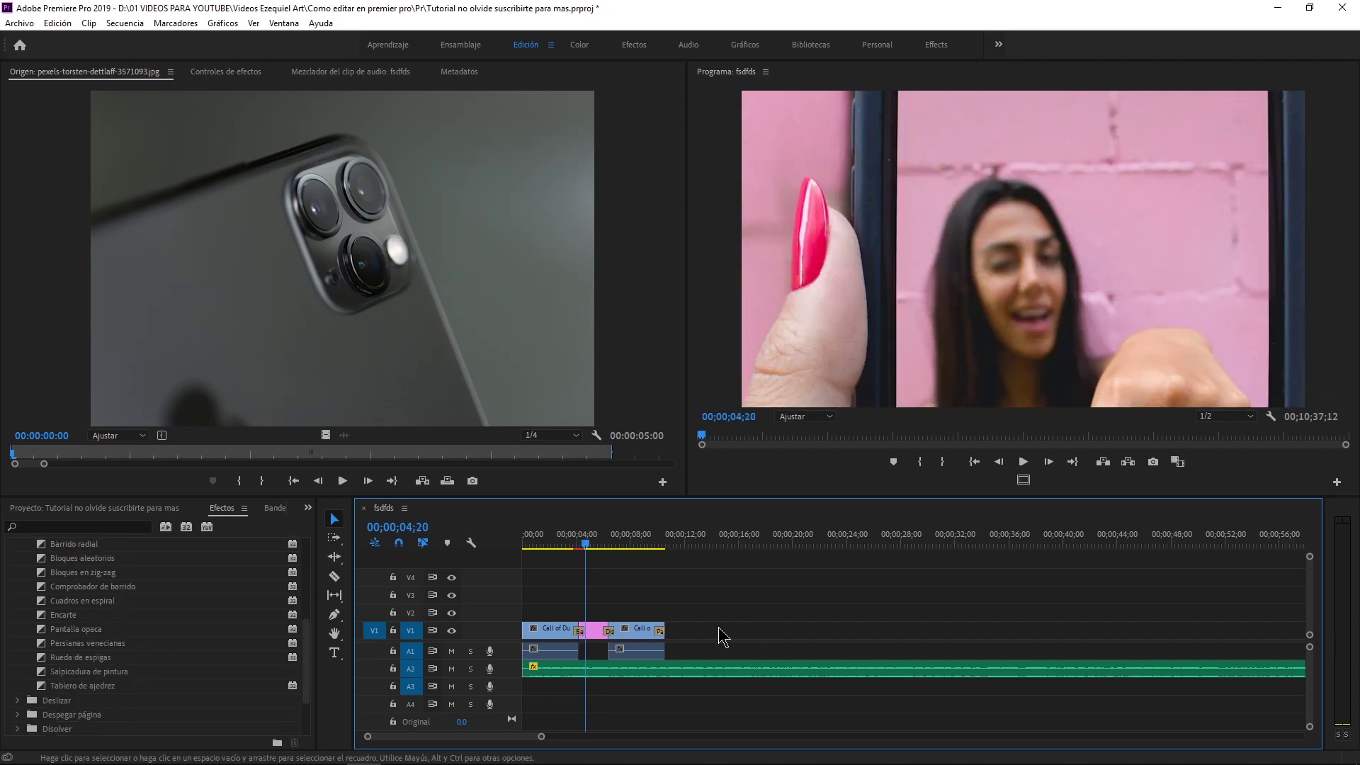
key("ctrl+z")
key("ctrl+z")
Check the tutorial checklist sticky note through '10. Exportar', then select the A2 music clip.
mouse_move(893, 757)
left_click(780, 750)
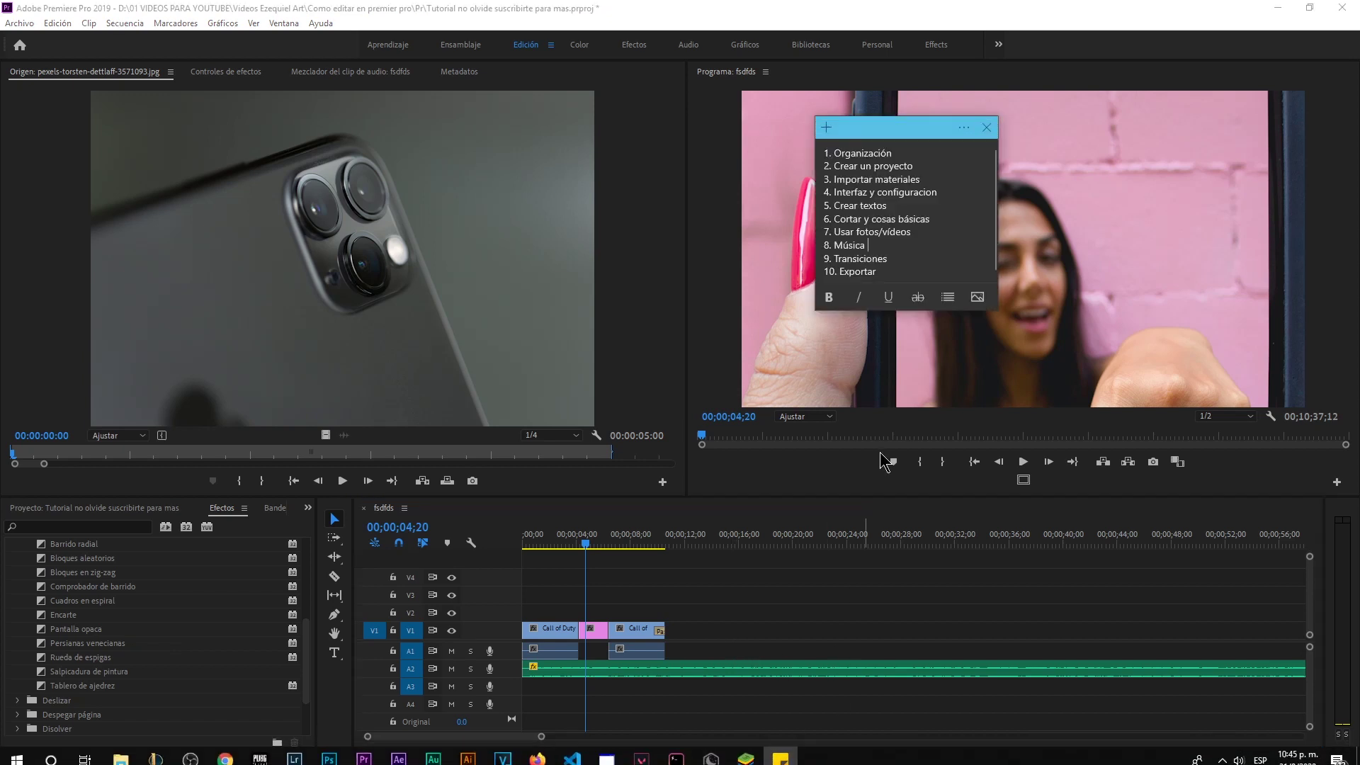
left_click(896, 271)
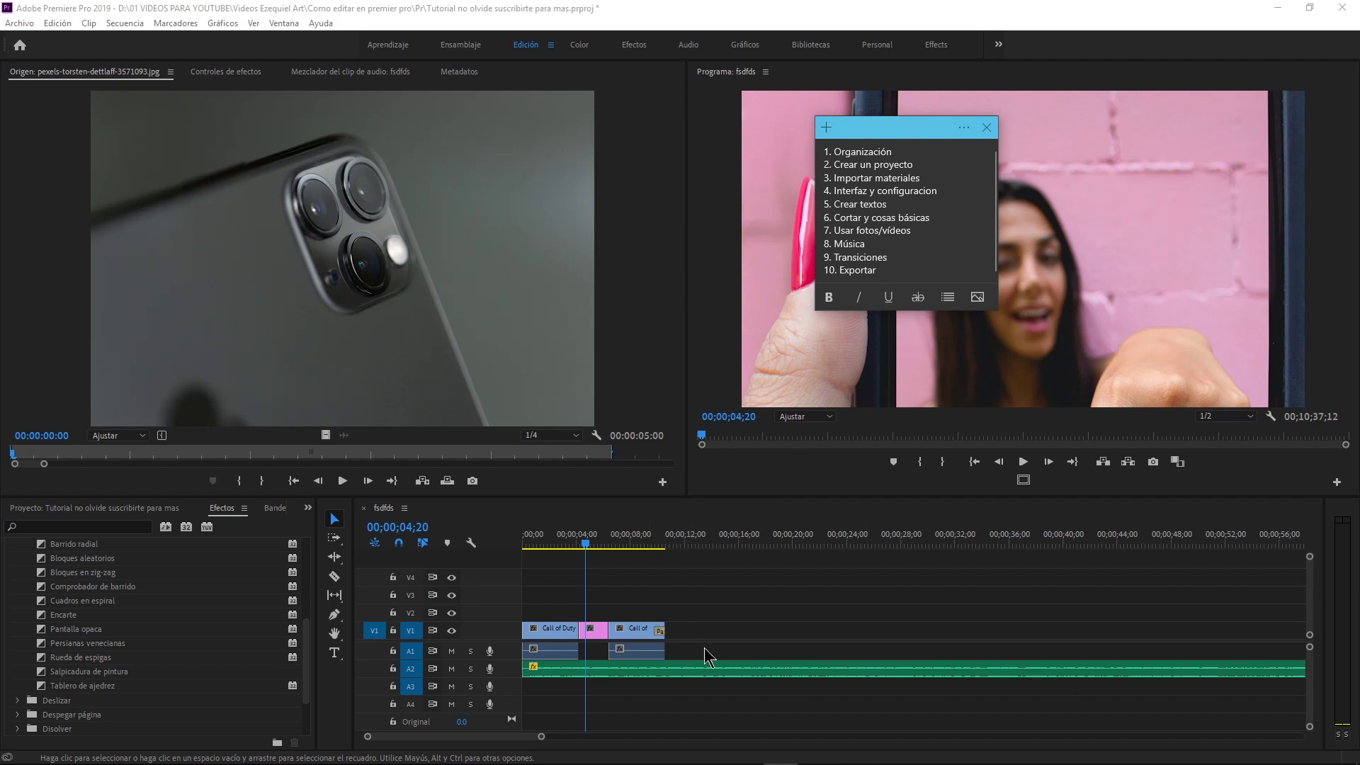
left_click(673, 669)
Razor-cut the A2 music where V1 ends, delete the excess, and reposition the remaining piece.
key("c")
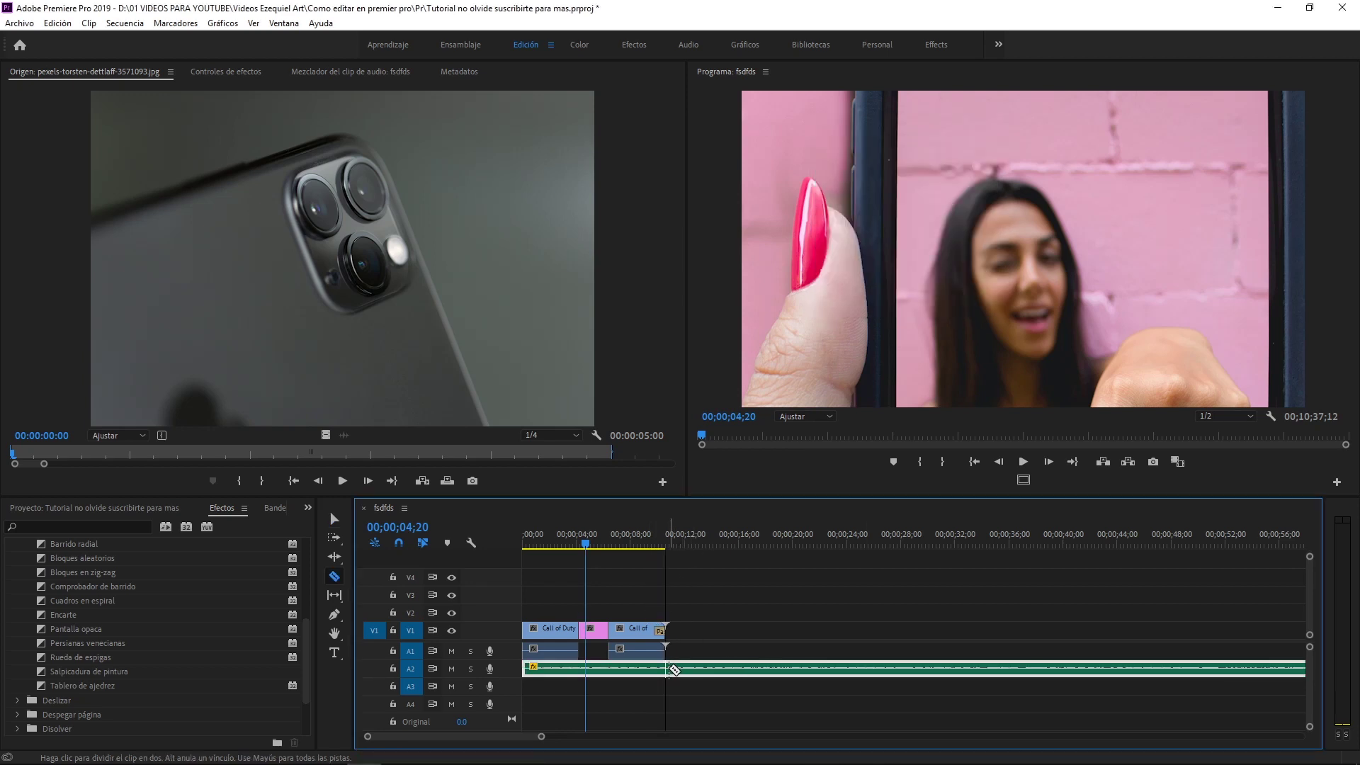
left_click(669, 669)
key("v")
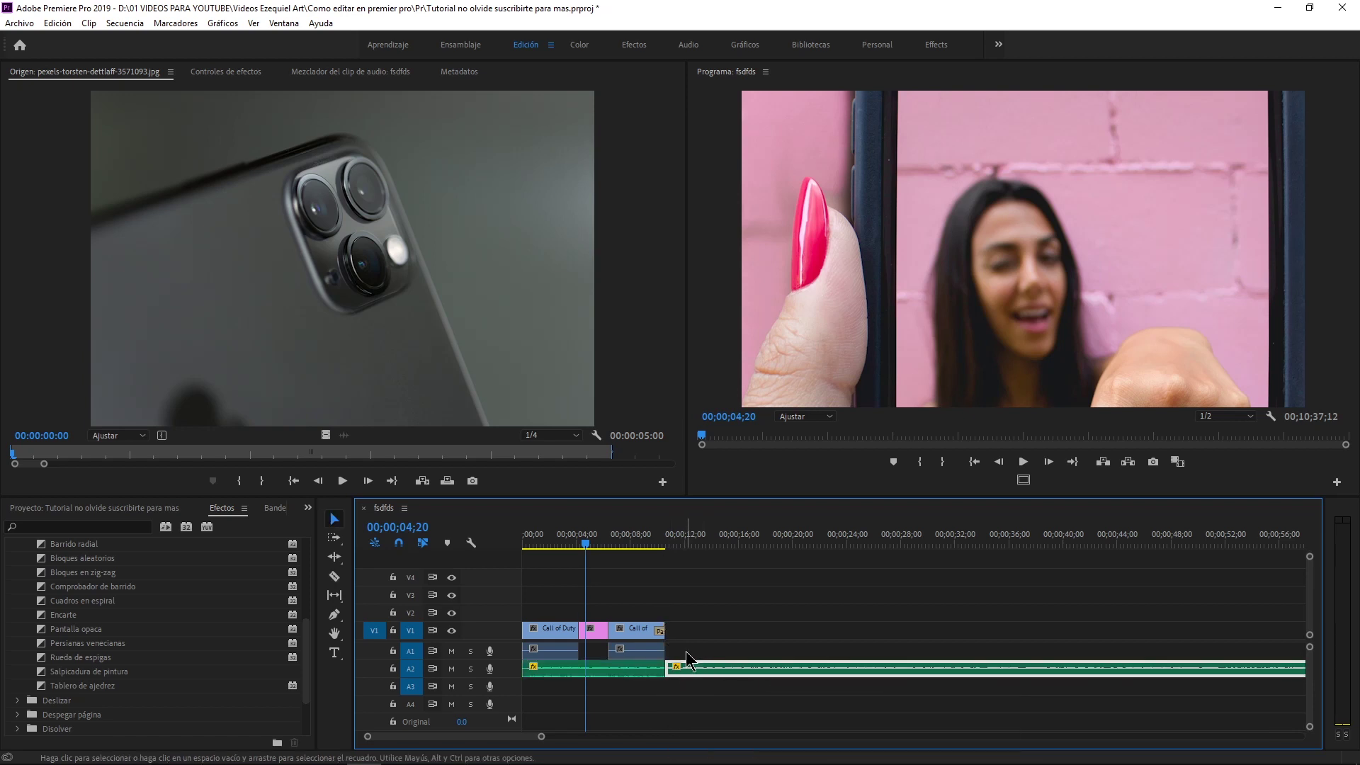
key("Delete")
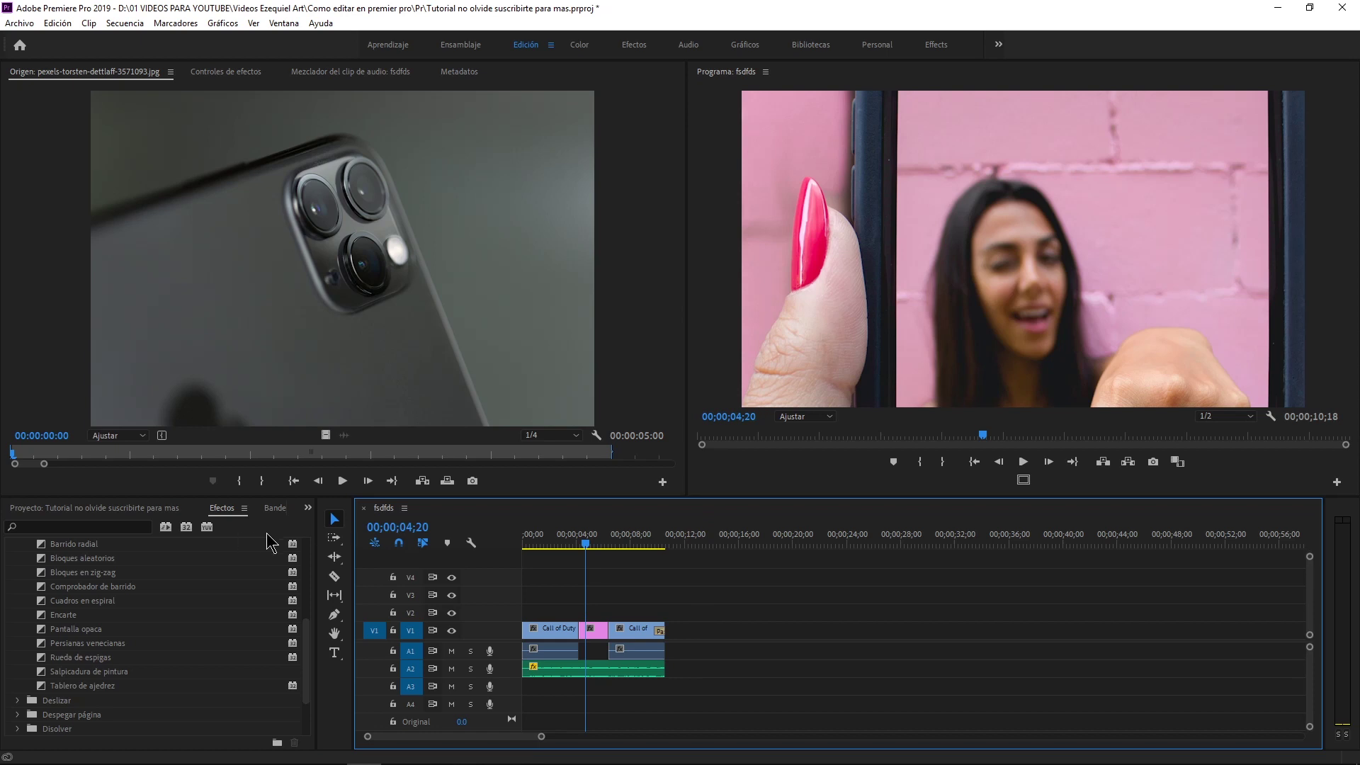
scroll(220, 540, "up", 1)
left_click_drag(575, 669, 718, 670)
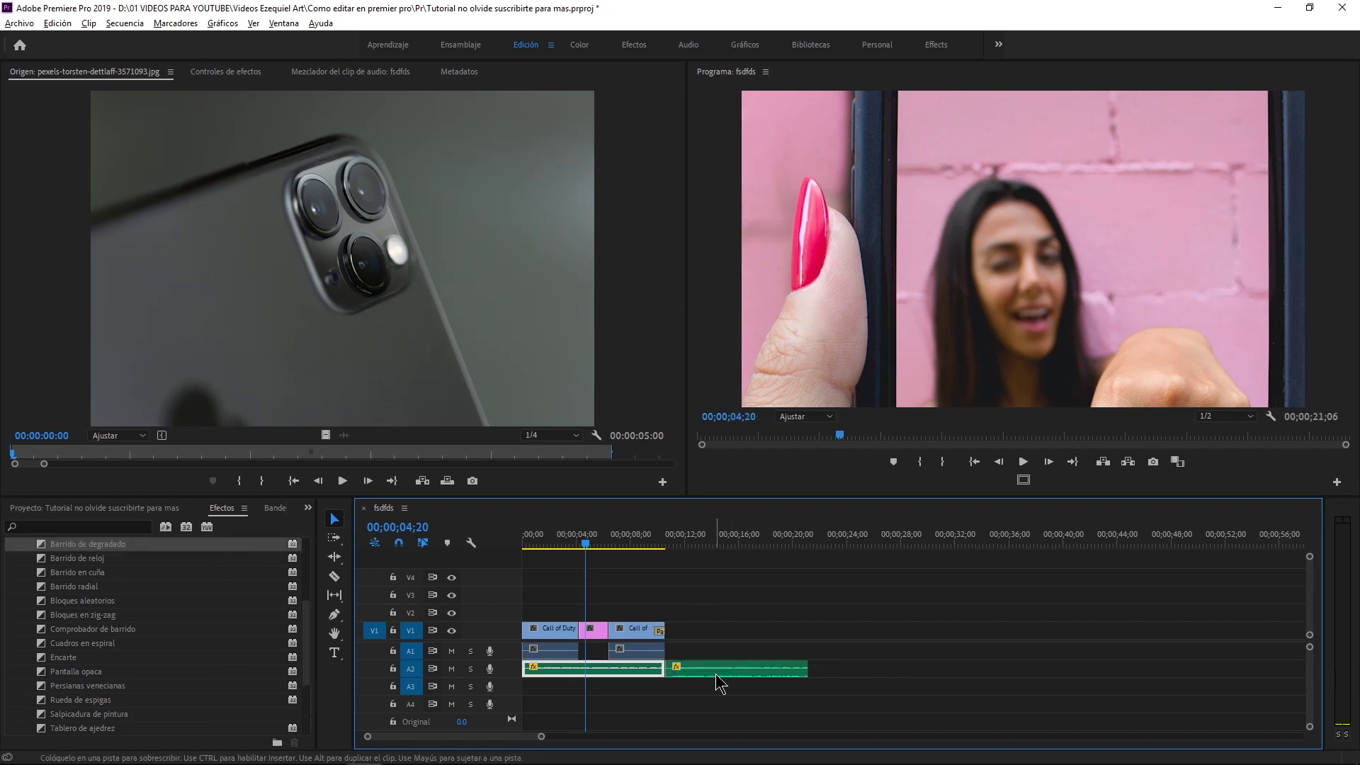
scroll(184, 592, "up", 2)
scroll(184, 592, "up", 2)
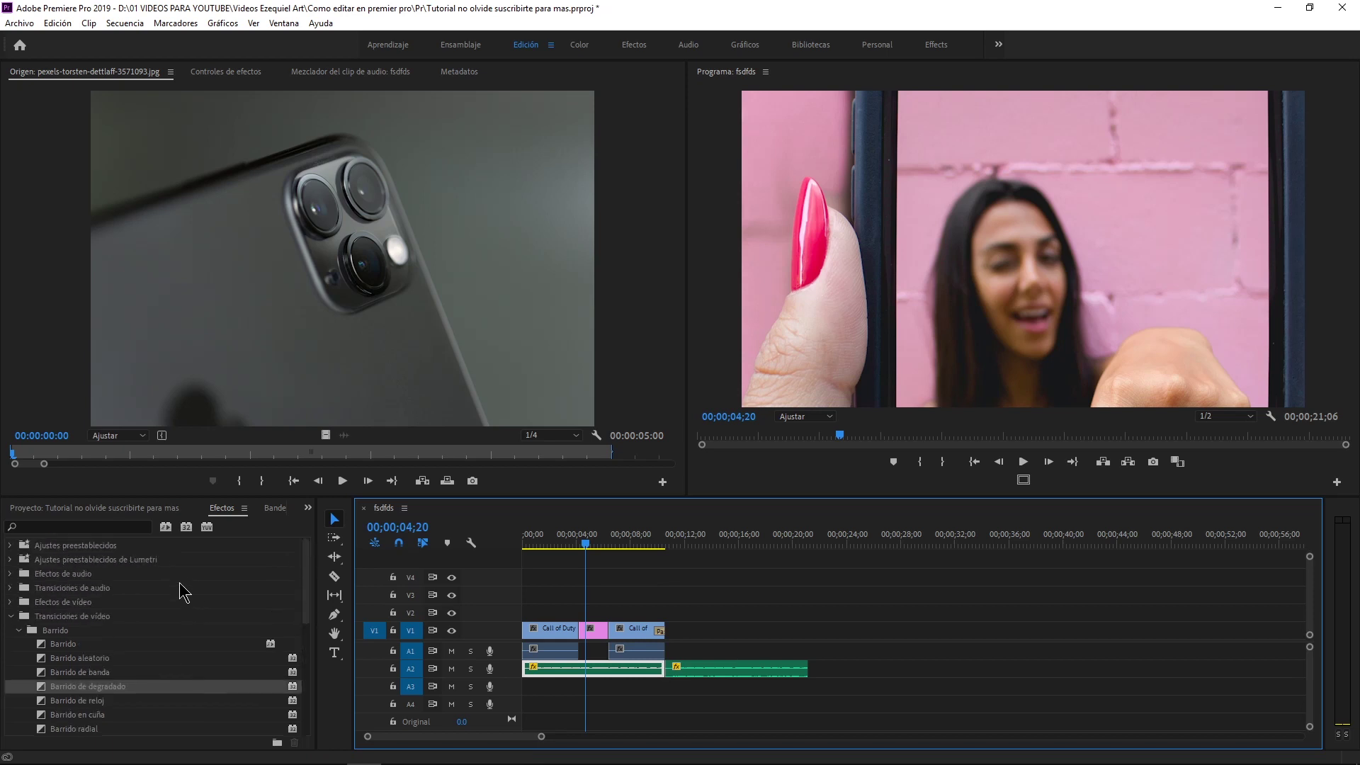
Search Effects for 'fundi' and apply Ganancia constante at the A2 music edit point.
left_click(124, 528)
type("fundi")
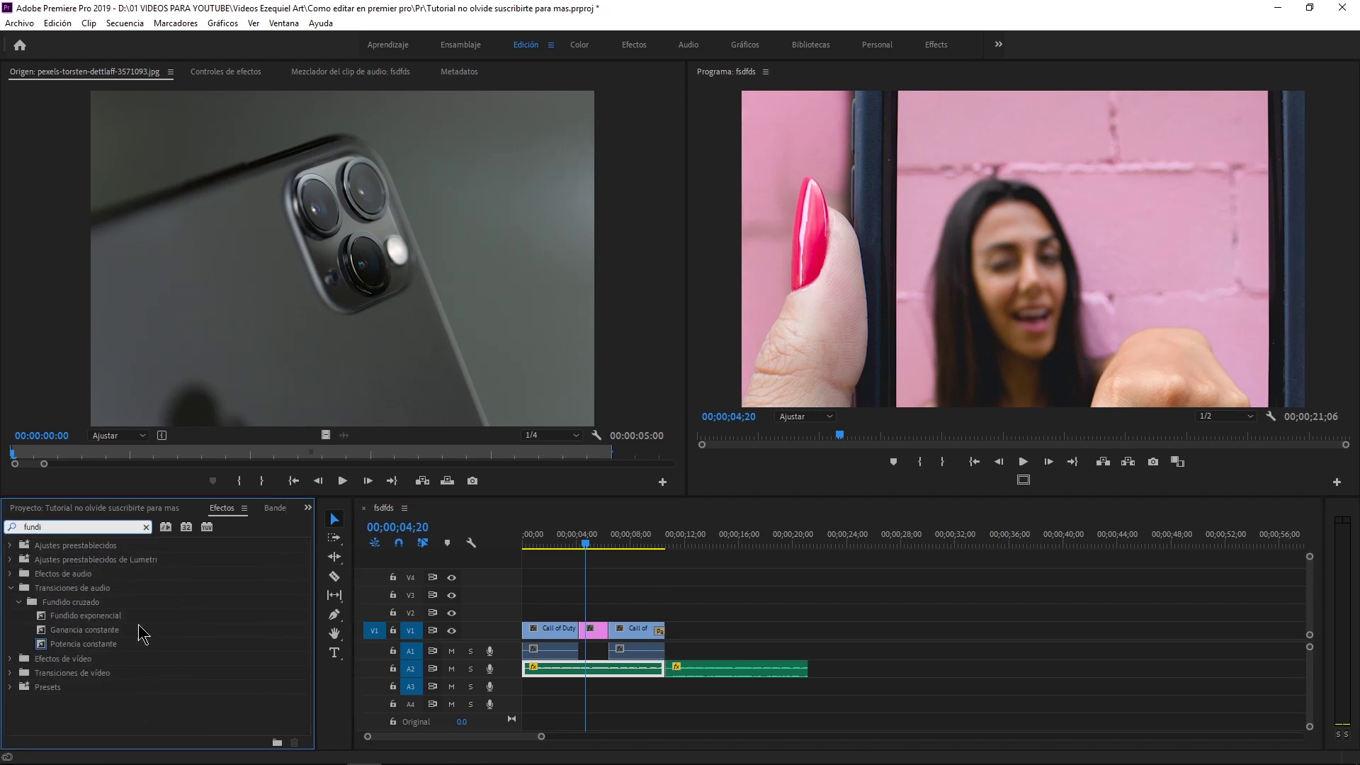
left_click(98, 632)
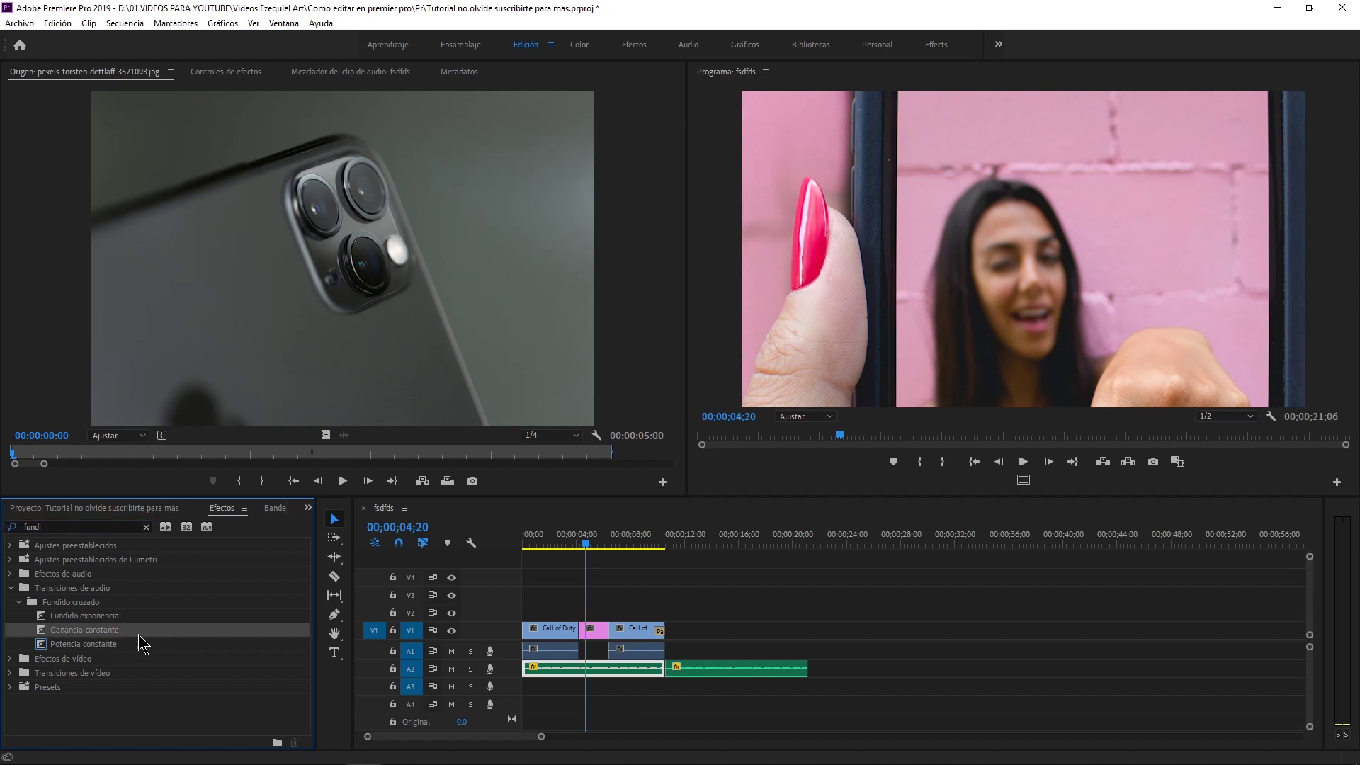
left_click_drag(93, 632, 585, 632)
left_click_drag(667, 671, 666, 669)
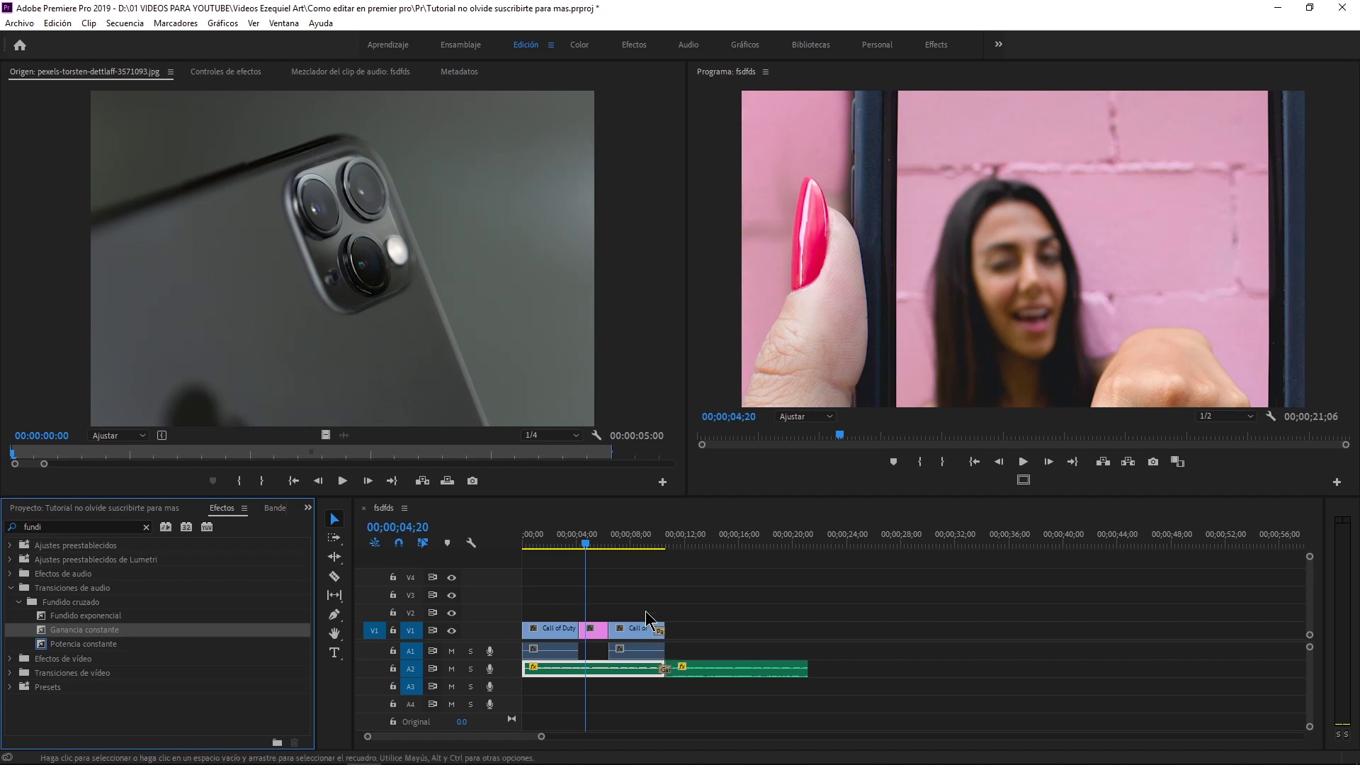
Play back across the music edit point from about 8–9 seconds to hear the crossfade.
left_click_drag(607, 564, 643, 551)
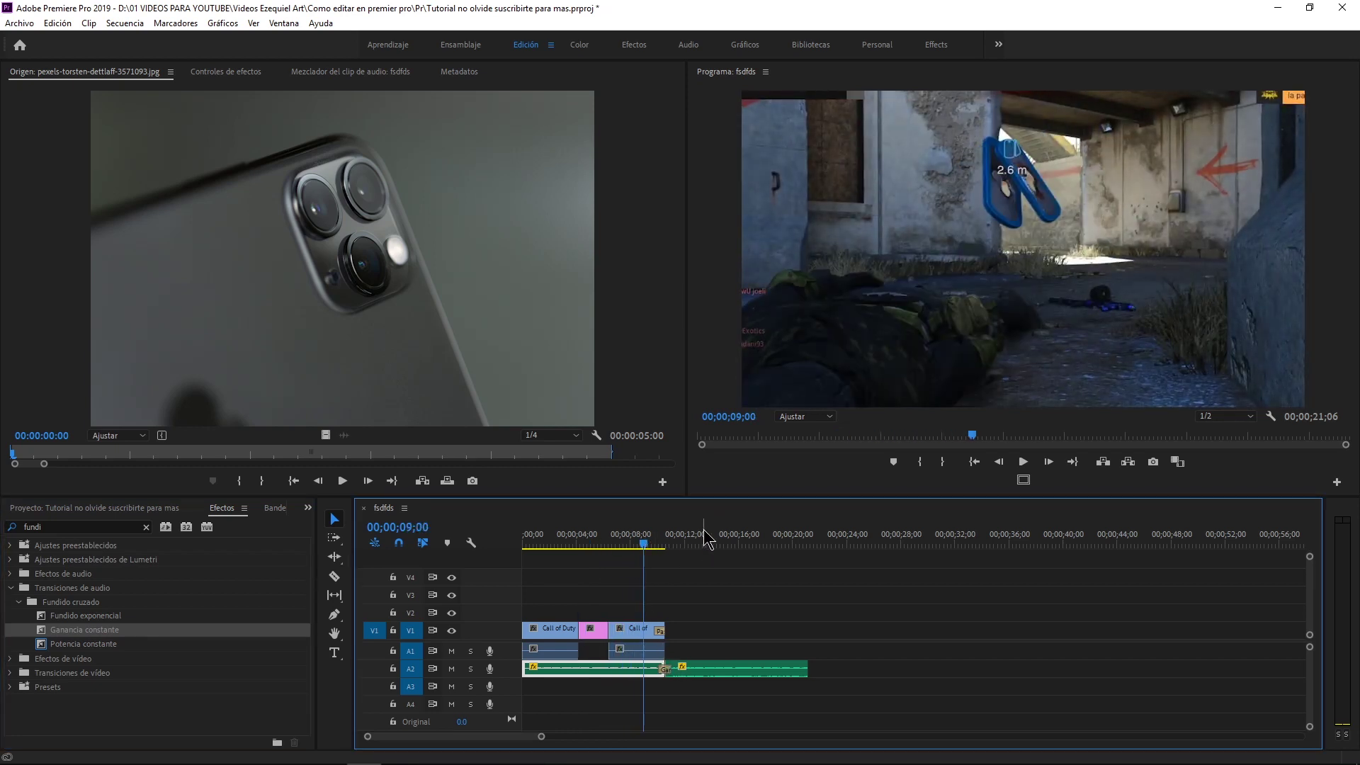
key("space")
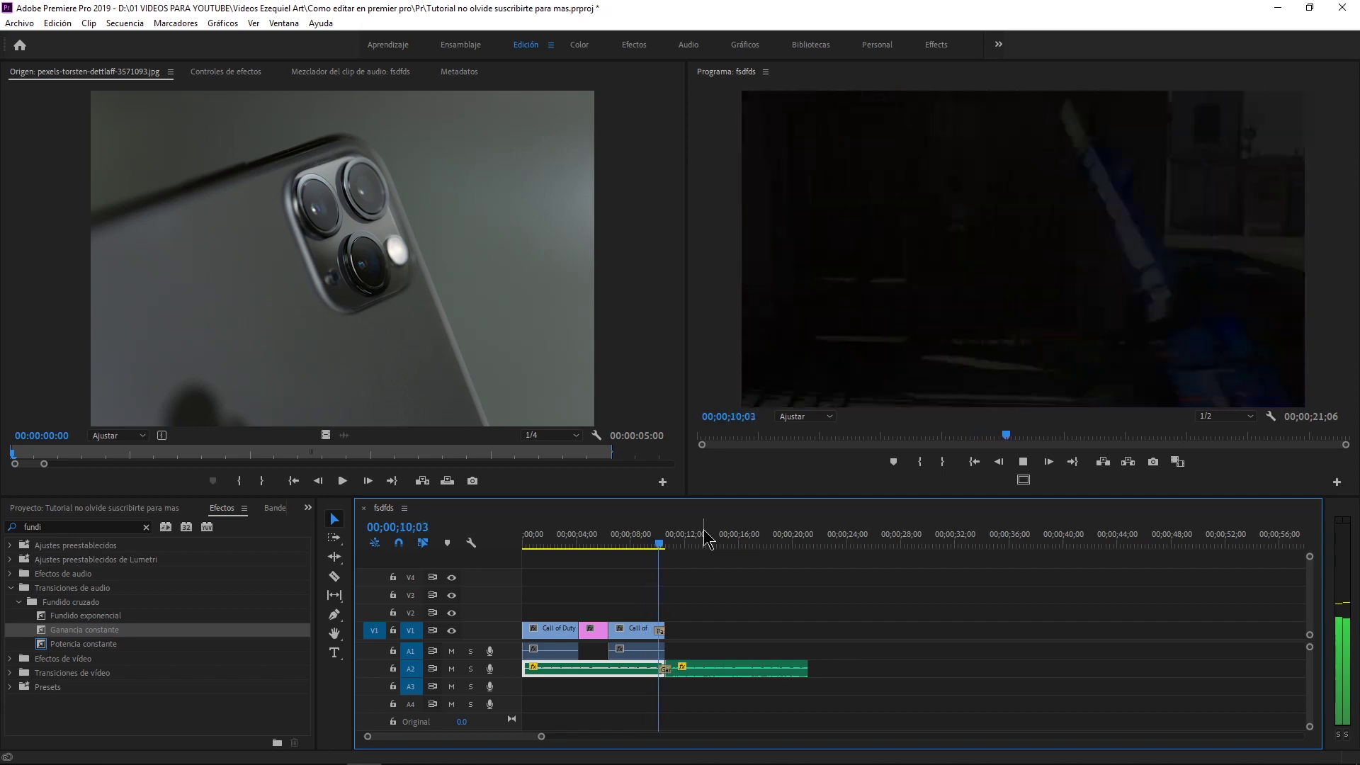
key("space")
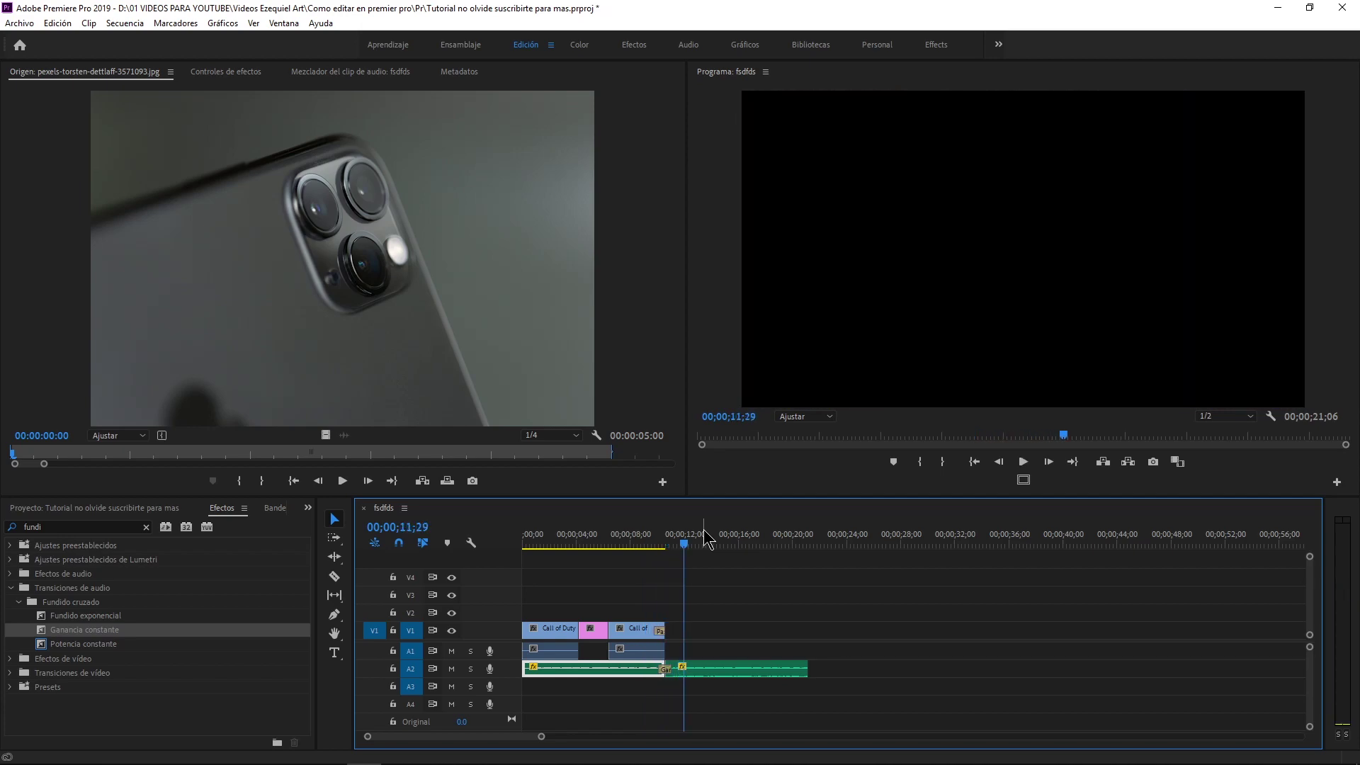
left_click_drag(693, 542, 653, 542)
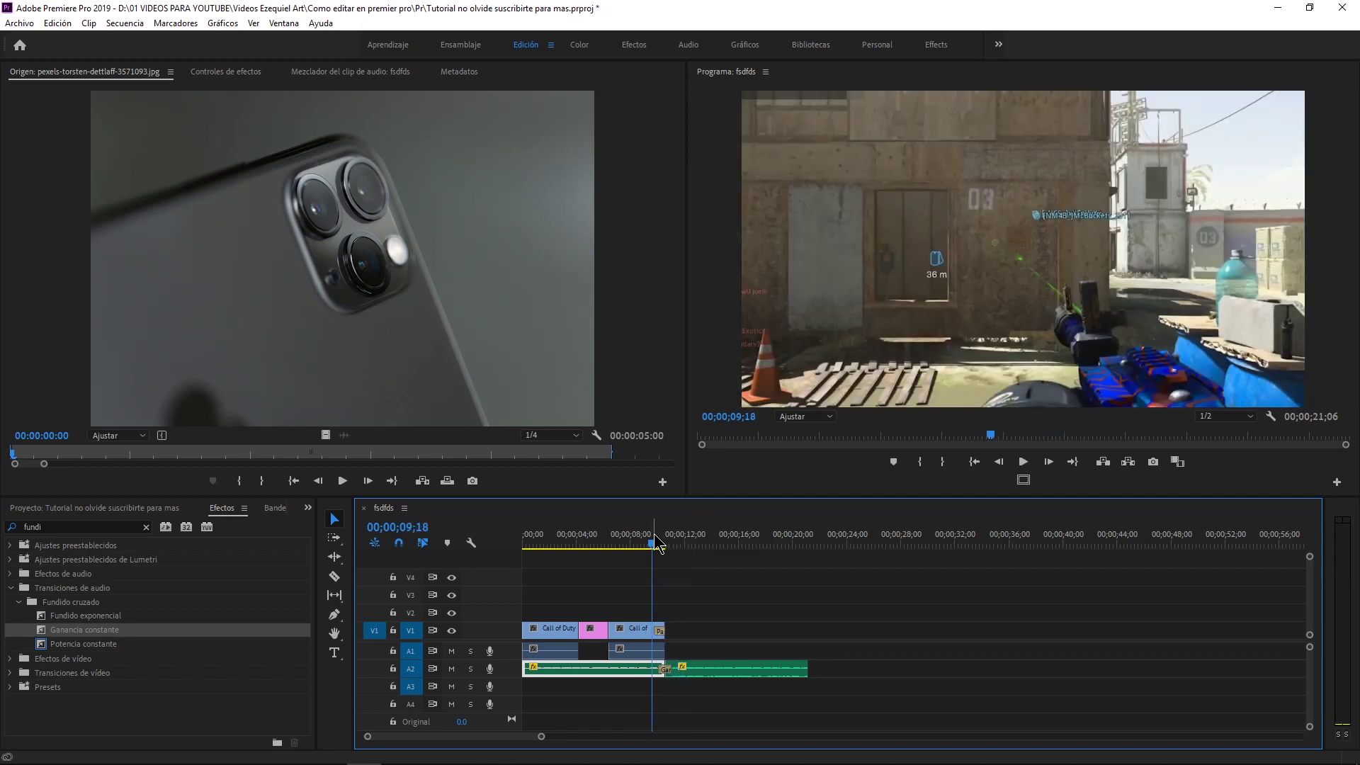
key("space")
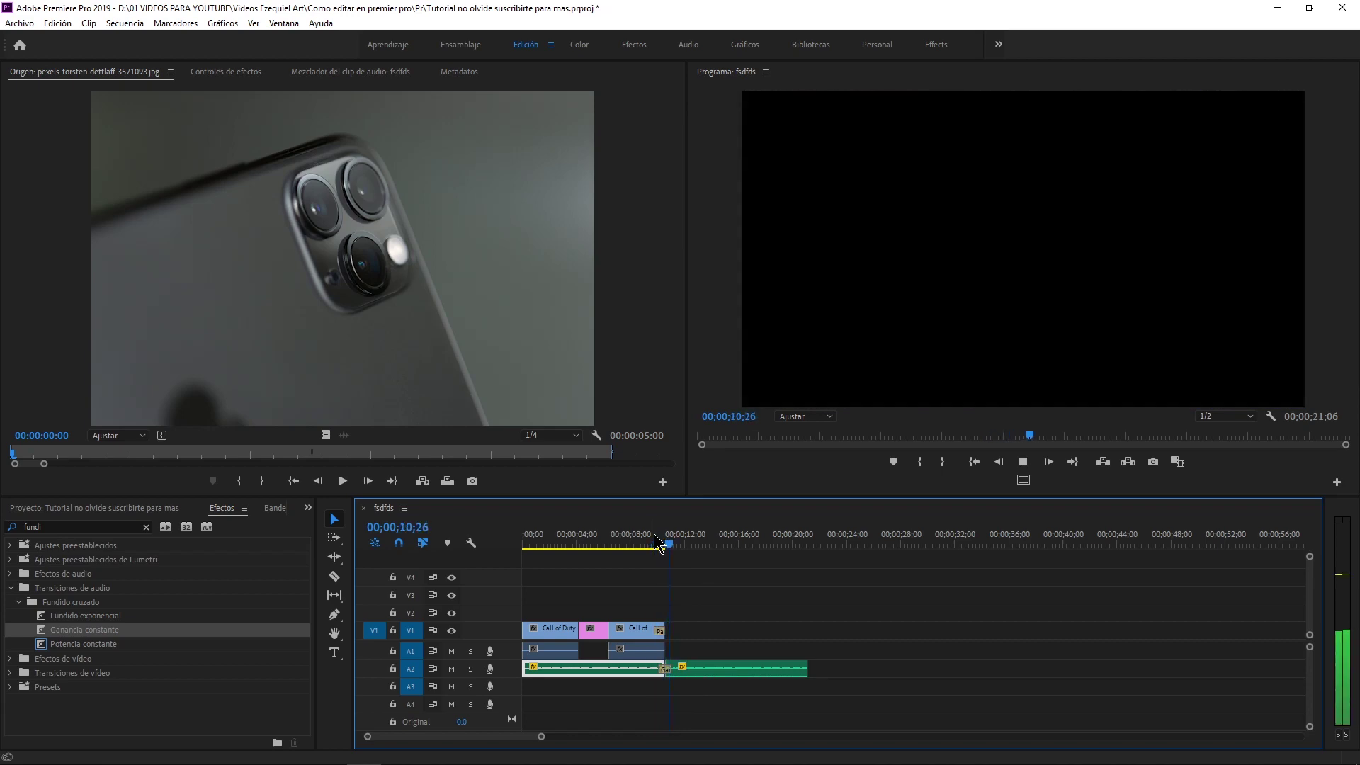
key("space")
left_click(636, 531)
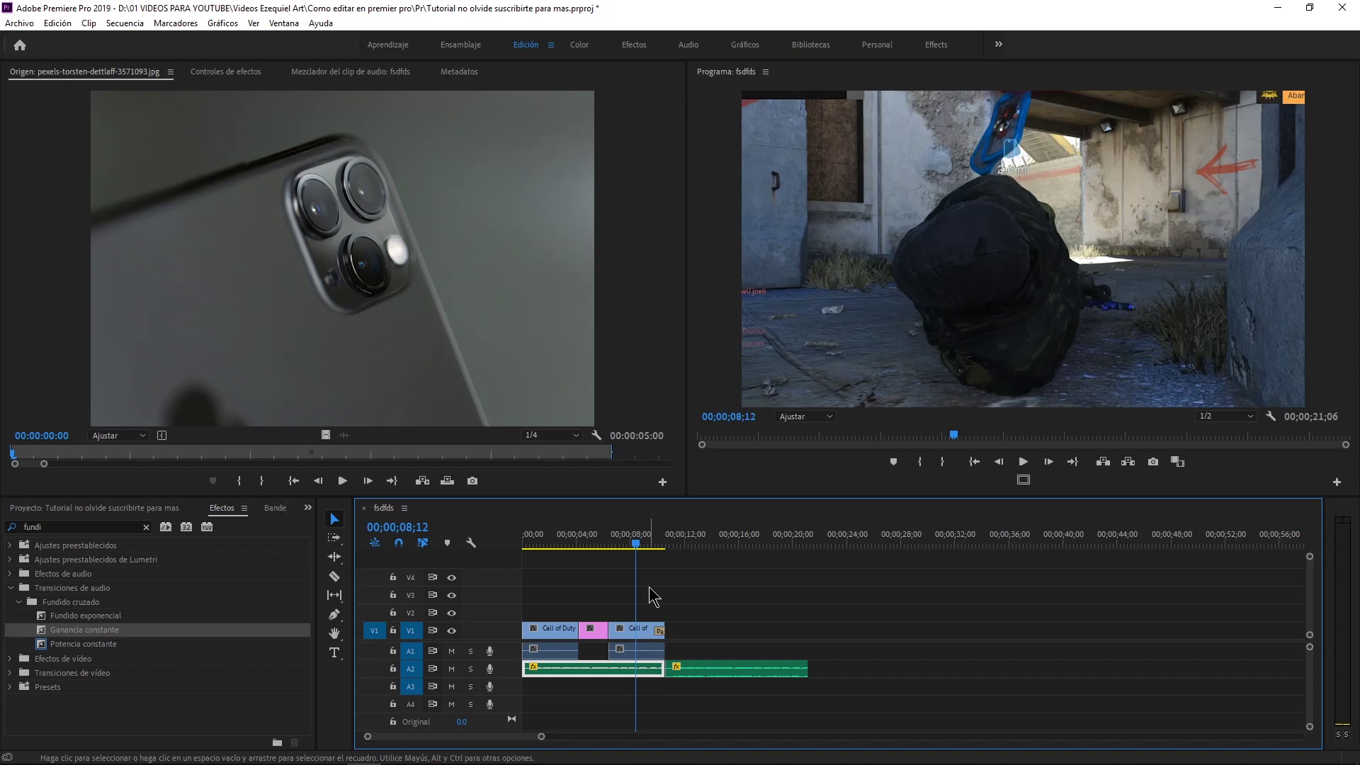
key("space")
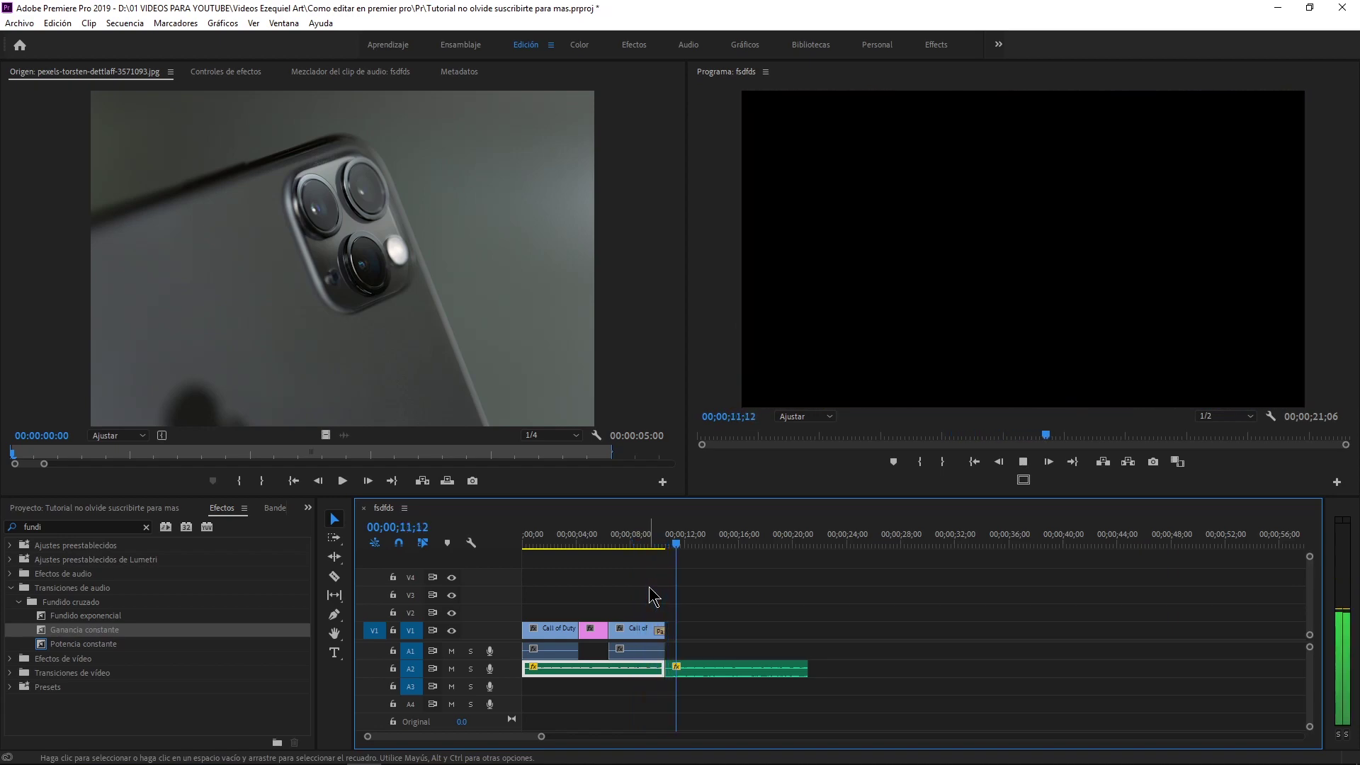
Trim the second music clip's start, reapply Ganancia constante, replay it, and clear the search.
left_click_drag(666, 668, 681, 673)
left_click(651, 542)
key("space")
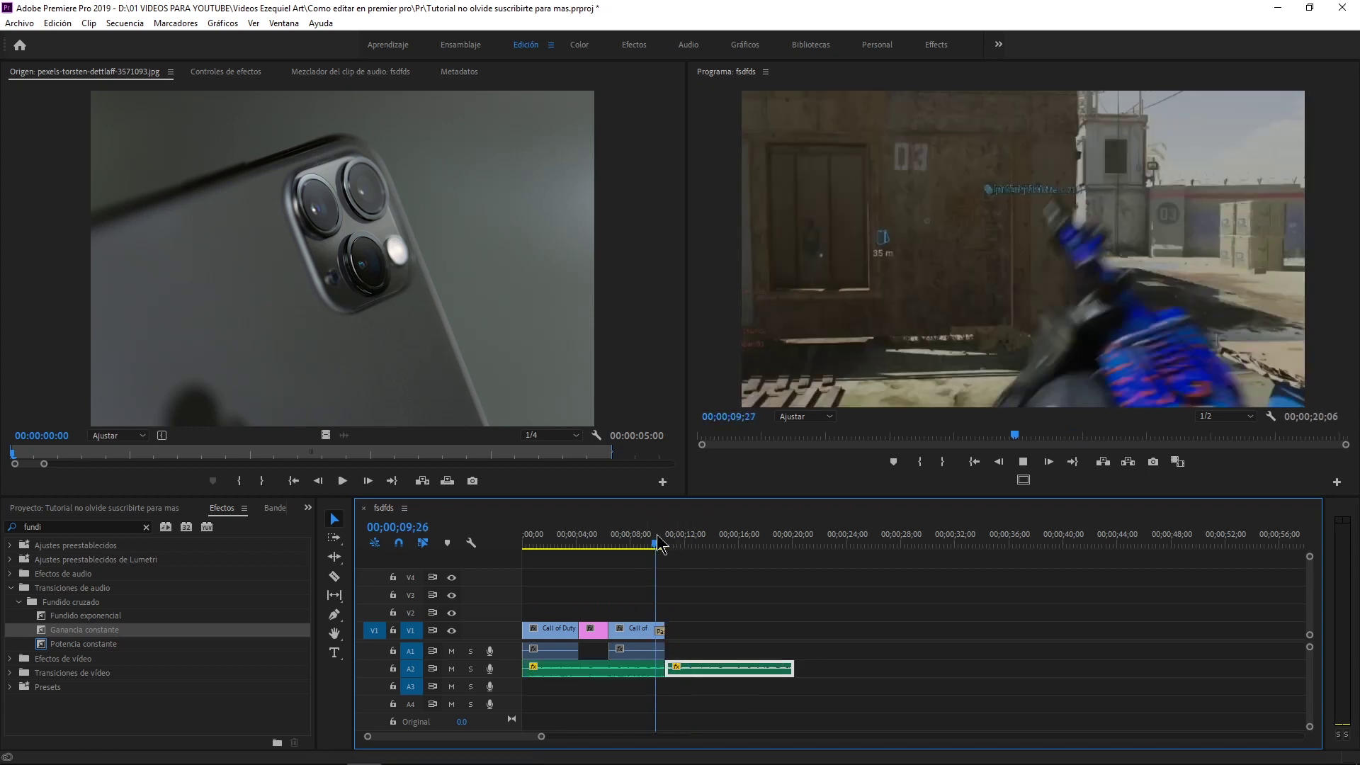
key("space")
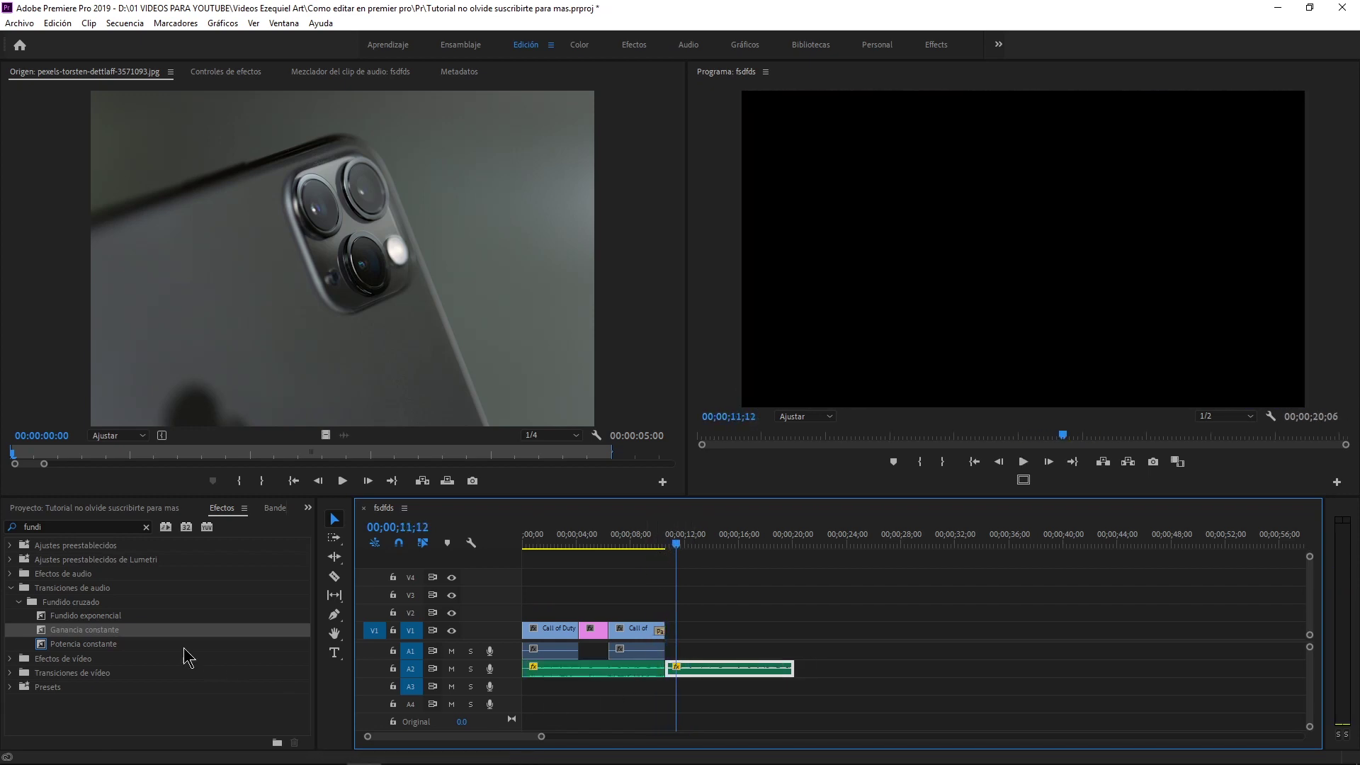
left_click_drag(117, 636, 667, 668)
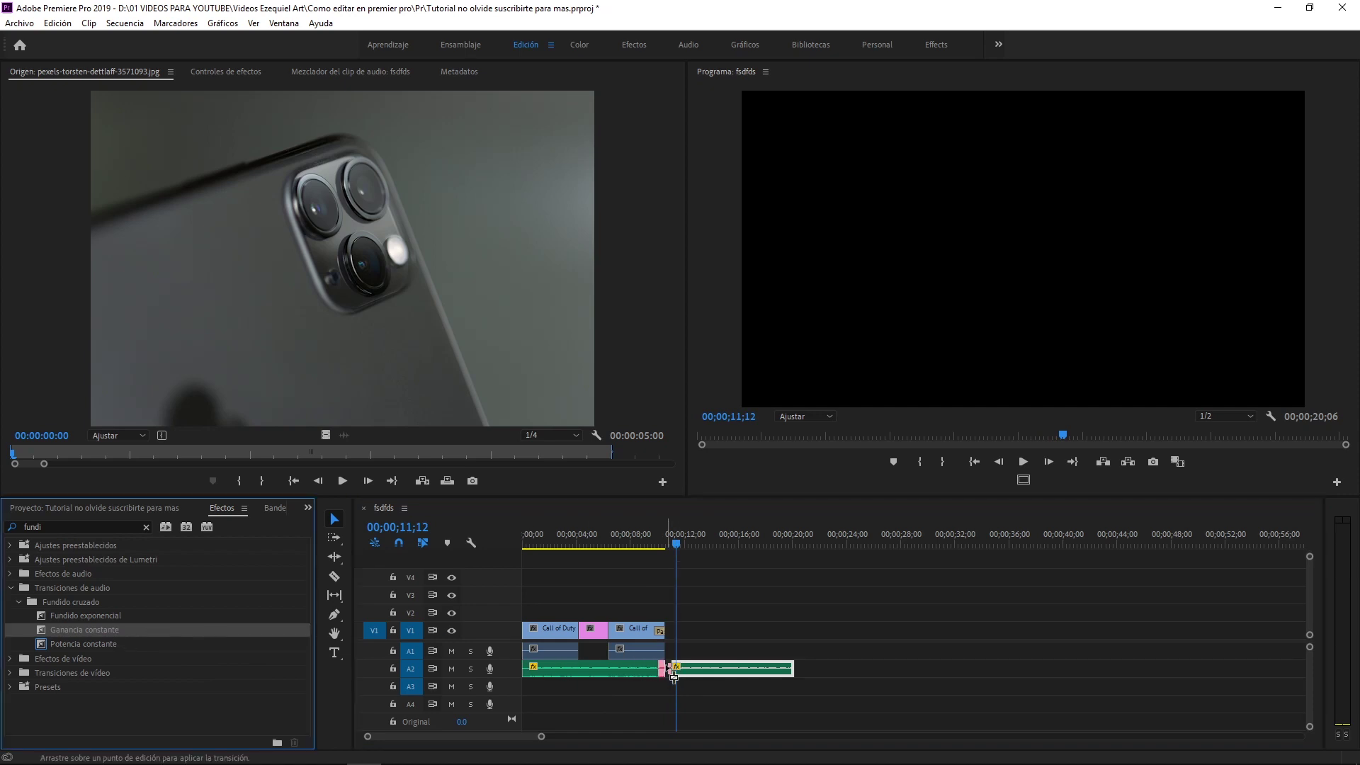
left_click(644, 545)
key("space")
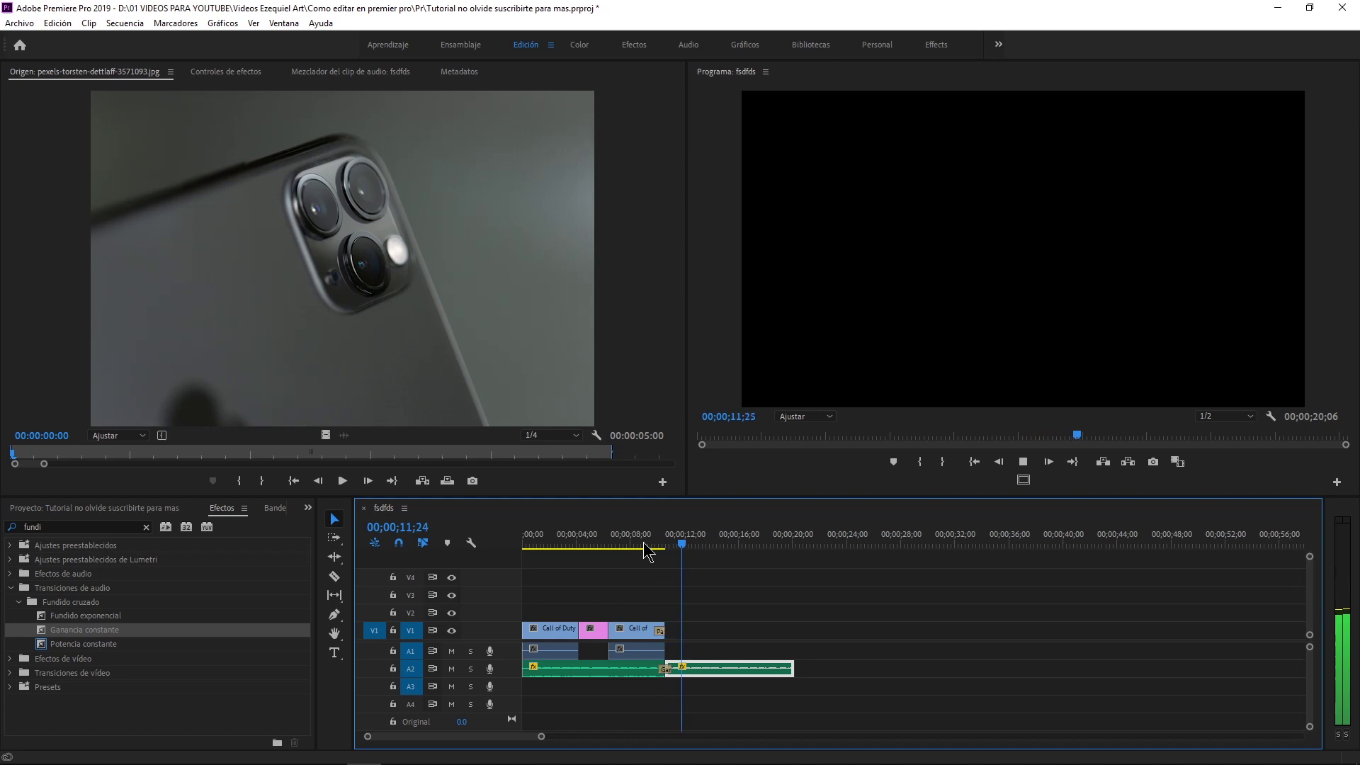
left_click(630, 544)
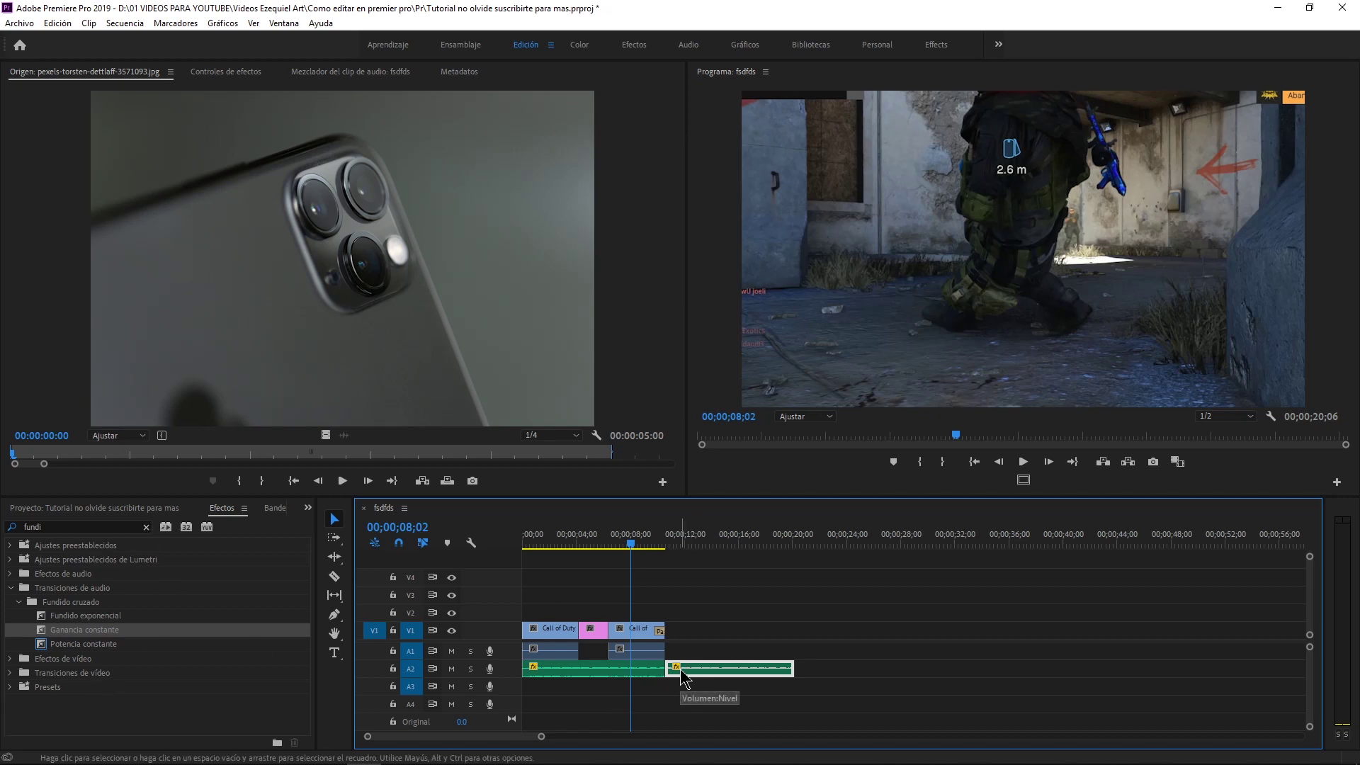
left_click(147, 527)
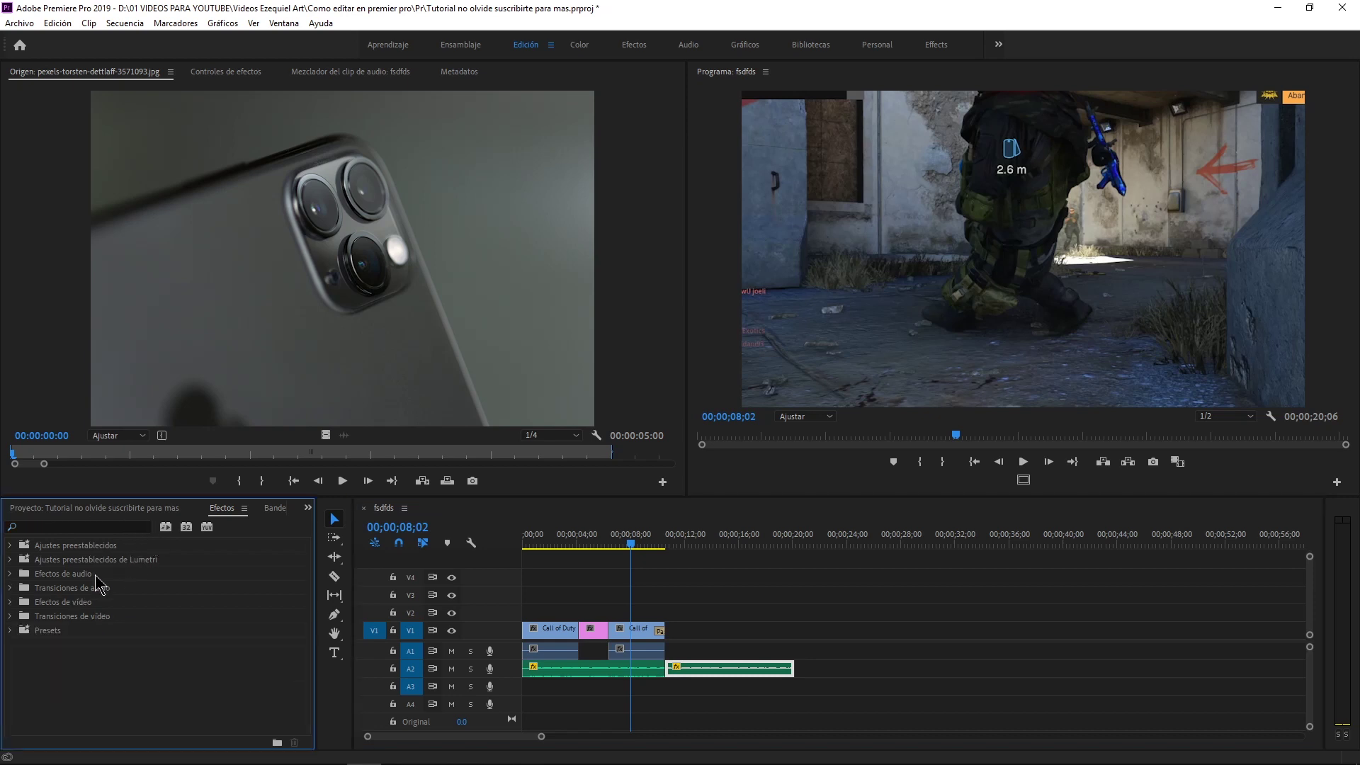
Apply Barrido de degradado with default settings to the cut before the pink still.
left_click(10, 616)
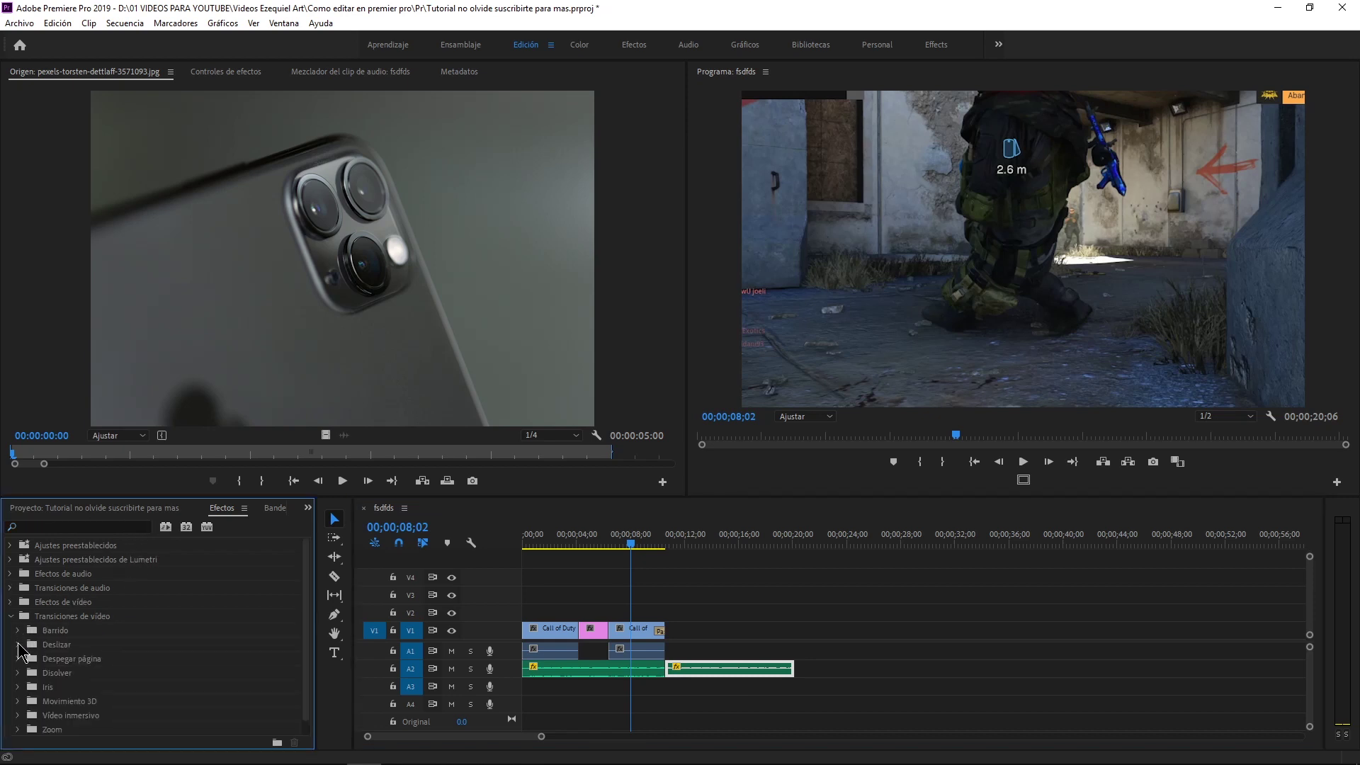
left_click(18, 631)
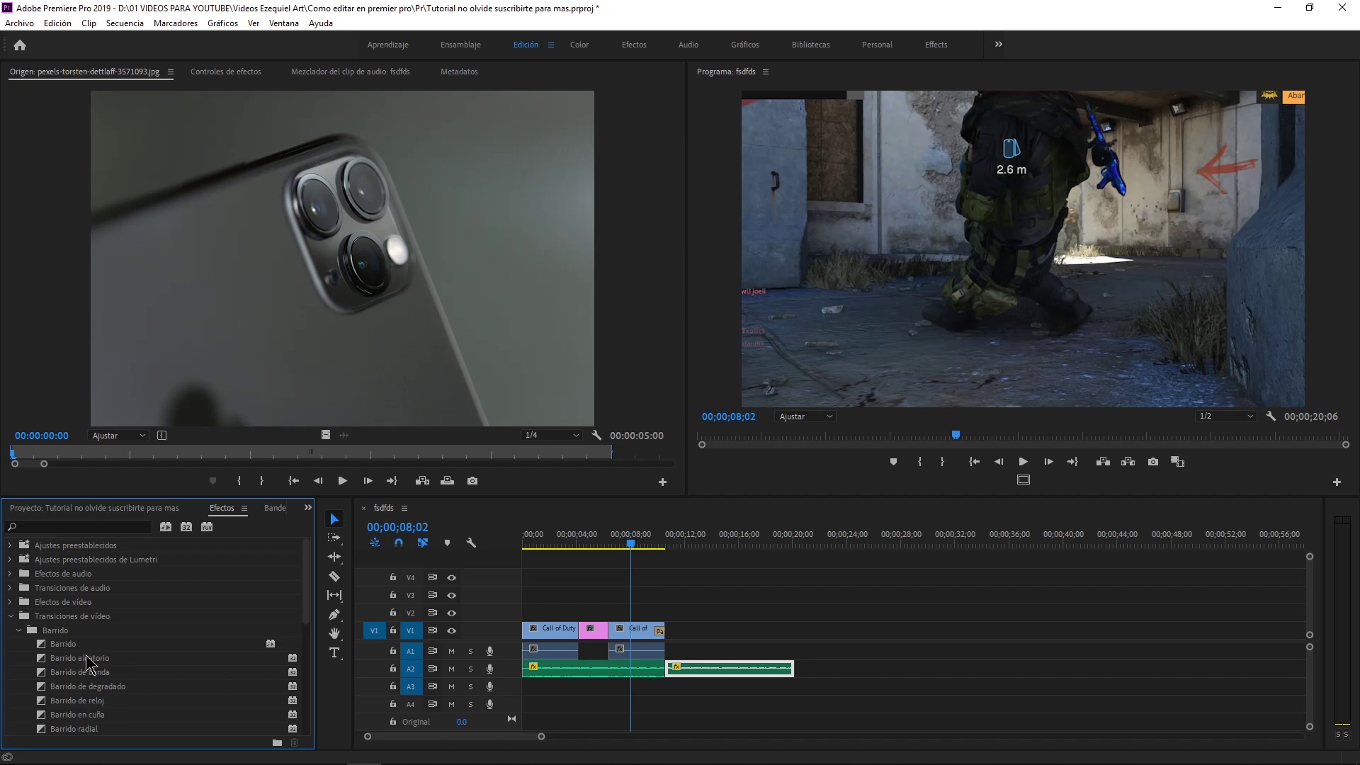
left_click(101, 647)
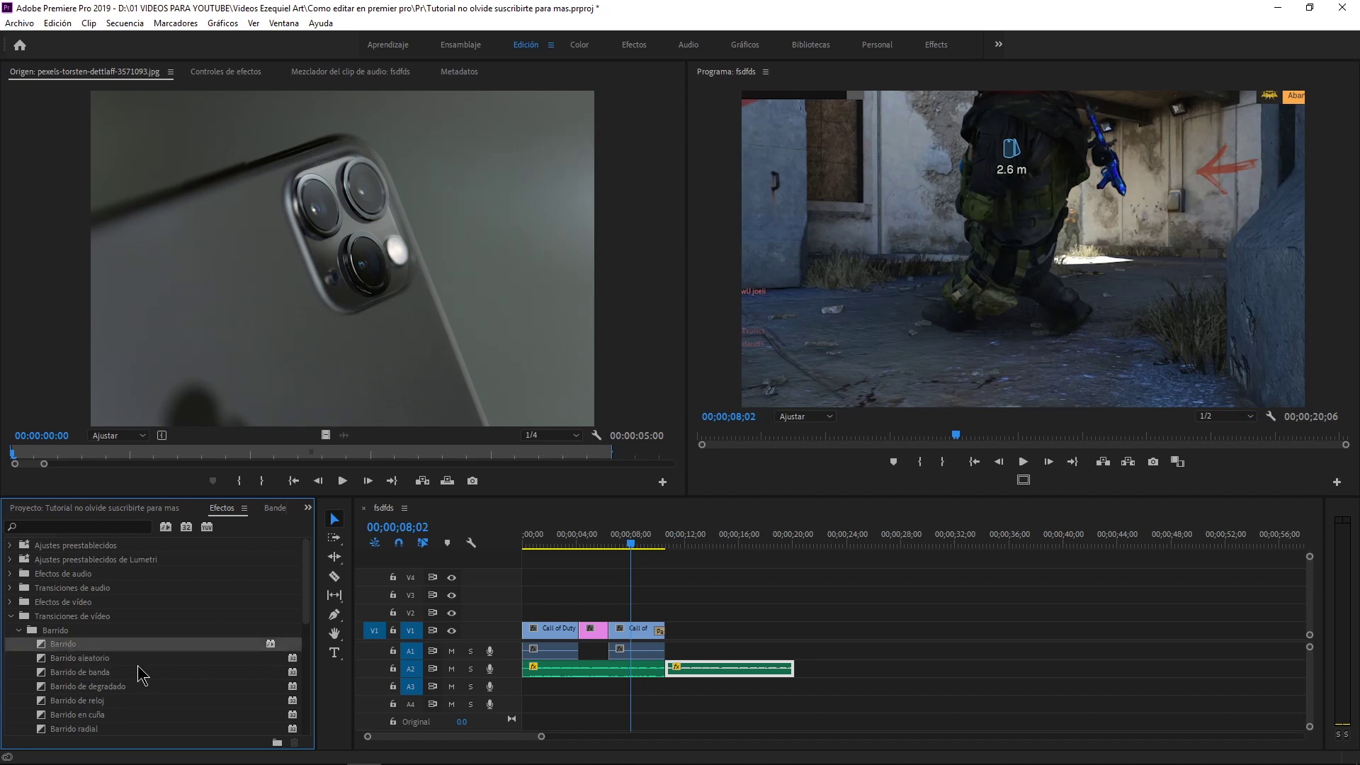
left_click_drag(90, 685, 584, 636)
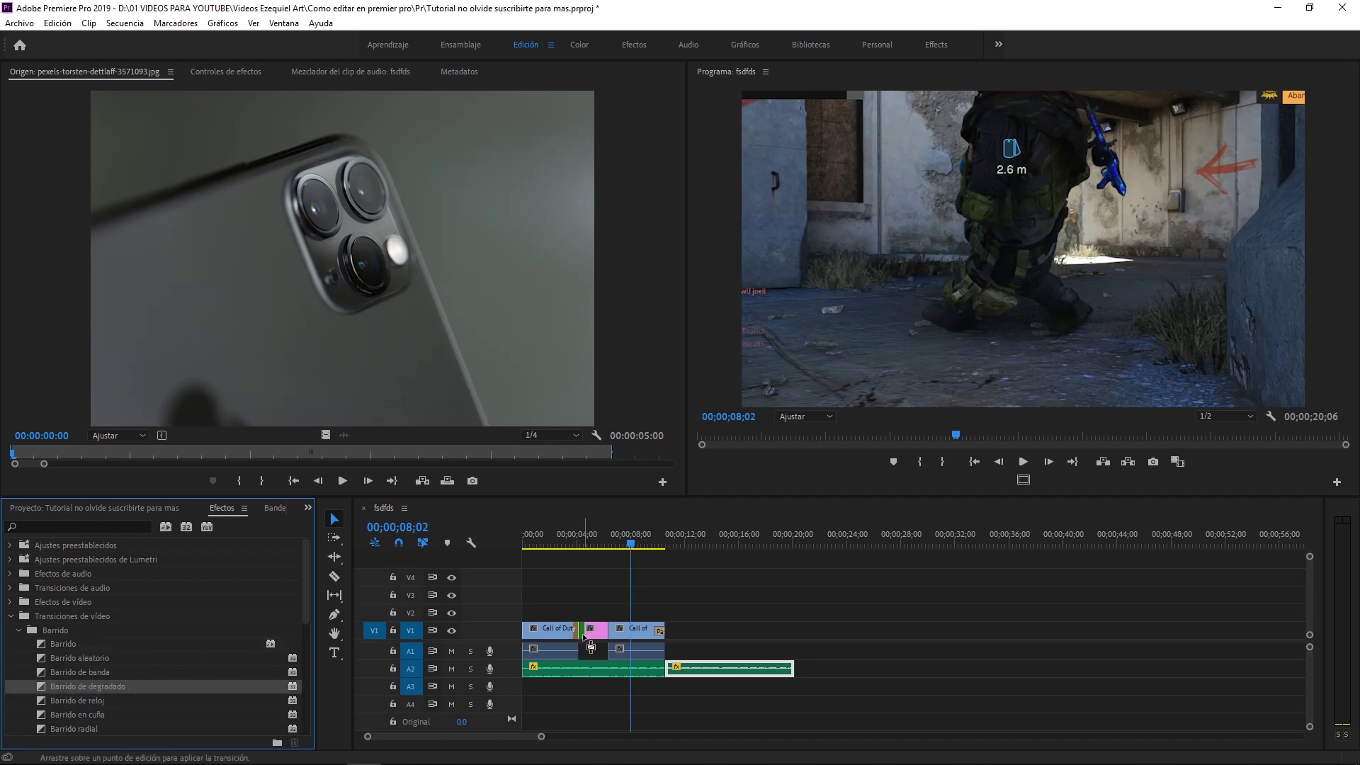
left_click_drag(191, 688, 579, 630)
left_click(725, 315)
Search 'diso' and add Disolución cruzada to the cut after the pink still.
left_click(120, 528)
type("d")
type("isol")
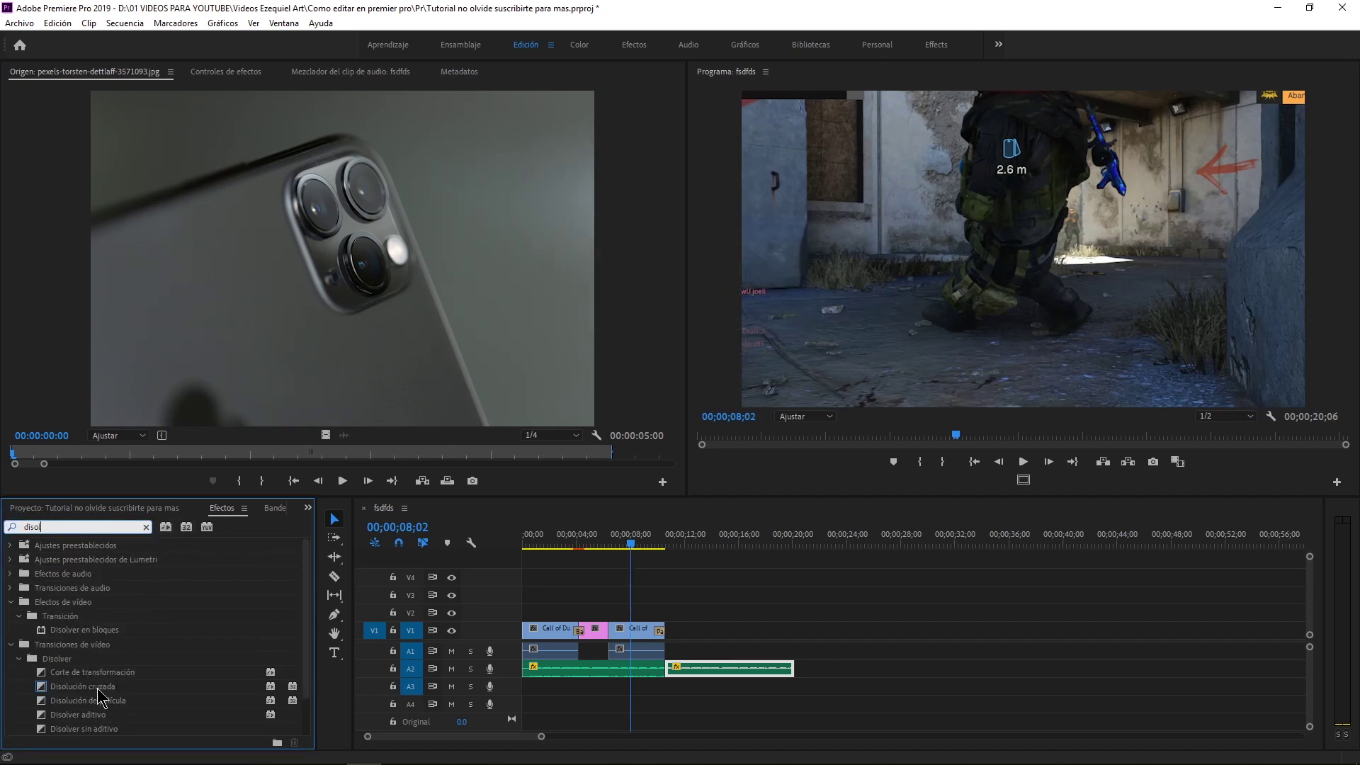
left_click_drag(97, 692, 609, 630)
Delete the second A2 music clip and fade the music out with Fundido exponencial, then play it back.
left_click(721, 672)
key("Delete")
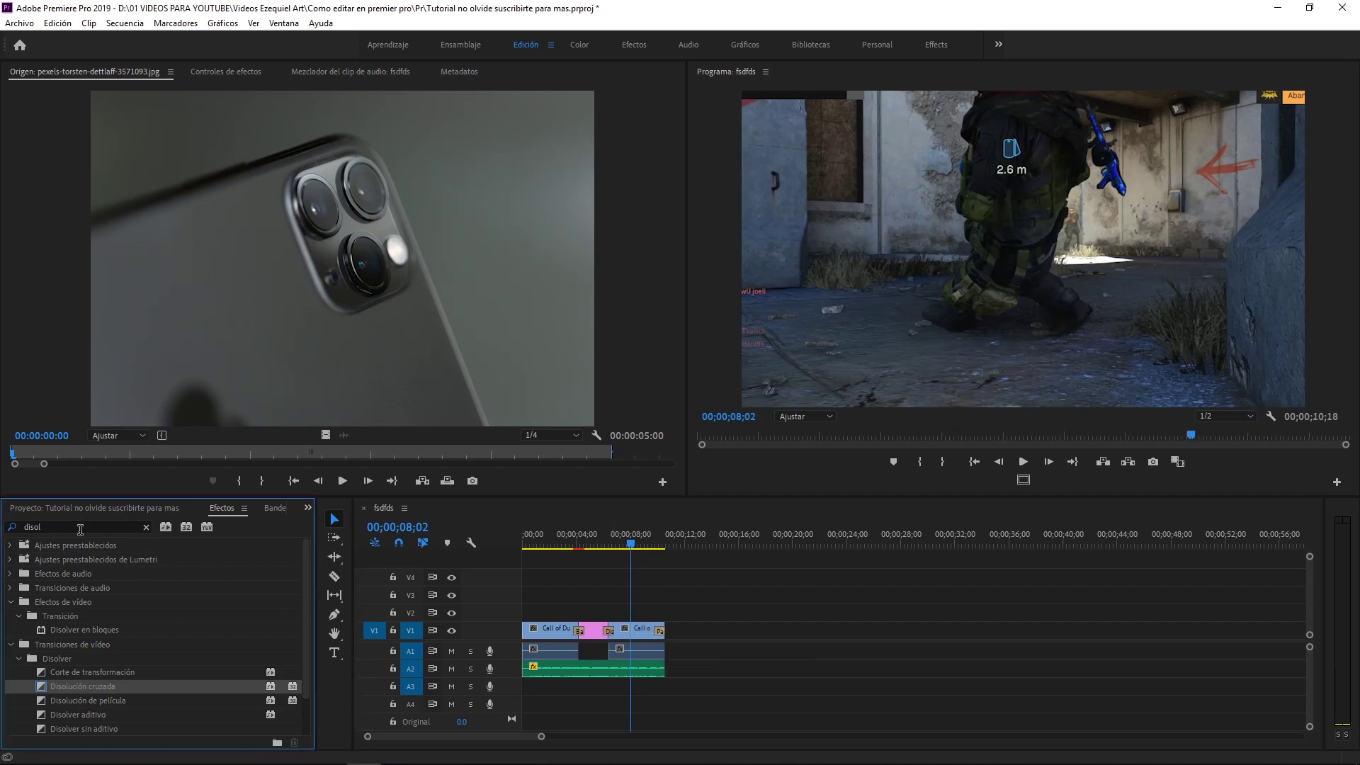
double_click(78, 532)
type("fun")
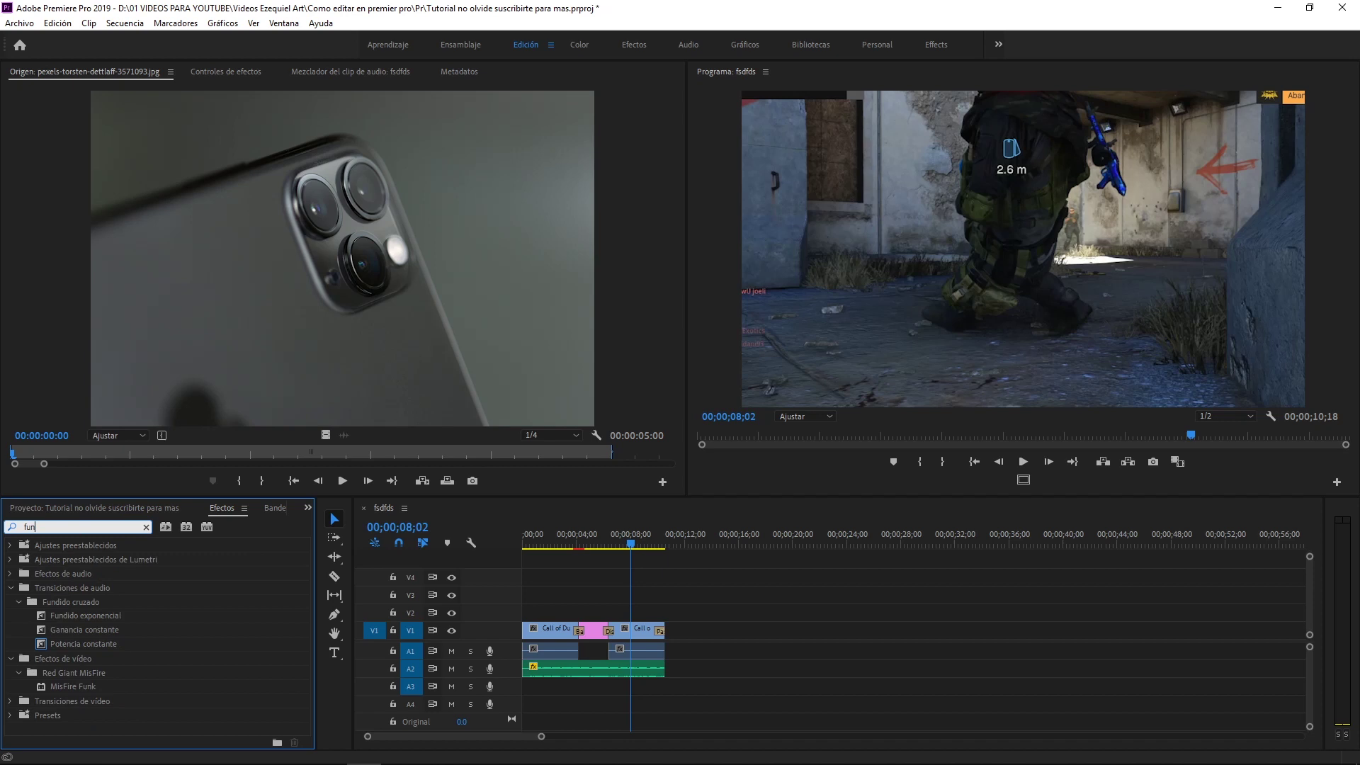
left_click_drag(101, 616, 659, 670)
left_click(720, 564)
key("space")
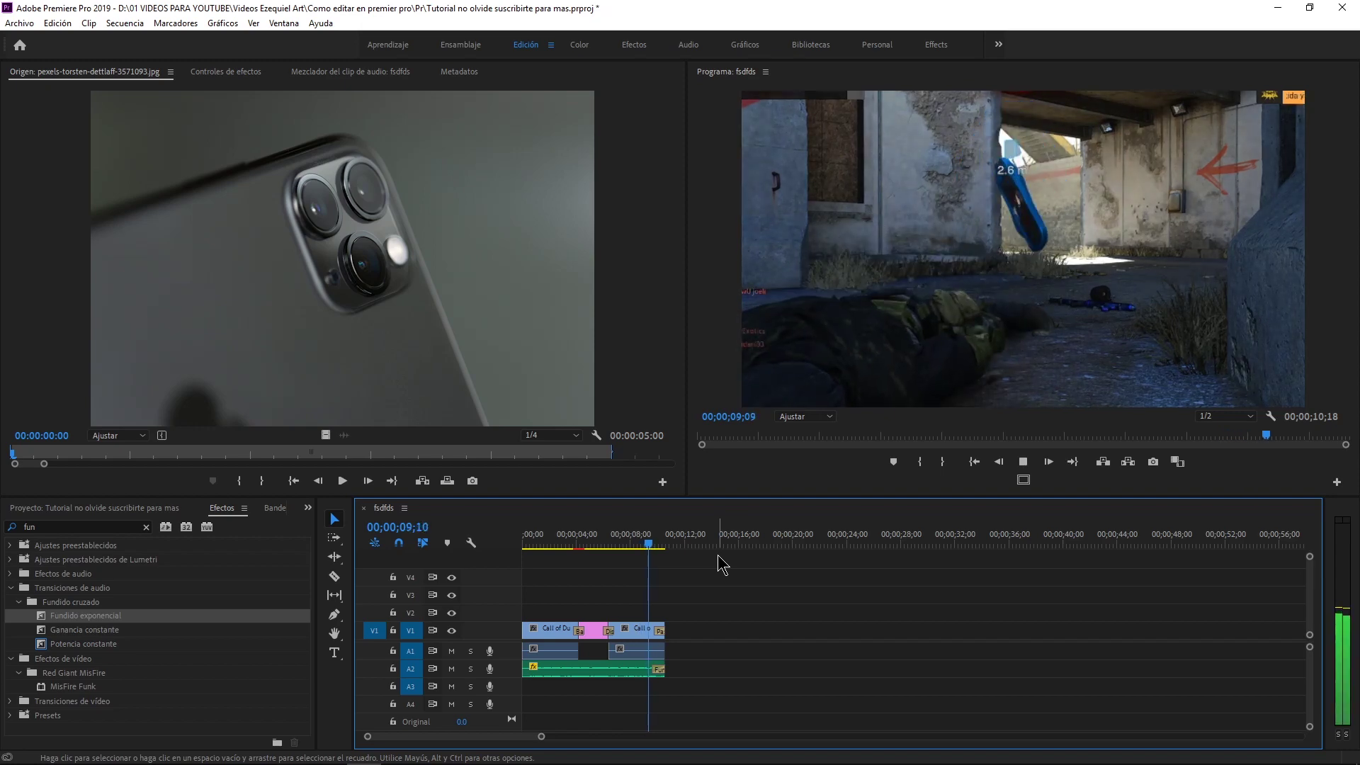
key("space")
left_click(647, 654)
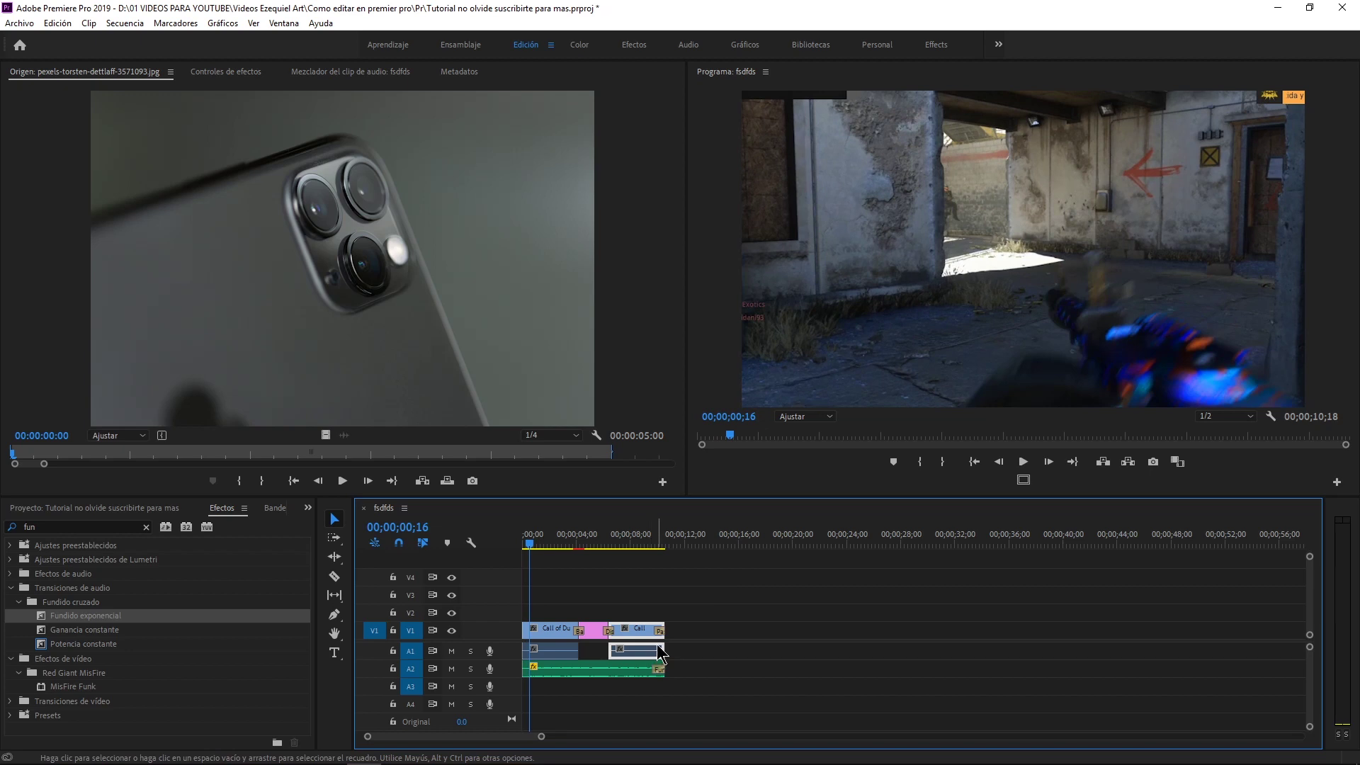
Unlink the gameplay clip's audio with Desvincular and delete the A1 audio clip.
right_click(640, 650)
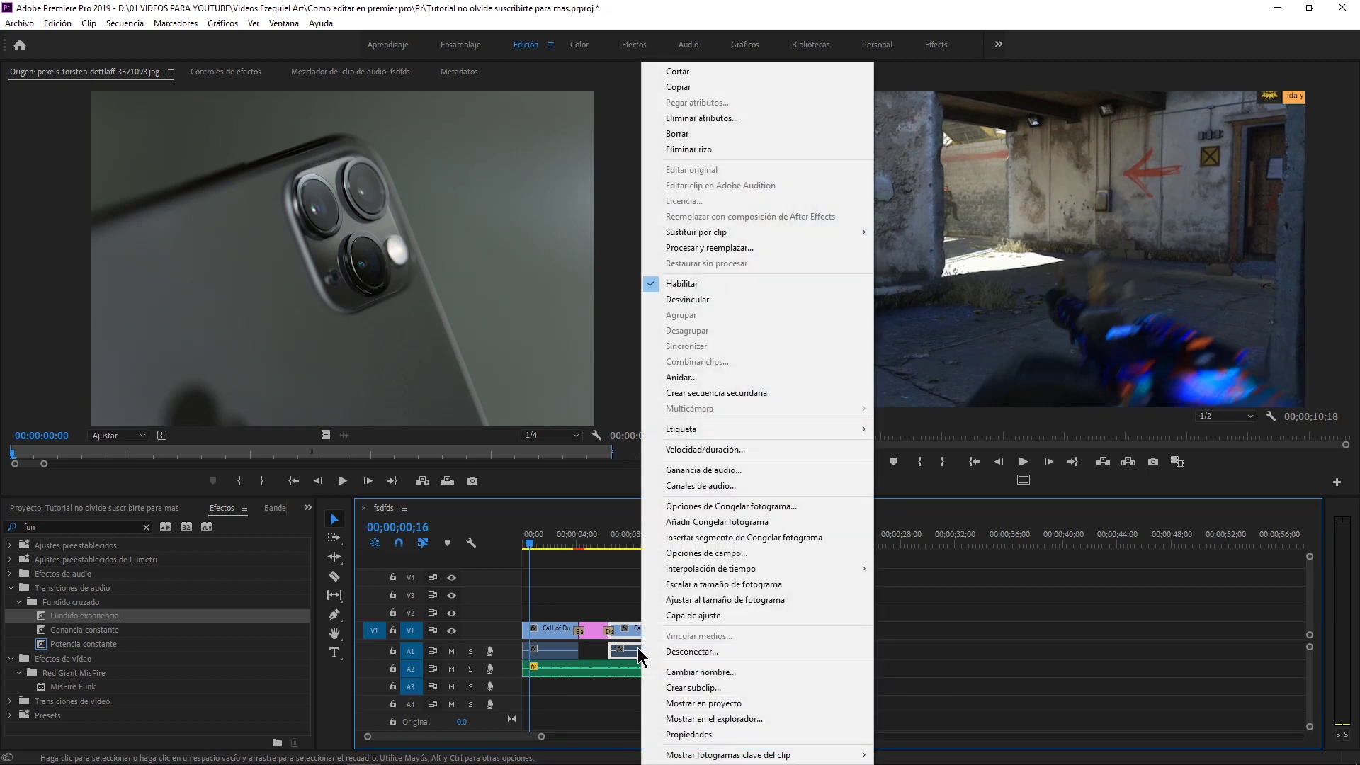
key("Escape")
left_click(550, 631)
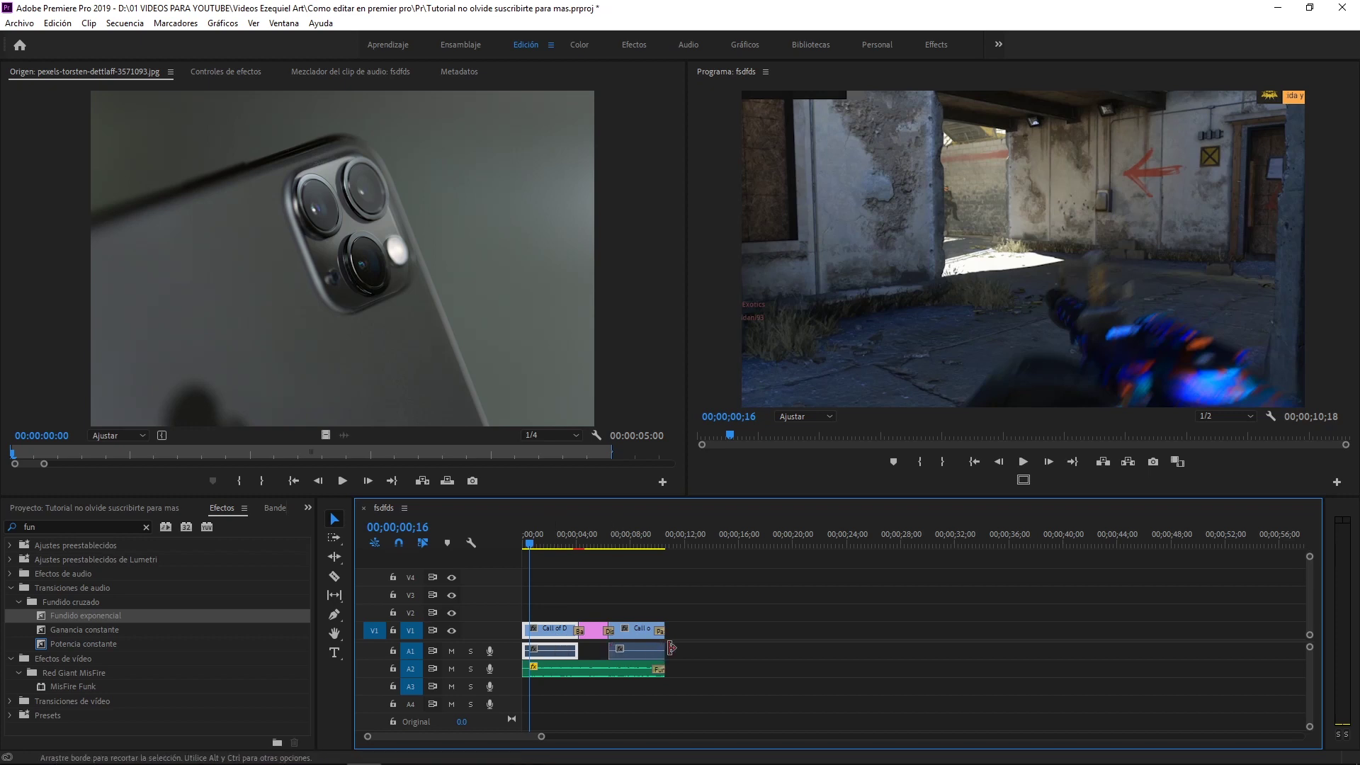
left_click(627, 651)
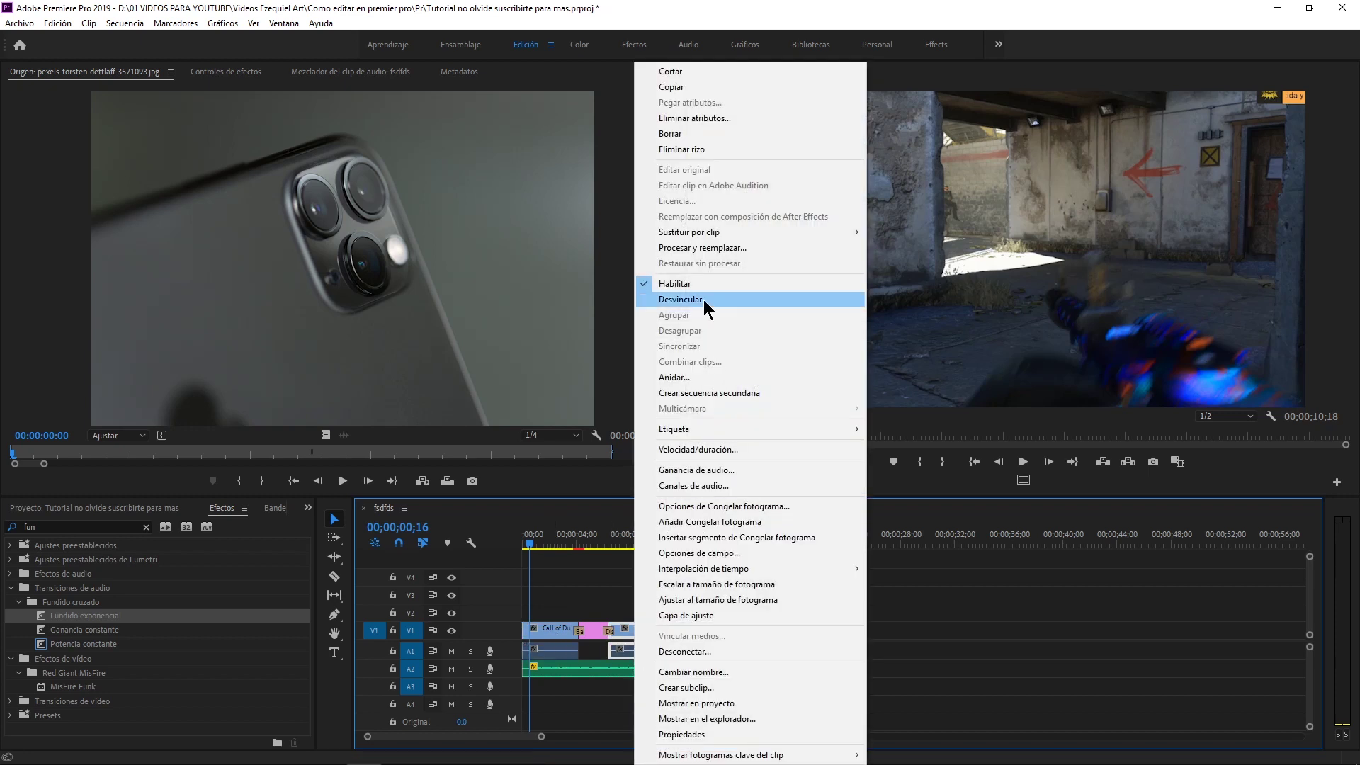
left_click(706, 299)
left_click_drag(632, 657, 876, 654)
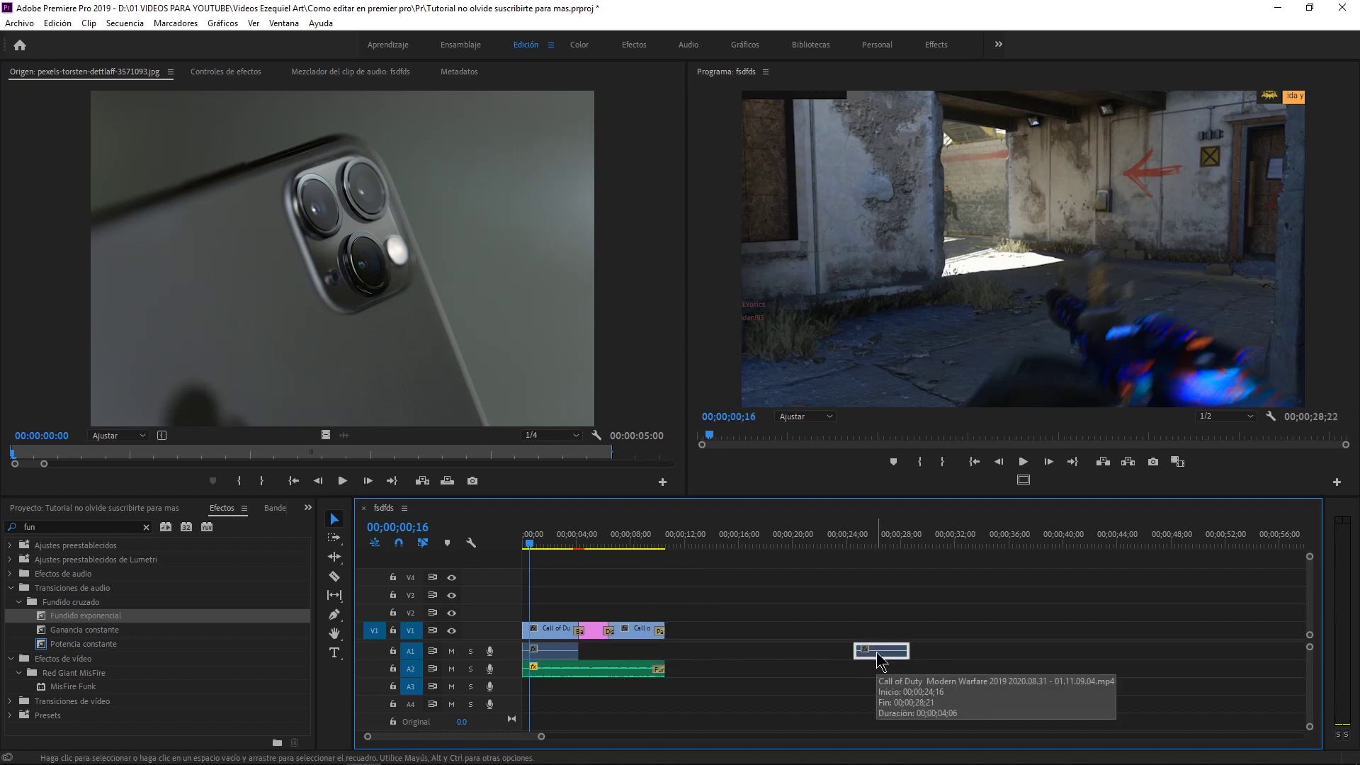
left_click_drag(876, 654, 558, 659)
right_click(558, 658)
left_click(631, 301)
left_click(560, 662)
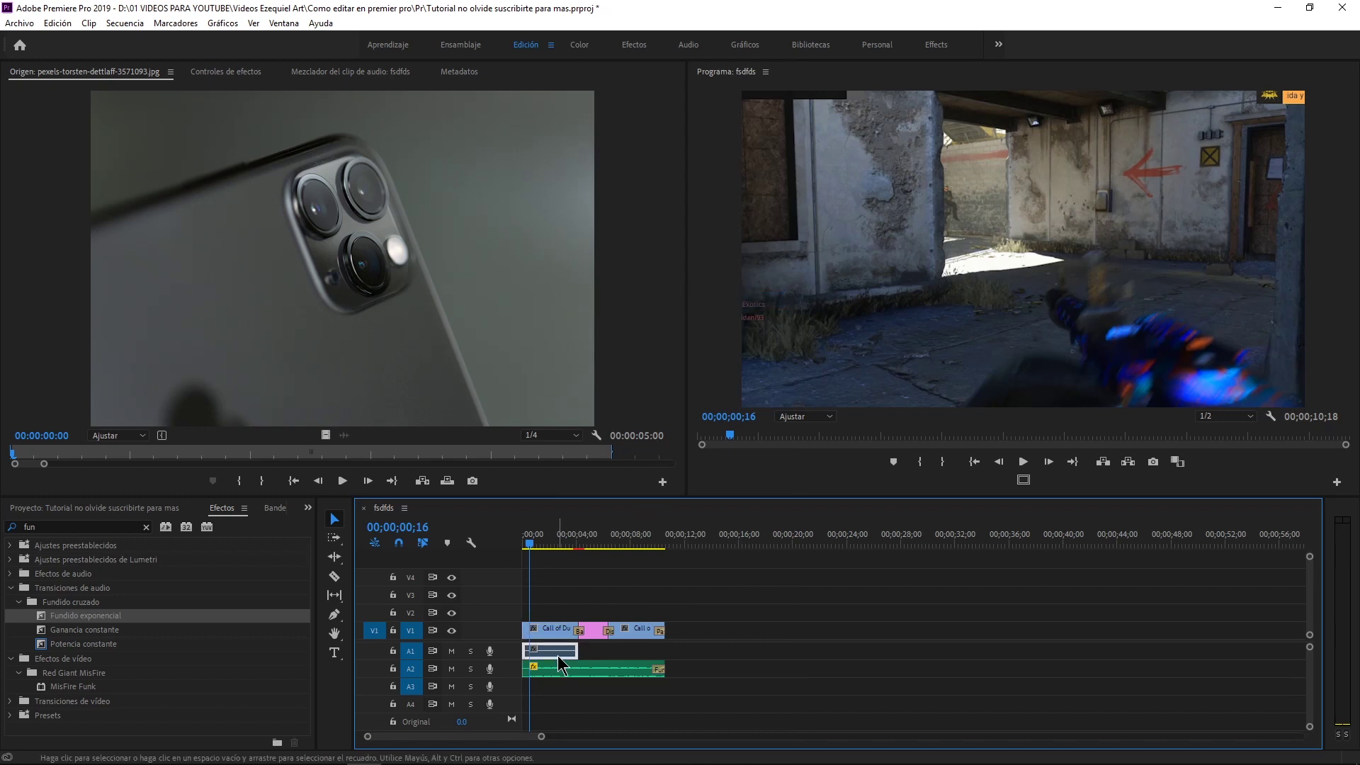
key("Delete")
Play the sequence from the start, stopping at 00;00;08;01.
left_click(524, 543)
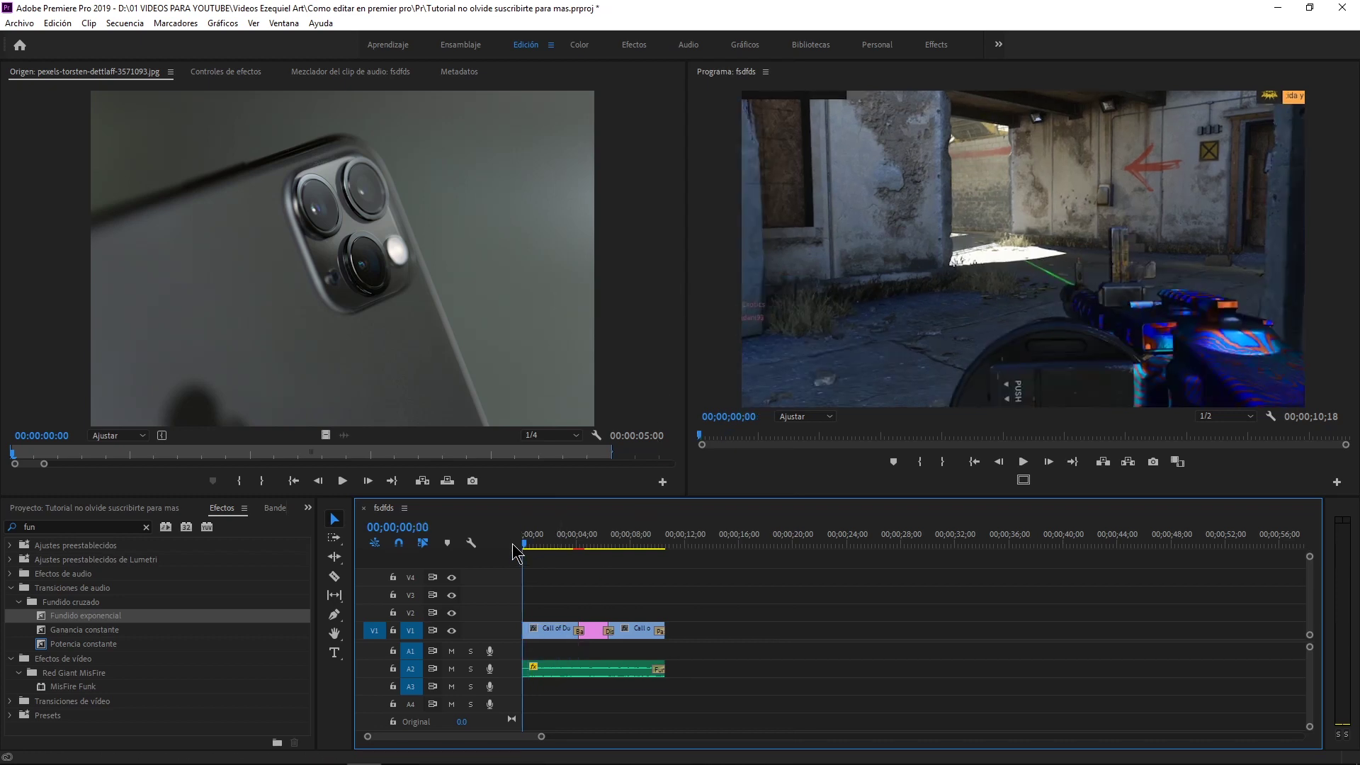
key("space")
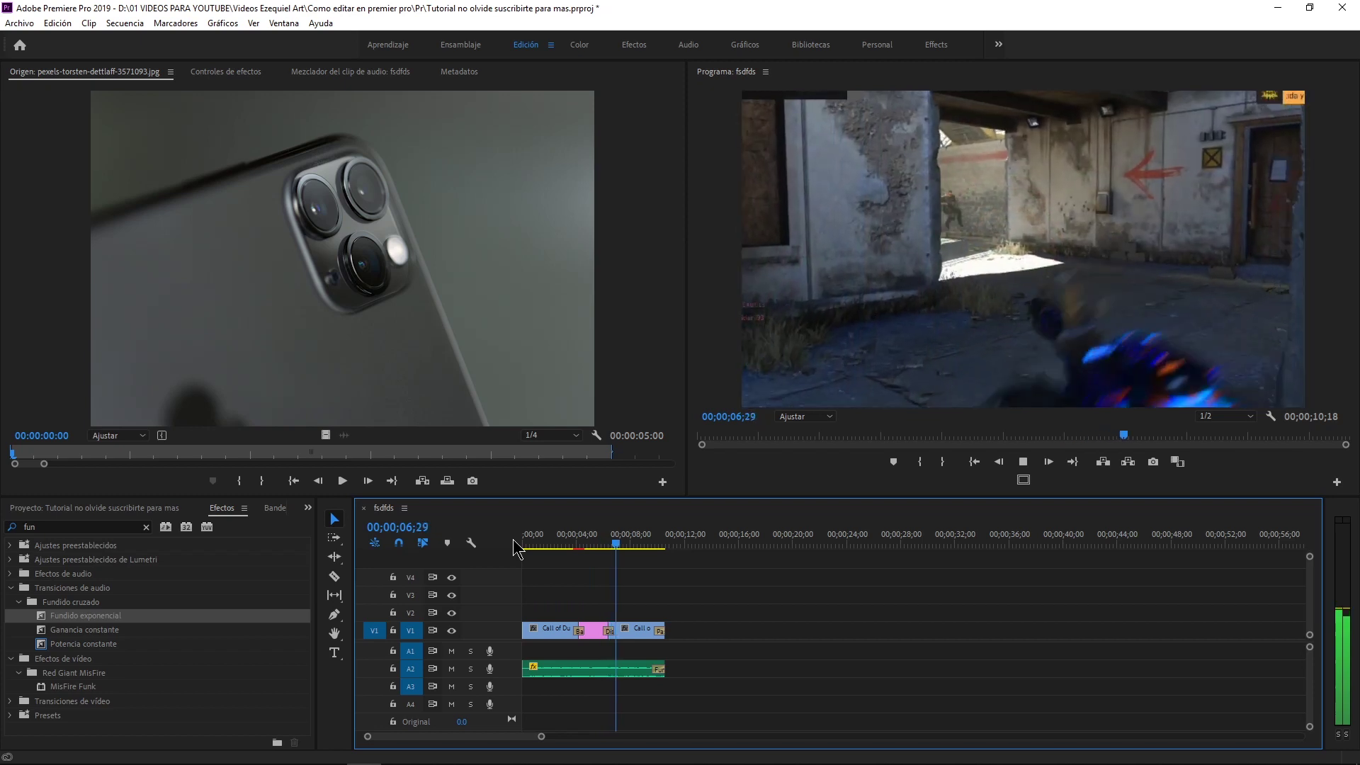
key("space")
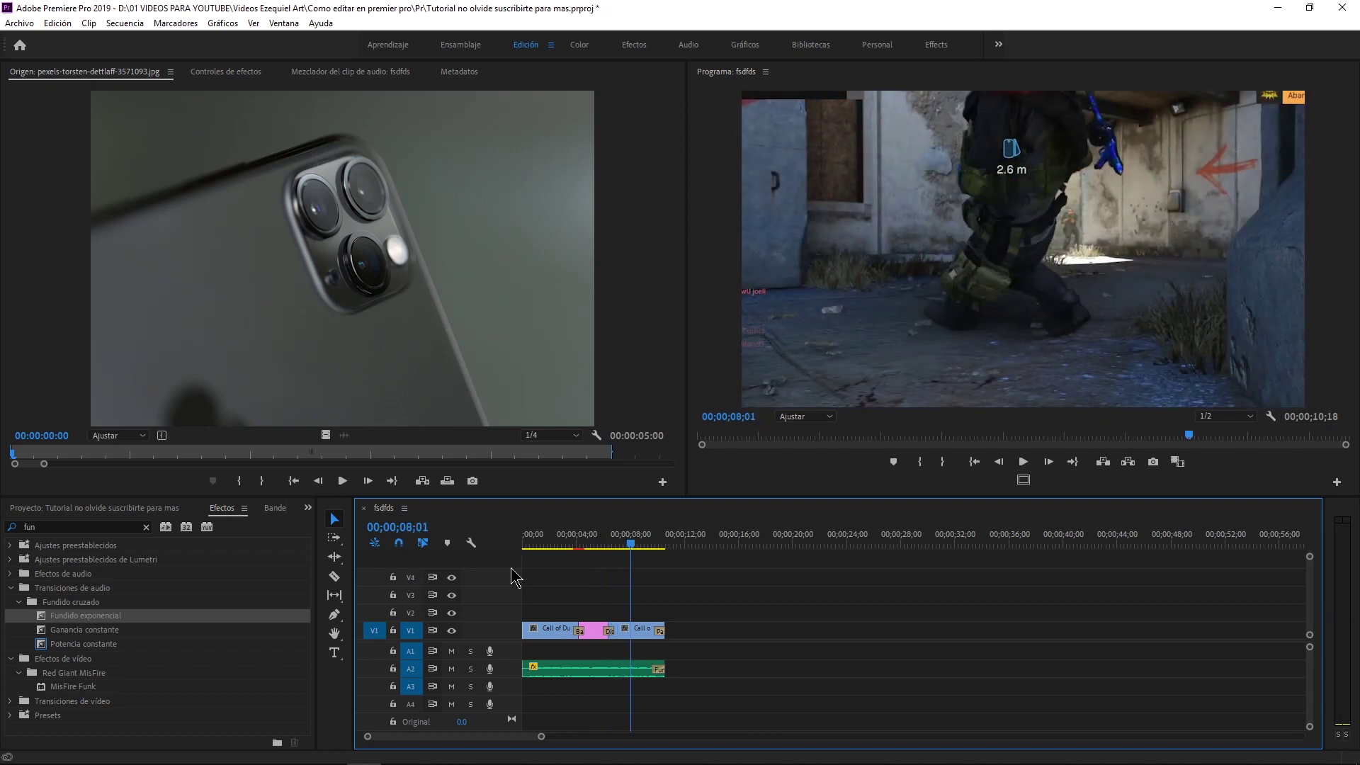
Add a 'JAJAJA' title over the second gameplay clip and trim it on V2 to end with the video.
left_click(334, 655)
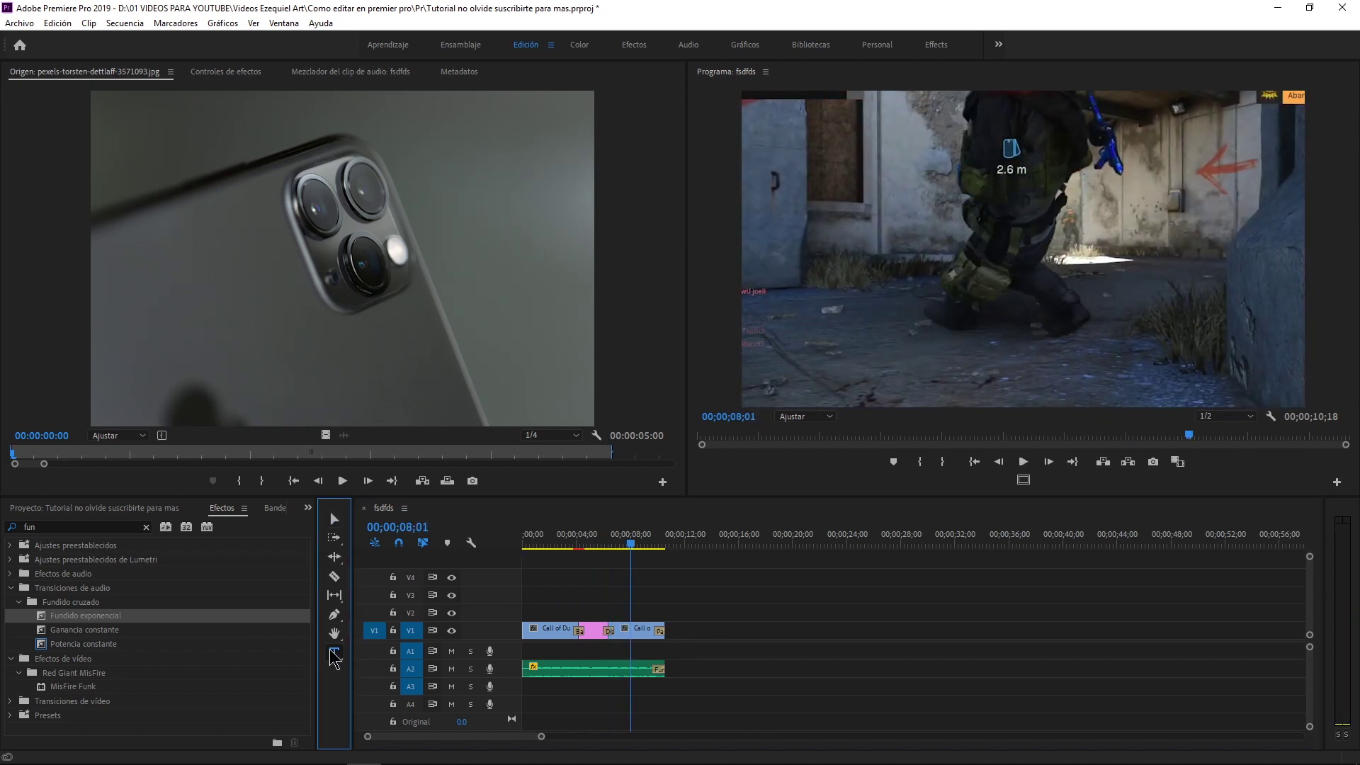
left_click(812, 290)
type("JAJAJ")
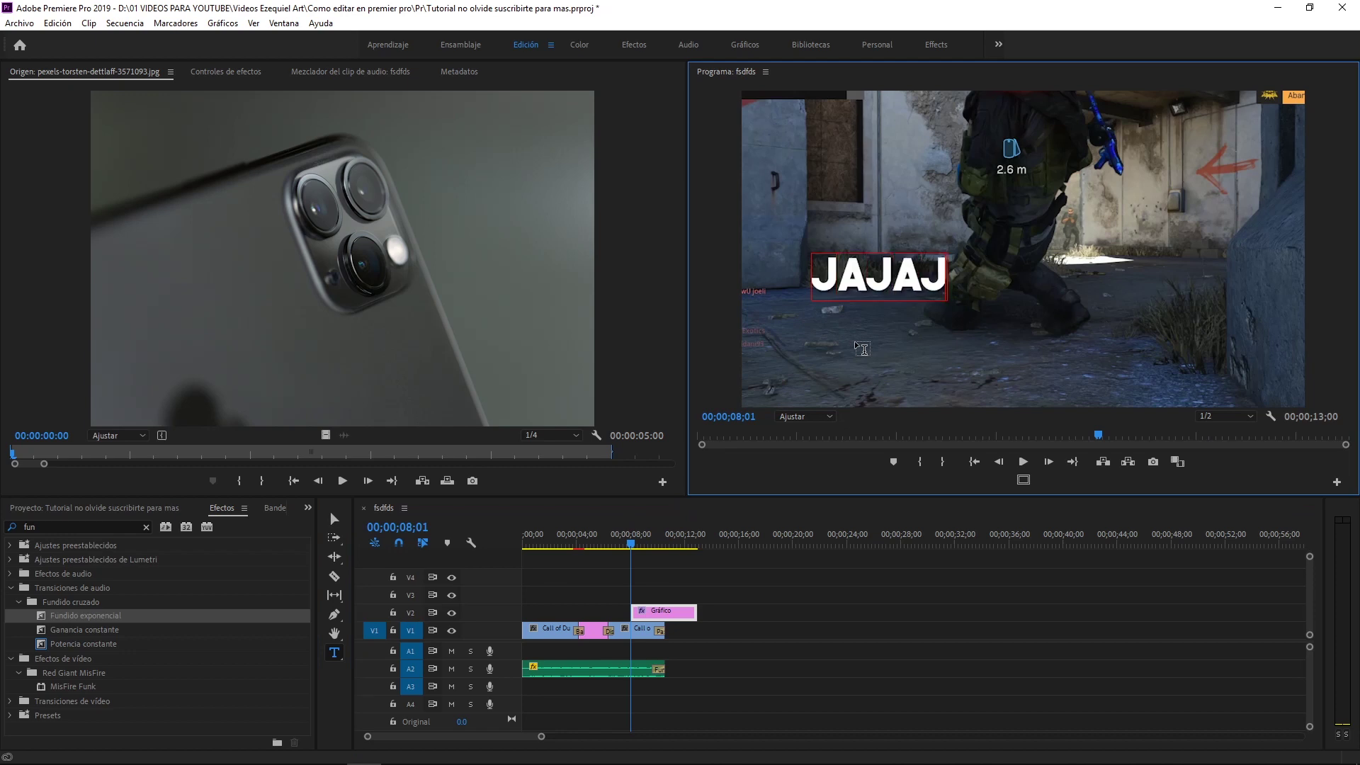
type("A")
left_click(335, 519)
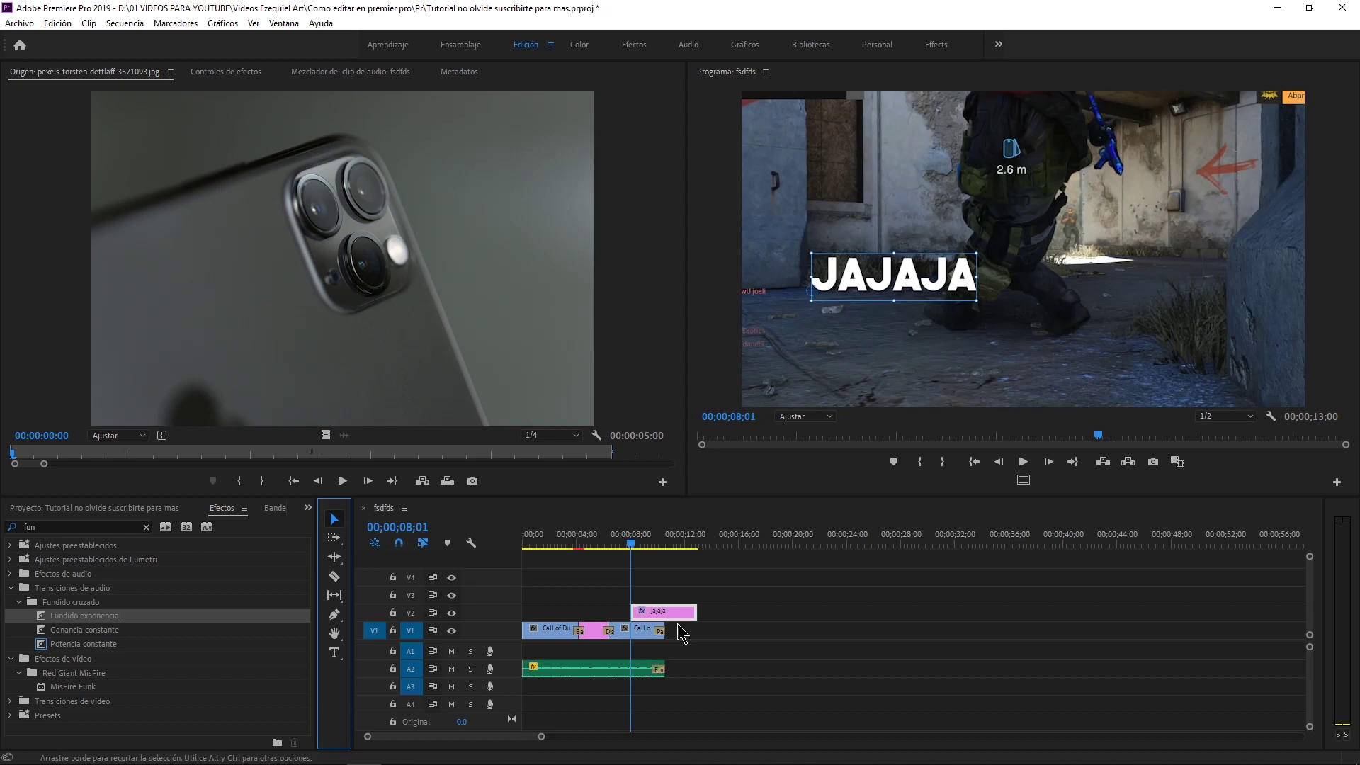
left_click(690, 613)
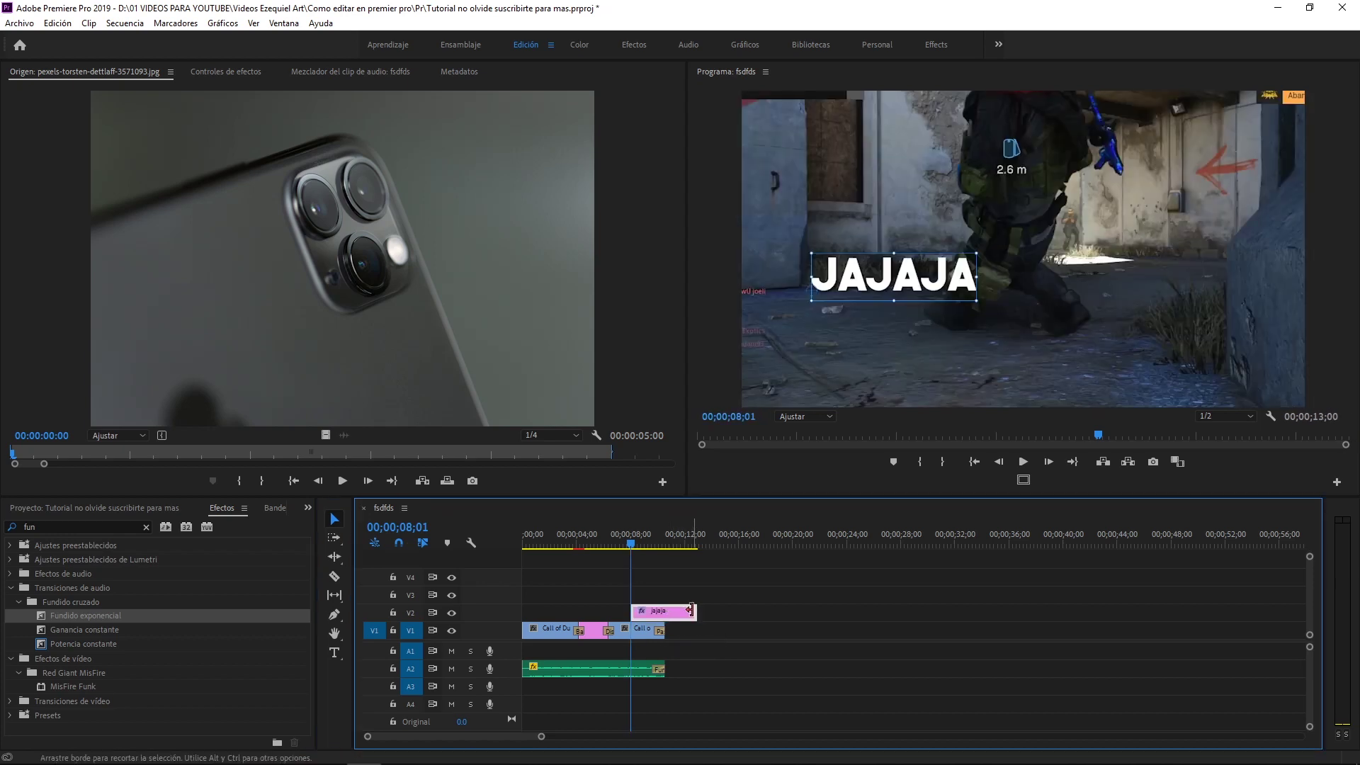
left_click_drag(693, 613, 652, 614)
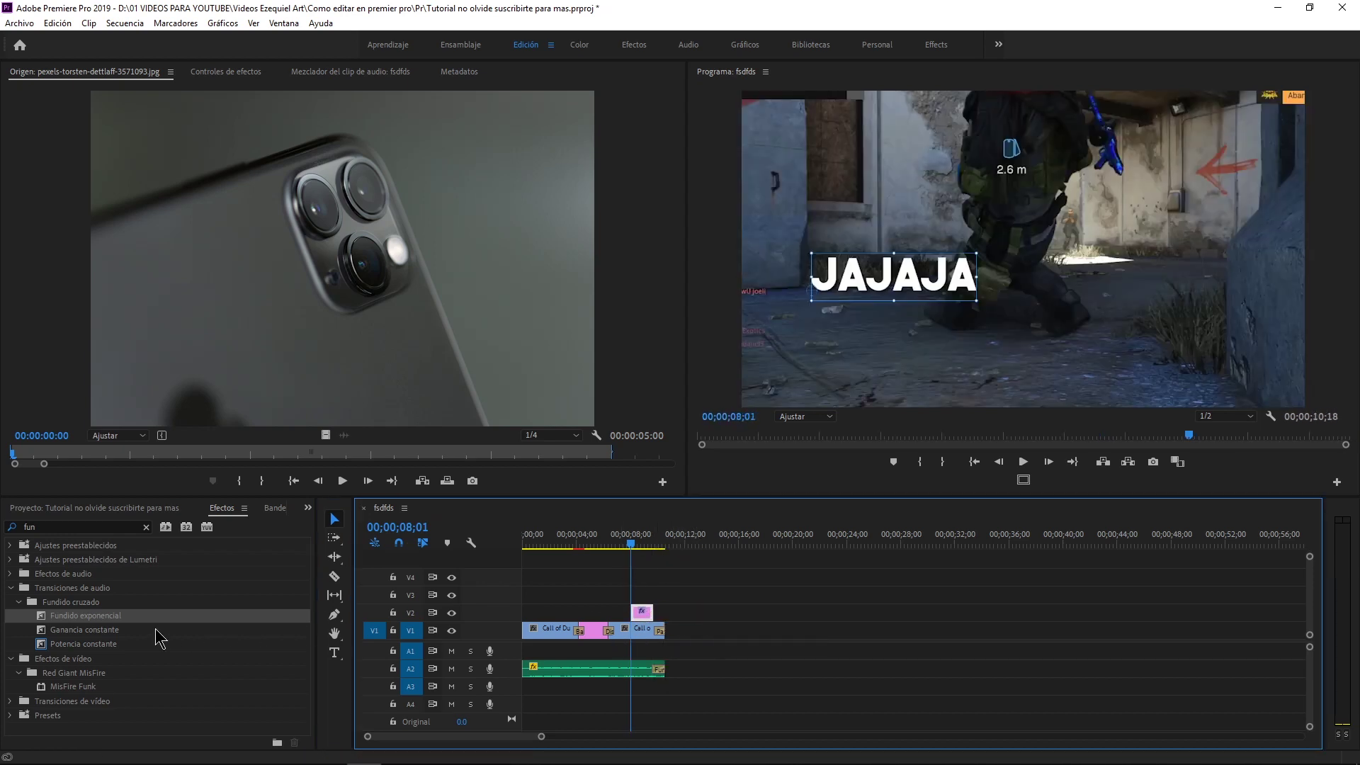
Fade the title in with Disolución cruzada at its start and play back the title section.
left_click(109, 526)
type("disol")
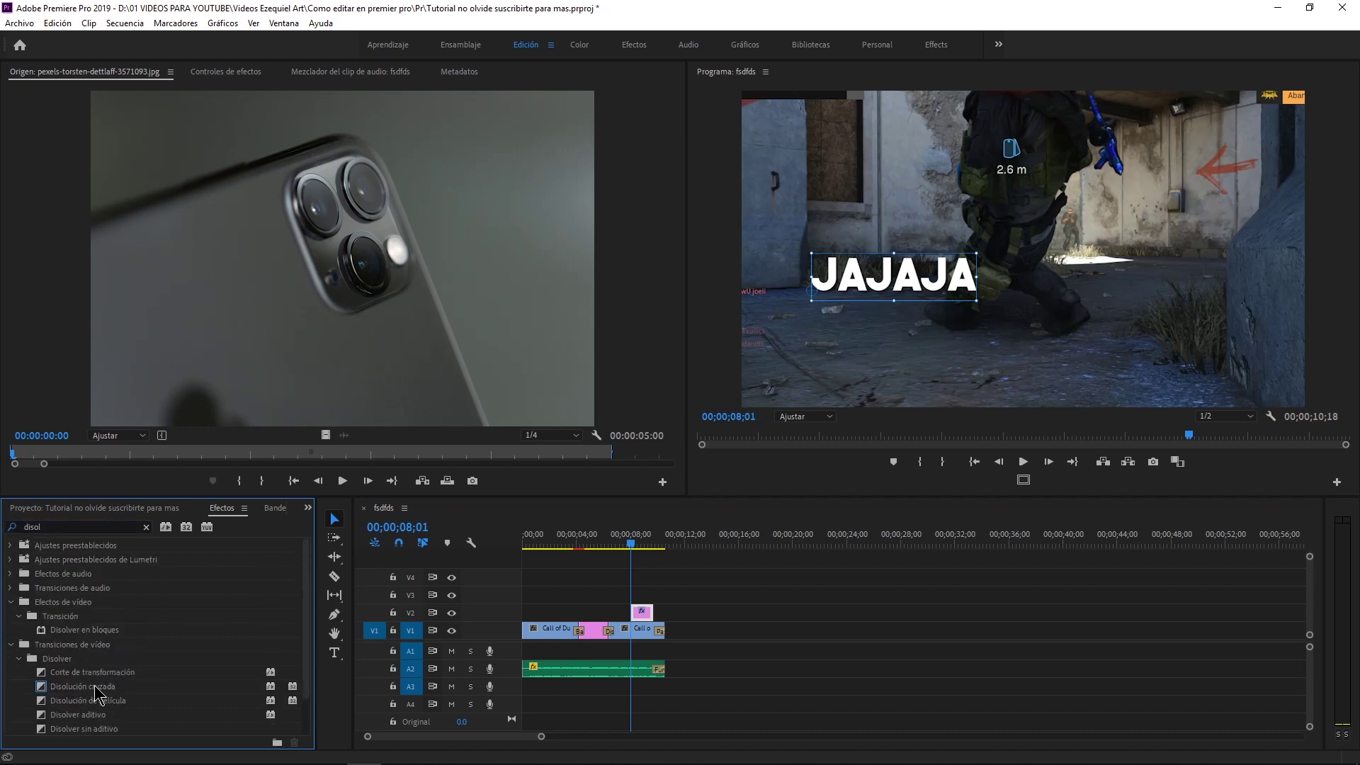
left_click_drag(107, 686, 641, 614)
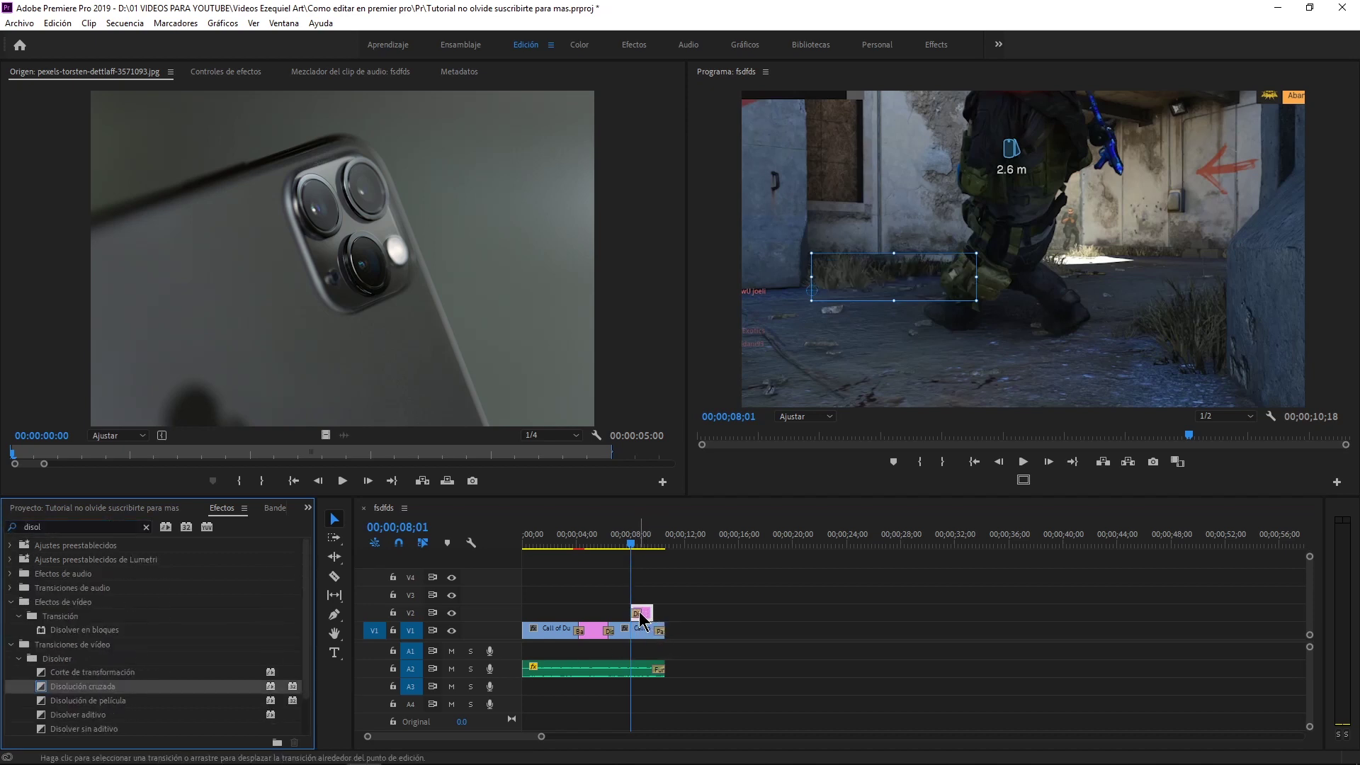
left_click(619, 545)
key("space")
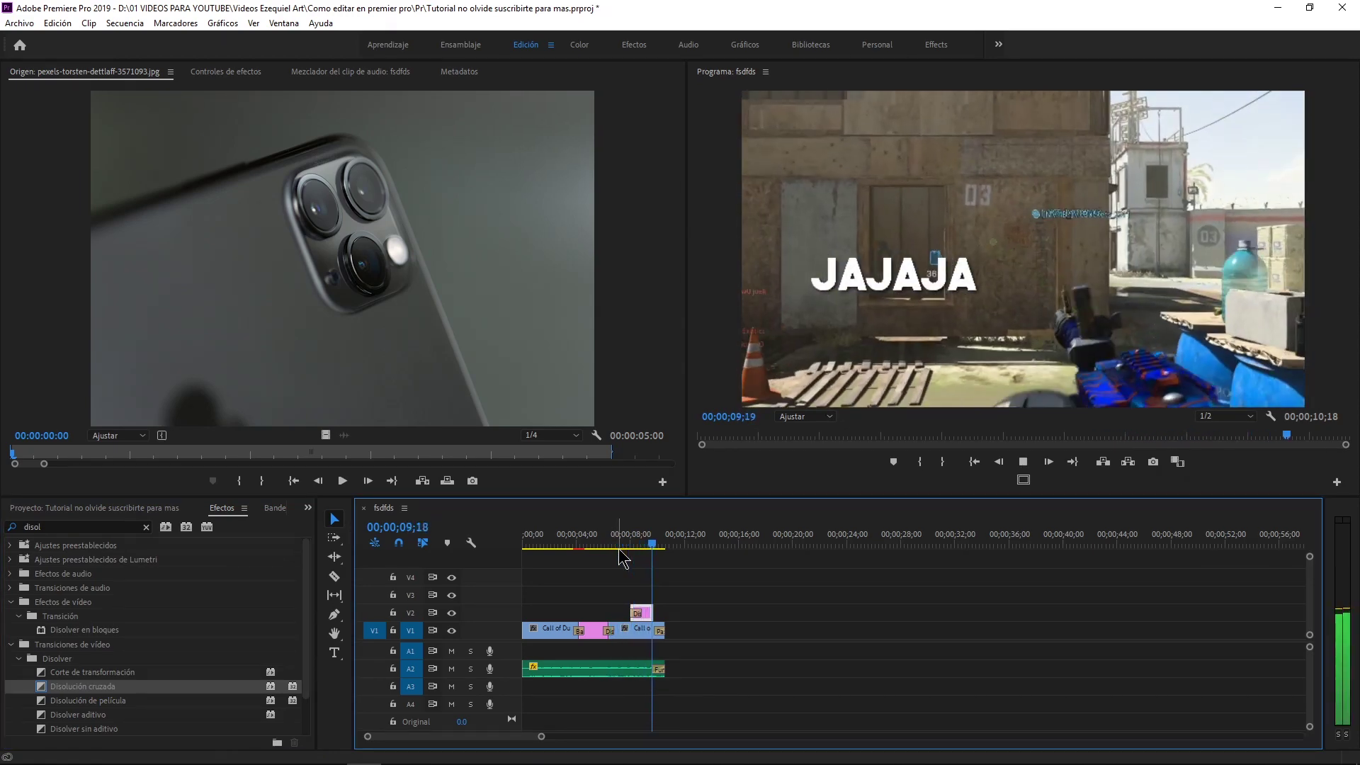
key("space")
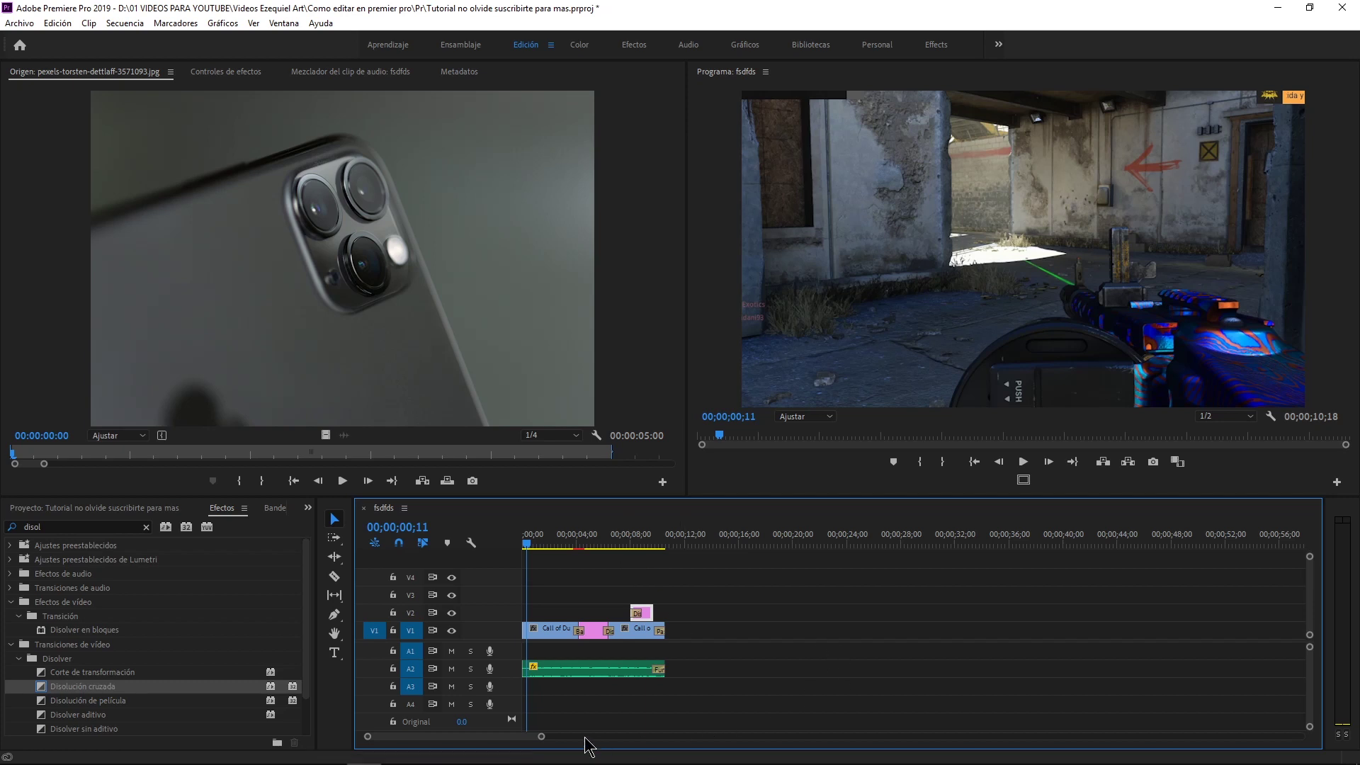
left_click_drag(541, 736, 957, 735)
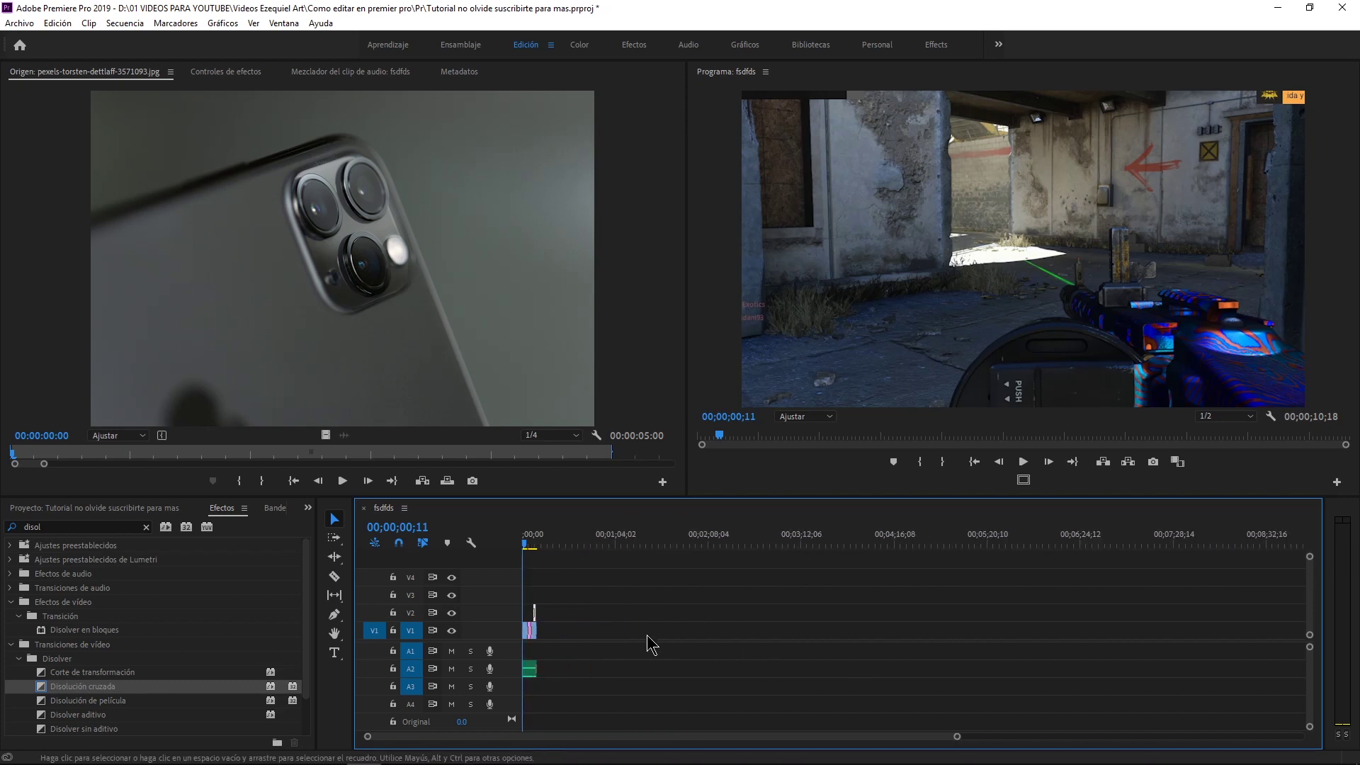
left_click_drag(1237, 578, 537, 695)
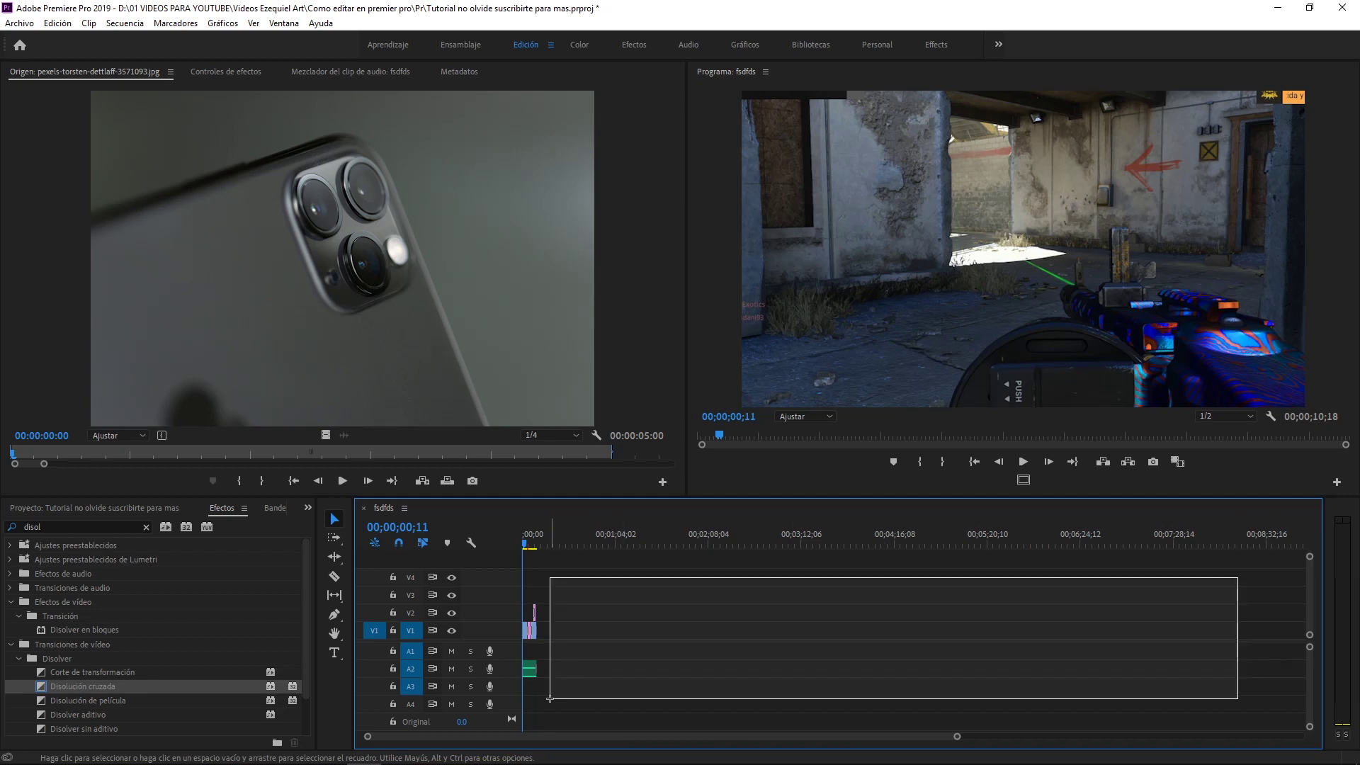
Mark In/Out on the pink clip with X, then extend both points to cover the entire 00;00;10;18 sequence.
mouse_move(956, 736)
left_mouse_down()
mouse_move(454, 736)
mouse_move(490, 736)
left_mouse_up()
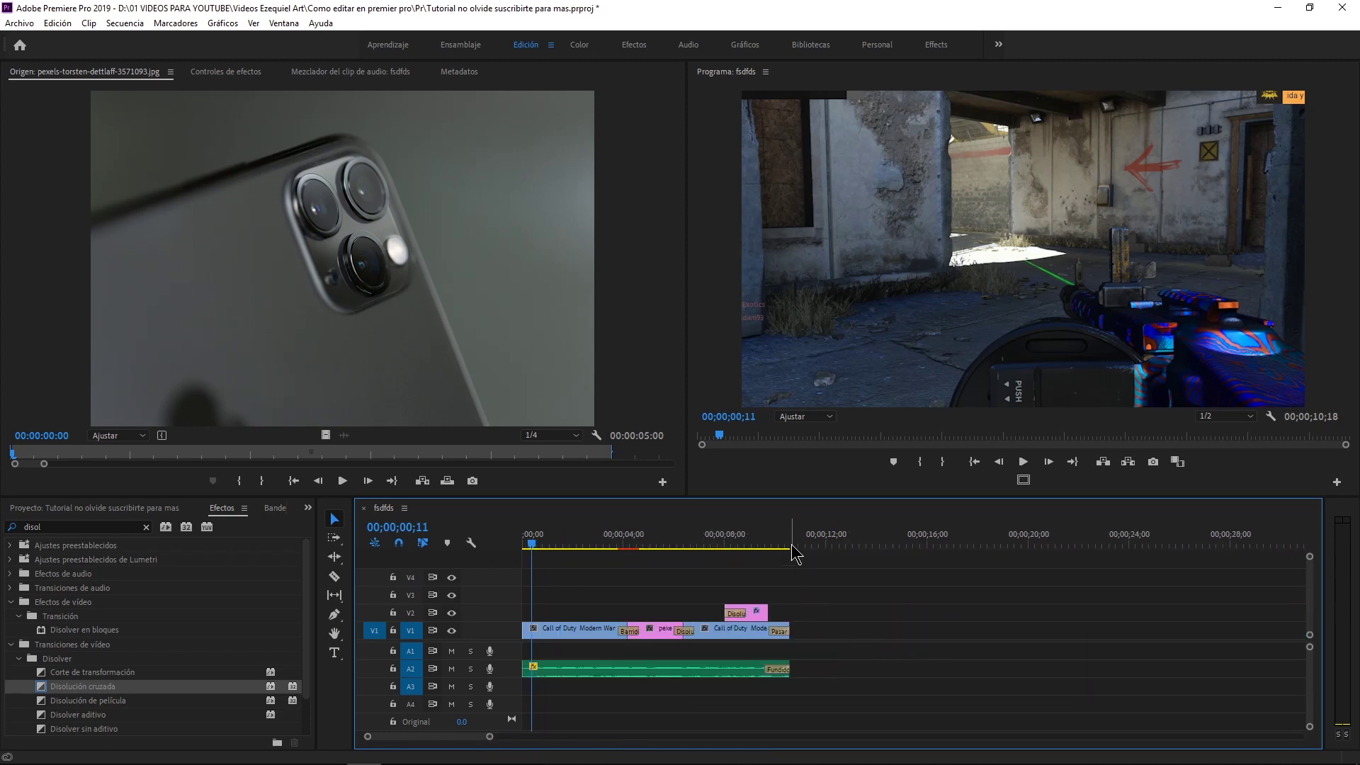
left_click(790, 543)
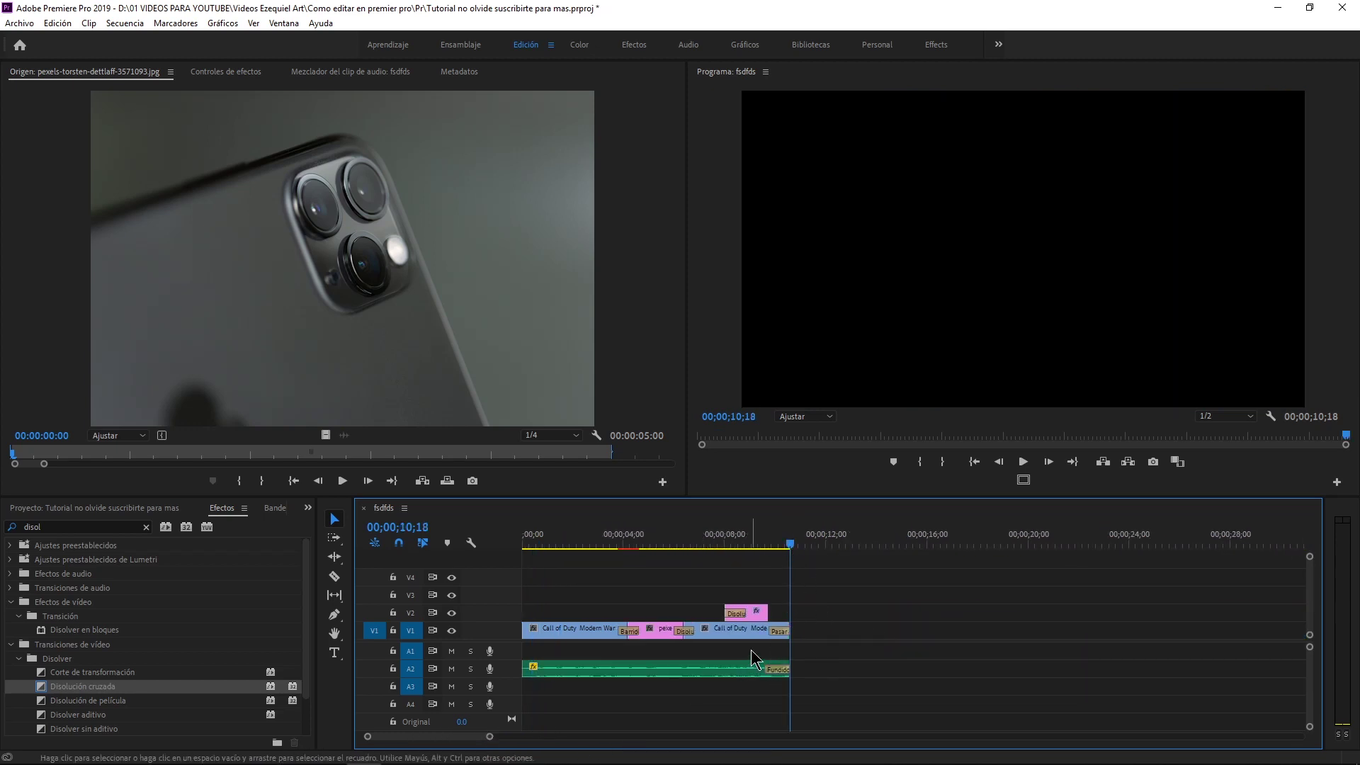
left_click(825, 544)
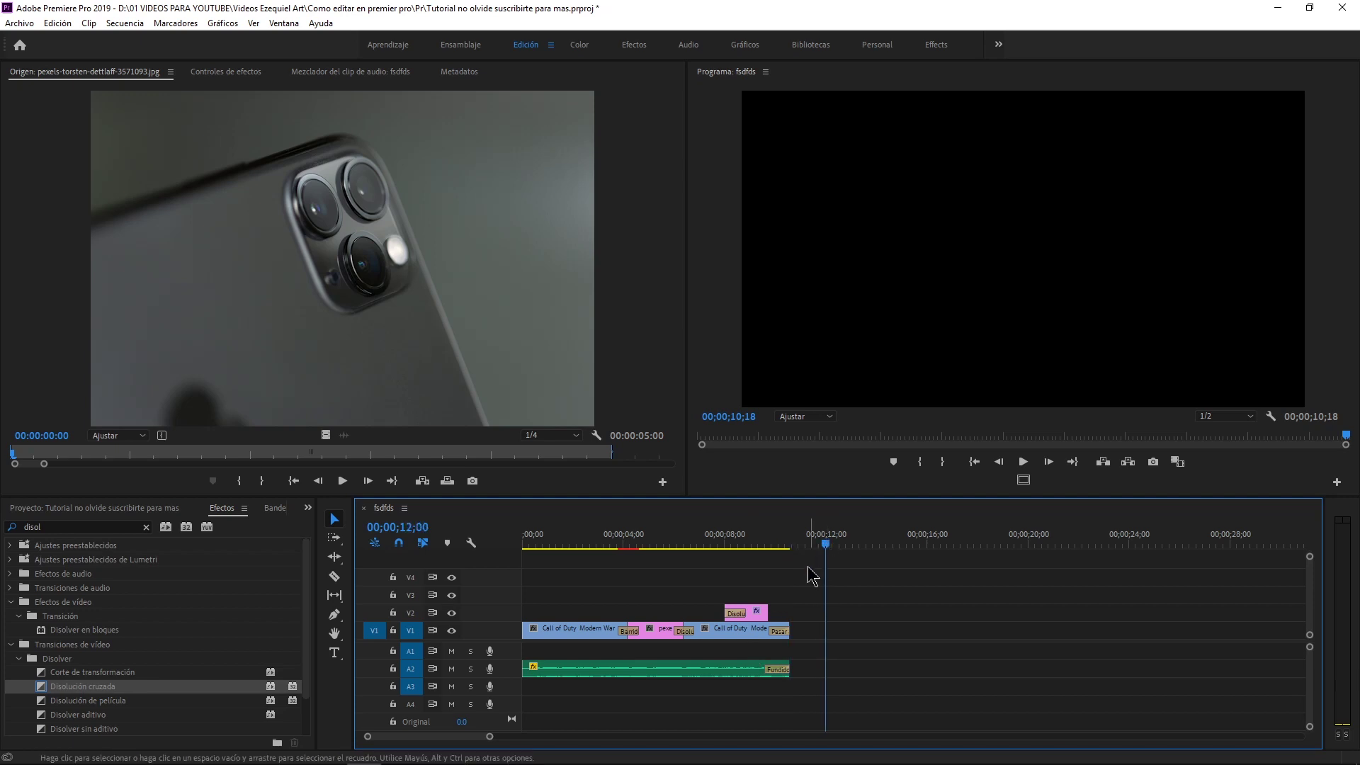
left_click(643, 546)
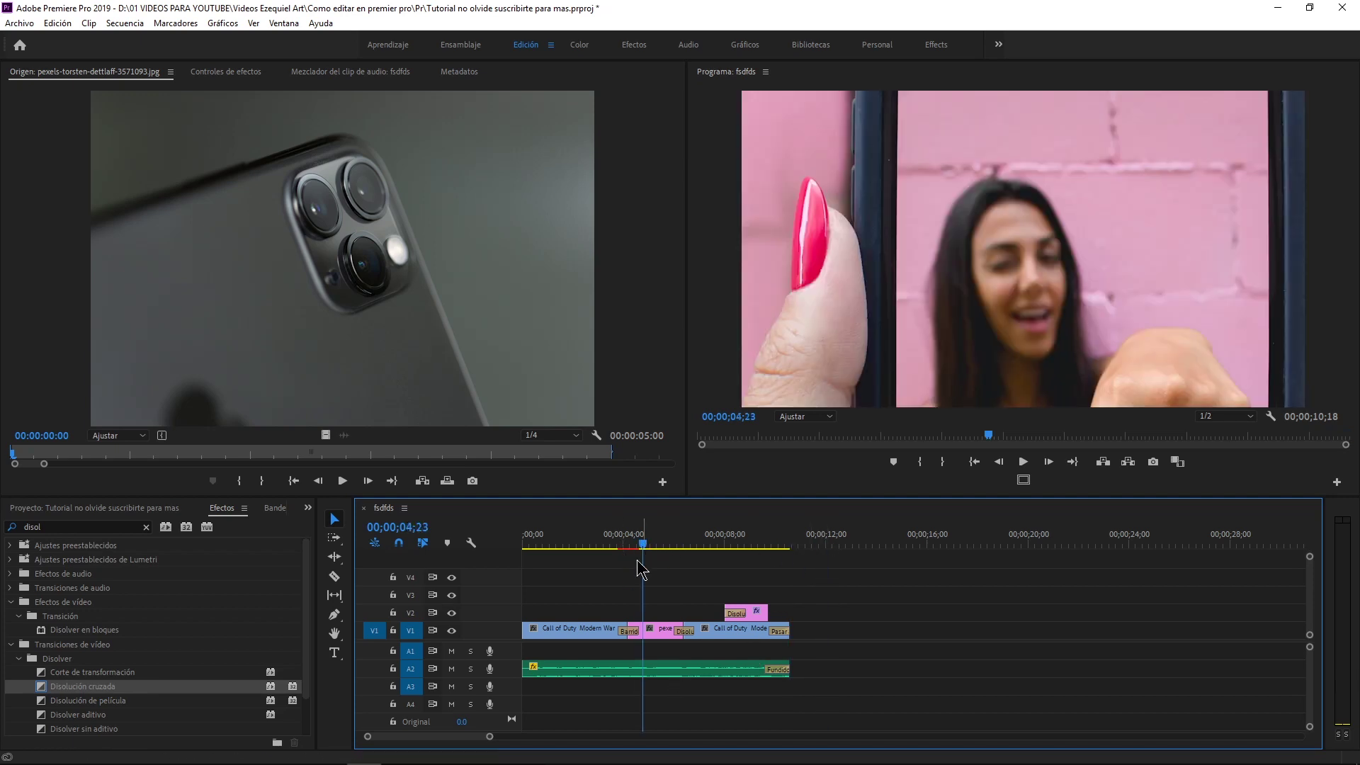
key("x")
left_click_drag(630, 530, 522, 531)
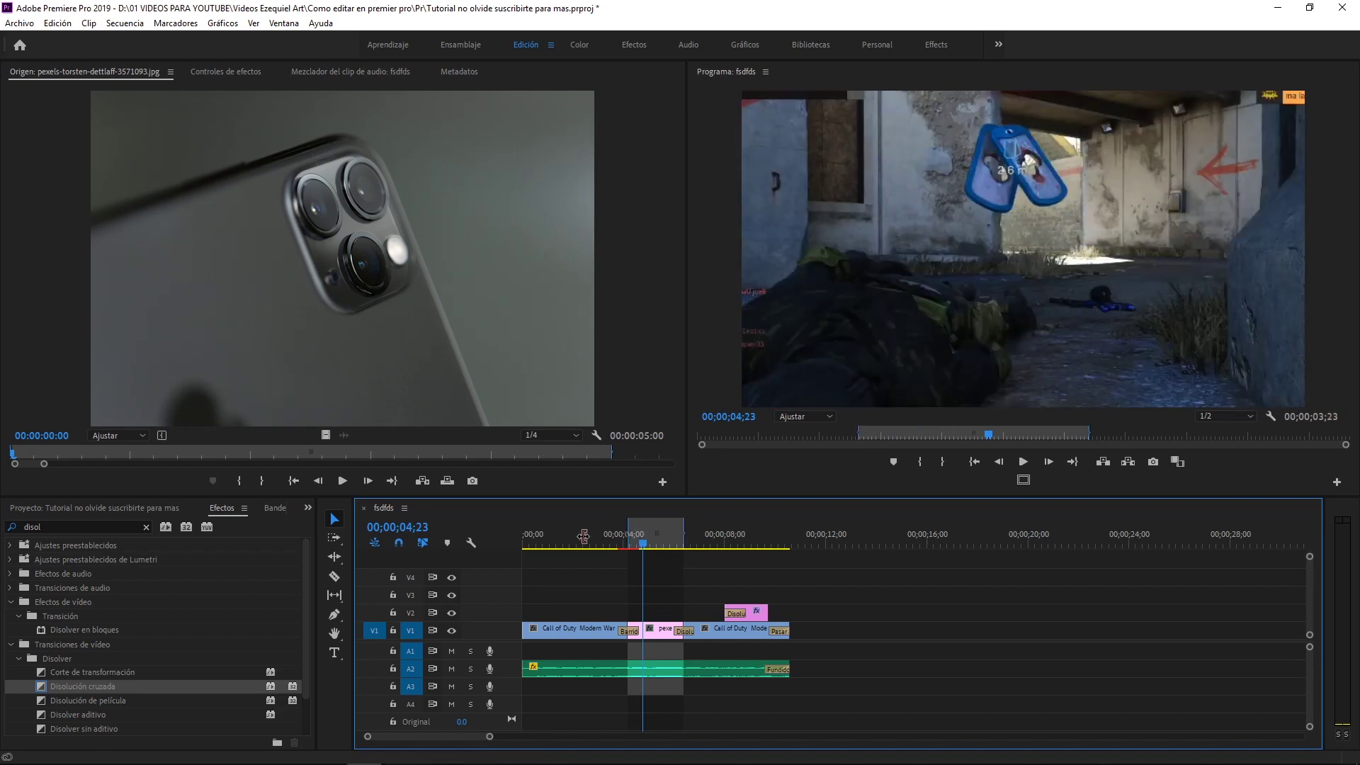
left_click_drag(685, 533, 790, 532)
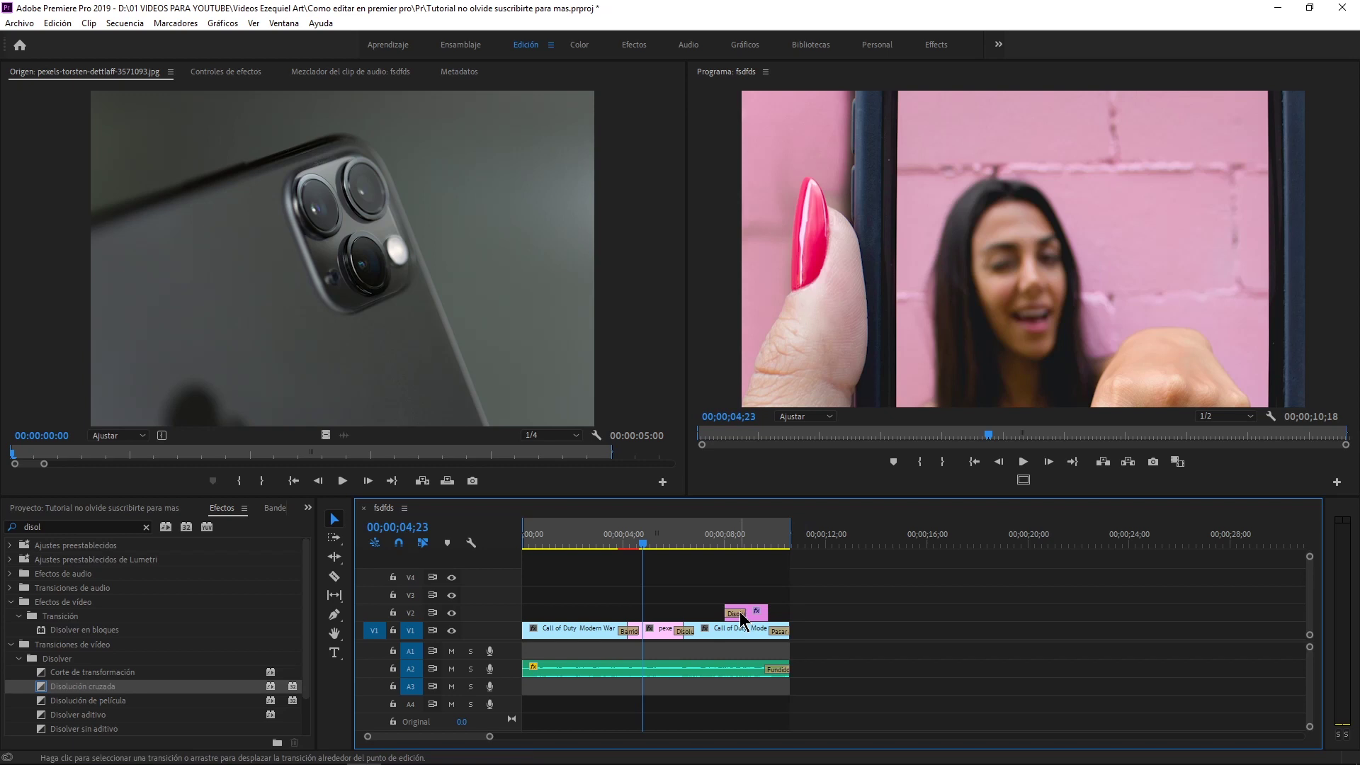
right_click(680, 532)
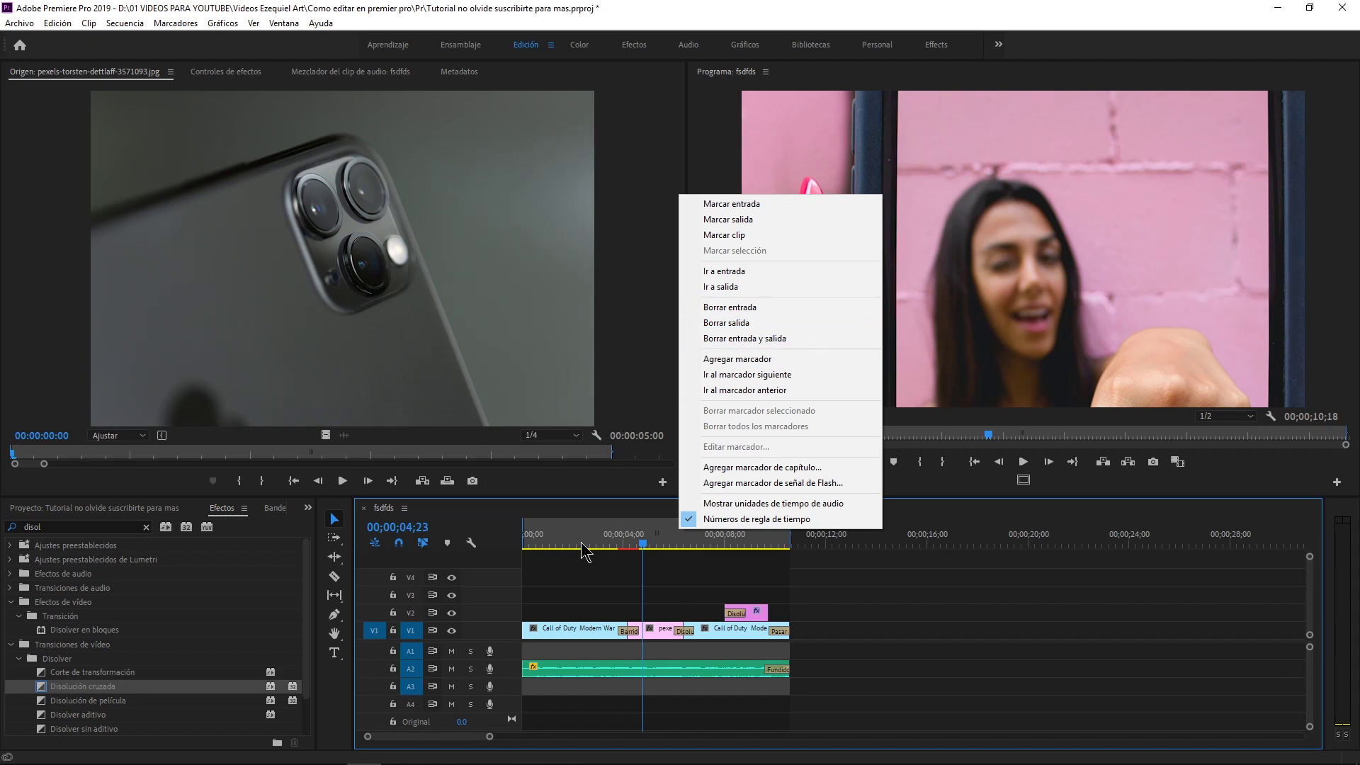
Clear the sequence In/Out marks, move the playhead past the clips, and open Export Settings (Ctrl+M).
left_click(760, 339)
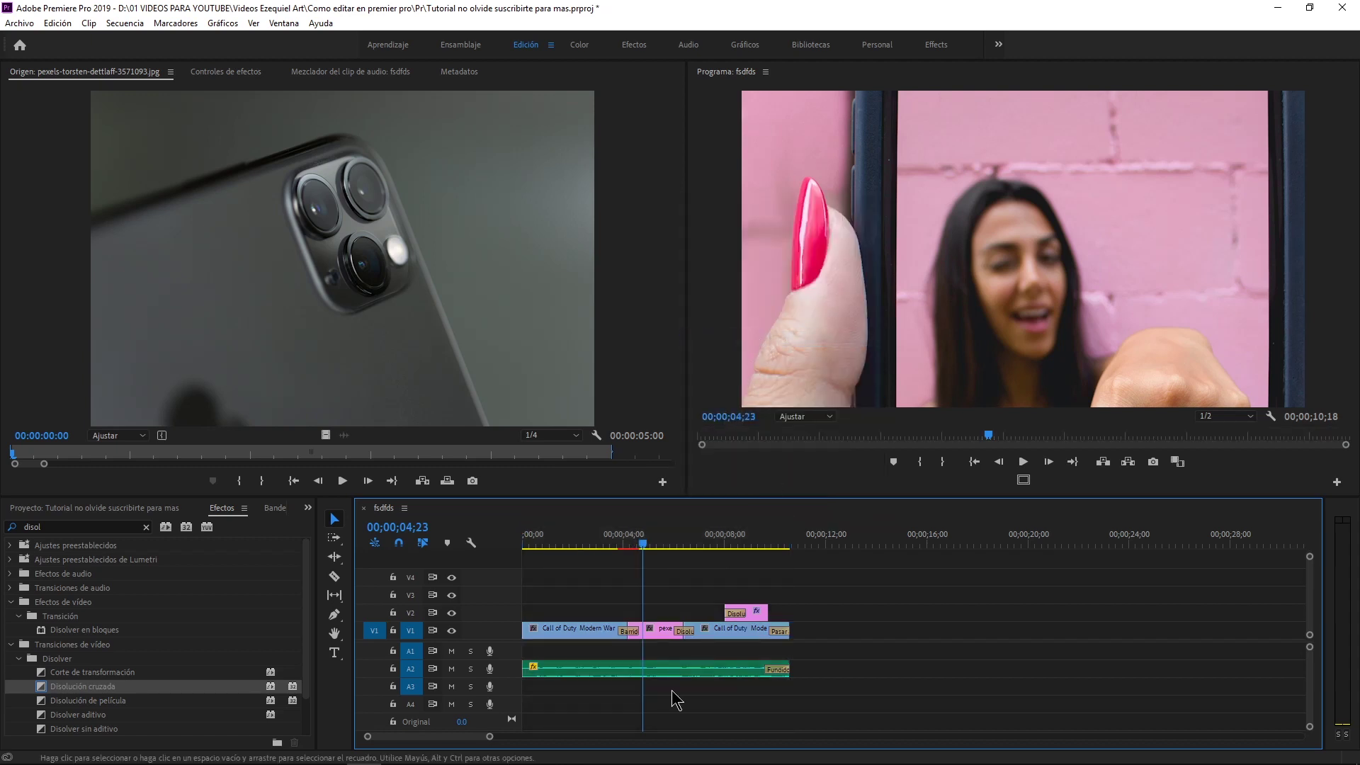
left_click(725, 544)
left_click_drag(746, 548, 918, 588)
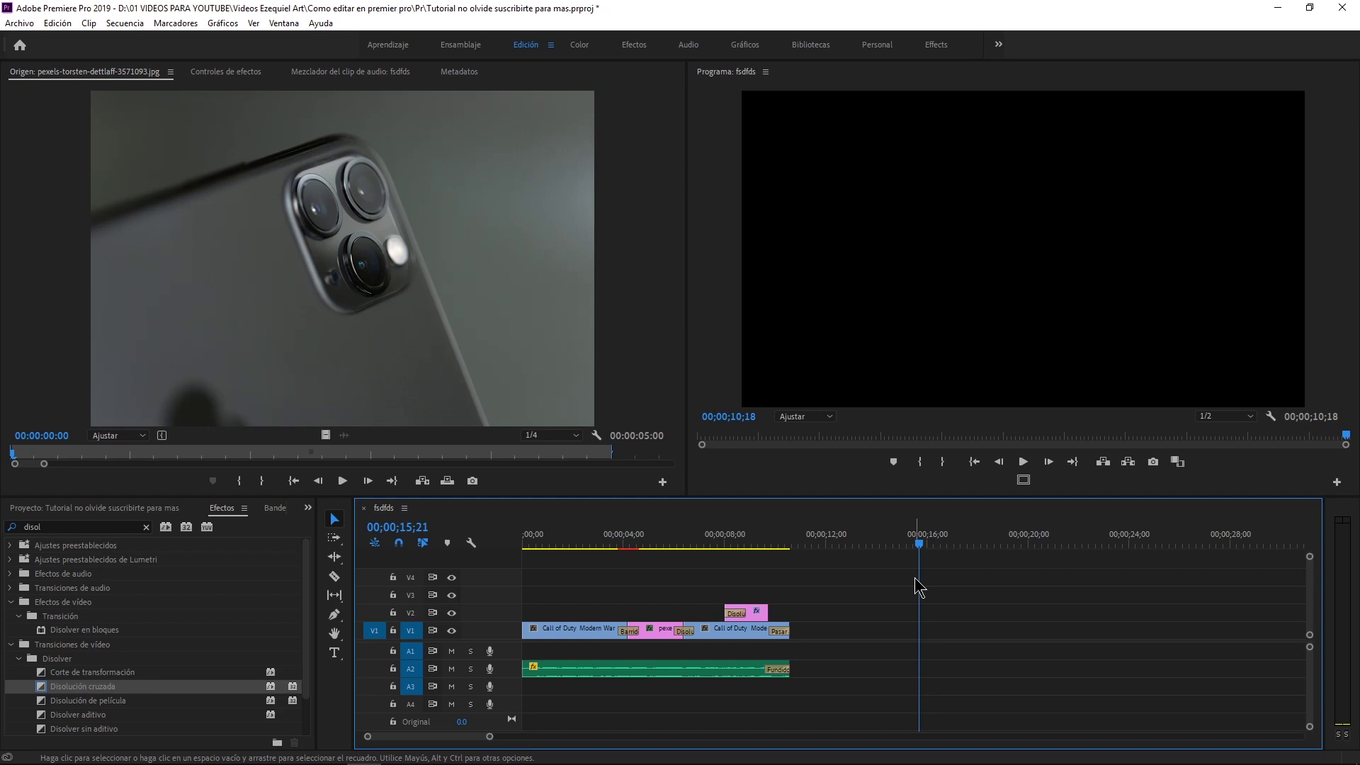
key("ctrl+m")
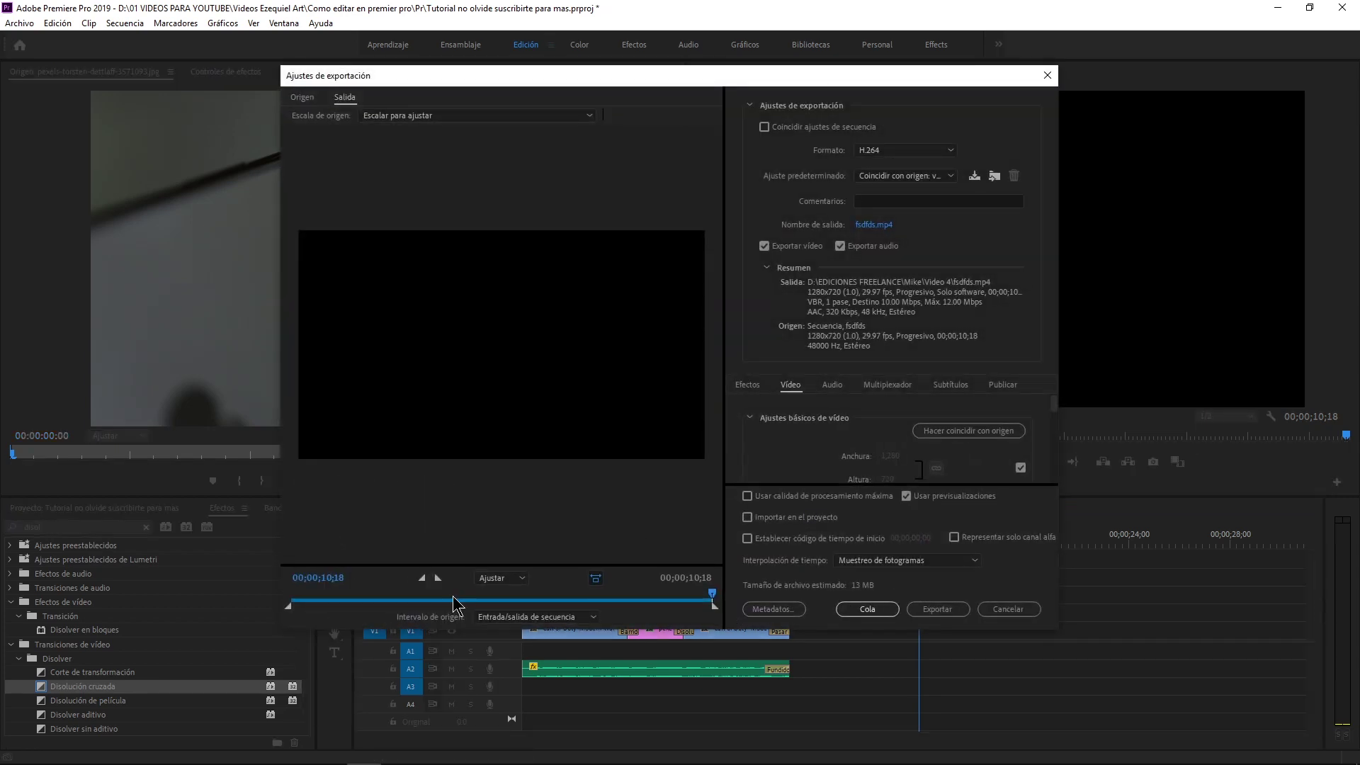
Scrub the export preview from 02;20 to 07;12.
left_click(391, 598)
left_click_drag(391, 600, 606, 601)
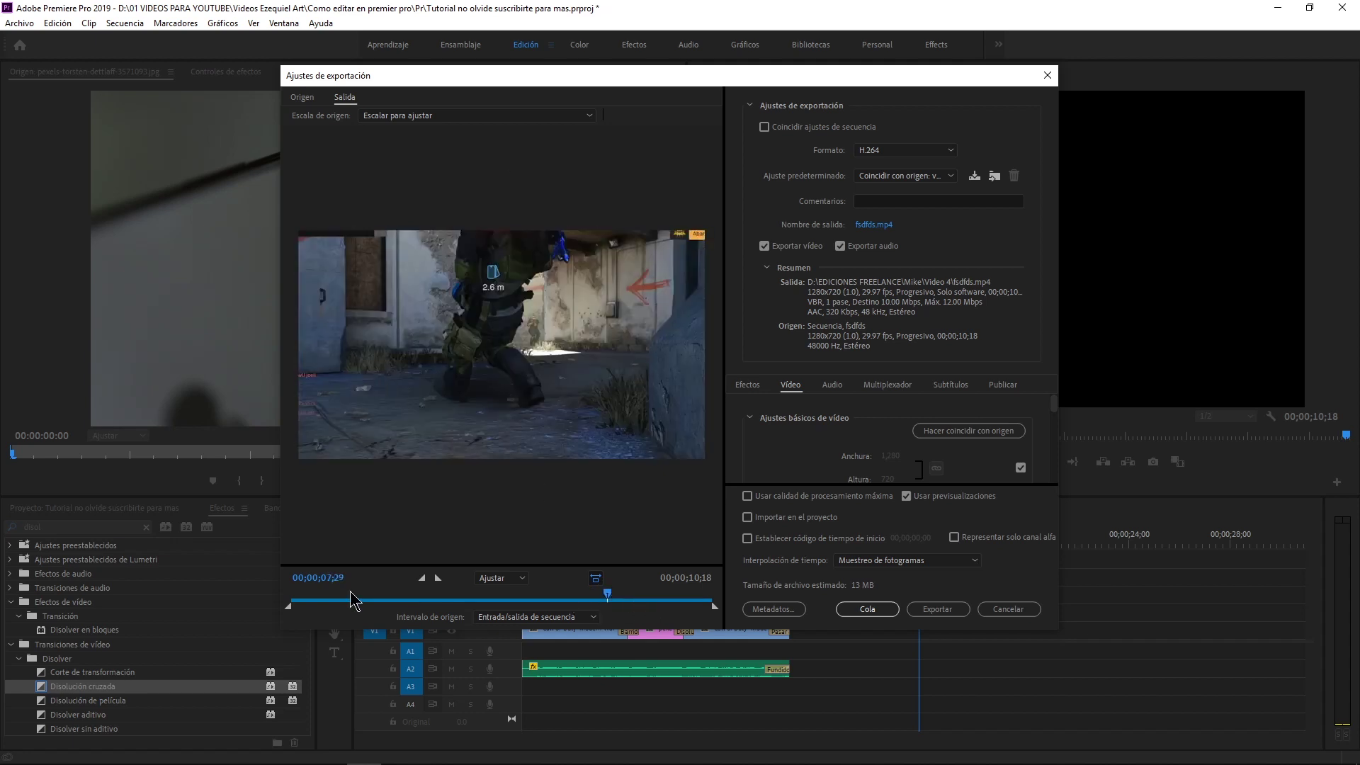
left_click(496, 599)
left_click(584, 600)
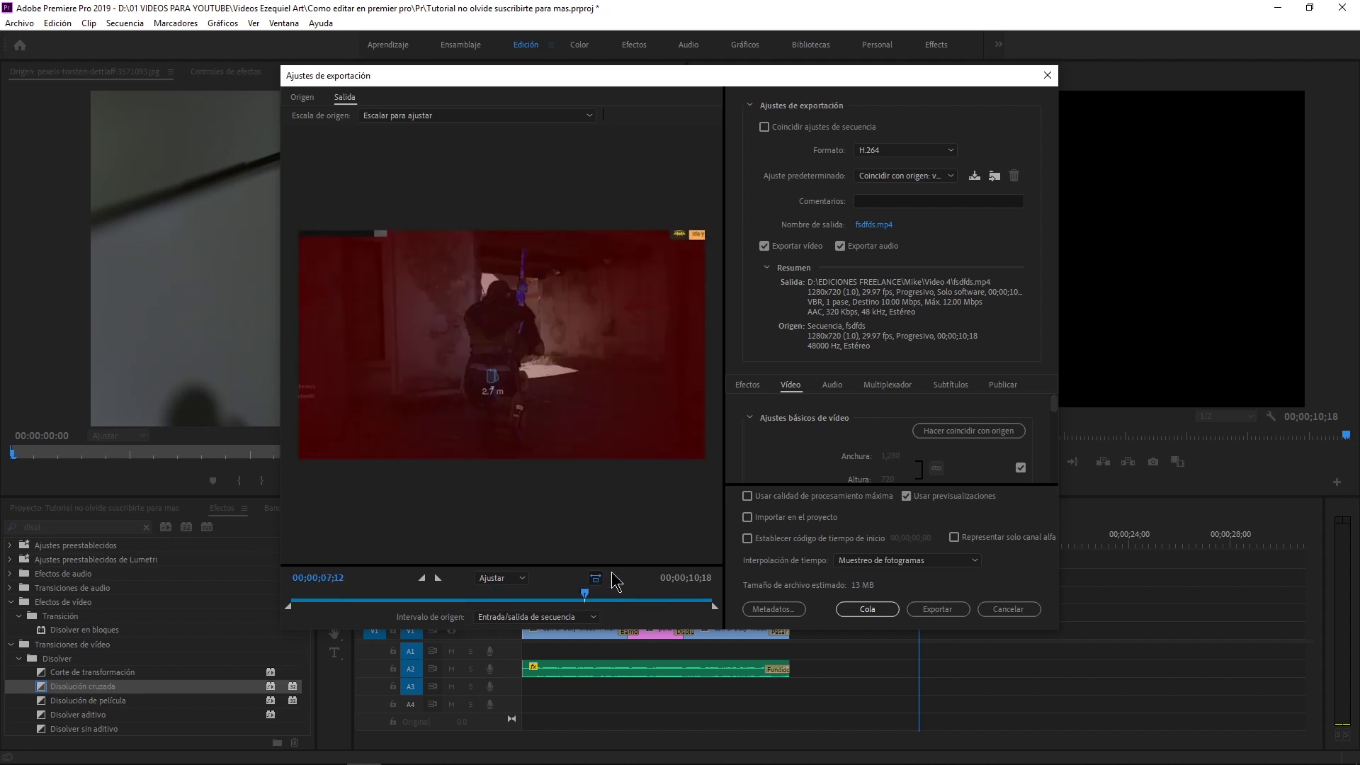
Uncheck match-source for Velocidad de fotograma so the preset becomes Personalizado.
scroll(1055, 405, "down", 2)
scroll(1056, 407, "up", 2)
scroll(1055, 414, "down", 3)
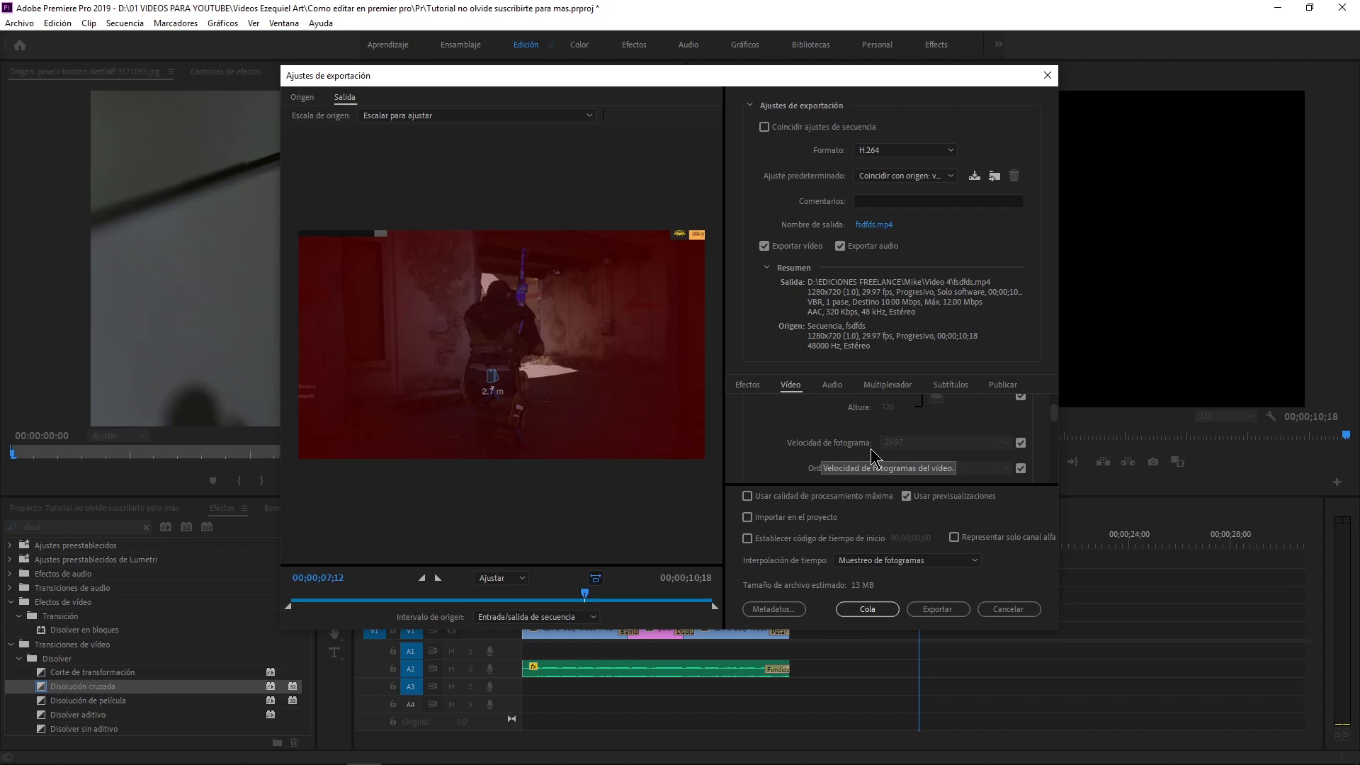
left_click(1021, 443)
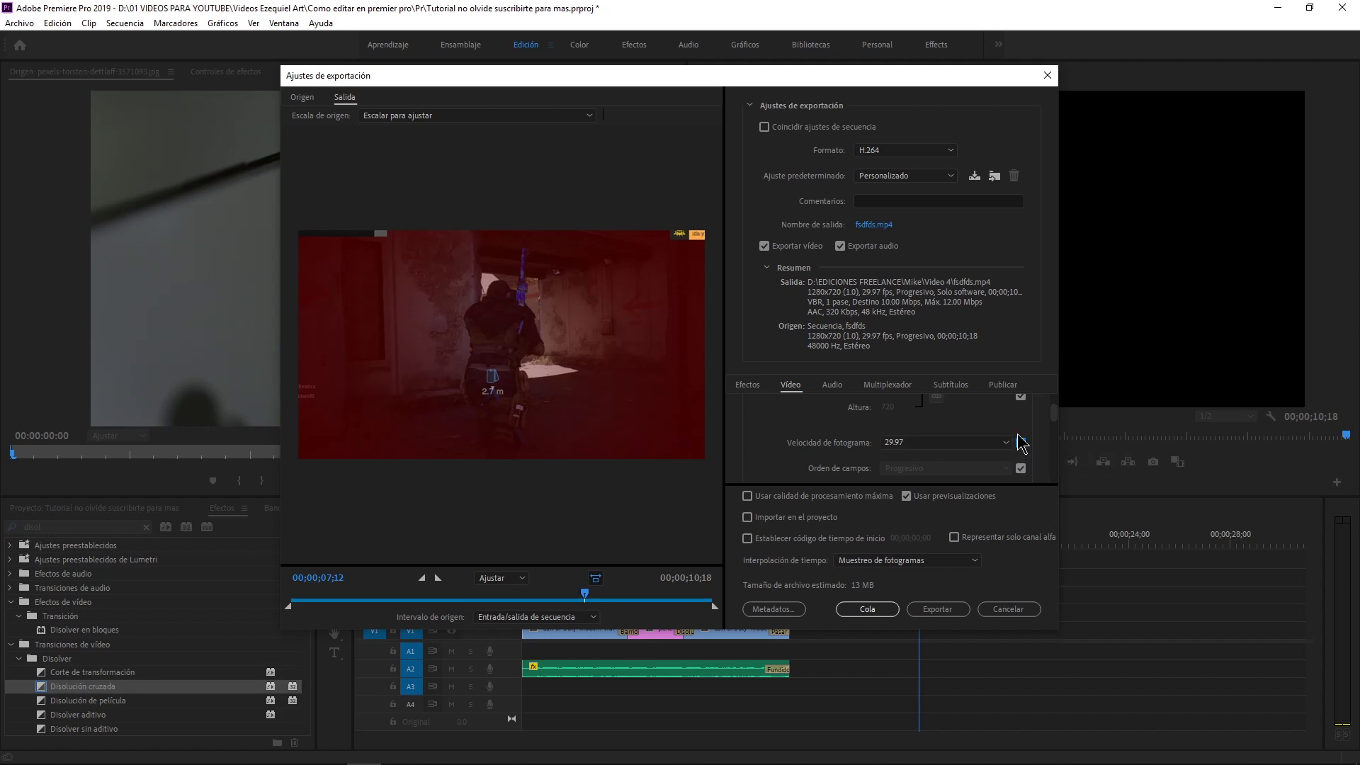
Try a 59.94 frame rate, then set it back to 29.97.
left_click(1006, 442)
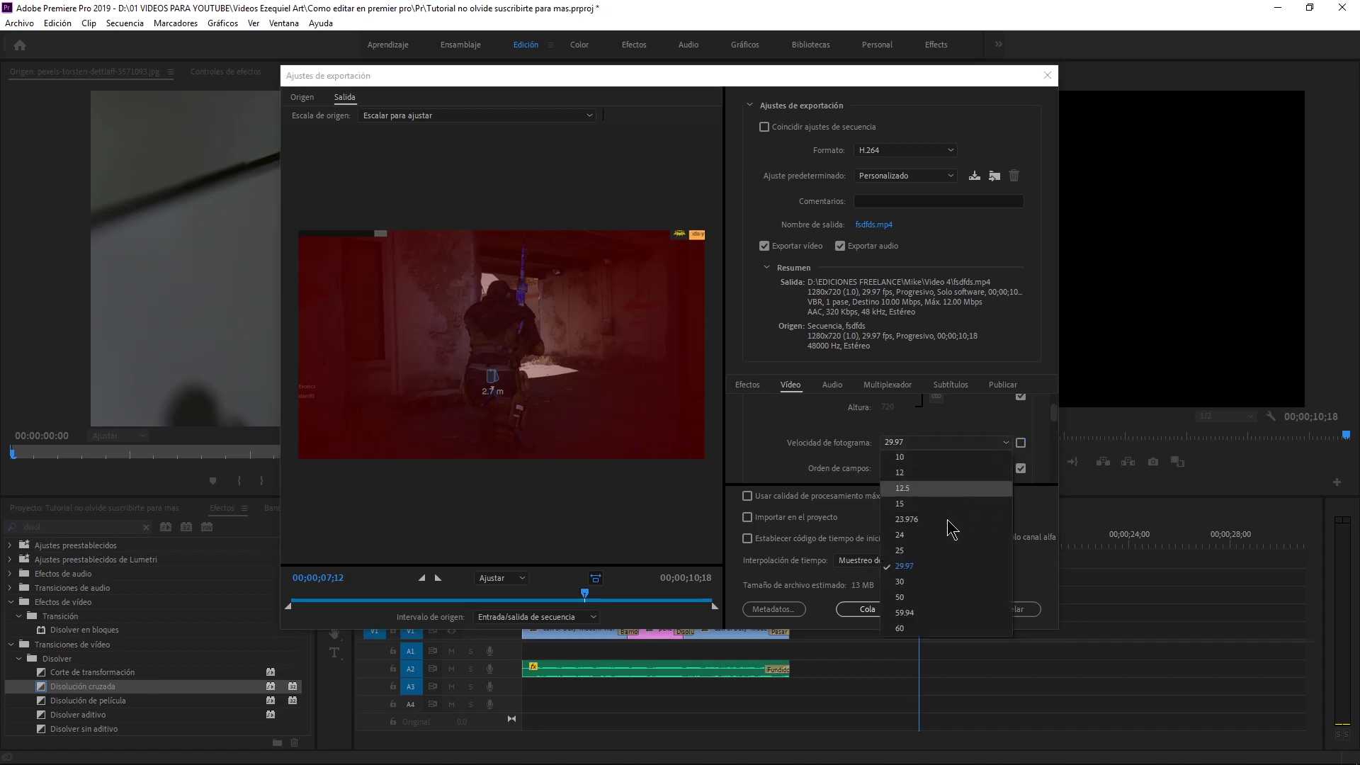
left_click(917, 612)
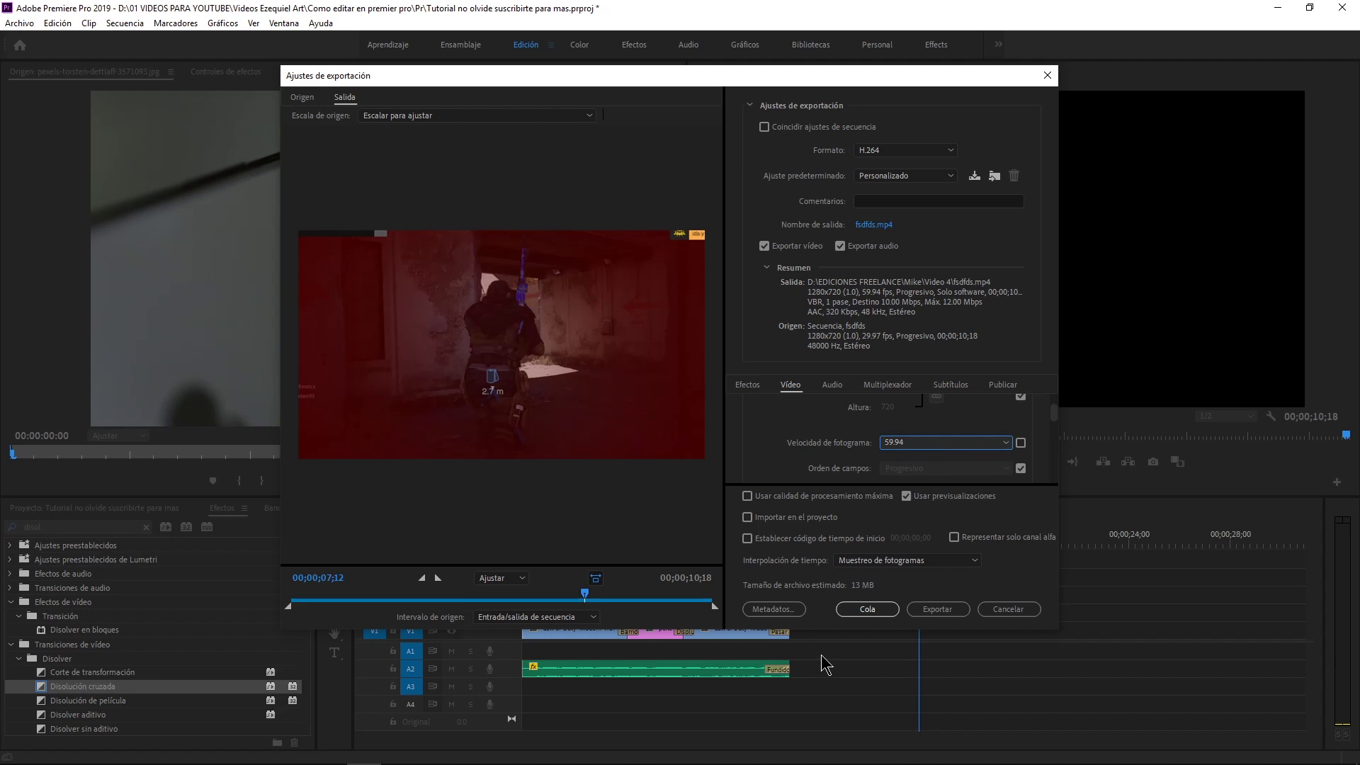
left_click(985, 443)
left_click(921, 565)
Set the target video bitrate to 7.5 Mbps.
left_click_drag(1052, 415, 1050, 460)
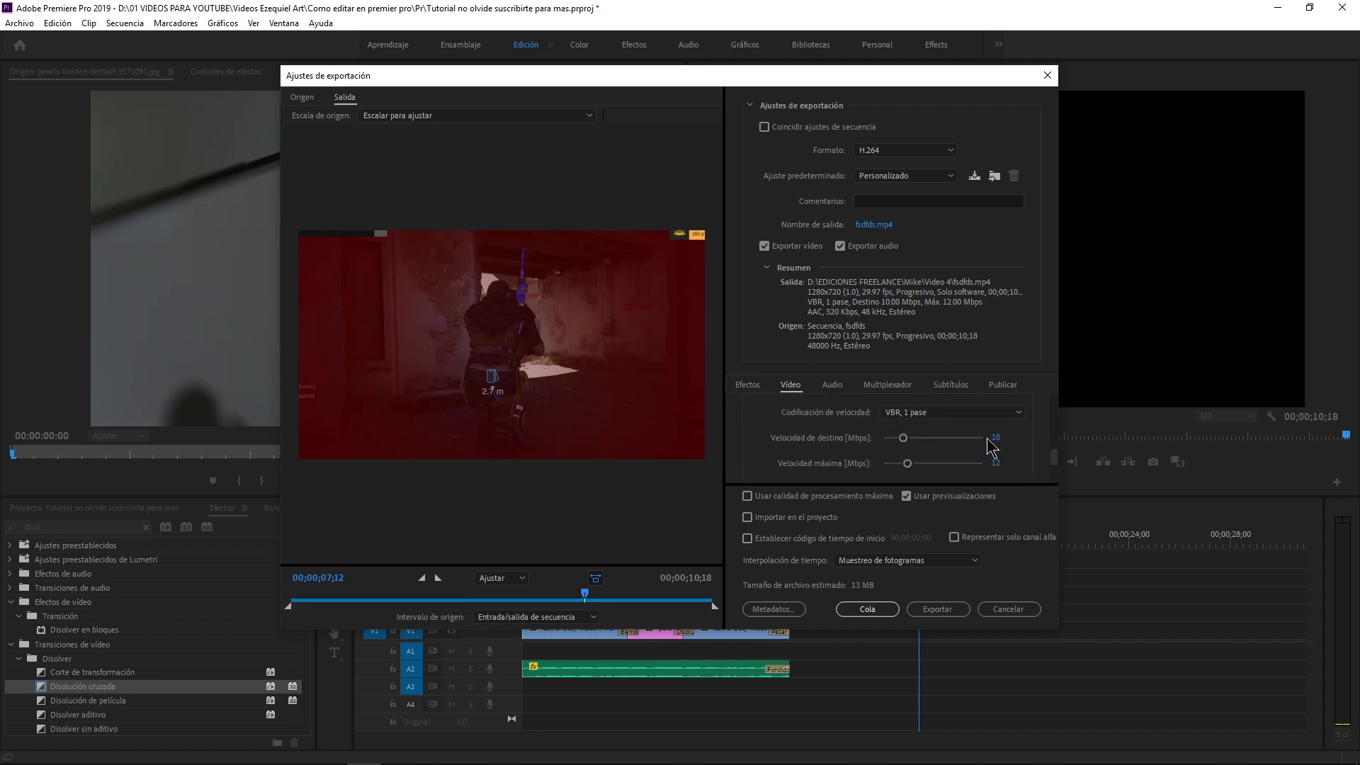
type("7")
type(".5")
key("Return")
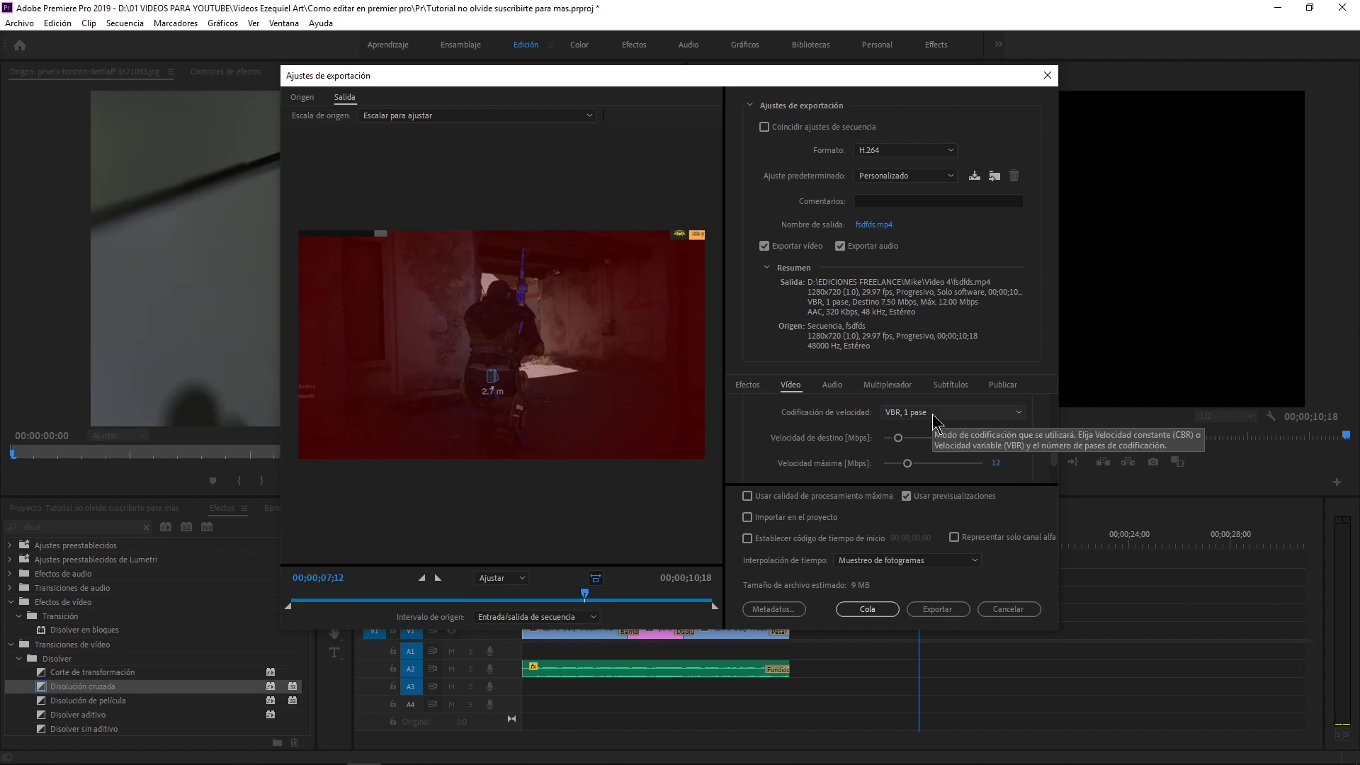
Switch bitrate encoding to CBR with an 8 Mbps target bitrate.
left_click(924, 413)
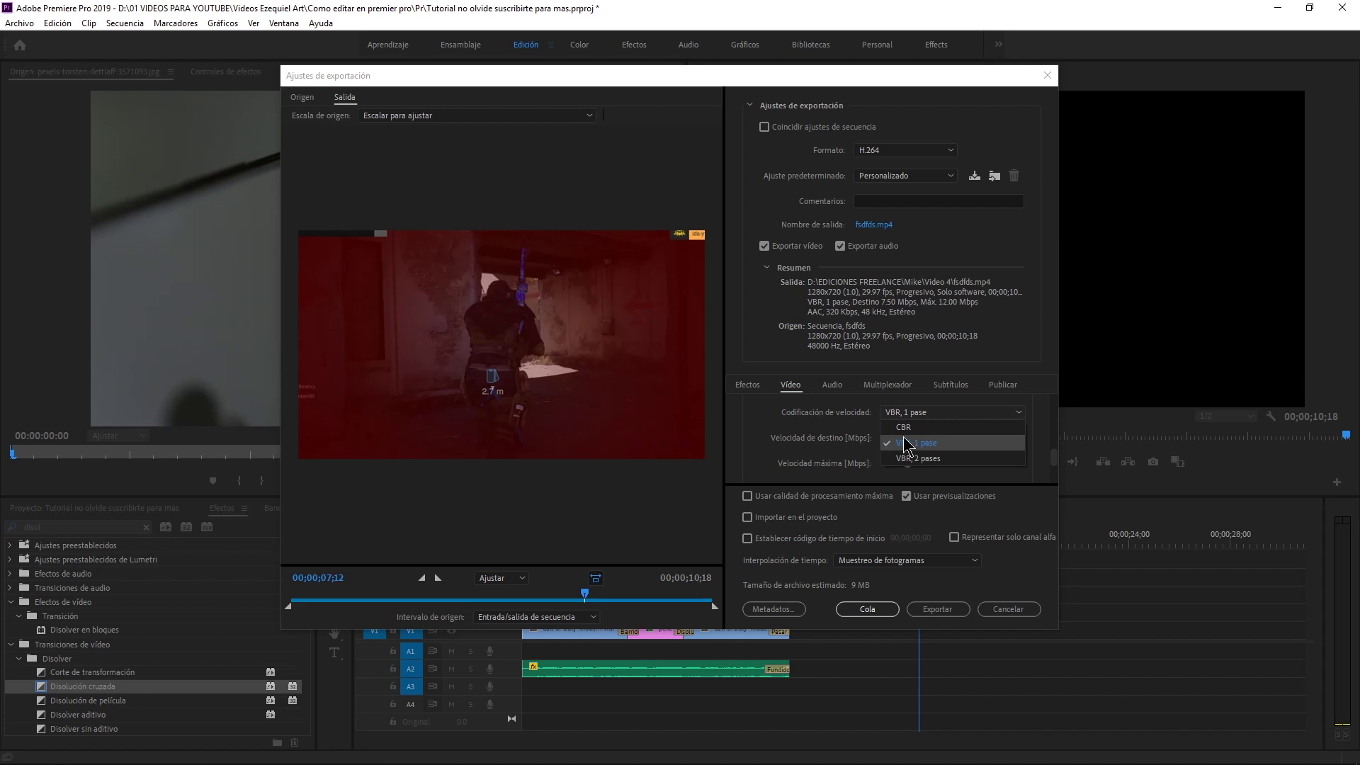
left_click(910, 427)
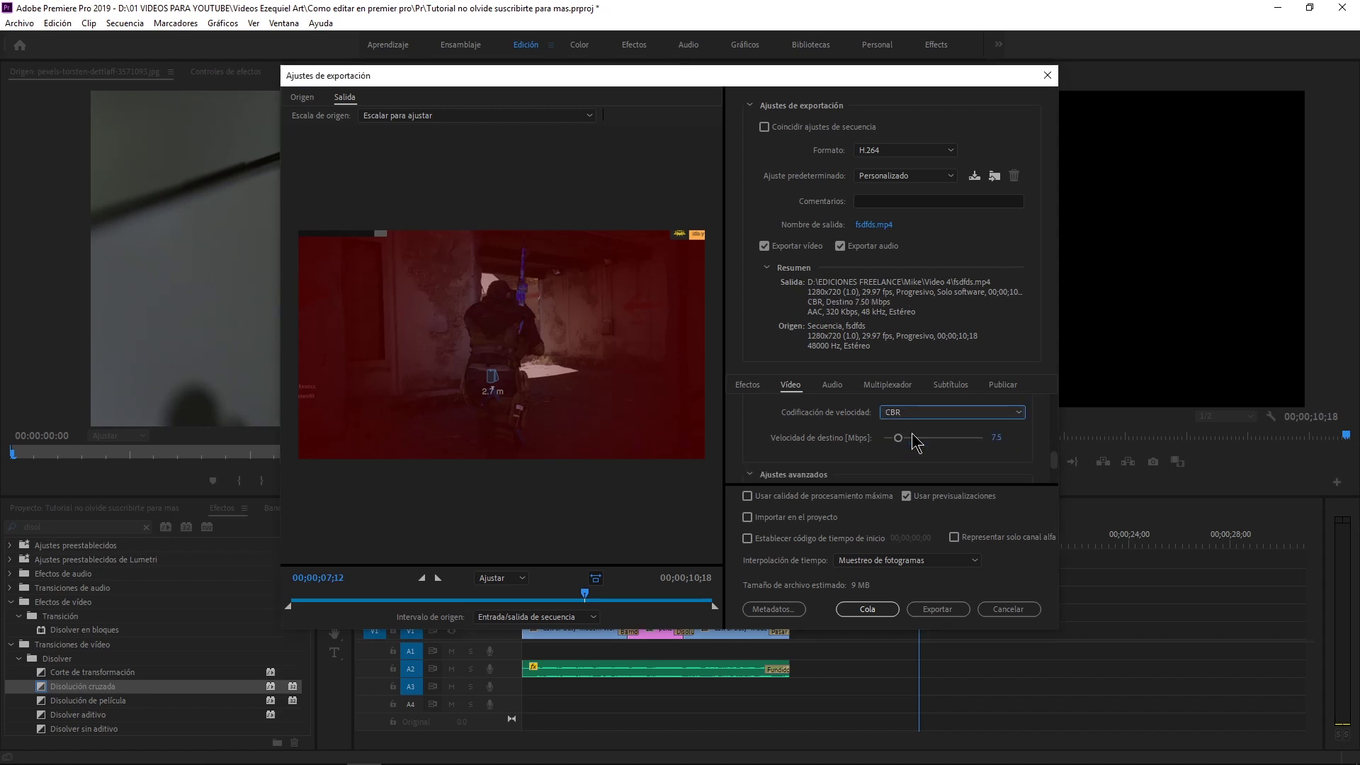
left_click(1000, 437)
type("12")
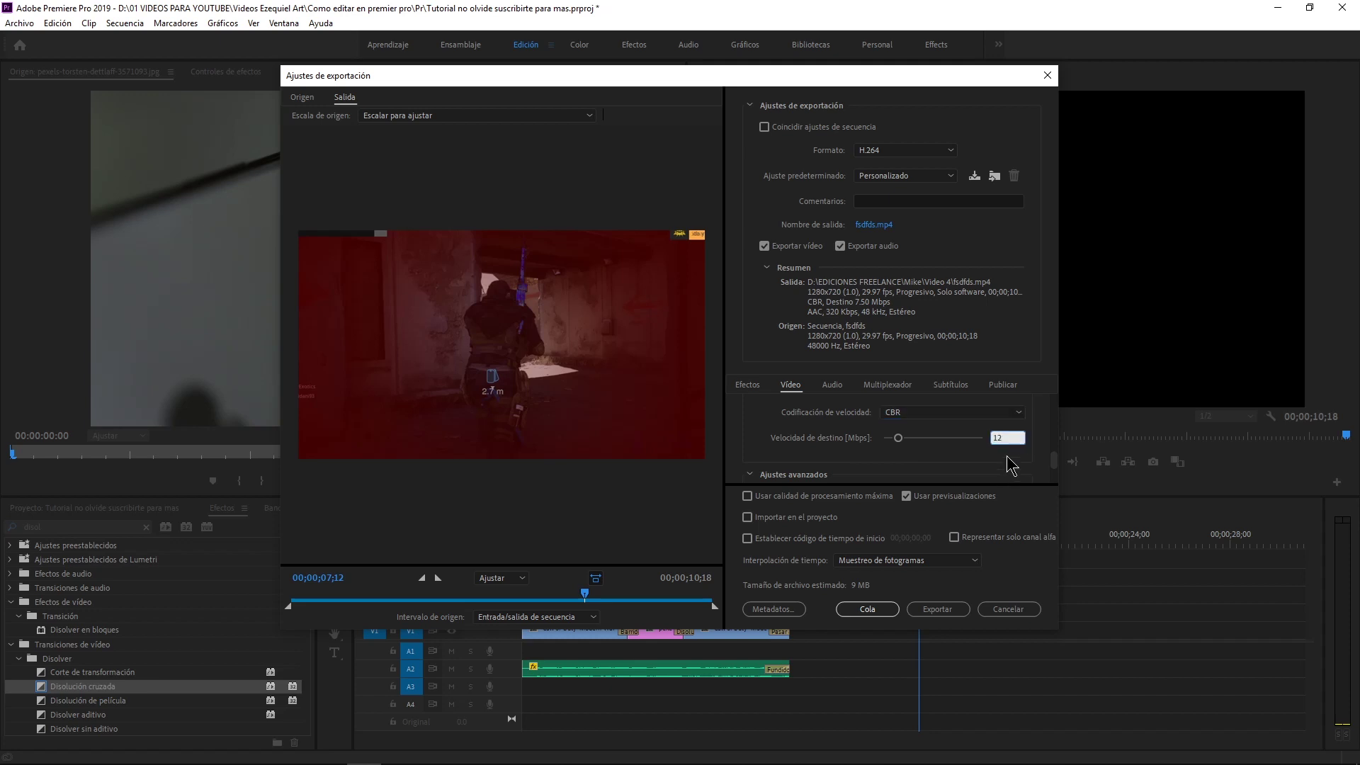
left_click(996, 438)
key("Return")
Review the bitrate settings, then show the Audio export settings.
scroll(1054, 461, "up", 1)
left_click_drag(1054, 461, 1054, 417)
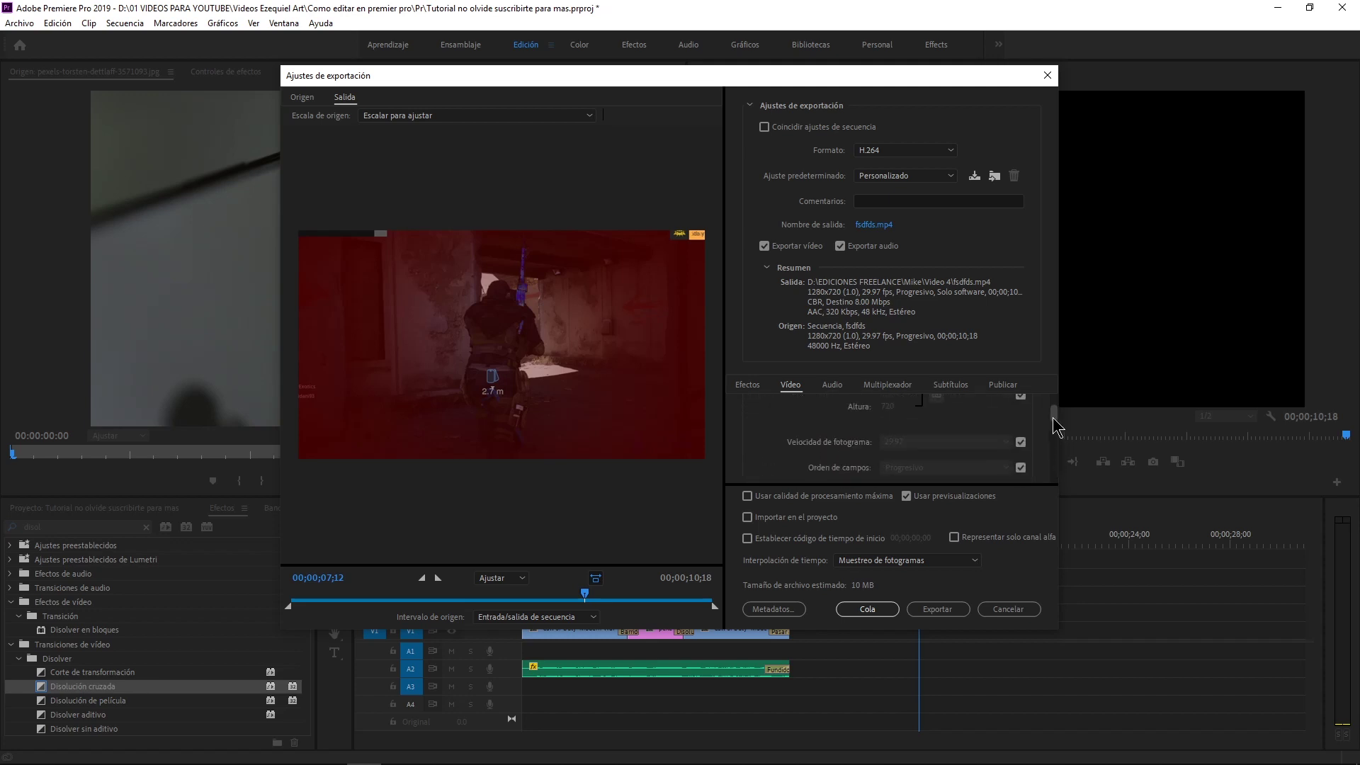
left_click_drag(1057, 420, 1062, 429)
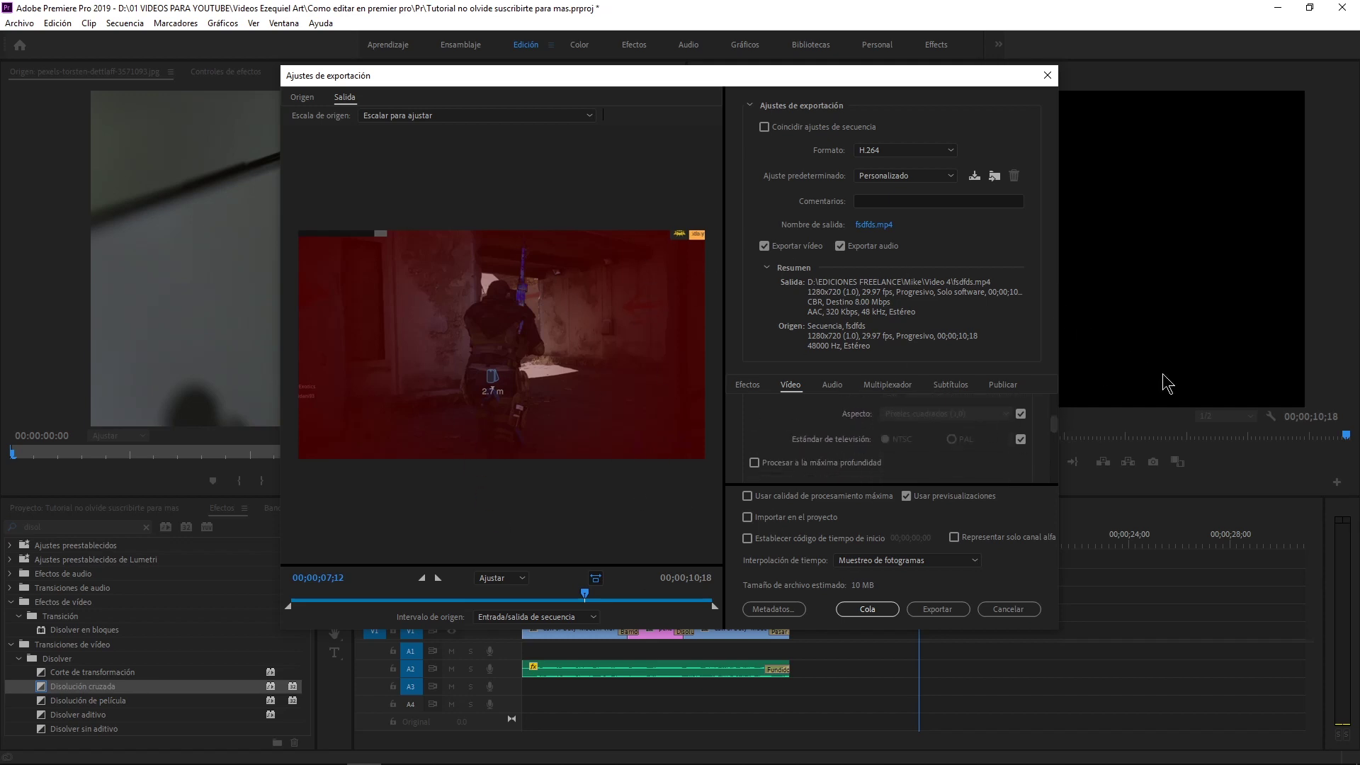
left_click_drag(1054, 426, 1057, 471)
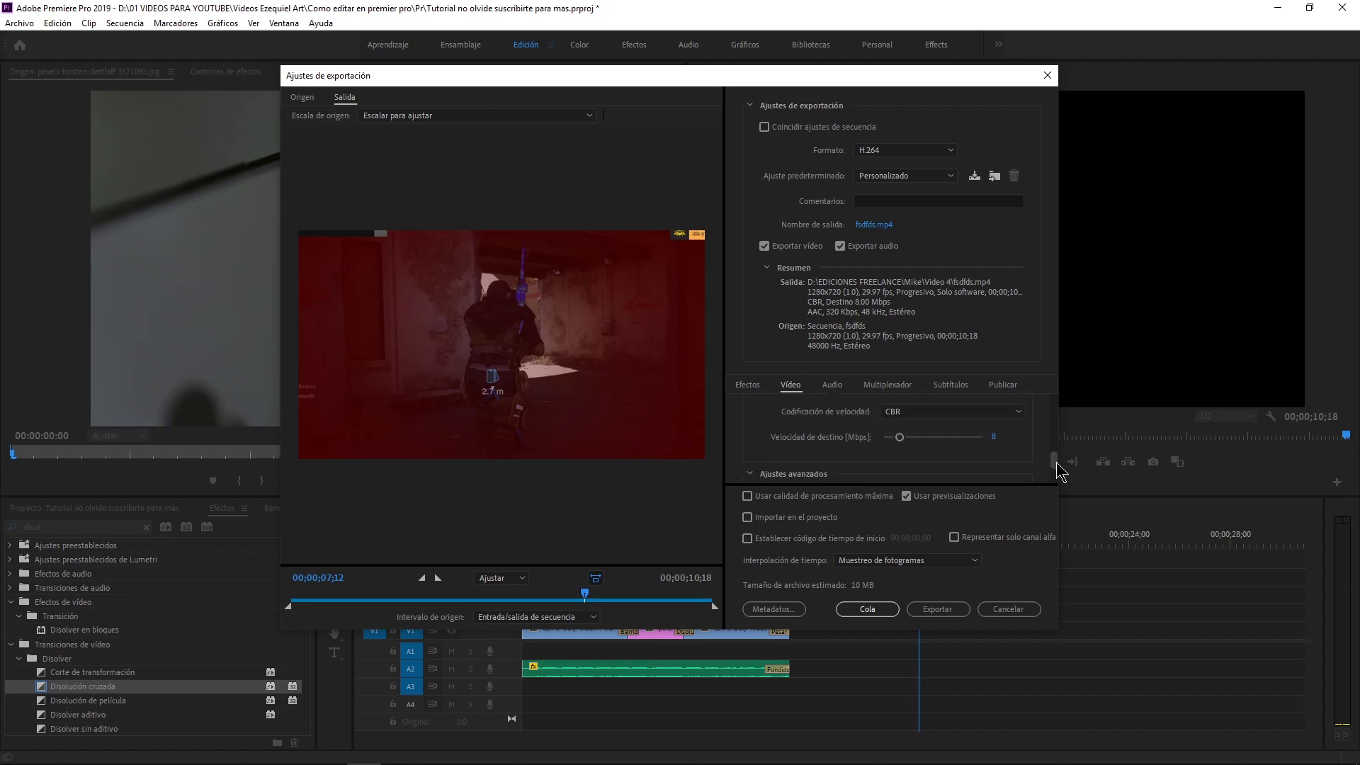
left_click(832, 384)
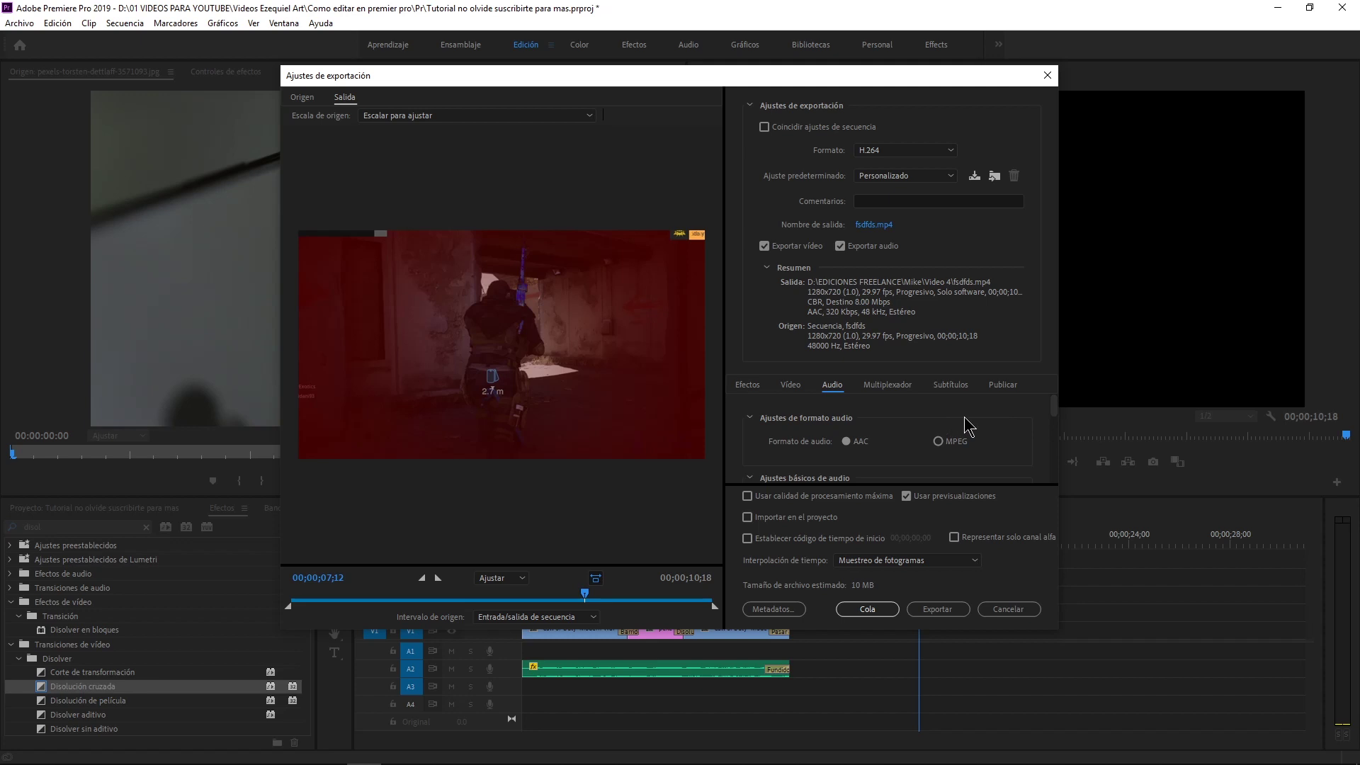
Keep the audio bitrate at 320 Kbps and return to the Video settings.
left_click_drag(1055, 403, 1055, 466)
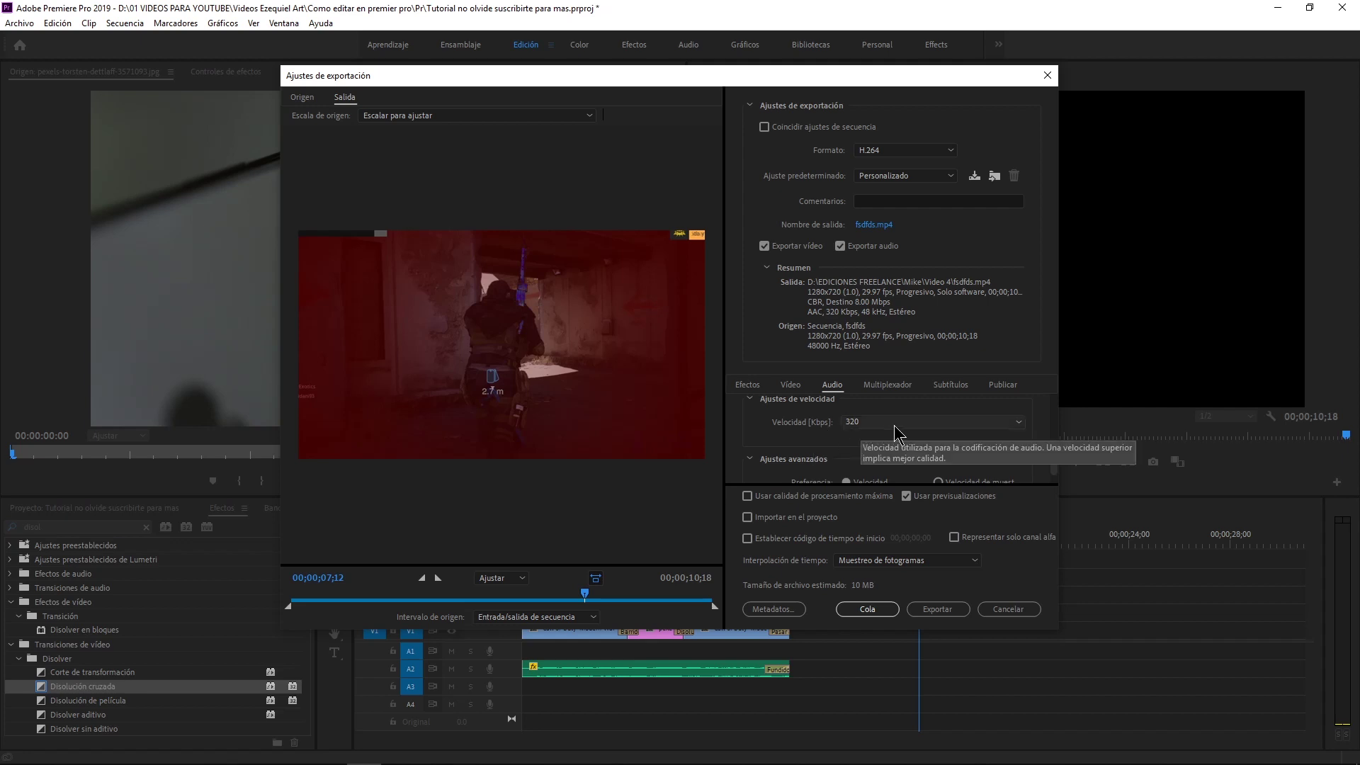
left_click(891, 424)
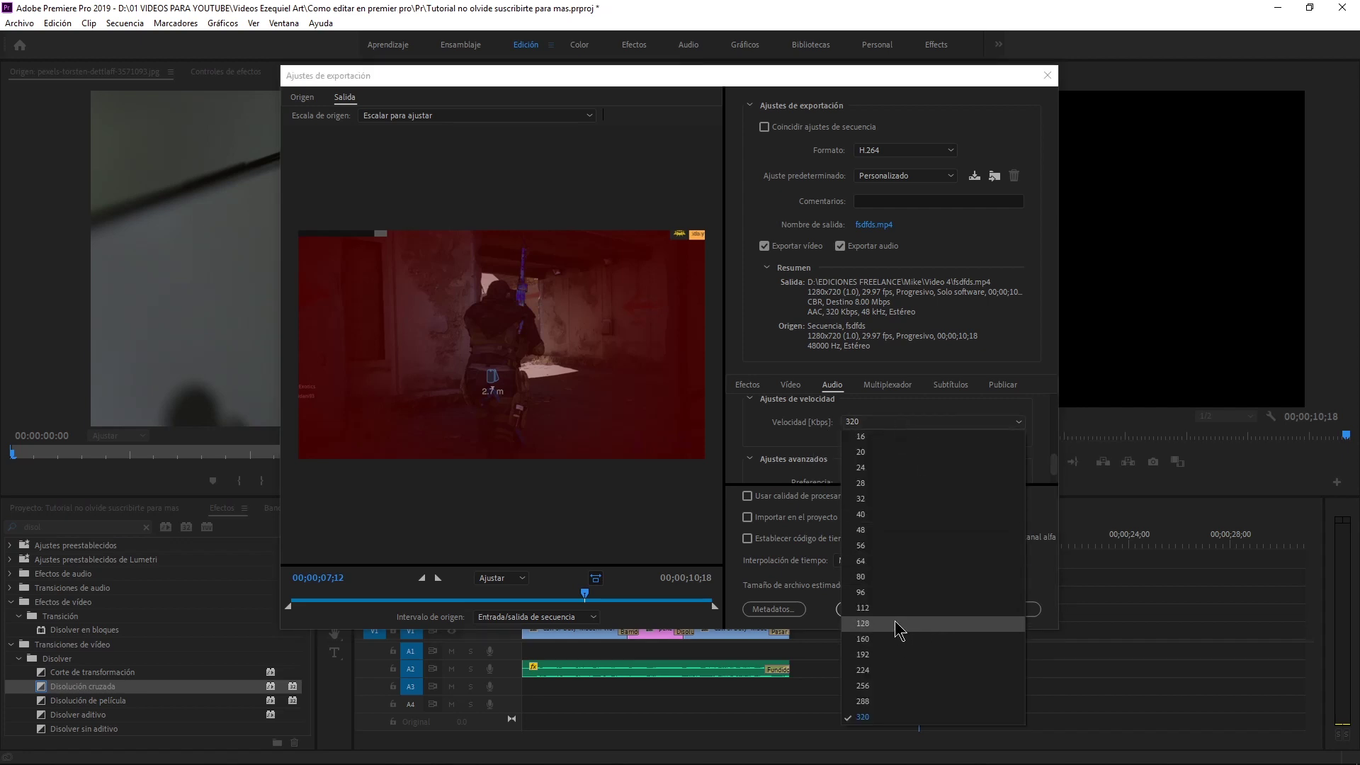
left_click(1046, 428)
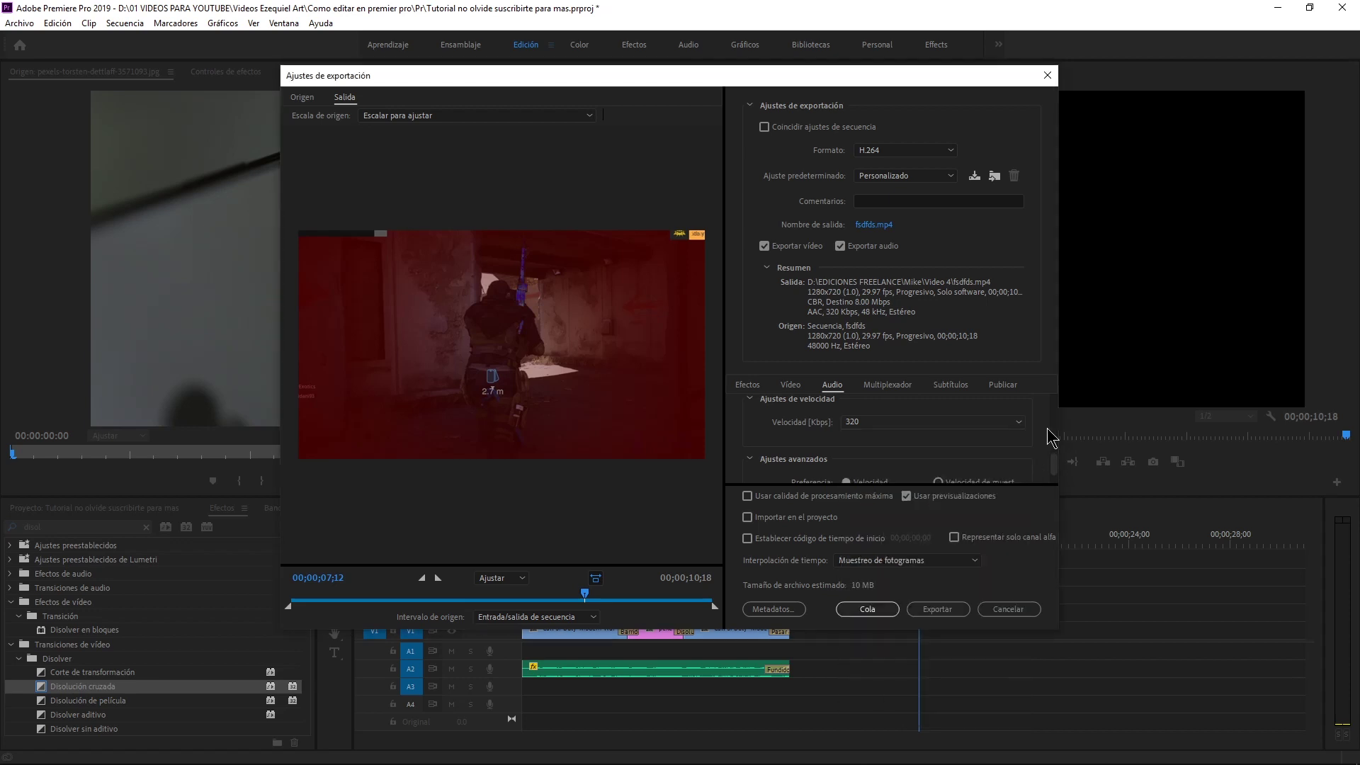
left_click(796, 388)
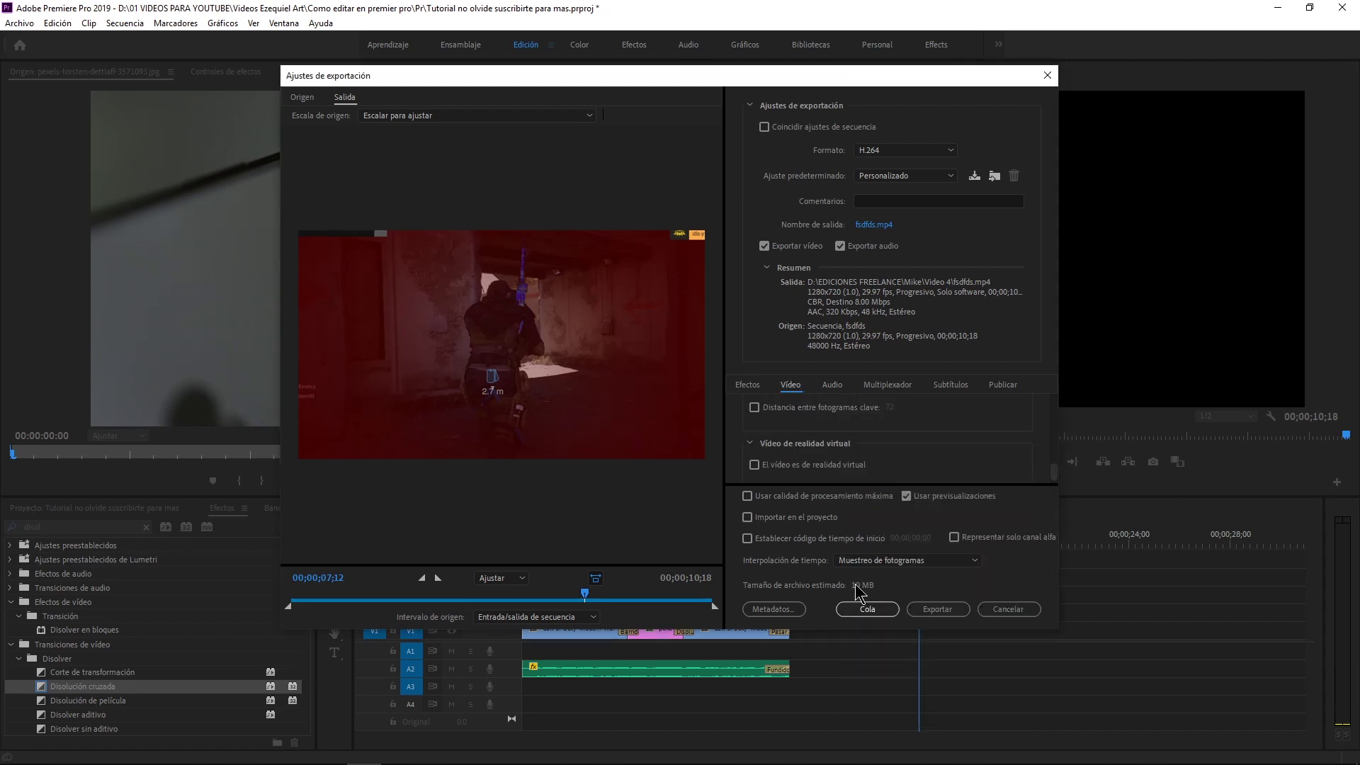
Turn on Usar calidad de procesamiento máxima and open the output file's Save As window.
left_click(909, 497)
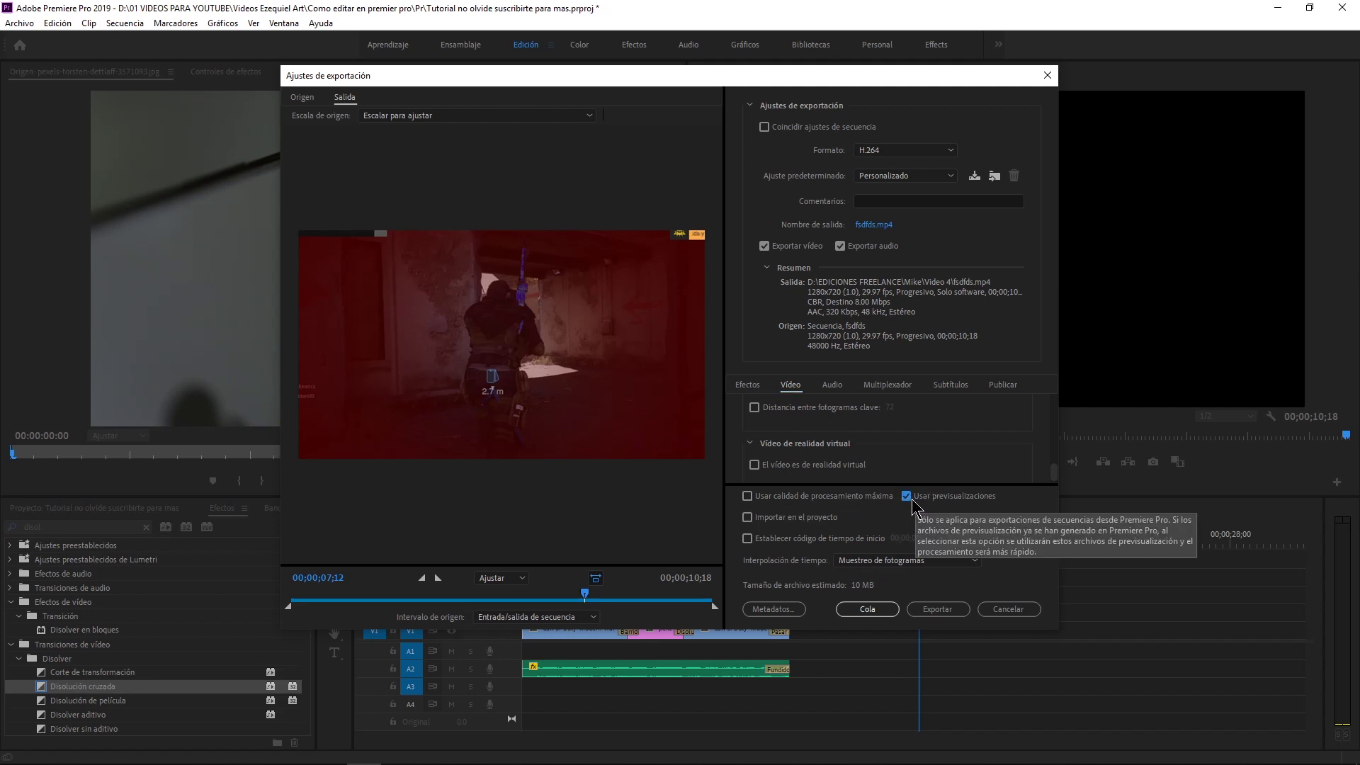
left_click(747, 496)
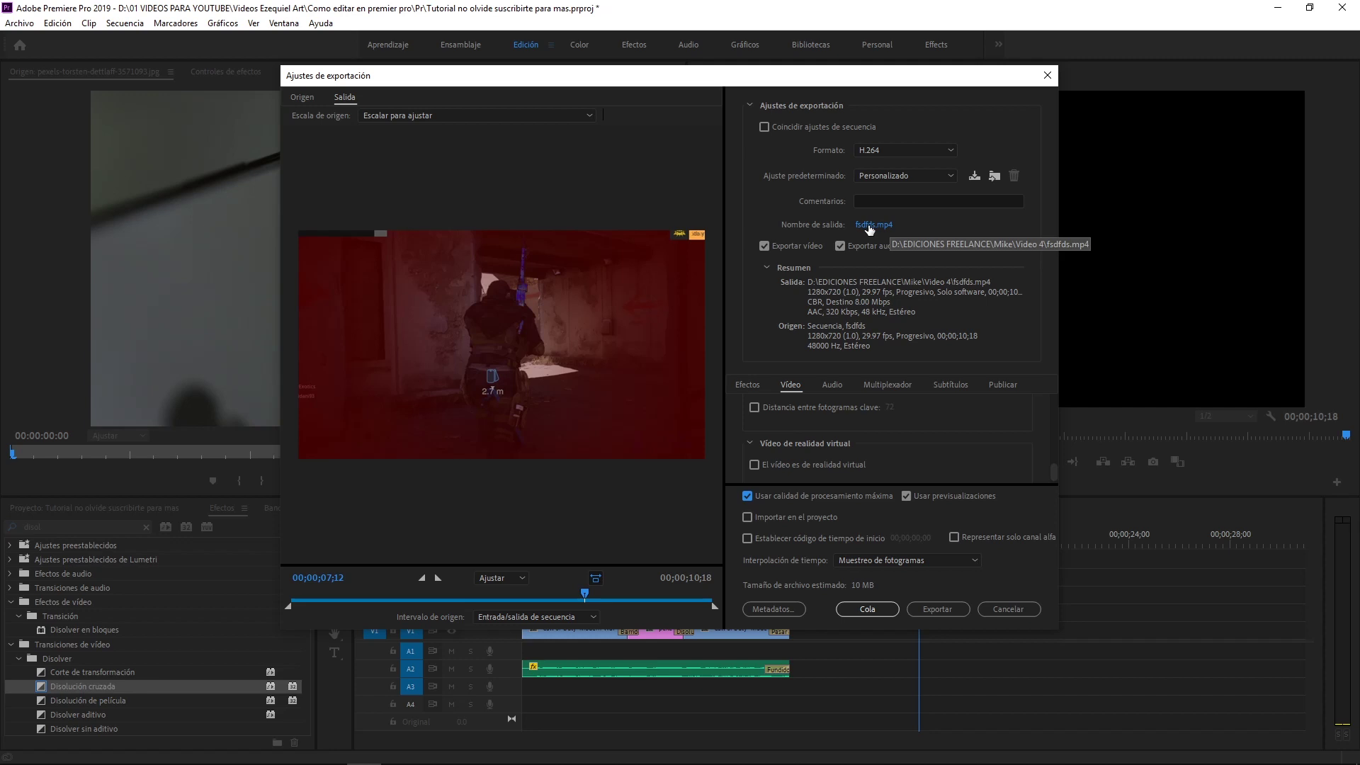
left_click(881, 226)
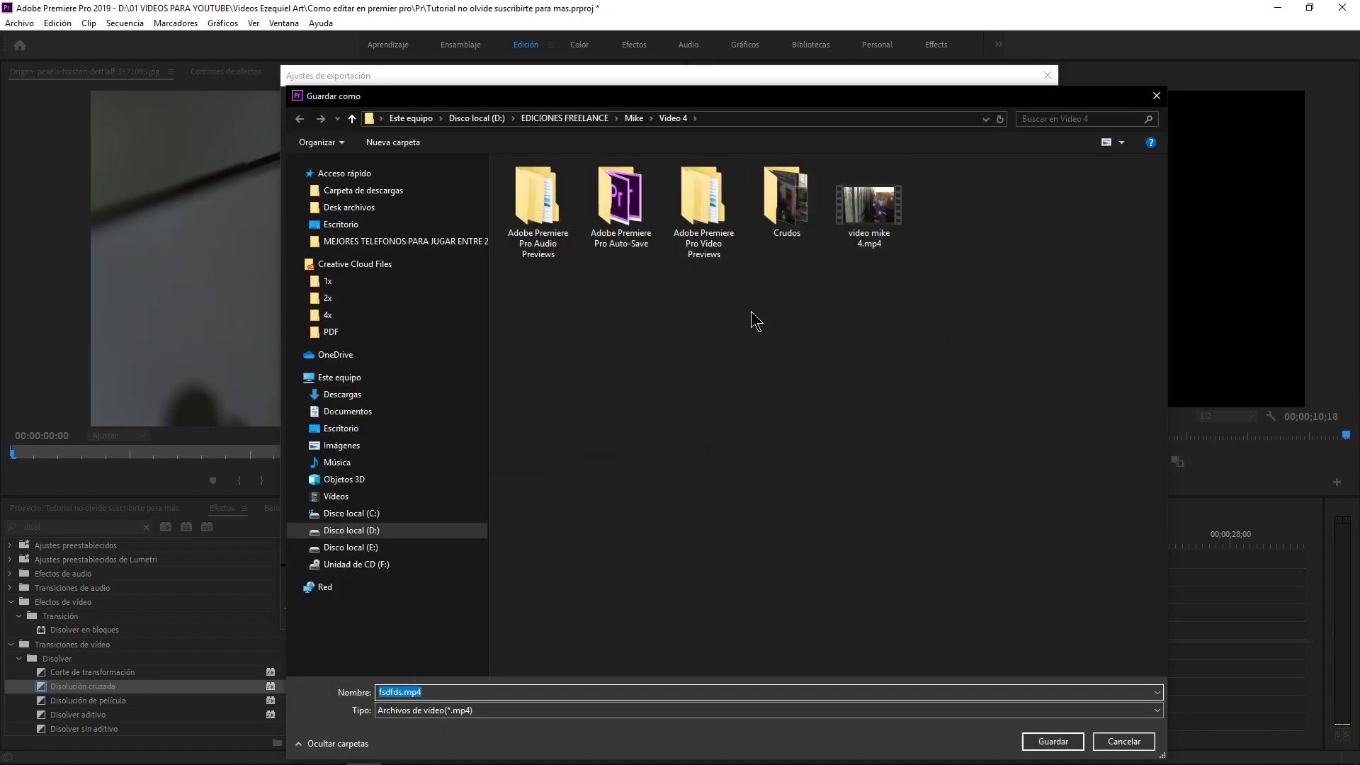
Rename the output file to 'sadsad sas.mp4' in the Video 4 folder and save.
double_click(379, 692)
type("sadsad sas")
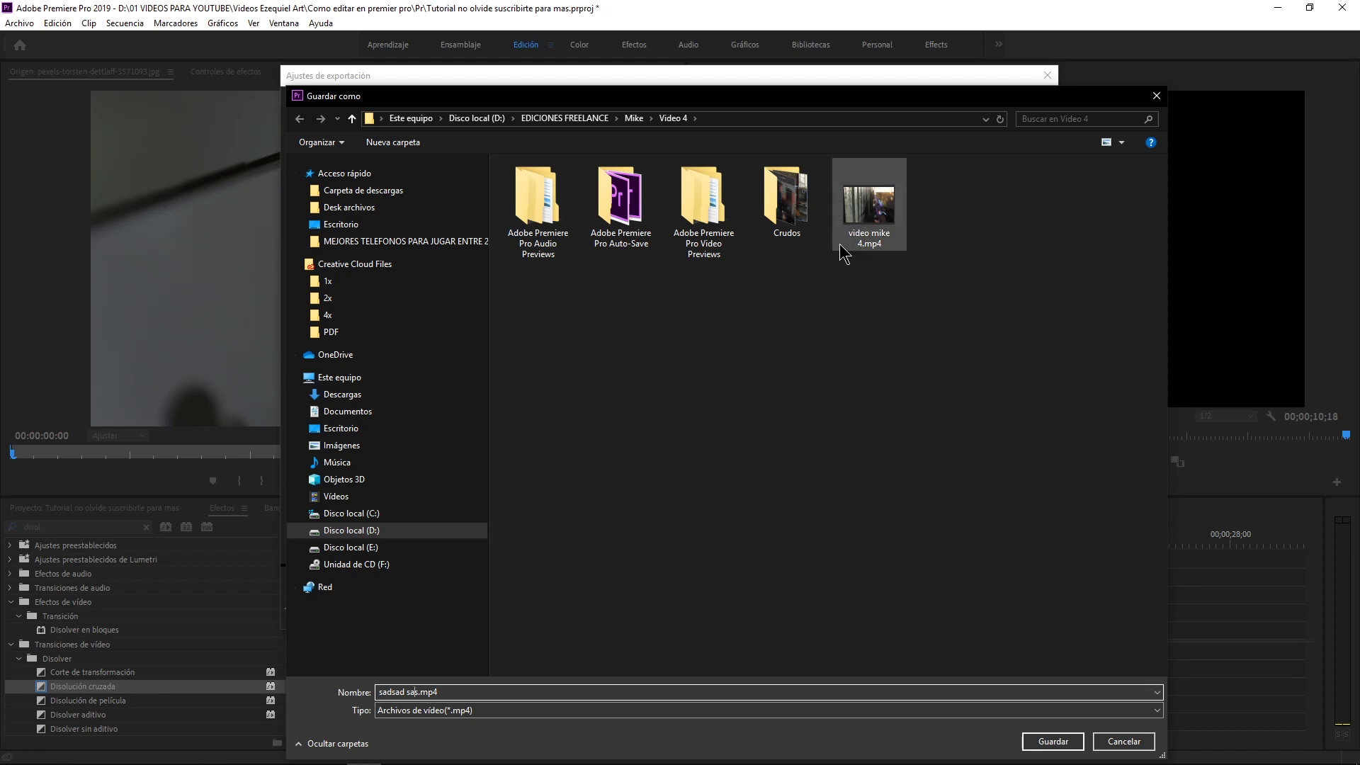
left_click(1052, 741)
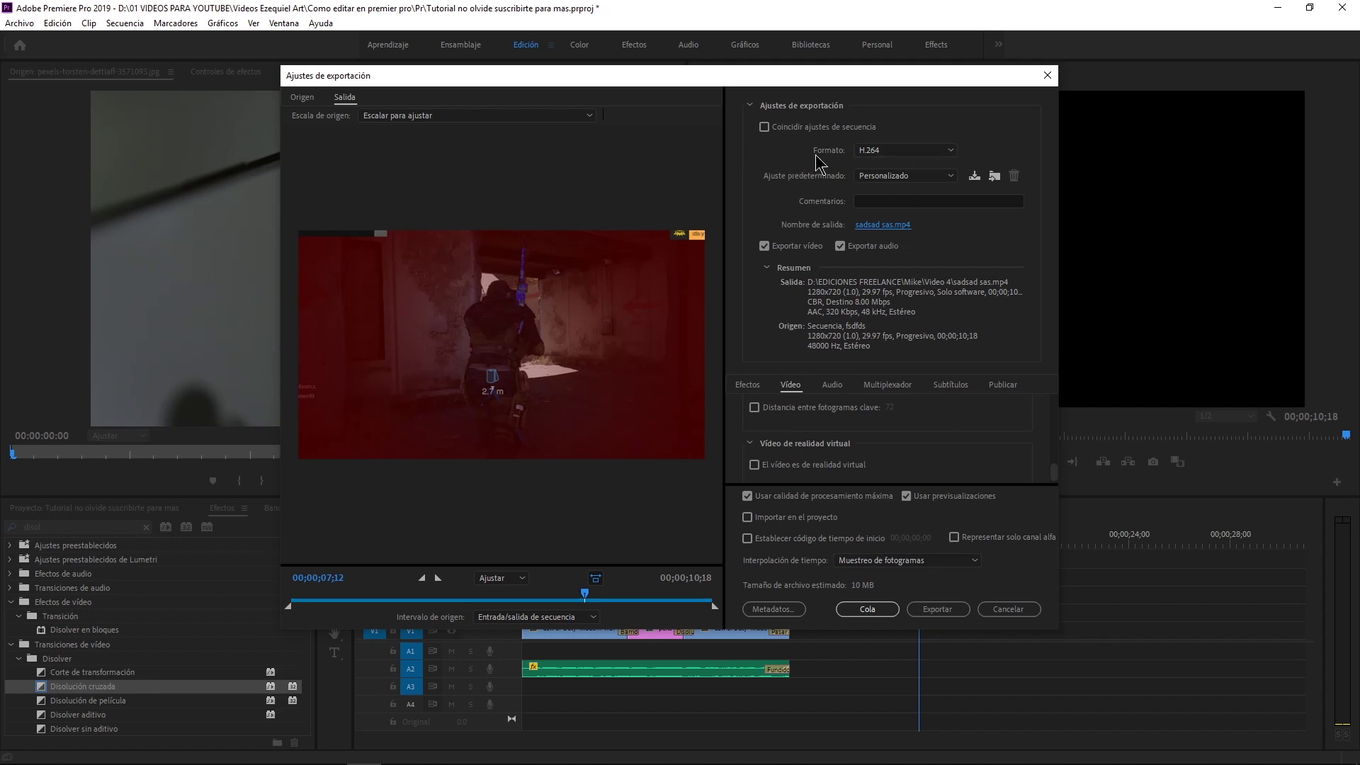
Check the format and preset lists, keeping H.264 and Personalizado.
left_click(882, 152)
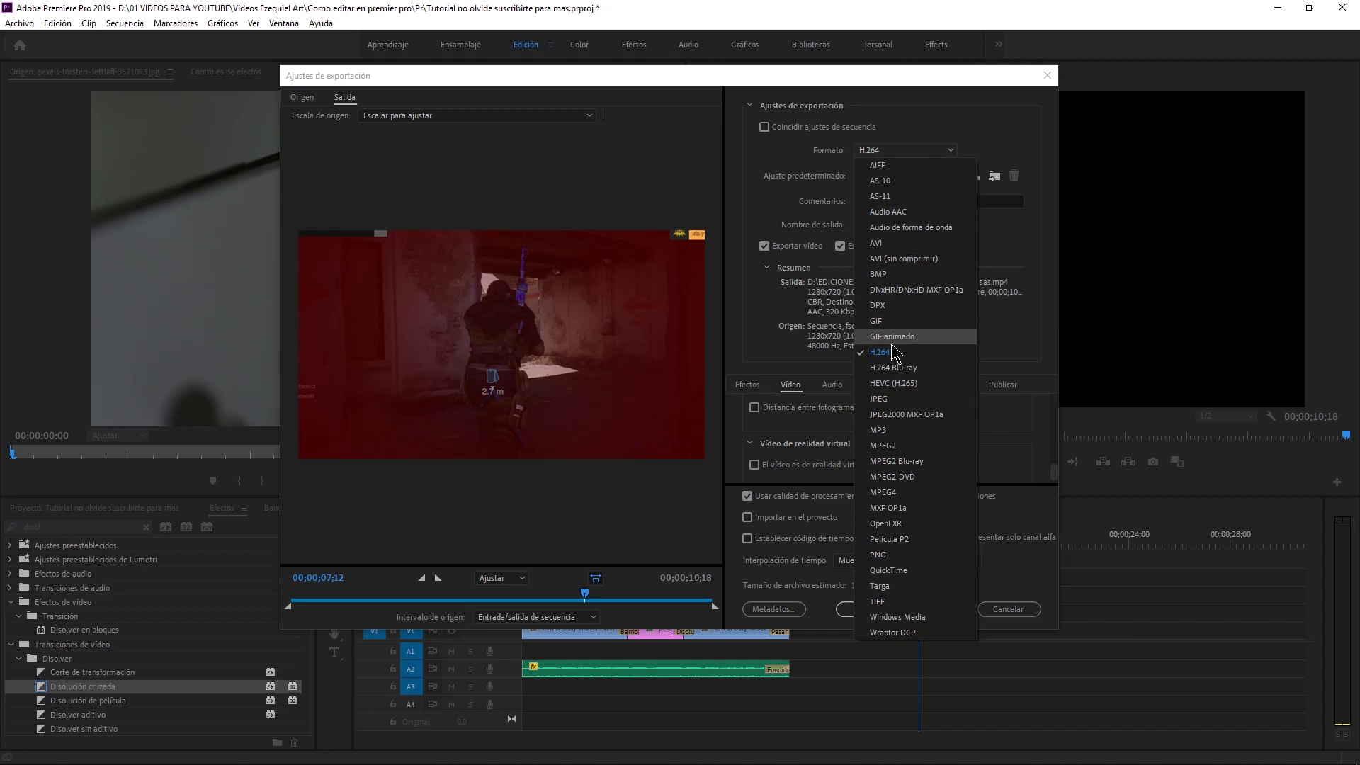
left_click(931, 150)
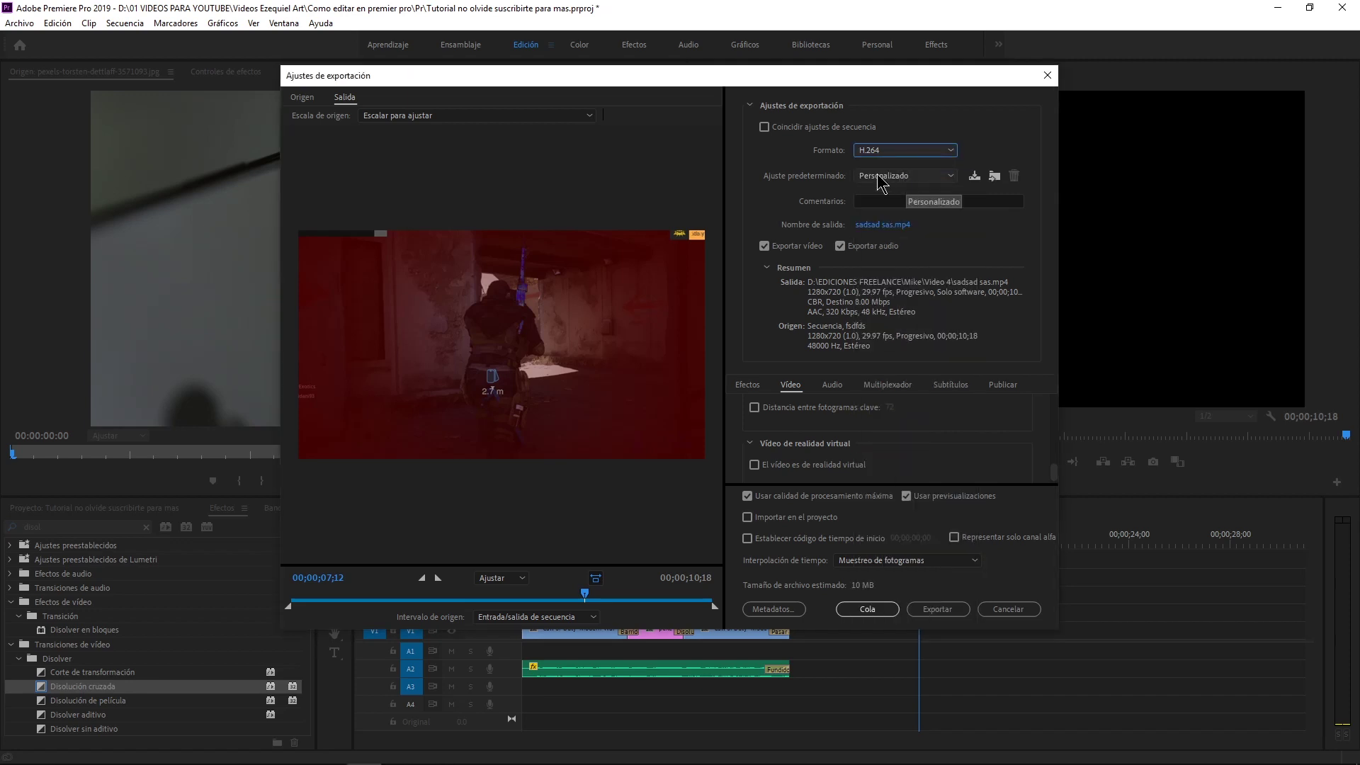
left_click(894, 177)
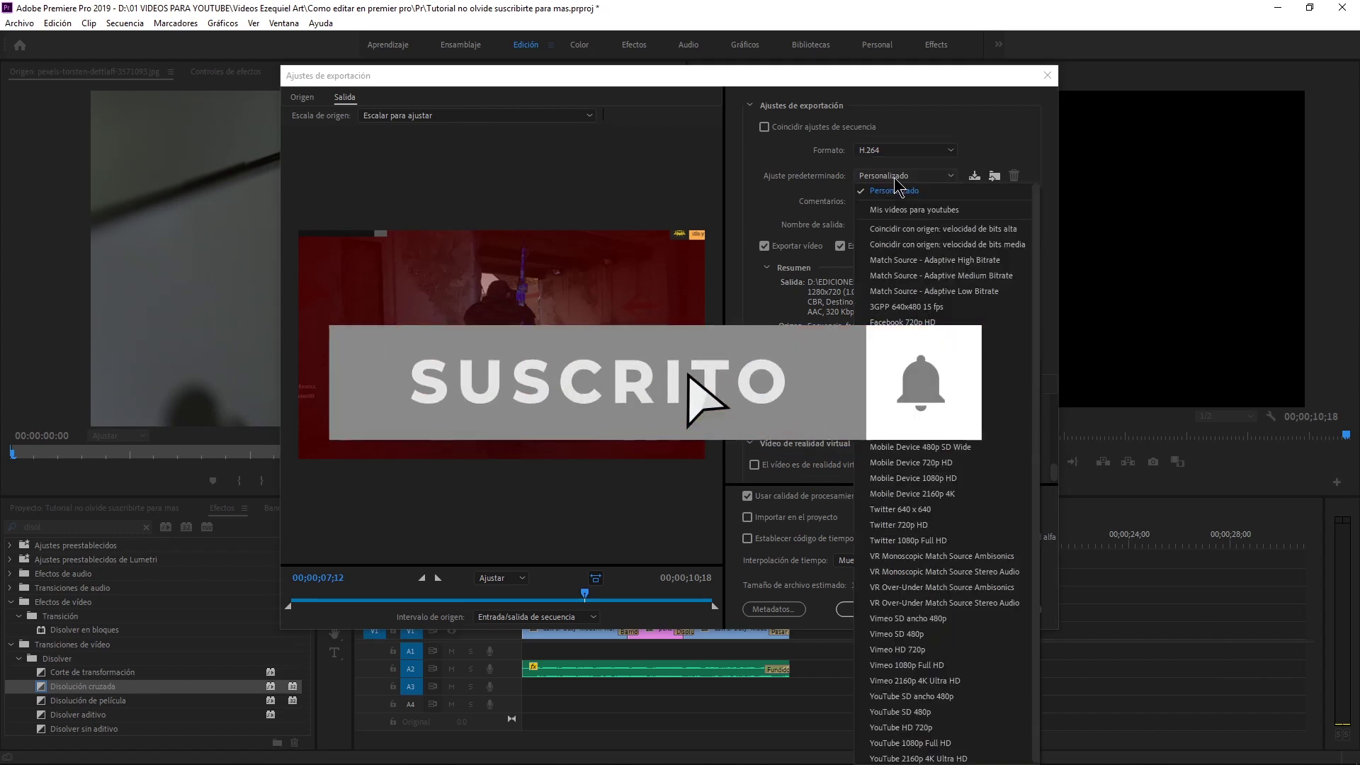
left_click(894, 178)
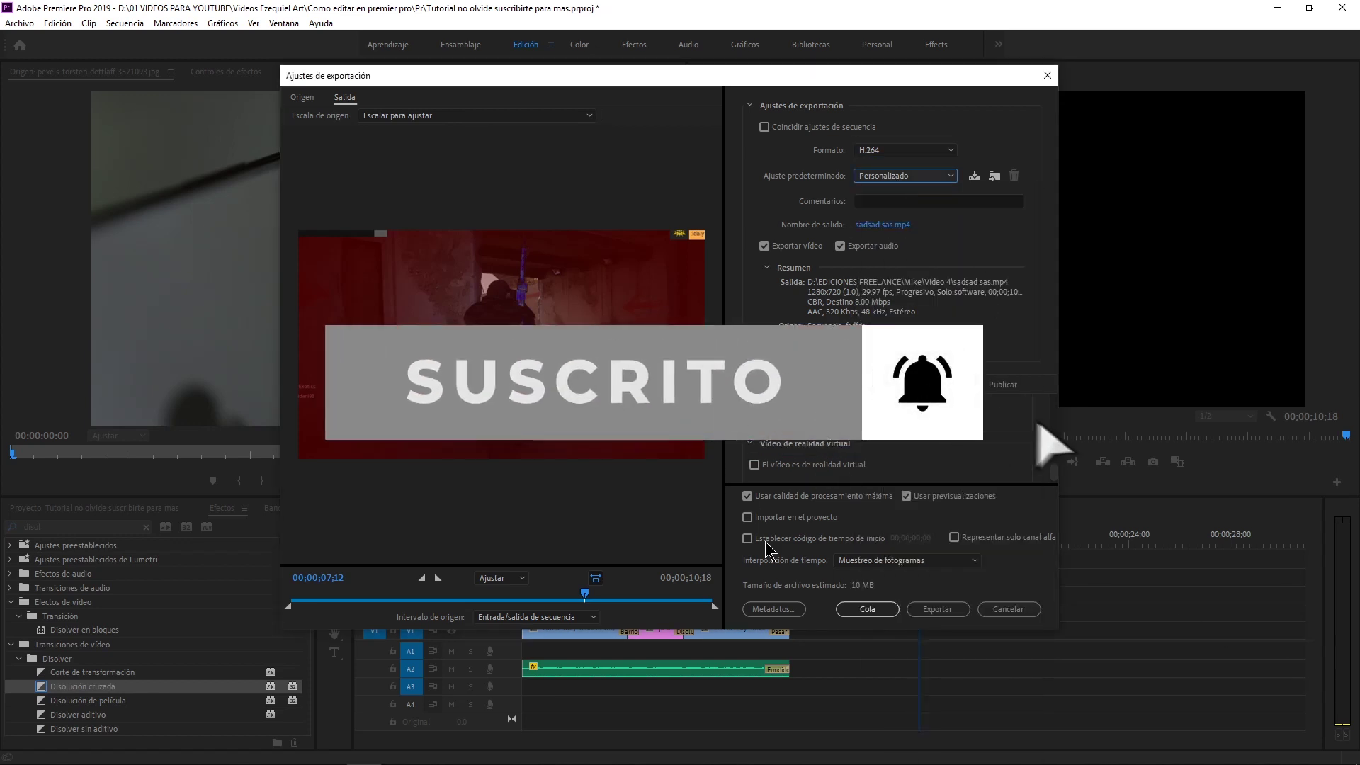
Browse the preset list again keeping Personalizado, then cancel Export Settings without exporting.
left_click(949, 176)
scroll(1027, 337, "down", 1)
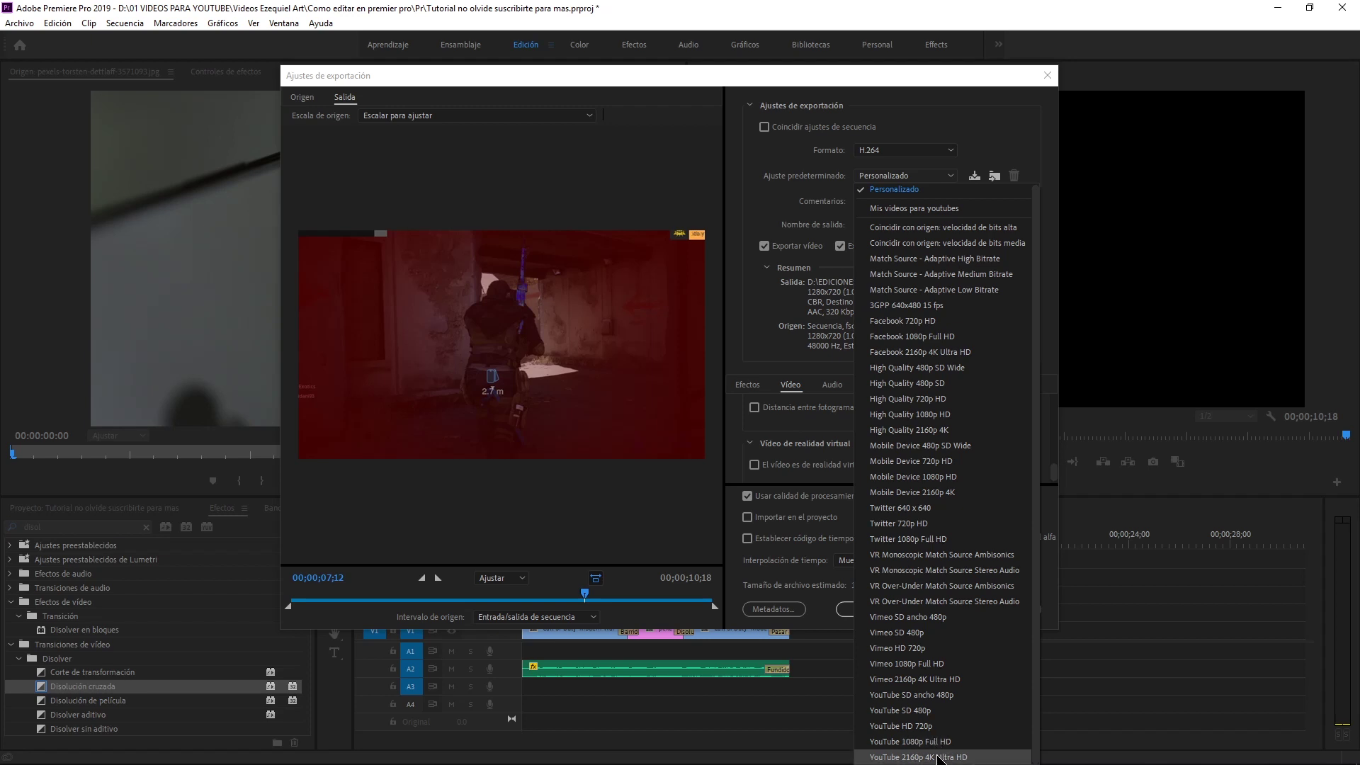
left_click(742, 343)
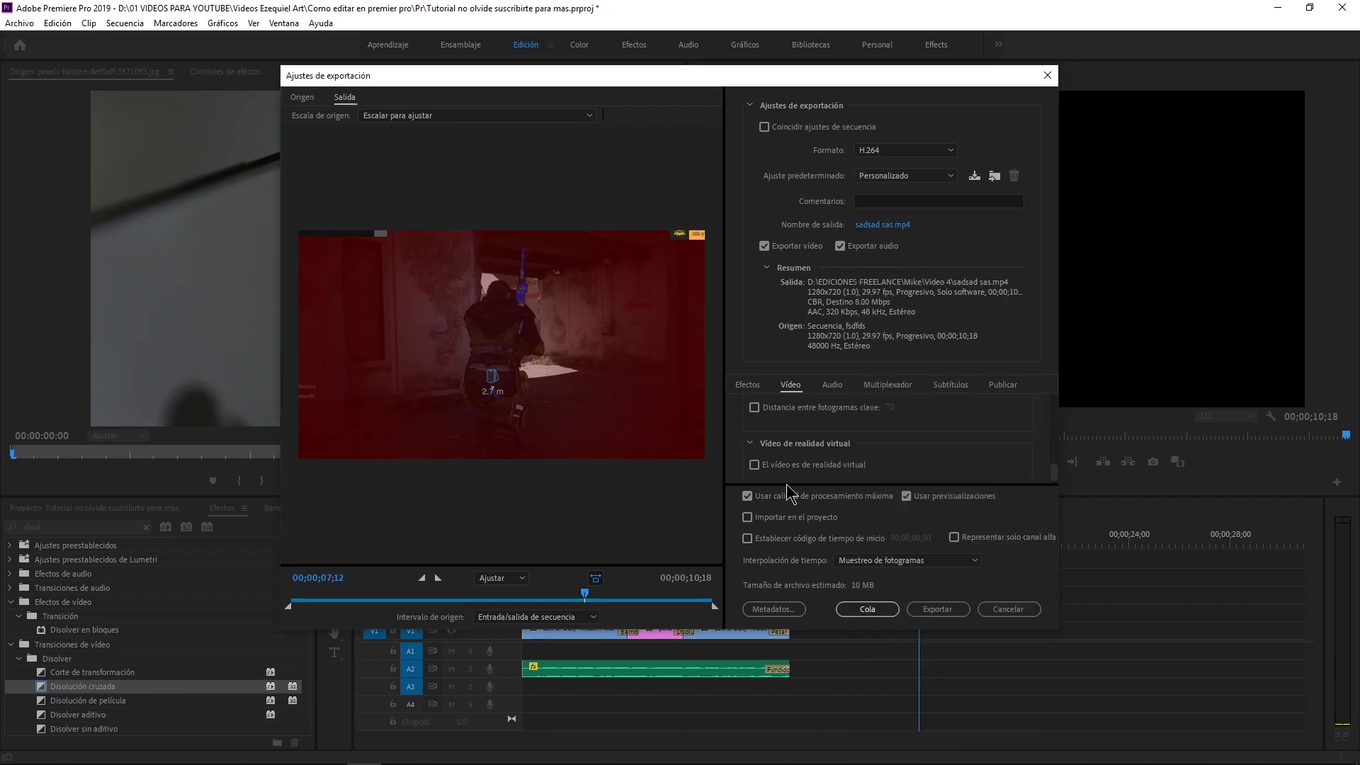
left_click(924, 176)
left_click(760, 358)
left_click(1004, 608)
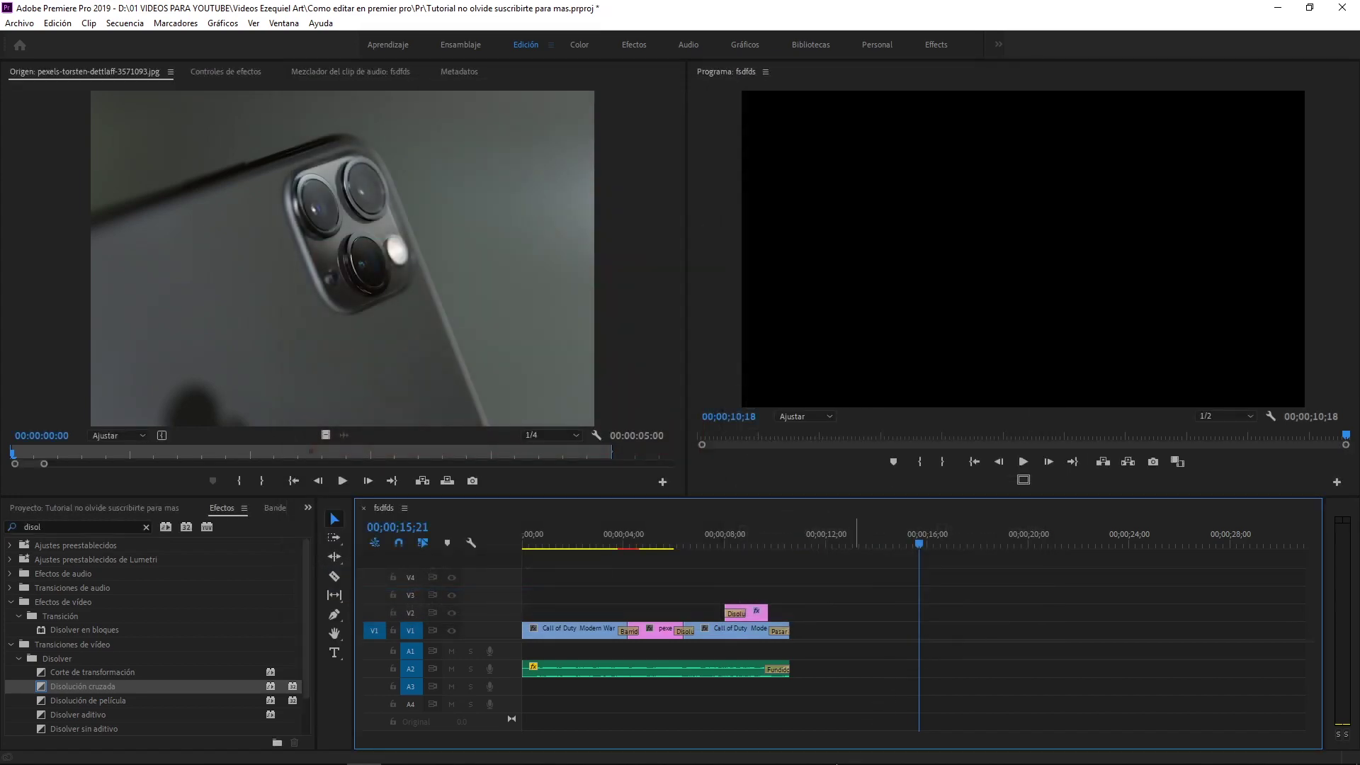